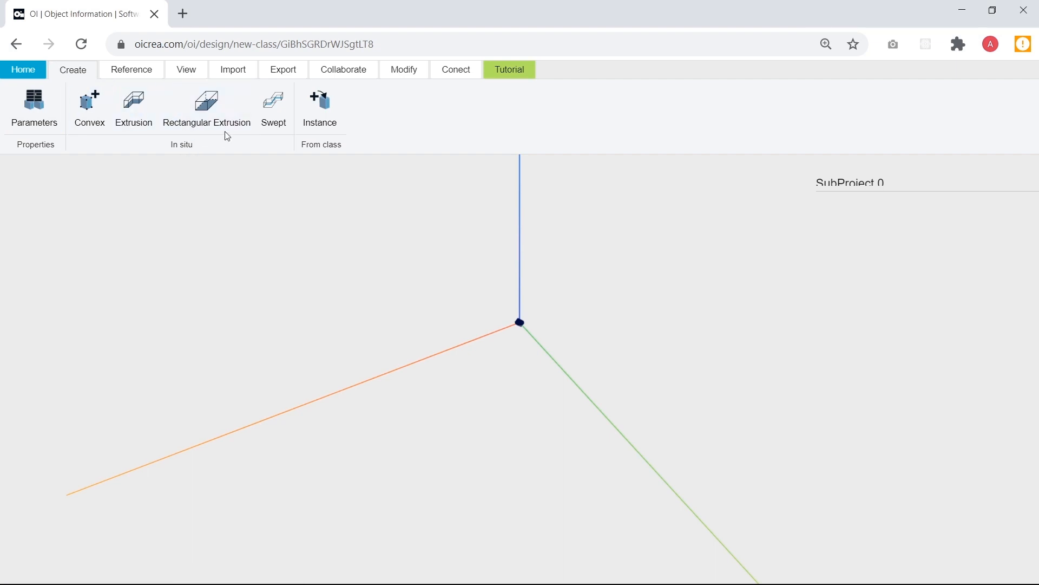
left_click(211, 110)
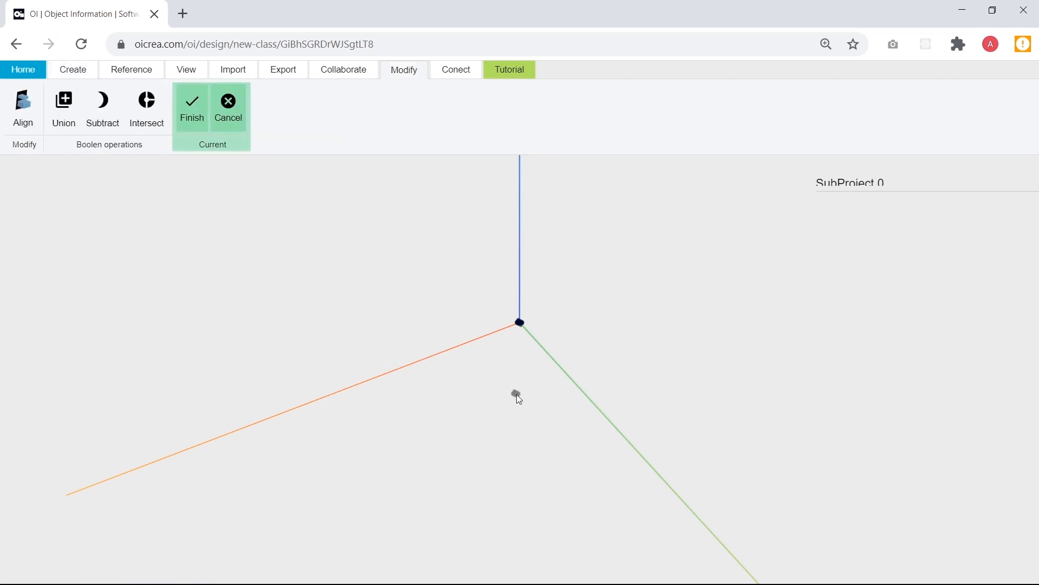
left_click(511, 342)
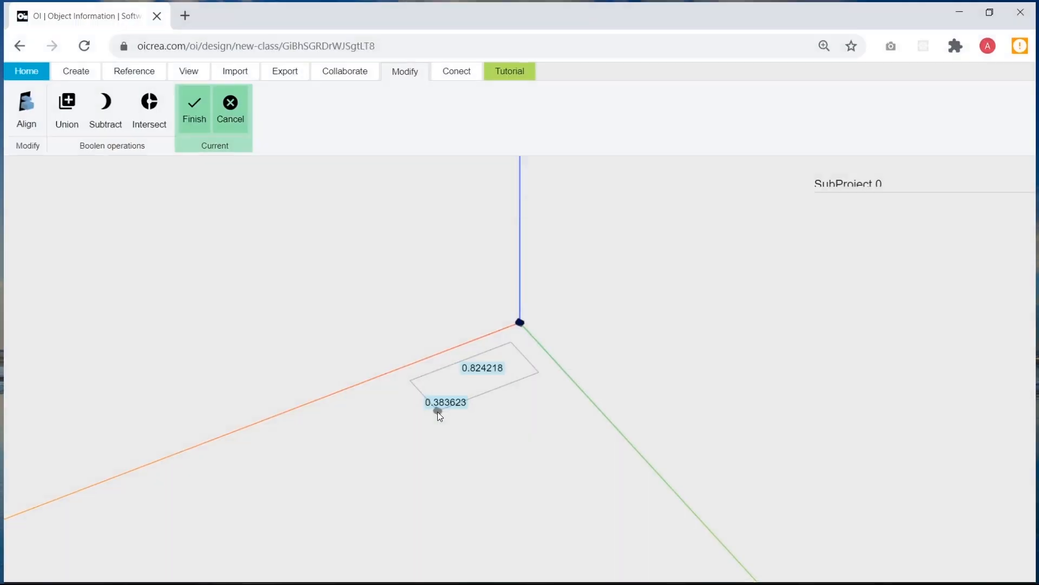
type("Tab")
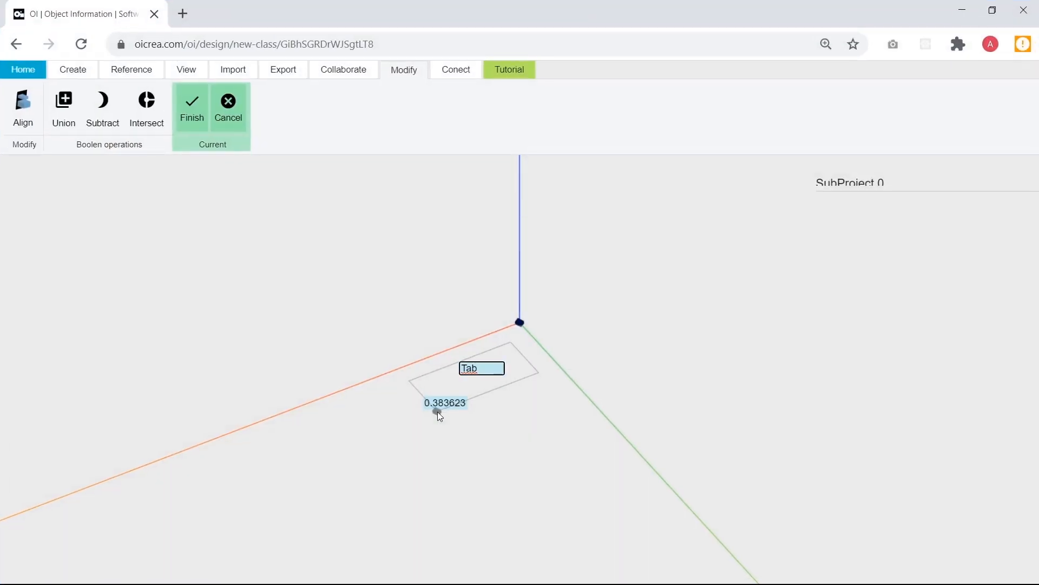
key("BackSpace")
key("BackSpace")
key("BackSpace")
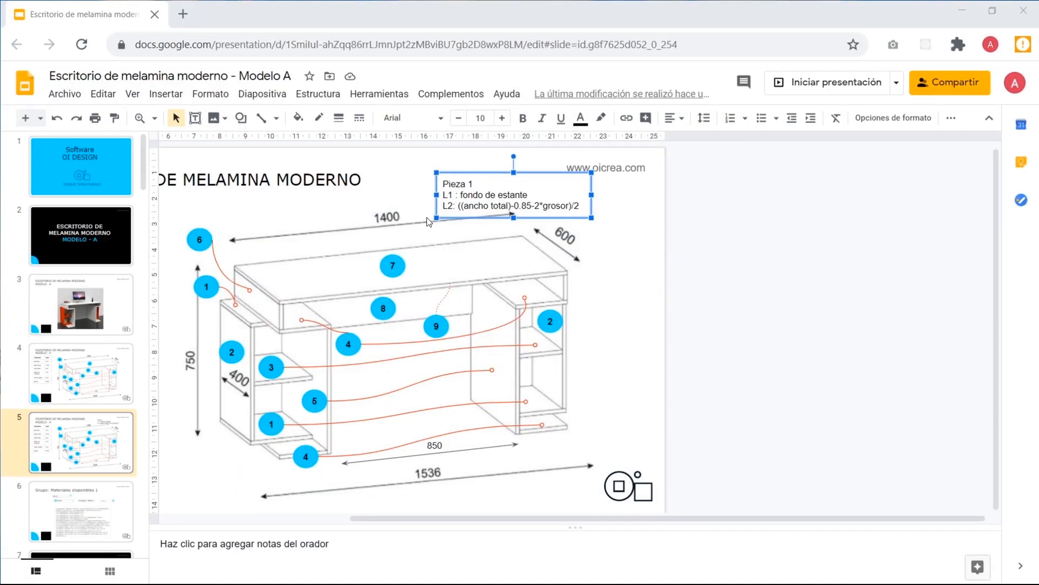
In Google Slides, copy the L2 formula ((ancho total)-0.85-2*grosor)/2 from the Pieza 1 note on the desk drawing.
left_click(460, 206)
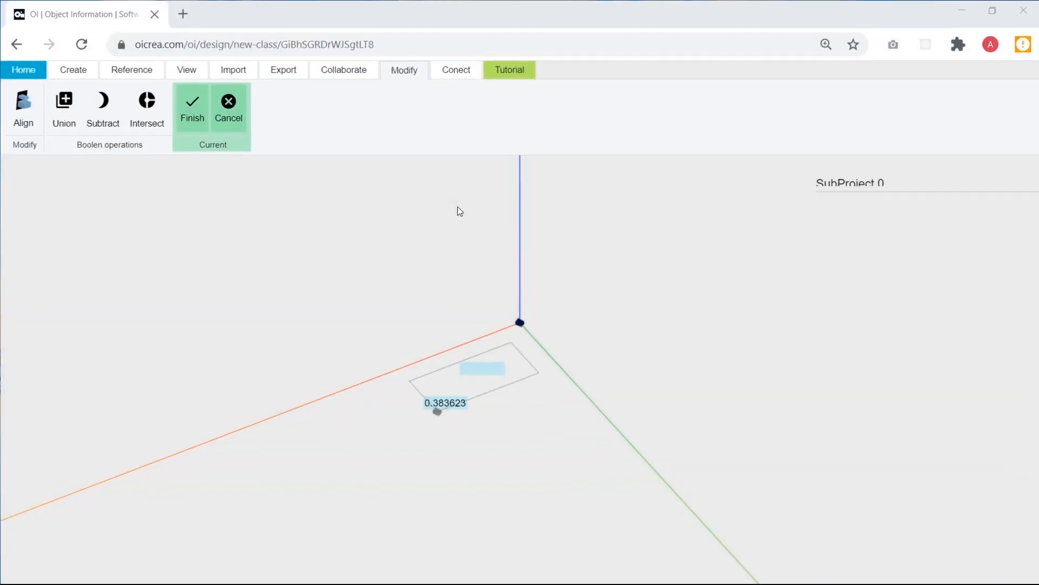
type("((ancho total)-0.85-2*grosor)/2")
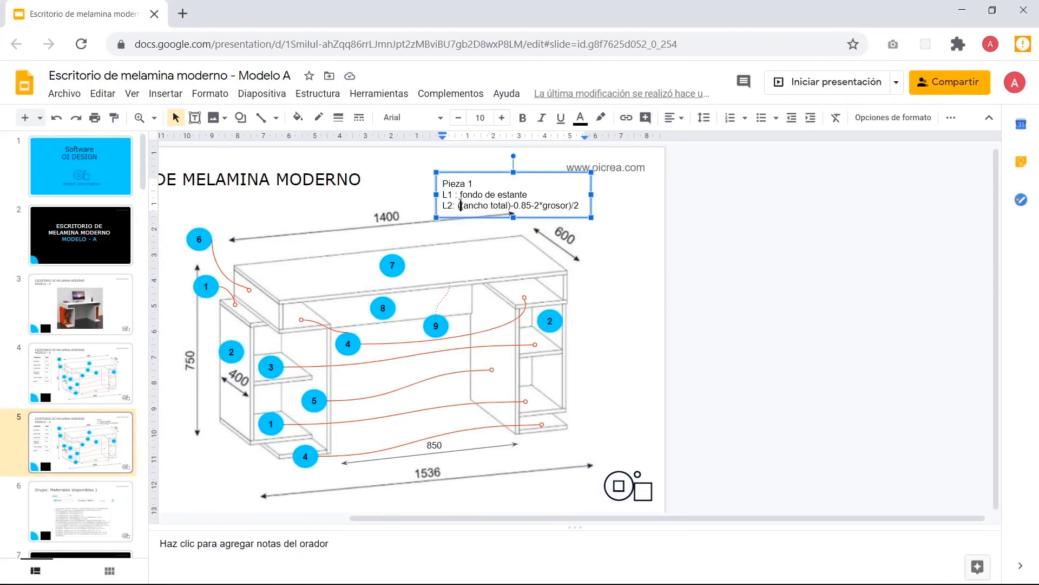
left_click_drag(556, 200, 580, 208)
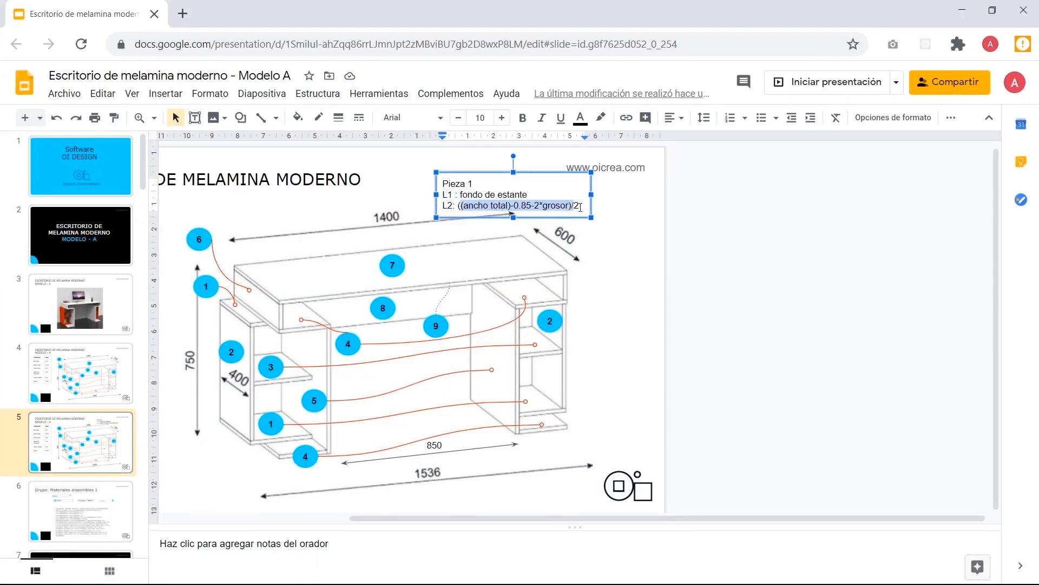
left_click(458, 206)
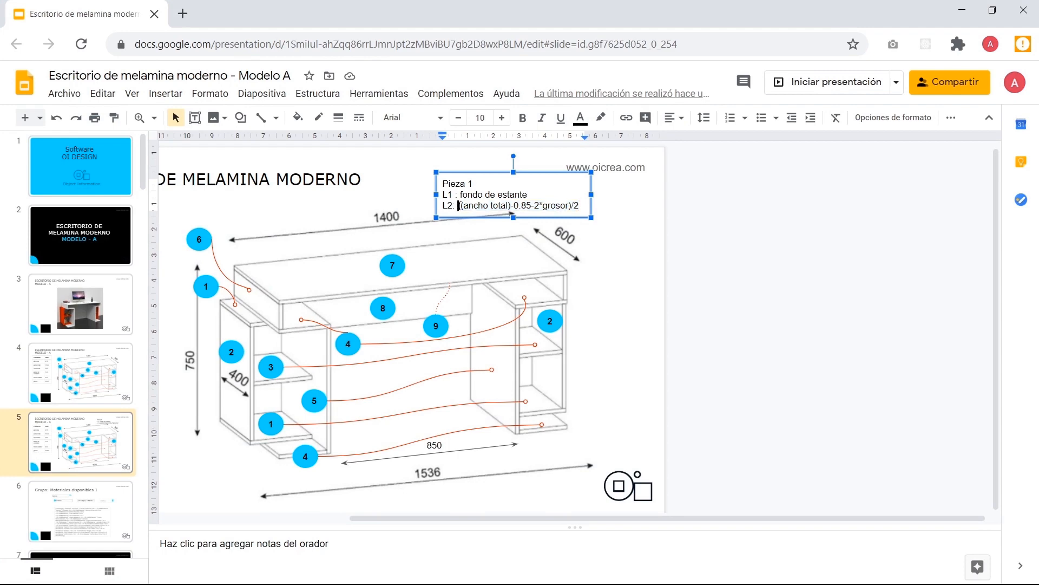
left_click(583, 206, "shift")
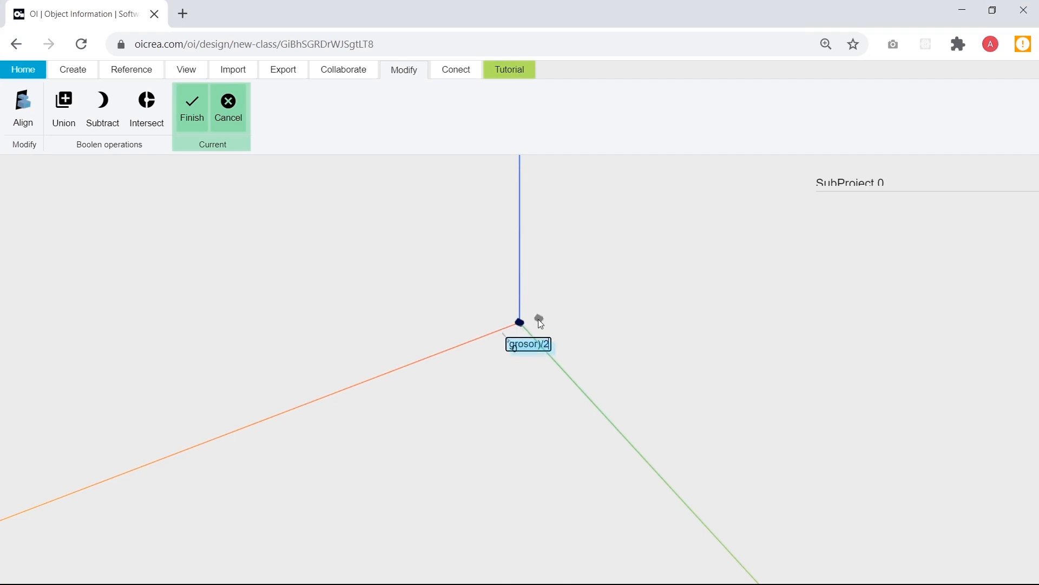
In OI Design, create a rectangular extrusion near the origin with sides ((ancho total)-0.85-2*grosor)/2 and fondo de estante.
key("Escape")
left_click(230, 122)
left_click(511, 345)
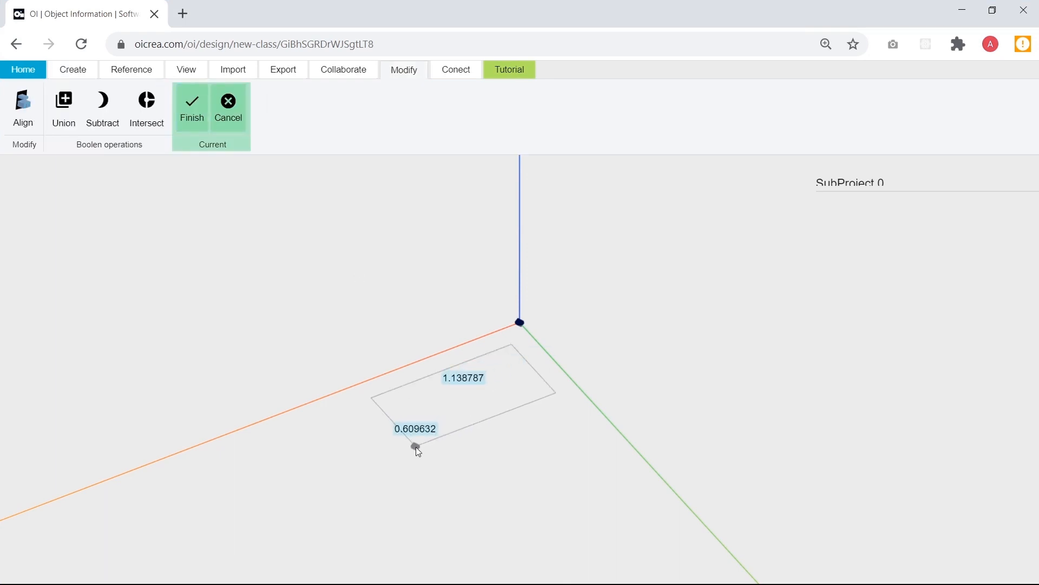
type("a")
key("BackSpace")
key("ctrl+v")
key("Tab")
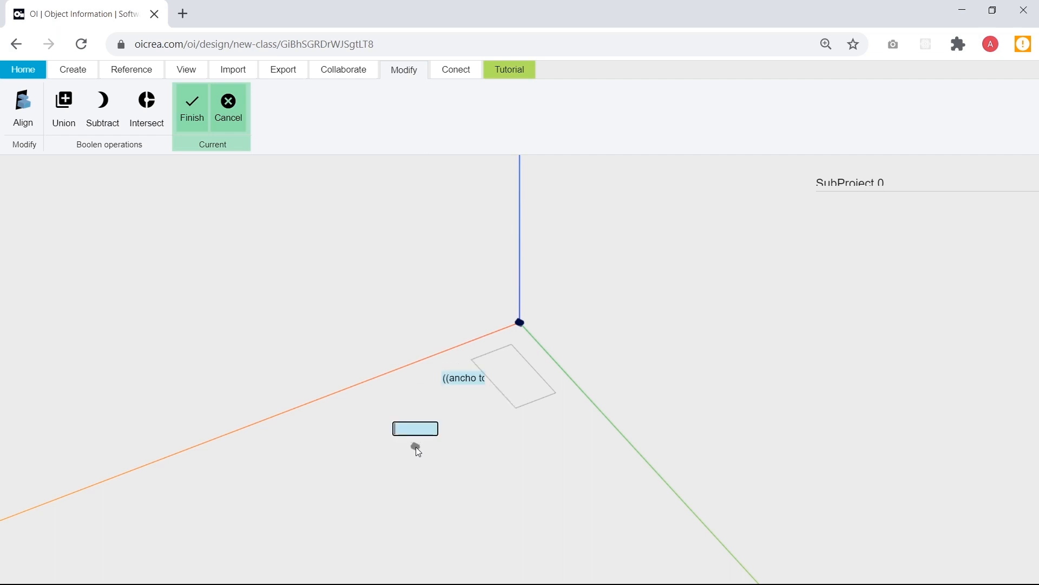
key("alt+Tab")
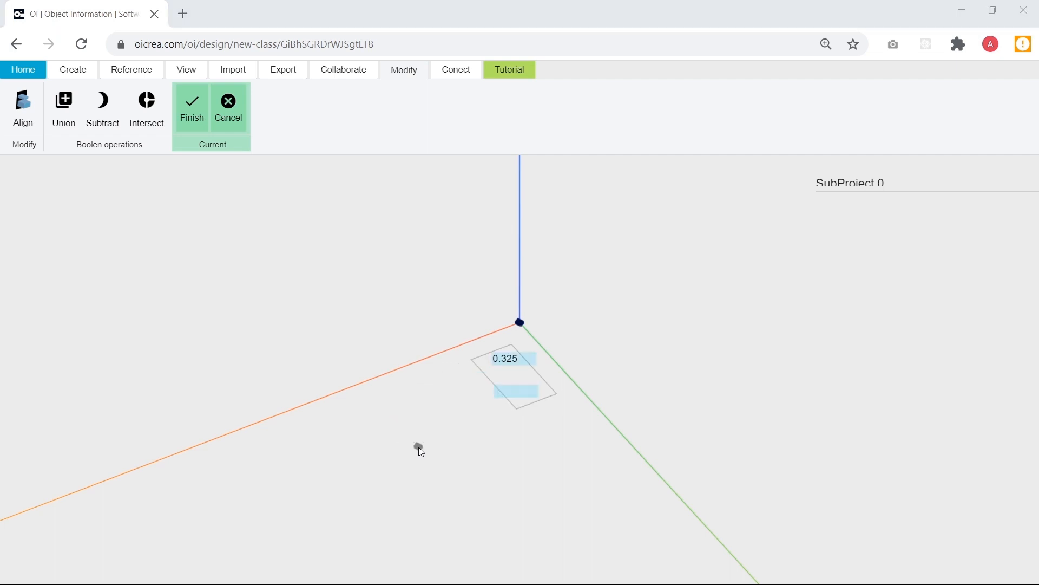
key("alt+Tab")
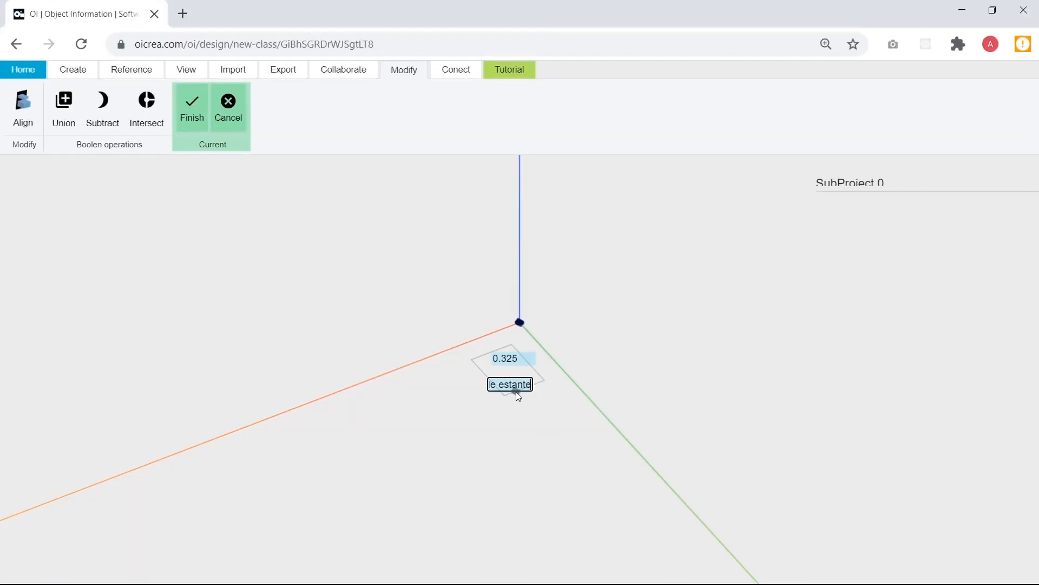
key("Return")
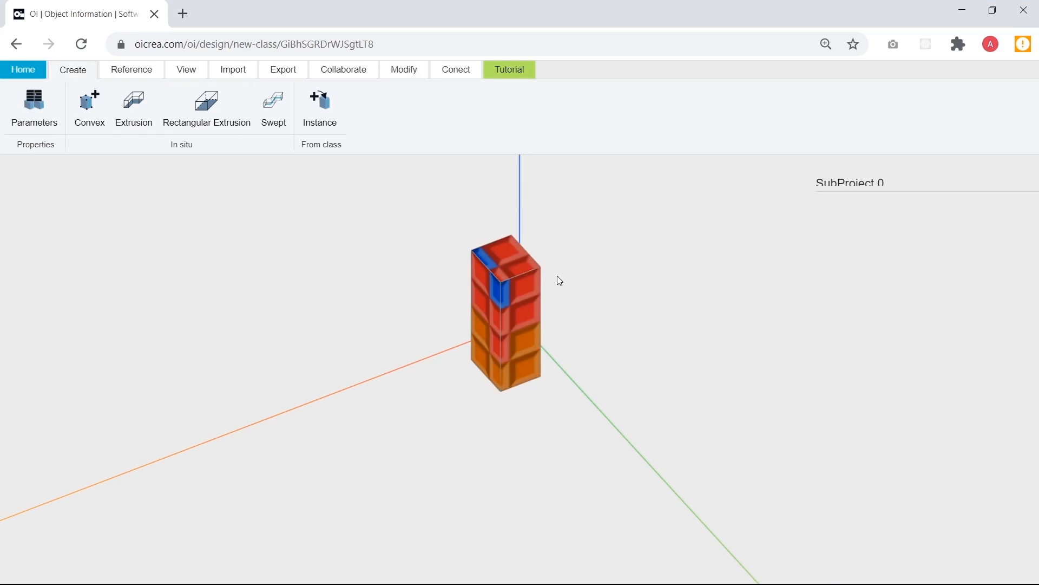
Set the height of the new rectangular extrusion to the parameter grosor.
left_click_drag(509, 339, 538, 399)
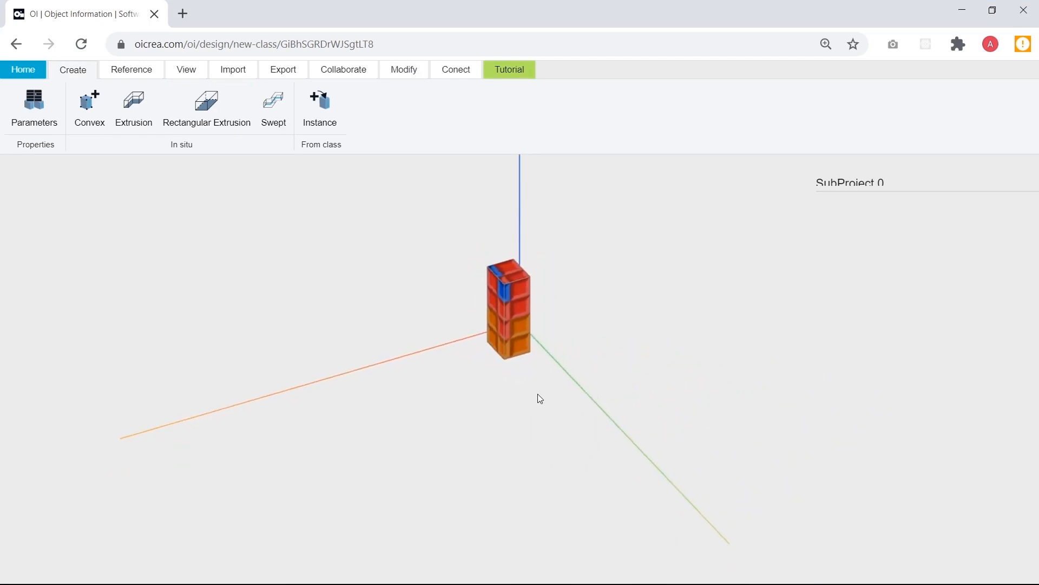
scroll(493, 324, "up", 5)
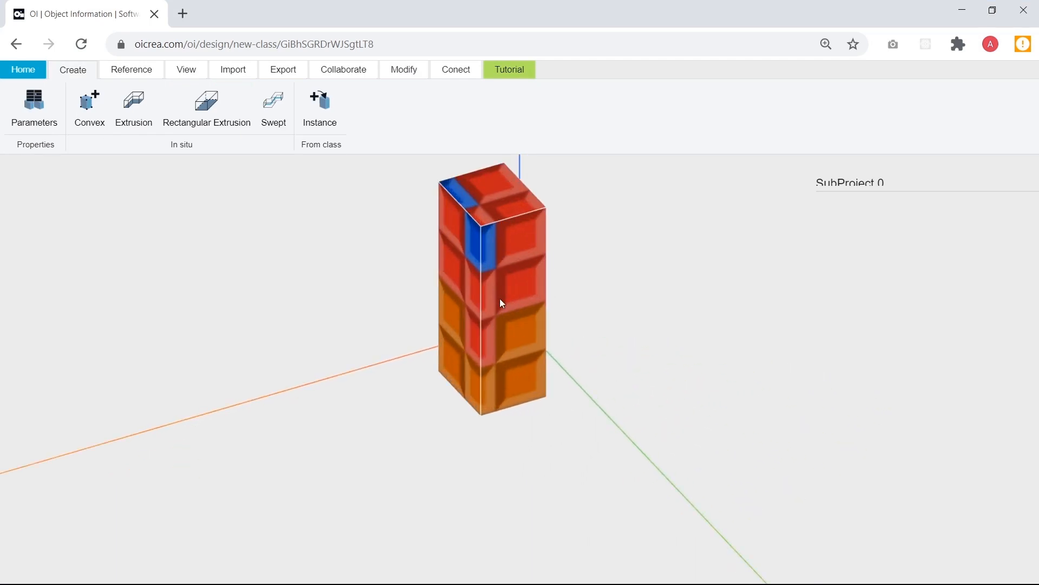
left_click(500, 299)
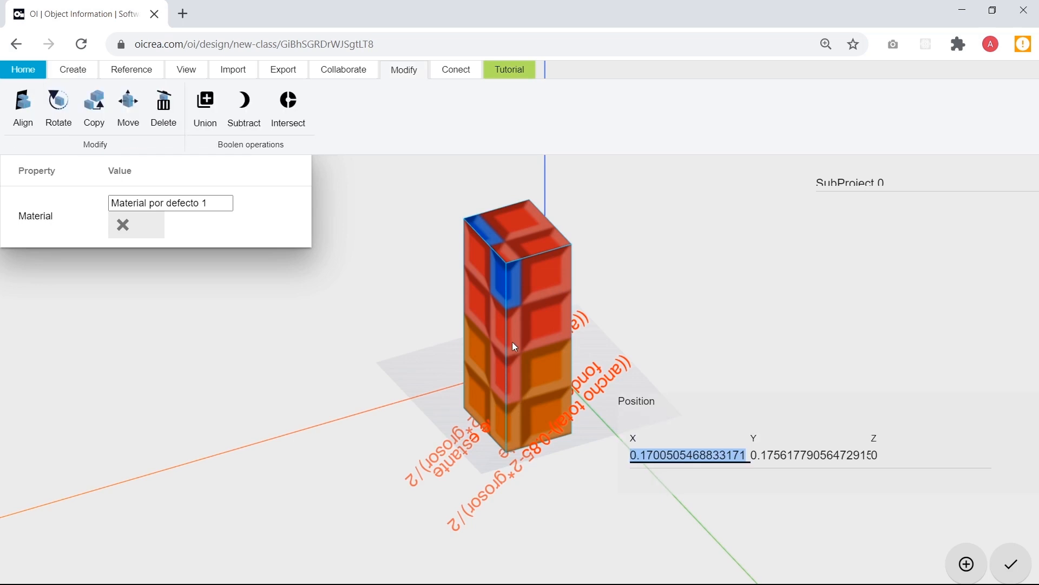
left_click(503, 379)
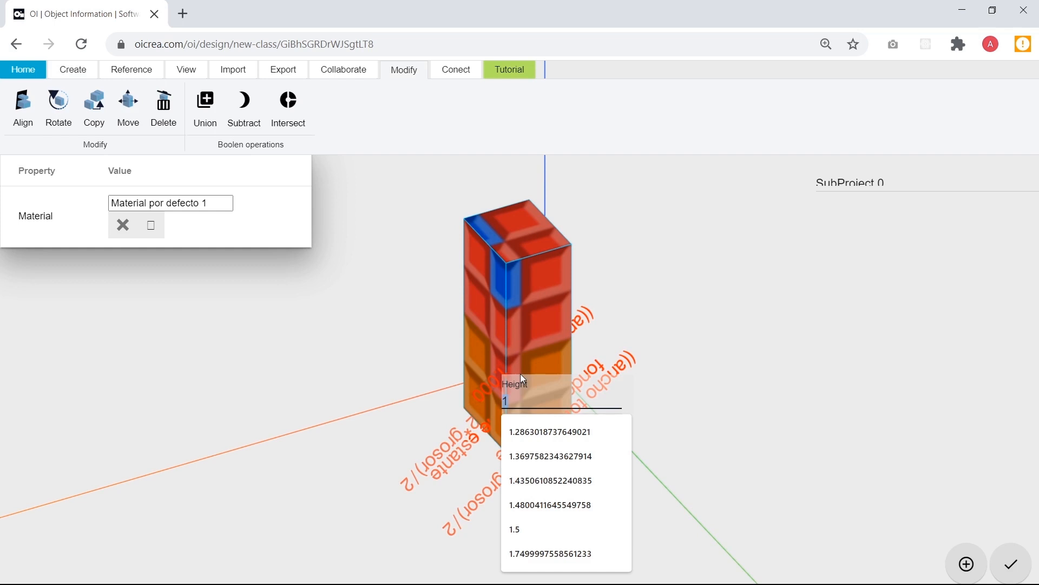
type("grosor")
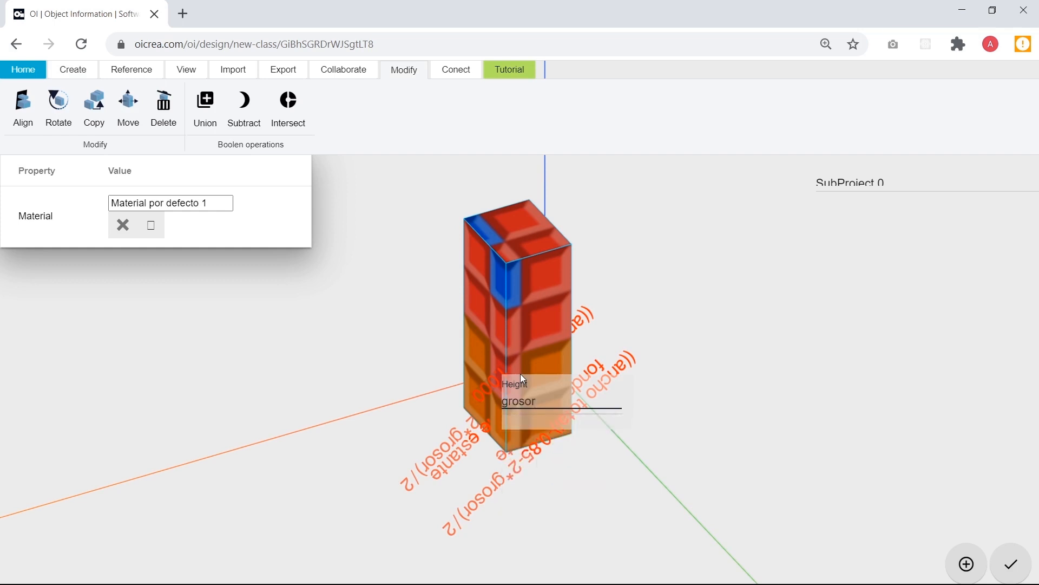
key("Return")
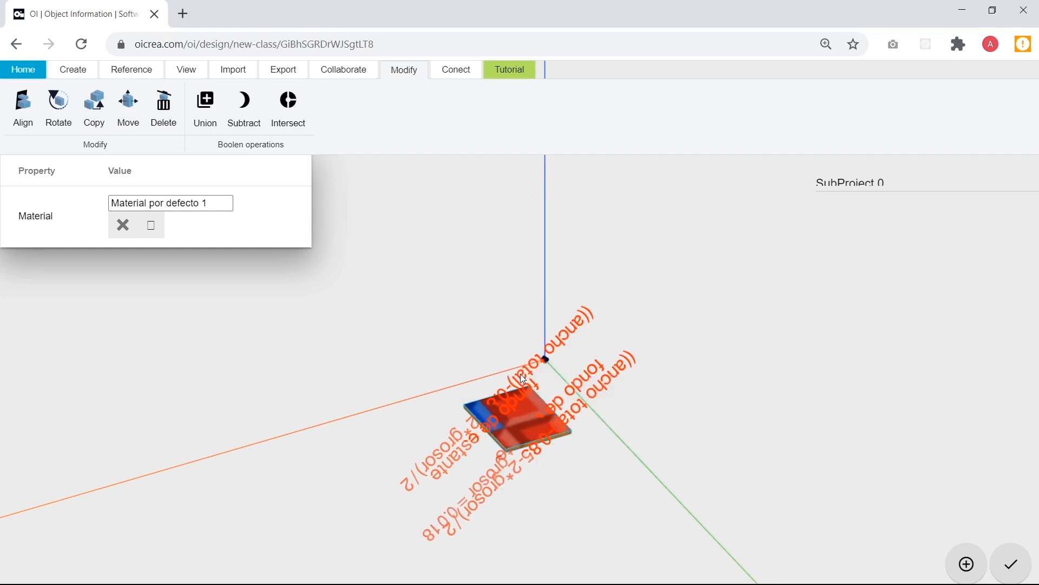
Move the shelf panel to the origin by setting its X and Y position to 0.
left_click(439, 350)
left_click(519, 437)
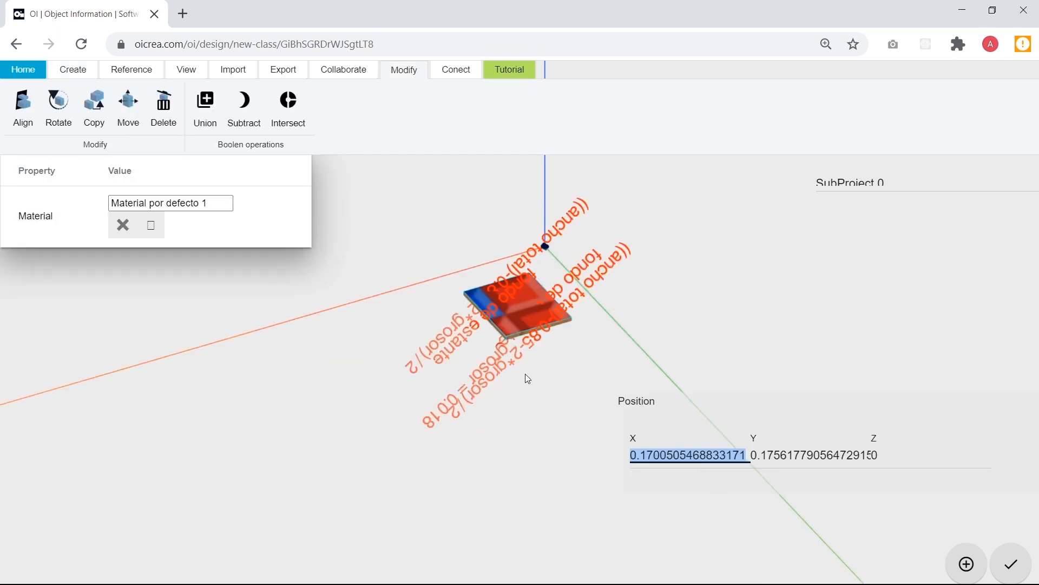
type("0")
key("Tab")
type("0")
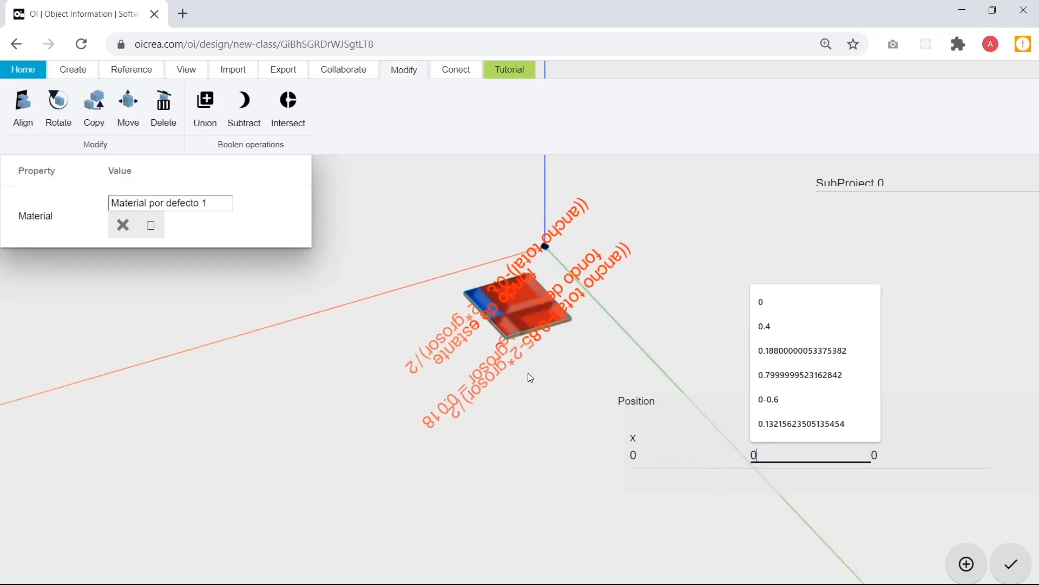
key("Tab")
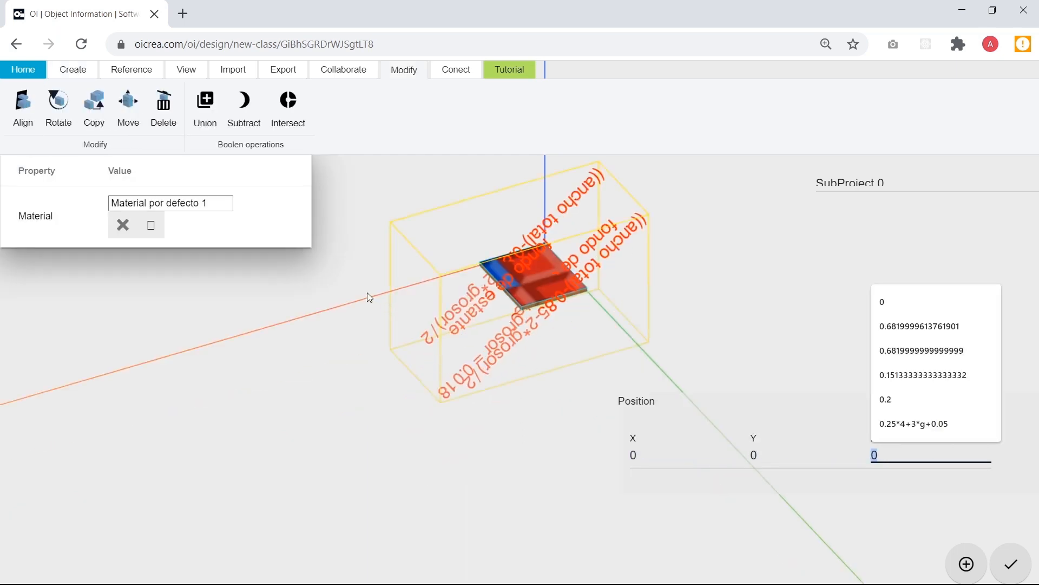
left_click(367, 292)
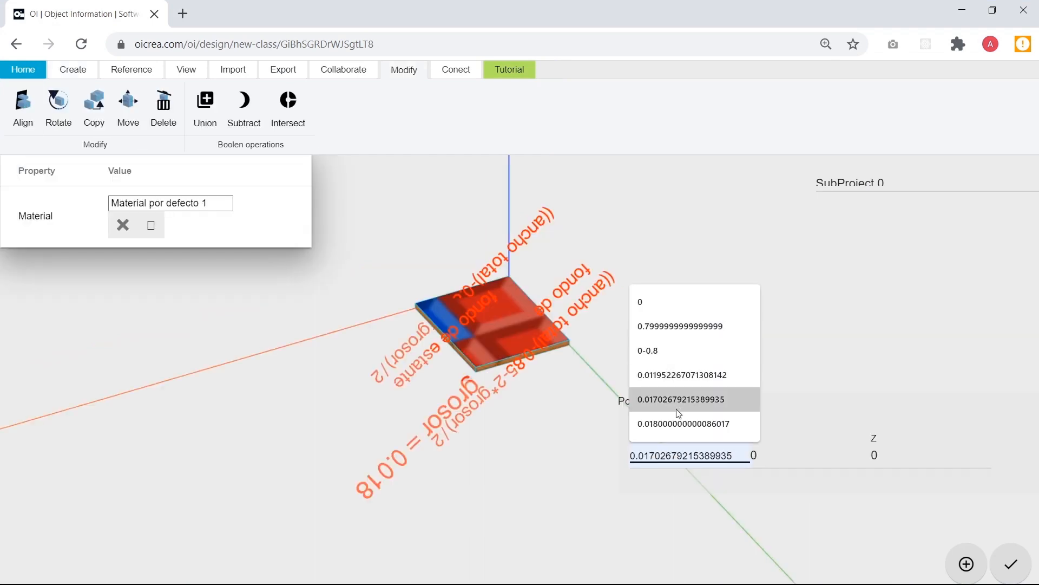
Set the shelf panel's Z position to grosor and finish editing the panel.
left_click(890, 456)
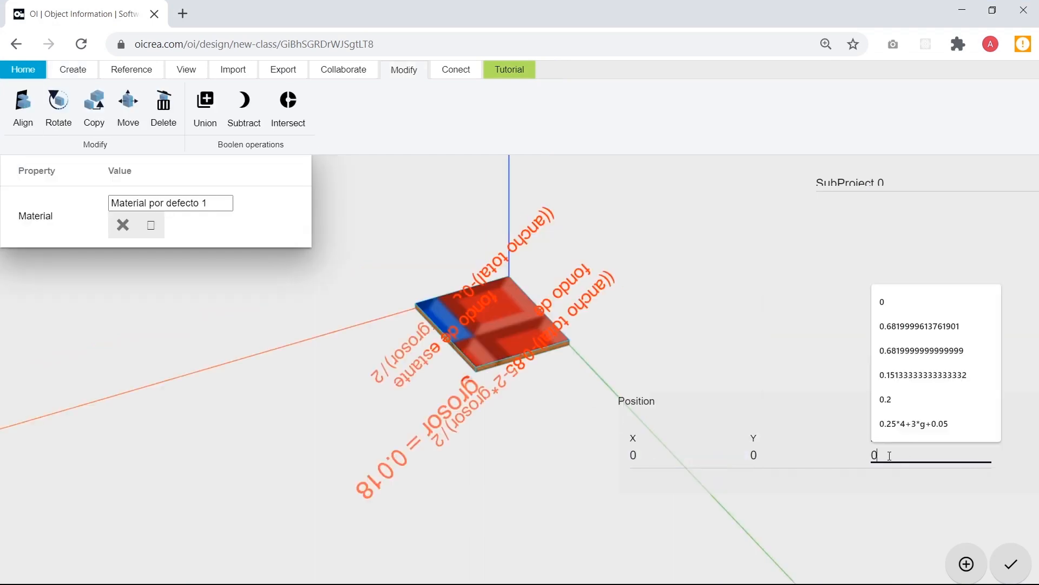
key("BackSpace")
type("grosor")
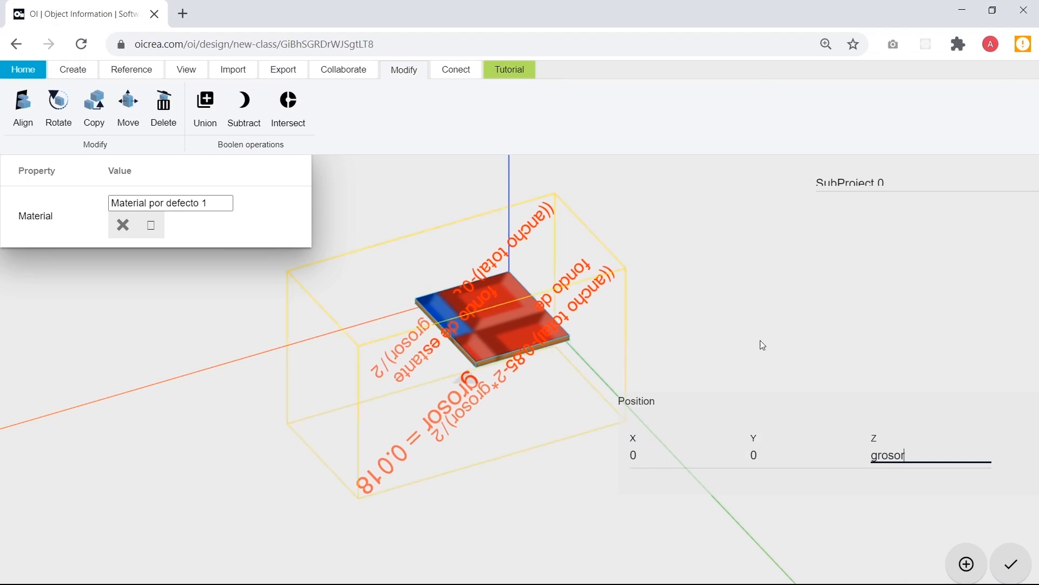
key("Return")
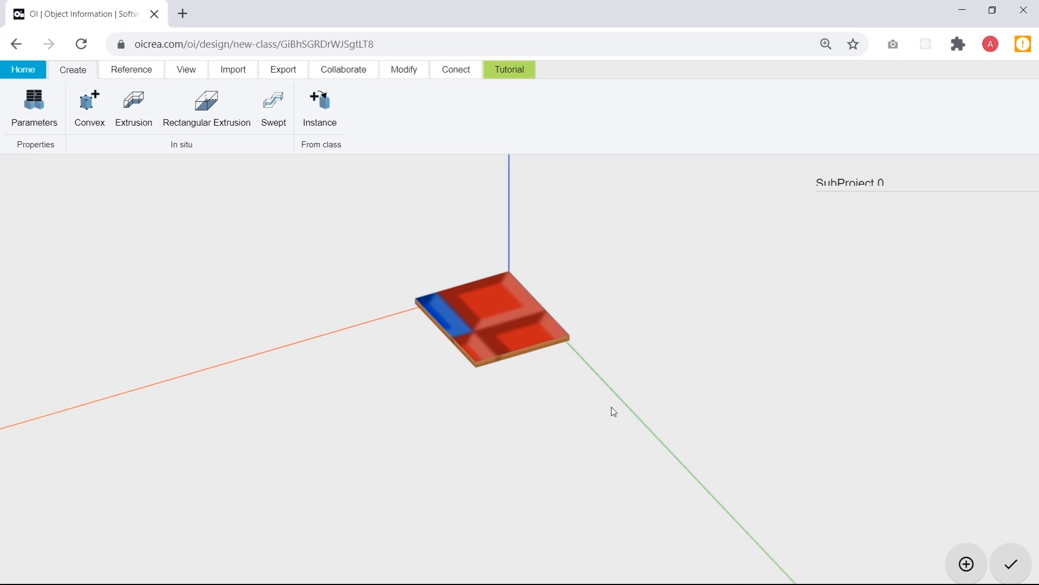
mouse_move(605, 431)
left_mouse_down()
mouse_move(529, 367)
mouse_move(619, 414)
mouse_move(841, 385)
mouse_move(596, 418)
mouse_move(747, 388)
mouse_move(594, 436)
mouse_move(622, 423)
left_mouse_up()
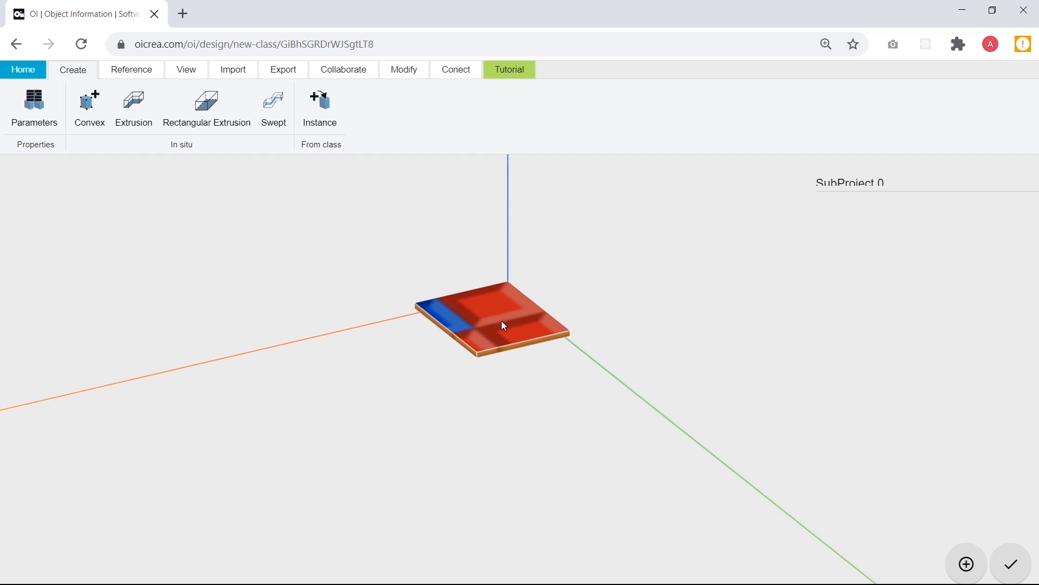
Switch to Google Slides and examine the desk photo and the material options of the group Materiales disponibles 1.
key("alt+Tab")
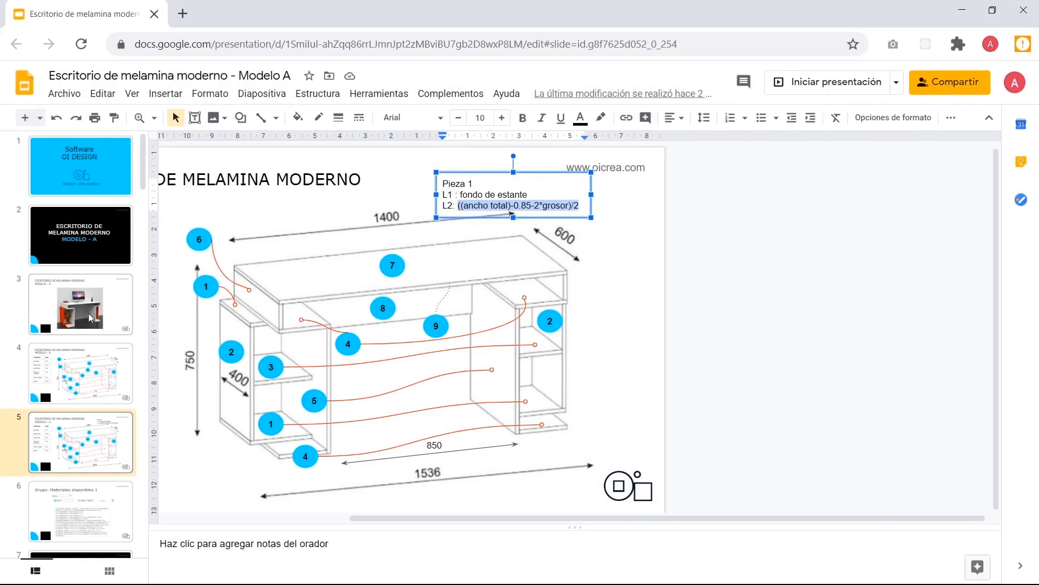
left_click(89, 313)
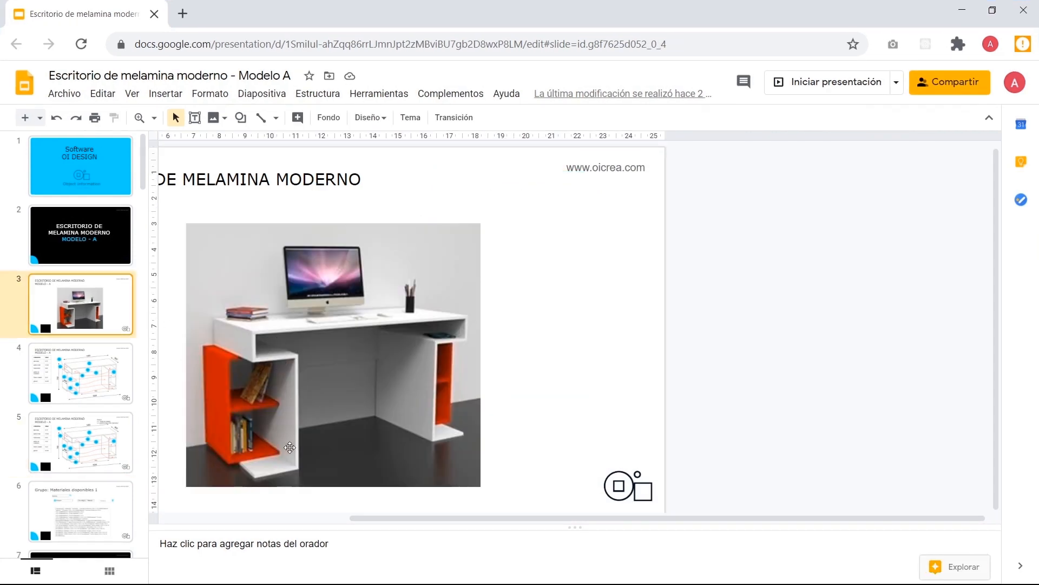
left_click(96, 514)
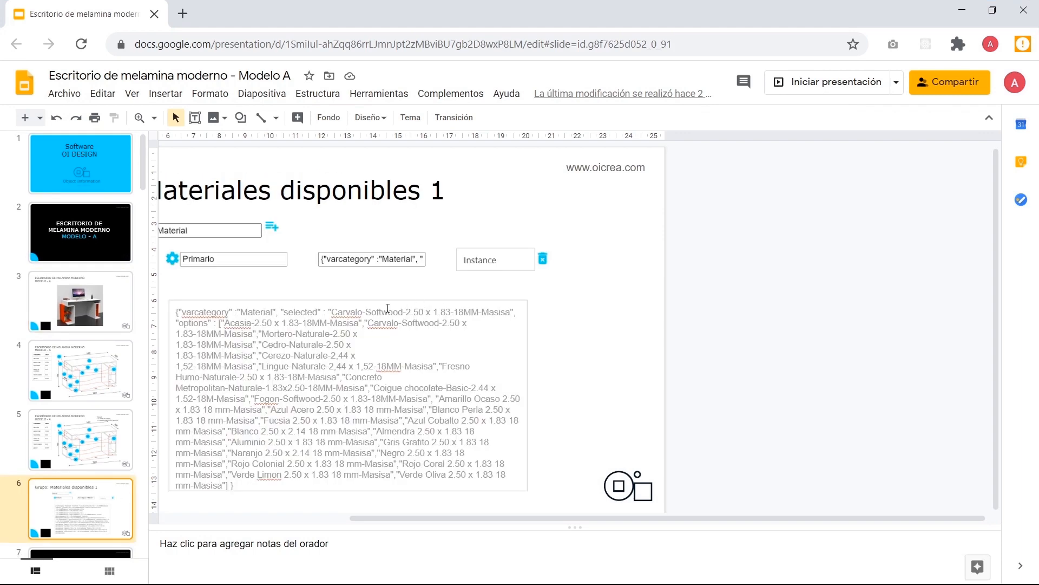
scroll(325, 323, "left", 1)
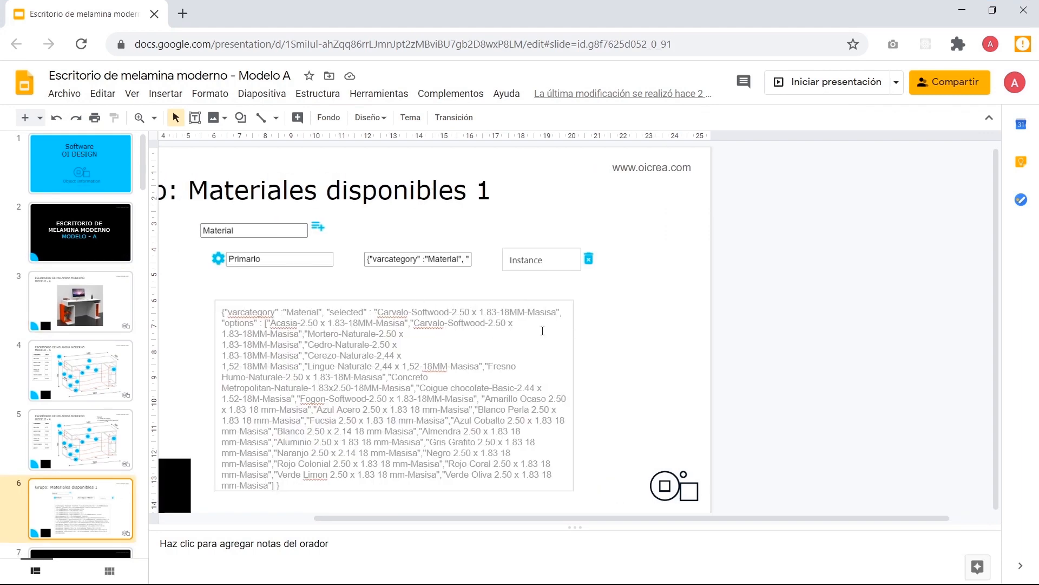
scroll(492, 288, "left", 3)
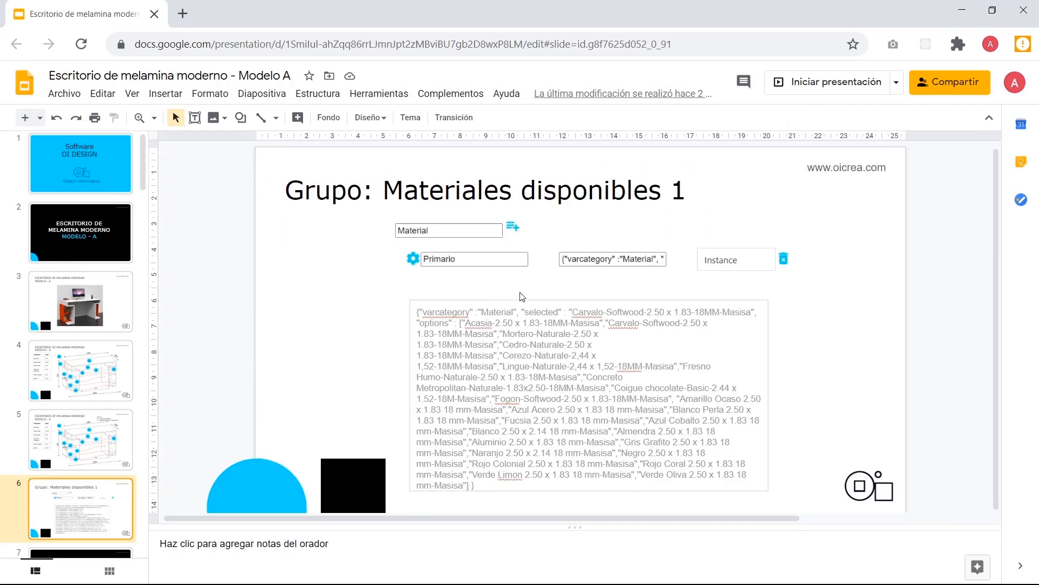
Switch to OI Design, add an extra parameter to the Geometria group in the class parameters and try to delete it.
key("alt+Tab")
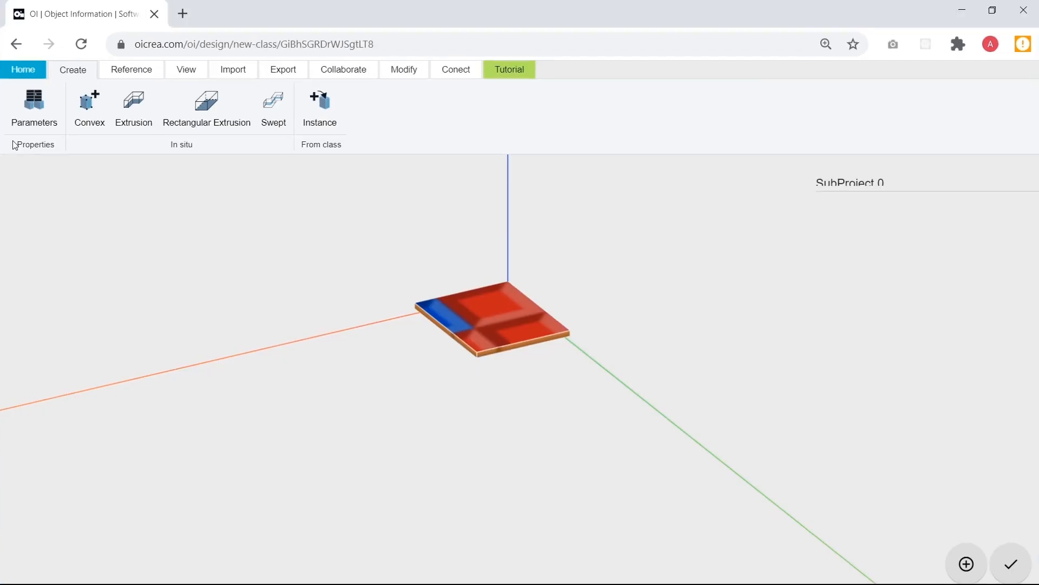
left_click(43, 107)
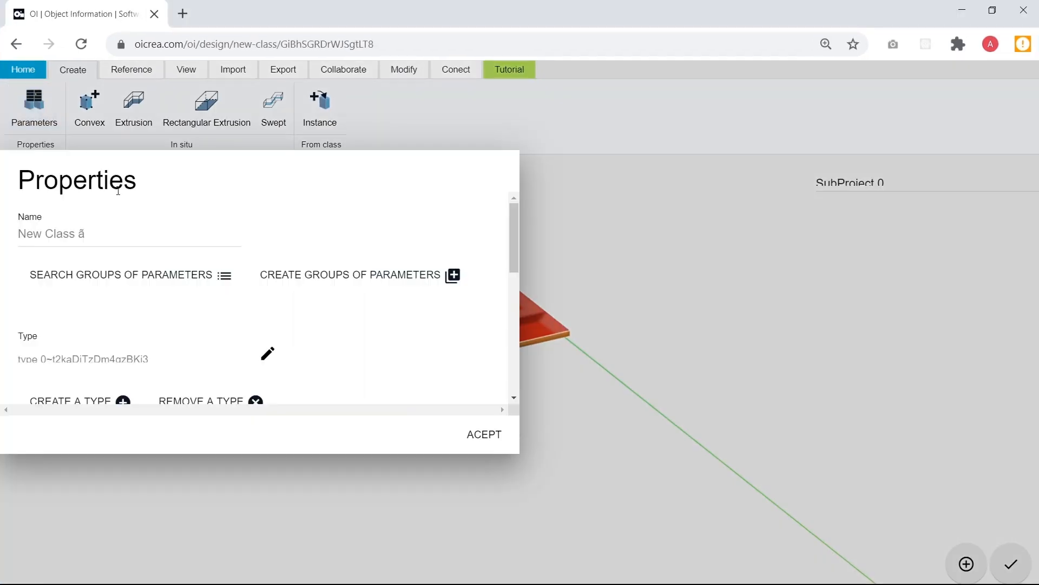
scroll(155, 295, "down", 5)
scroll(216, 319, "up", 3)
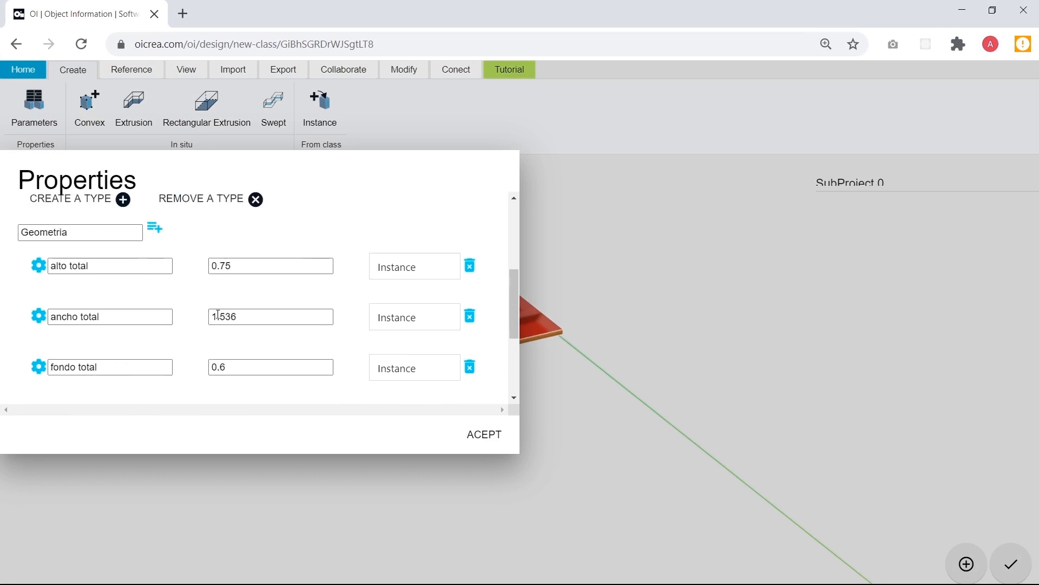
left_click(156, 234)
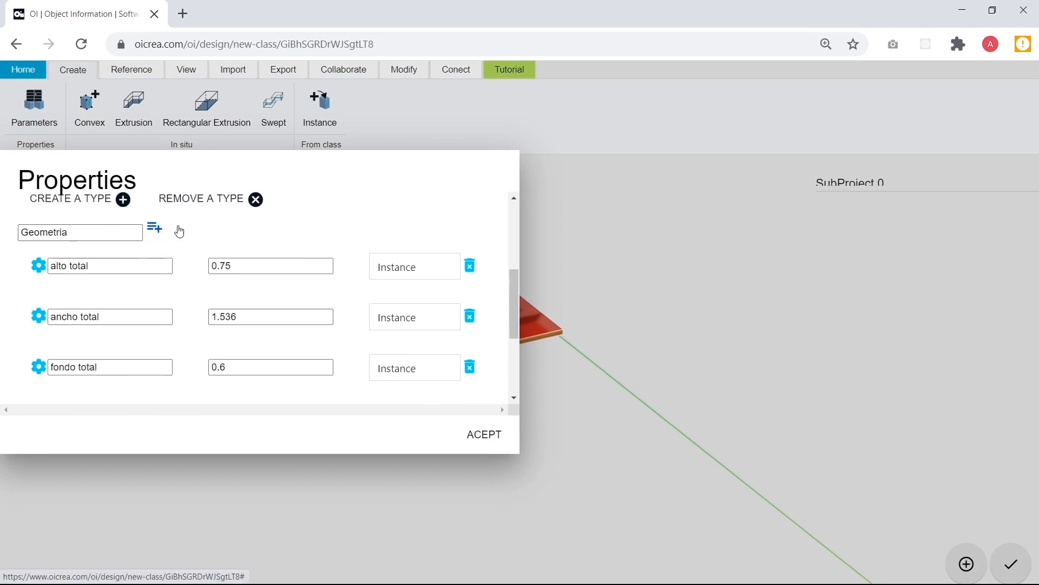
scroll(208, 240, "down", 5)
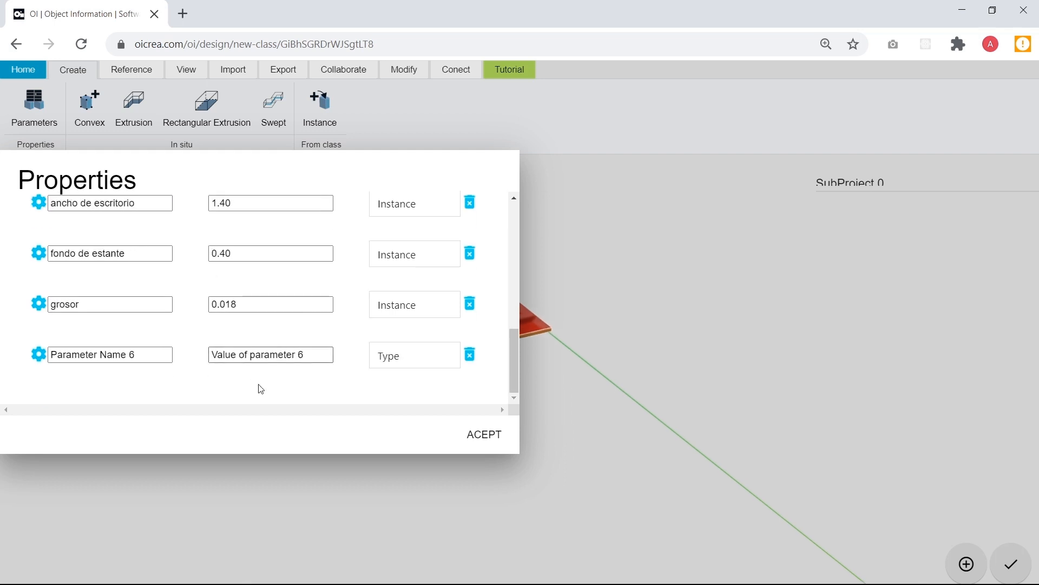
left_click(469, 355)
Create a new parameter group in the class properties and name it Material.
scroll(211, 349, "up", 10)
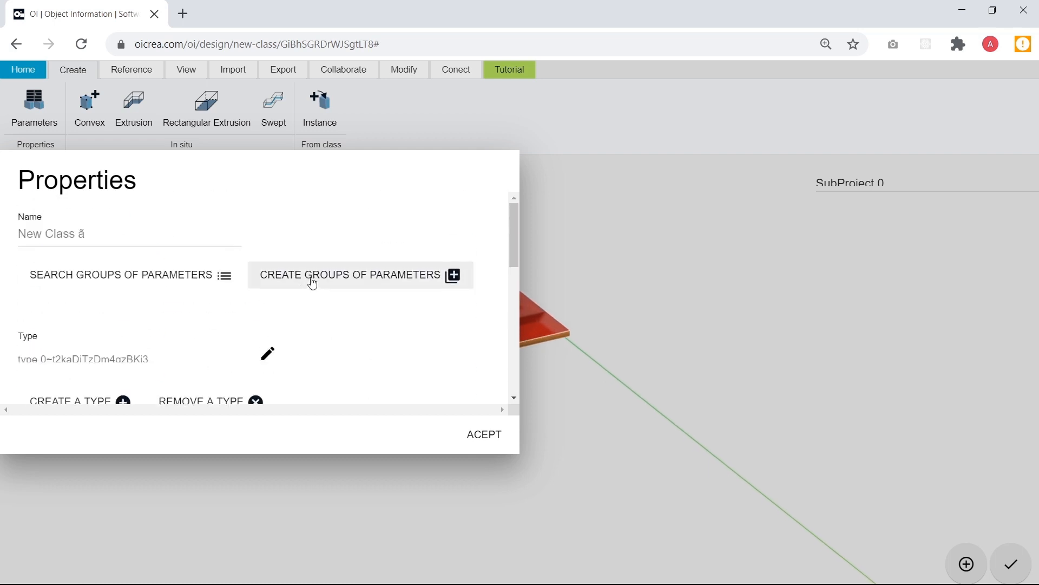
scroll(313, 281, "down", 1)
left_click(377, 209)
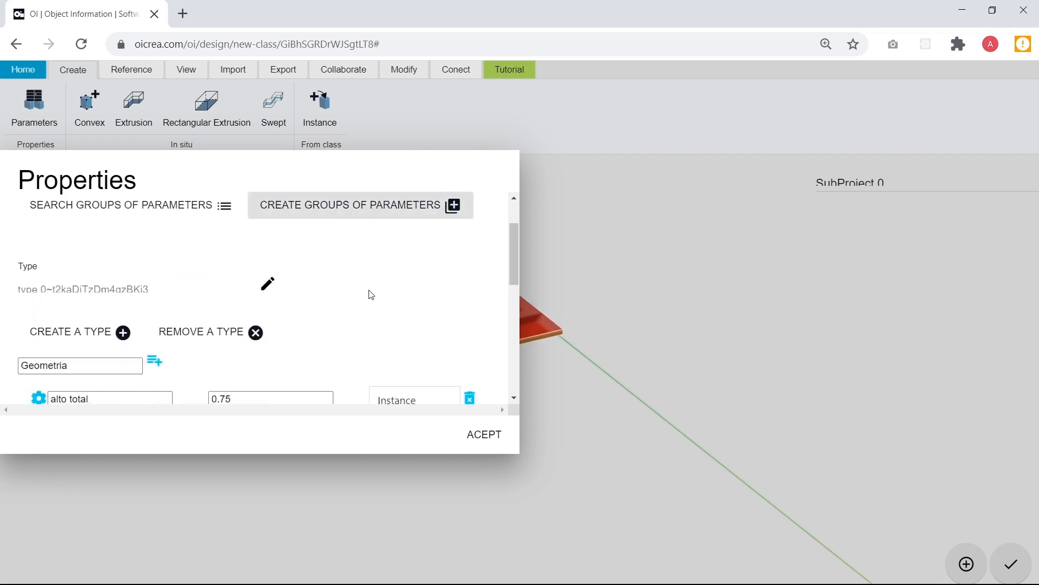
triple_click(61, 373)
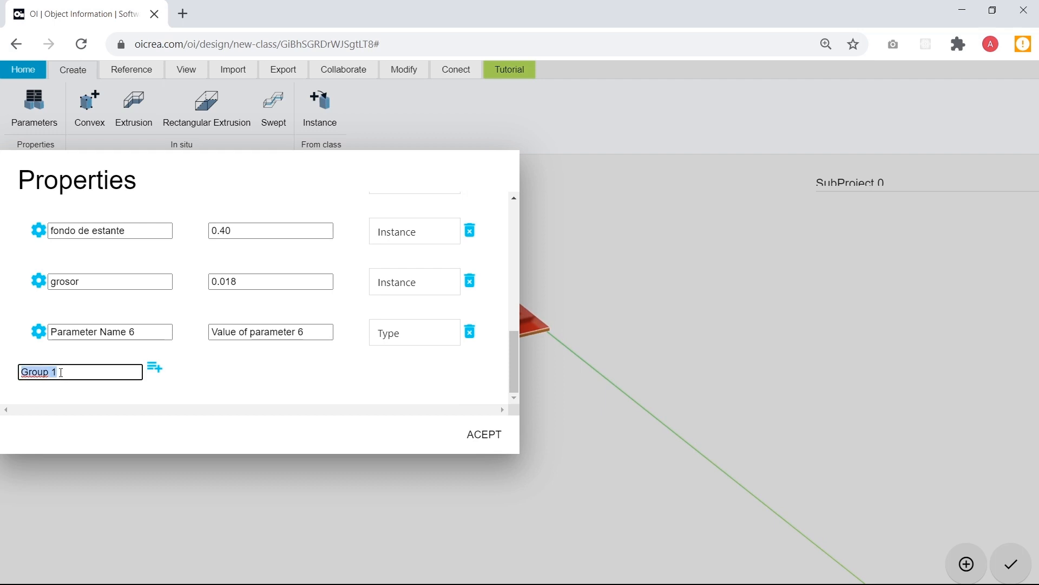
type("Material")
Add a parameter named Primario to the Material group.
left_click(154, 367)
triple_click(144, 356)
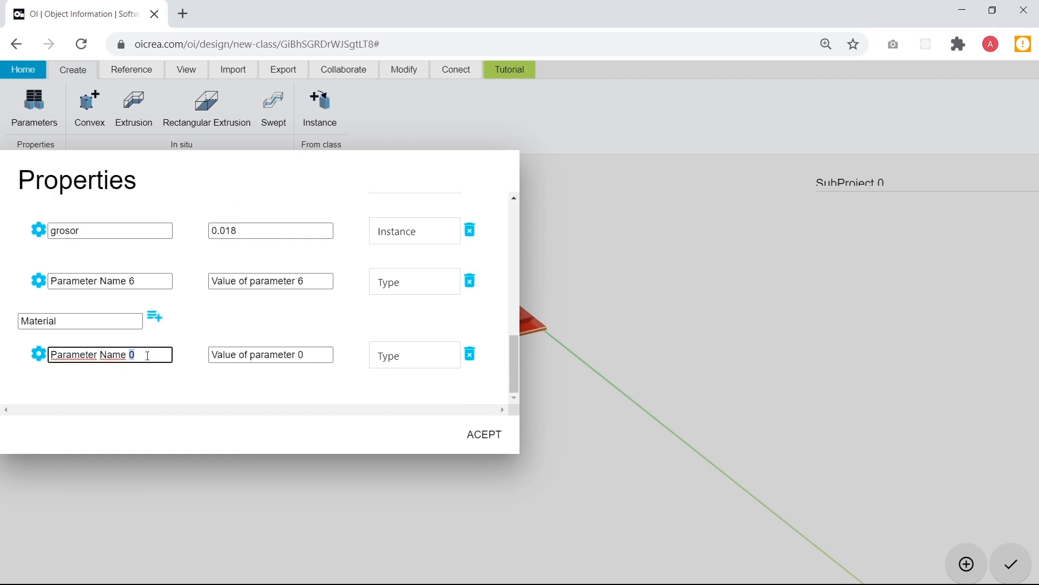
type("P")
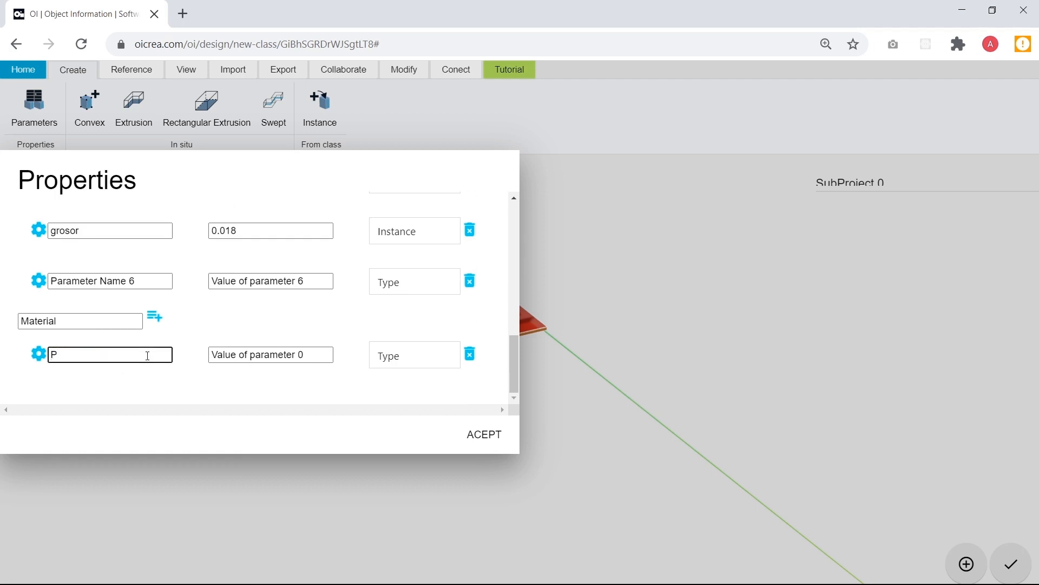
type("rimario")
Add a second parameter named Secundario to the Material group and accept the class properties.
left_click(154, 317)
scroll(135, 361, "down", 1)
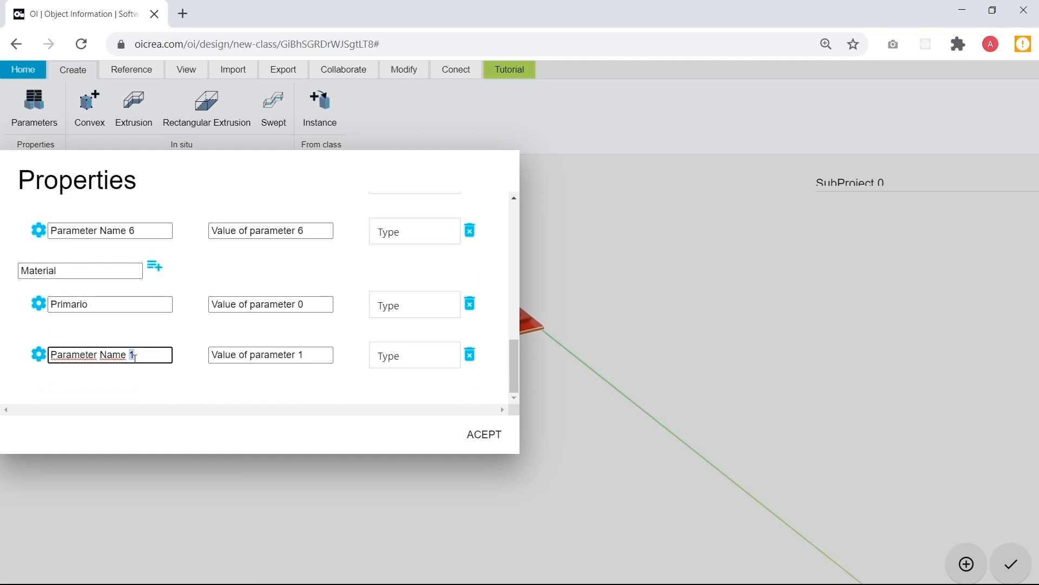
triple_click(135, 362)
type("Secundario")
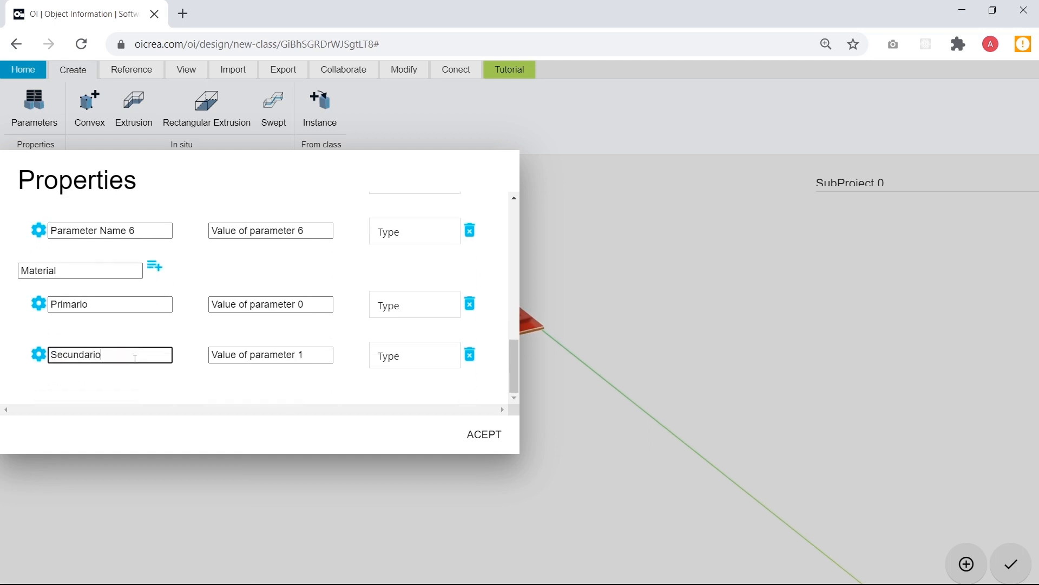
left_click(263, 340)
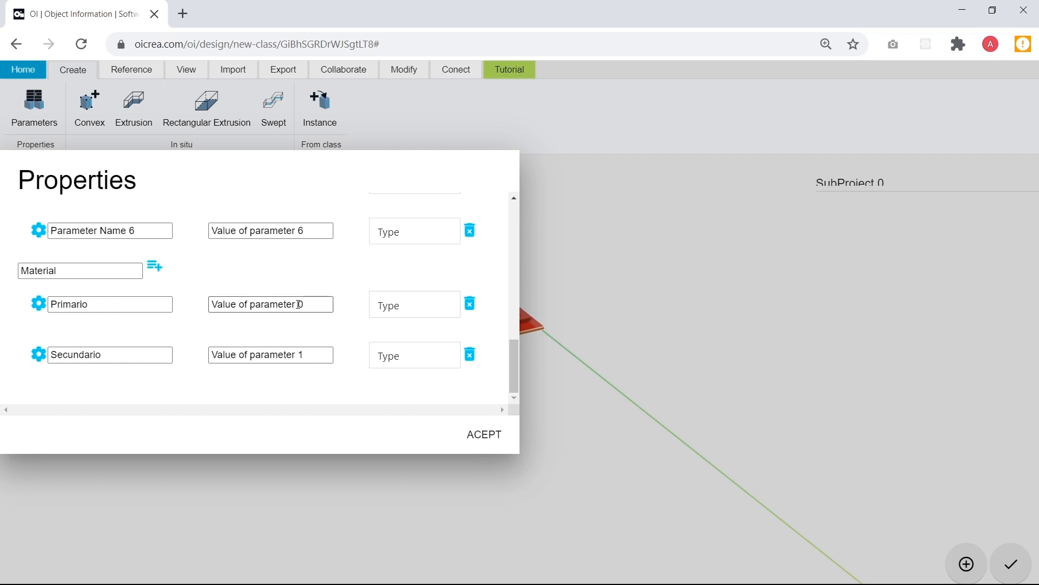
left_click(478, 440)
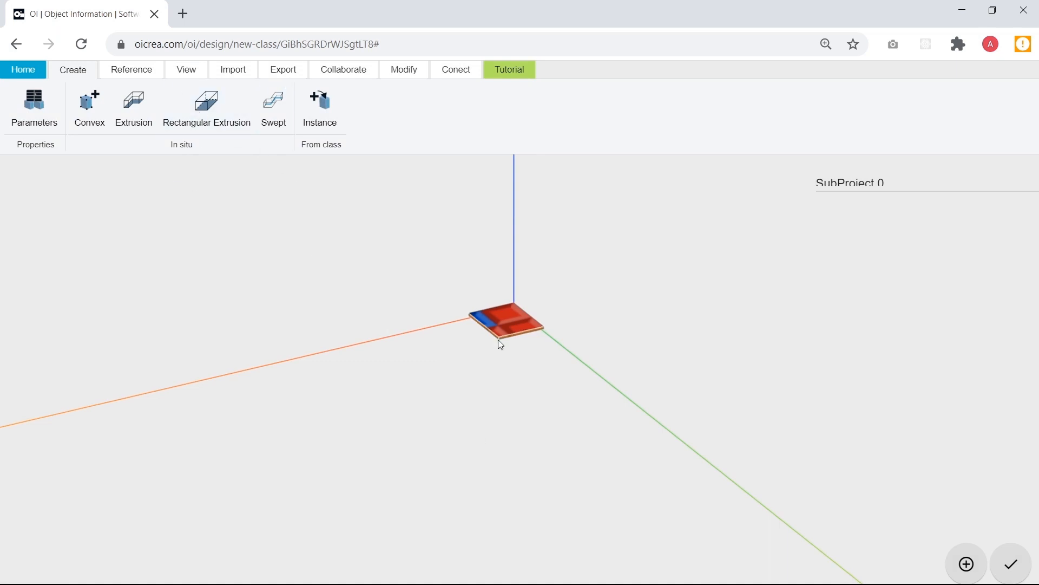
Open the shelf panel's material selection, check the group name in Google Slides and add the group Materiales disponibles 1 in OI Design.
left_click(515, 338)
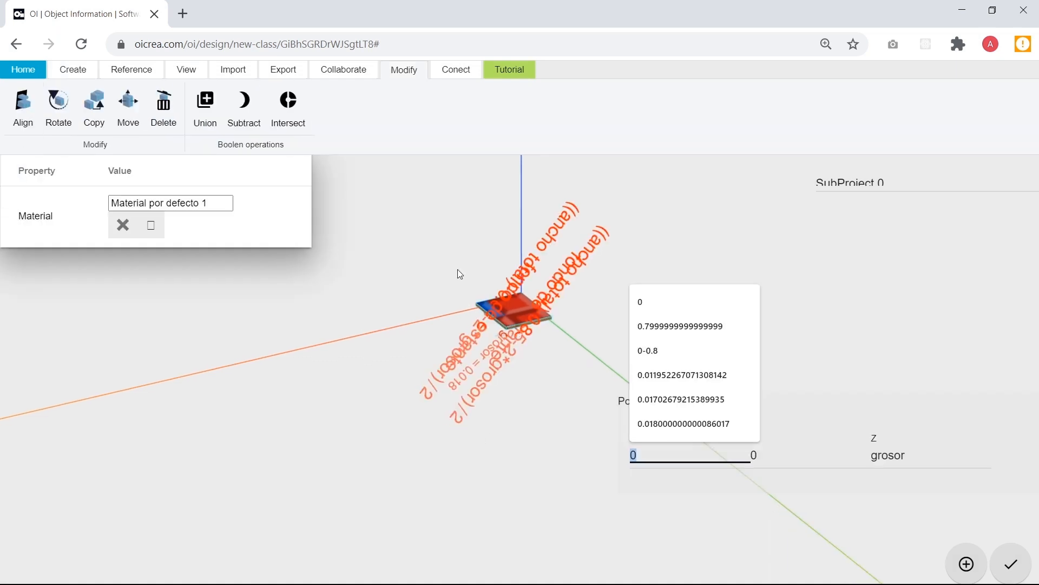
left_click(152, 226)
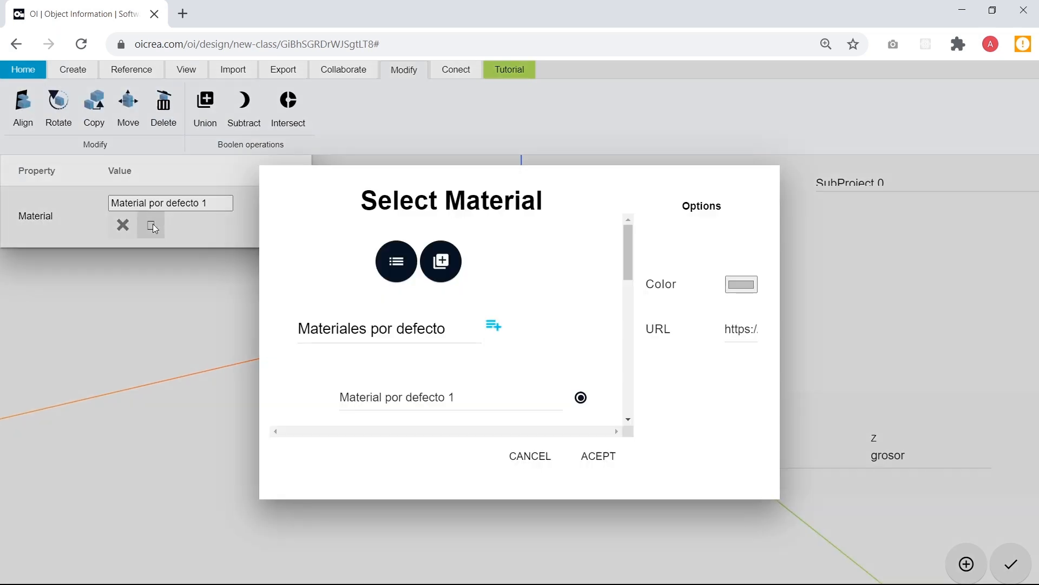
left_click(396, 261)
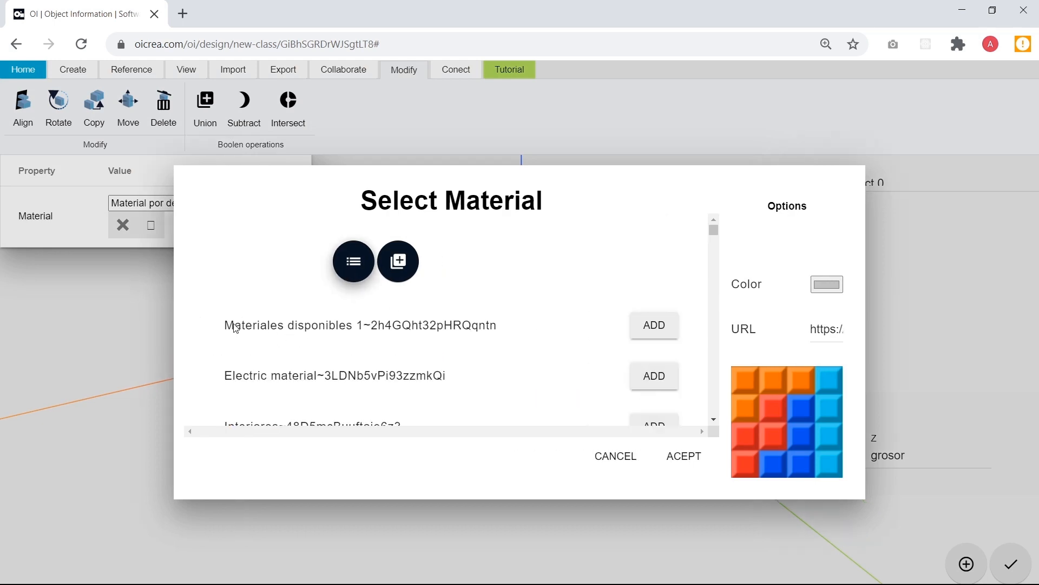
key("alt+Tab")
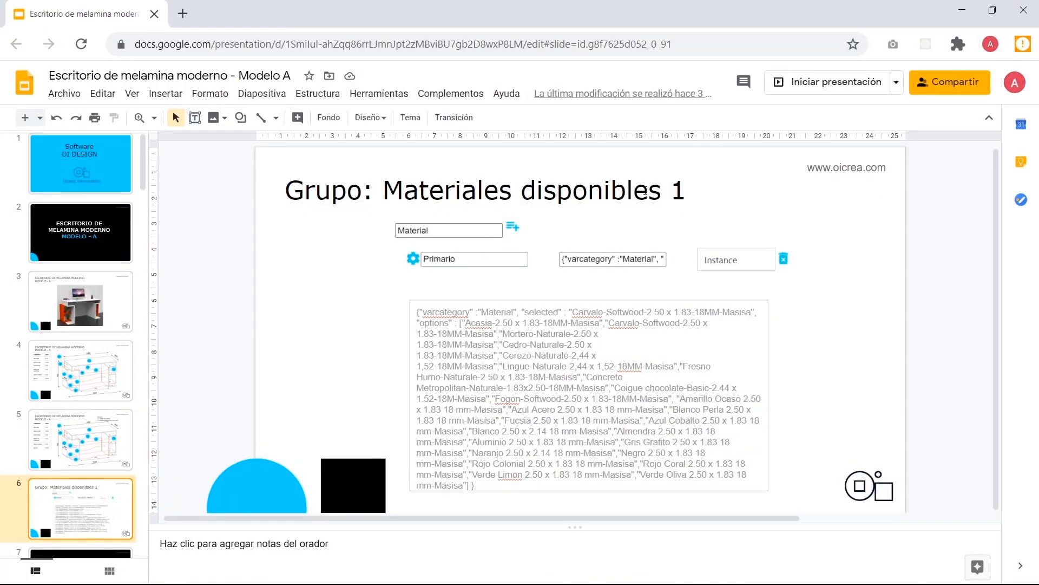
key("alt+Tab")
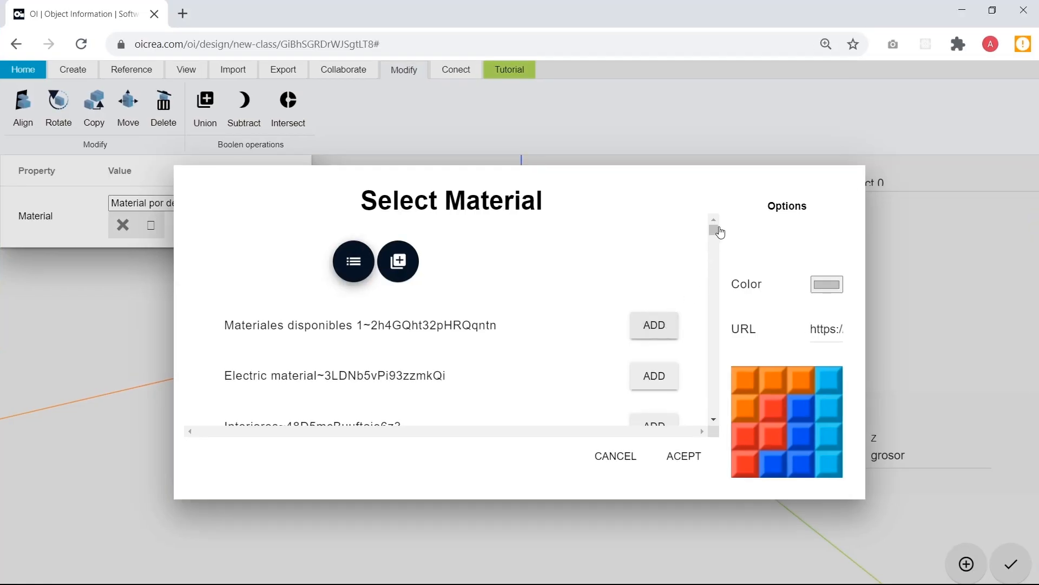
Assign the material Cedro-Naturale-2.50 x 1.83-18MM-Masisa to the shelf panel and deselect it.
scroll(542, 339, "down", 10)
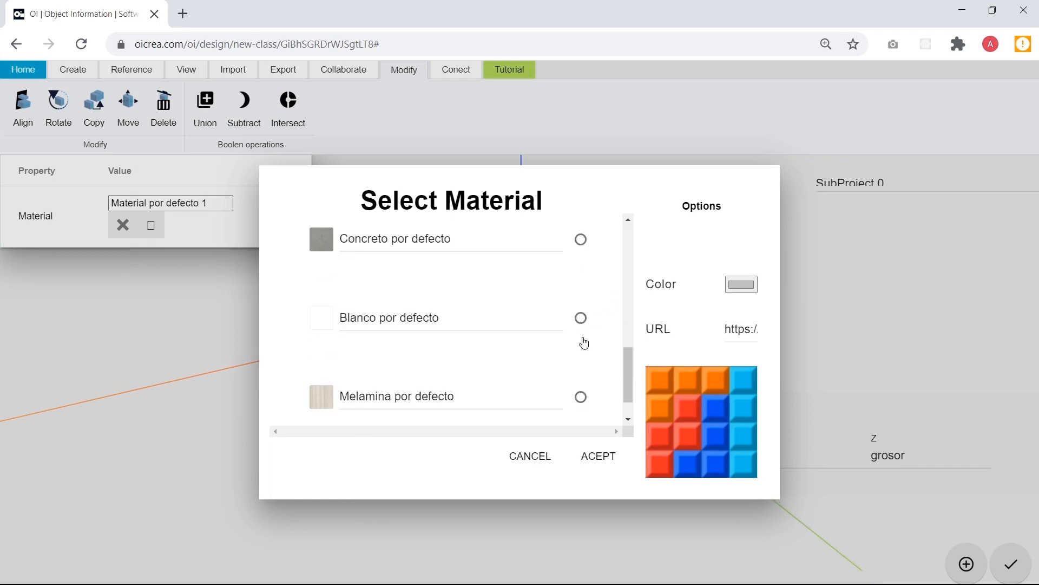
scroll(586, 316, "up", 5)
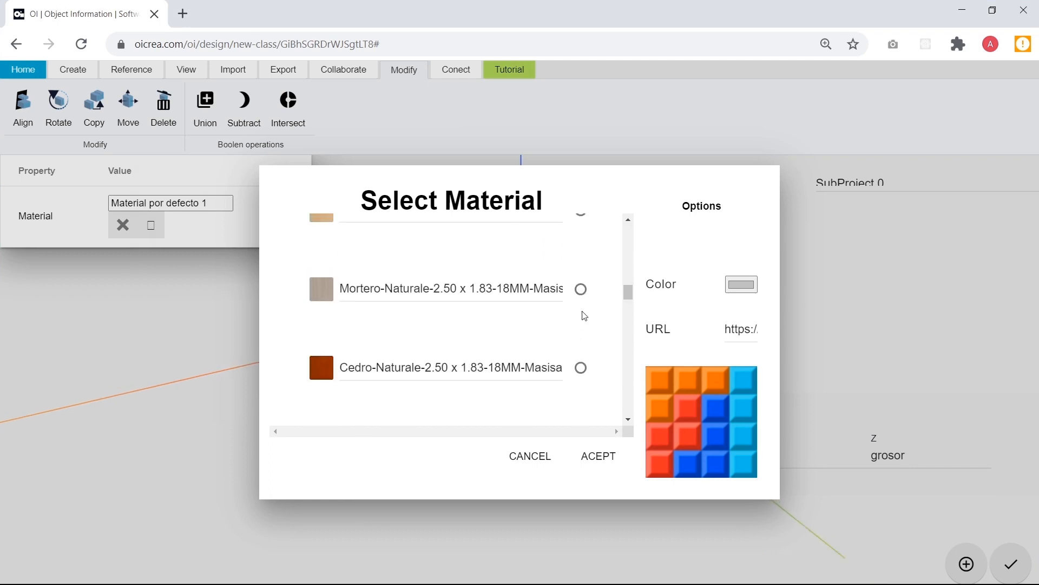
scroll(584, 316, "down", 3)
scroll(584, 319, "down", 2)
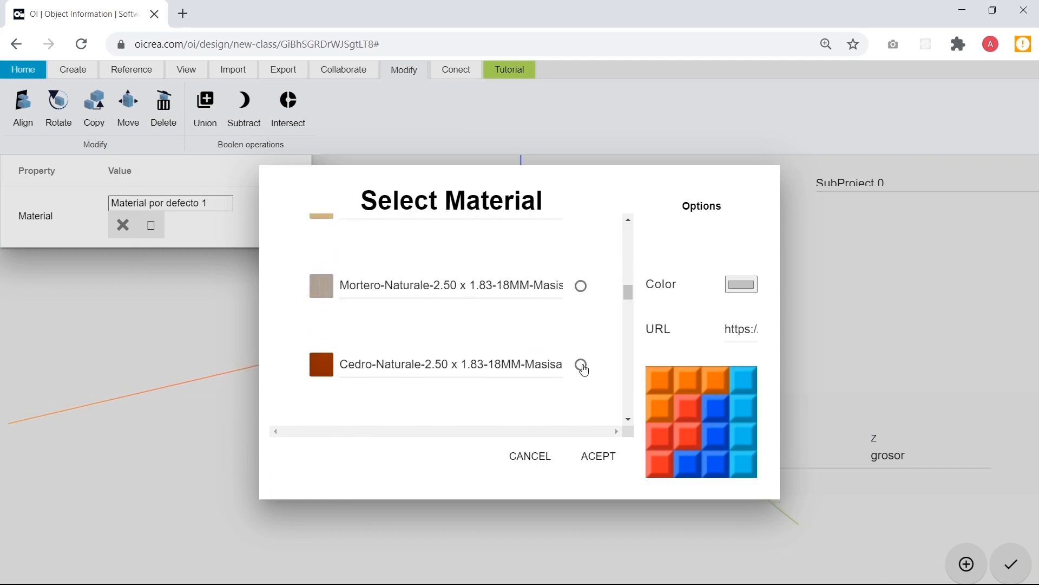
left_click(581, 364)
left_click(598, 458)
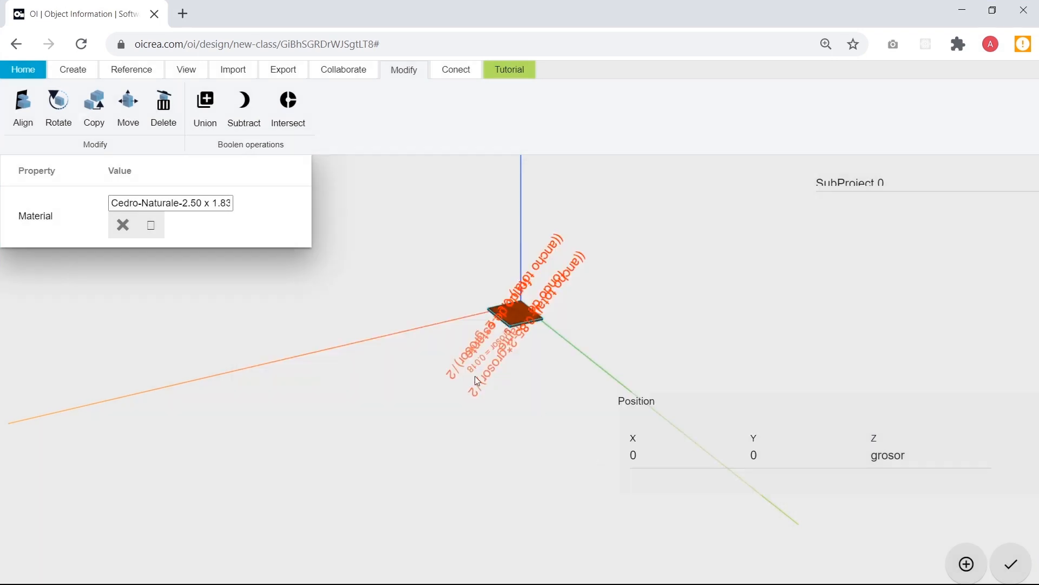
left_click(346, 372)
scroll(489, 311, "up", 4)
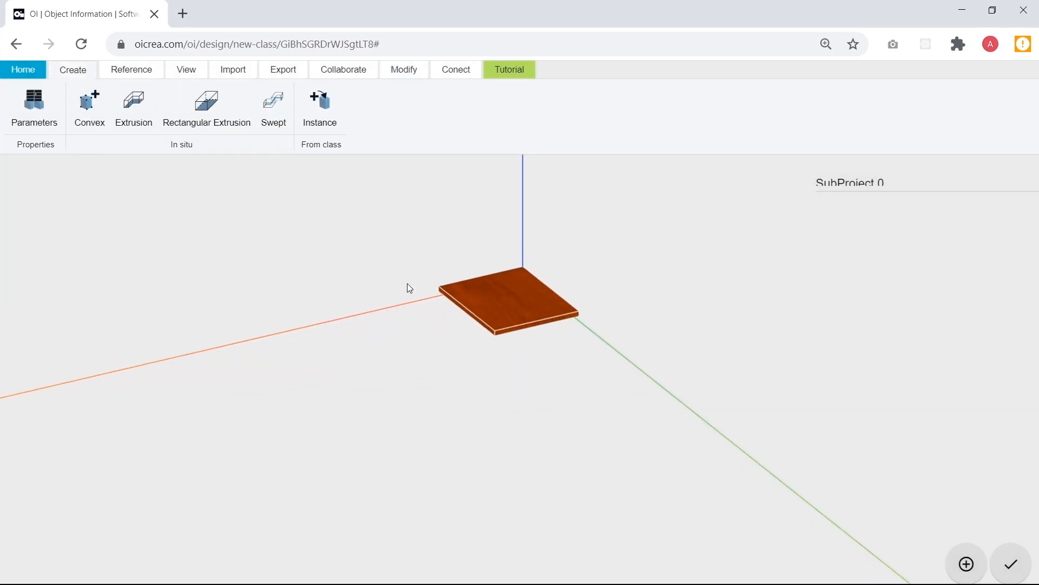
Open the Primario parameter's value, switch to Google Slides and copy the full material options text of Materiales disponibles 1.
left_click(19, 108)
scroll(295, 306, "down", 10)
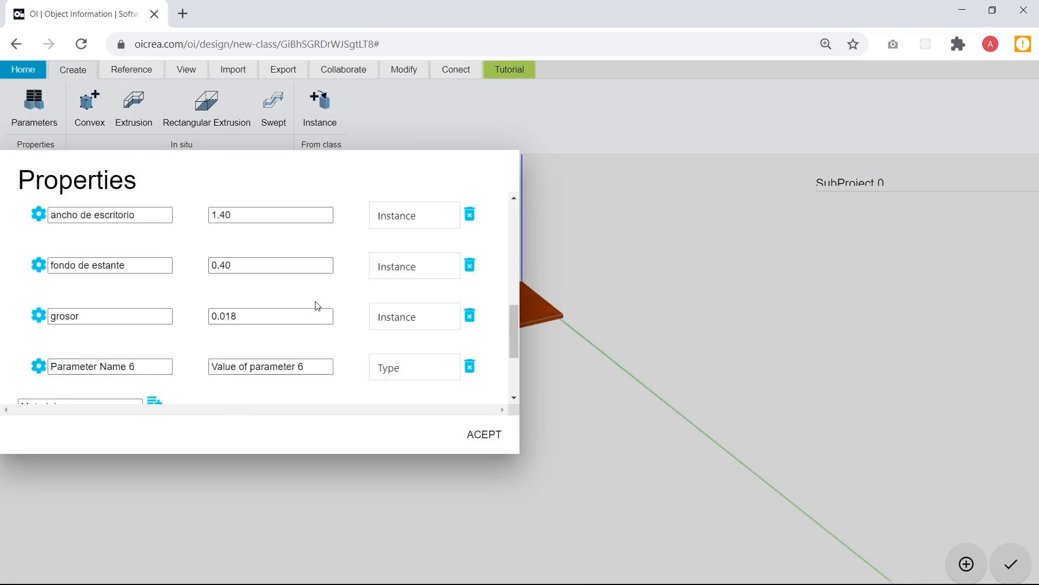
left_click(281, 304)
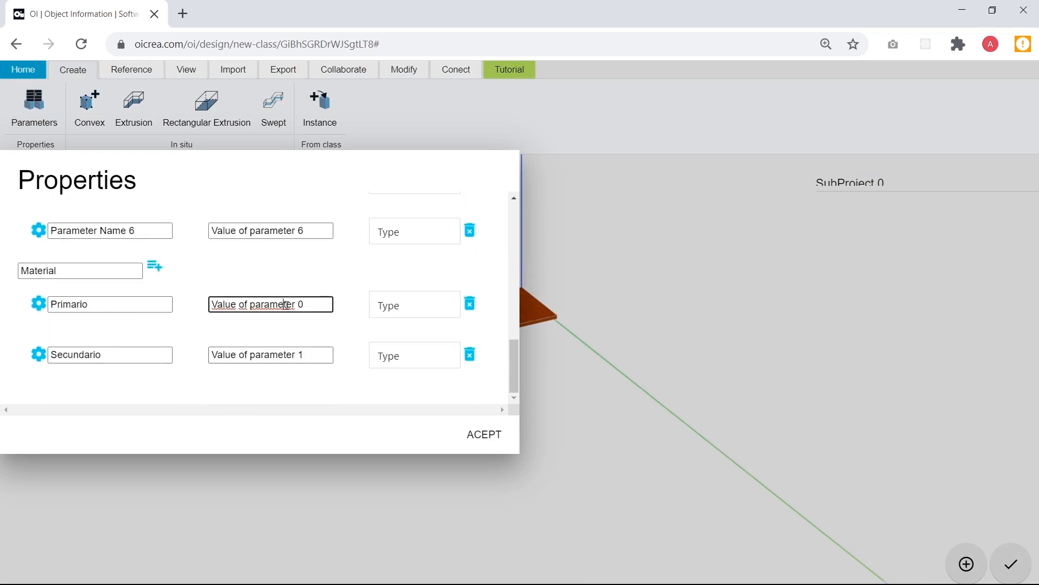
key("alt+Tab")
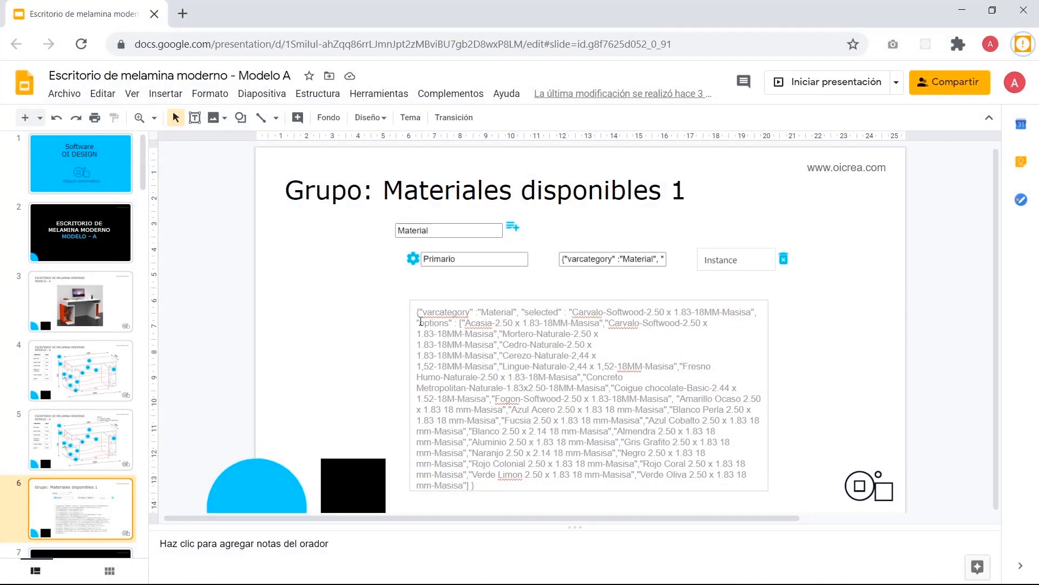
left_click(421, 313)
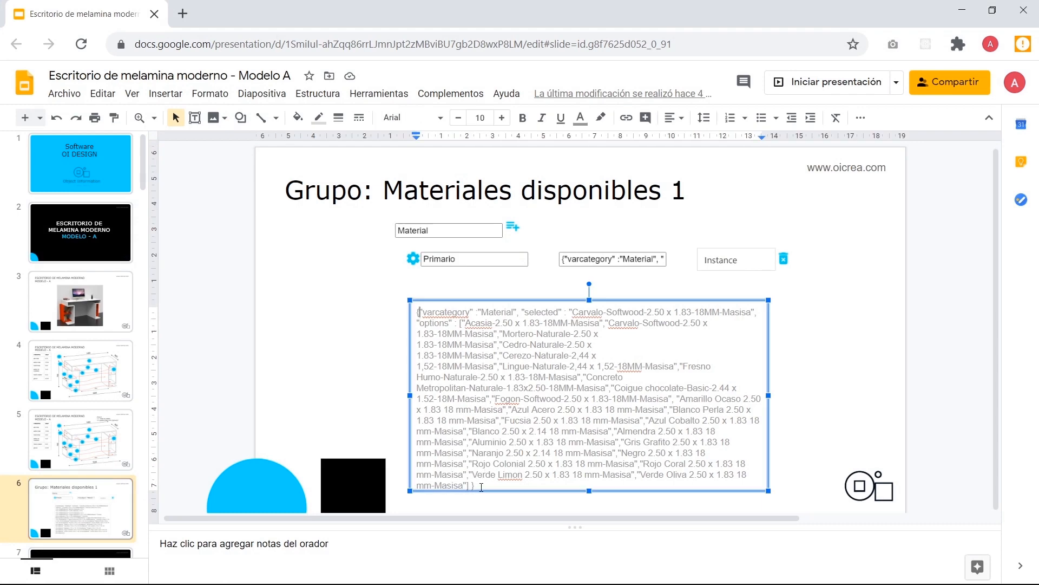
left_click_drag(481, 487, 409, 319)
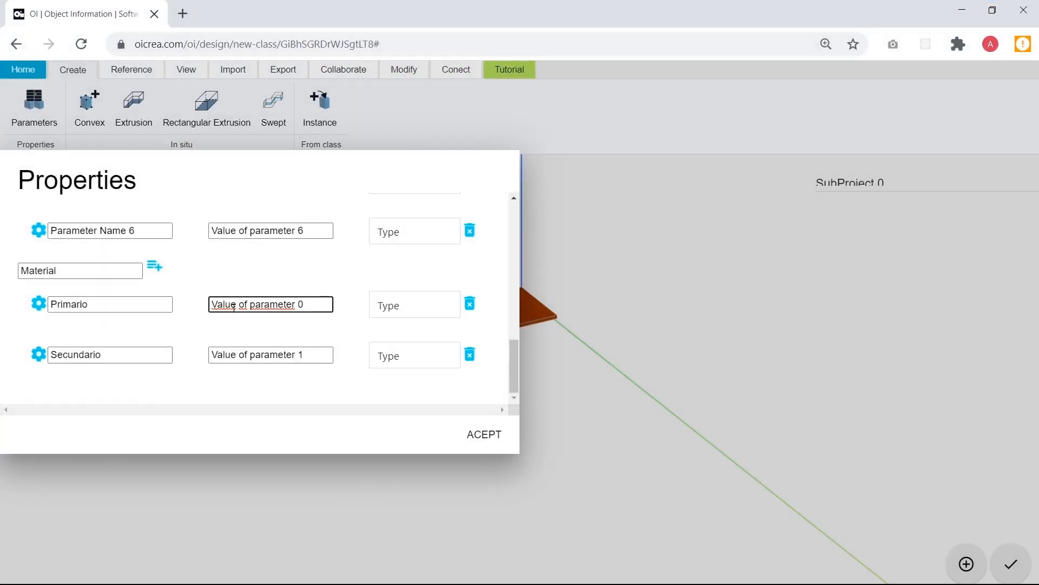
In OI Design, paste the copied material options text as the value of both the Primario and Secundario parameters.
triple_click(248, 304)
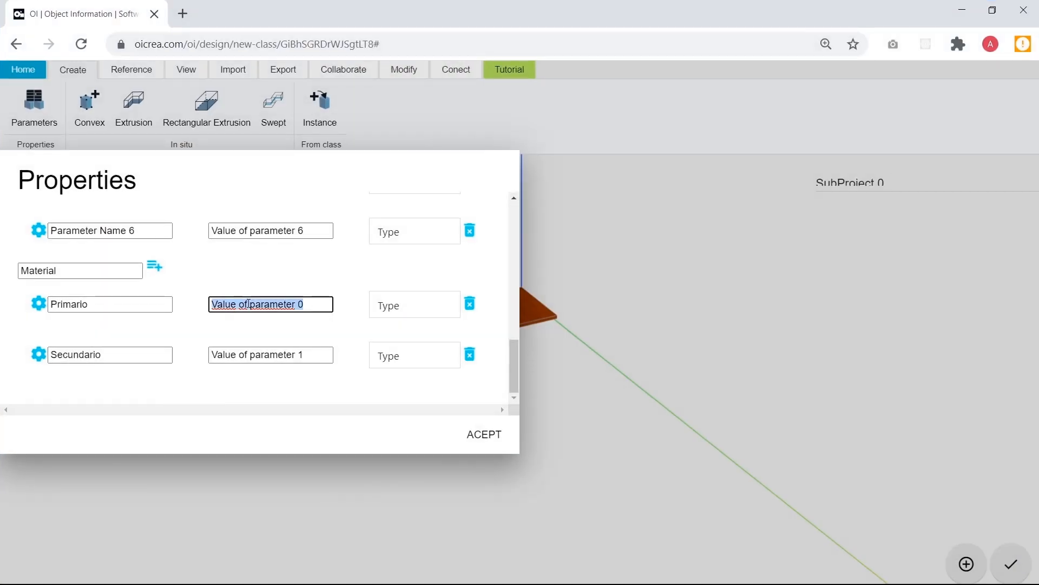
key("ctrl+v")
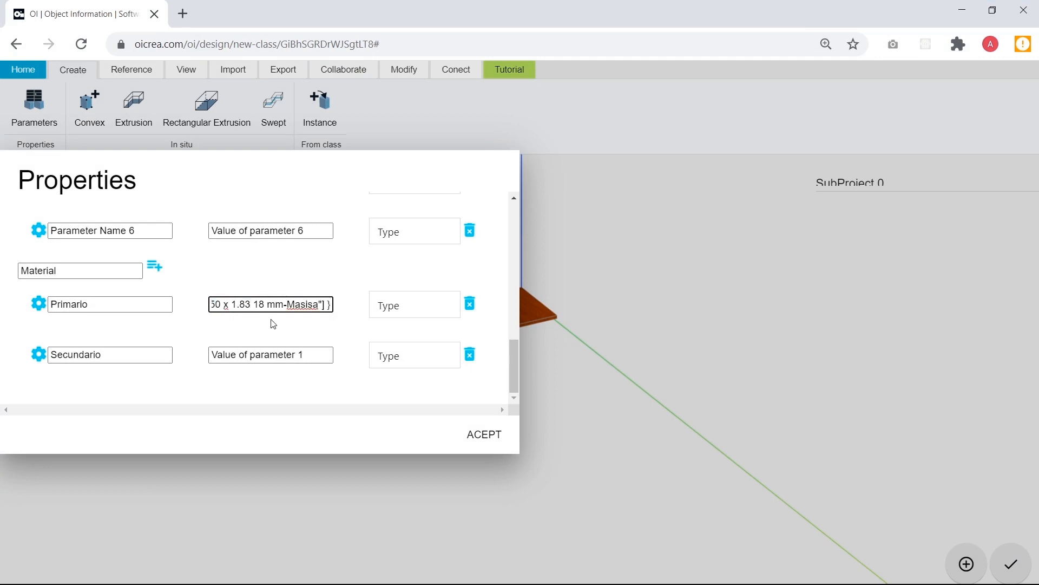
left_click(273, 324)
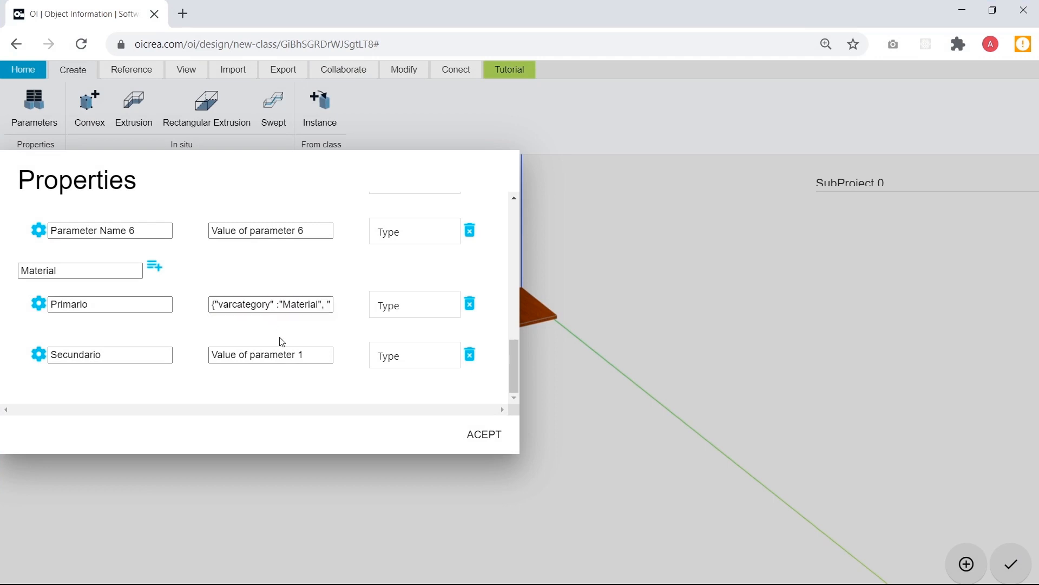
triple_click(256, 355)
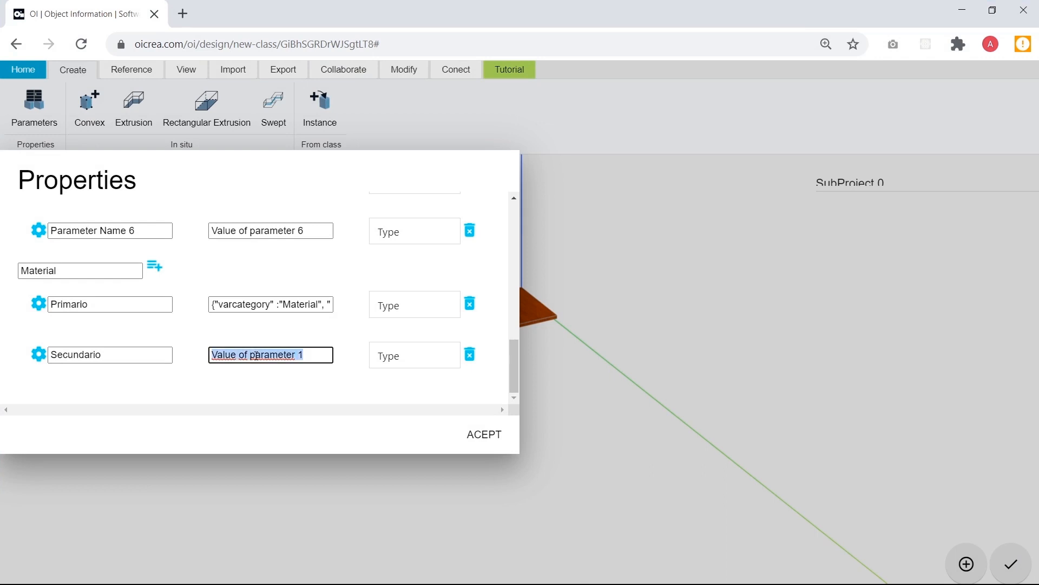
key("ctrl+v")
left_click(317, 335)
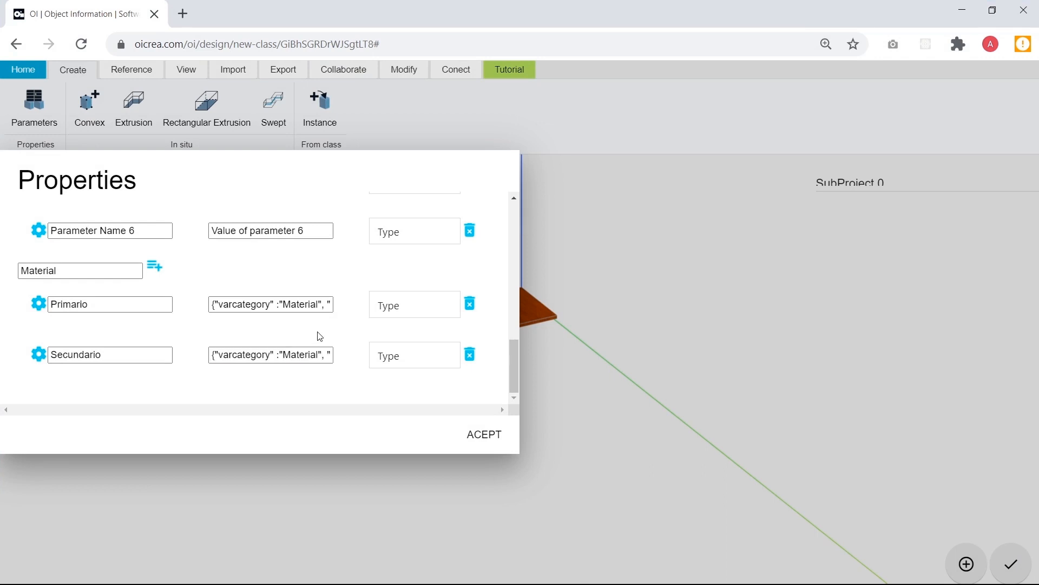
Set both the Primario and Secundario parameters to Instance and accept the properties.
left_click(417, 312)
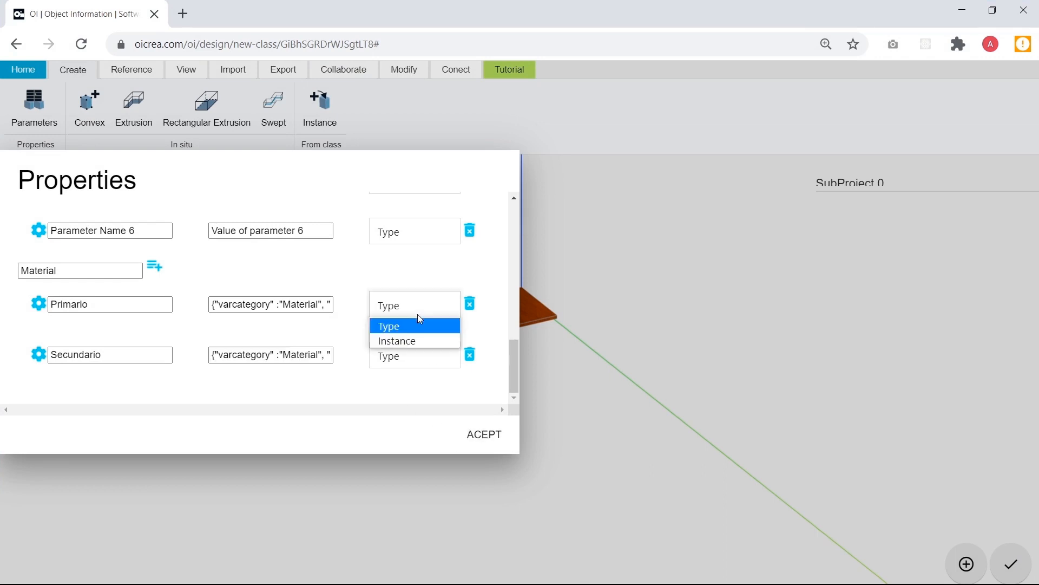
left_click(405, 341)
left_click(407, 355)
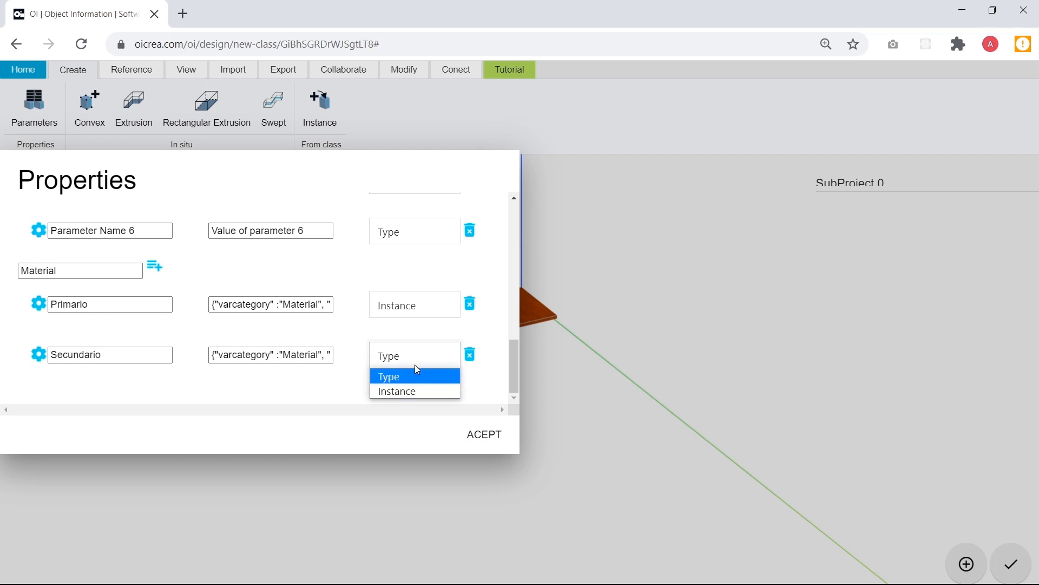
left_click(402, 388)
left_click(485, 432)
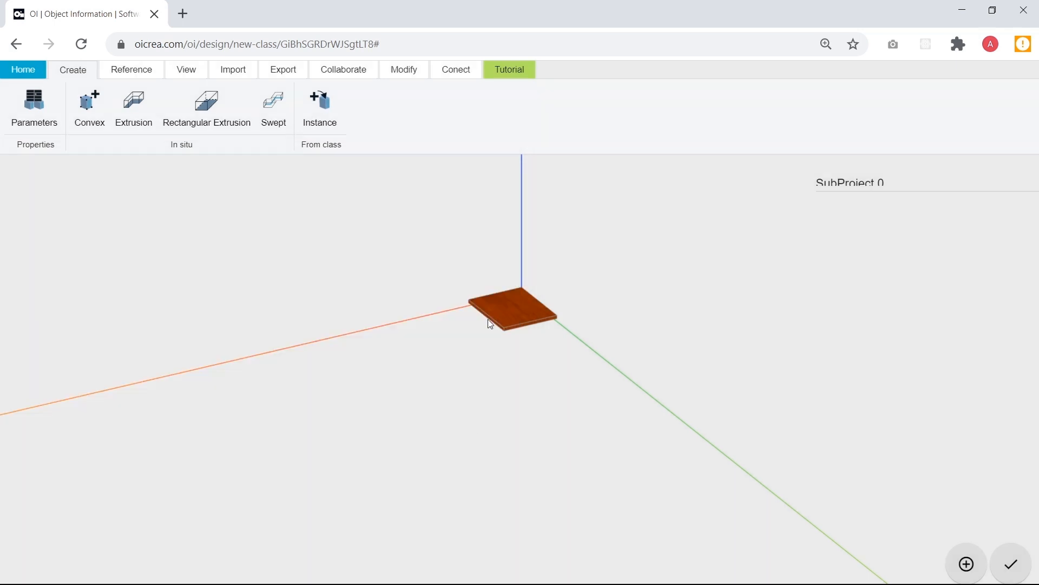
Set the shelf panel's material to the Primario parameter, deselect the panel and inspect its material assignment.
scroll(501, 311, "up", 2)
left_click(501, 308)
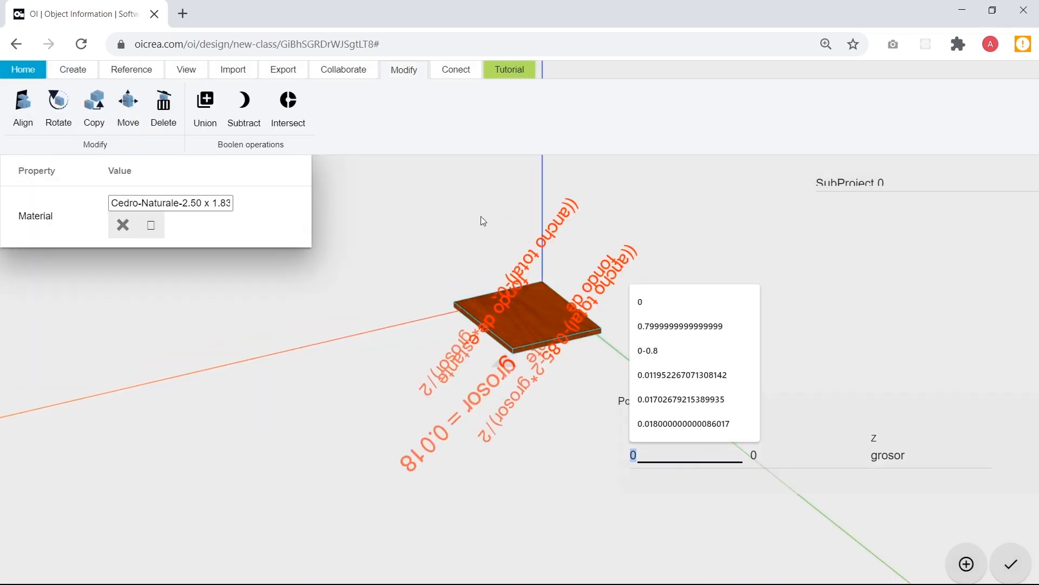
triple_click(193, 204)
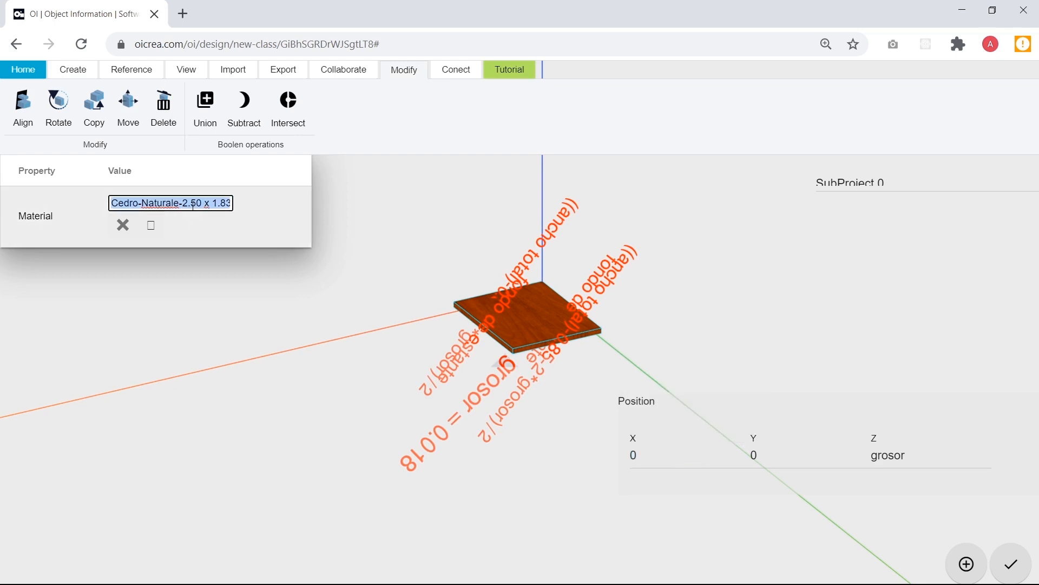
type("Primario")
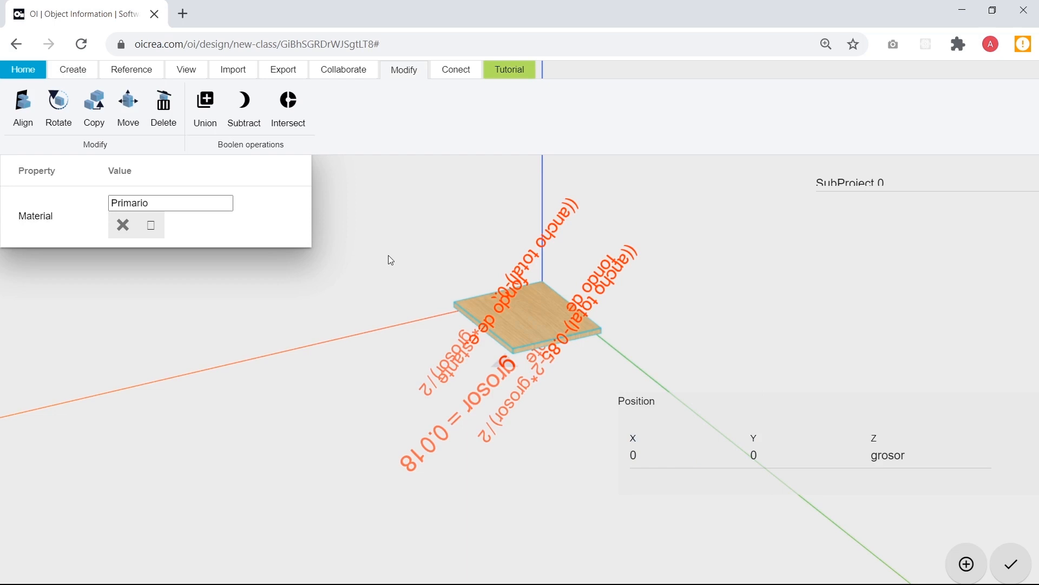
left_click(525, 293)
scroll(527, 297, "up", 5)
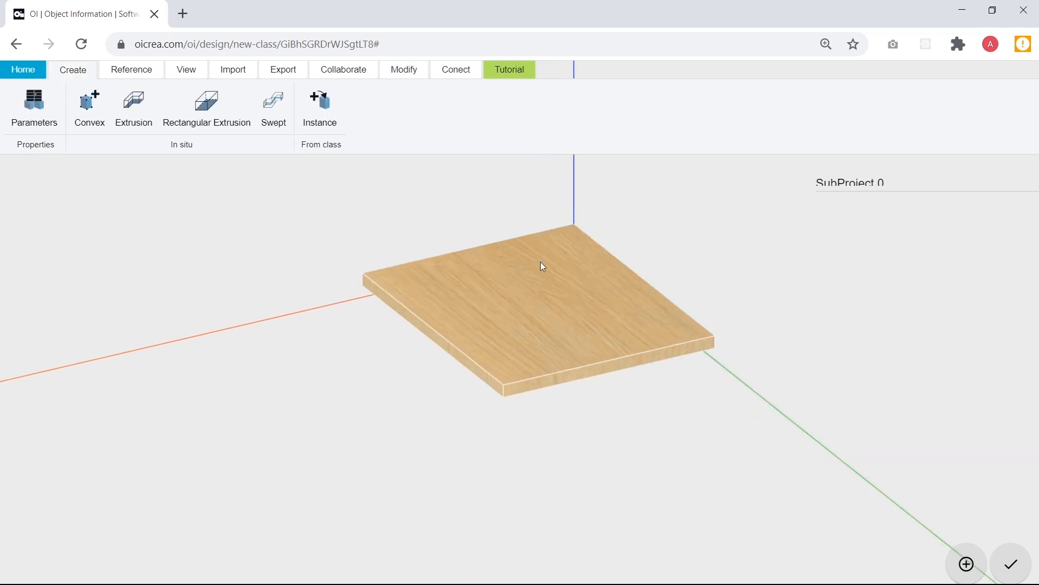
scroll(366, 399, "down", 3)
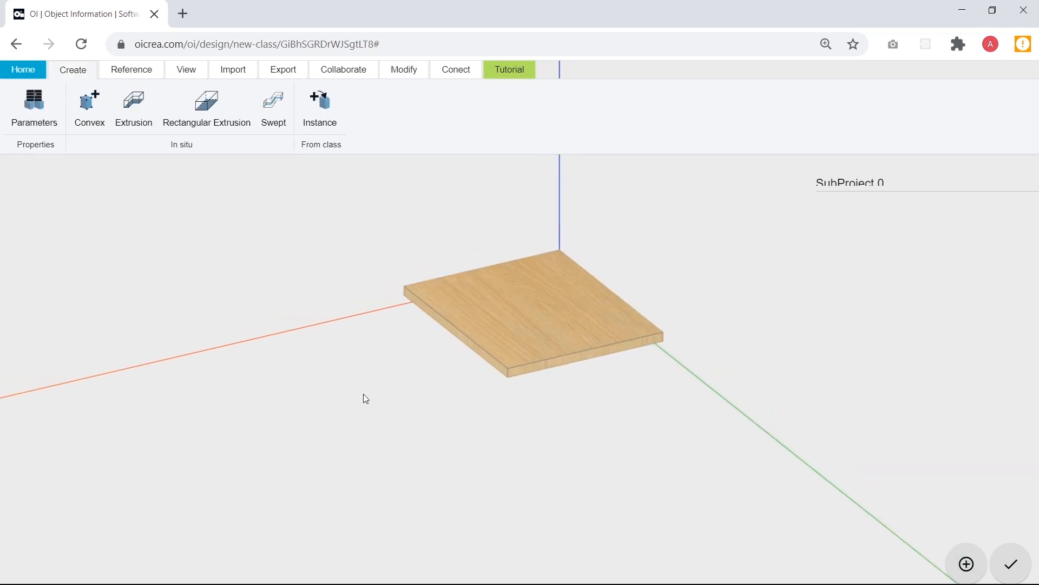
left_click(484, 304)
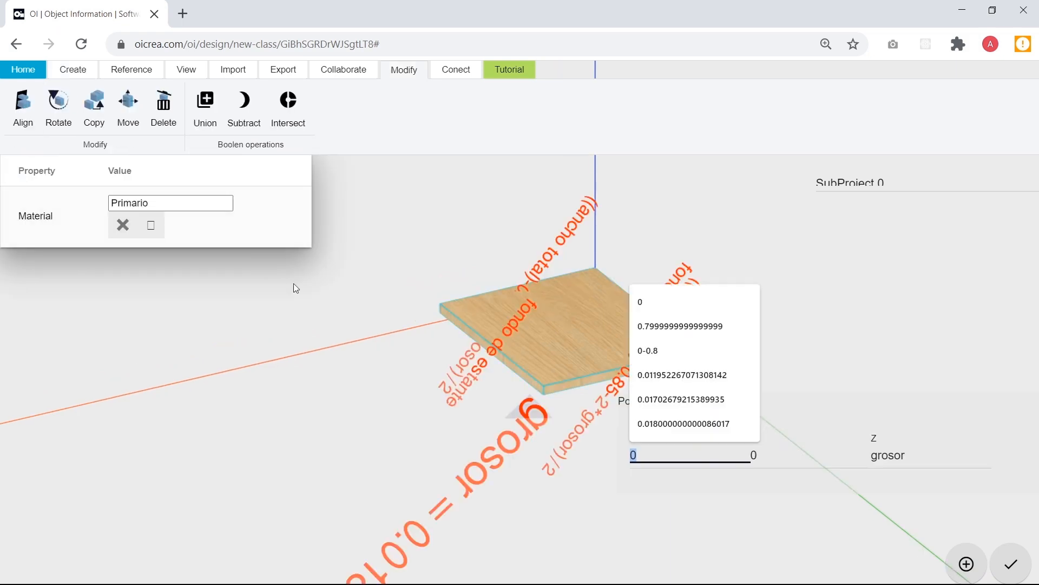
left_click(393, 268)
Switch to Google Slides and duplicate slide 6, Grupo: Materiales disponibles 1.
key("alt+Tab")
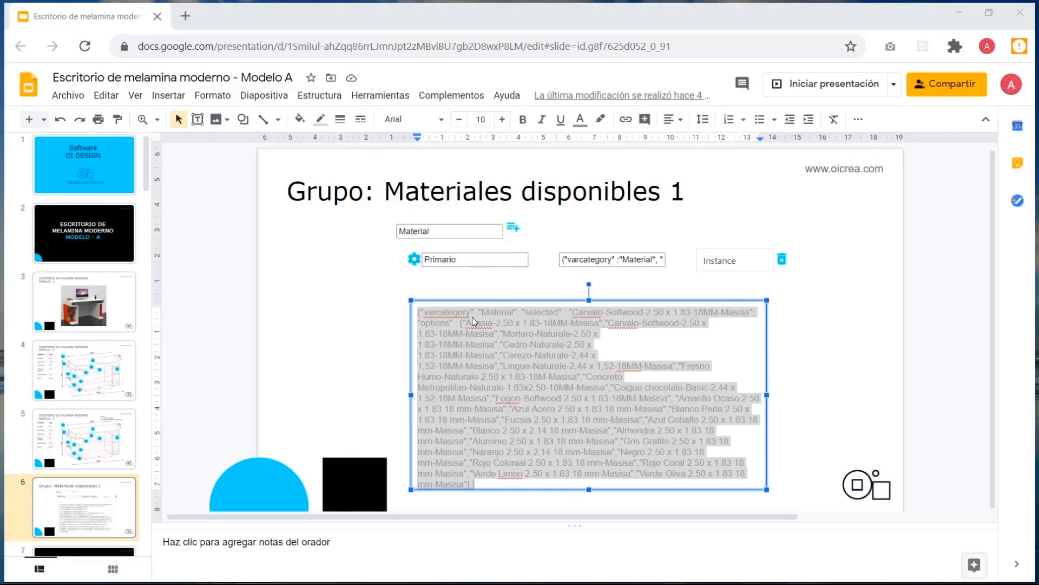
left_click(117, 504)
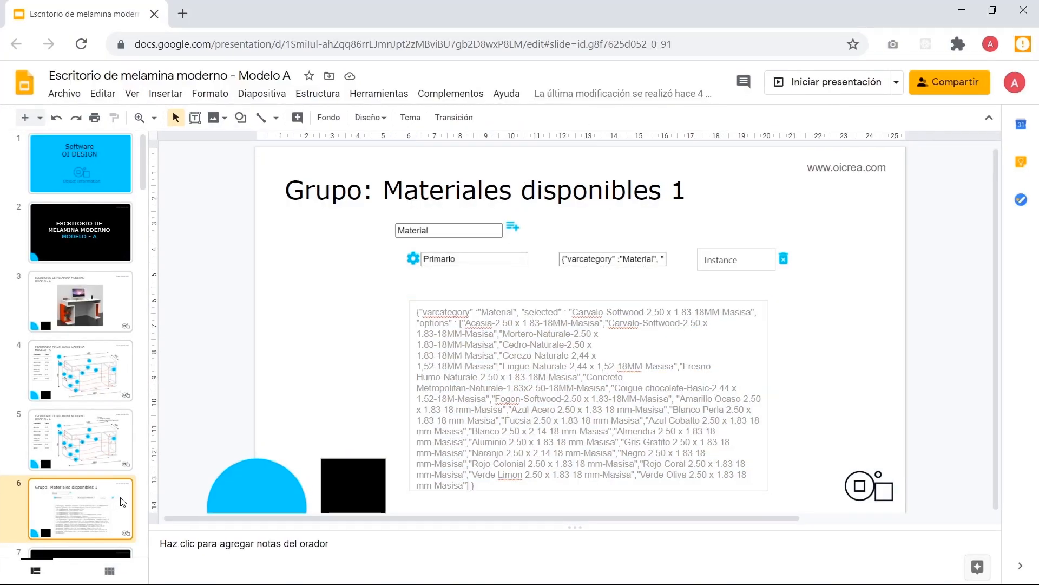
key("ctrl+d")
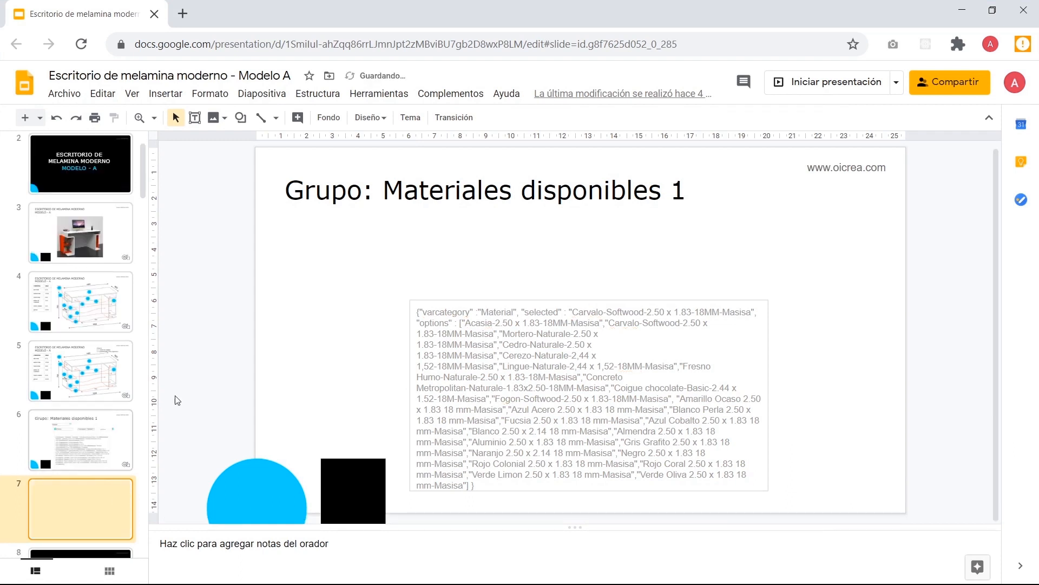
In the duplicated slide's options text, replace the selected material with Concreto Metropolitan-Naturale-1.83x2.50-18MM-Masisa, copied from the options list.
left_click(471, 344)
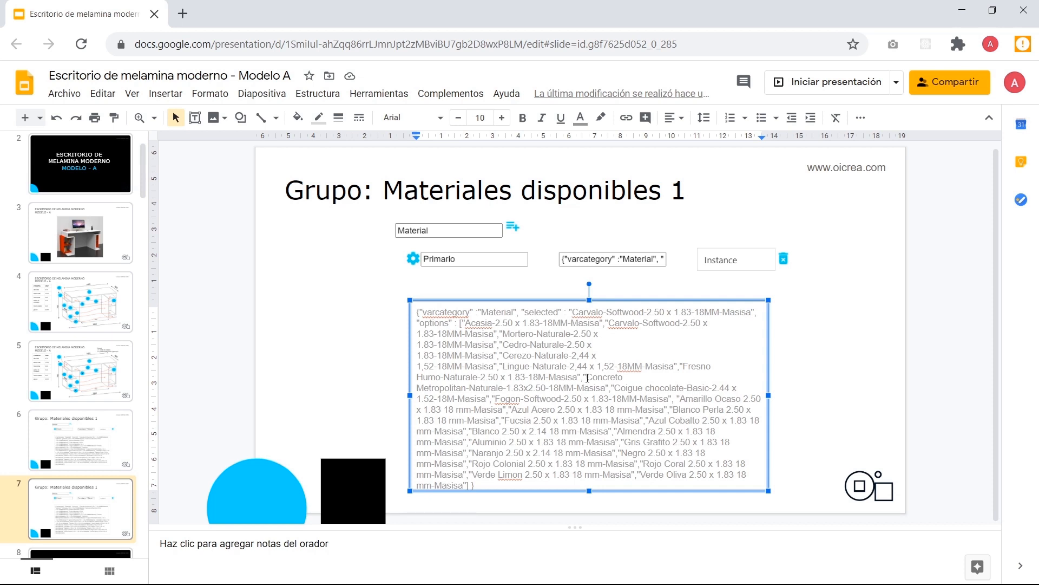
left_click_drag(587, 375, 607, 388)
key("ctrl+c")
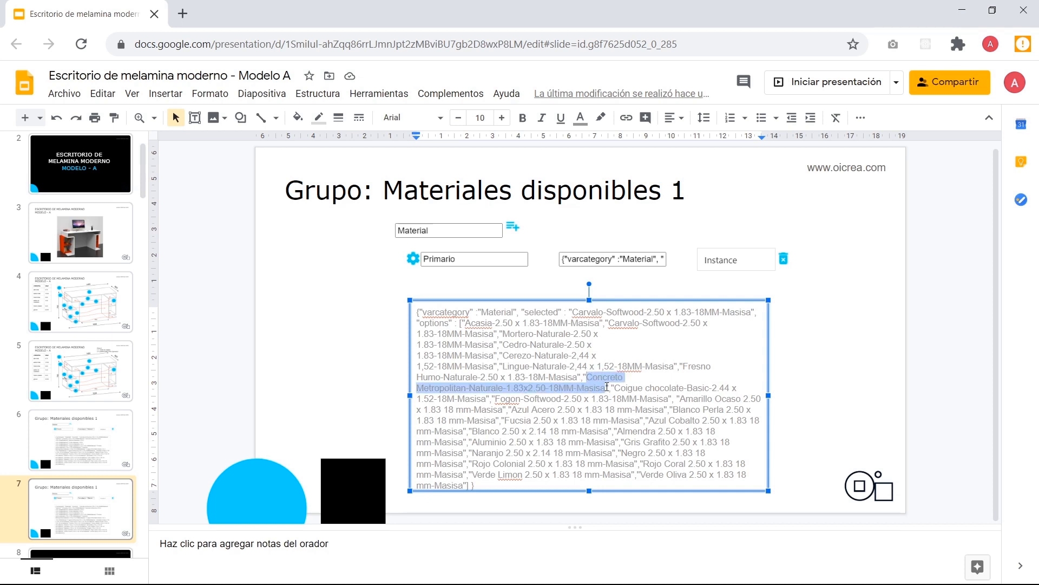
left_click(573, 312)
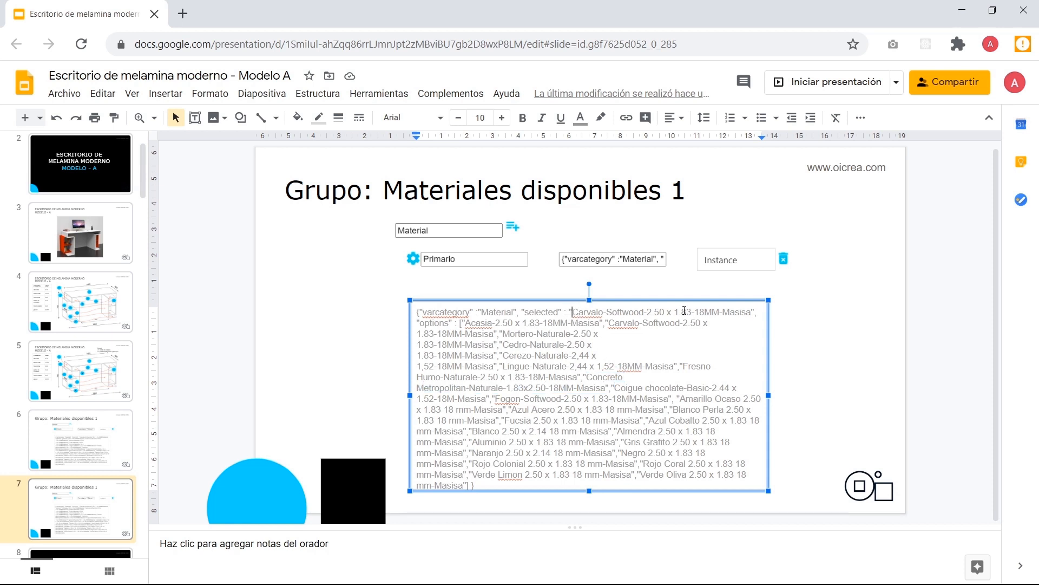
left_click(750, 311, "shift")
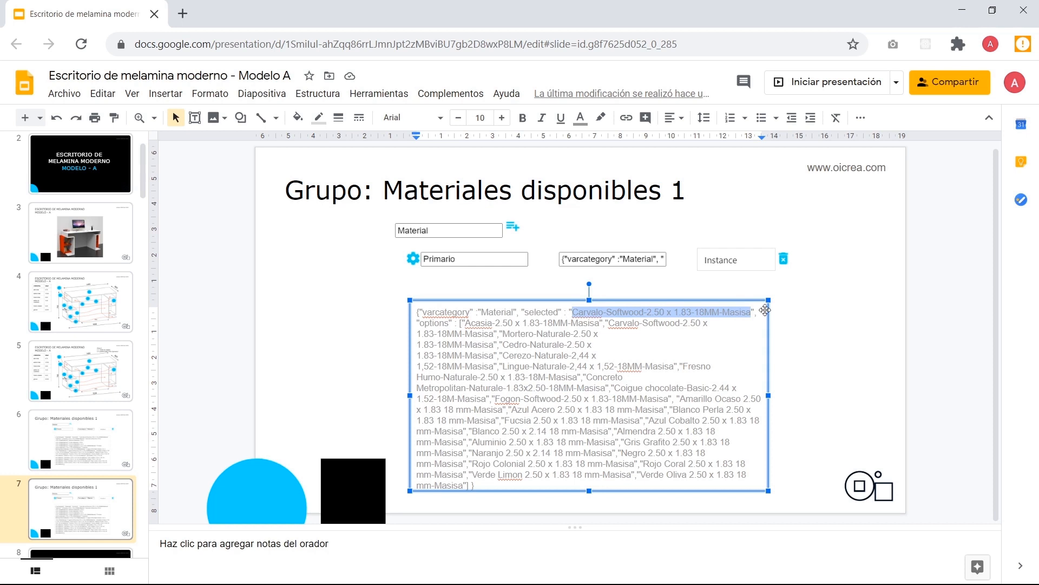
key("ctrl+v")
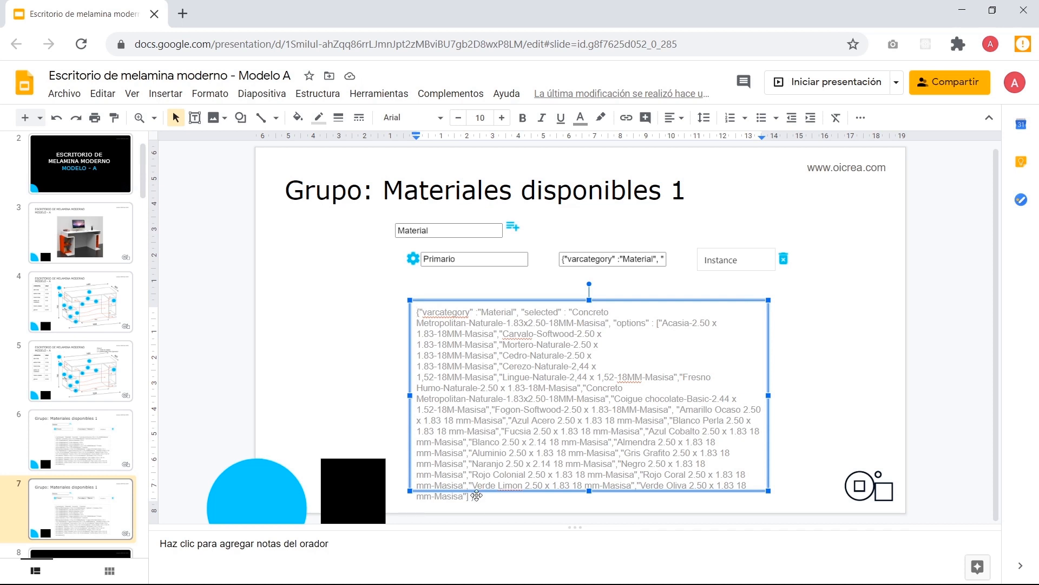
Select and copy the full edited material options text on the duplicated slide.
key("shift+Down")
key("shift+Down")
key("shift+Down")
key("shift+Down")
key("shift+Down")
key("shift+Down")
key("shift+Down")
key("shift+Down")
key("shift+Down")
key("shift+Down")
key("shift+Down")
key("shift+Down")
key("shift+Down")
key("shift+Down")
key("shift+Down")
key("shift+Down")
key("shift+Down")
key("shift+Down")
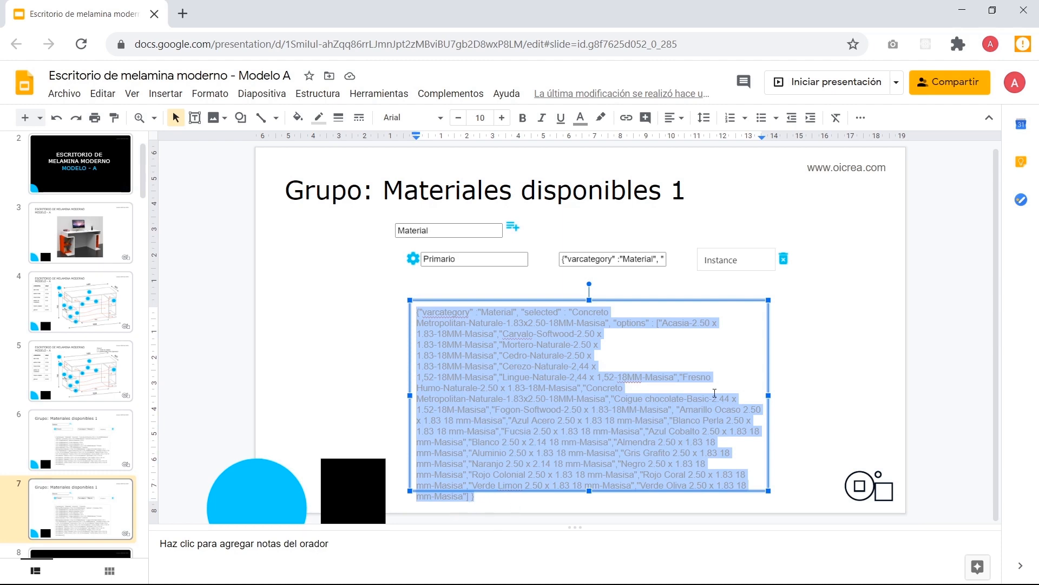
Switch to OI Design and replace the Primario parameter's value with the copied Concreto Metropolitan options text, accepting the properties.
key("alt+Tab")
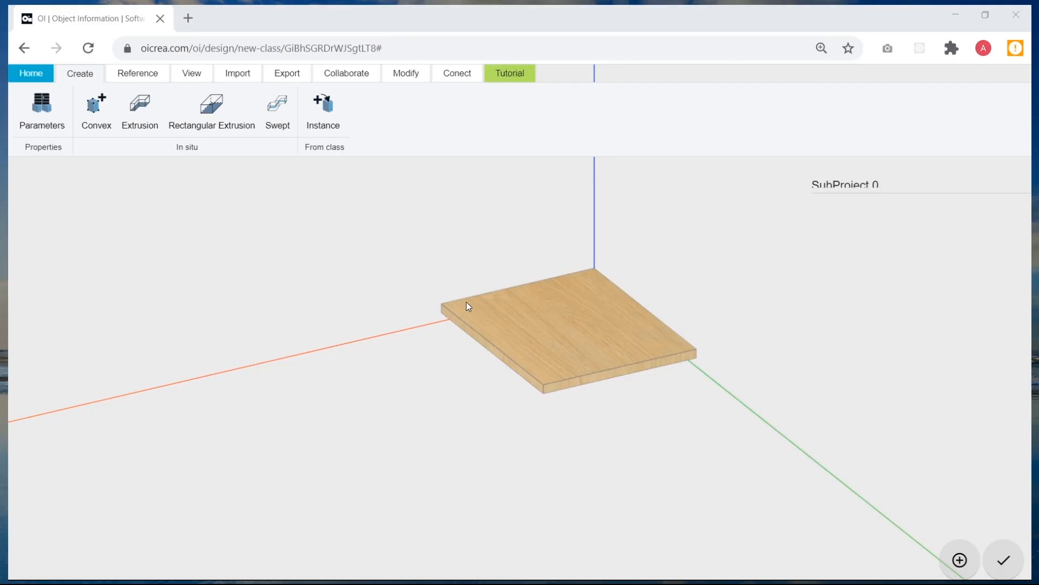
left_click(26, 117)
scroll(248, 364, "down", 10)
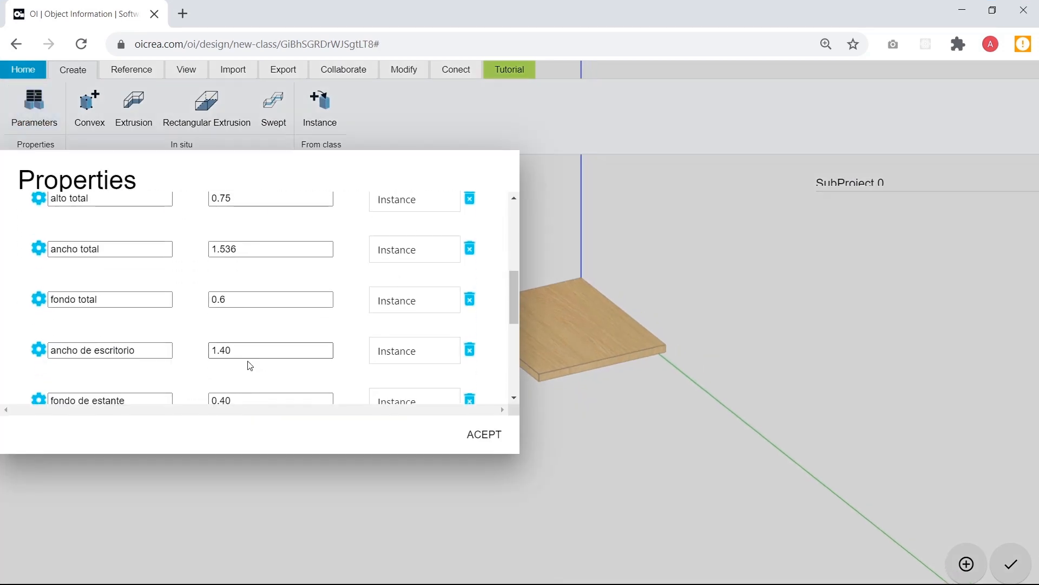
scroll(248, 365, "down", 5)
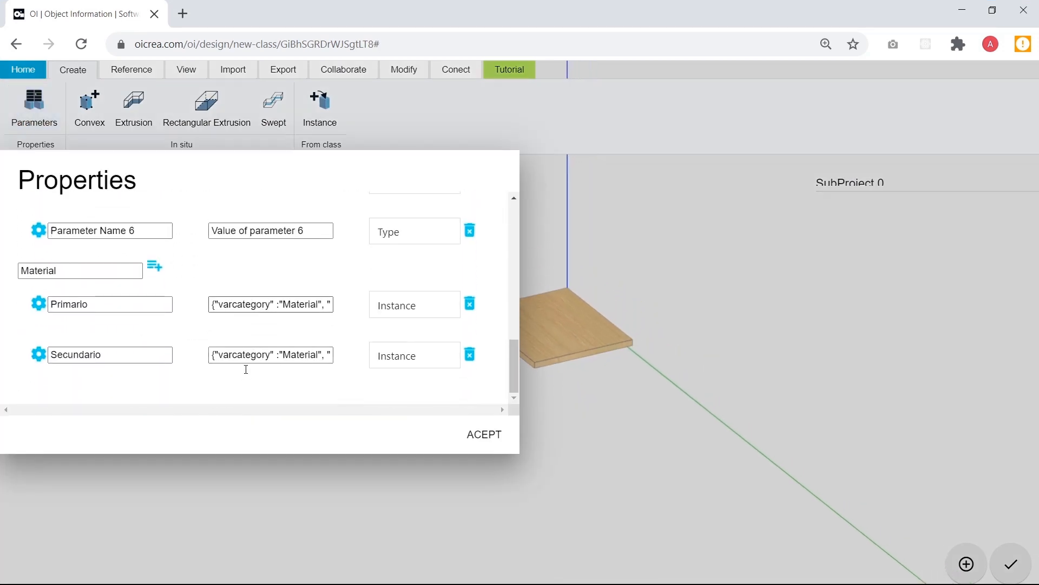
triple_click(268, 304)
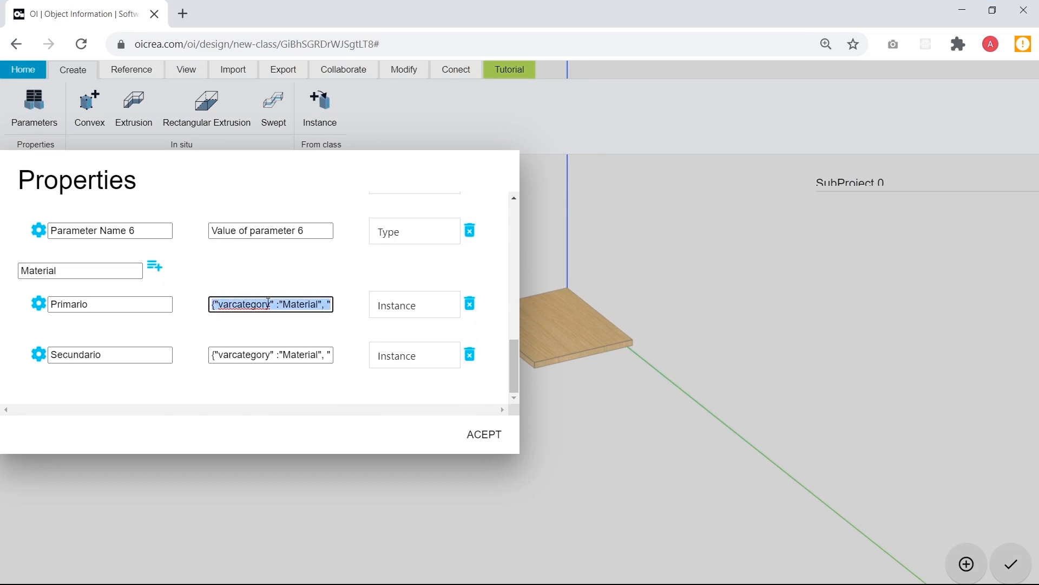
key("ctrl+v")
left_click(329, 329)
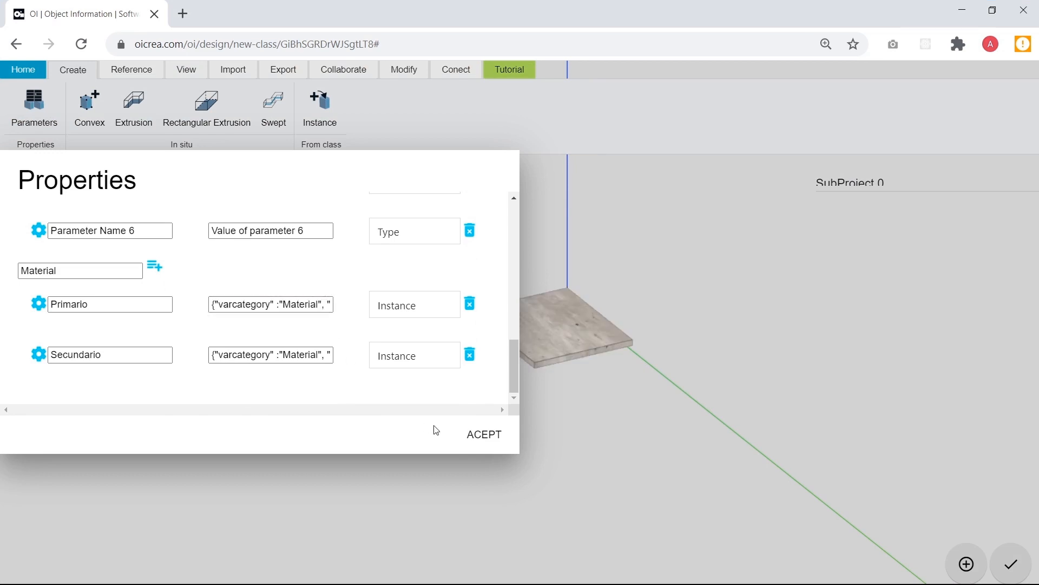
left_click(482, 433)
Set the shelf panel's material to the Secundario parameter and deselect the panel.
scroll(527, 336, "up", 5)
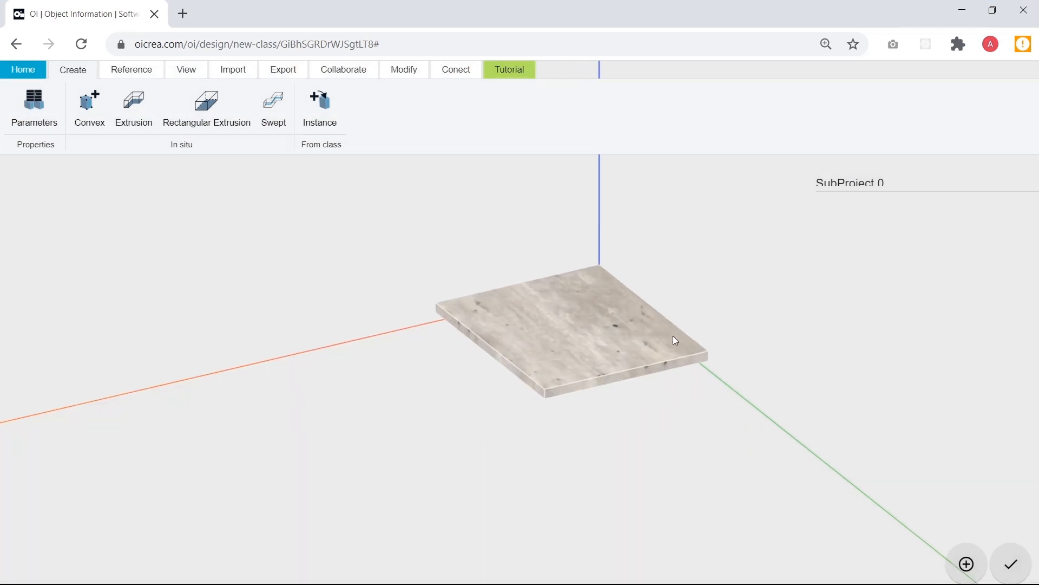
left_click_drag(568, 418, 566, 354)
left_click(565, 343)
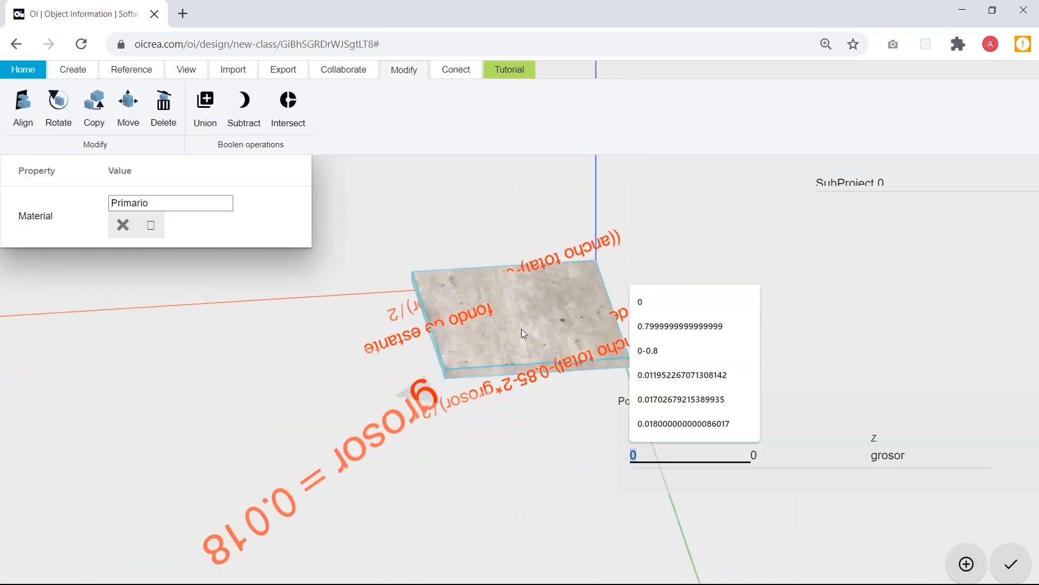
double_click(153, 203)
type("Secundario")
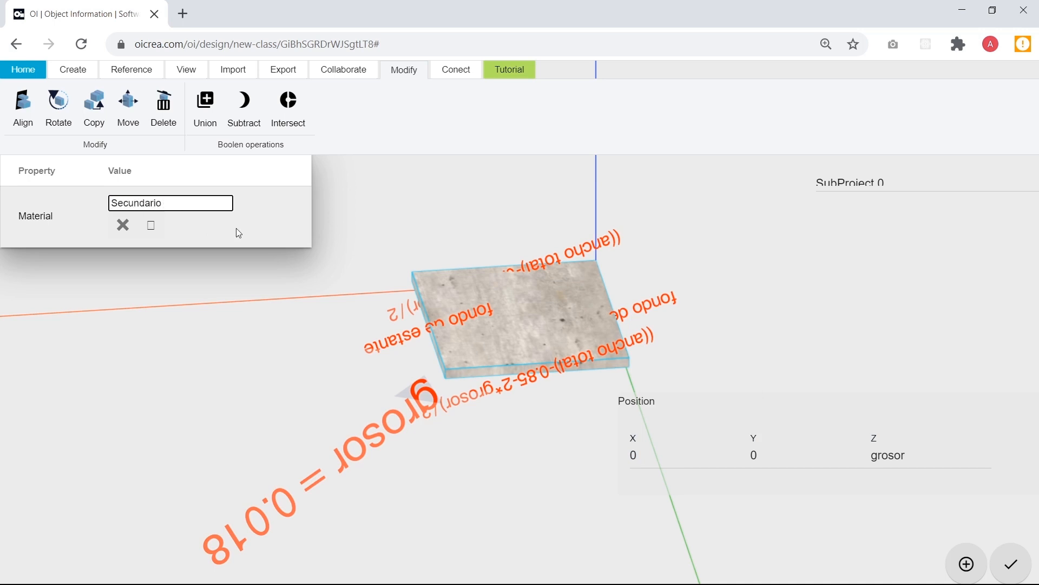
key("Return")
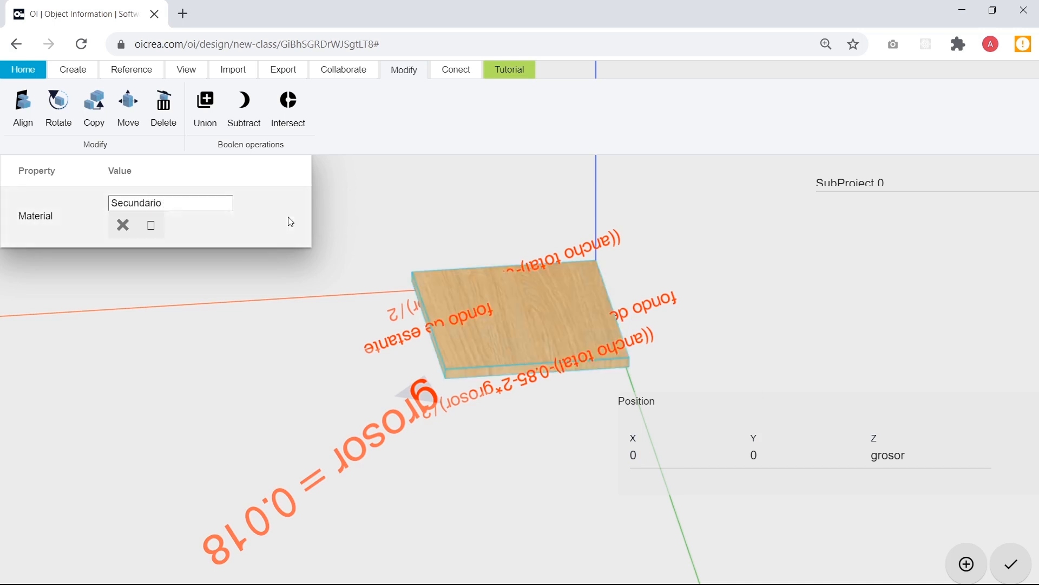
left_click(371, 218)
left_click_drag(386, 292, 464, 372)
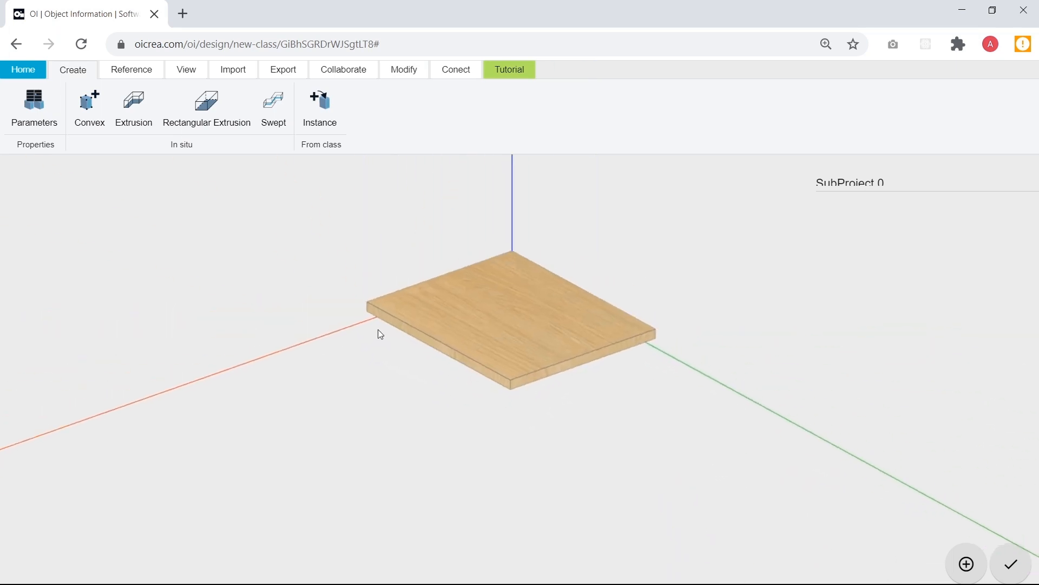
Switch to Google Slides and view the reference picture of the modern melamine desk on slide 3.
key("alt+Tab")
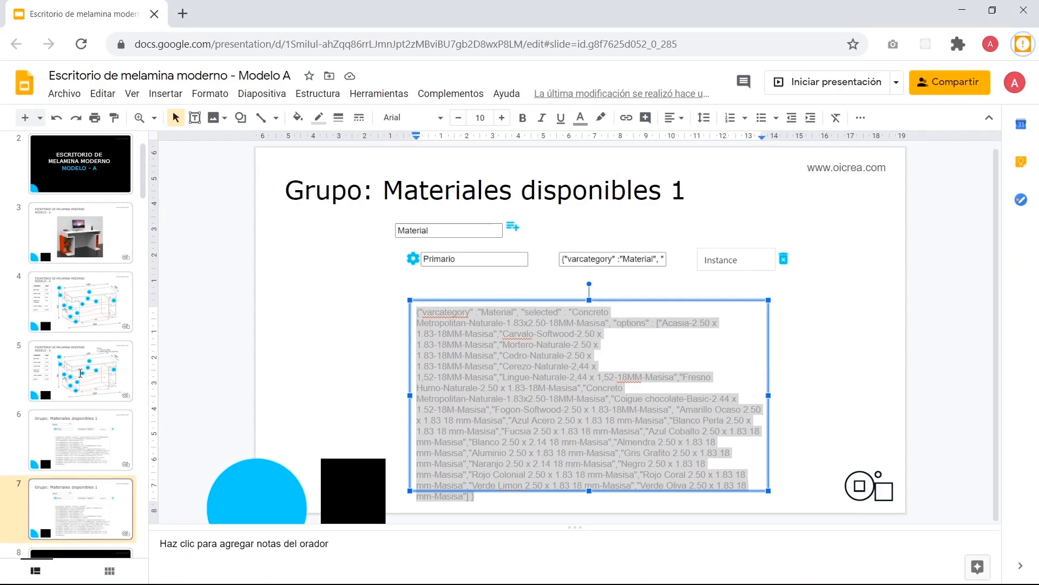
left_click(80, 232)
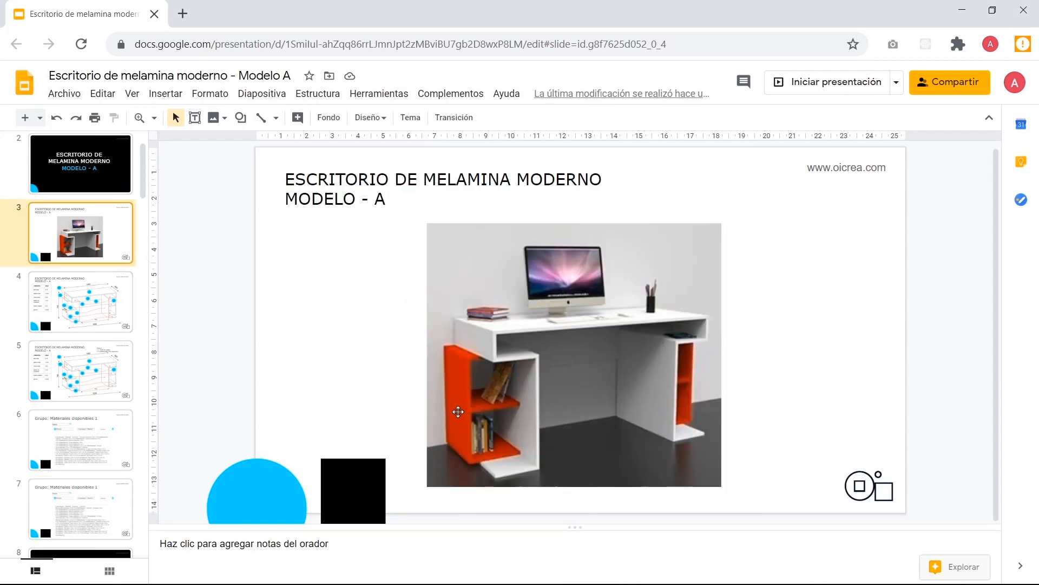
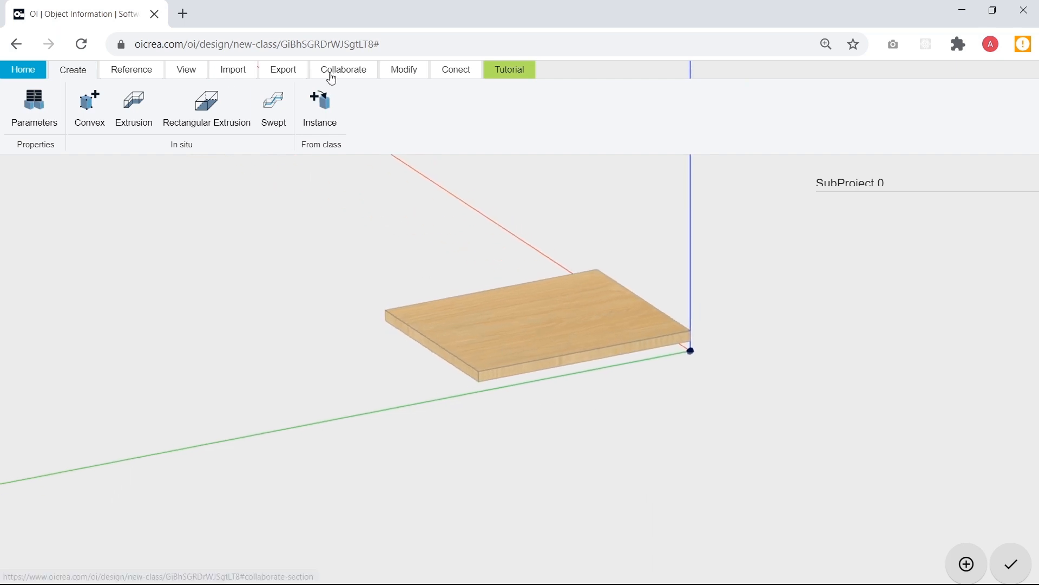
left_click(175, 69)
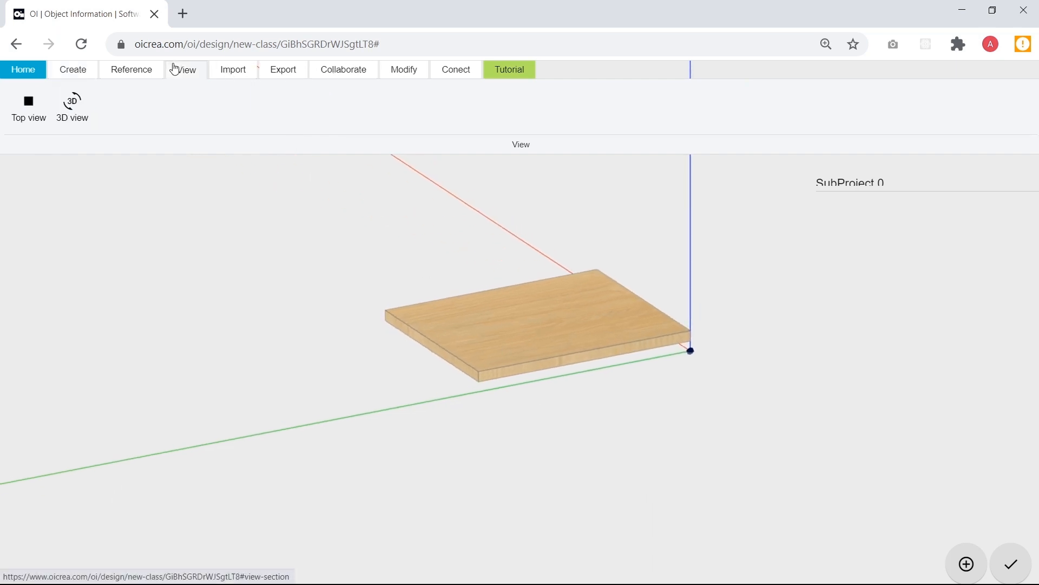
left_click(132, 69)
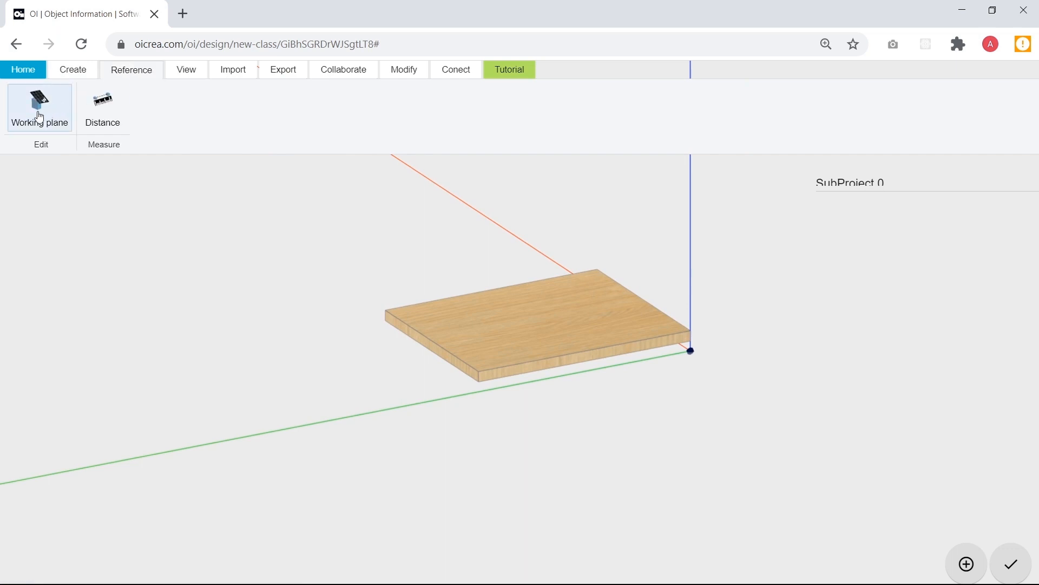
scroll(503, 382, "up", 5)
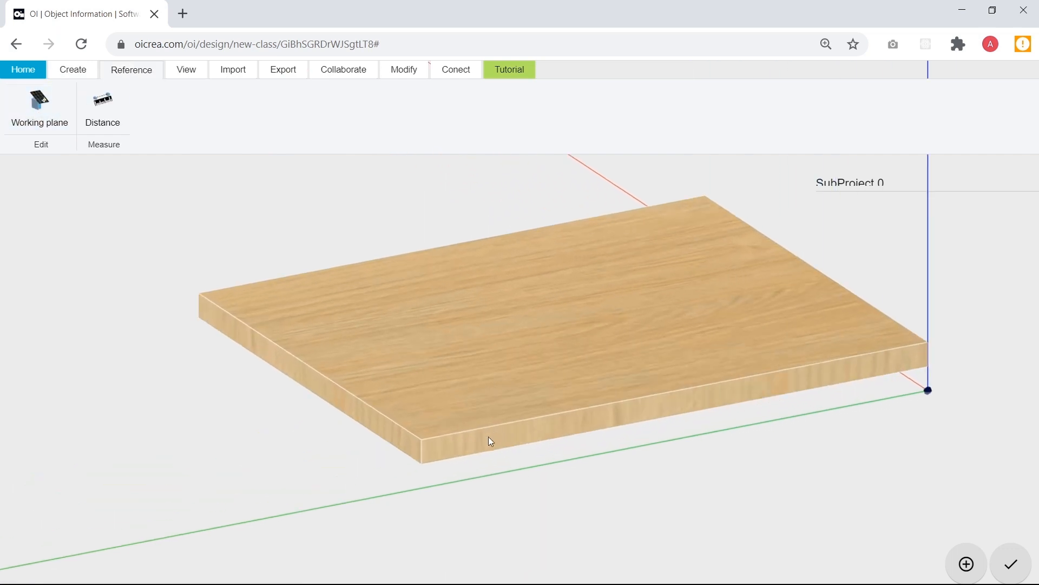
scroll(475, 450, "up", 3)
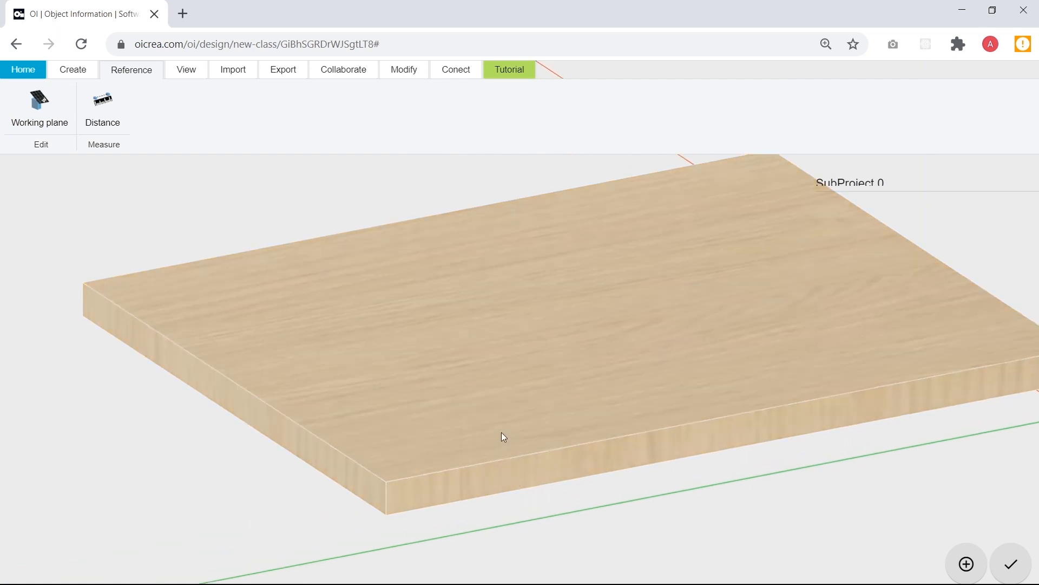
scroll(495, 403, "down", 3)
scroll(490, 377, "down", 3)
left_click_drag(768, 442, 737, 416)
left_click_drag(791, 304, 791, 340)
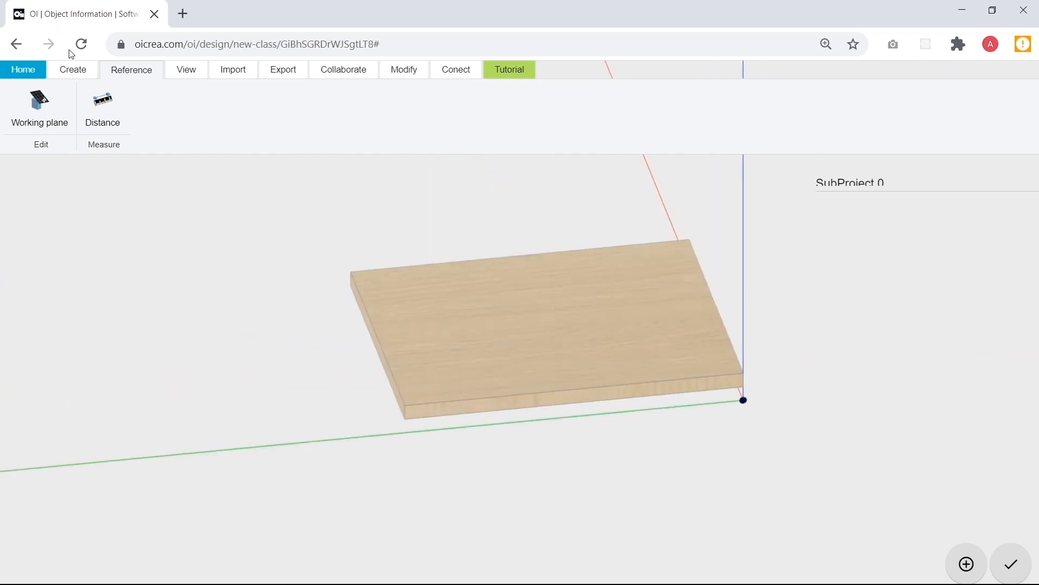
Start a rectangular extrusion with its first corner just above the shelf panel.
left_click(87, 75)
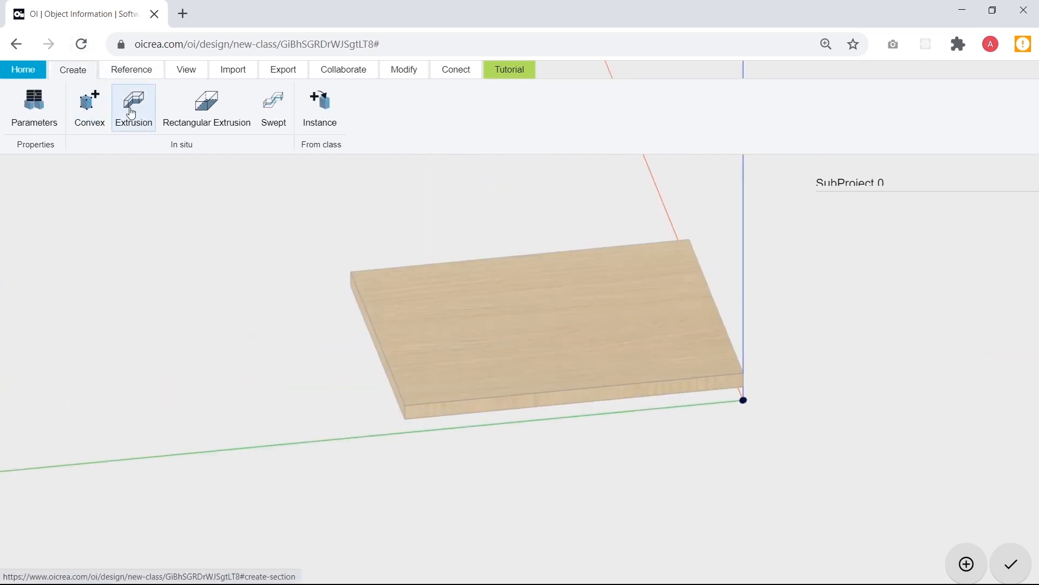
left_click(211, 115)
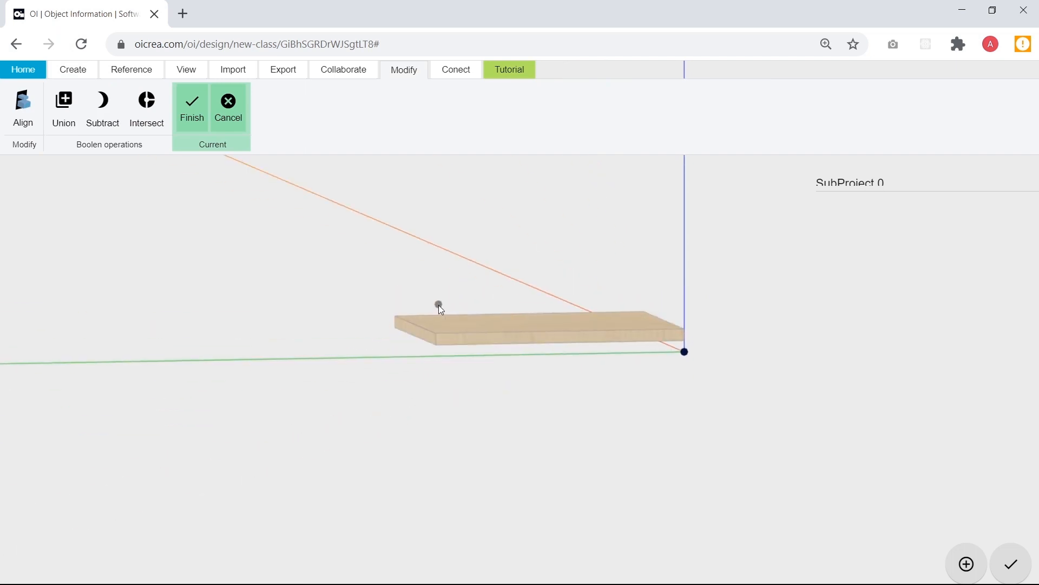
left_click(439, 304)
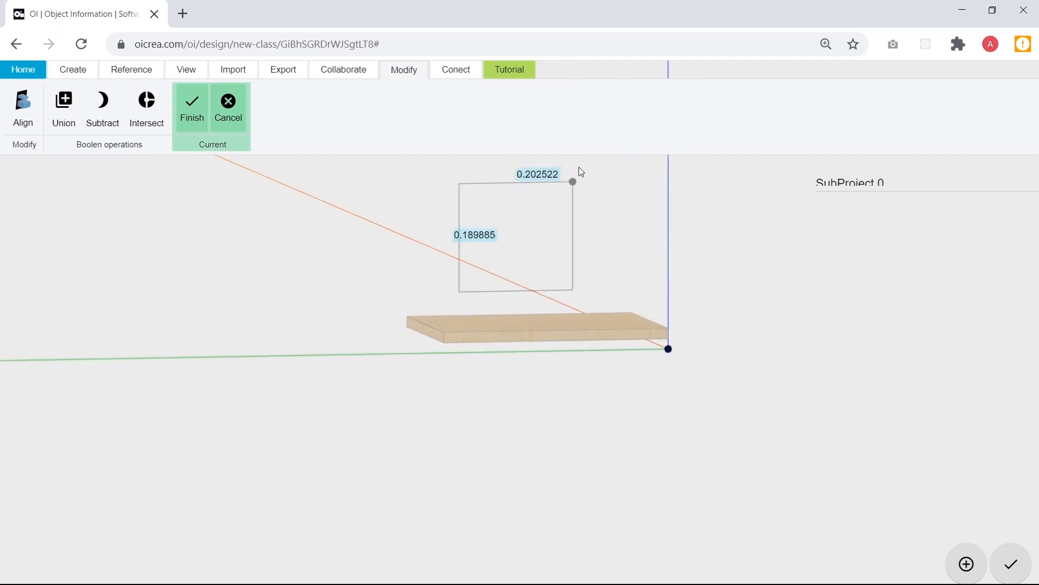
Copy the Pieza 2 L1 formula from Google Slides and set the rectangle's vertical side in OI Design to alto total-0.15-5*grosor.
type("alto total-0.15-5*grosor")
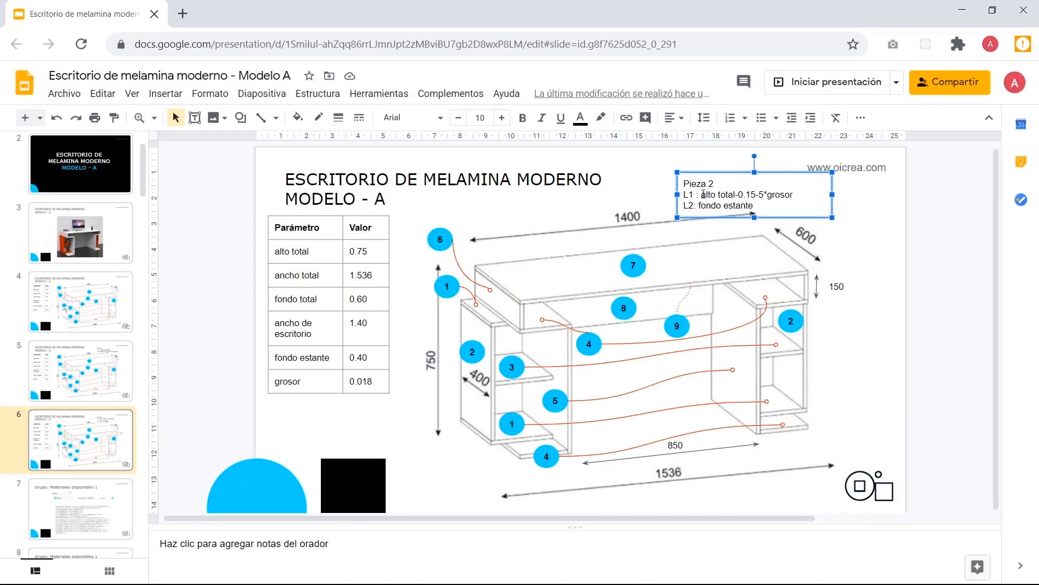
left_click_drag(701, 195, 804, 195)
key("ctrl+c")
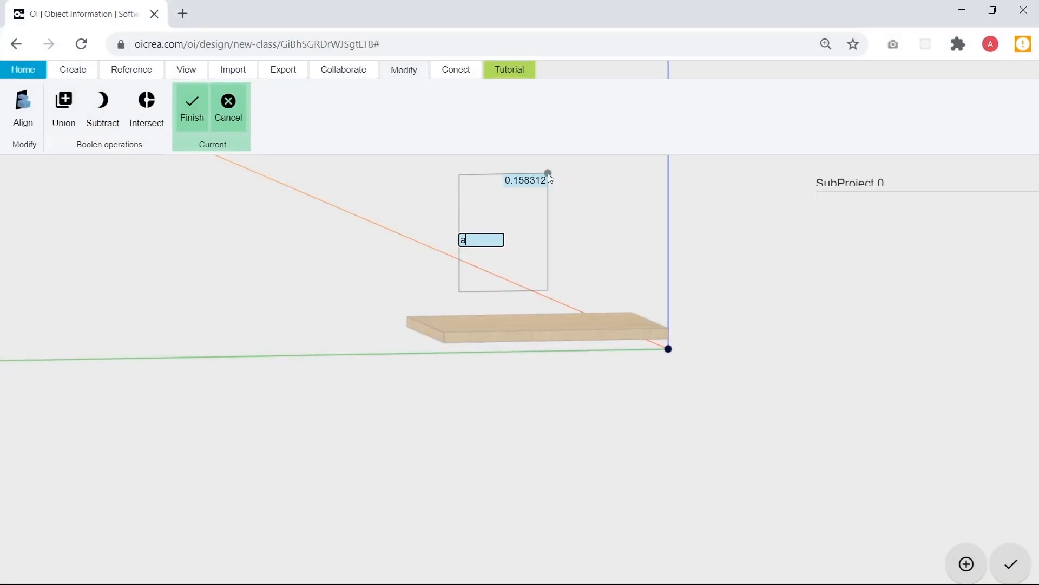
key("BackSpace")
key("ctrl+v")
key("Tab")
Switch to Google Slides and select the L2 parameter name, fondo estante, in the Pieza 2 note.
key("alt+Tab")
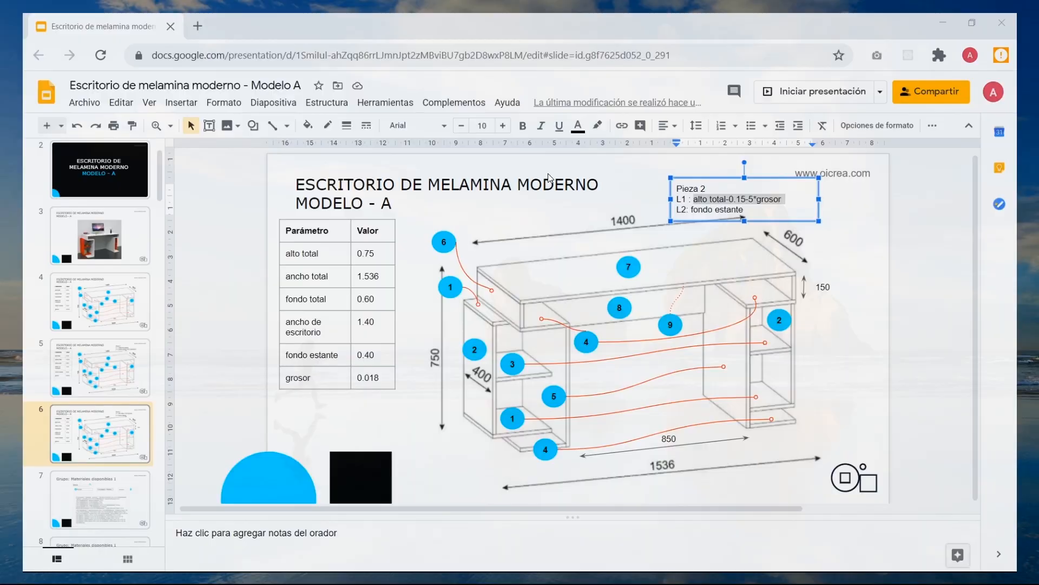
left_click(702, 205)
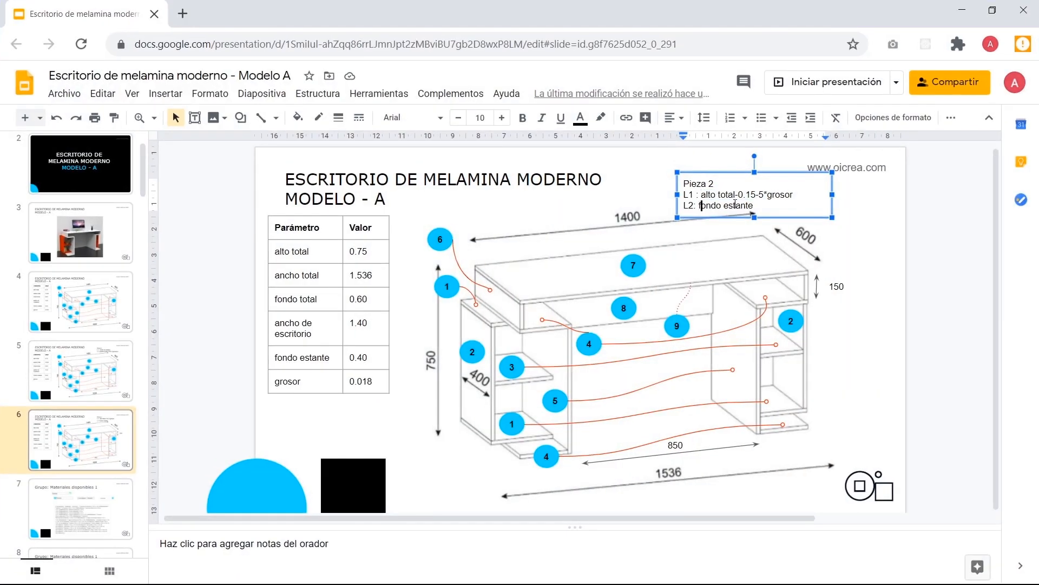
left_click_drag(735, 203, 766, 200)
left_click(764, 203)
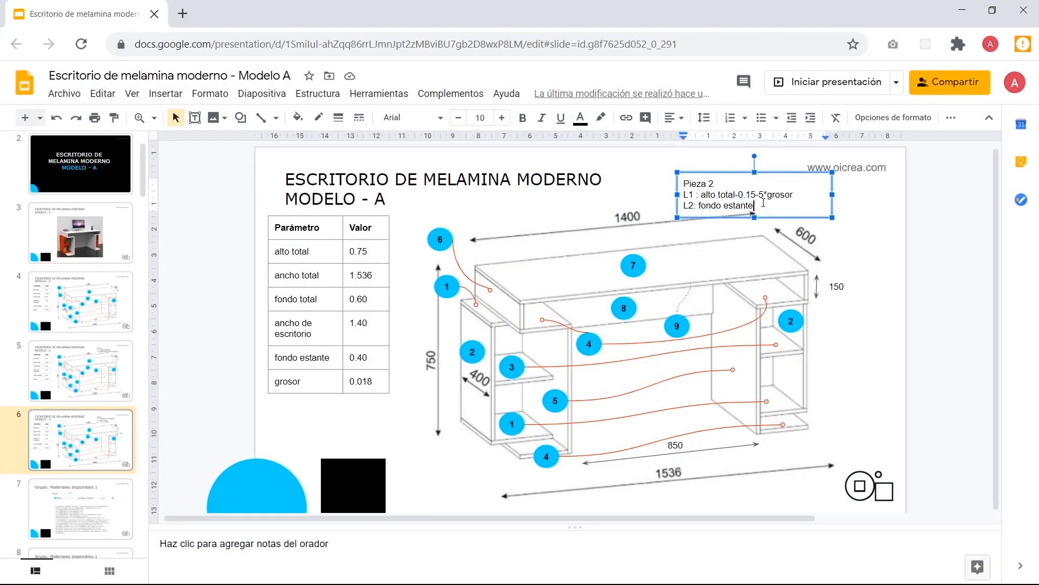
left_click(700, 205, "shift")
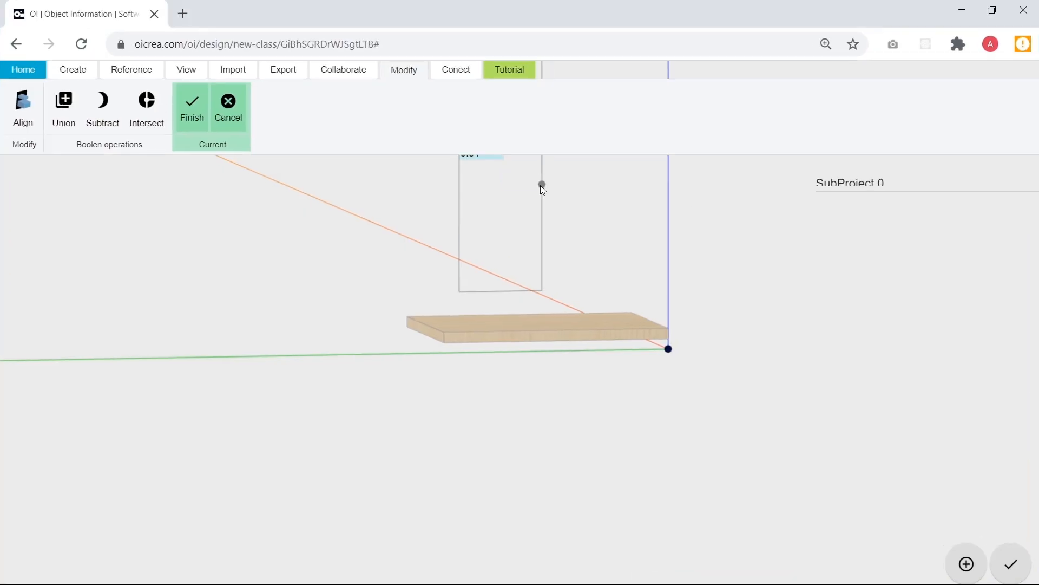
Switch to OI Design, set the rectangle's horizontal side to fondo de estante, and complete the extrusion.
left_click_drag(542, 185, 581, 184)
scroll(582, 184, "down", 5)
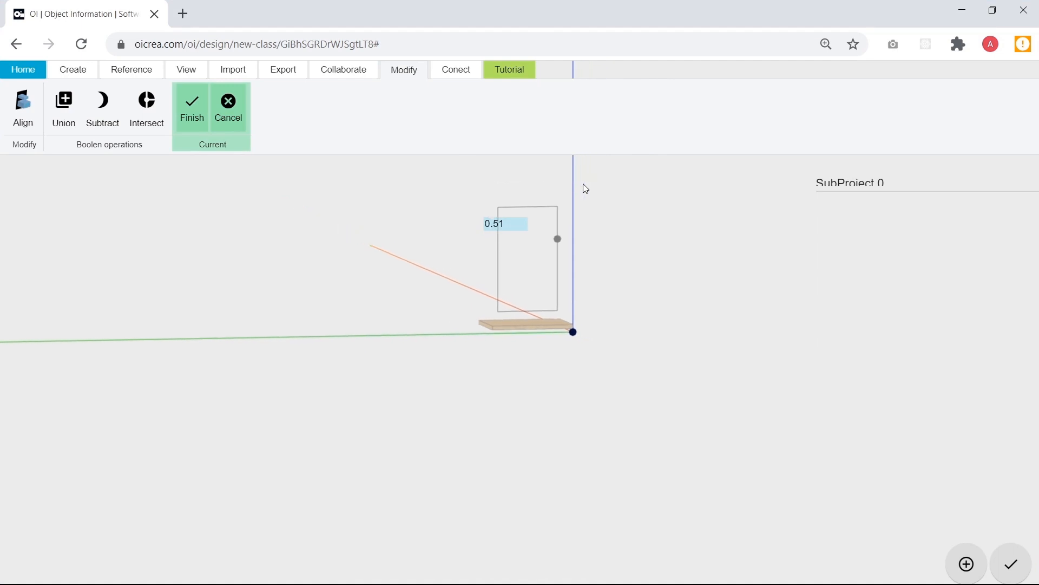
left_click(560, 201)
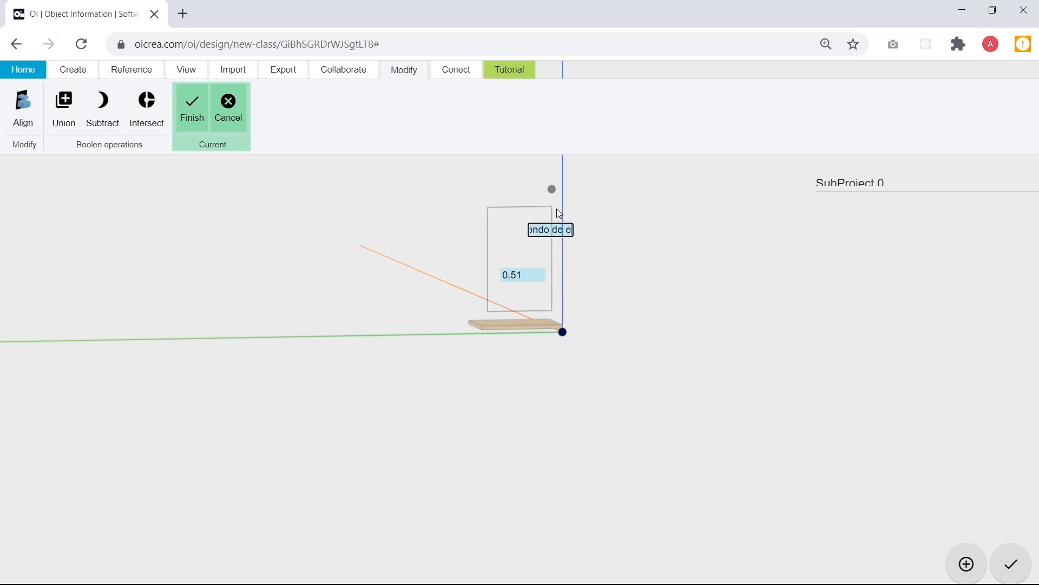
key("Return")
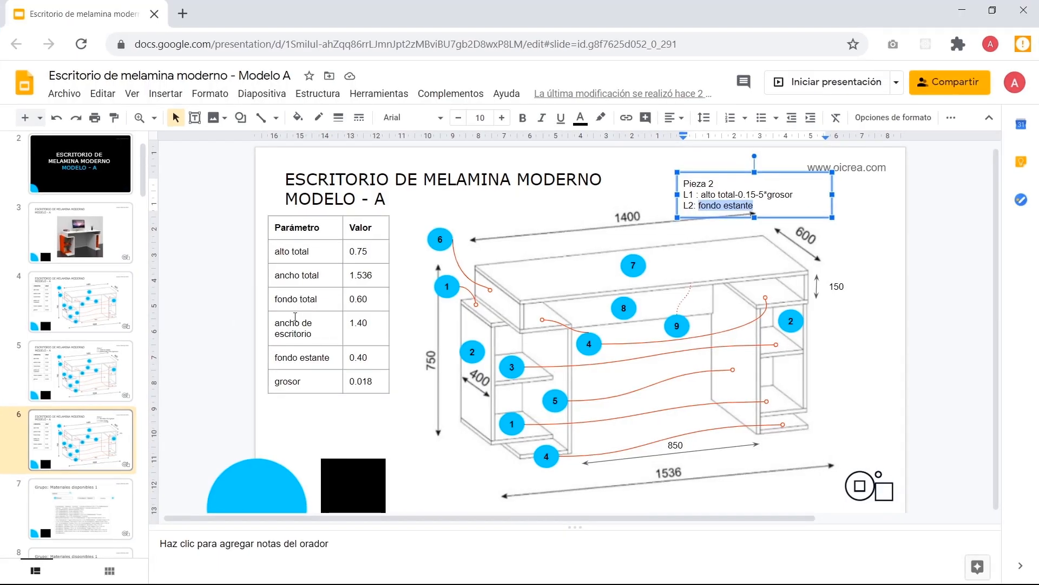
Switch to Google Slides and correct the parameter name to fondo de estante in the table and the Pieza 2 L2 line.
left_click(300, 359)
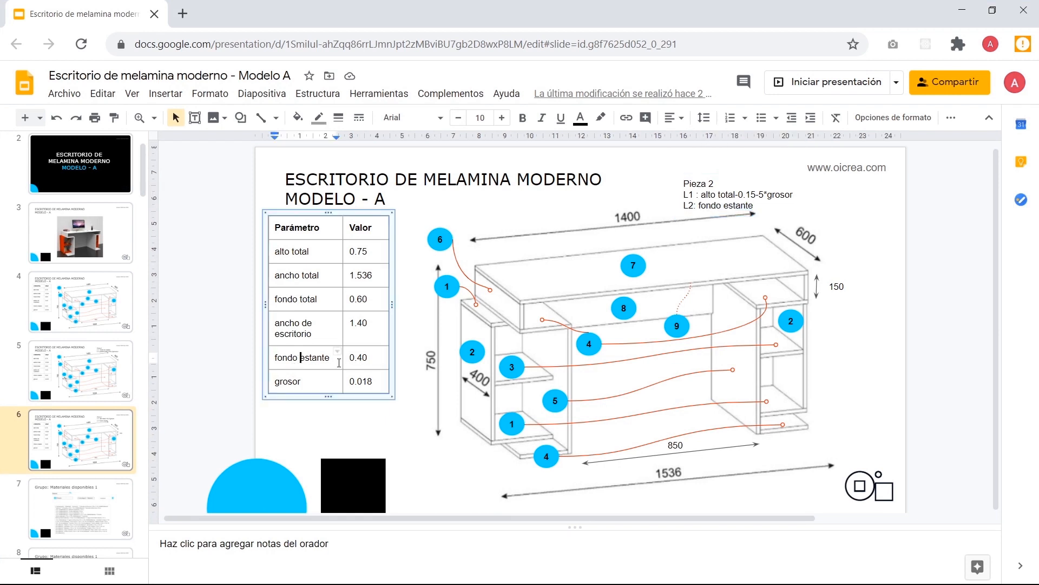
type("de")
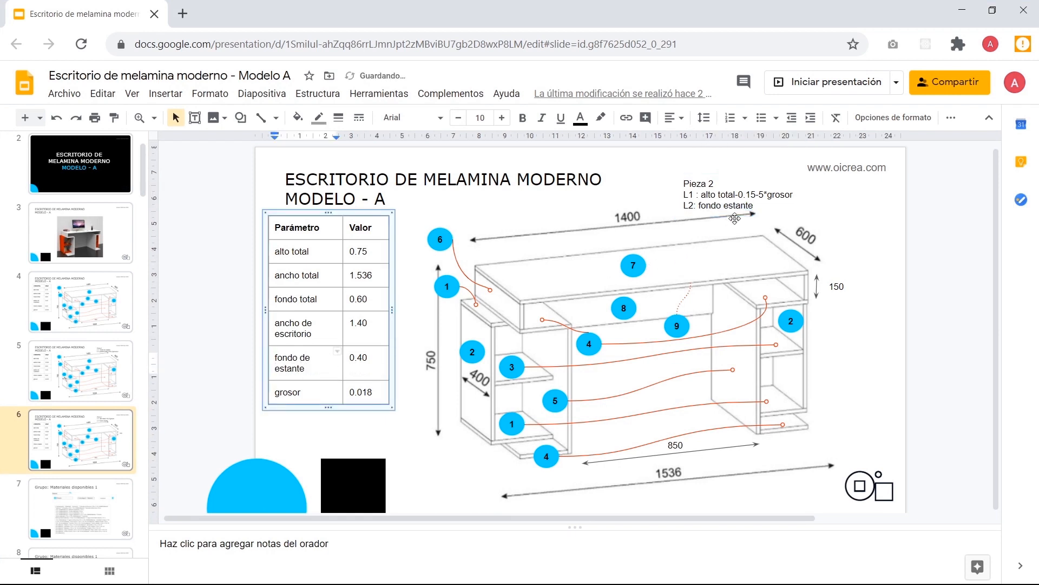
left_click(720, 205)
type("de")
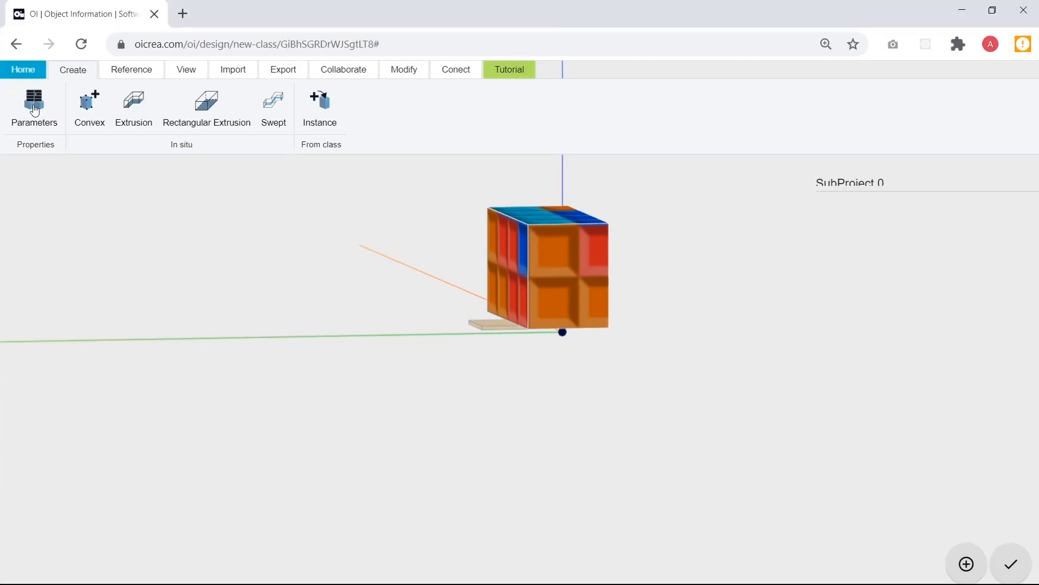
Switch to OI Design, check the fondo de estante entry in the class parameters, and accept the properties.
left_click(33, 105)
scroll(188, 305, "down", 5)
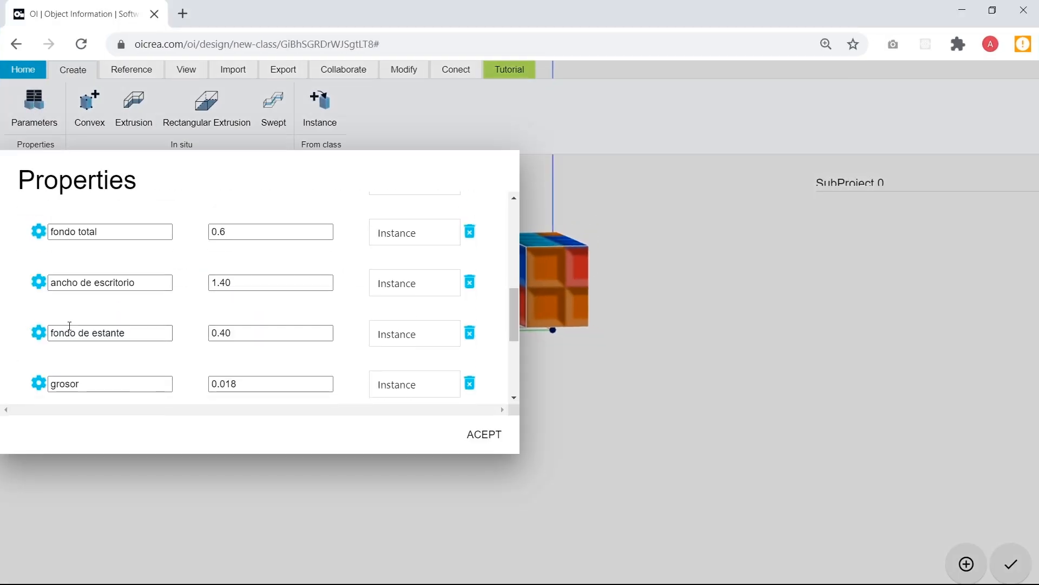
left_click(487, 439)
Select the newly extruded block and set its Height to grosor.
left_click_drag(492, 298, 603, 360)
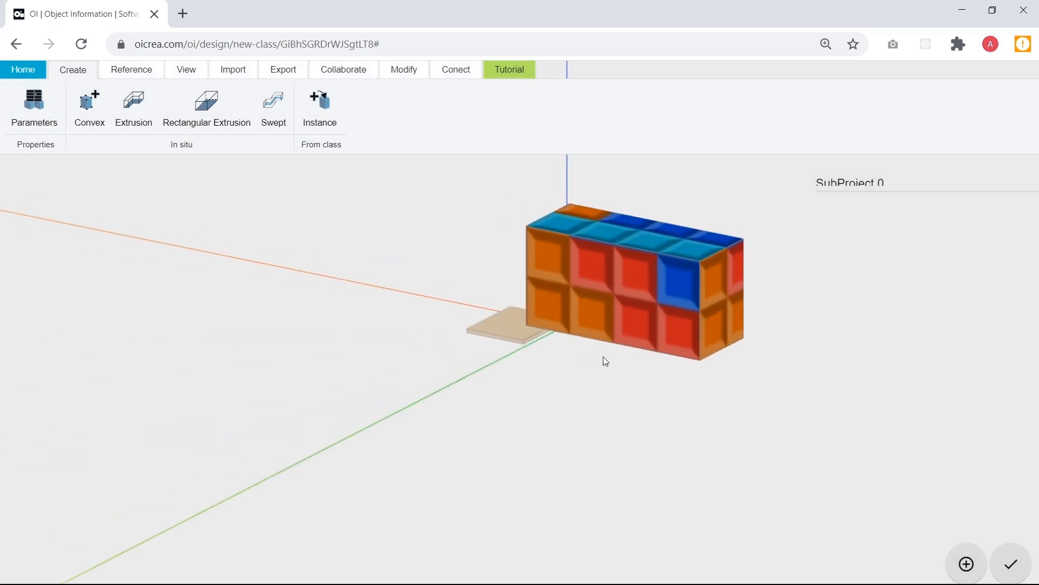
left_click(667, 286)
left_click(458, 256)
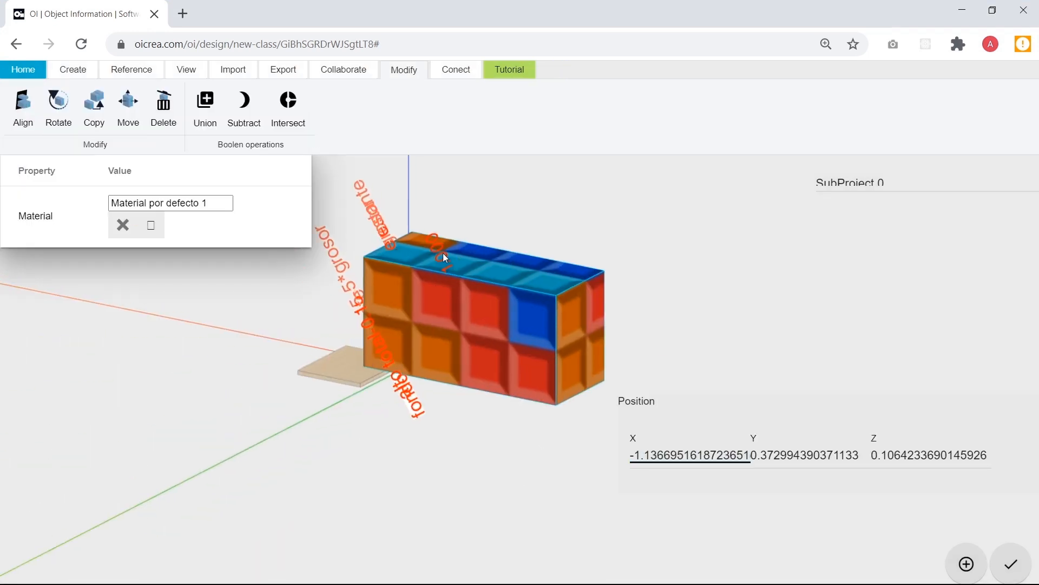
left_click(442, 252)
type("grosor")
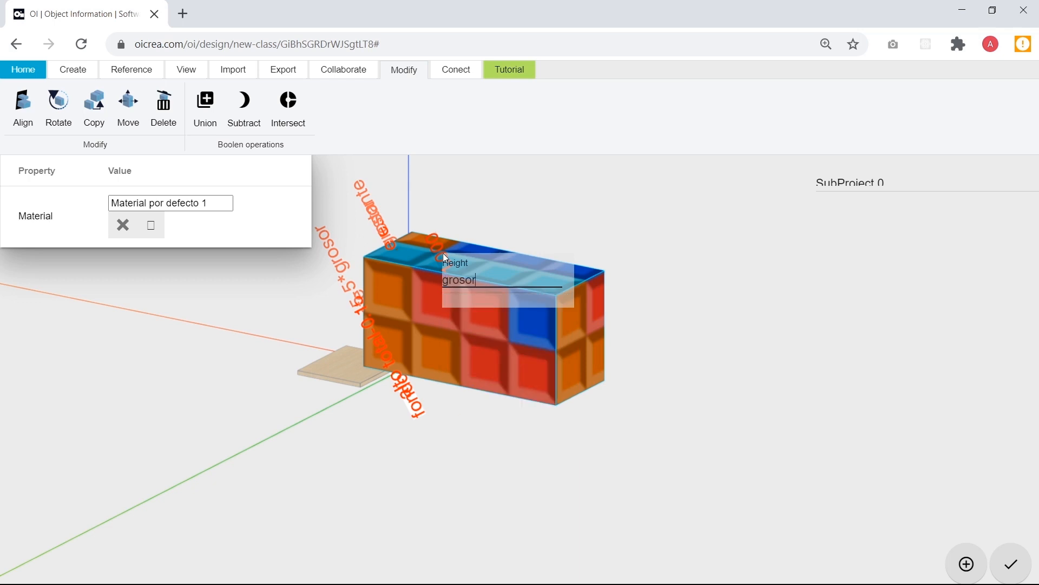
key("Return")
left_click(491, 260)
left_click_drag(483, 357, 441, 271)
left_click(426, 261)
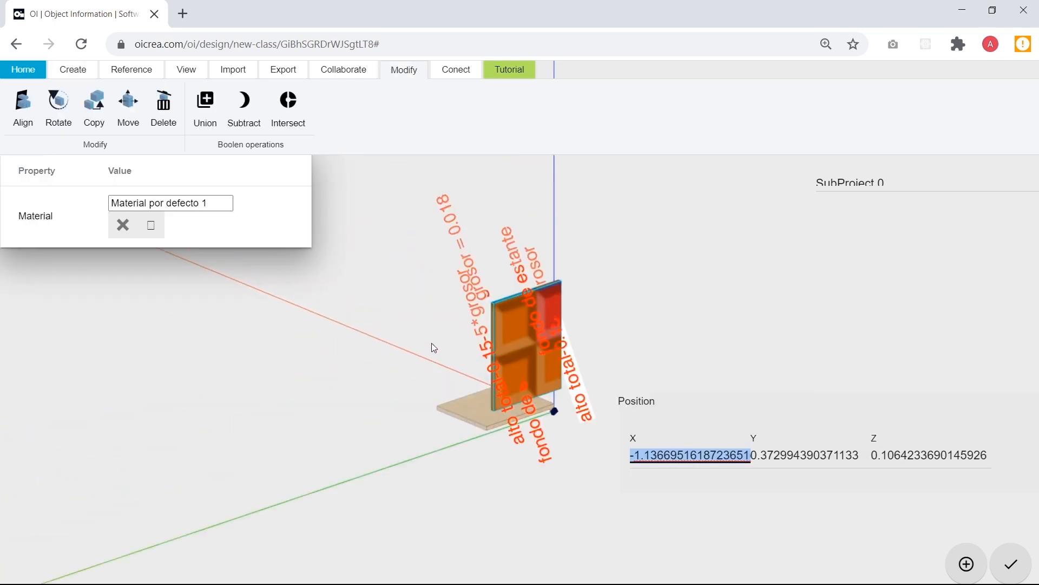
Check piece 2 in the Google Slides drawing, return to OI Design, set the vertical panel's material to Secundario, and deselect it.
key("alt+Tab")
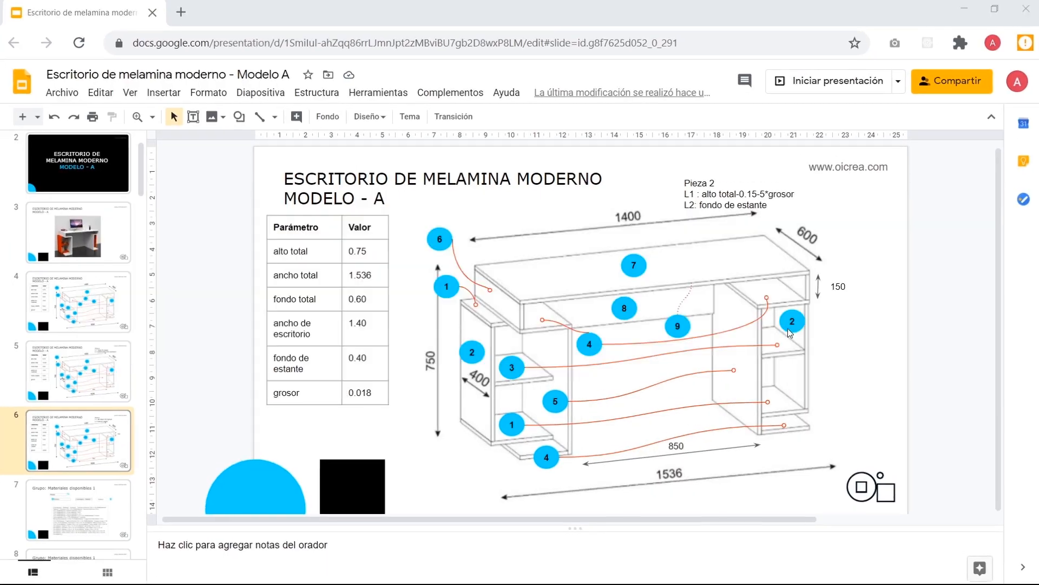
key("alt+Tab")
triple_click(209, 202)
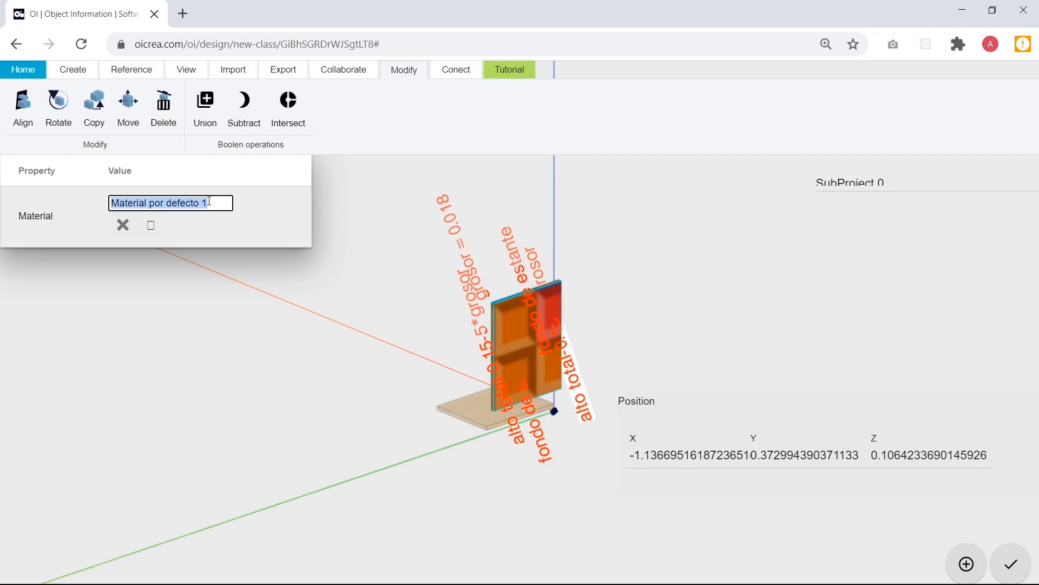
type("Secunda")
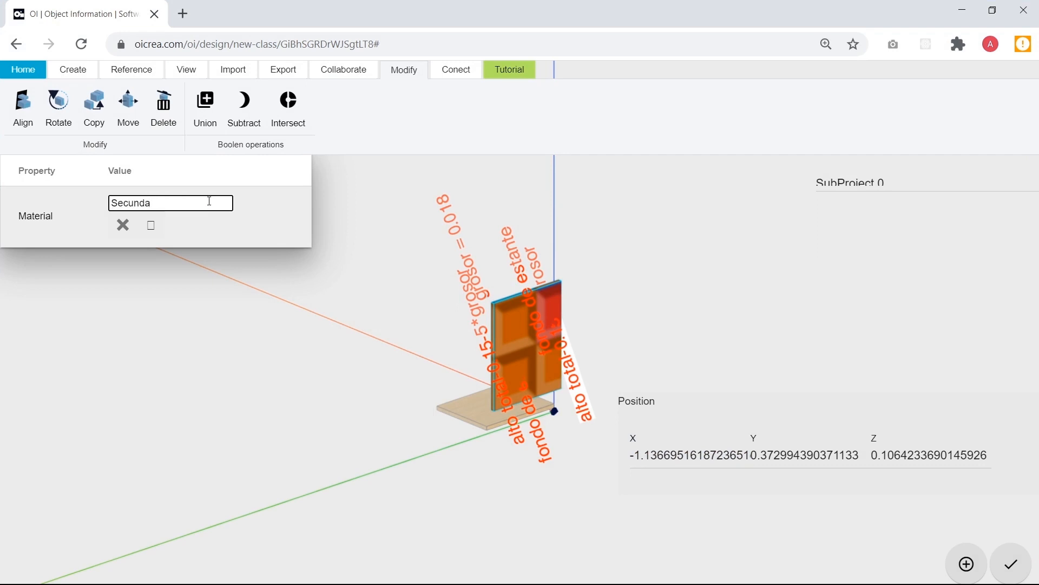
type("rio")
key("Return")
left_click(420, 367)
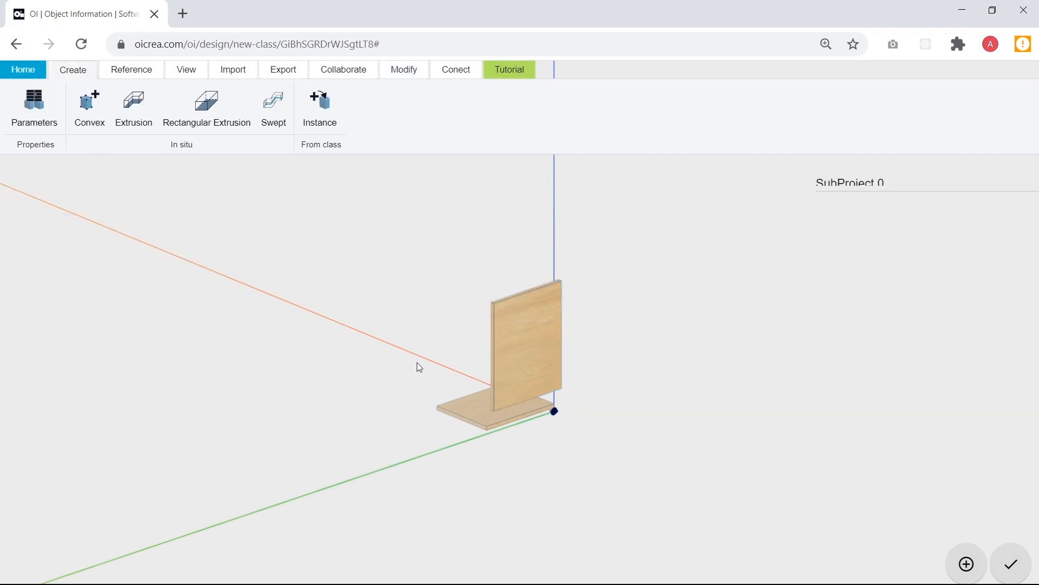
Select the vertical panel and set its X, Y and Z position to 0.
left_click_drag(420, 368, 517, 339)
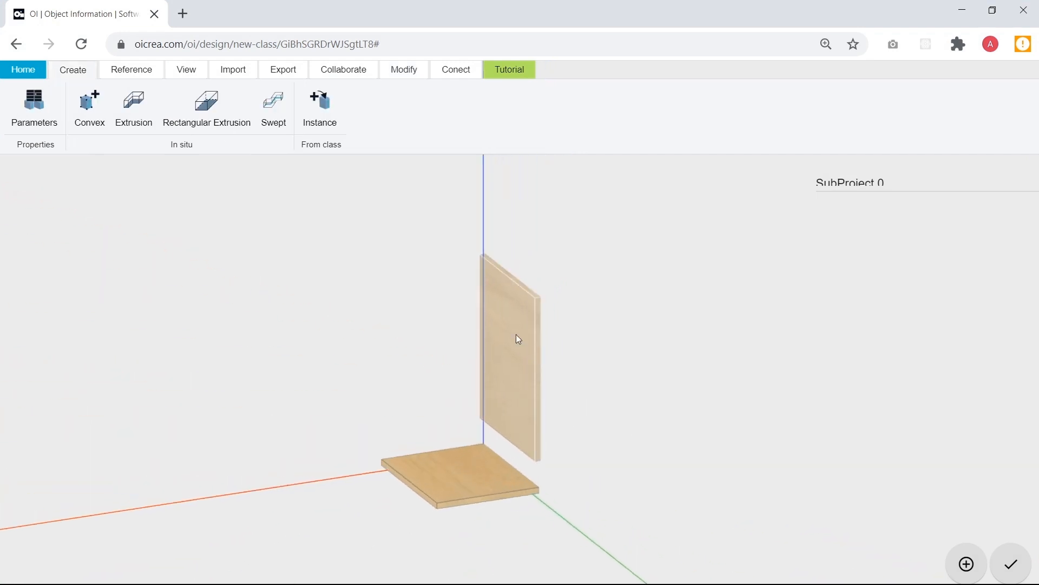
left_click(518, 330)
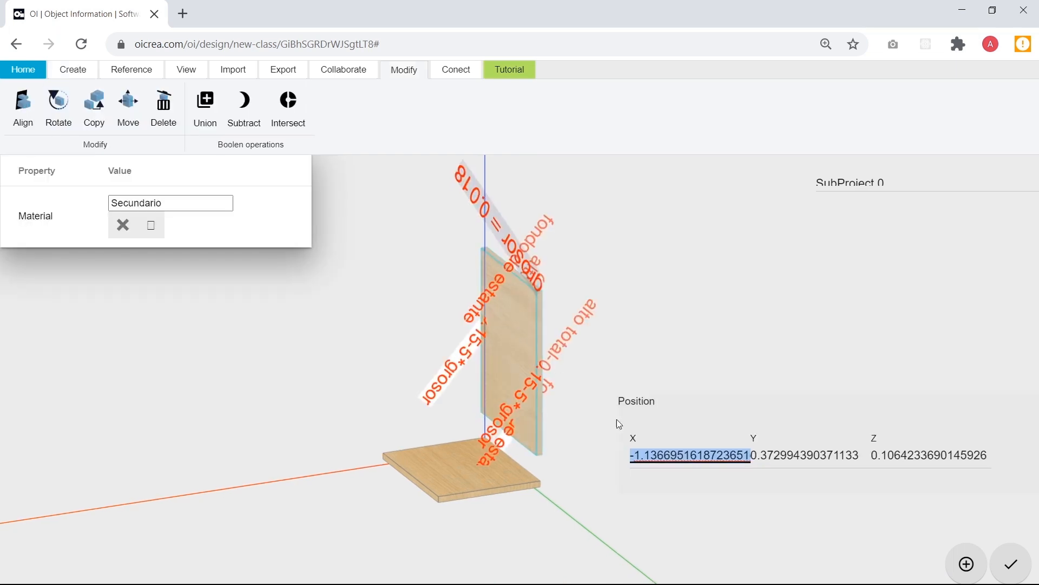
left_click_drag(683, 401, 657, 364)
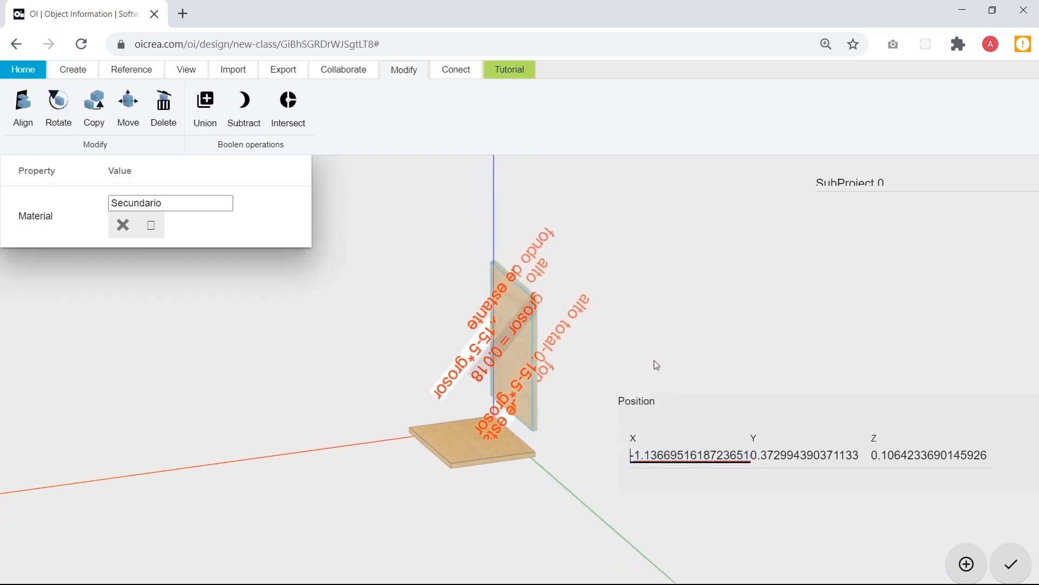
double_click(662, 456)
type("0")
key("Tab")
type("0")
key("Tab")
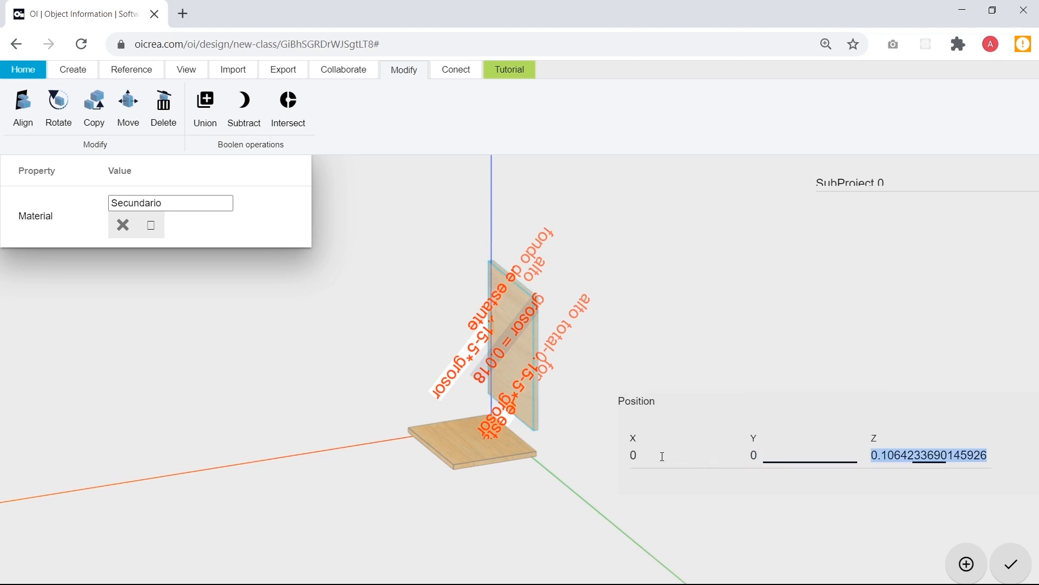
type("0")
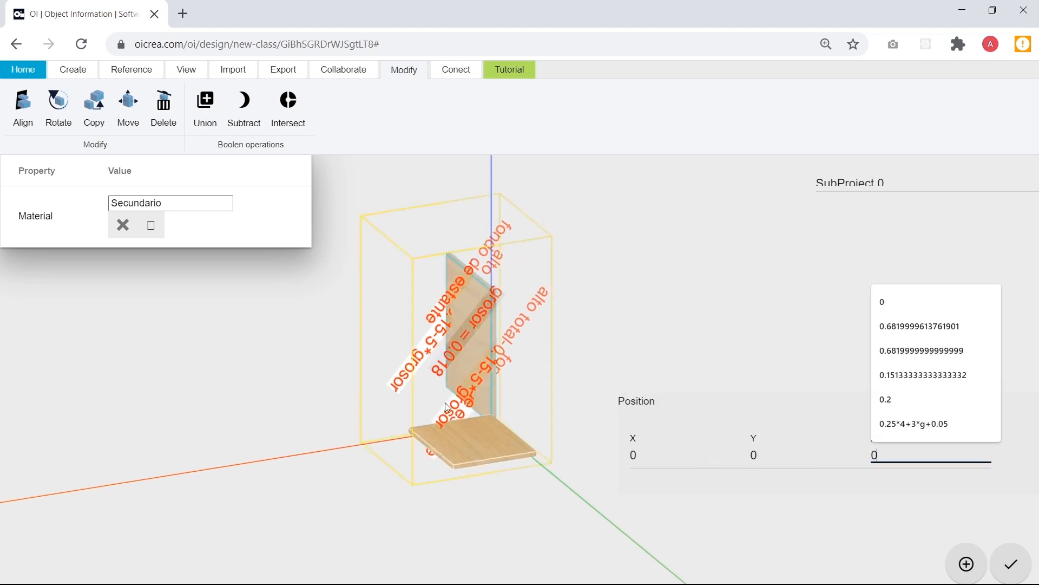
left_click(731, 325)
Set the vertical side panel's Z position to 2*grosor, keeping its X position at 0.
left_click_drag(777, 368, 696, 492)
left_click(658, 408)
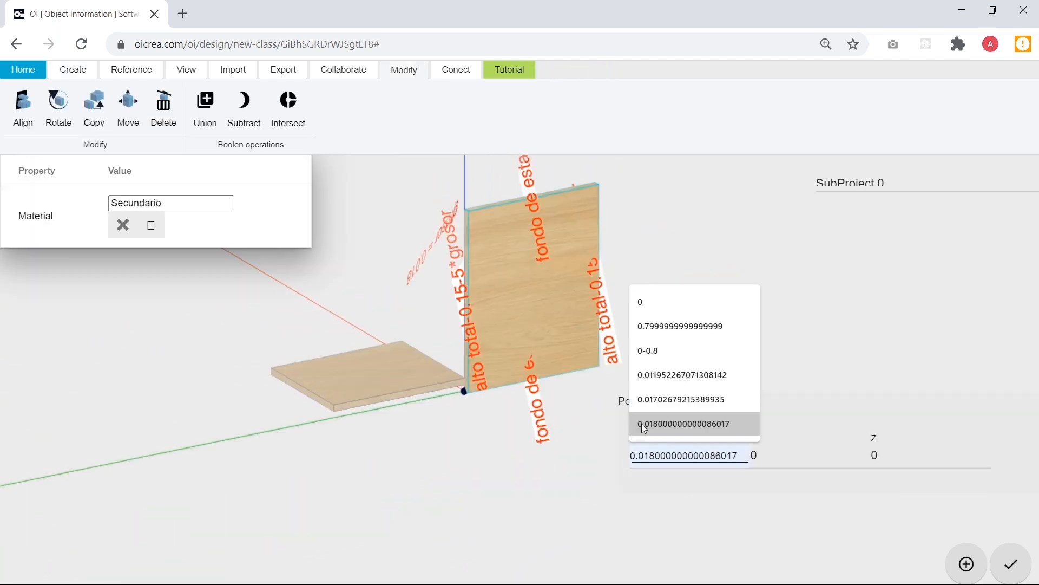
key("BackSpace")
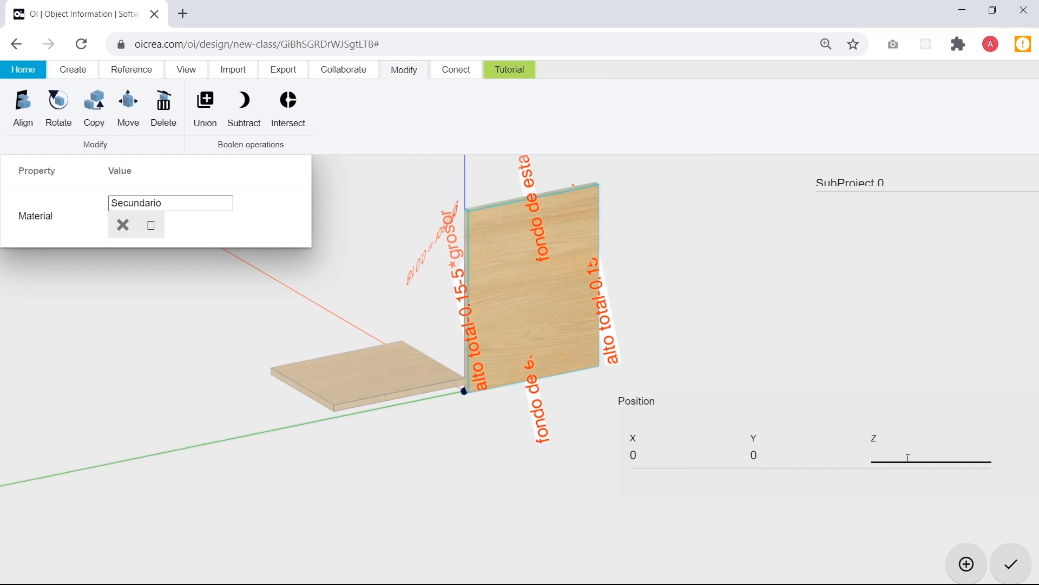
type("2*grosor")
key("Return")
scroll(426, 381, "up", 2)
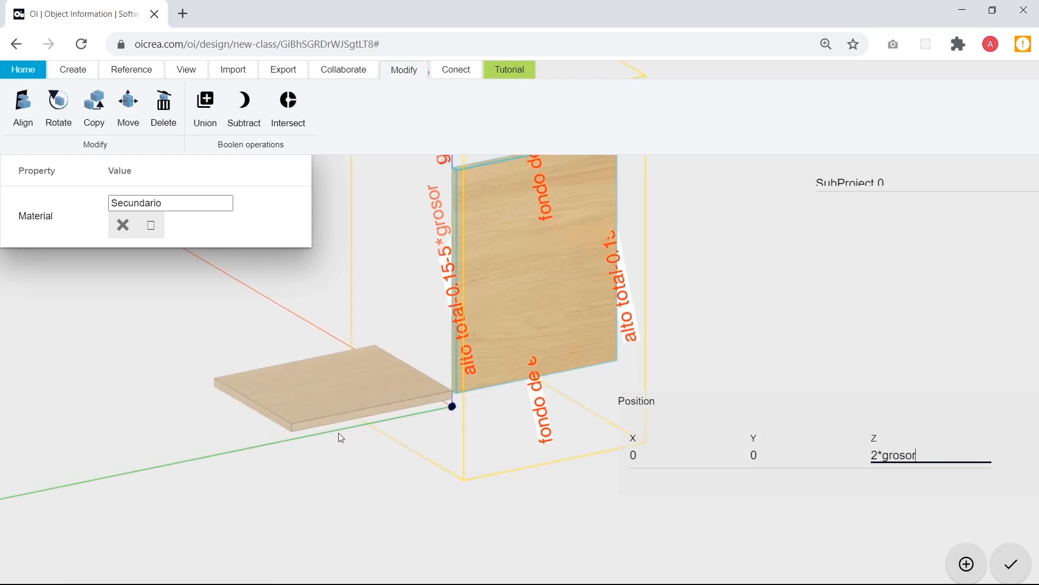
Set the vertical side panel's Y position to fondo de estante, without a minus sign.
left_click(767, 454)
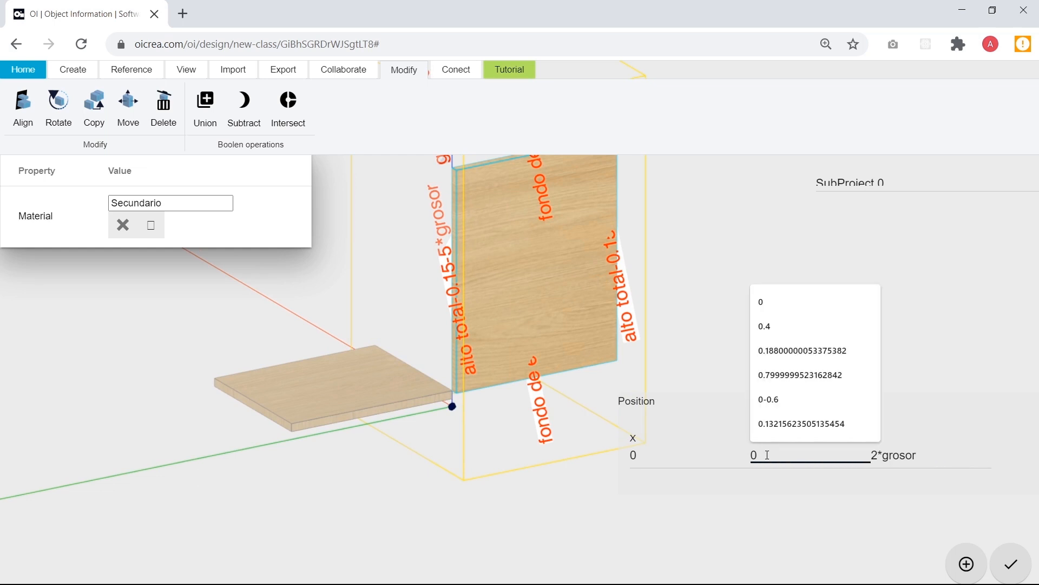
key("BackSpace")
type("-")
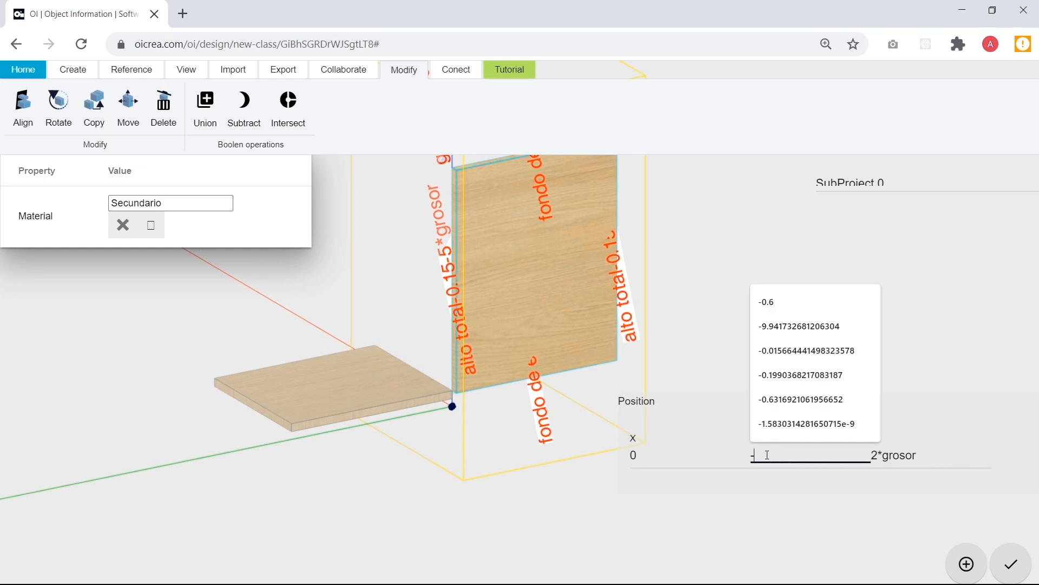
type("fondo de estante")
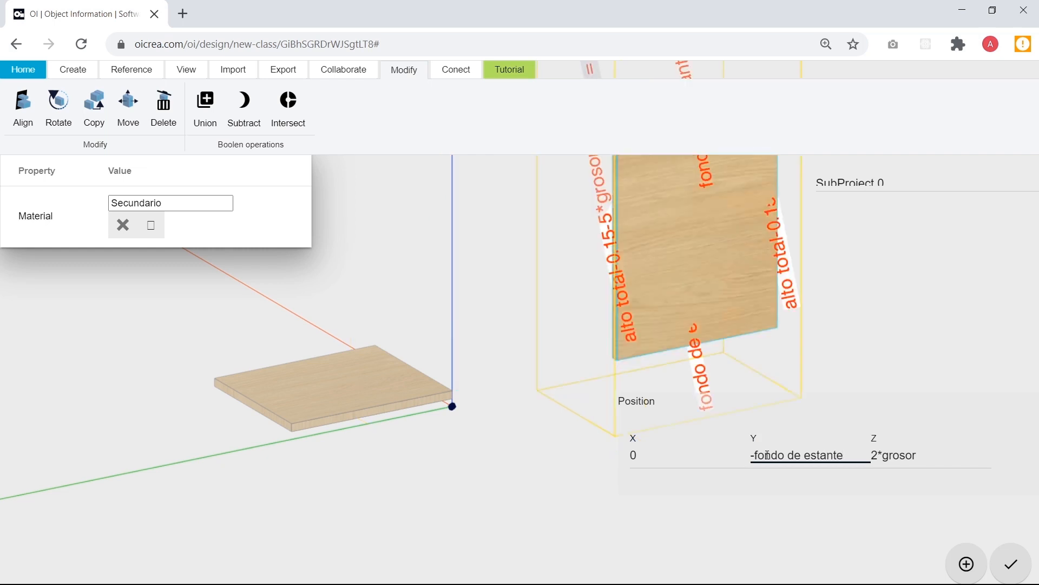
key("Delete")
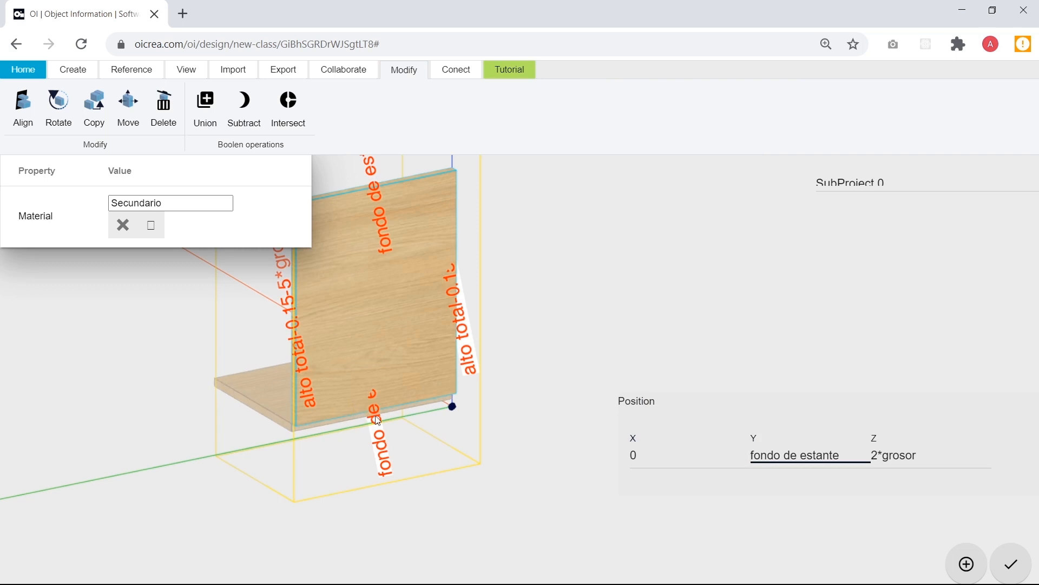
Set the vertical side panel's X position to grosor and deselect the panel.
left_click_drag(375, 420, 532, 439)
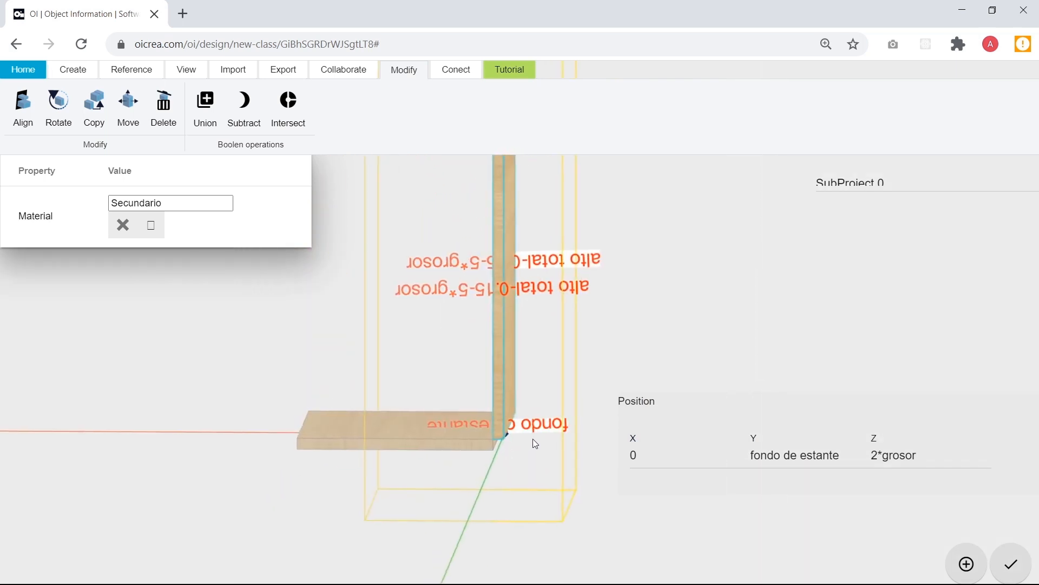
left_click(653, 461)
key("BackSpace")
type("grosro")
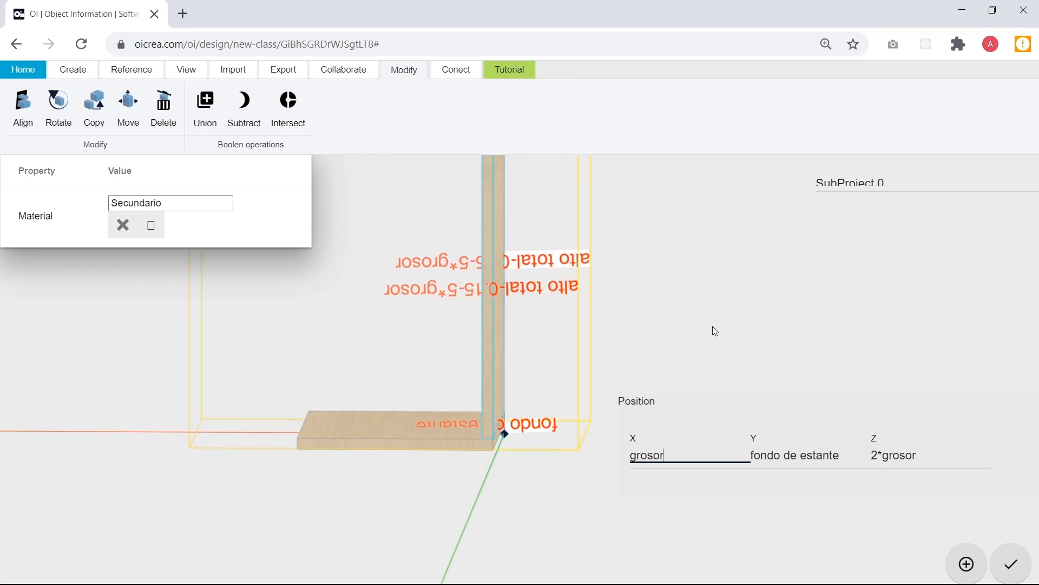
key("Return")
left_click_drag(680, 372, 504, 419)
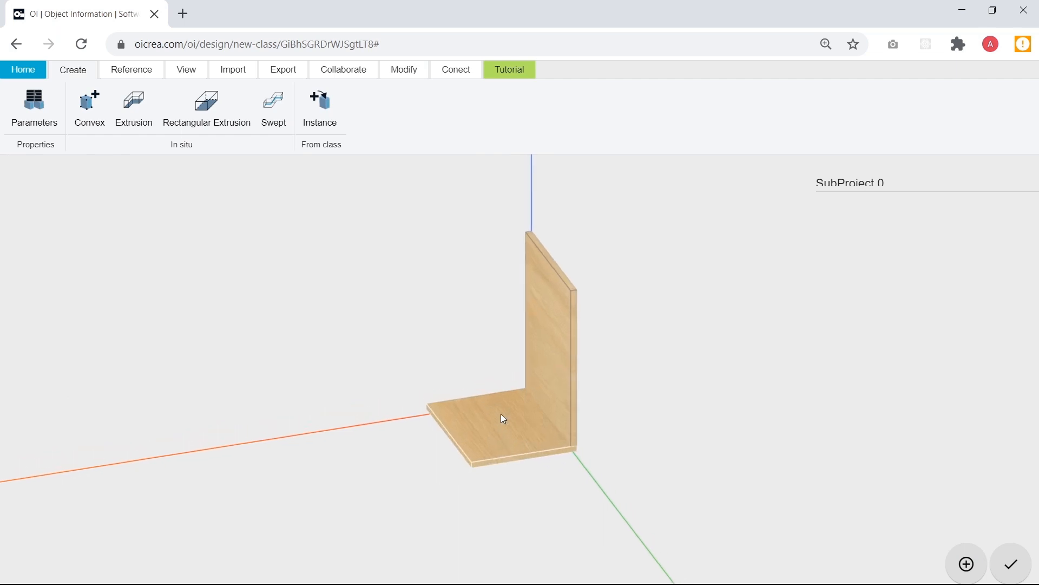
Check the position values of the bottom shelf and the side panel, consult the drawing, and clear the selection.
left_click(517, 403)
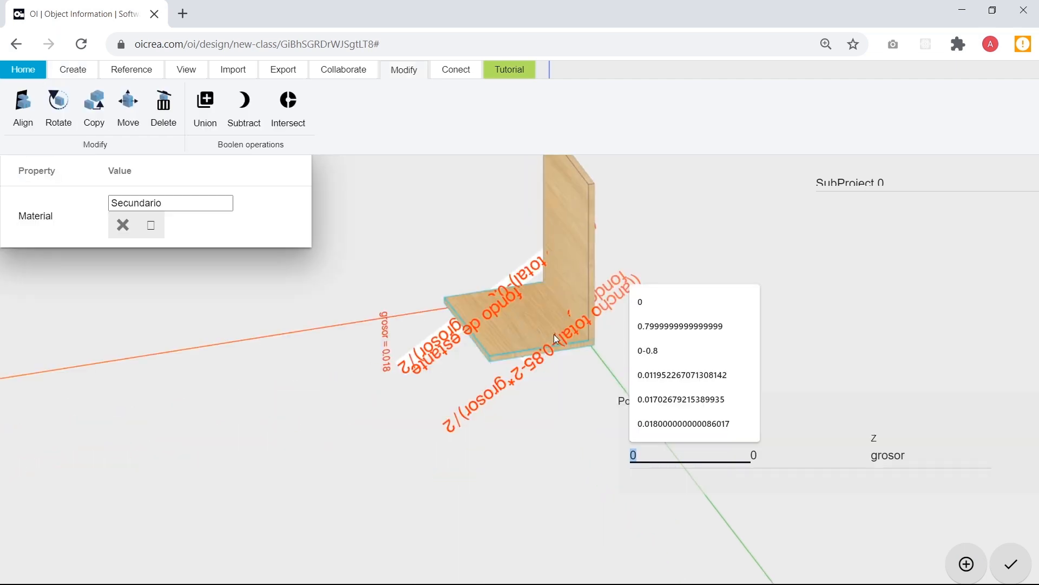
left_click(582, 222)
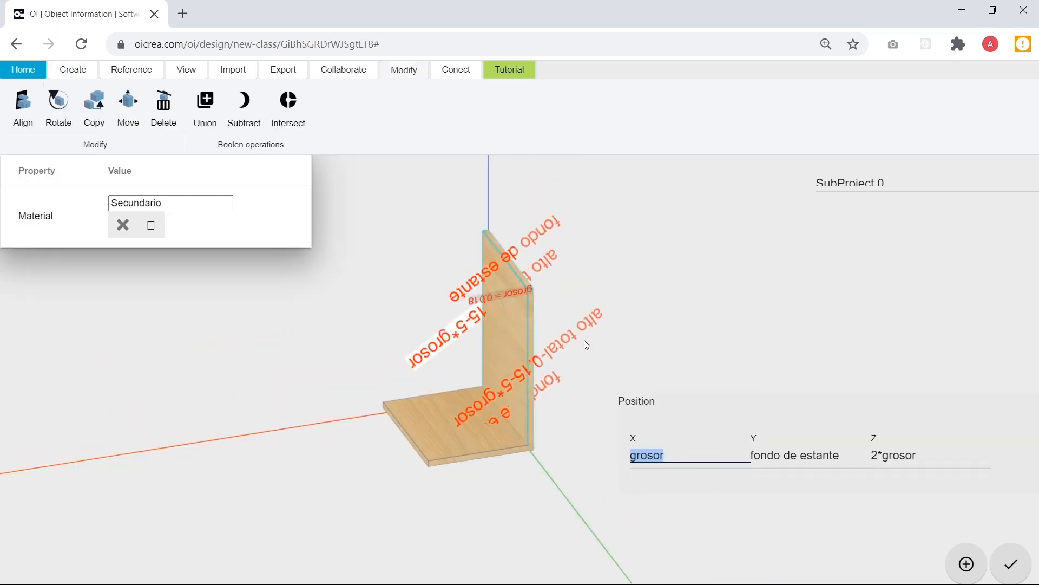
key("alt+Tab")
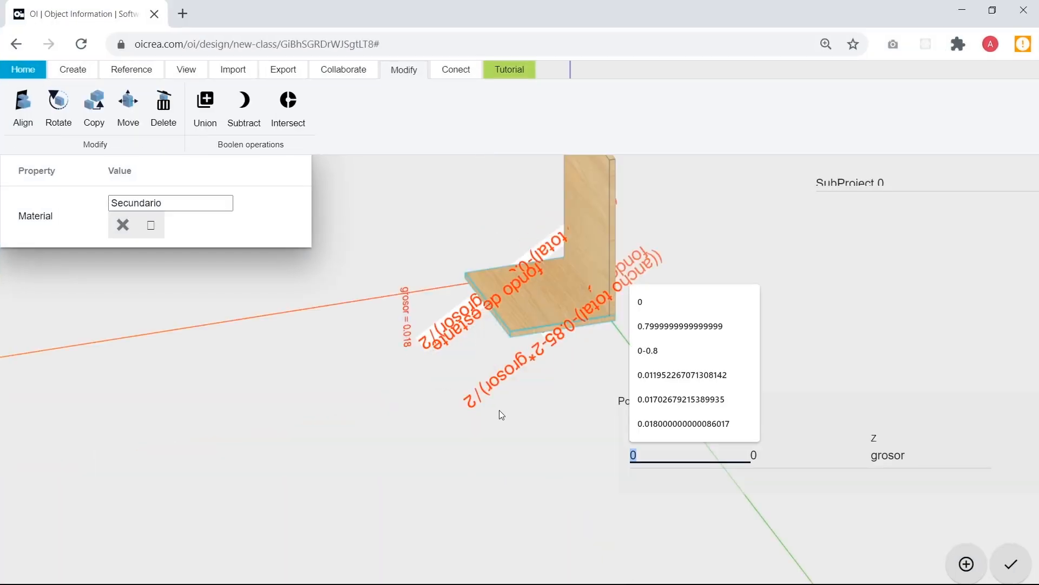
left_click(380, 437)
scroll(540, 353, "down", 2)
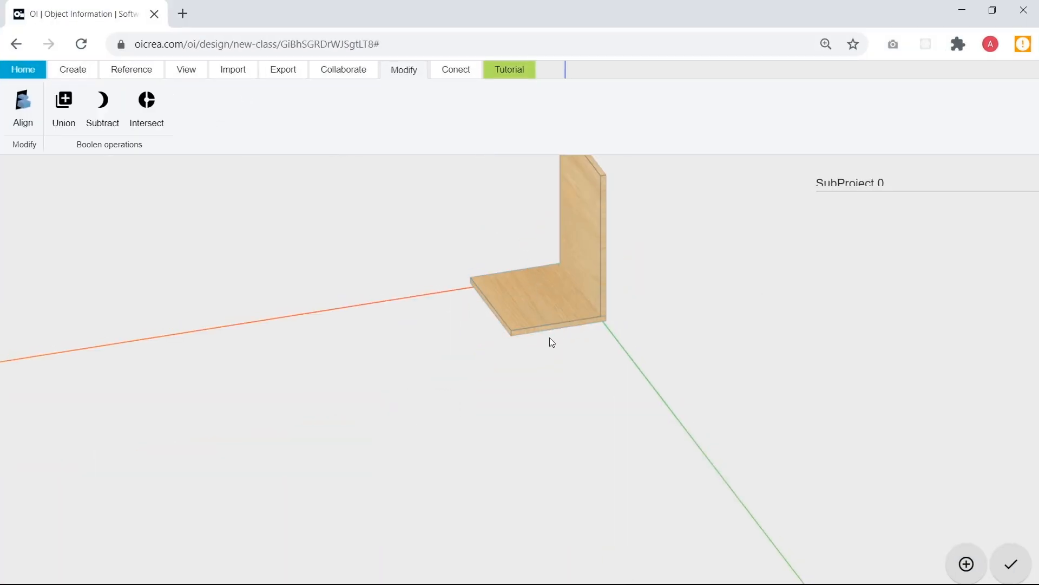
left_click_drag(550, 336, 557, 348)
Copy the bottom shelf from its lower corner at the side panel to the side panel's top corner.
left_click(559, 316)
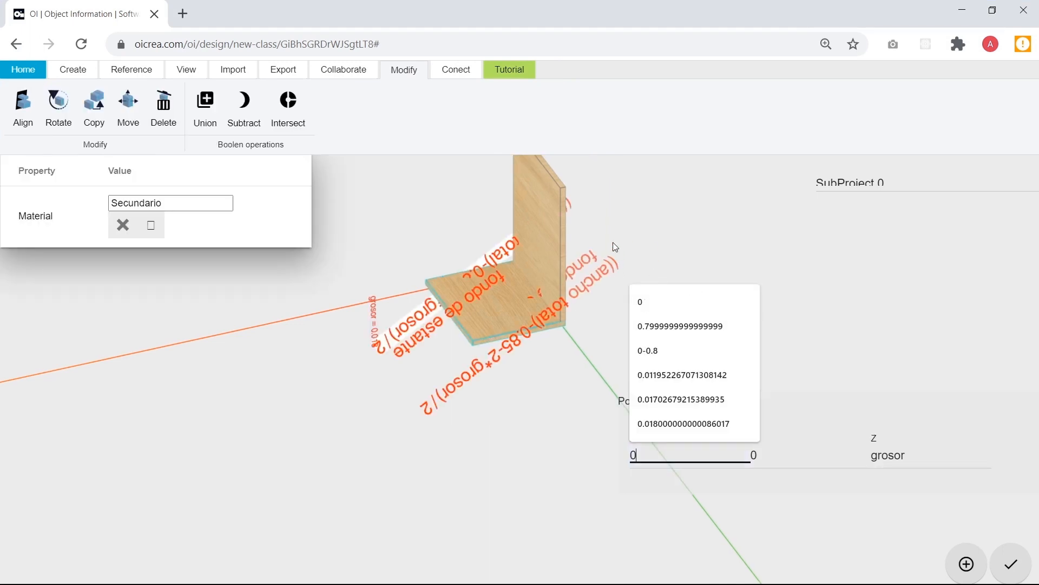
right_click_drag(628, 236, 434, 413)
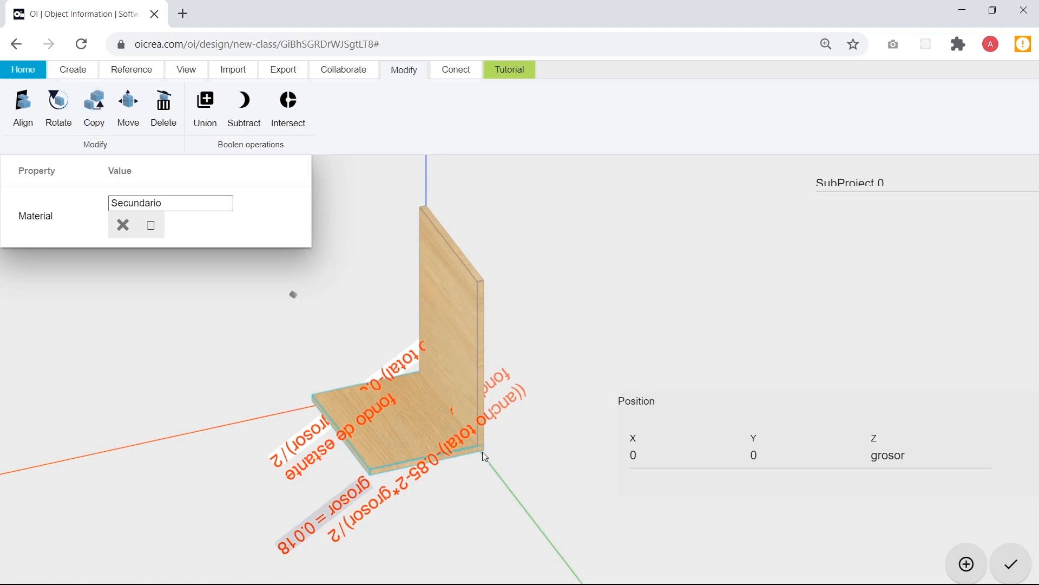
scroll(482, 452, "up", 2)
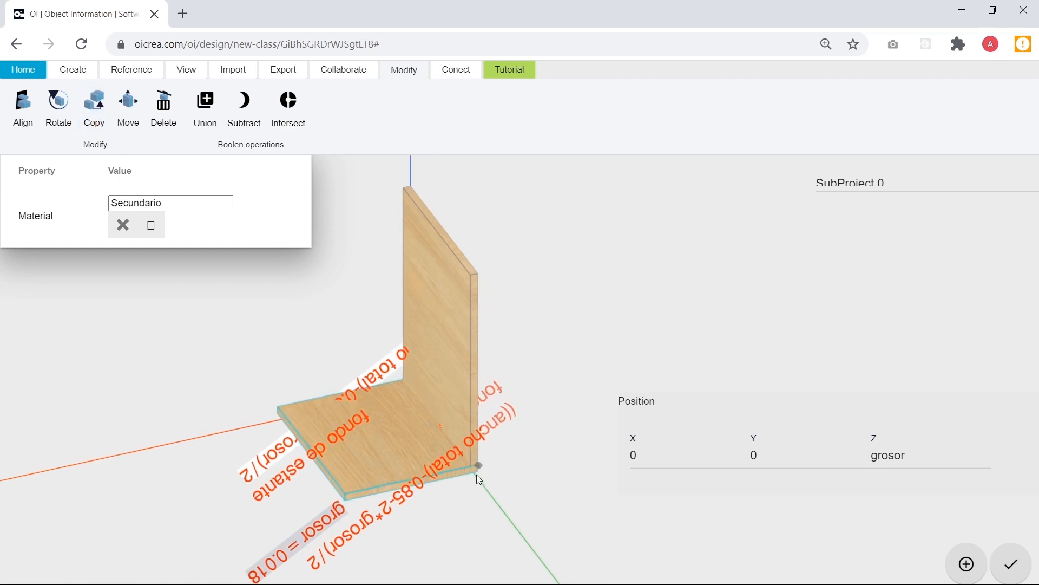
scroll(479, 480, "up", 2)
left_click_drag(442, 450, 437, 483)
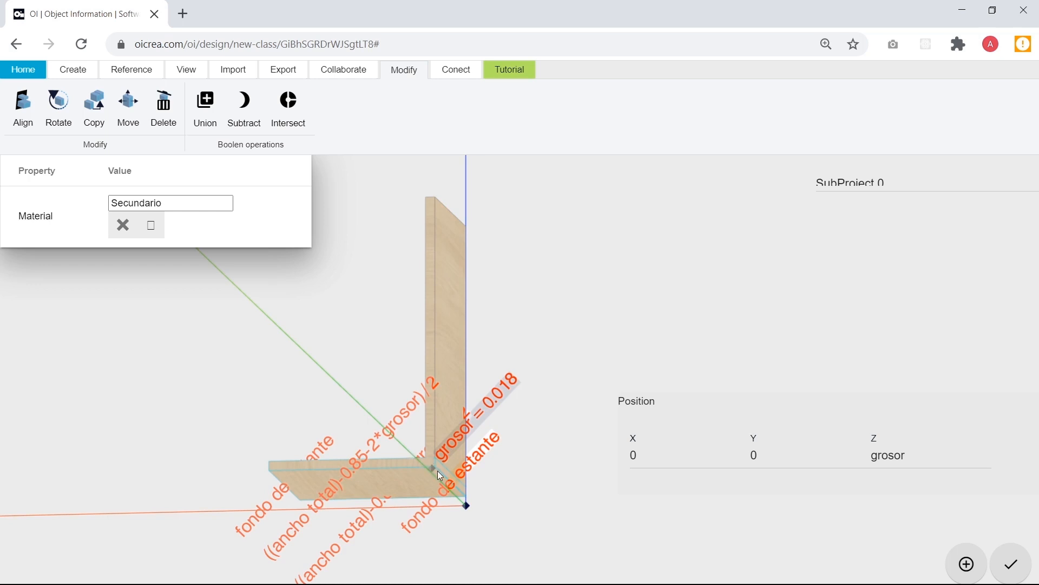
left_click_drag(437, 469, 485, 487)
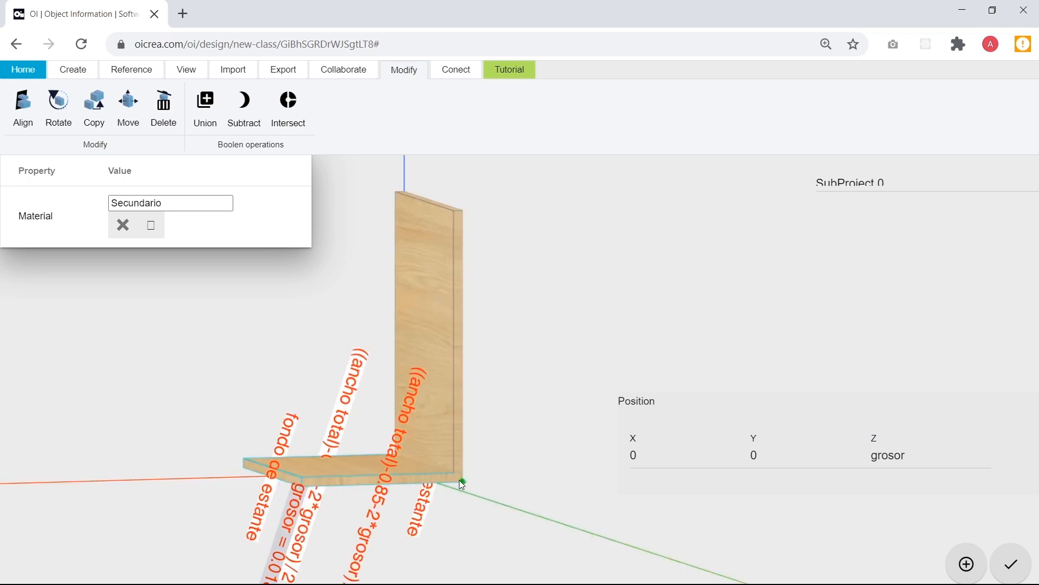
left_click(462, 481)
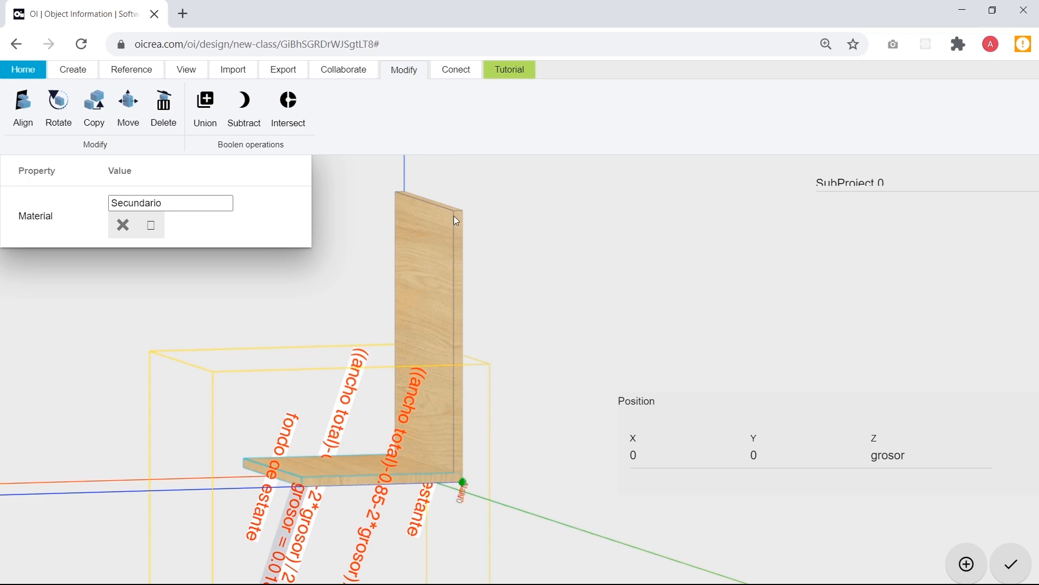
left_click(459, 211)
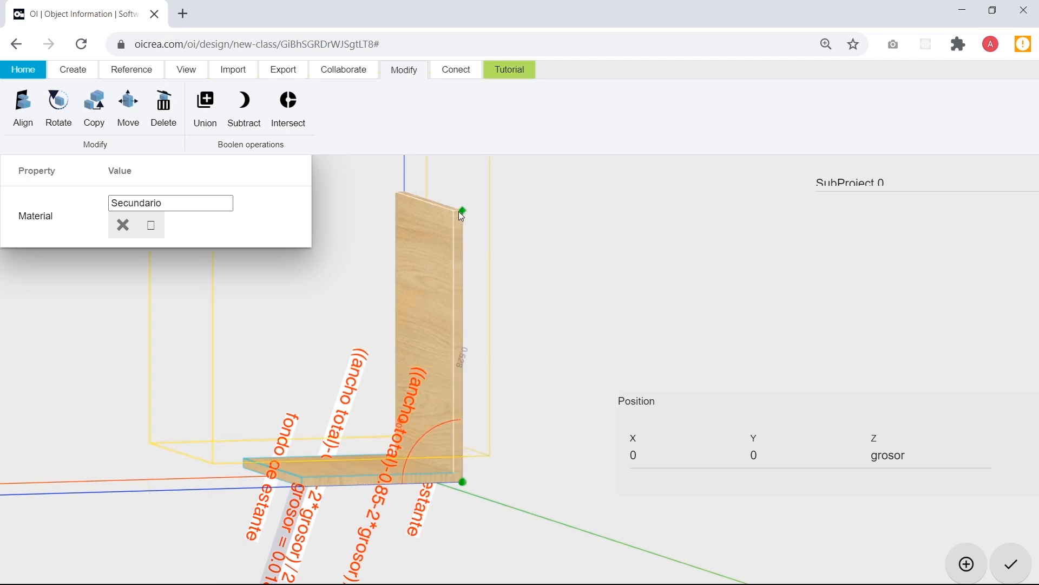
left_click(512, 240)
left_click_drag(525, 287, 516, 425)
Select the copied top shelf and set its X and Y position to 0.
left_click(405, 257)
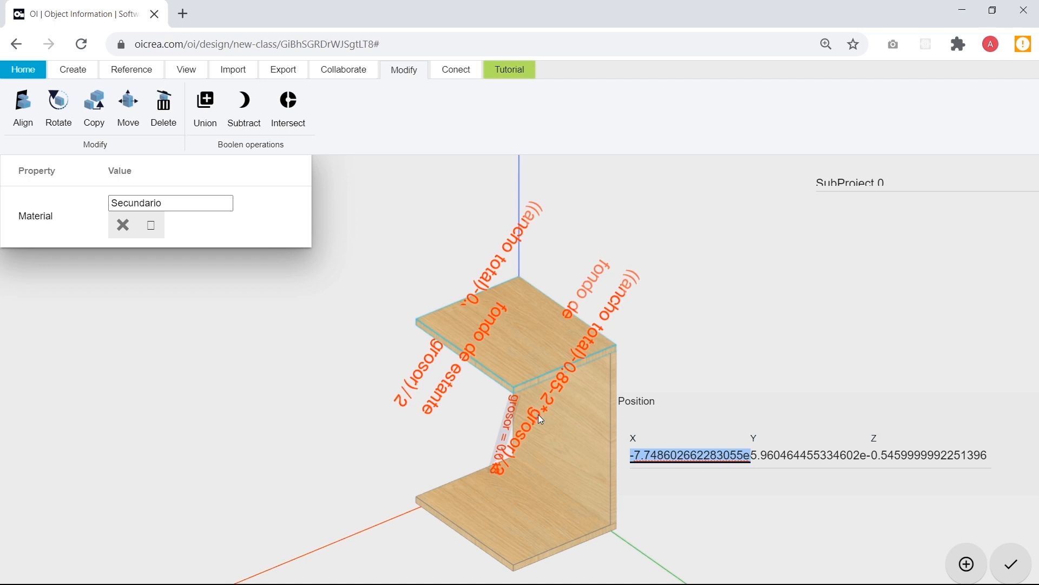
type("0")
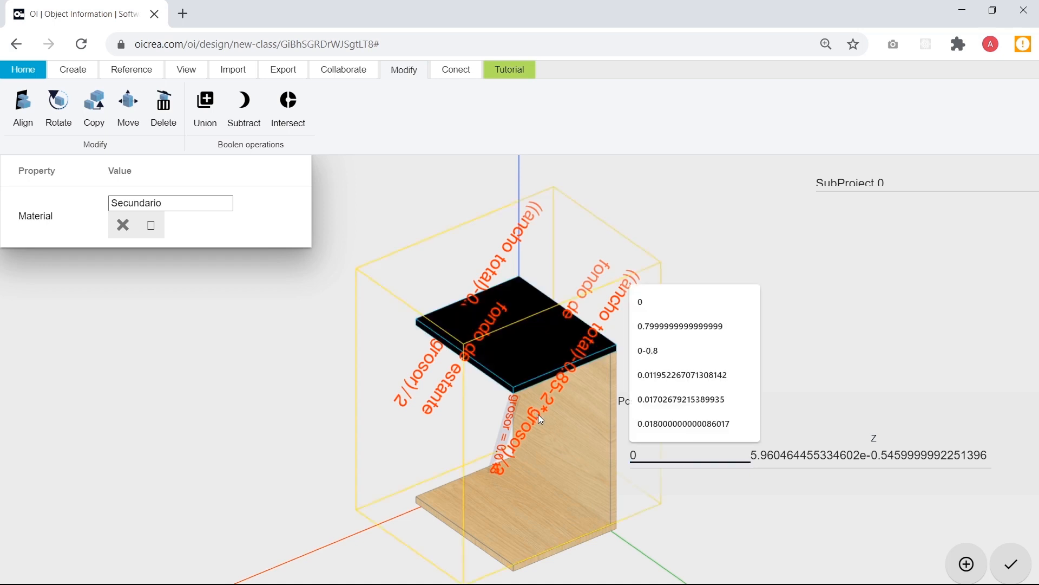
key("Tab")
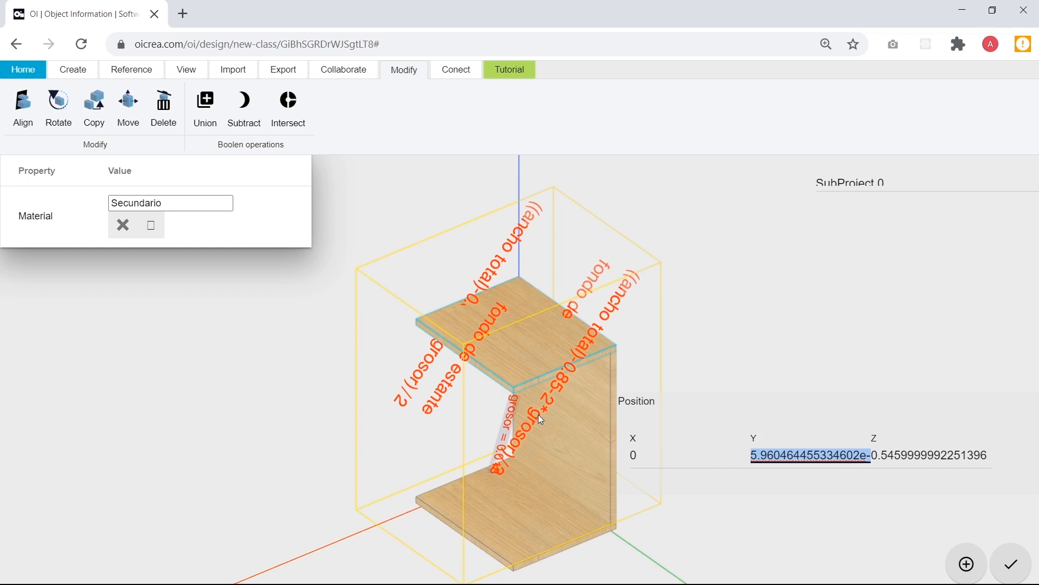
type("0")
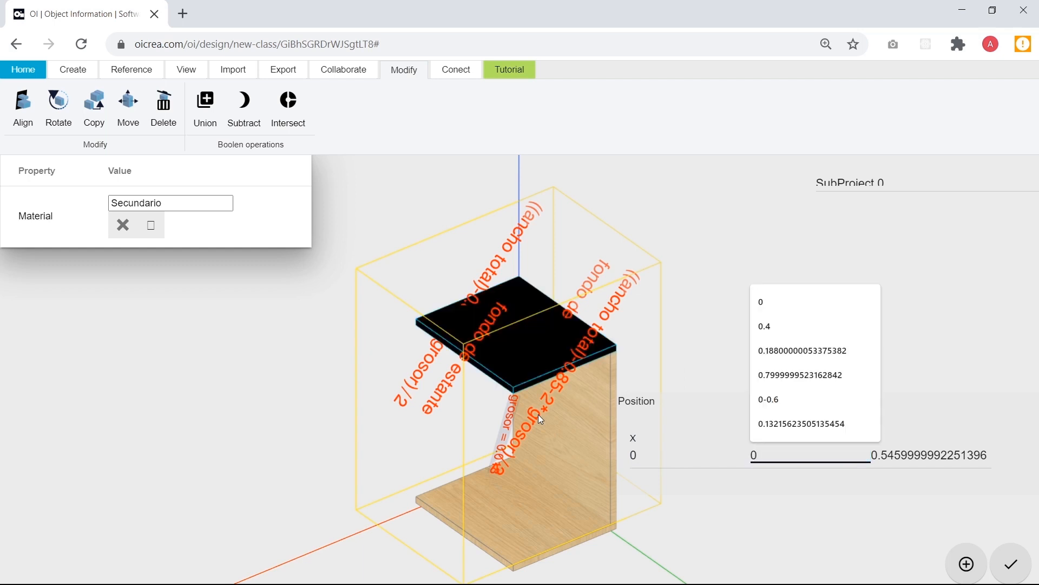
key("Tab")
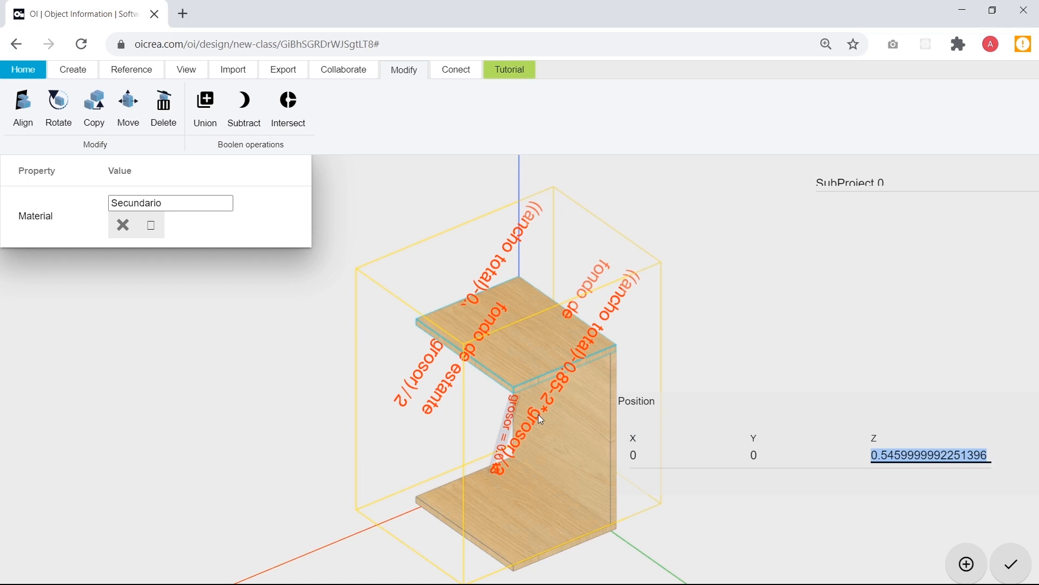
Check the drawing and set the top shelf's Z position to alto total-0.15-3*grosor.
key("alt+Tab")
type("alto")
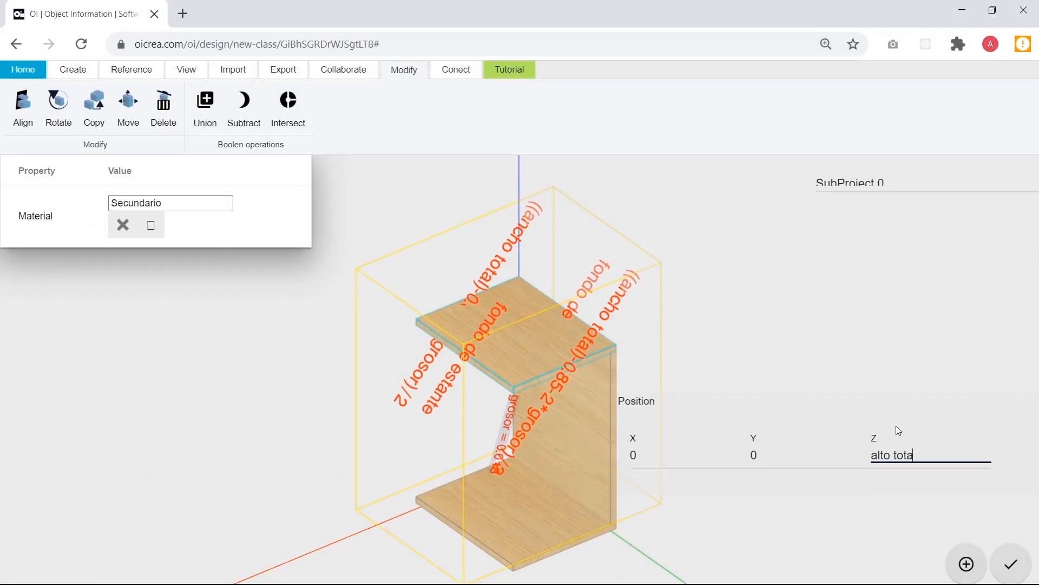
key("Return")
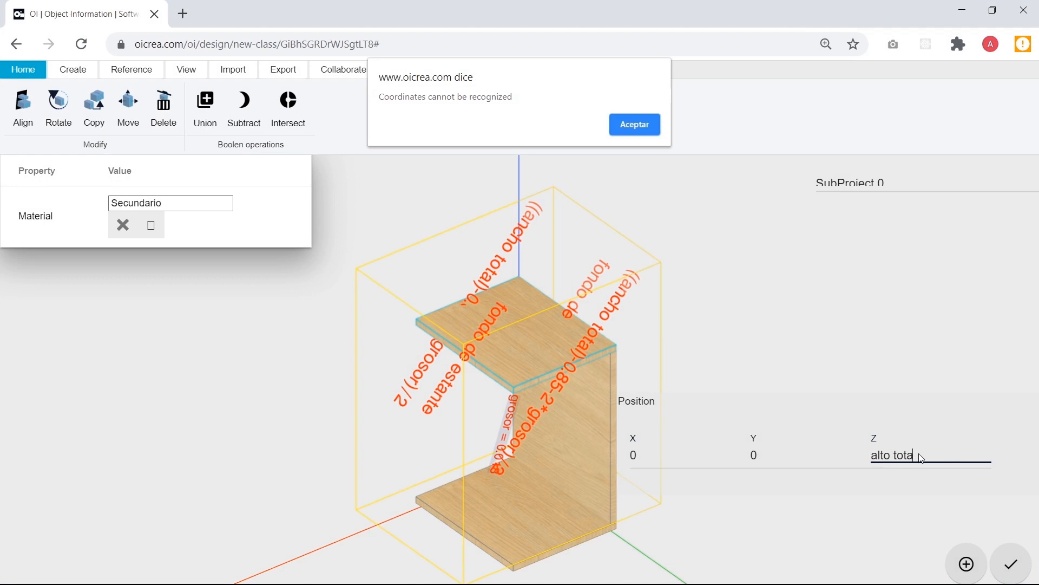
left_click(631, 124)
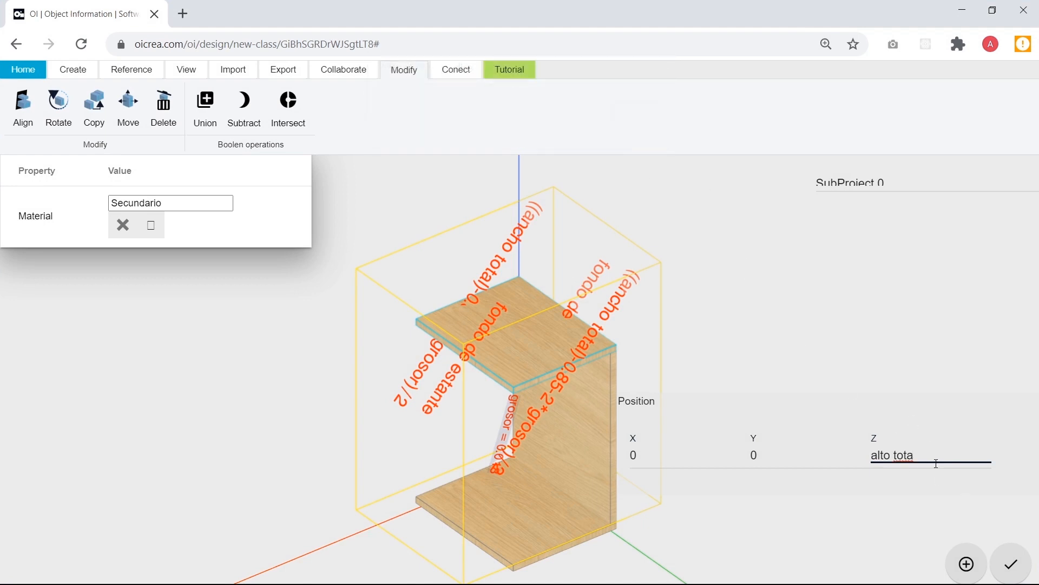
type("l")
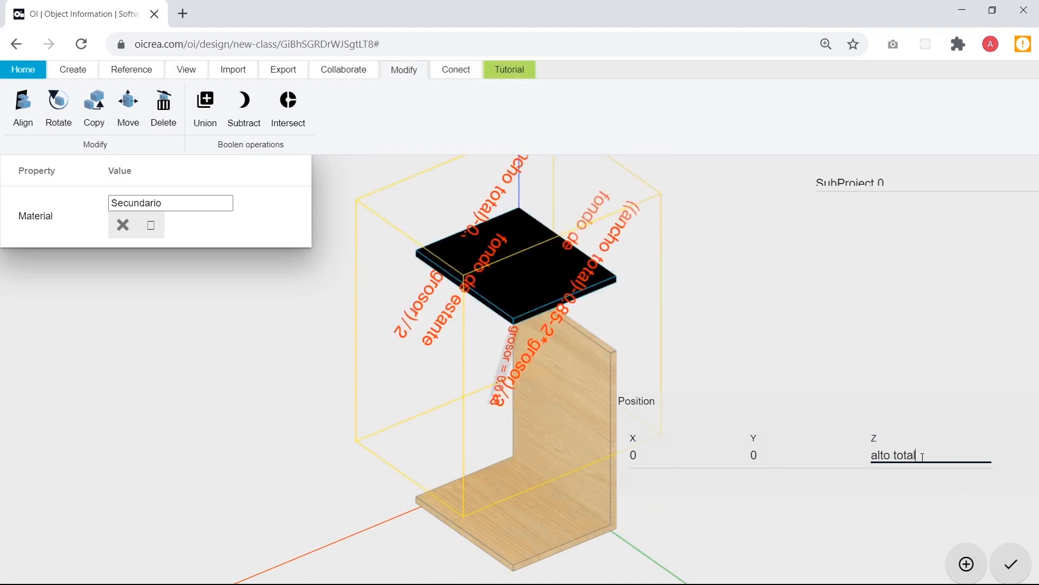
type("-")
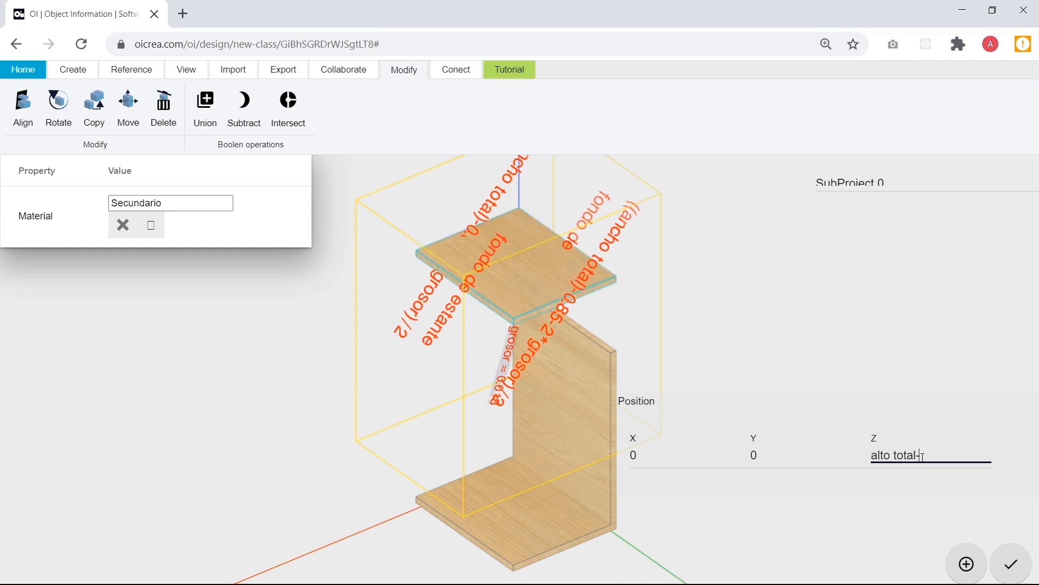
type("0.15")
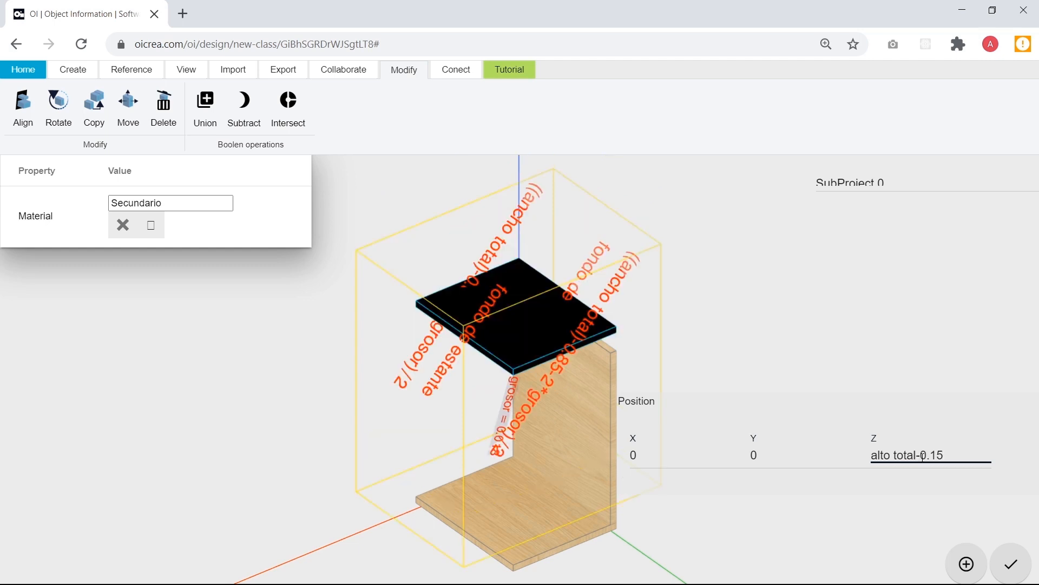
type("-2*grosor")
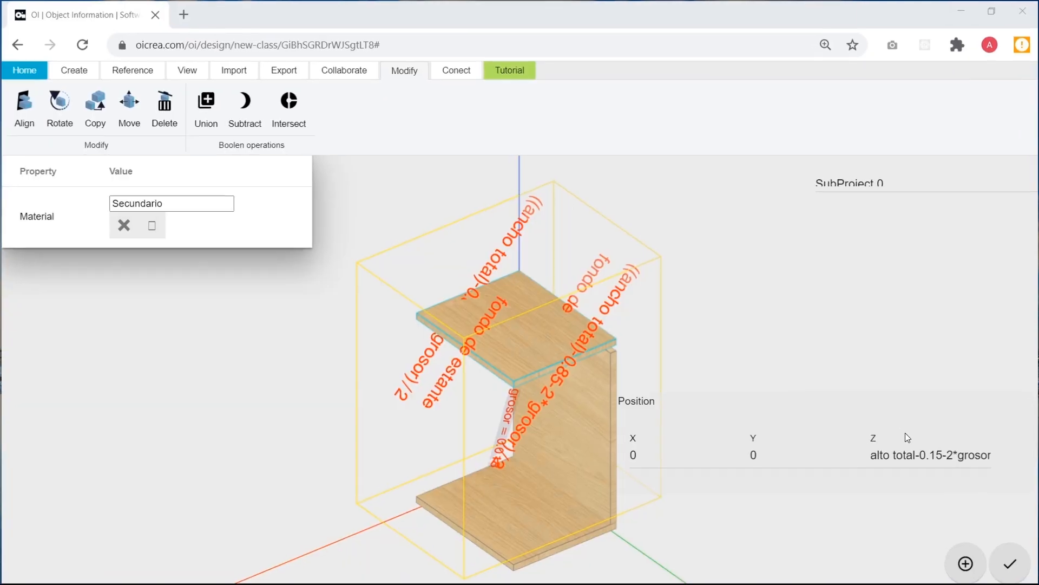
left_click(974, 456)
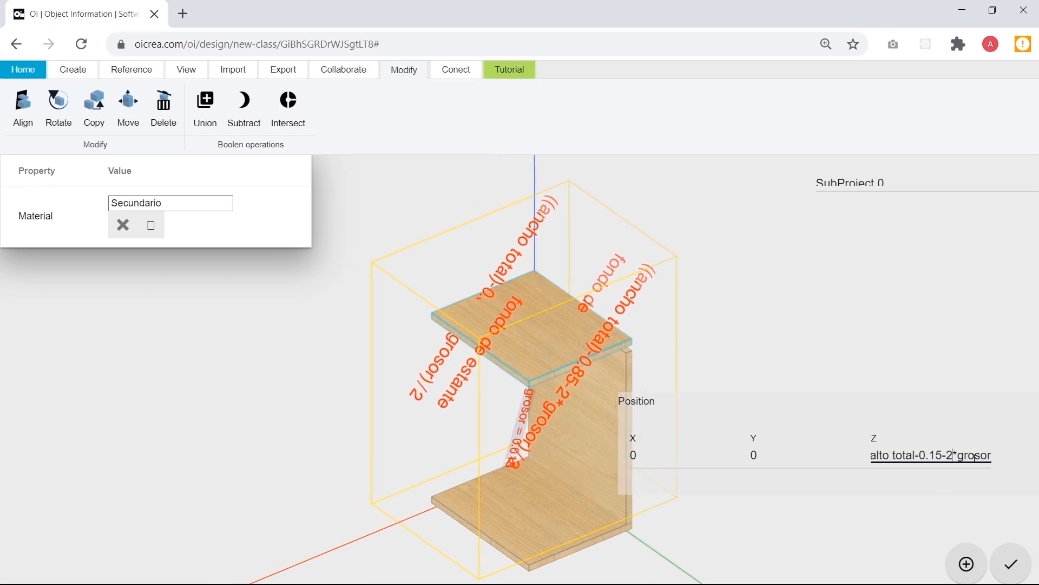
key("BackSpace")
type("3")
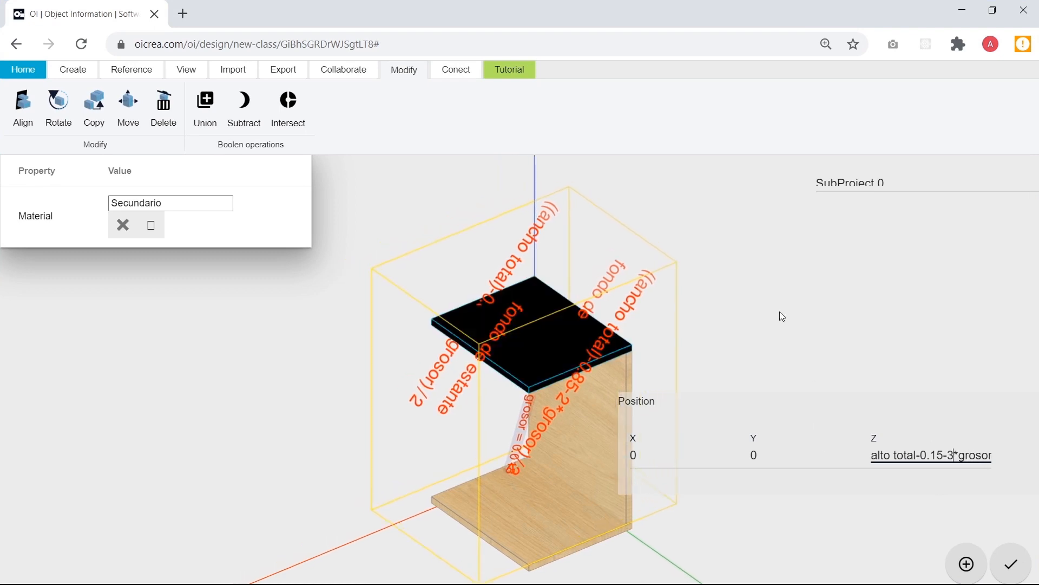
Clear the top shelf's selection and inspect how it meets the side panel from different angles.
left_click(780, 314)
scroll(750, 393, "down", 2)
left_click_drag(752, 398, 738, 376)
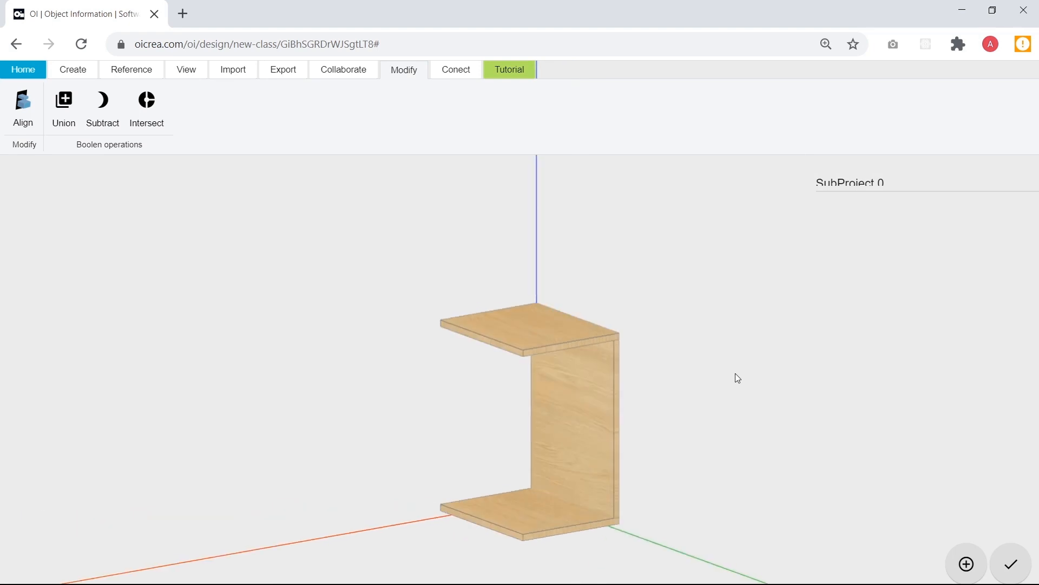
scroll(653, 418, "up", 6)
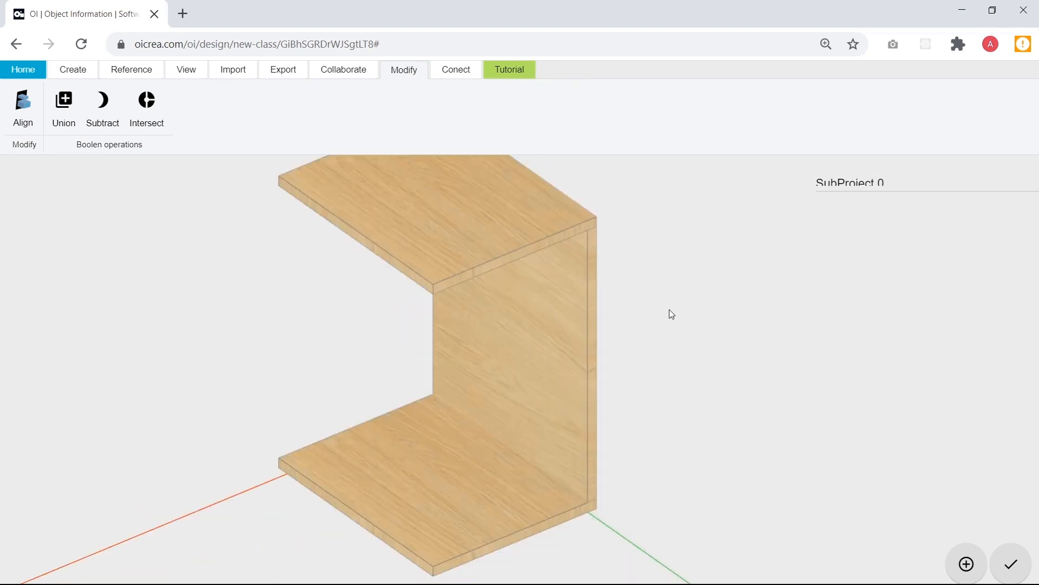
left_click_drag(660, 373, 121, 216)
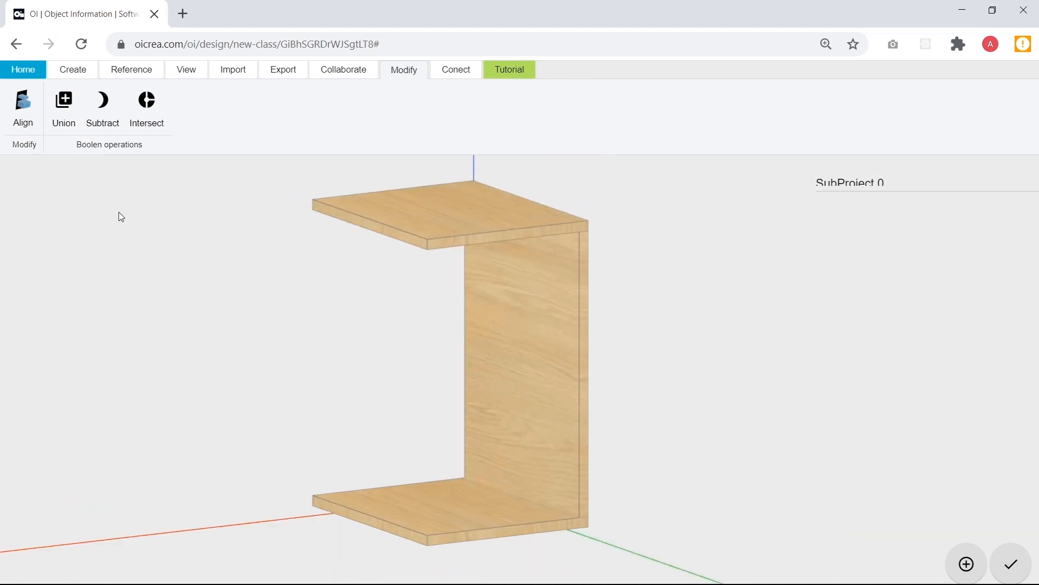
Test the parametric height by setting the alto total parameter to 0.7, and restore it to 0.75.
left_click(71, 68)
left_click(33, 107)
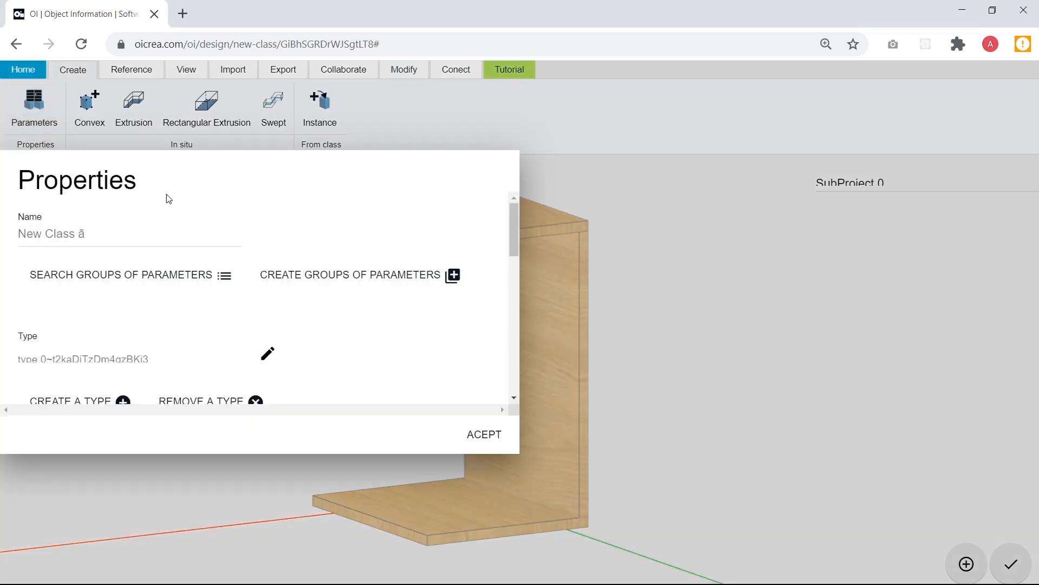
scroll(728, 345, "down", 3)
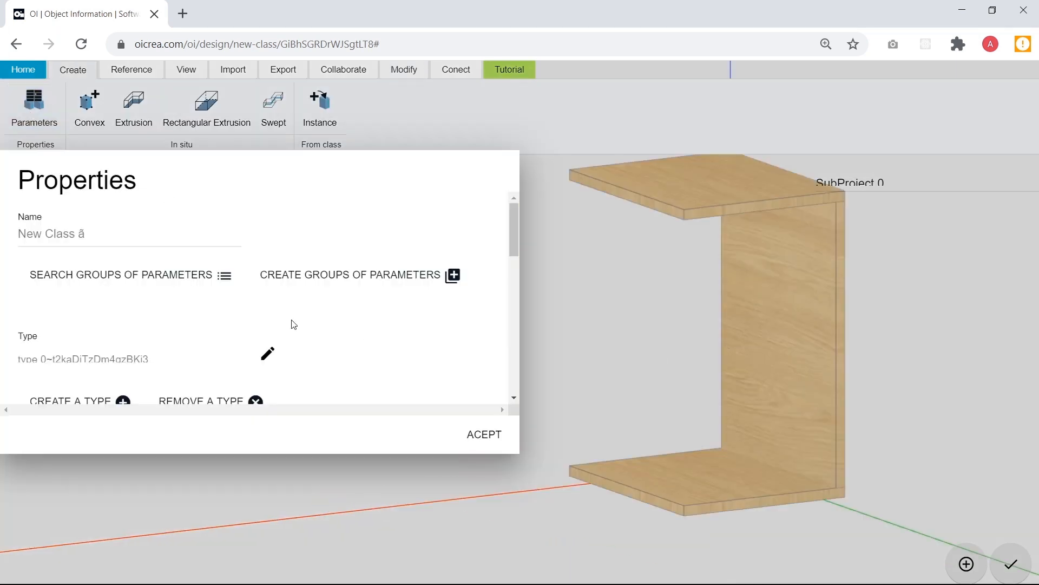
scroll(319, 334, "down", 4)
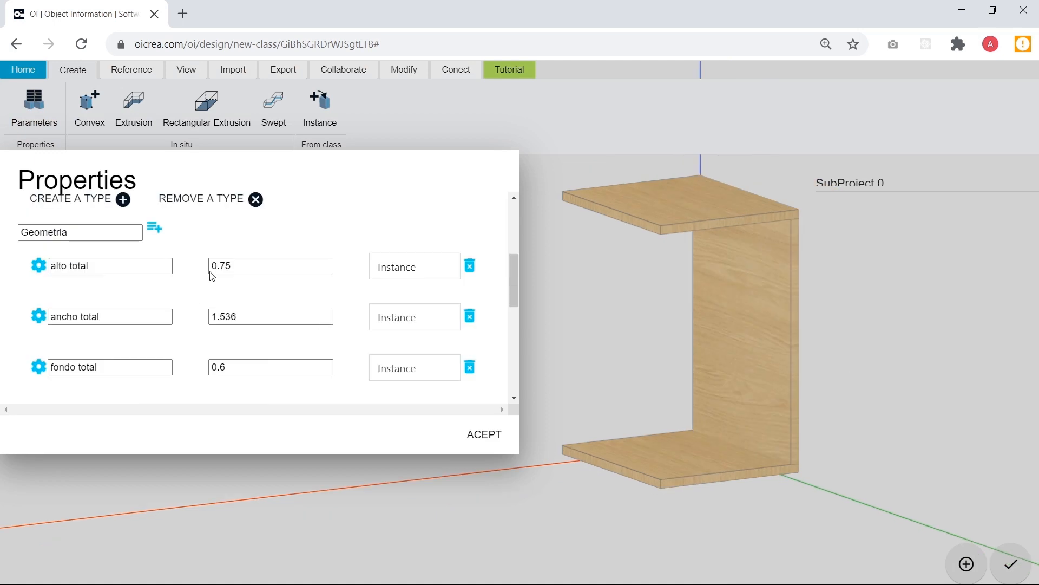
left_click(237, 268)
left_click(237, 268)
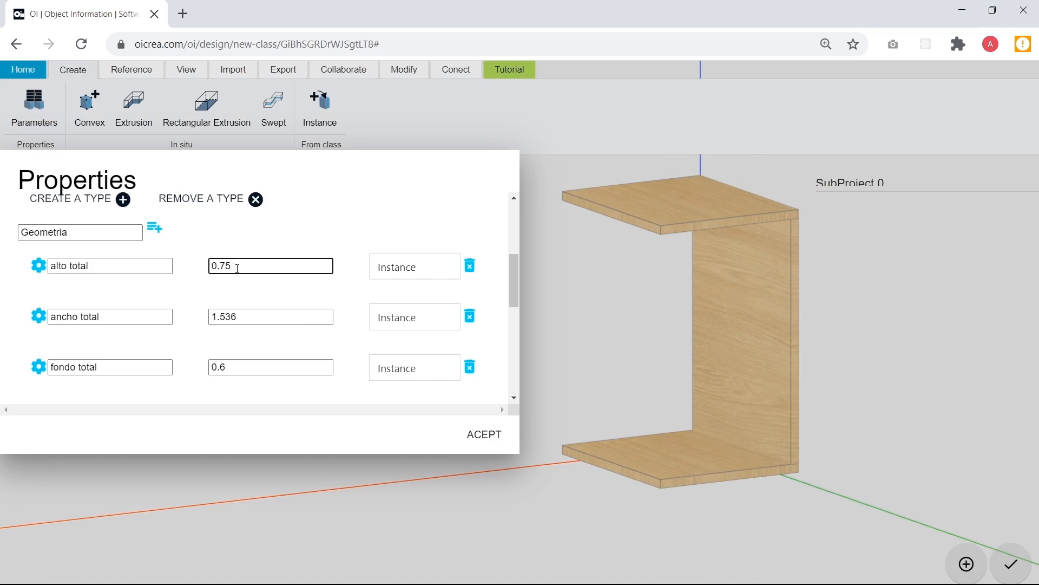
key("BackSpace")
left_click(318, 243)
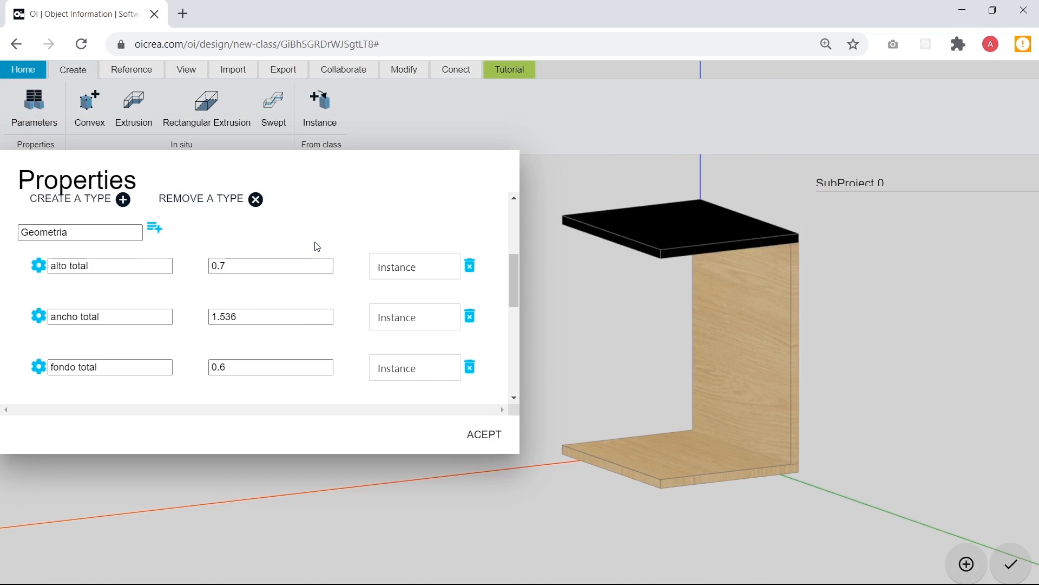
left_click(241, 265)
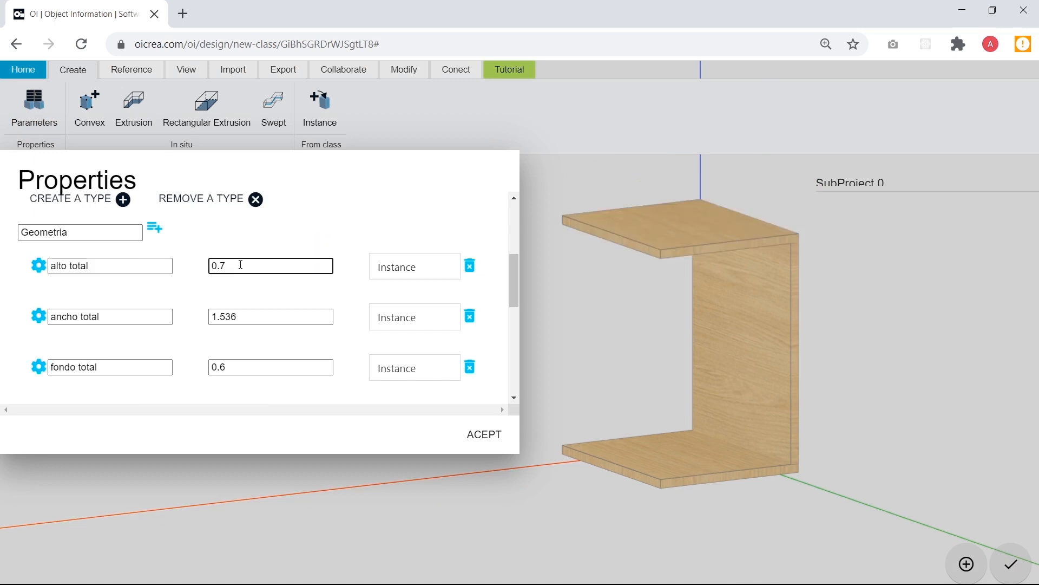
type("5")
left_click(339, 243)
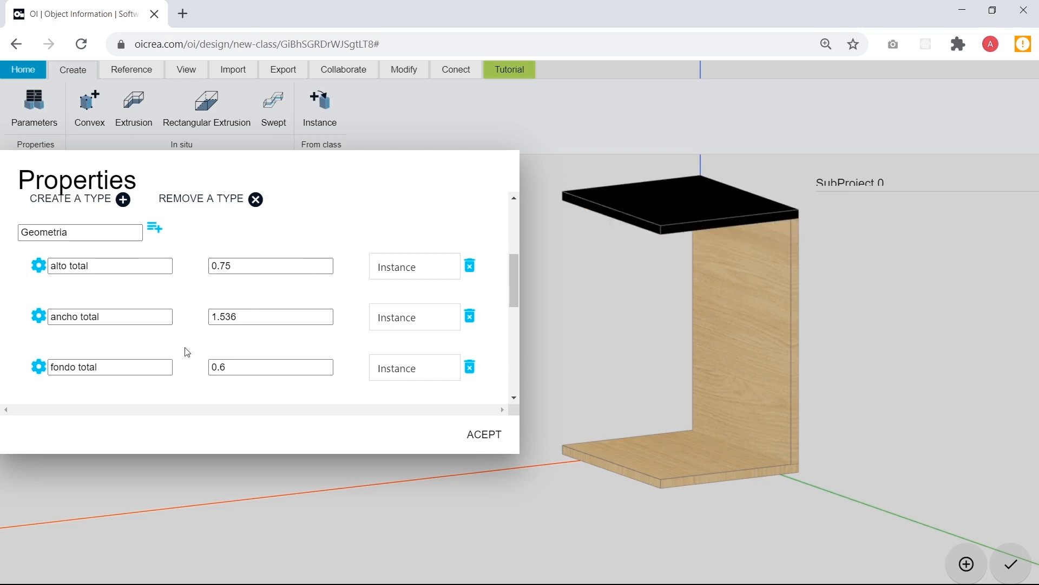
Test the shelf depth by setting fondo de estante to 0.60, restore it to 0.40, and accept the properties.
left_click(237, 362)
scroll(220, 364, "down", 1)
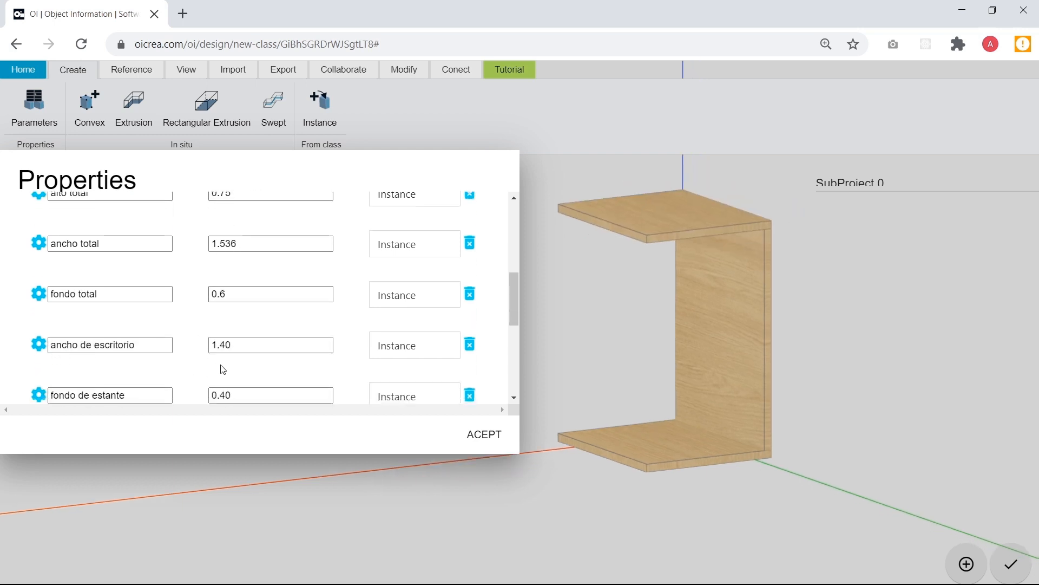
scroll(220, 352, "down", 1)
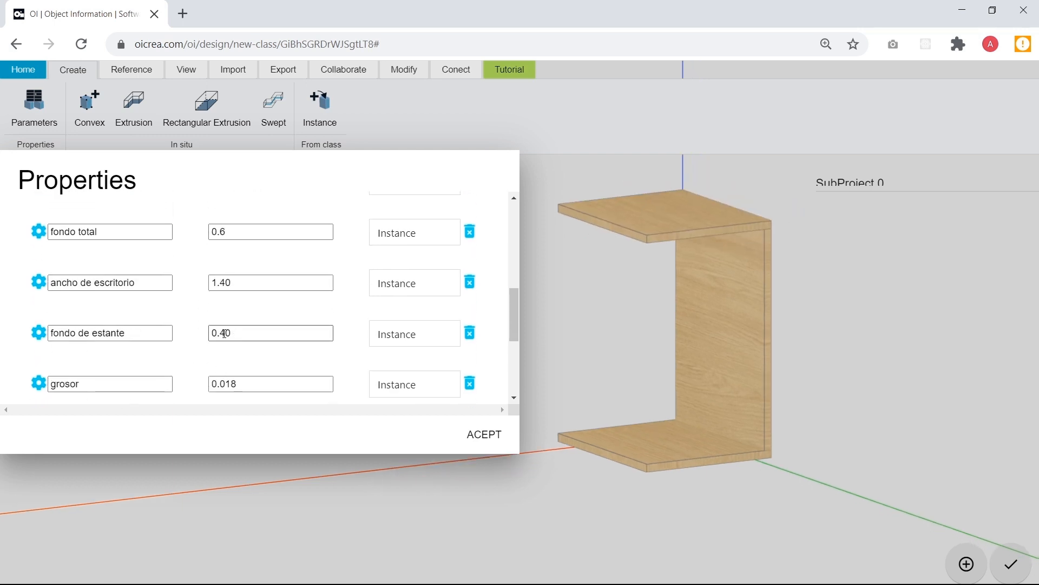
left_click_drag(221, 334, 239, 333)
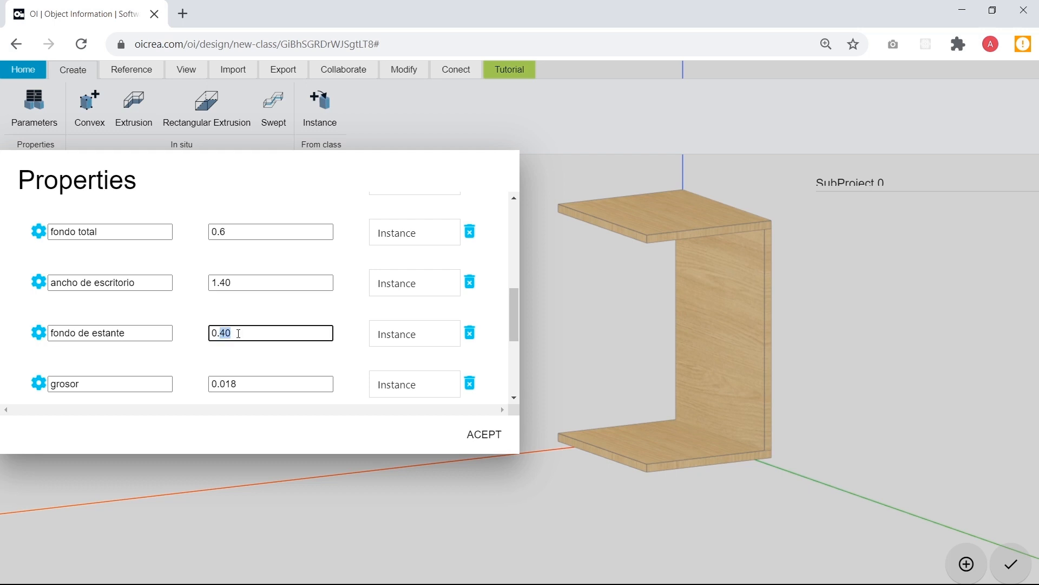
type("60")
left_click(280, 323)
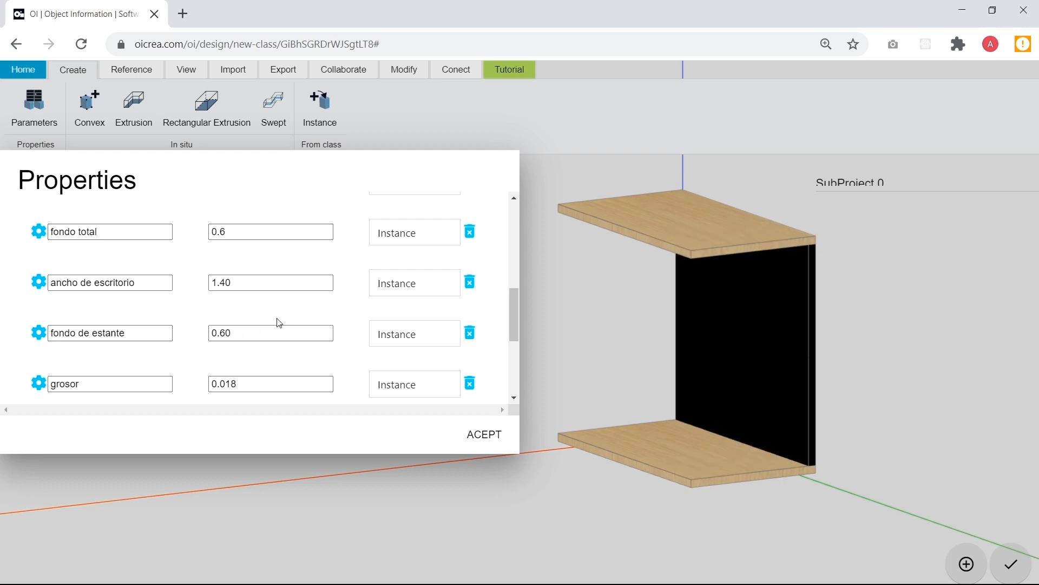
left_click(260, 333)
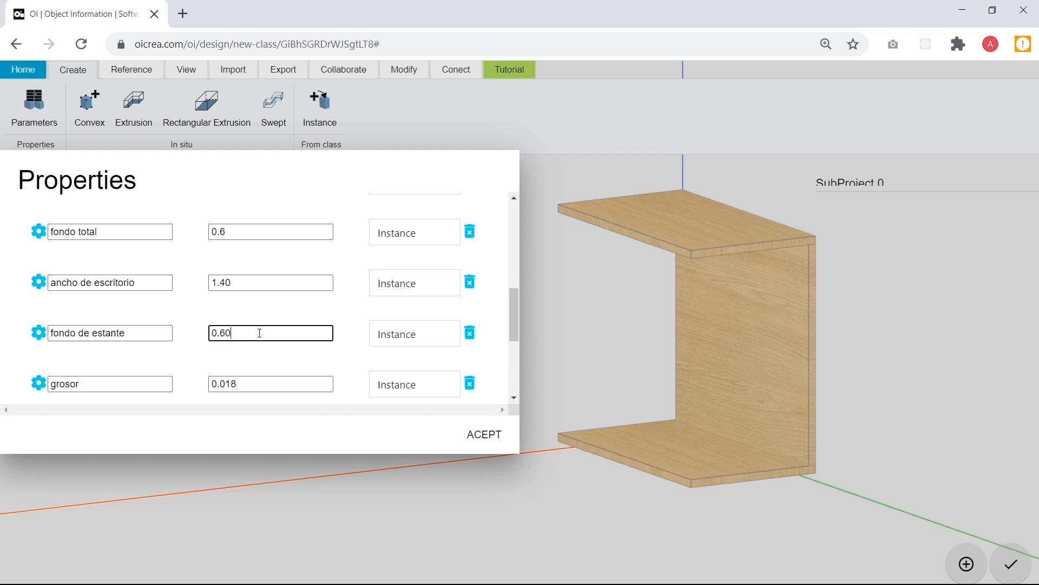
key("BackSpace")
key("BackSpace")
type("40")
left_click(312, 321)
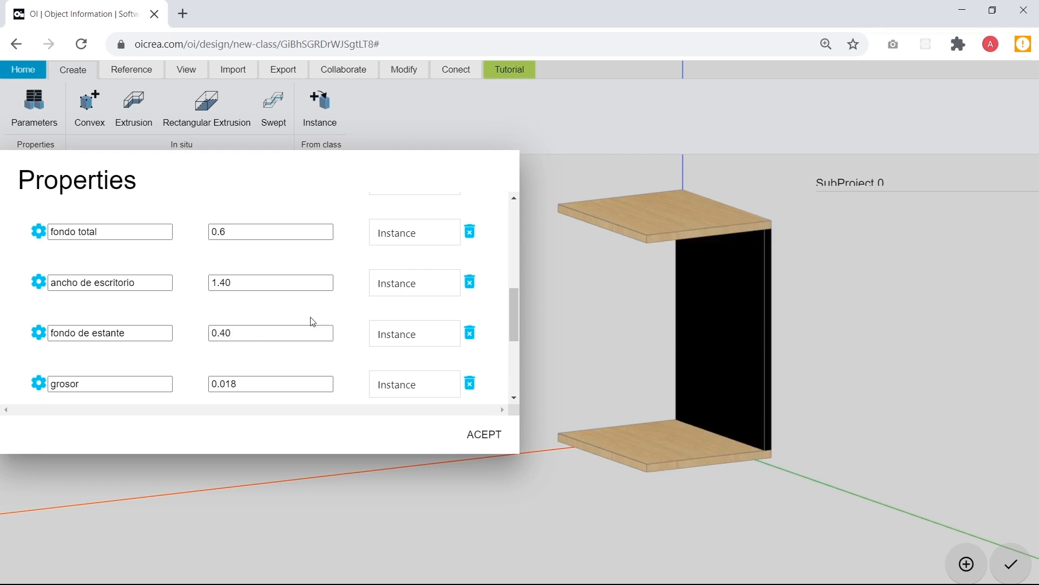
left_click(498, 435)
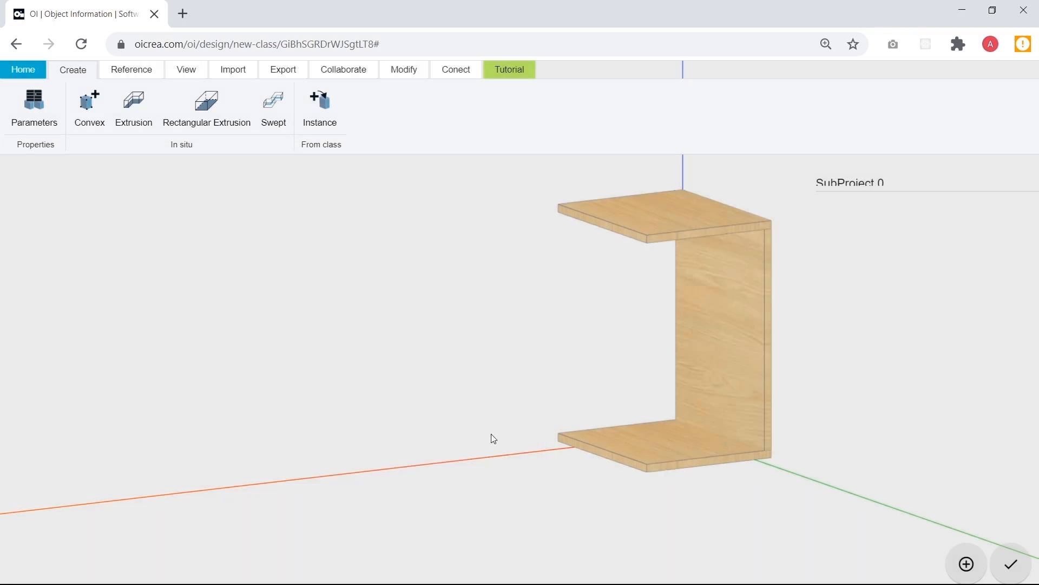
Consult the desk drawing and create a rectangular extrusion with a base of ((ancho total)-0.85-2*grosor)/2-grosor by fondo de estante.
left_click_drag(489, 357, 664, 376)
key("alt+Tab")
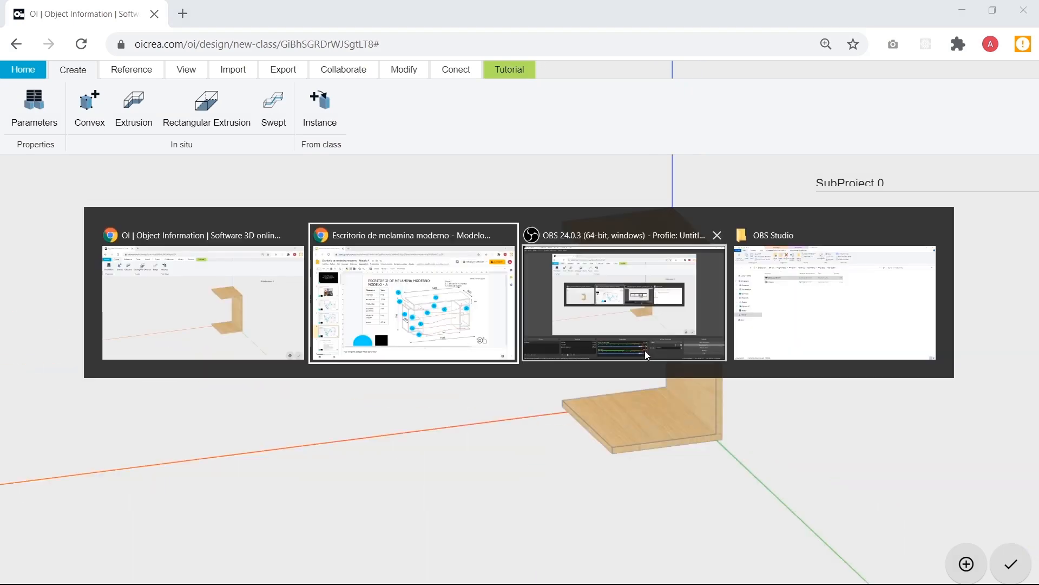
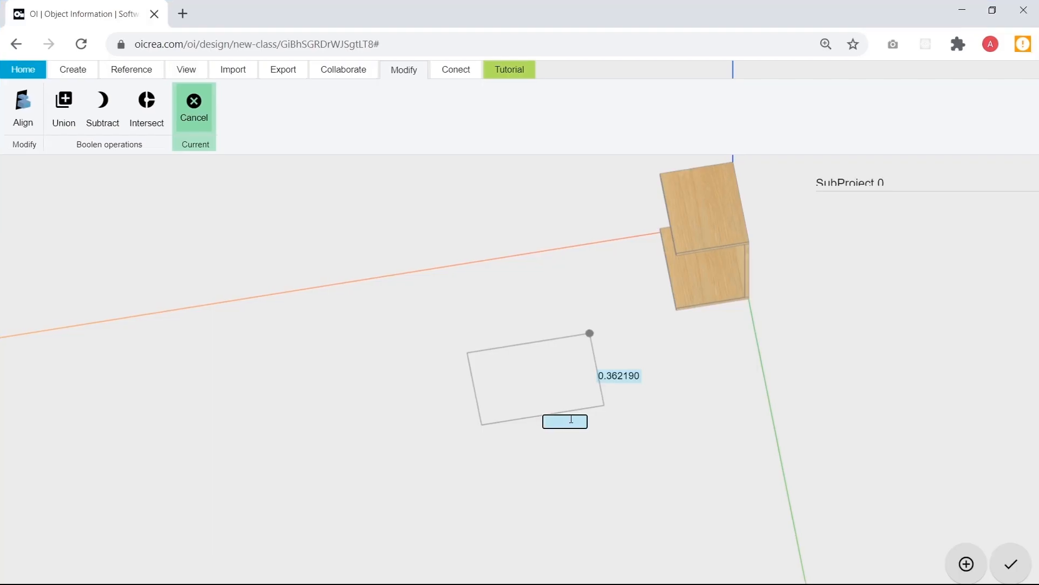
type("a")
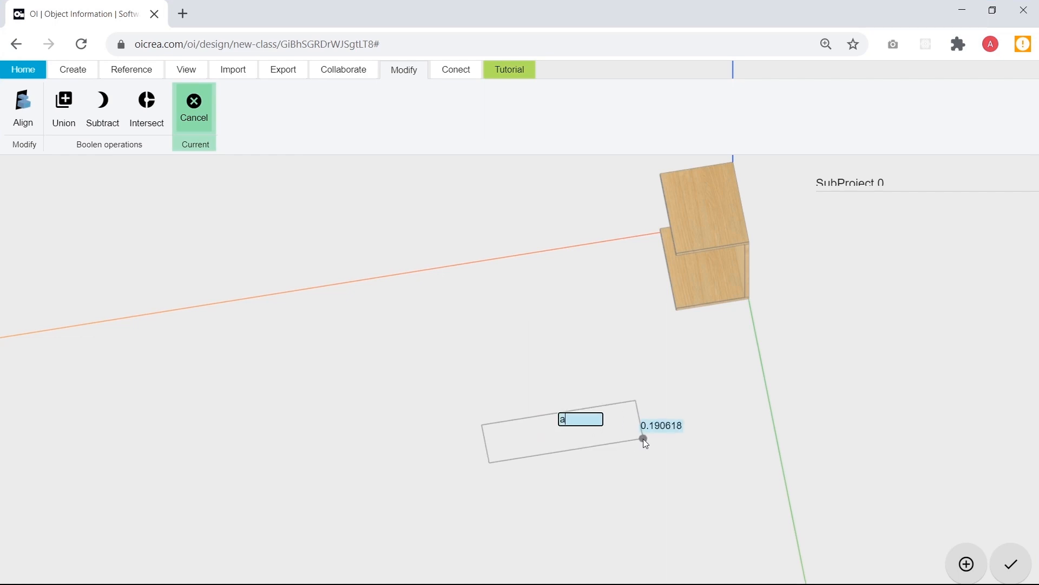
key("BackSpace")
key("ctrl+v")
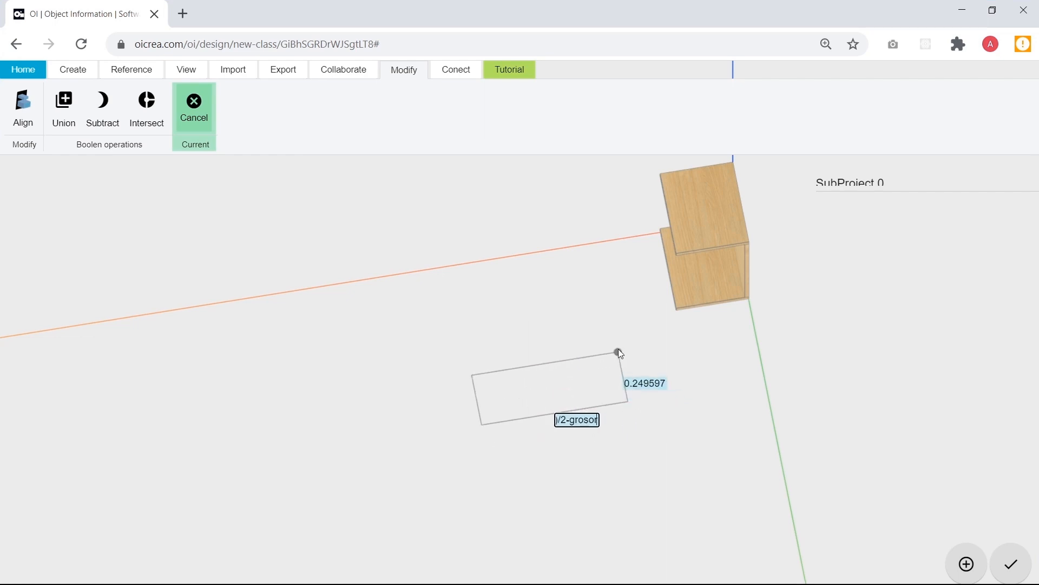
key("Return")
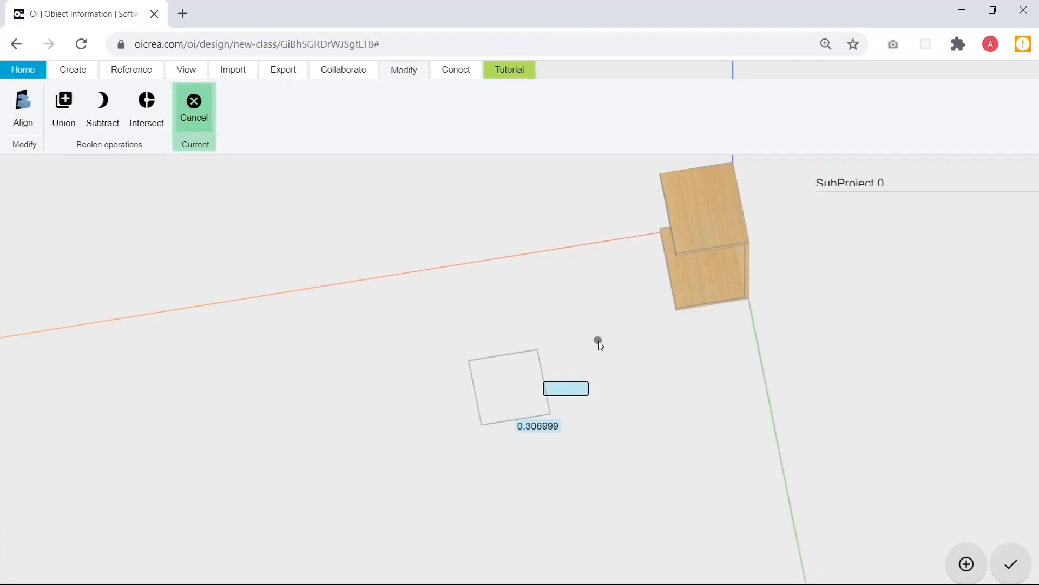
type("fondo de")
type(" estante")
key("Return")
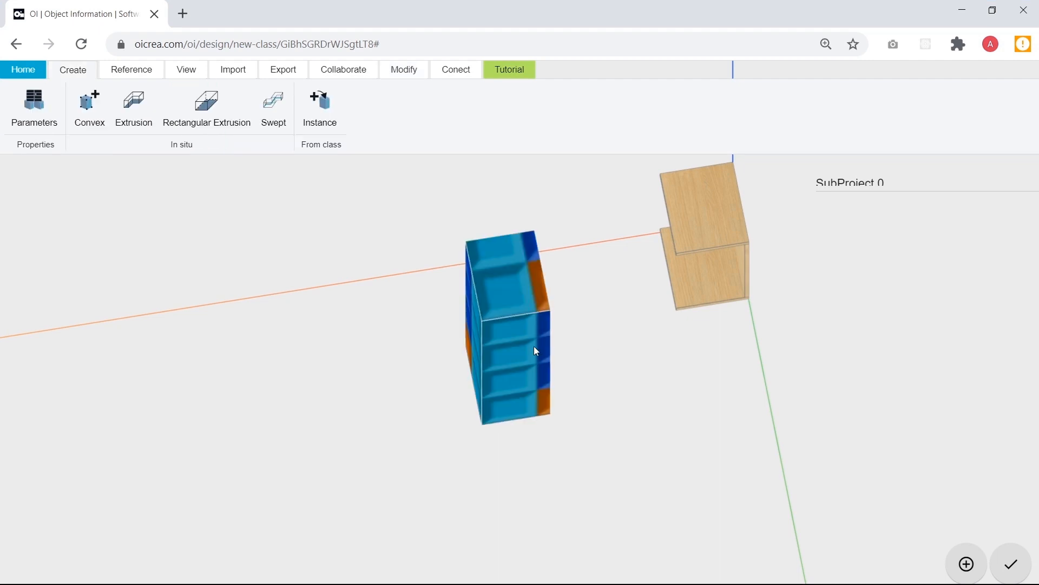
Set the new block's extrusion height to grosor and clear the selection.
scroll(533, 346, "down", 5)
left_click_drag(579, 426, 610, 343)
left_click(508, 241)
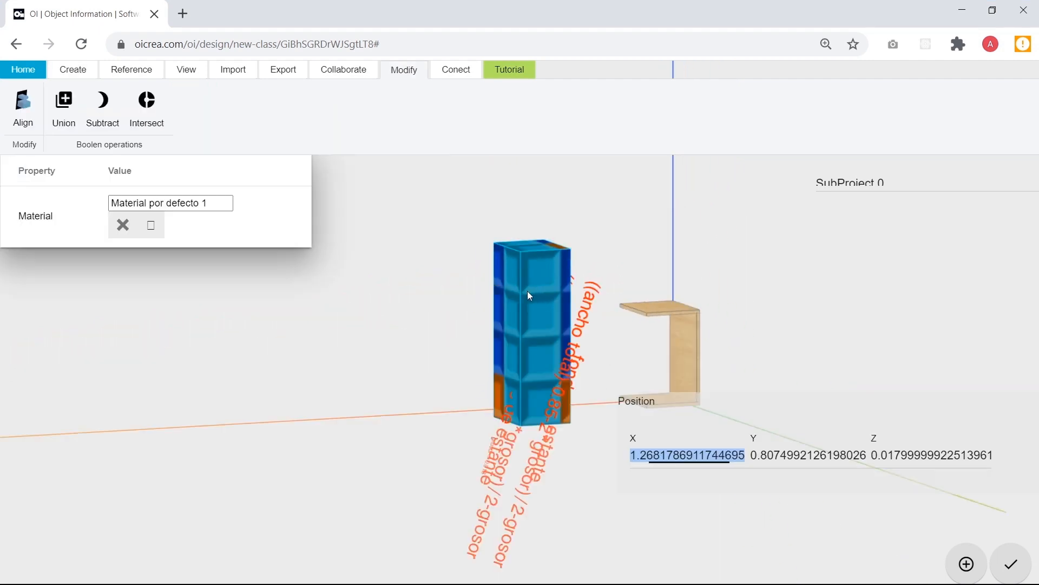
left_click(517, 358)
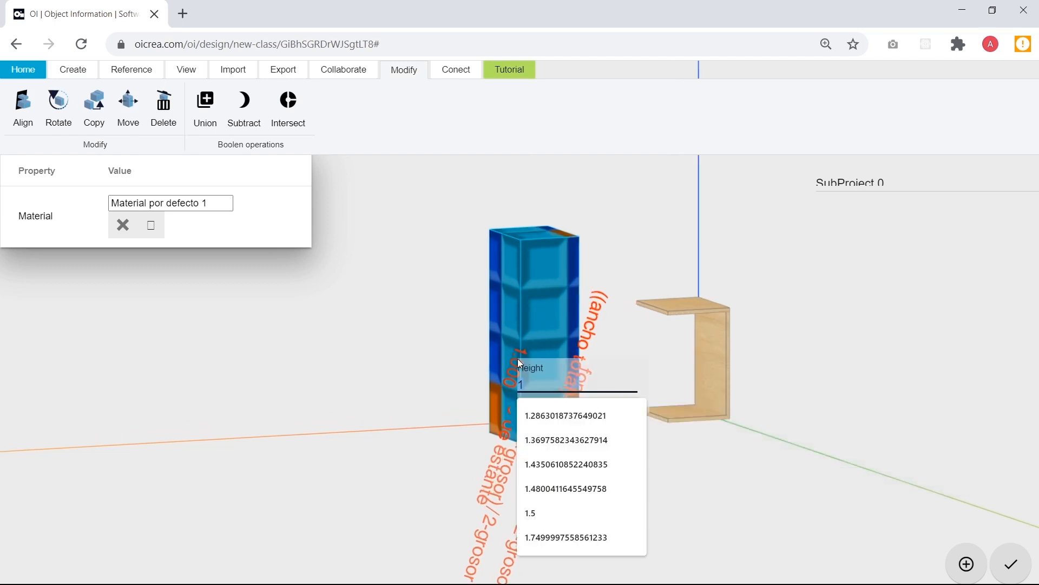
type("grosor")
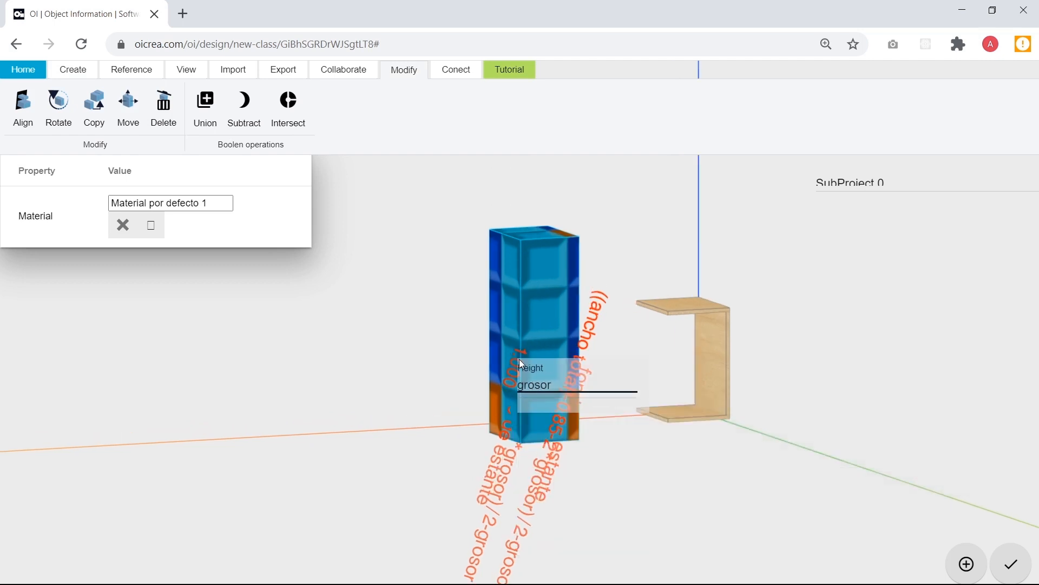
key("Return")
left_click(597, 368)
Assign the Secundario material to the new thin shelf and deselect it.
left_click_drag(597, 368, 599, 480)
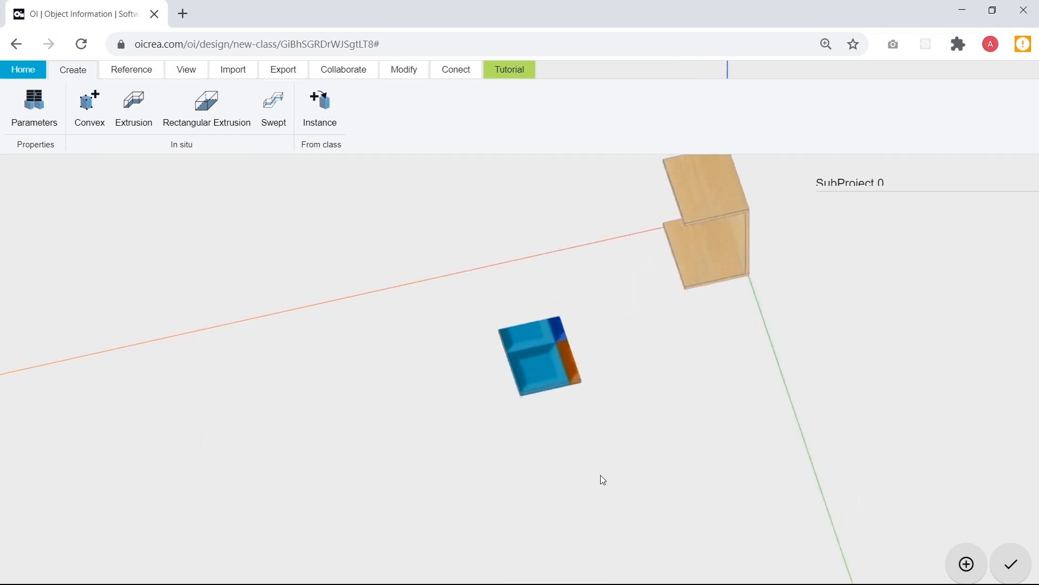
left_click(537, 348)
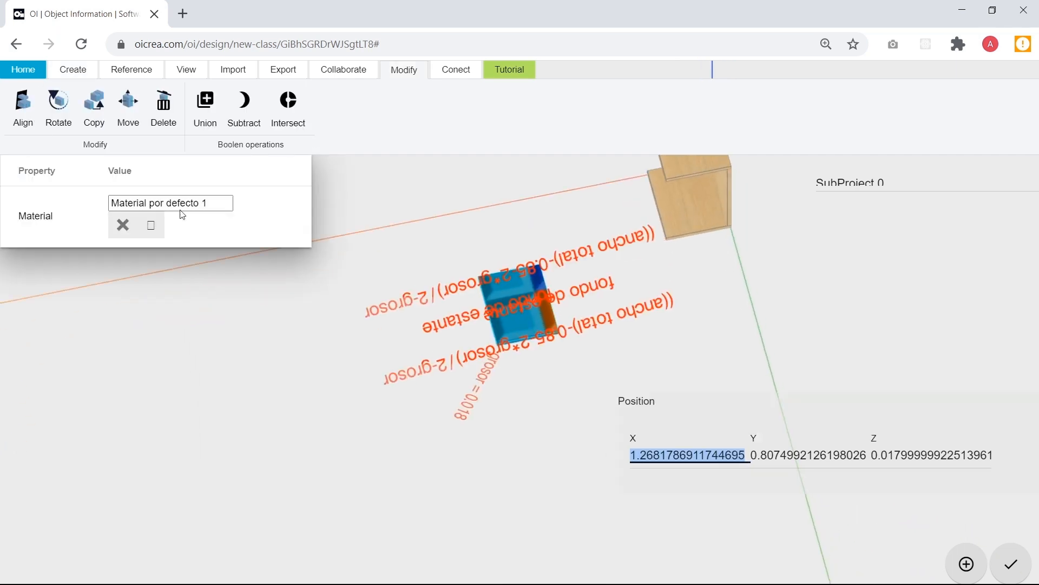
left_click(207, 203)
key("ctrl+a")
type("Sec")
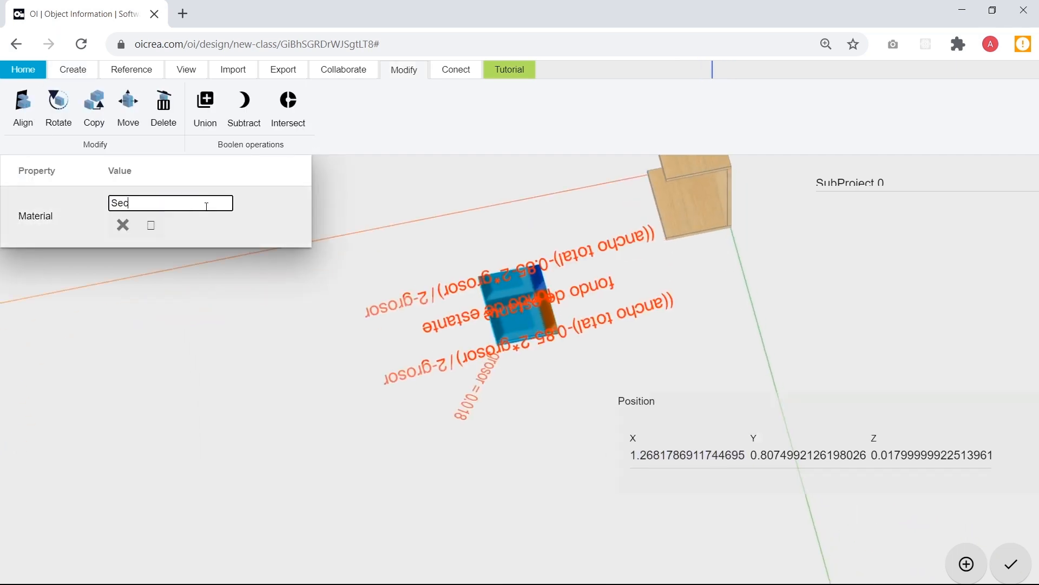
type("undario")
key("Return")
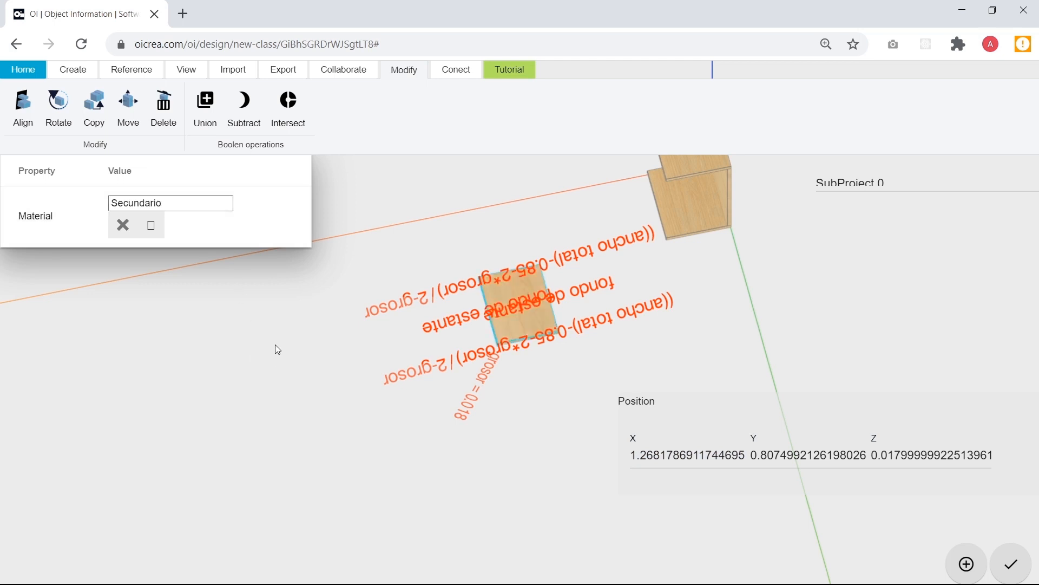
left_click(261, 369)
Set the new shelf's X, Y and Z position to 0 and check its placement relative to the side panel.
scroll(467, 429, "down", 3)
left_click_drag(467, 429, 522, 336)
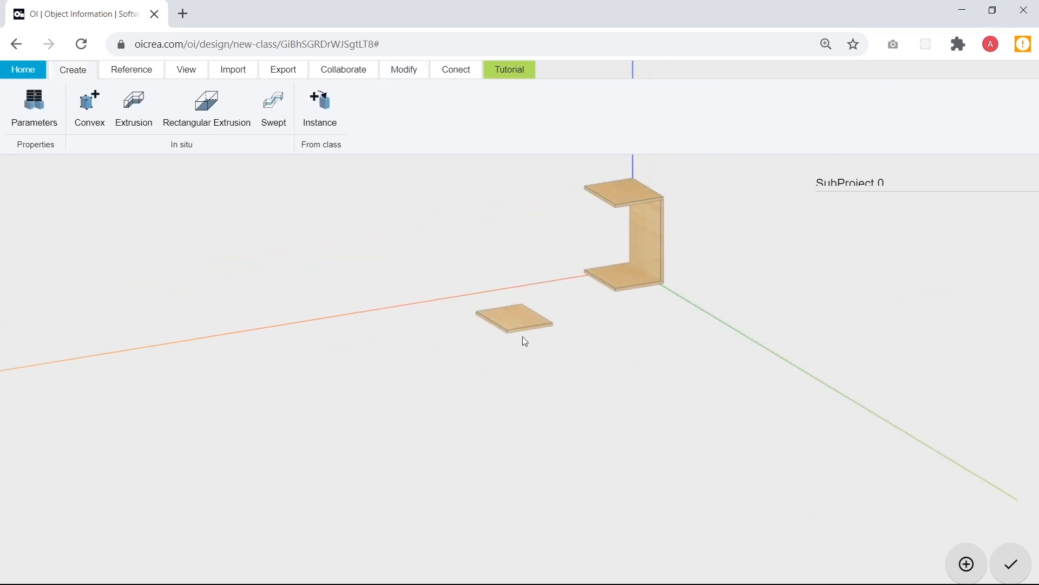
left_click(524, 330)
type("0")
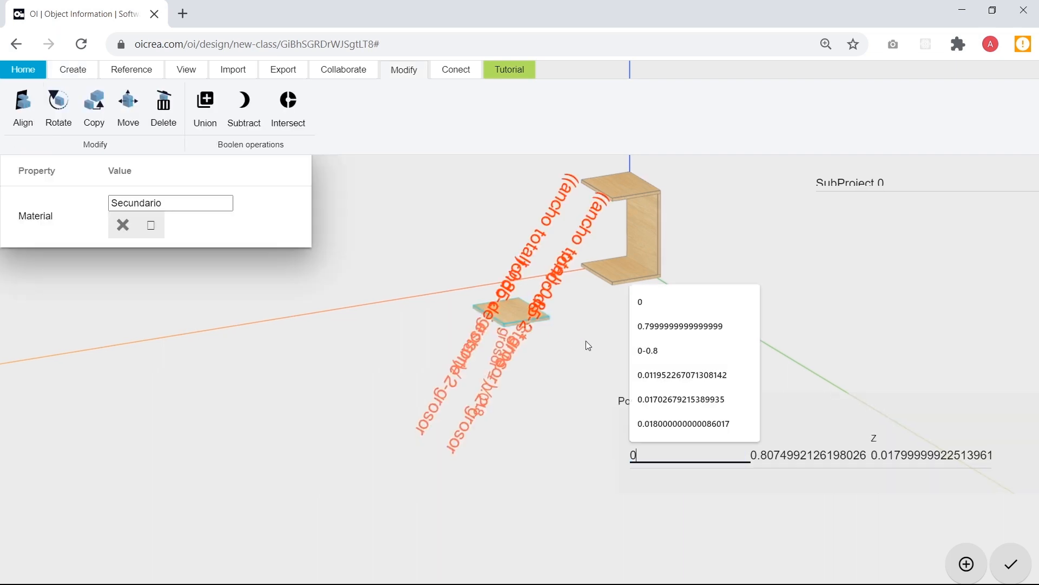
key("Tab")
type("0")
key("Tab")
type("0")
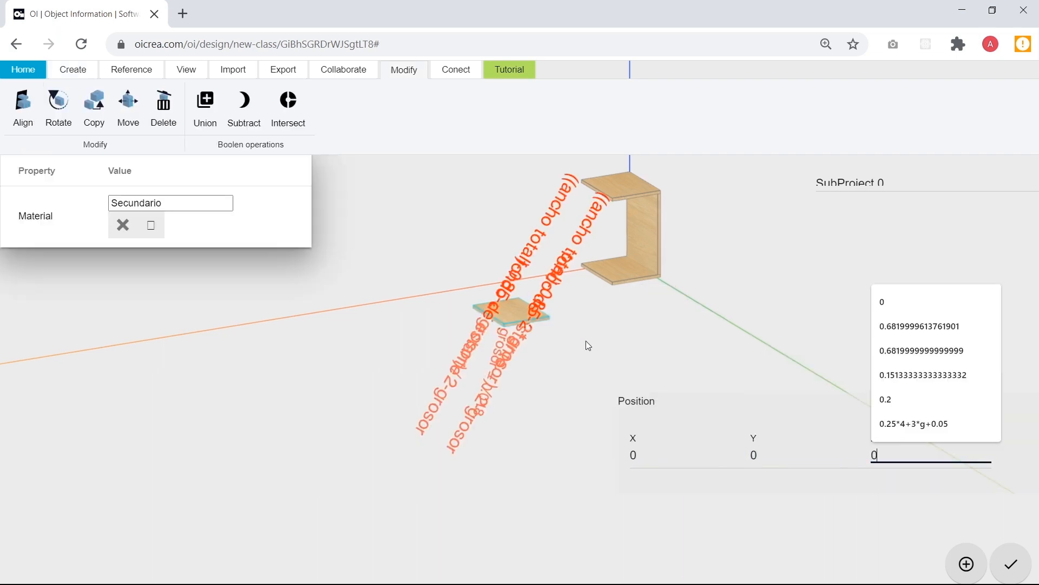
left_click(470, 324)
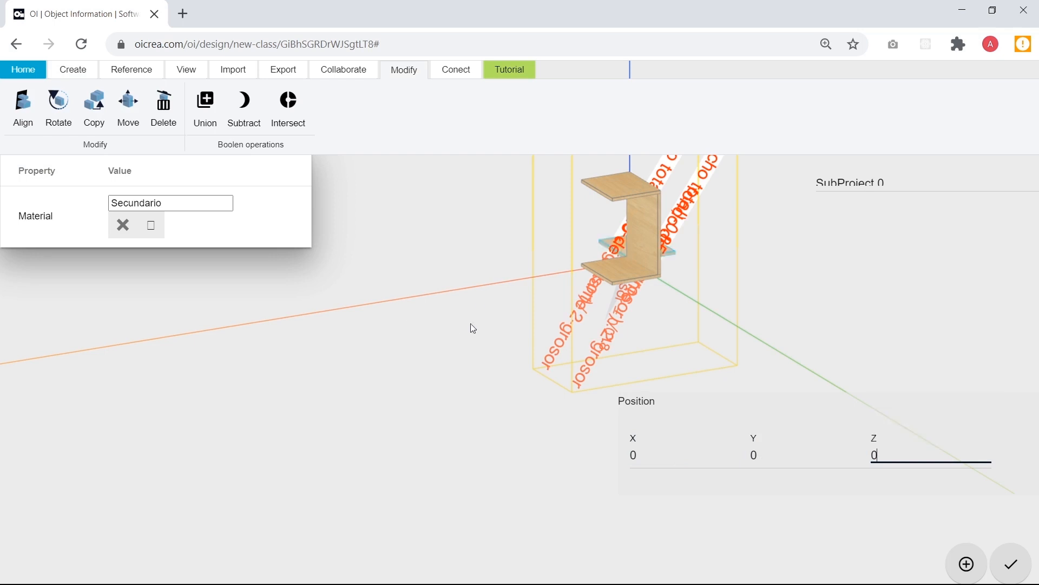
left_click_drag(735, 336, 579, 376)
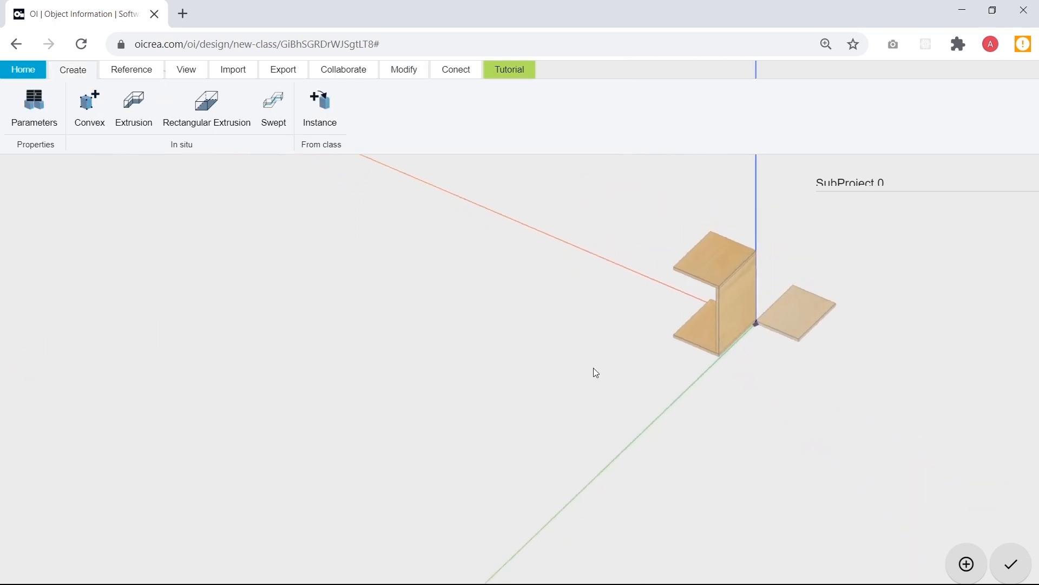
Select the misplaced thin shelf outside the side panel and delete it.
left_click(811, 319)
left_click_drag(387, 417, 621, 453)
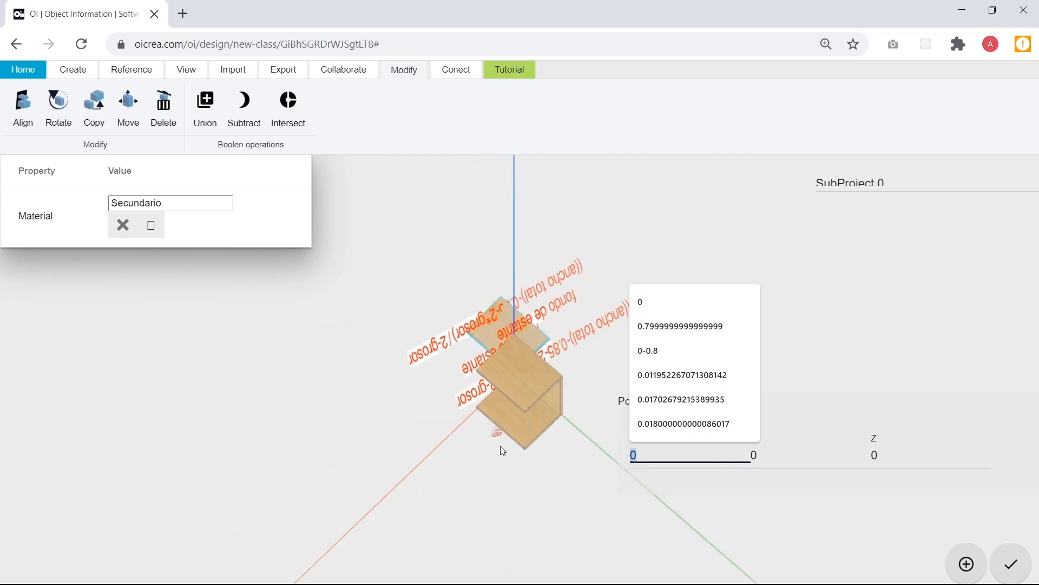
left_click(589, 349)
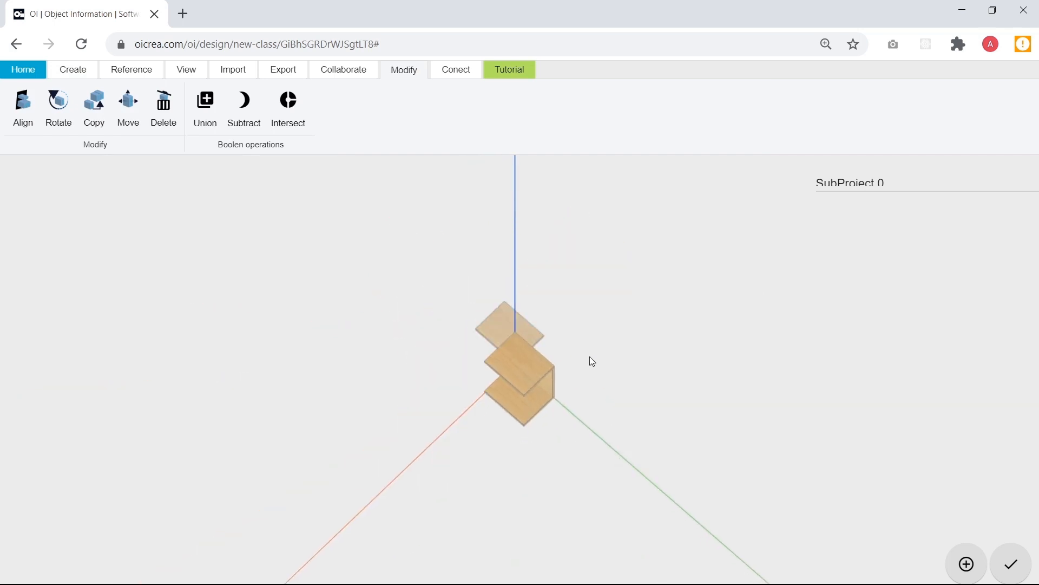
left_click_drag(571, 371, 487, 356)
left_click(497, 346)
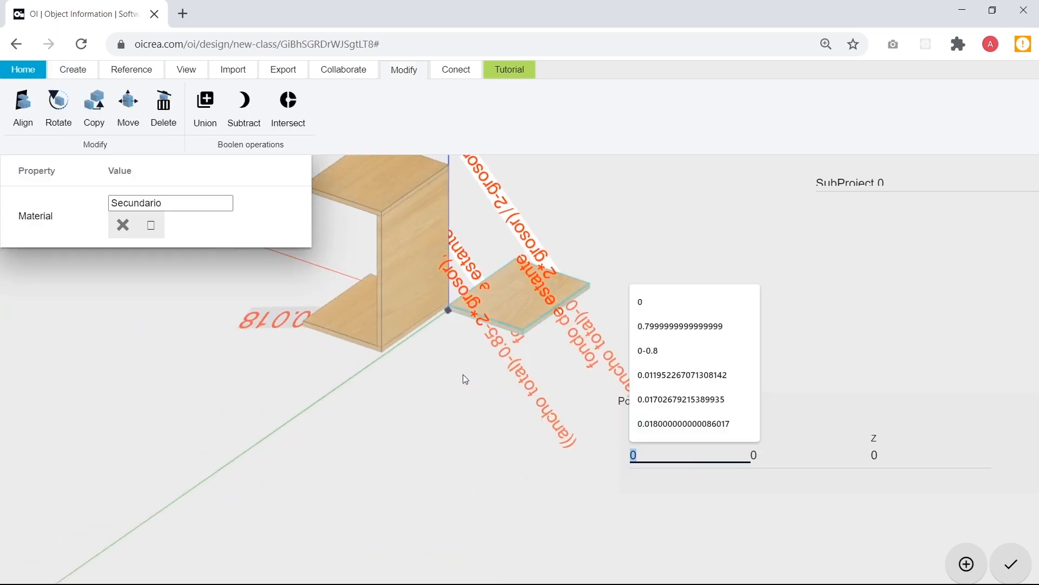
left_click(164, 120)
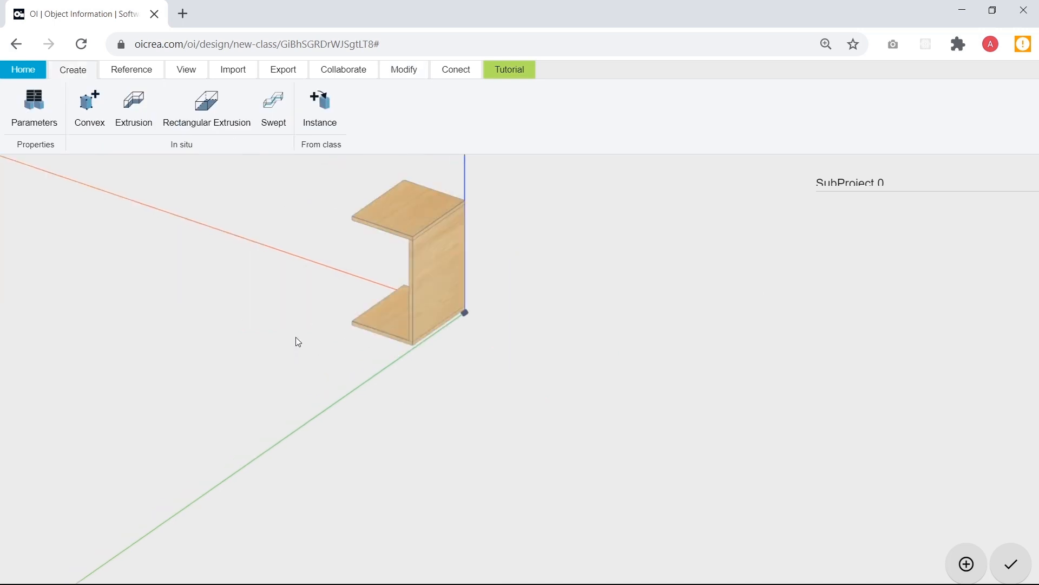
Start a rectangular extrusion in front of the shelves and set its first base side to ((ancho total)-0.85-2*grosor)/2-grosor.
left_click_drag(371, 380, 387, 436)
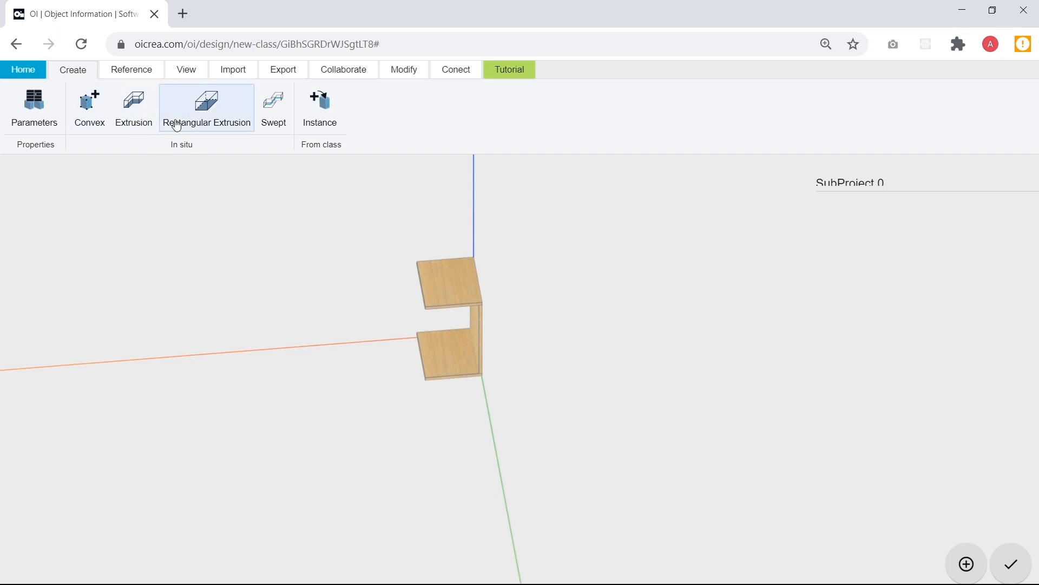
left_click(200, 124)
left_click(328, 382)
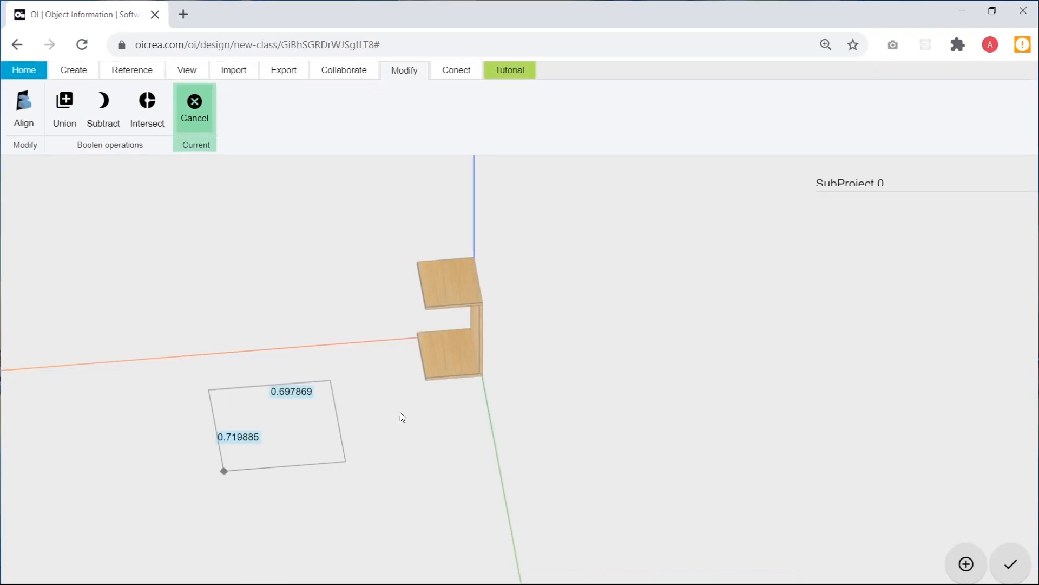
type("Tab")
key("BackSpace")
key("BackSpace")
key("BackSpace")
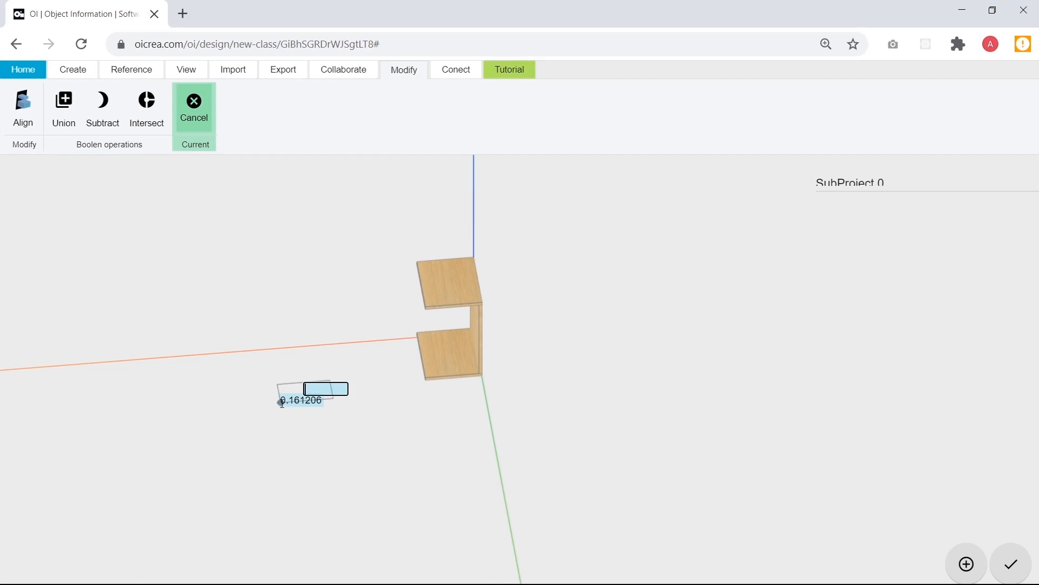
type("/2-grosor")
key("Tab")
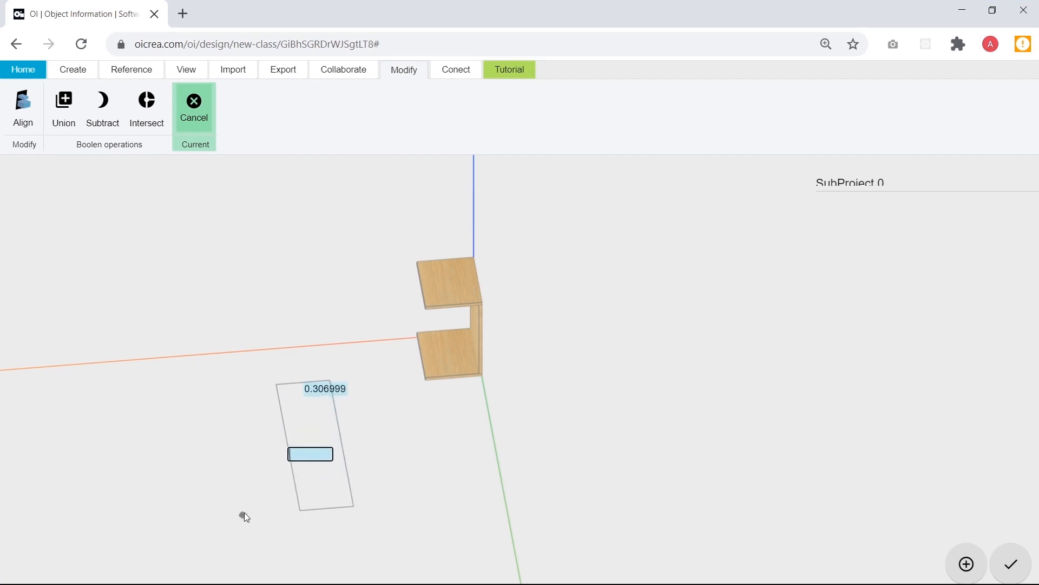
Copy Pieza 3's L2 value, fondo de estante, from the desk drawing and use it as the second base side to complete the block.
key("alt+Tab")
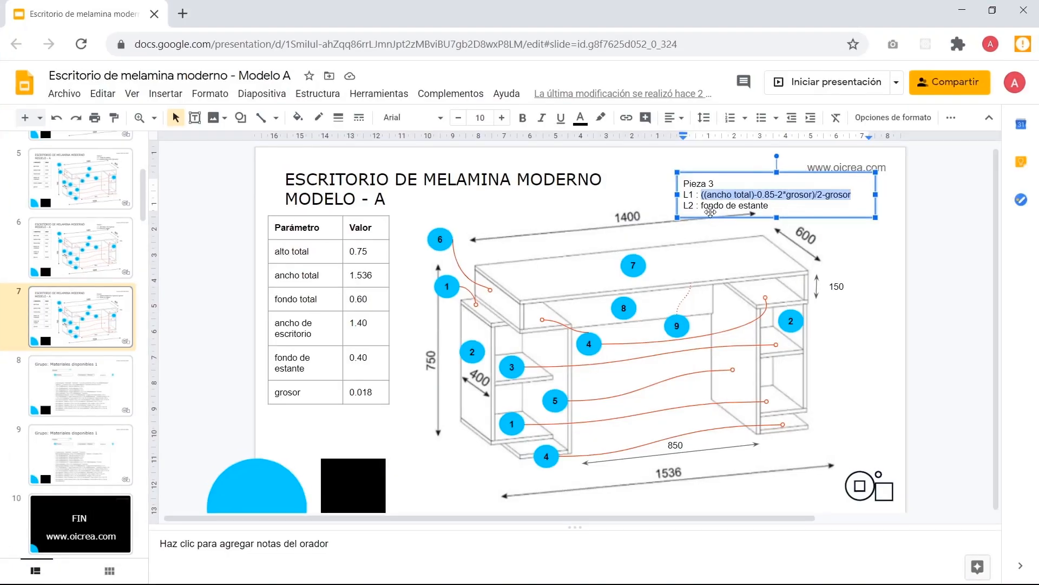
left_click_drag(798, 198, 770, 204)
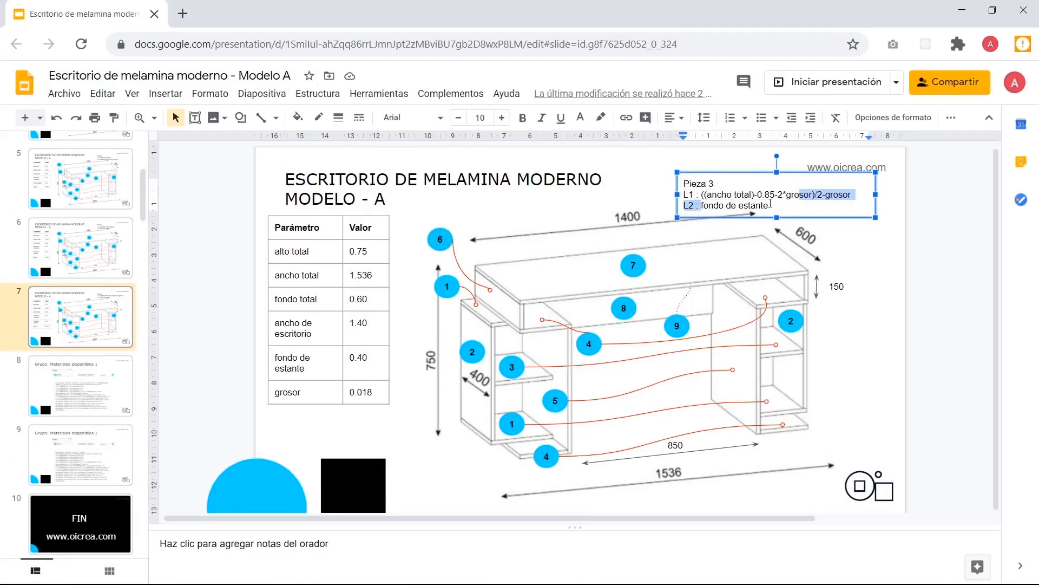
left_click_drag(701, 205, 773, 206)
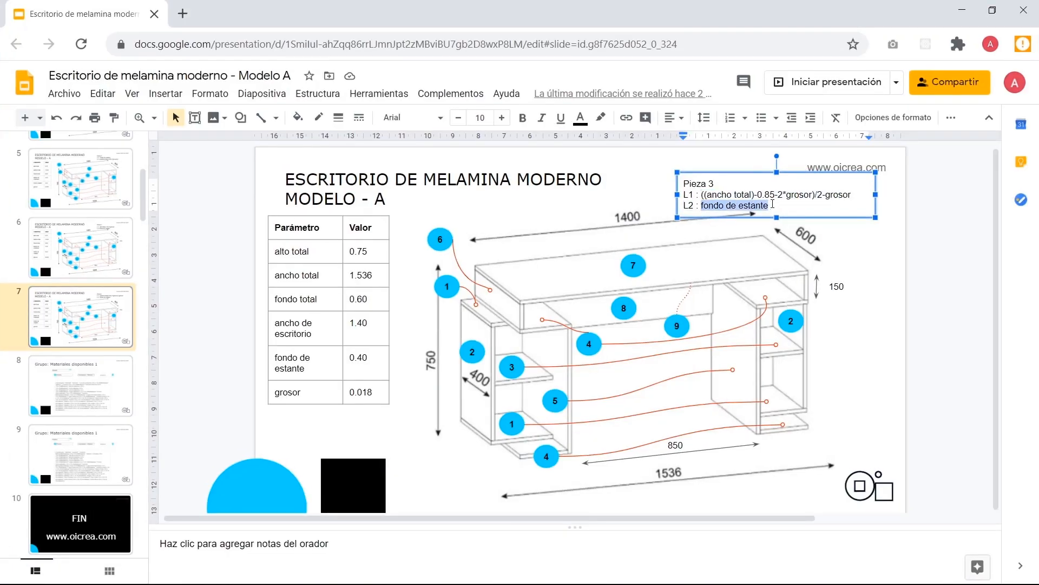
key("alt+Tab")
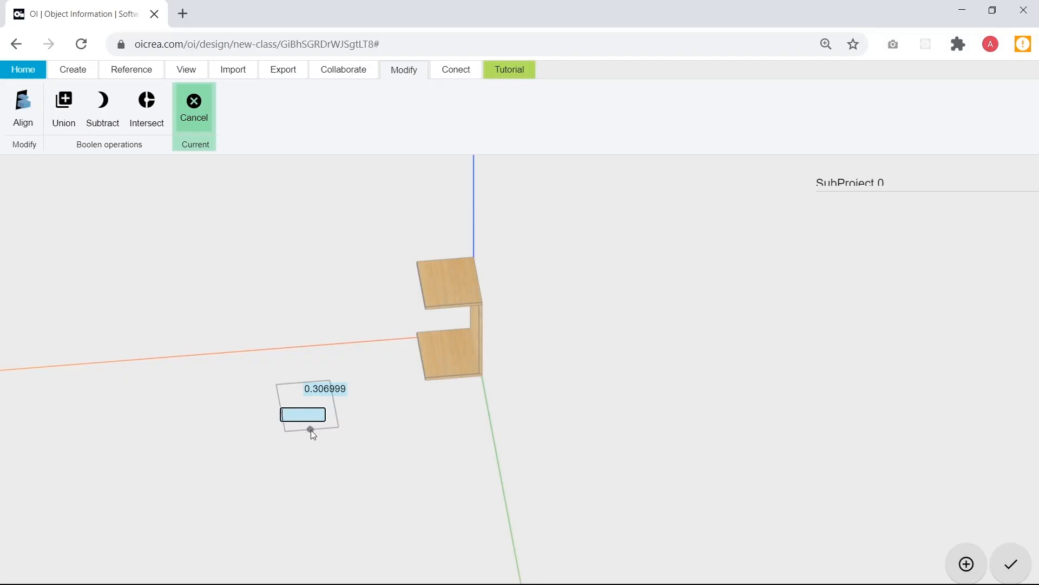
key("Return")
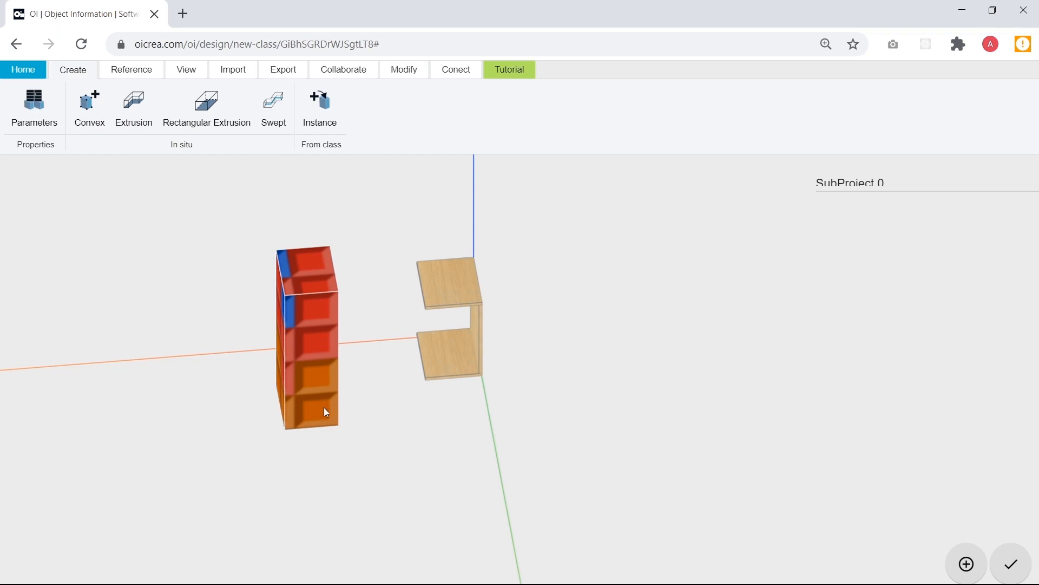
Set the new block's extrusion height to grosor.
left_click(323, 407)
left_click(514, 381)
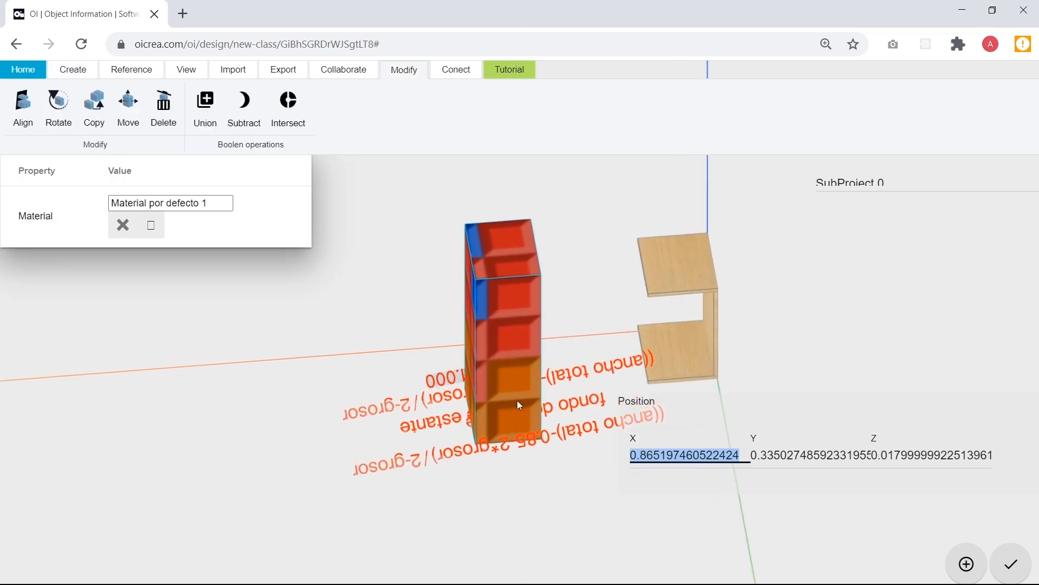
left_click_drag(501, 411, 579, 400)
left_click(469, 395)
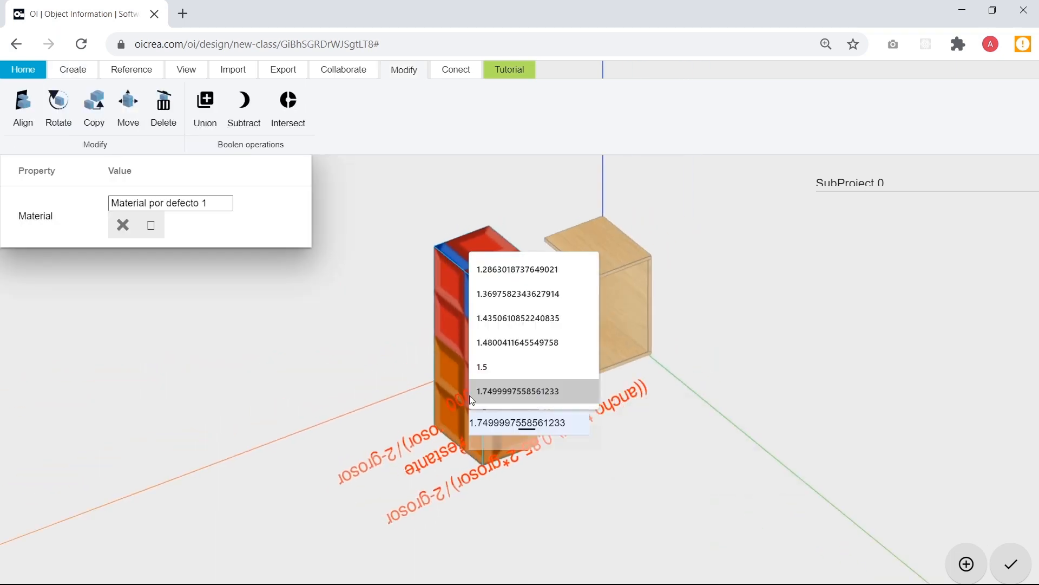
type("1")
left_click(455, 402)
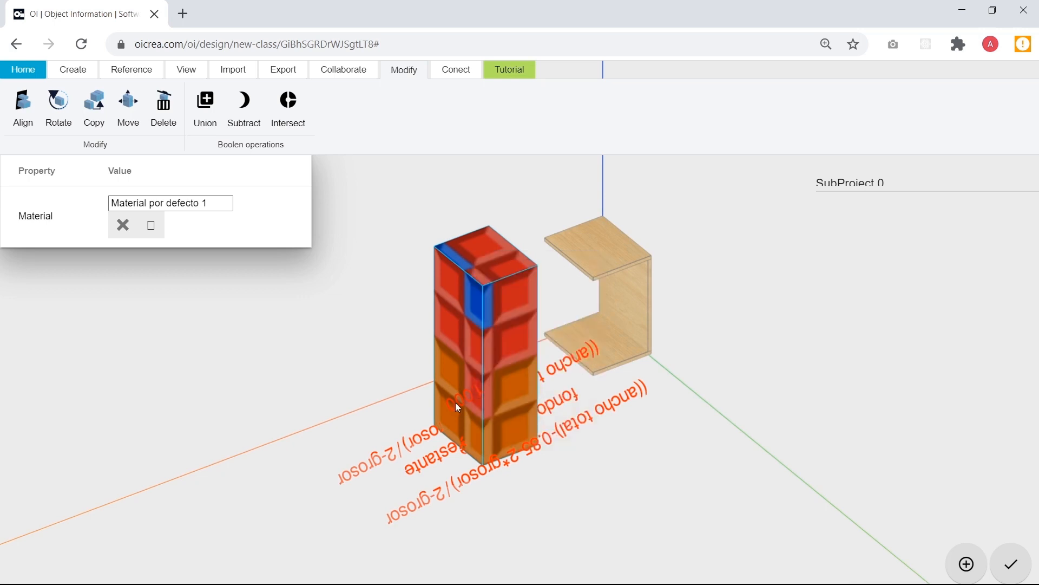
key("BackSpace")
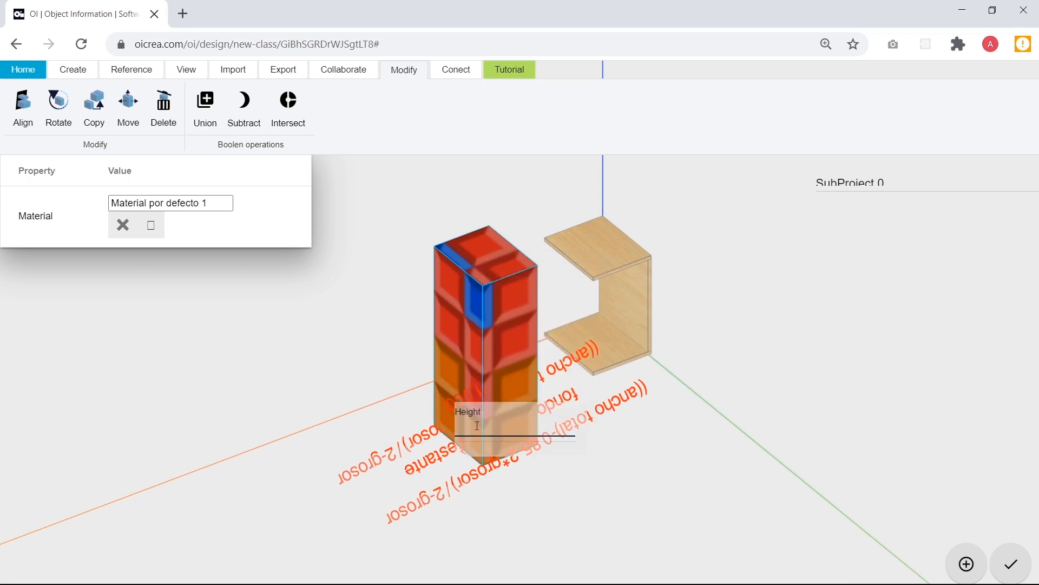
type("grosor")
key("Return")
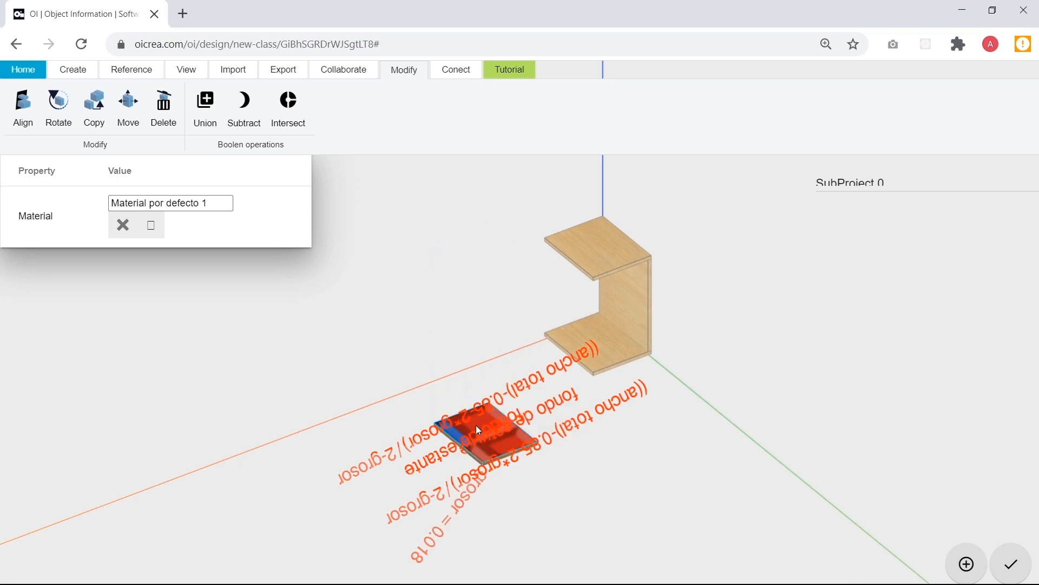
Assign the Secundario material to the new thin shelf and clear the selection.
triple_click(215, 204)
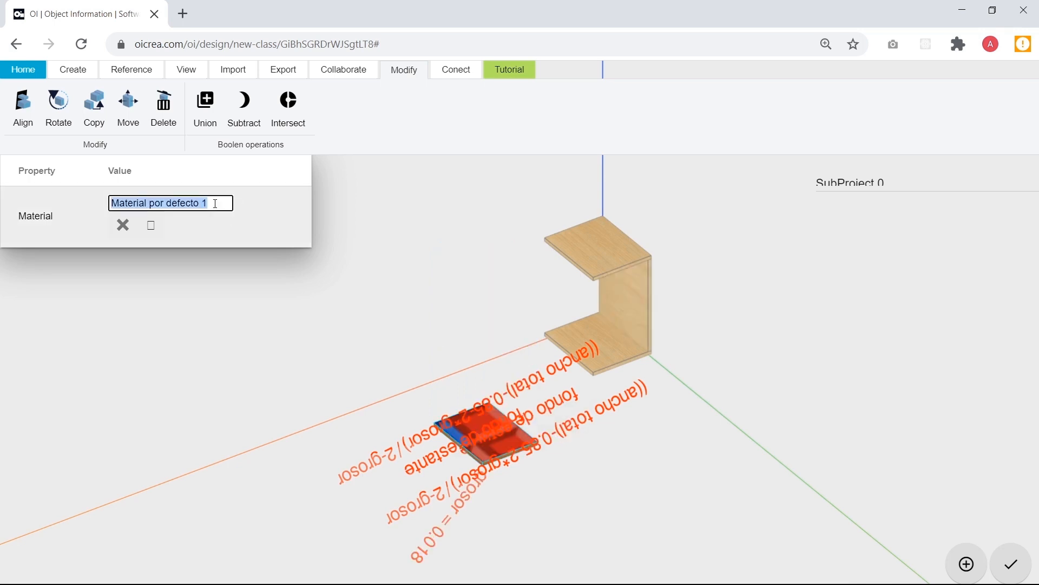
type("Primar")
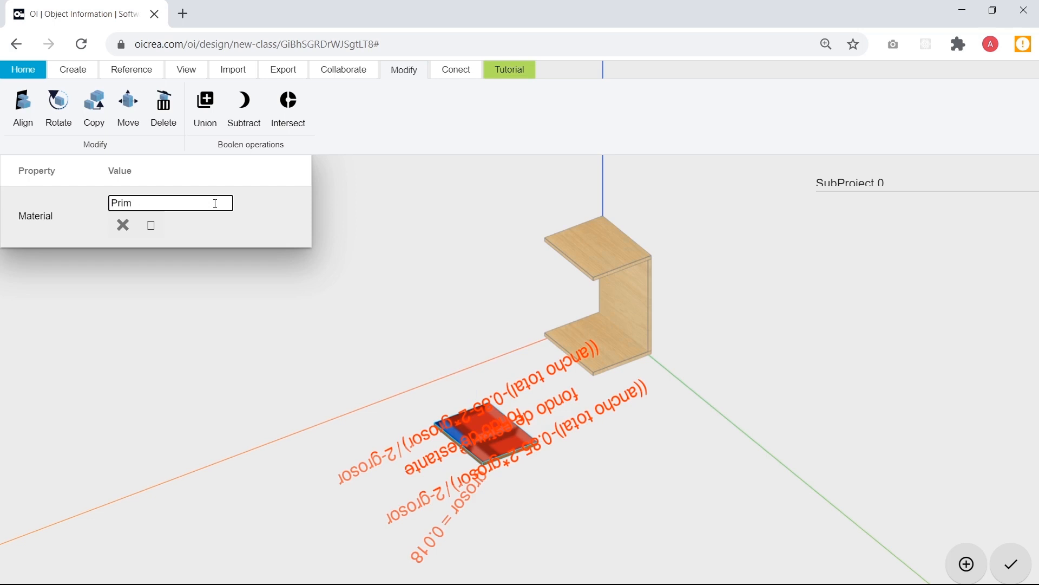
key("BackSpace")
key("BackSpace")
key("BackSpace")
key("BackSpace")
type("Secundario")
key("Return")
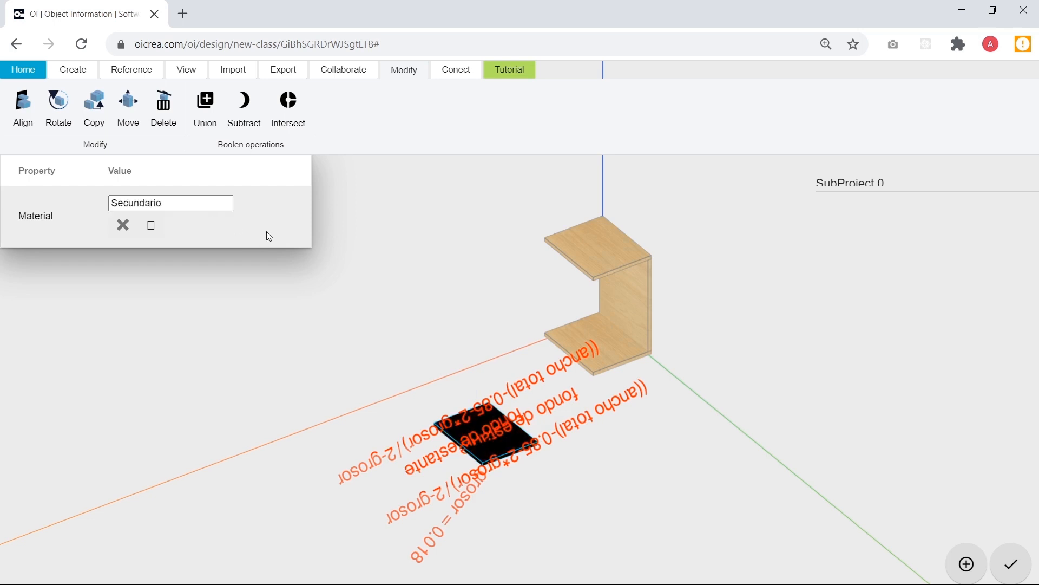
left_click(602, 465)
Set the new Secundario shelf's X, Y and Z position to 0.
left_click(492, 353)
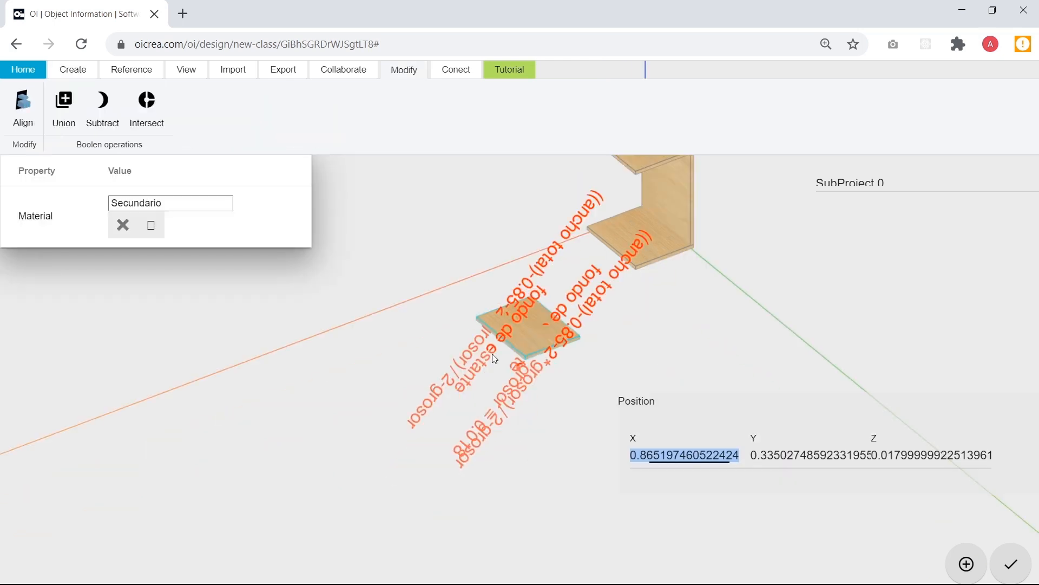
type("0")
key("Tab")
type("0")
key("Tab")
type("0")
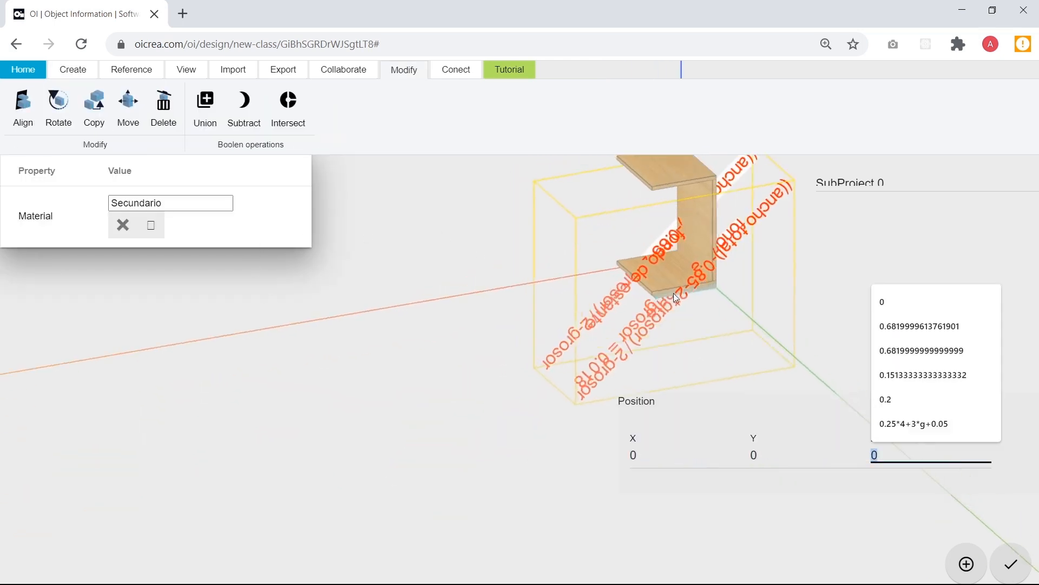
Set the new shelf's Z position to alto total/2.
left_click(885, 457)
key("BackSpace")
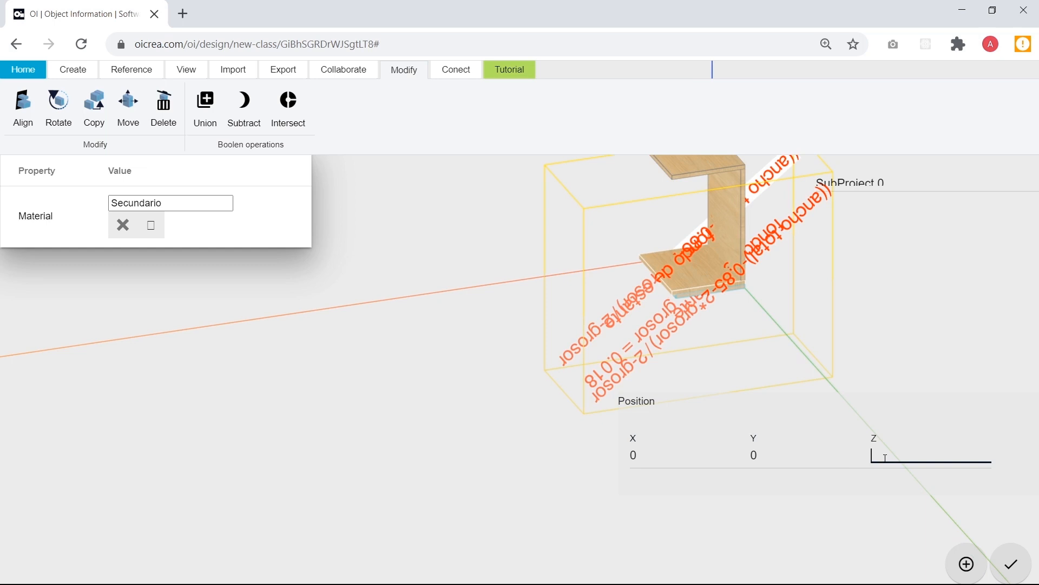
type("alto total/2")
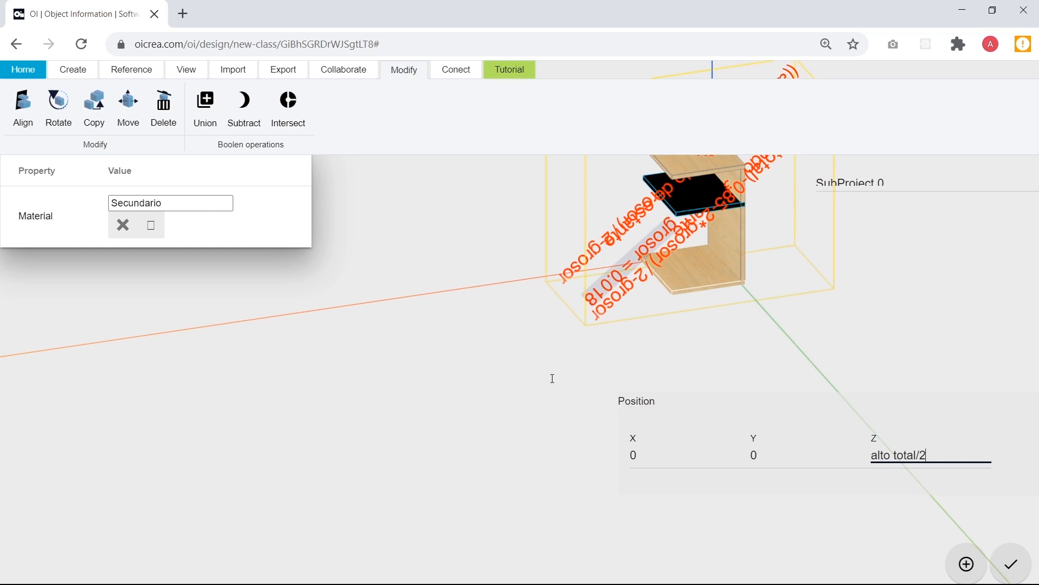
key("Return")
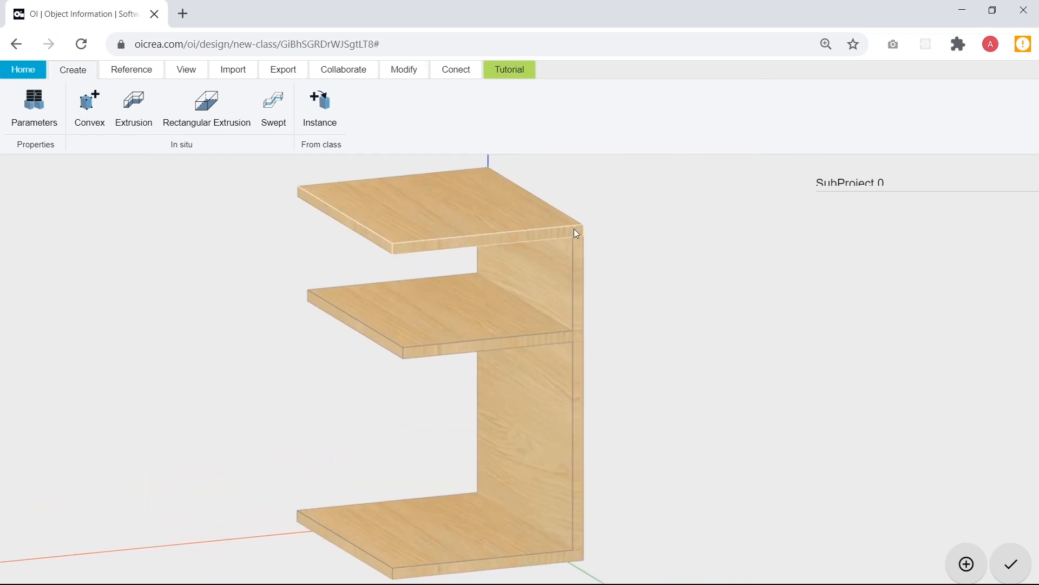
Copy the side panel's length formula and set the middle shelf's Z position to (alto total-0.15-5*grosor)/2.
left_click(566, 274)
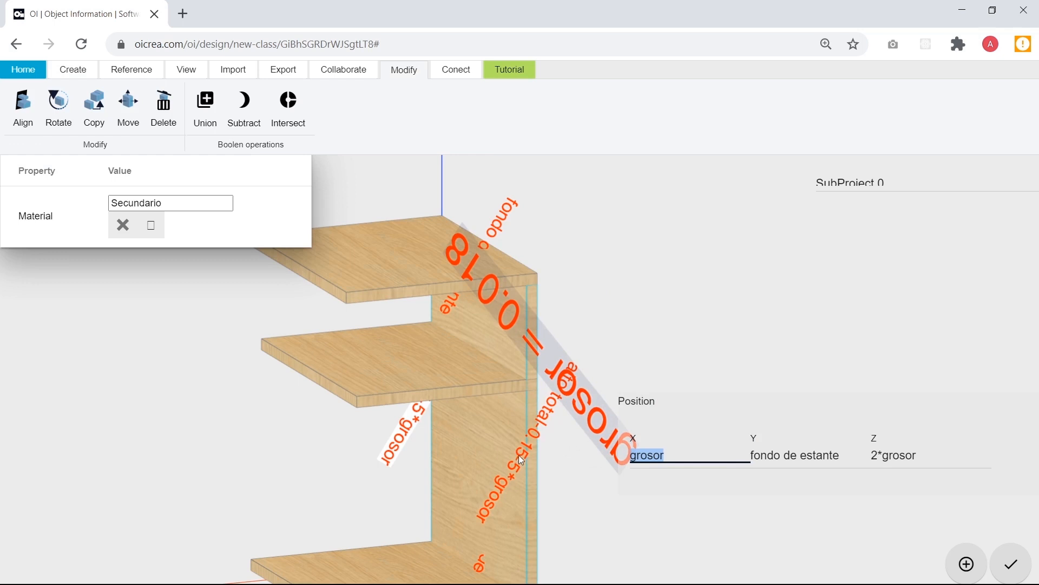
left_click(546, 427)
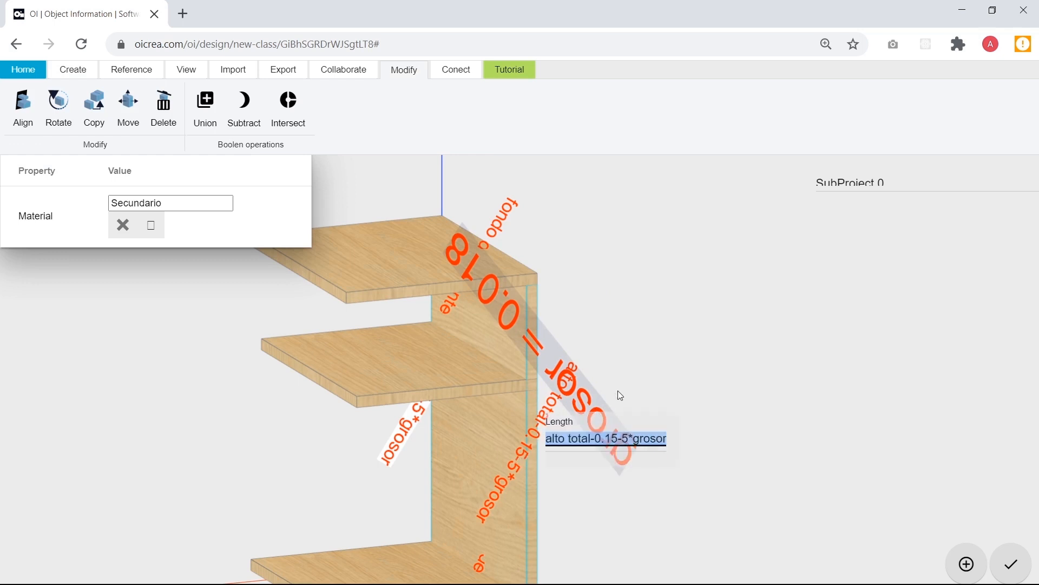
left_click(411, 375)
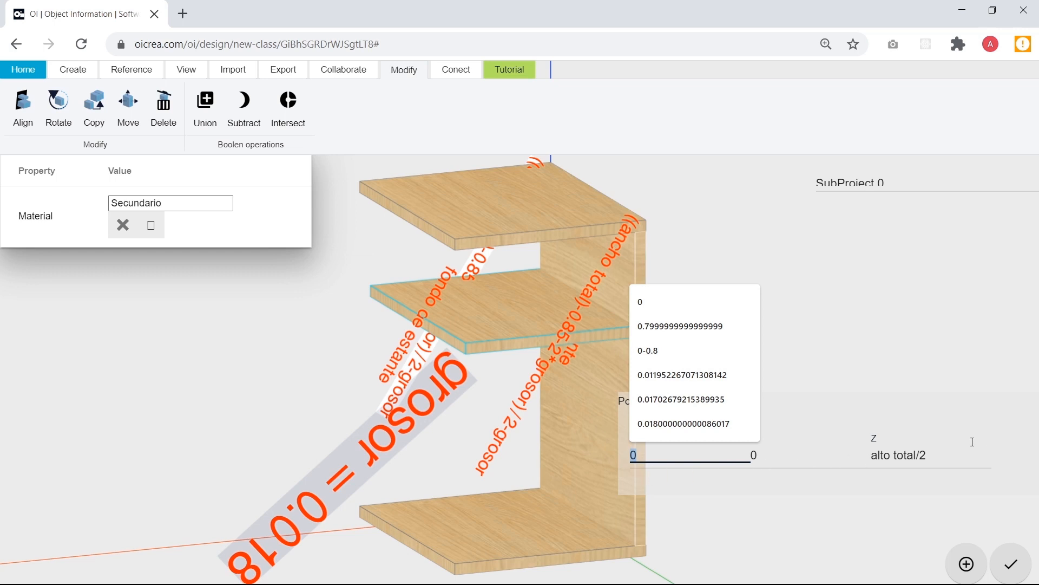
left_click(951, 454)
type("alto total-0.15-5*grosor")
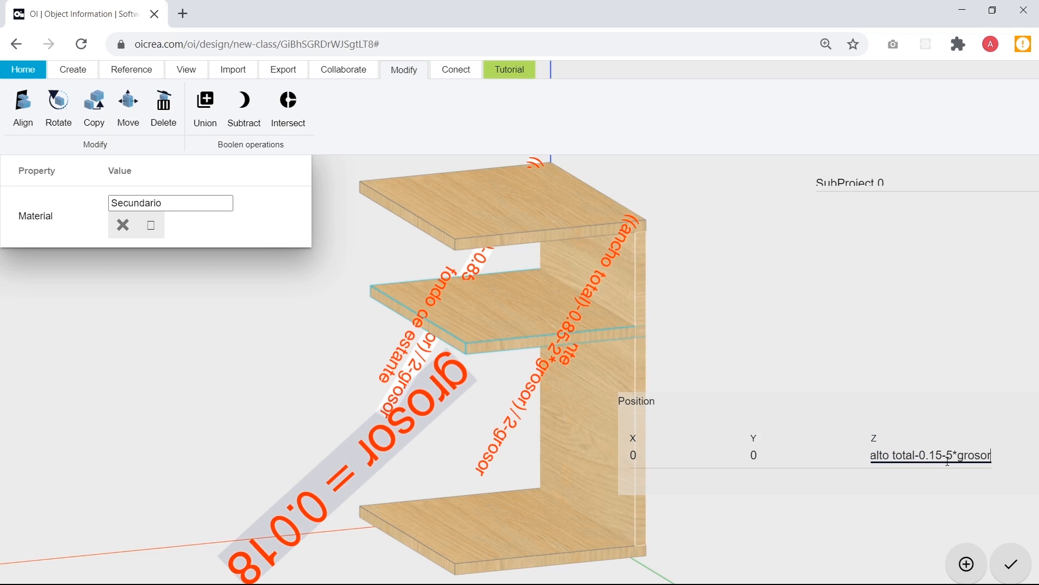
type(")/2")
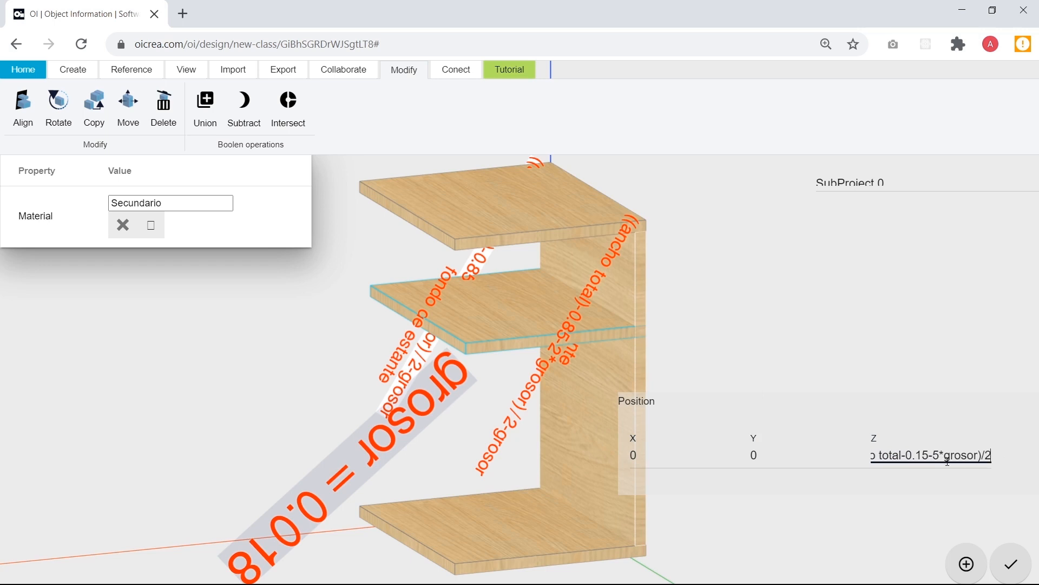
key("Home")
type("(")
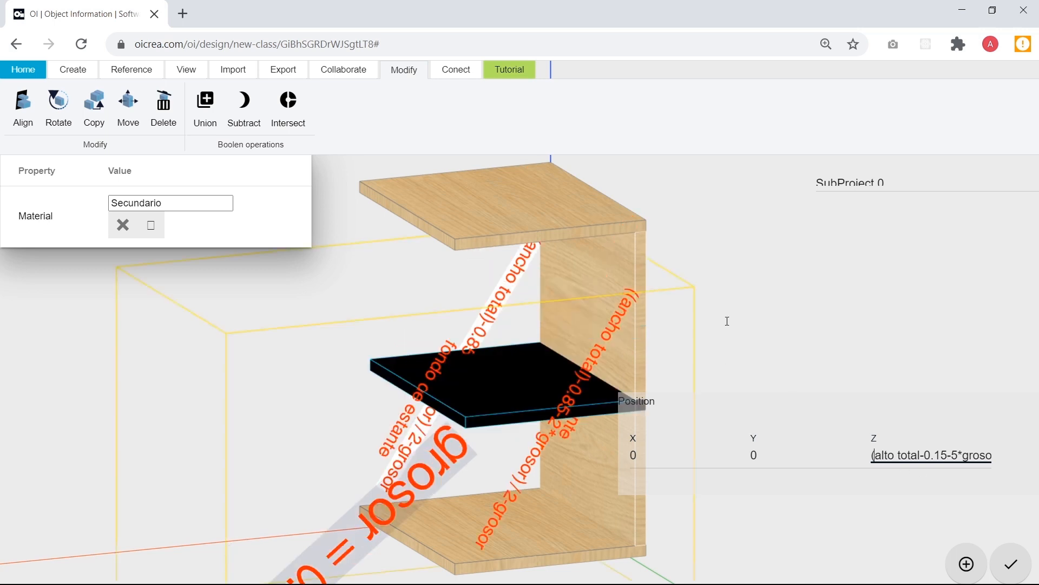
left_click(727, 321)
Set the middle shelf's X position to grosor and clear the selection.
left_click_drag(742, 322, 712, 480)
scroll(575, 423, "up", 3)
left_click(520, 450)
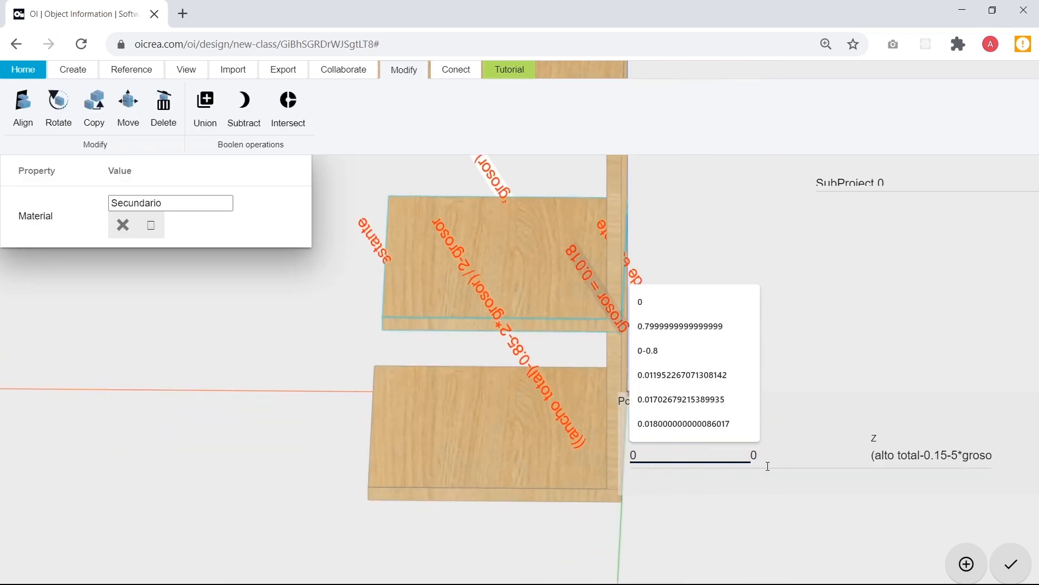
key("BackSpace")
type("grosor")
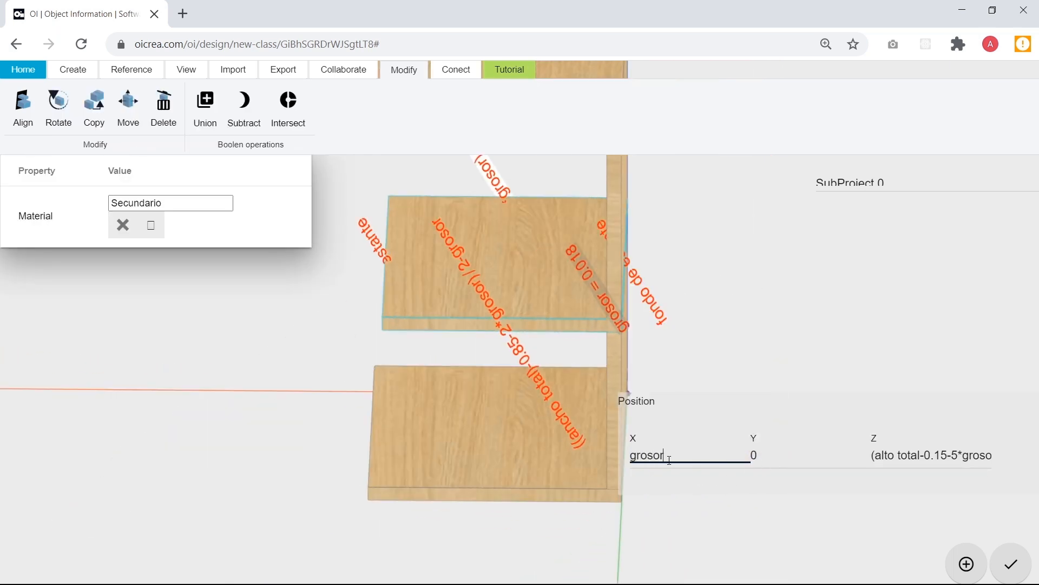
left_click(157, 397)
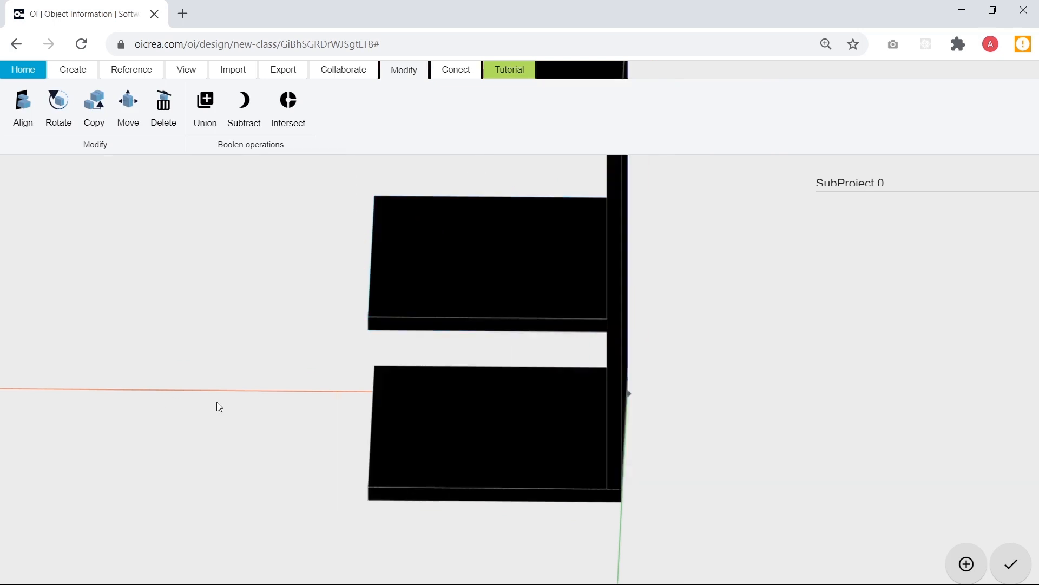
left_click_drag(217, 401, 492, 200)
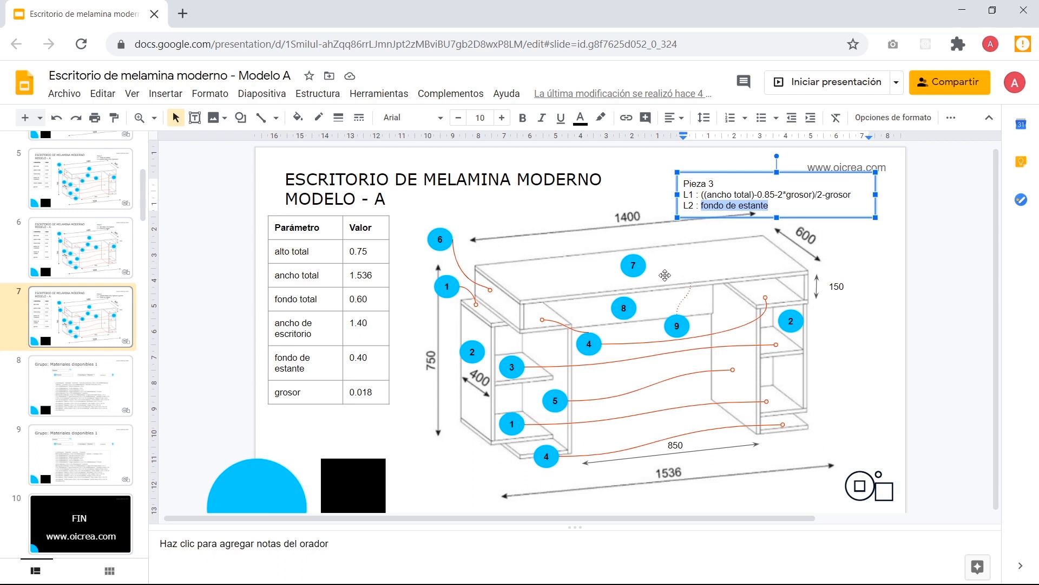
left_click(108, 339)
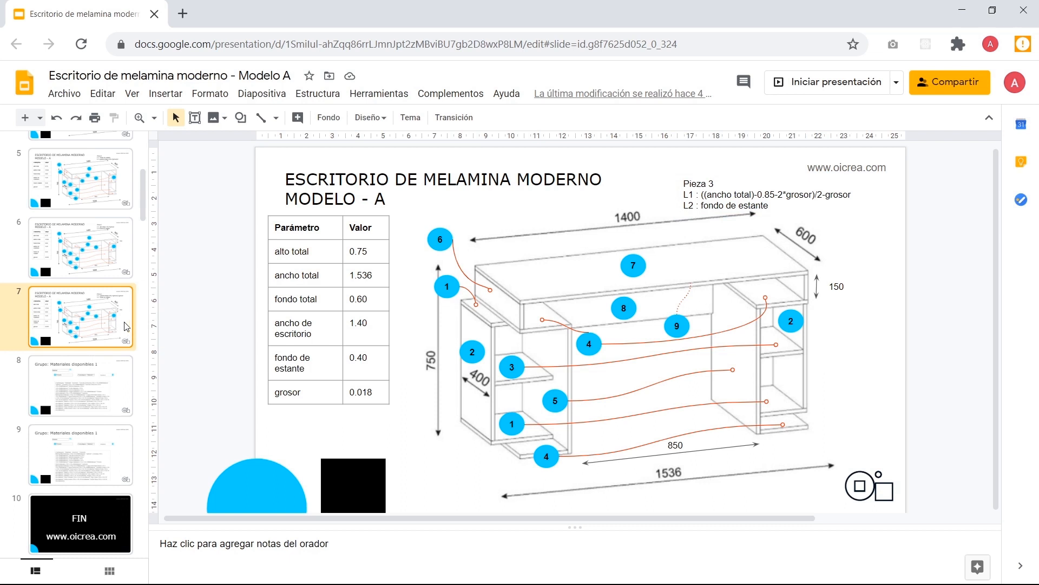
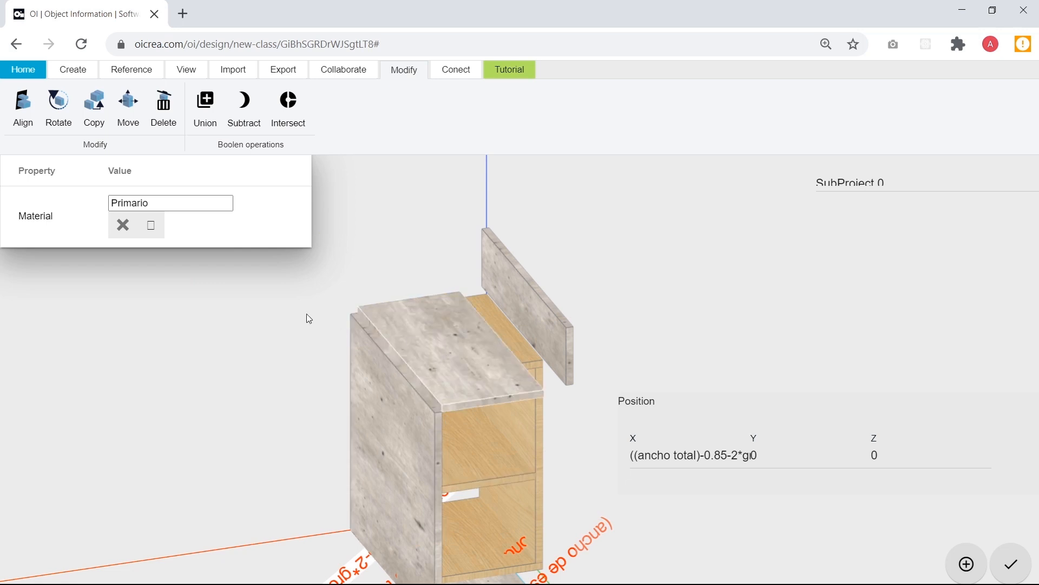
Extend the front edge length of the cabinet's Primario top panel to (ancho de escritorio - 0.85-2*grosor)/2+grosor.
scroll(494, 387, "up", 2)
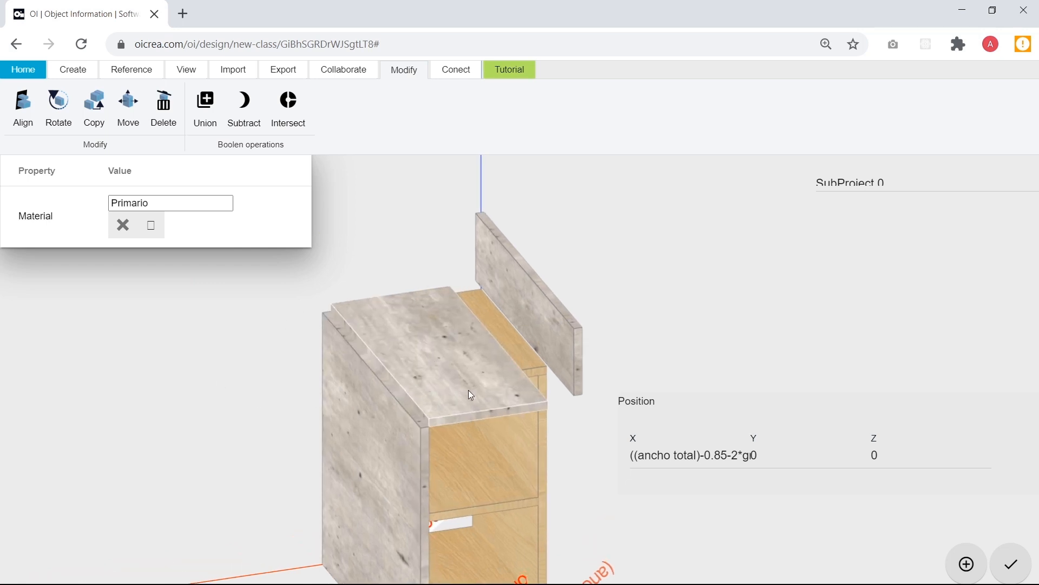
left_click(469, 390)
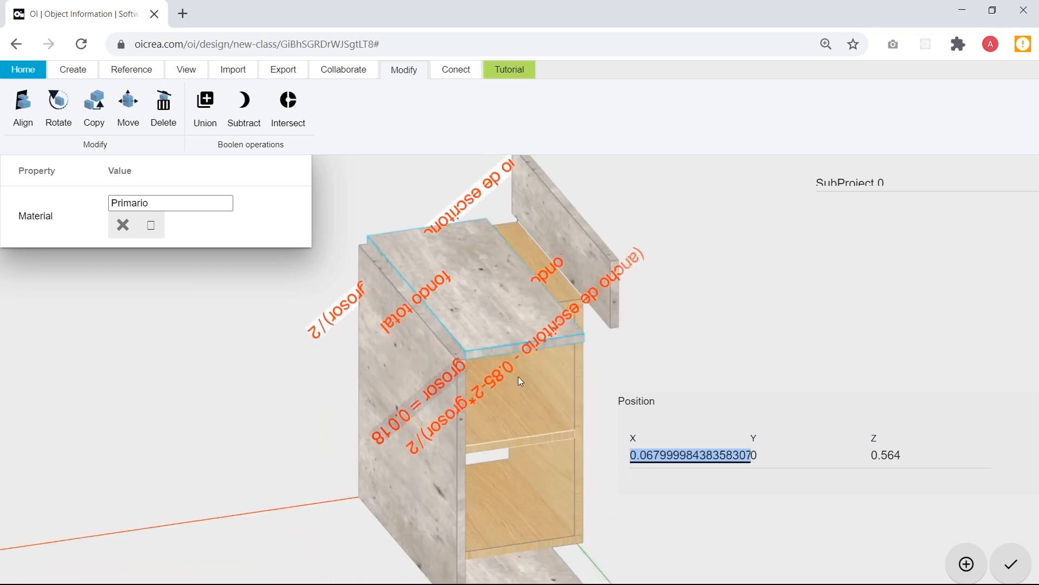
left_click(548, 333)
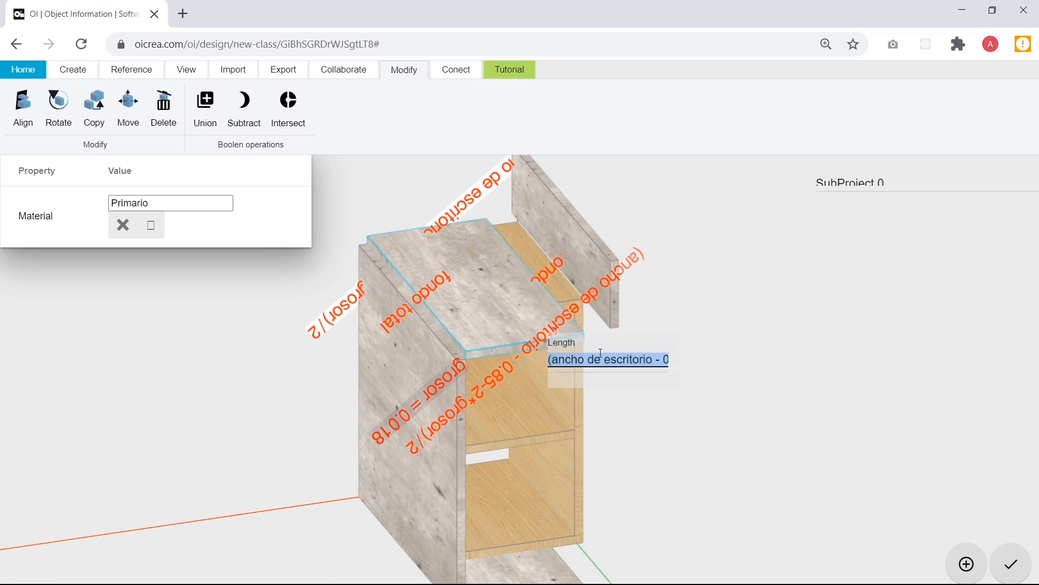
key("End")
type("+grosor")
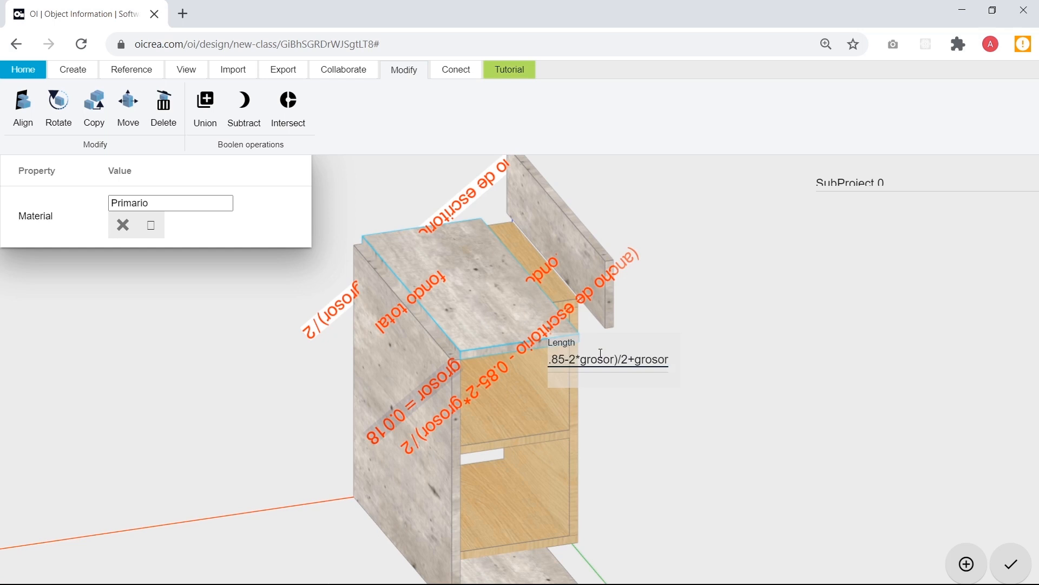
key("Return")
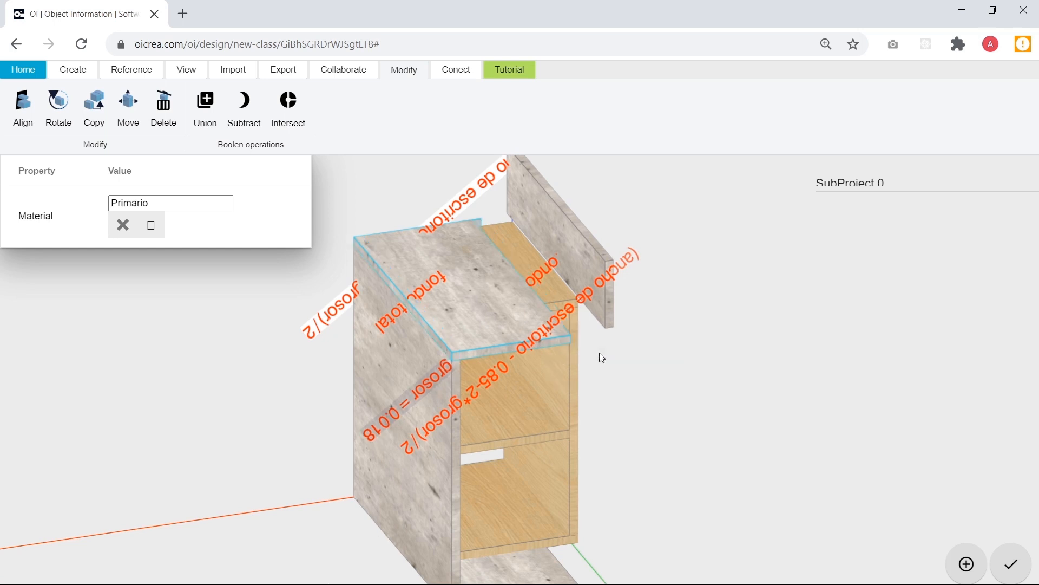
Add +grosor to the top panel's rear edge length formula as well and clear the selection.
left_click(474, 197)
key("Right")
type("+")
type("grosor")
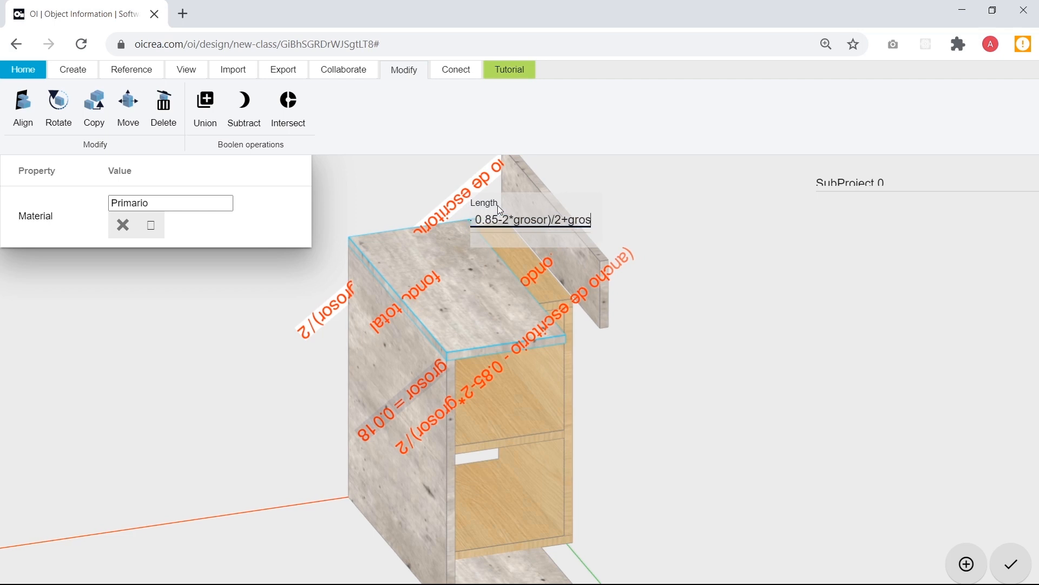
key("Return")
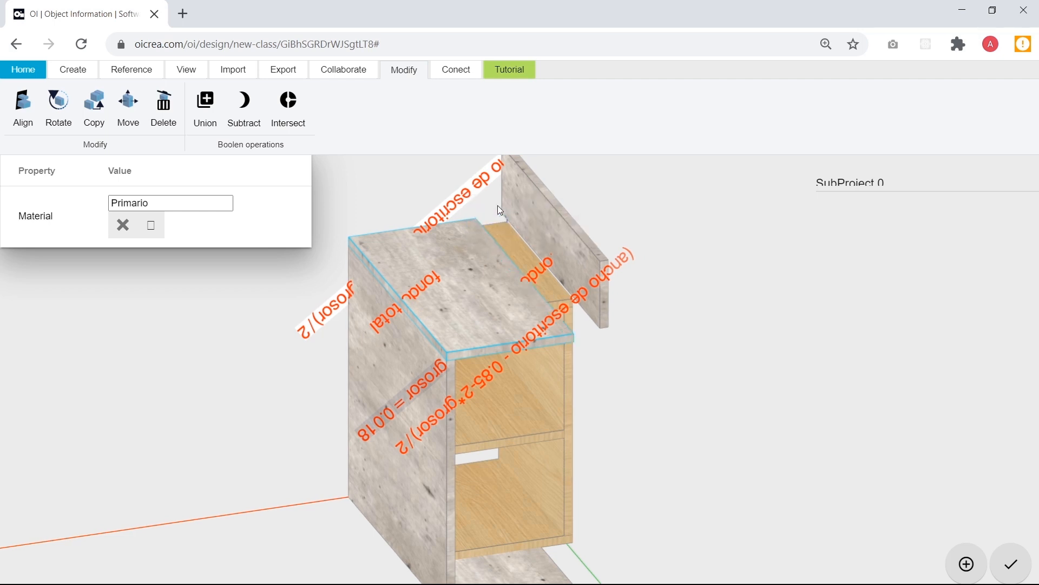
left_click(375, 194)
scroll(478, 313, "down", 5)
left_click_drag(540, 421, 603, 424)
scroll(534, 274, "up", 3)
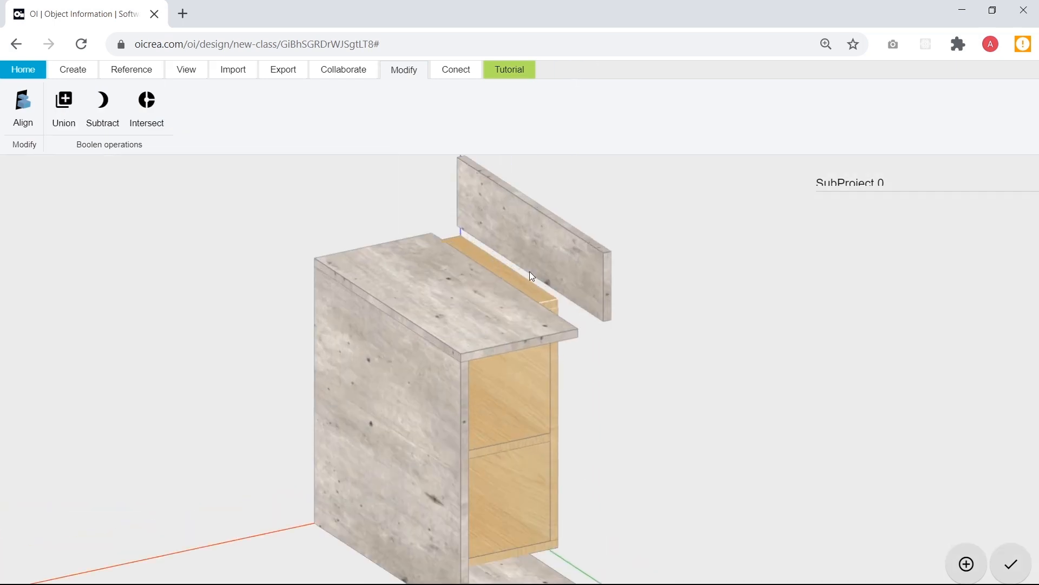
Set the X and Y position of the upright Primario panel above the cabinet to 0.
left_click(583, 262)
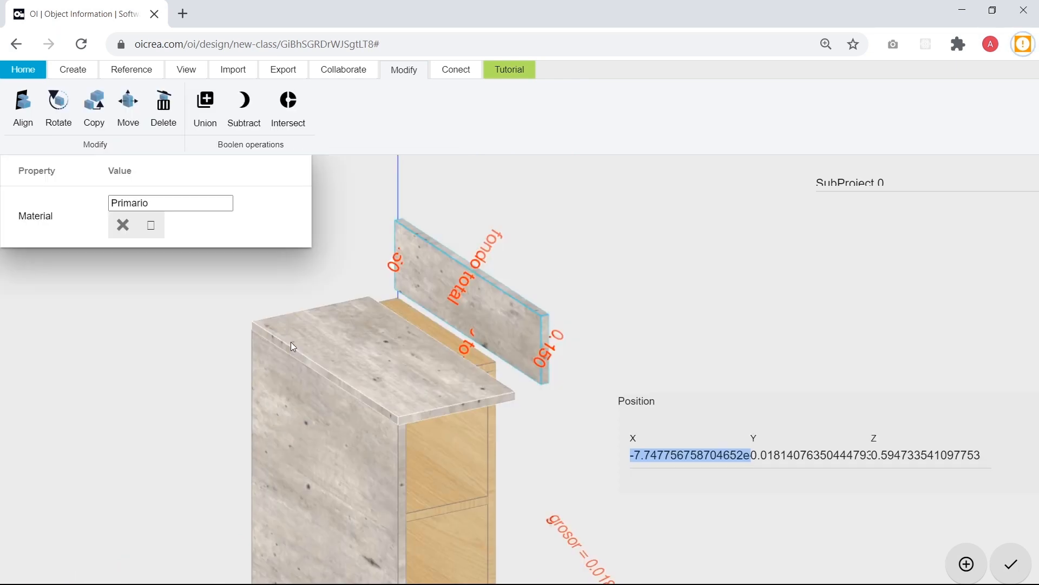
left_click(561, 273)
left_click(497, 313)
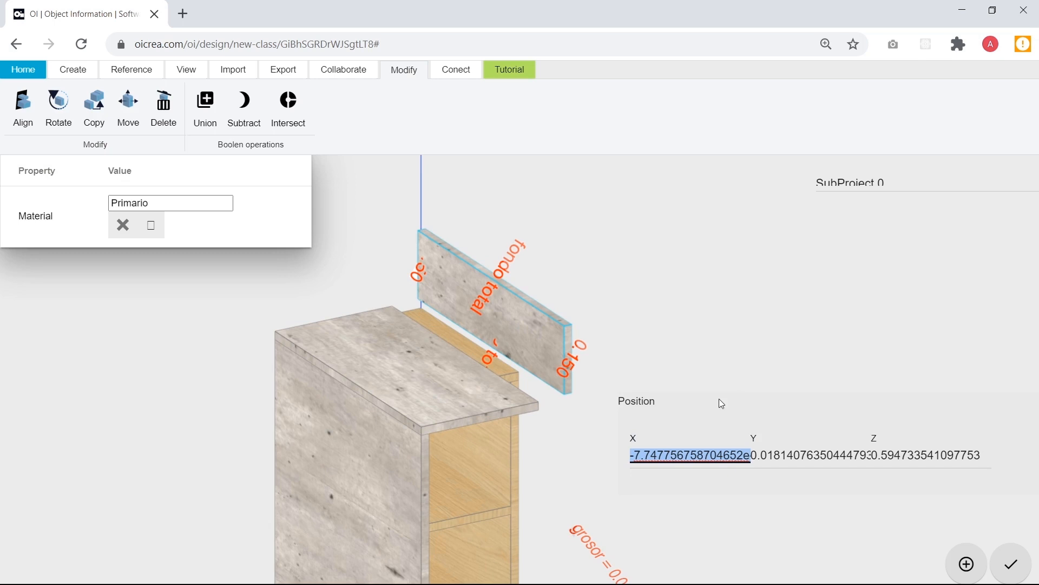
type("0")
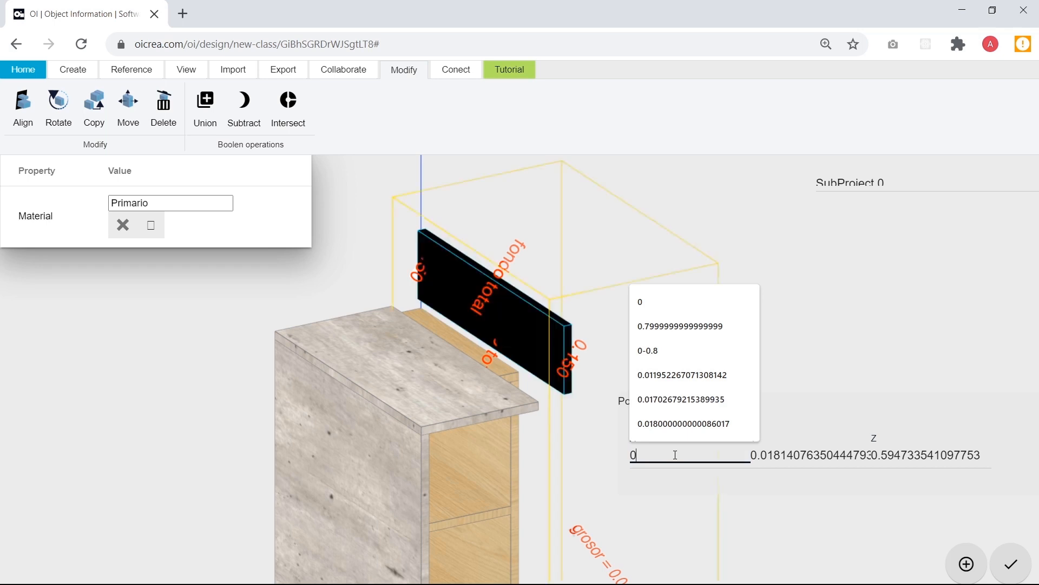
left_click(756, 457)
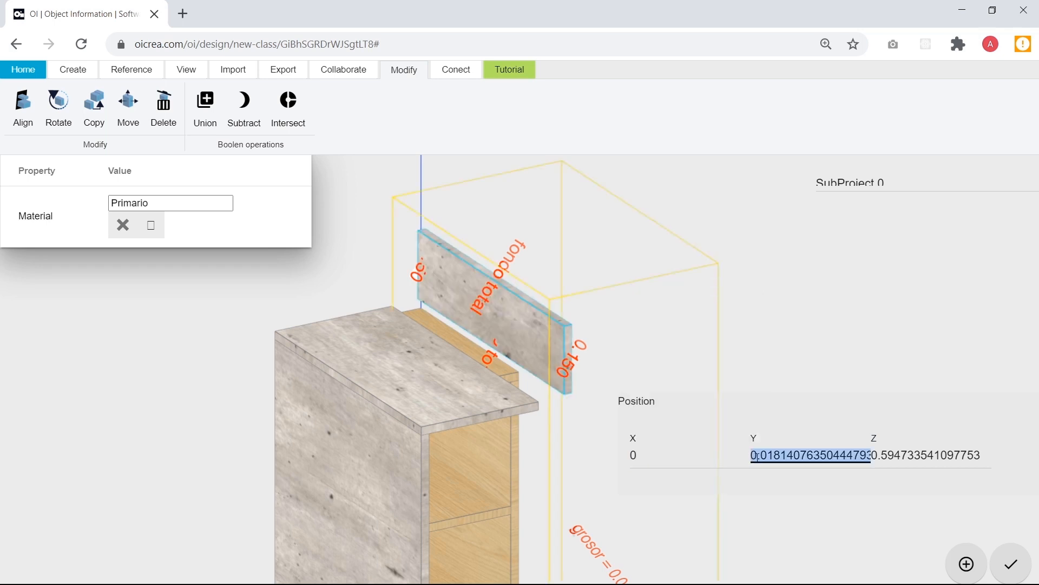
type("0")
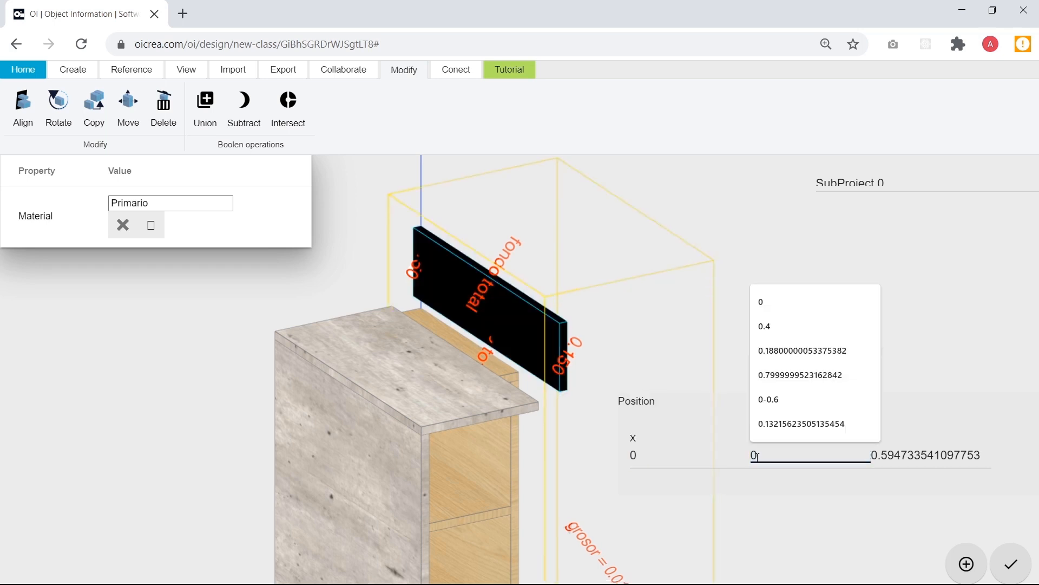
Set the upright panel's Z position to alto total-0.15-grosor and clear the selection.
left_click(893, 458)
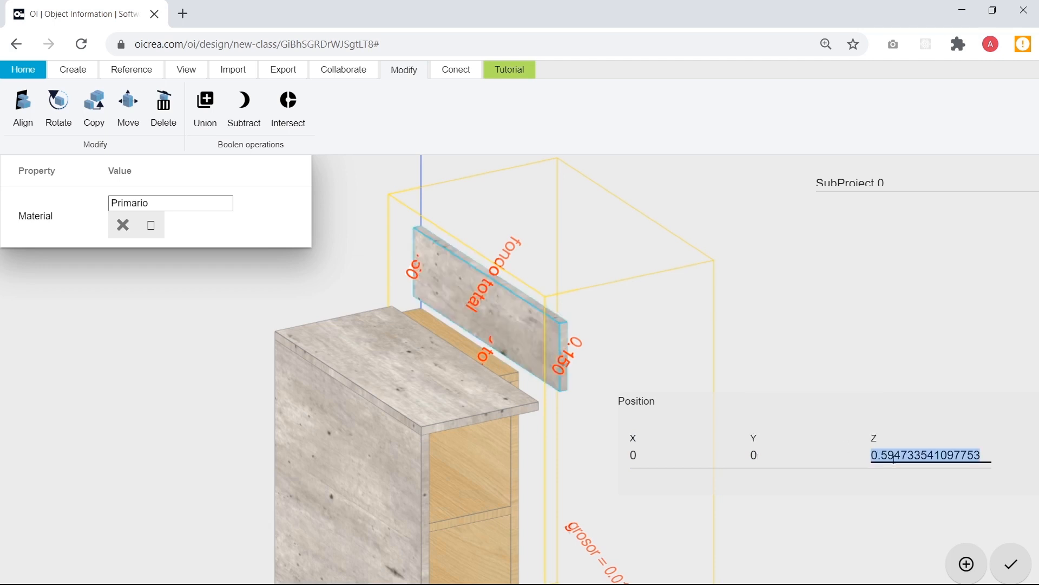
type("alto")
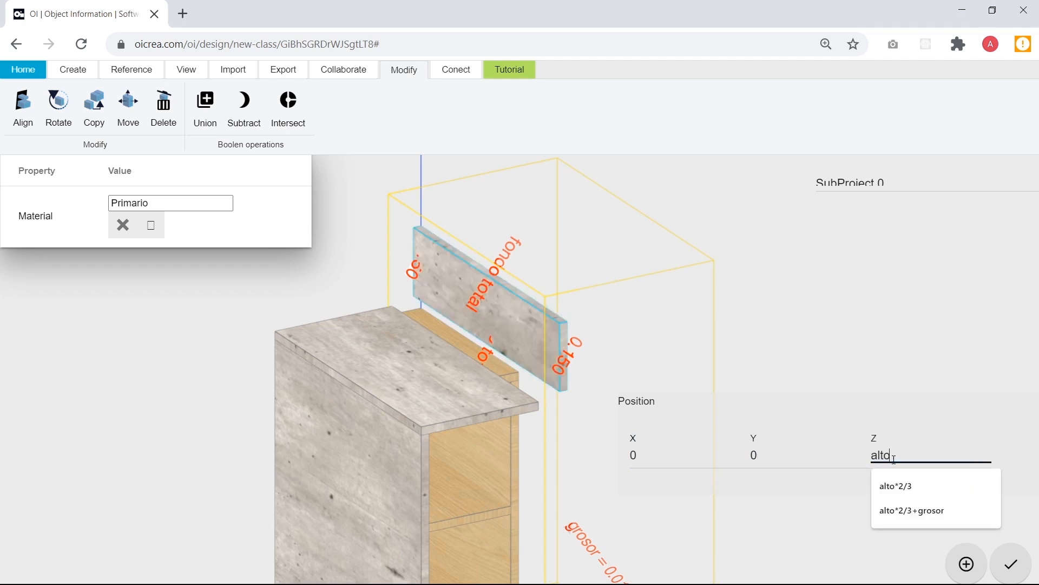
type(" total")
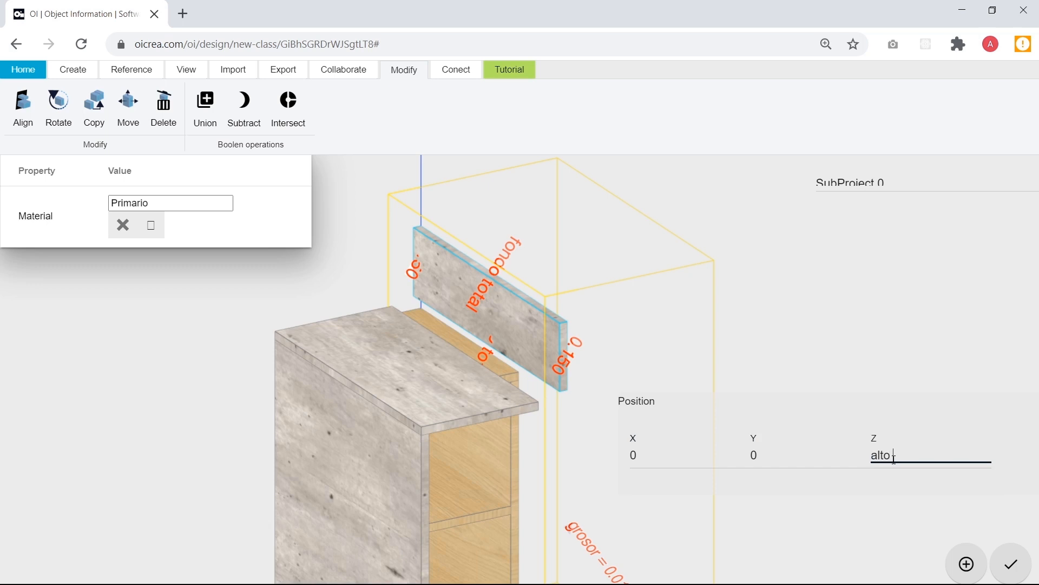
type("-0.15-grosor")
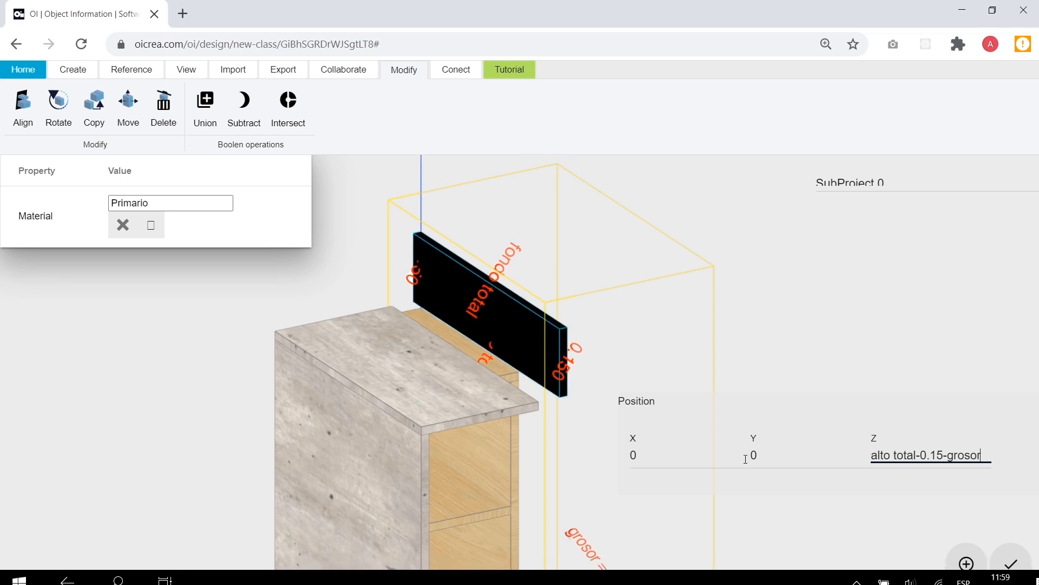
left_click(822, 309)
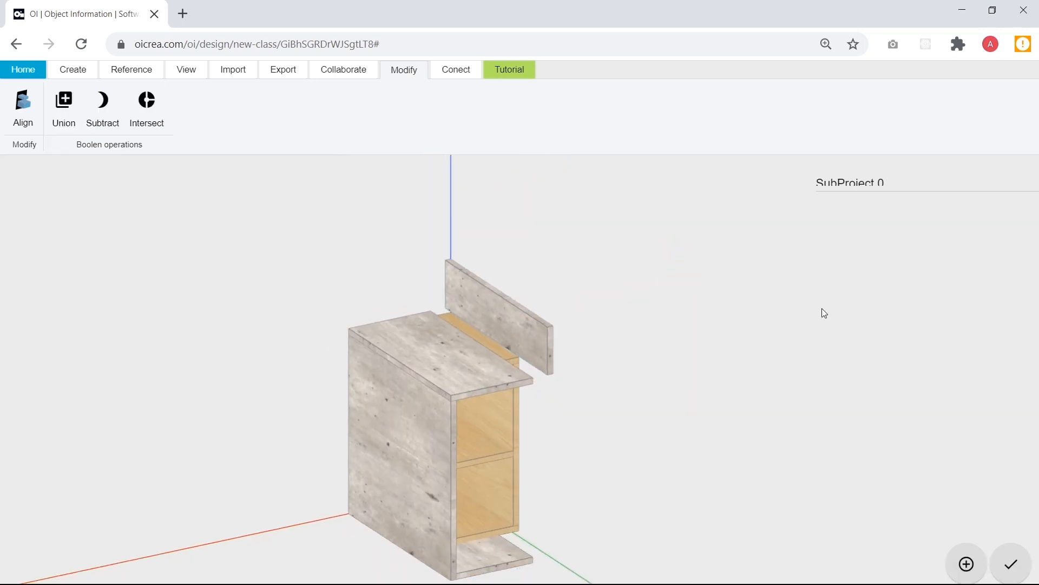
scroll(822, 309, "down", 5)
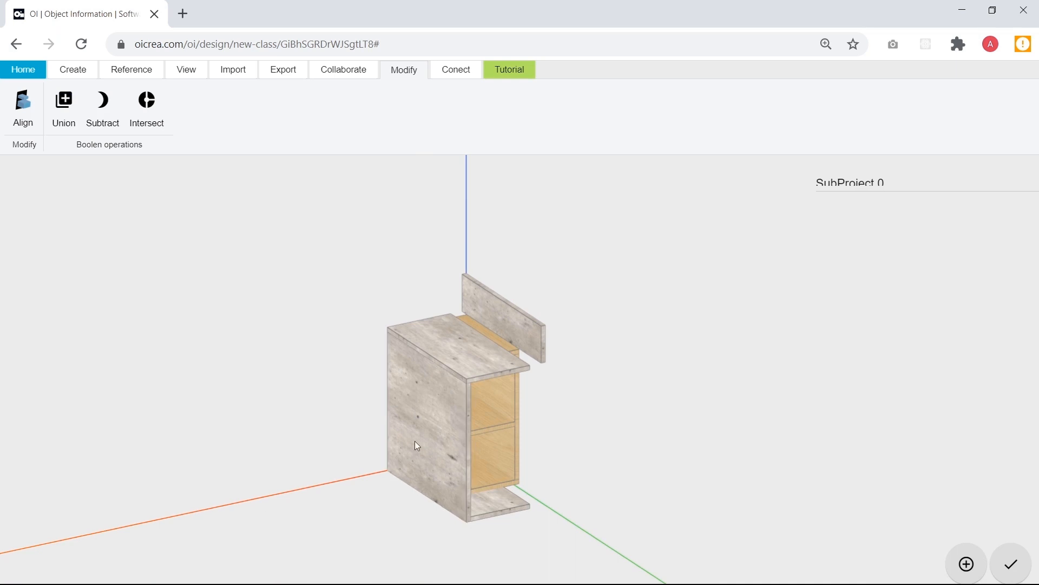
Examine the upright panel's position and how the cabinet's shelves and bottom panel fit together.
left_click(514, 329)
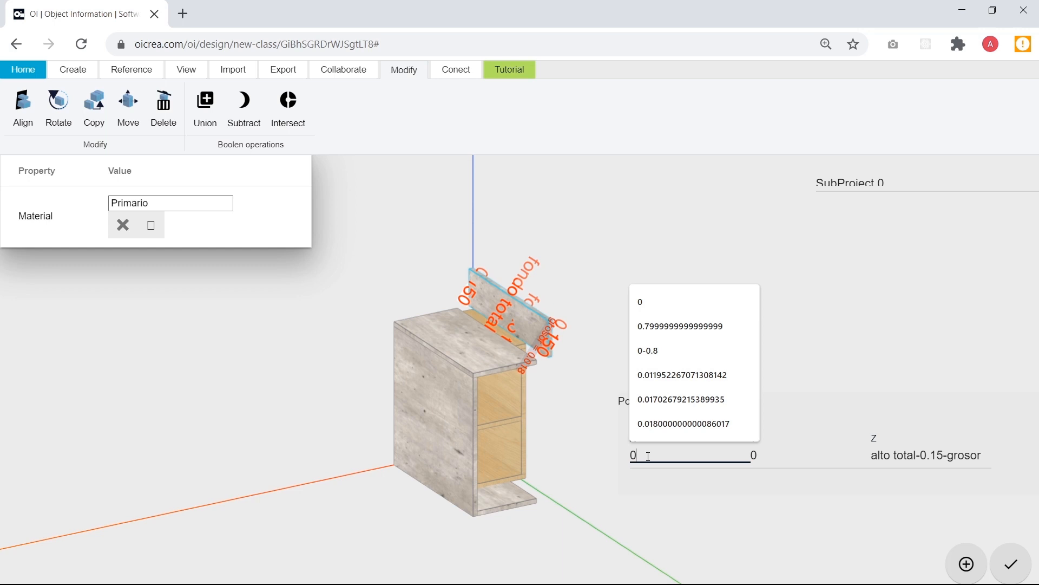
left_click(310, 397)
left_click_drag(310, 396, 510, 505)
scroll(525, 540, "up", 2)
left_click_drag(529, 541, 587, 462)
scroll(492, 457, "up", 3)
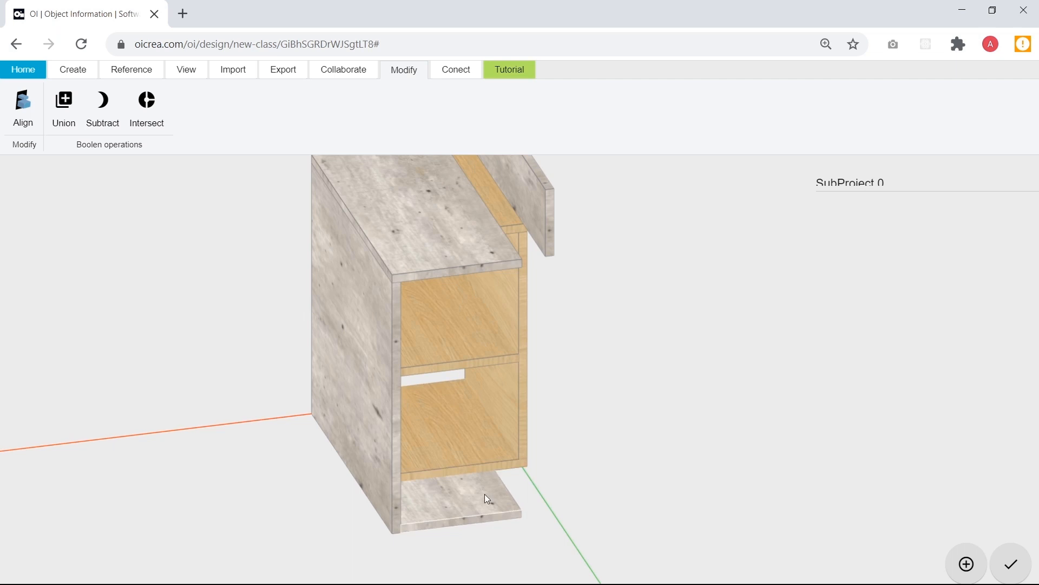
scroll(490, 455, "down", 3)
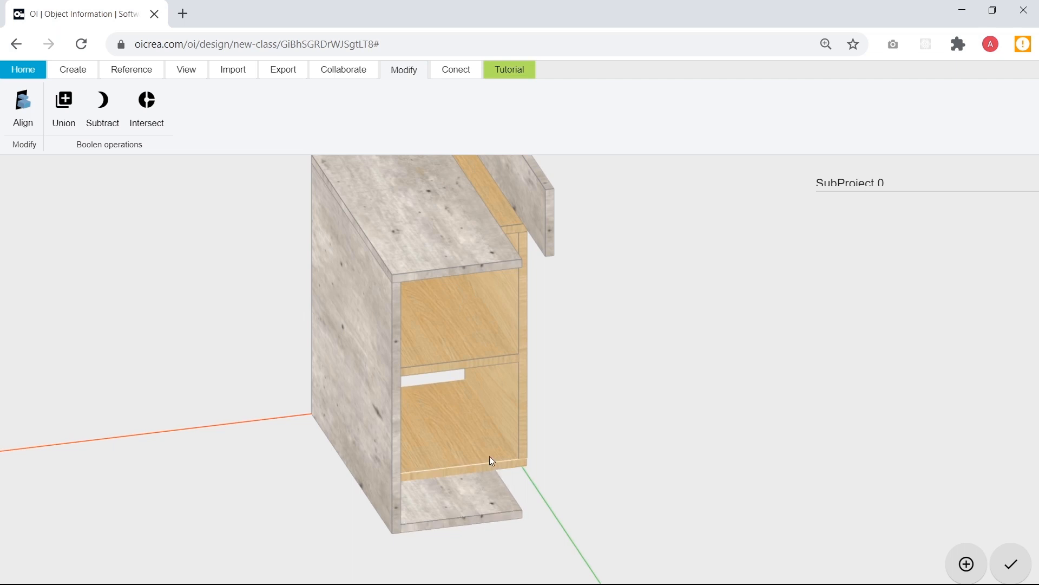
mouse_move(476, 454)
left_mouse_down()
mouse_move(460, 456)
mouse_move(492, 457)
left_mouse_up()
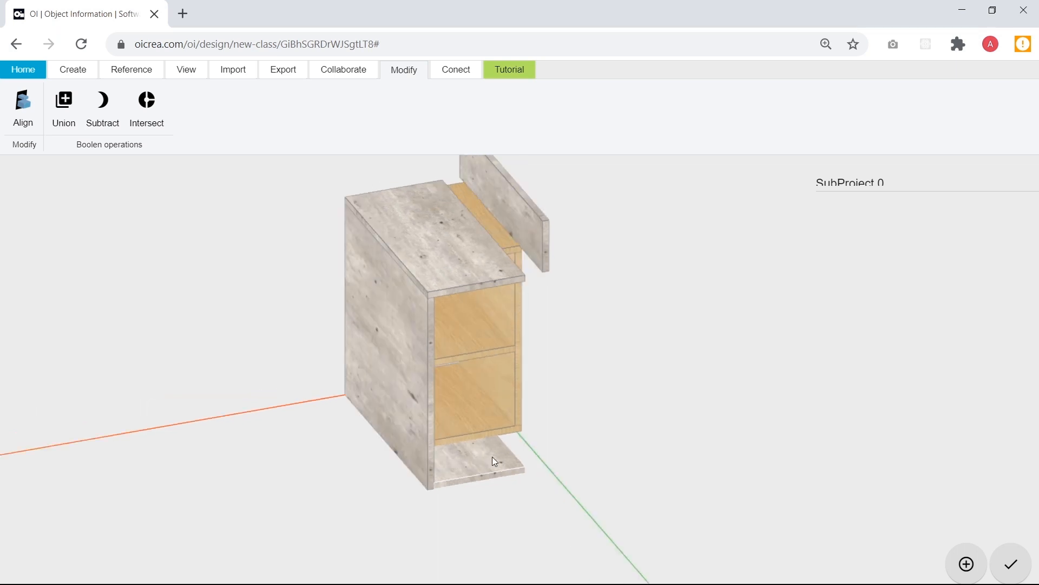
Try to set the upright panel's X position to ((ancho total)-0.85-2*grosor)/2.
left_click(489, 426)
left_click(528, 310)
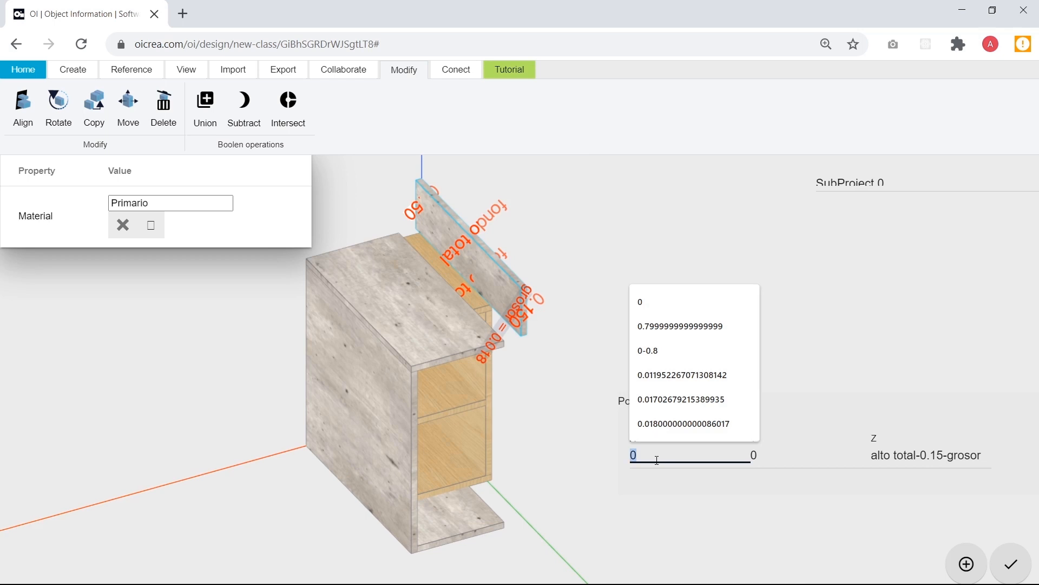
key("ctrl+v")
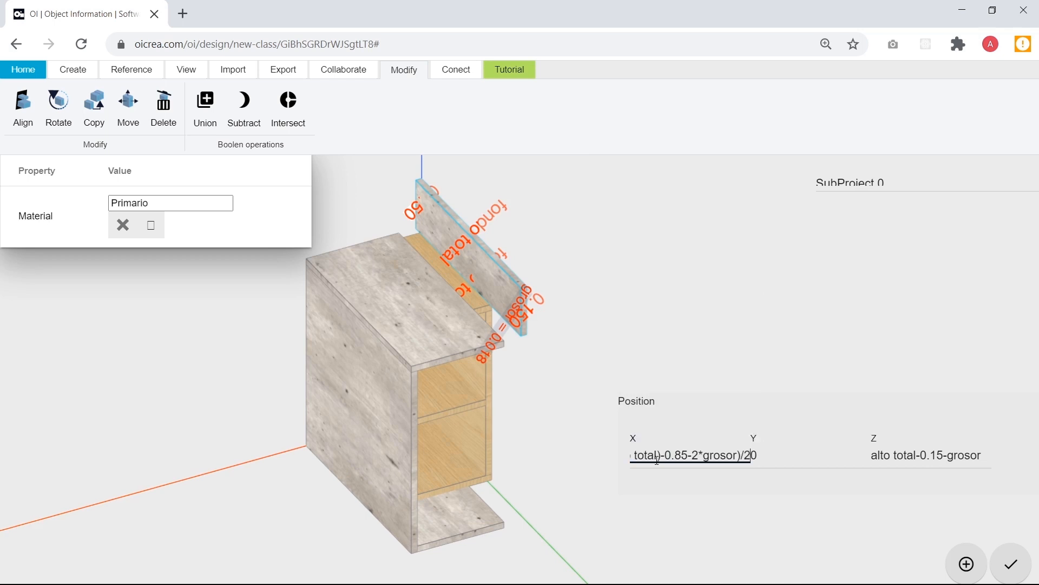
left_click(476, 516)
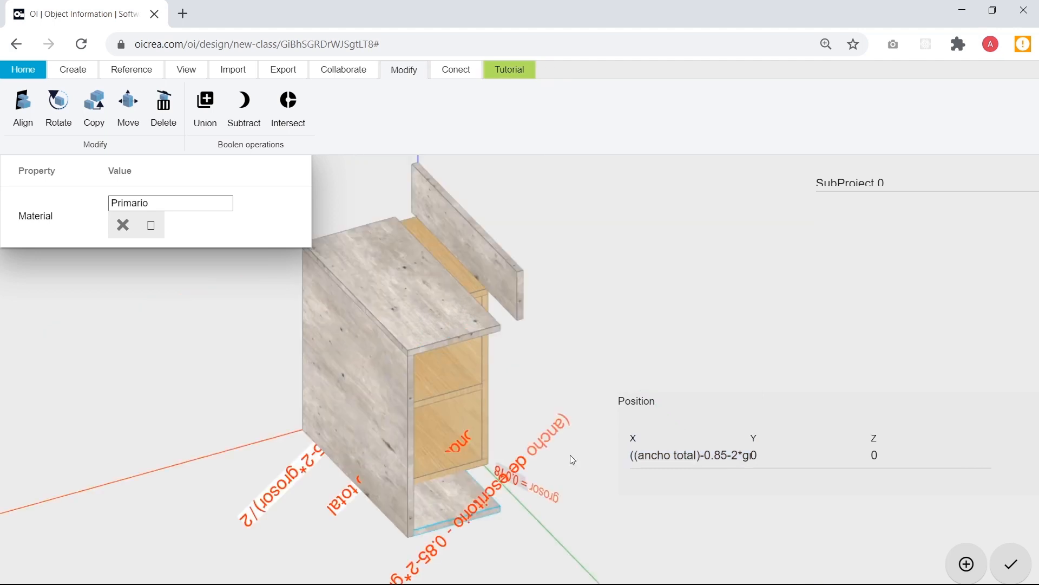
left_click(505, 303)
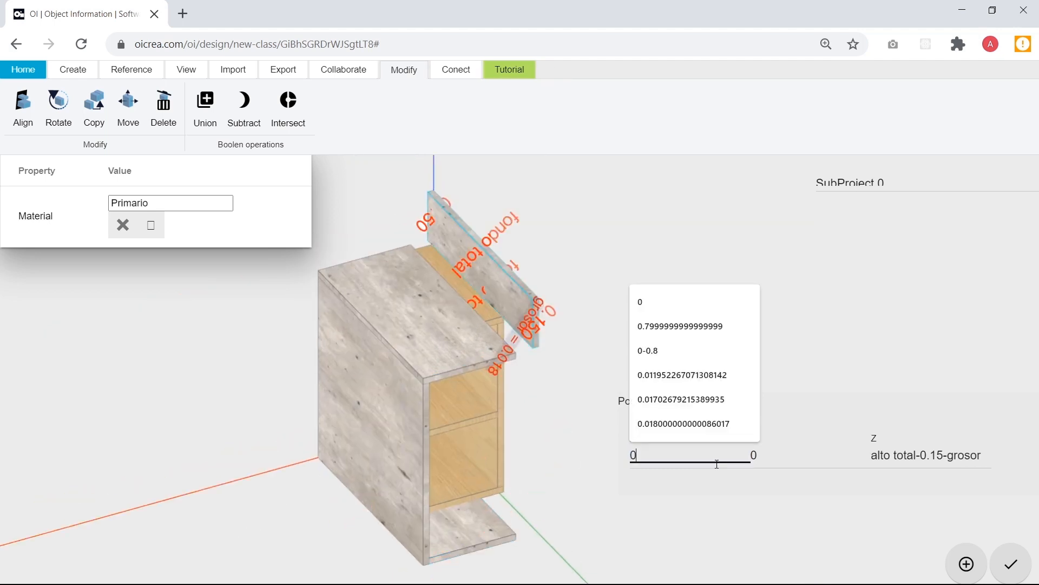
Copy the lowest Secundario shelf's length formula and set the upright panel's X position to ((ancho total)-0.85-2*grosor)/2.
left_click(470, 479)
left_click(671, 424)
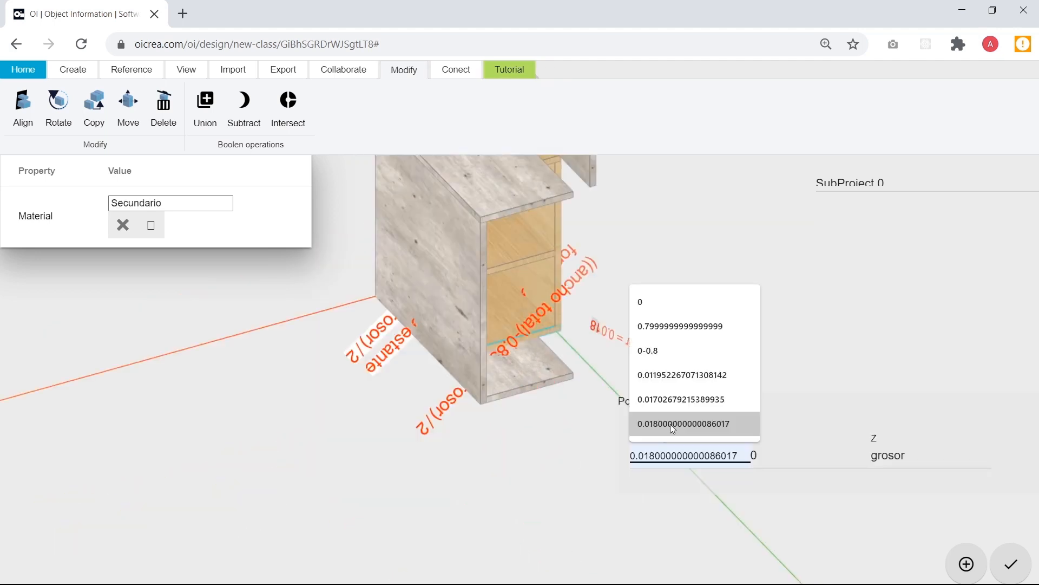
left_click(554, 378)
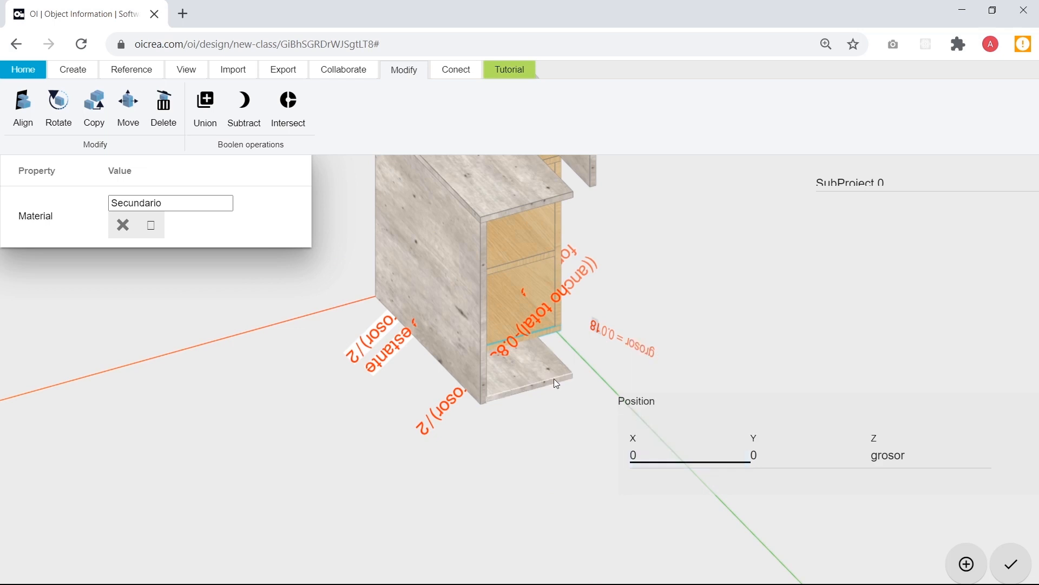
left_click(541, 321)
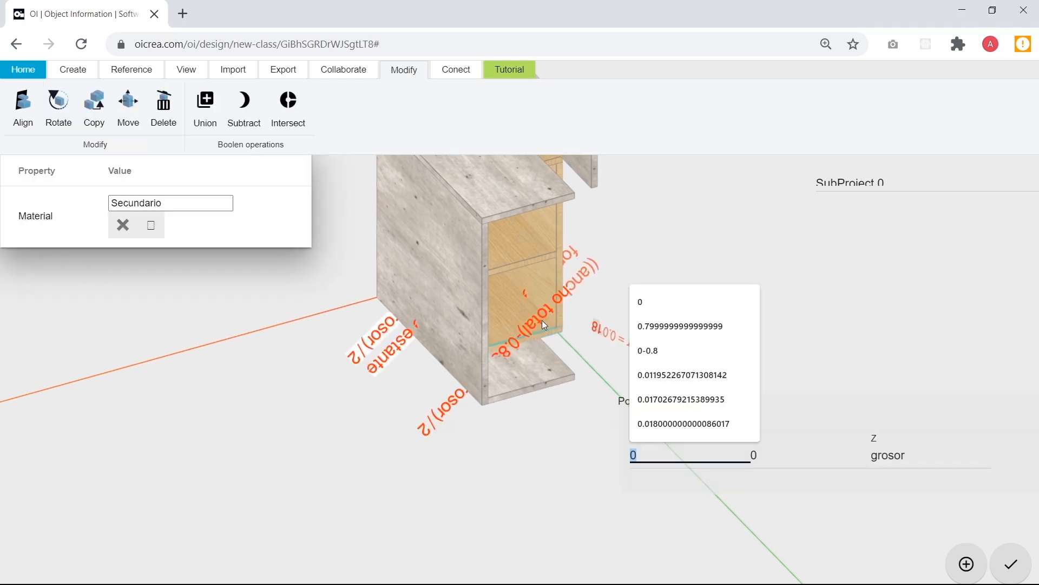
left_click(541, 319)
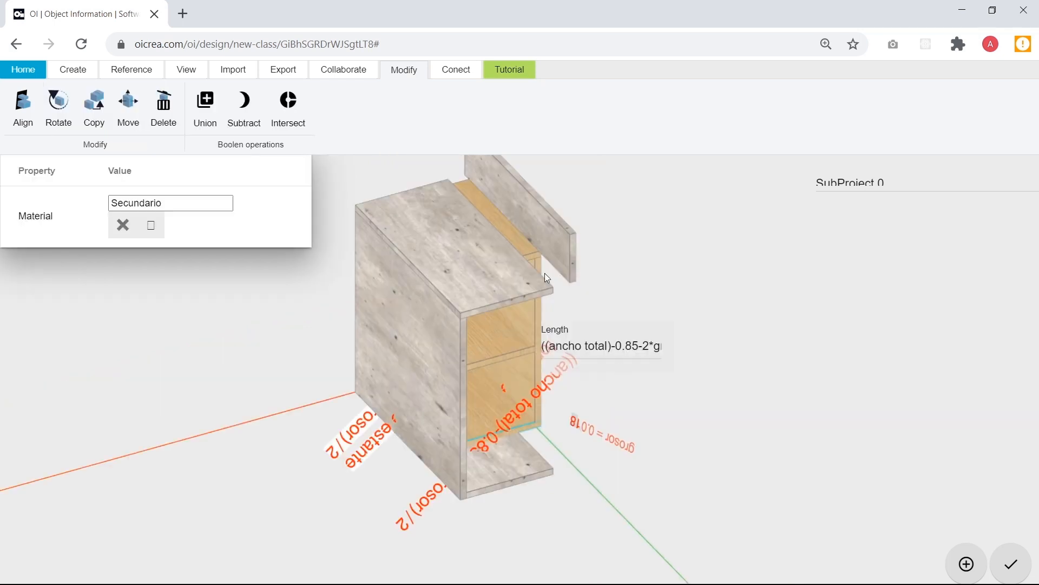
left_click(554, 243)
key("Return")
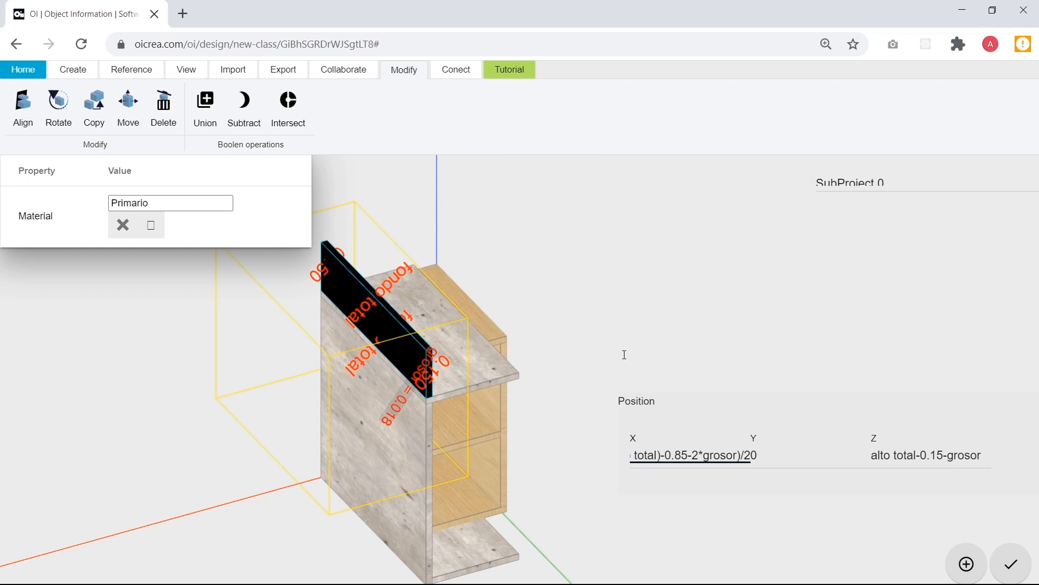
Try to subtract the bottom Primario panel's X position formula from the upright panel's X position, and undo it.
left_click(619, 306)
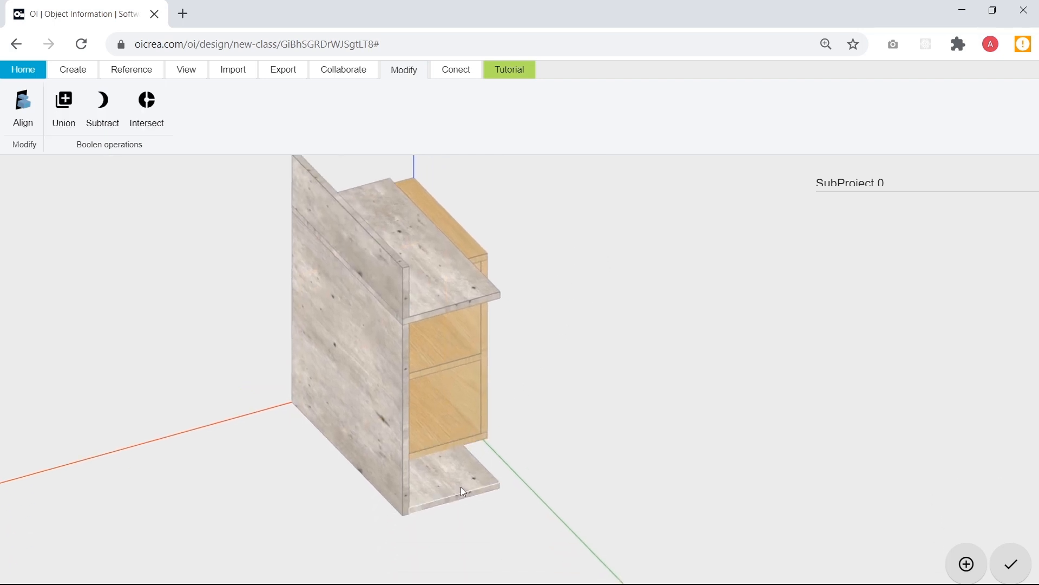
left_click(463, 490)
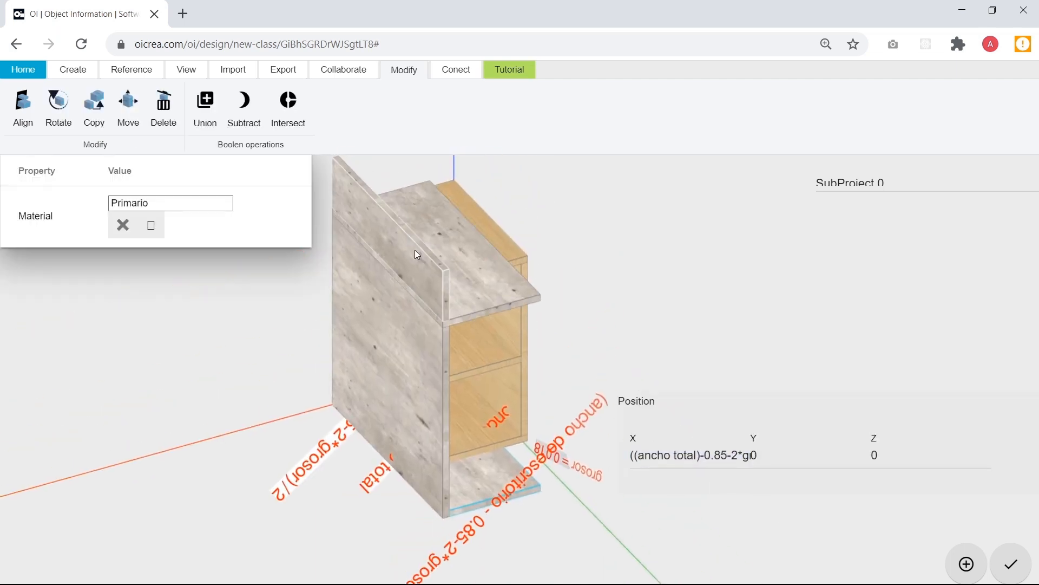
left_click(417, 226)
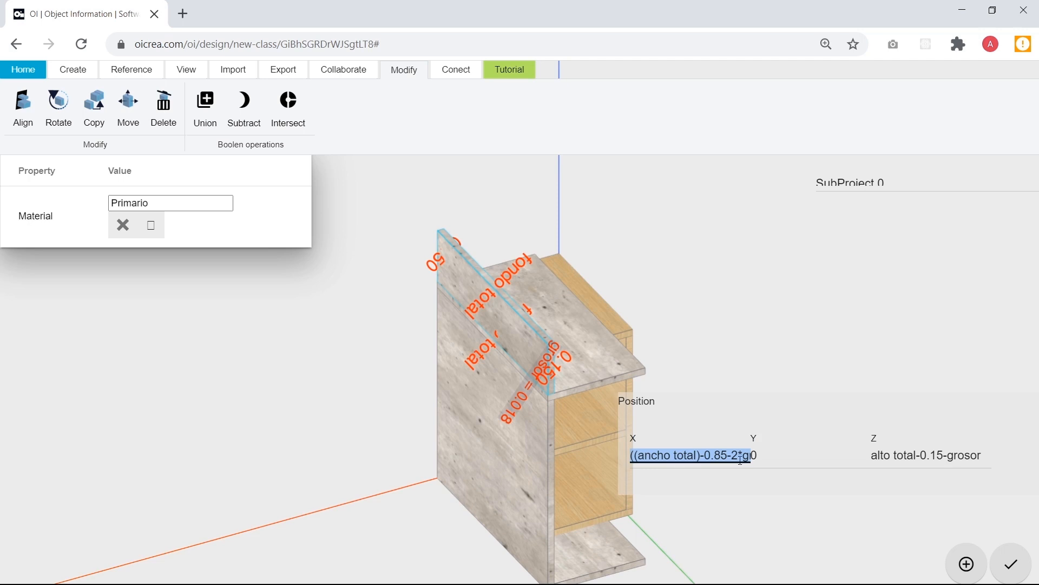
left_click(739, 457)
key("Right")
key("Right")
key("Right")
key("Right")
key("Right")
key("Right")
key("Right")
key("Right")
key("Right")
key("Right")
key("Right")
key("Right")
key("Right")
key("Right")
key("Right")
key("Right")
key("Right")
key("Right")
key("Right")
key("Right")
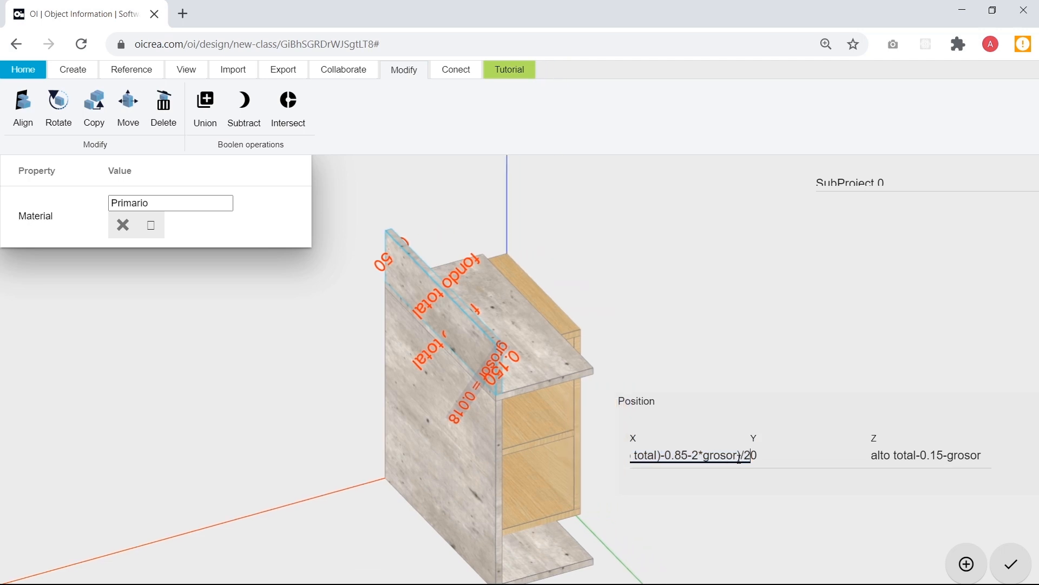
type("-")
key("BackSpace")
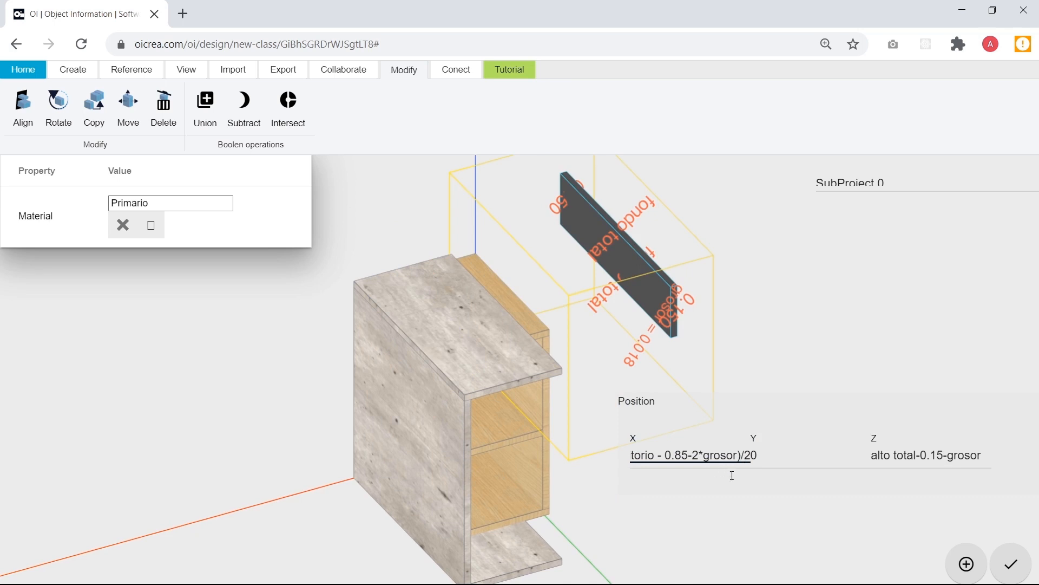
key("ctrl+z")
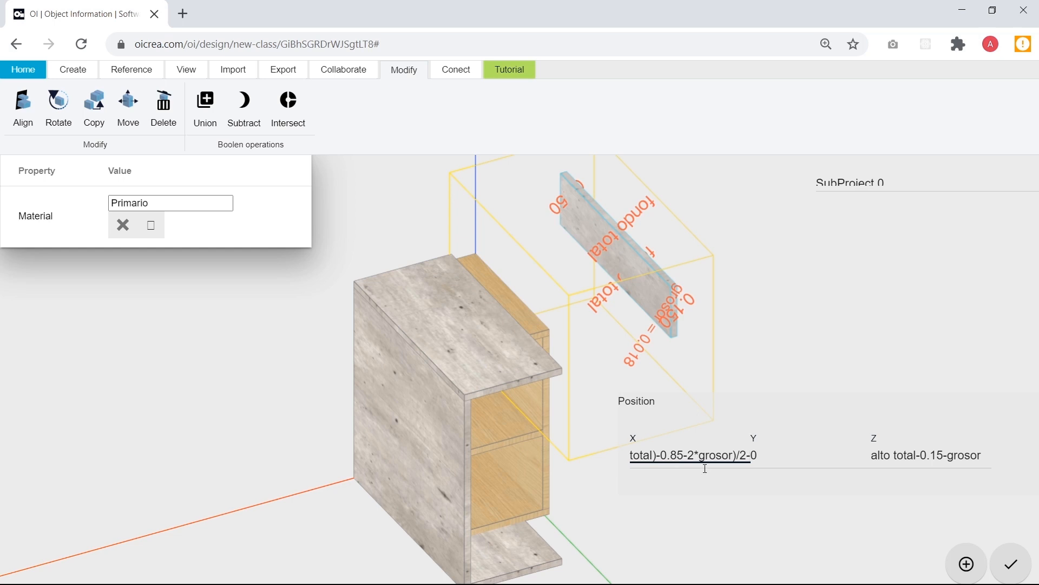
key("BackSpace")
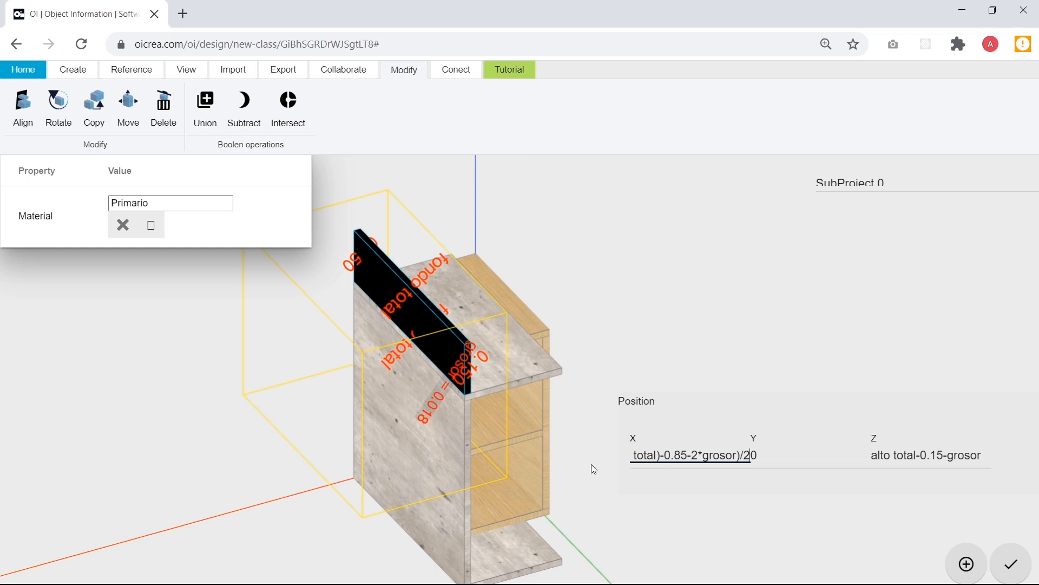
left_click(606, 503)
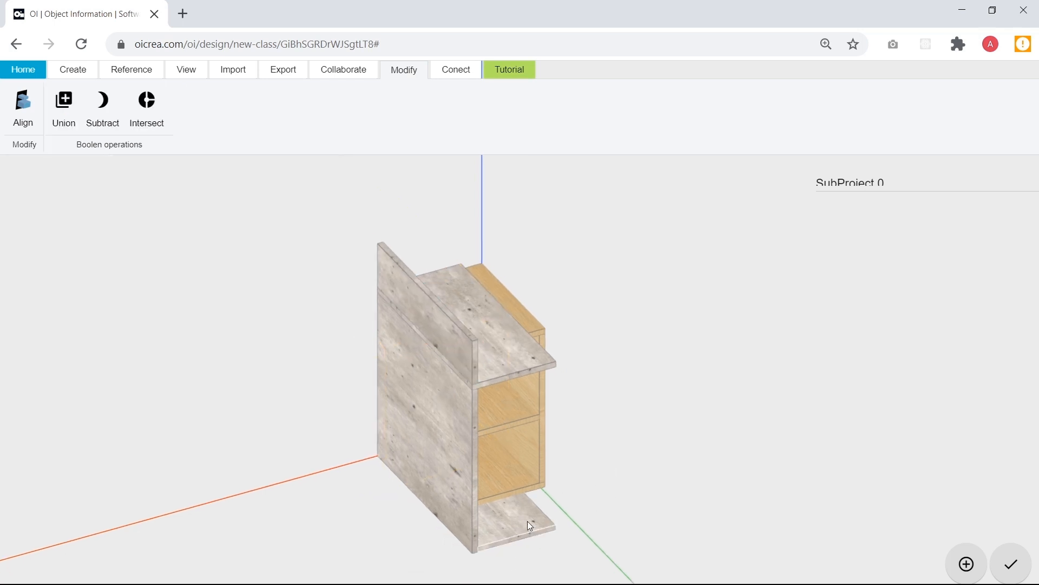
Copy the bottom Primario panel's X position formula, set the upright panel's X position to it and clear the selection.
left_click(527, 525)
scroll(512, 333, "up", 5)
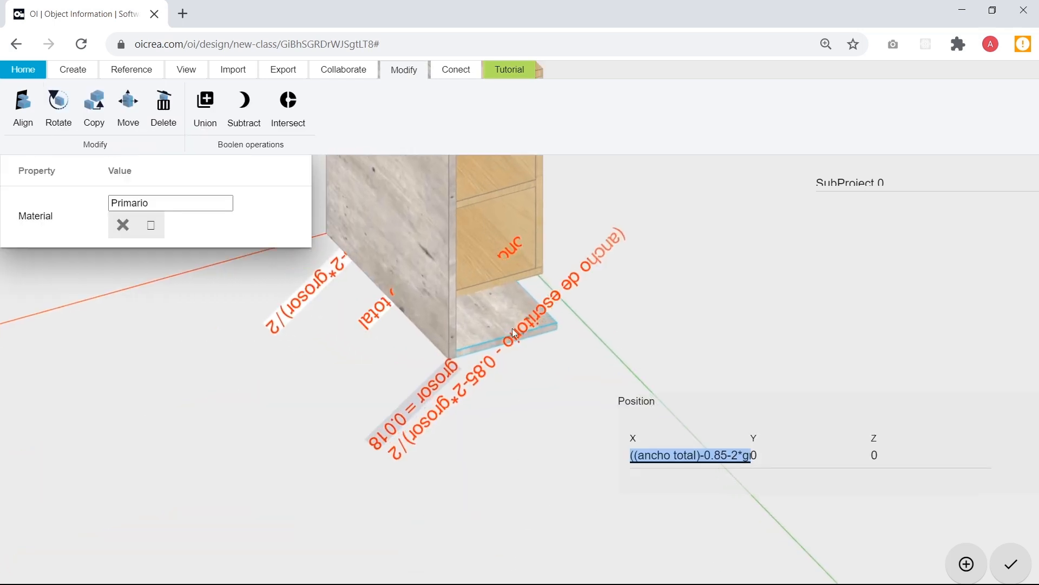
left_click(527, 324)
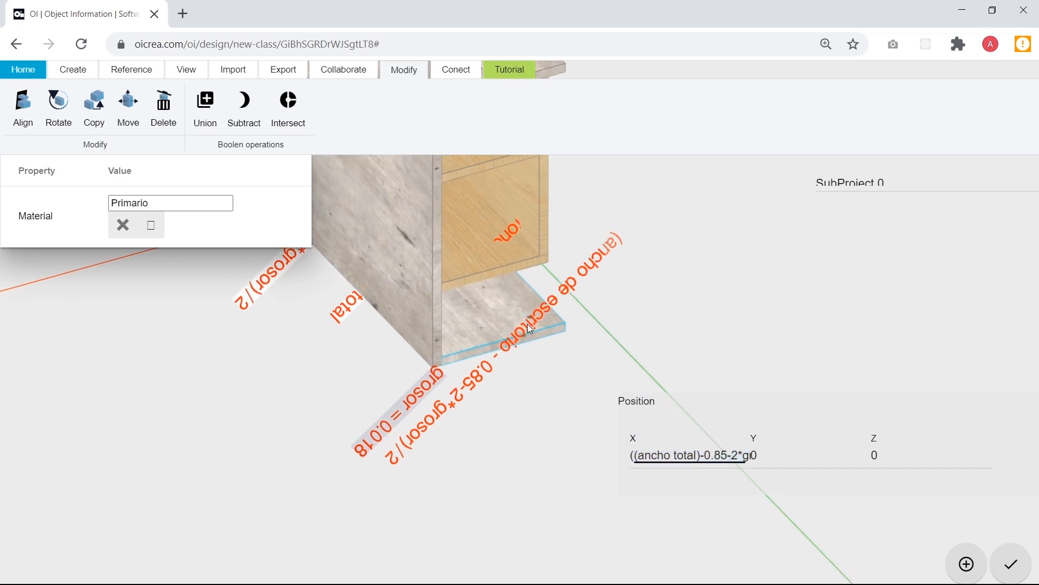
left_click(529, 461)
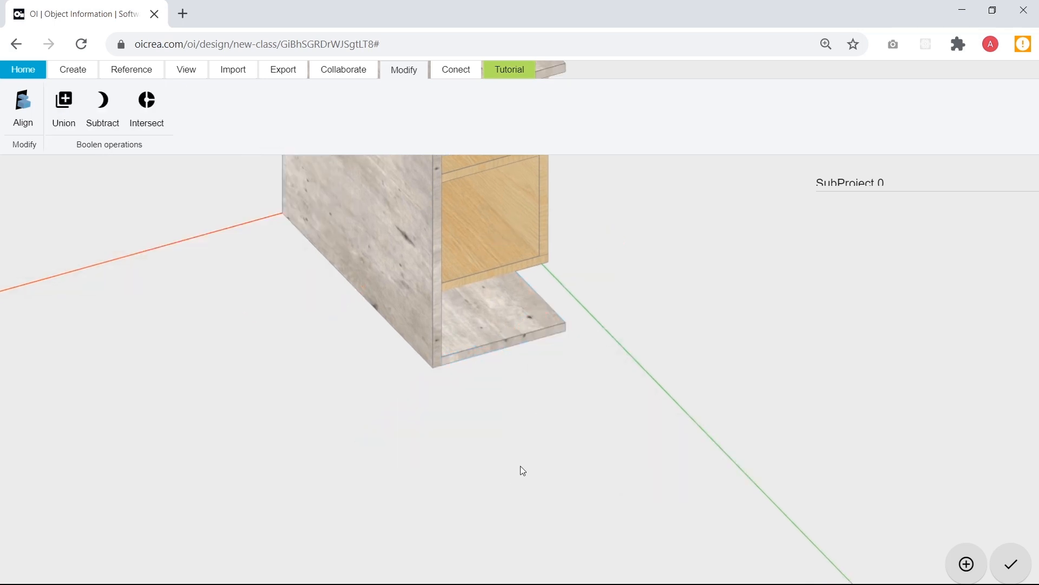
scroll(512, 450, "down", 2)
right_click_drag(436, 164, 429, 309)
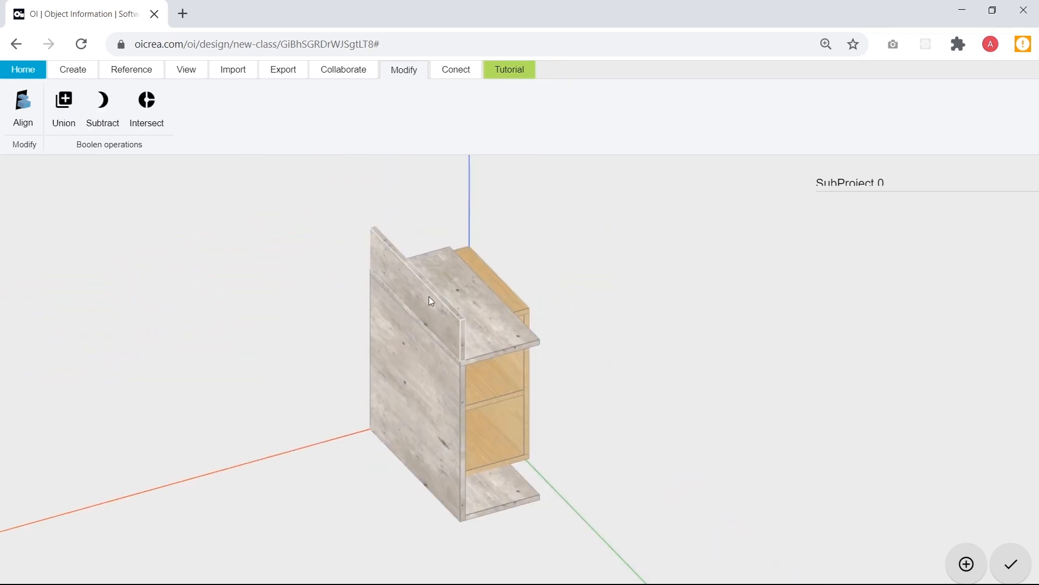
left_click(429, 297)
scroll(551, 362, "up", 2)
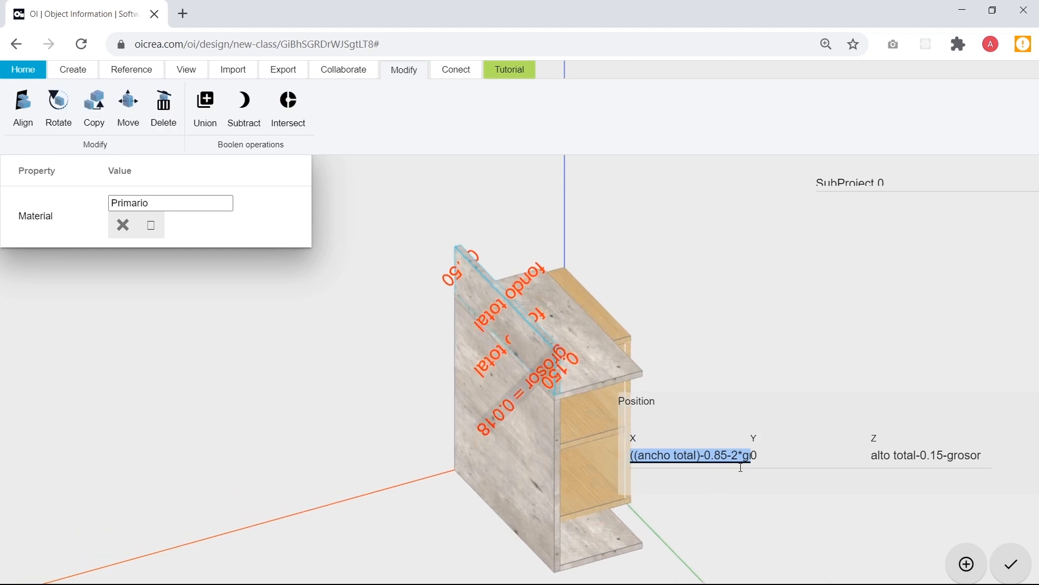
left_click(744, 457)
key("Right")
key("Right")
key("Right")
key("Right")
key("Right")
key("Right")
key("Right")
key("Right")
key("Right")
key("Right")
key("Right")
key("Right")
key("Right")
key("Right")
key("Right")
key("Right")
key("Right")
key("Right")
key("Right")
key("Right")
key("End")
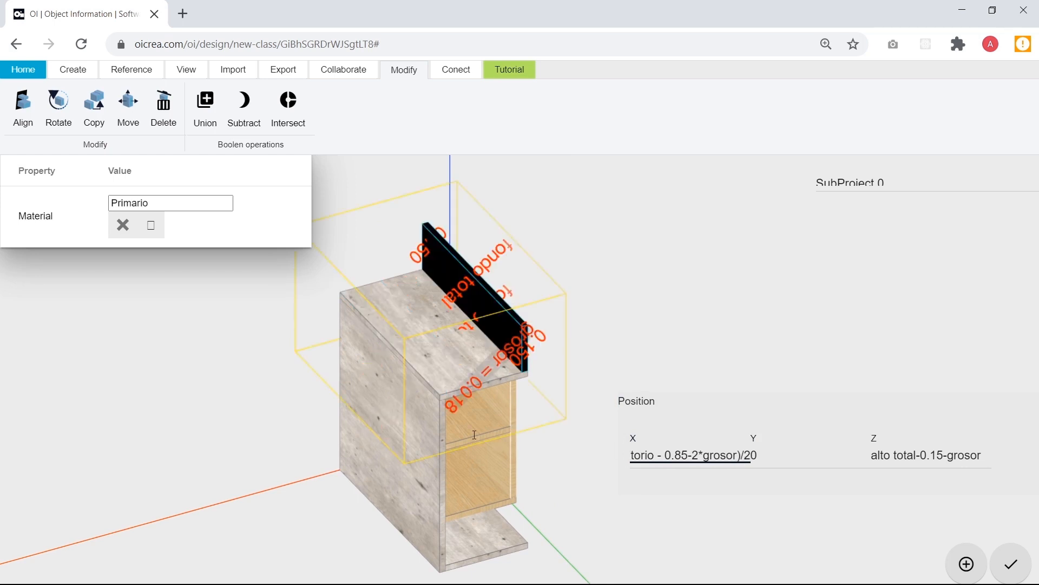
left_click(267, 428)
Set the ancho total parameter to 1.736 and accept the properties to test how the panels respond.
left_click_drag(527, 421, 501, 360)
scroll(585, 389, "down", 2)
mouse_move(603, 433)
left_mouse_down()
mouse_move(625, 427)
mouse_move(590, 433)
left_mouse_up()
left_click_drag(273, 294, 315, 403)
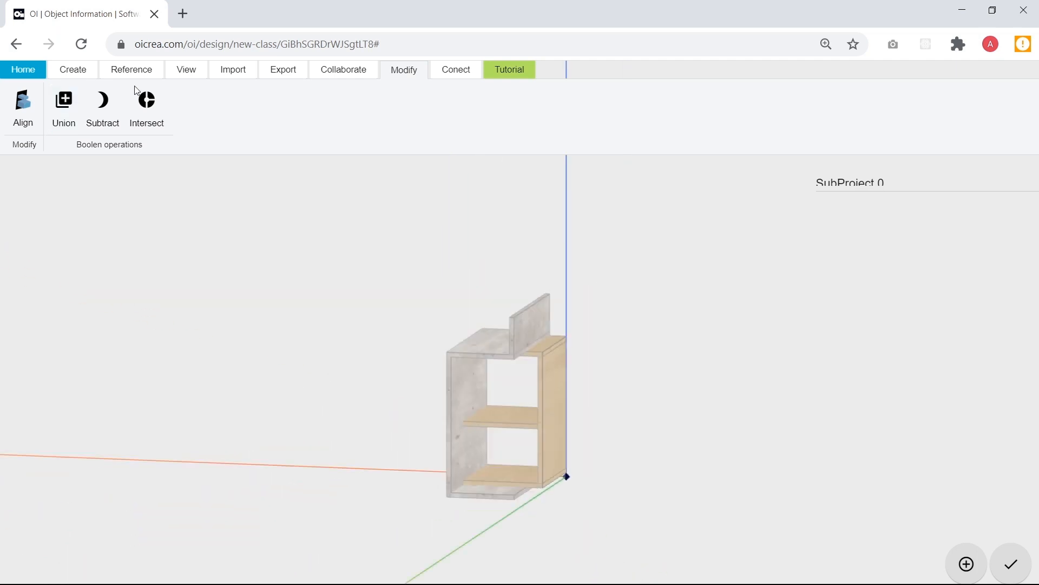
left_click(132, 70)
left_click_drag(527, 405, 612, 480)
left_click_drag(539, 431, 420, 413)
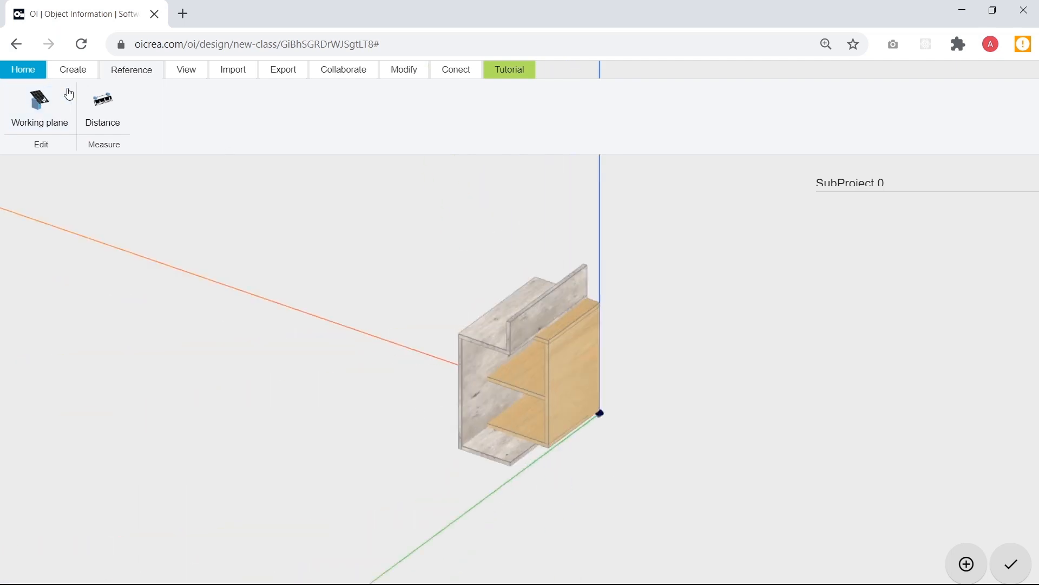
left_click(73, 70)
left_click(29, 116)
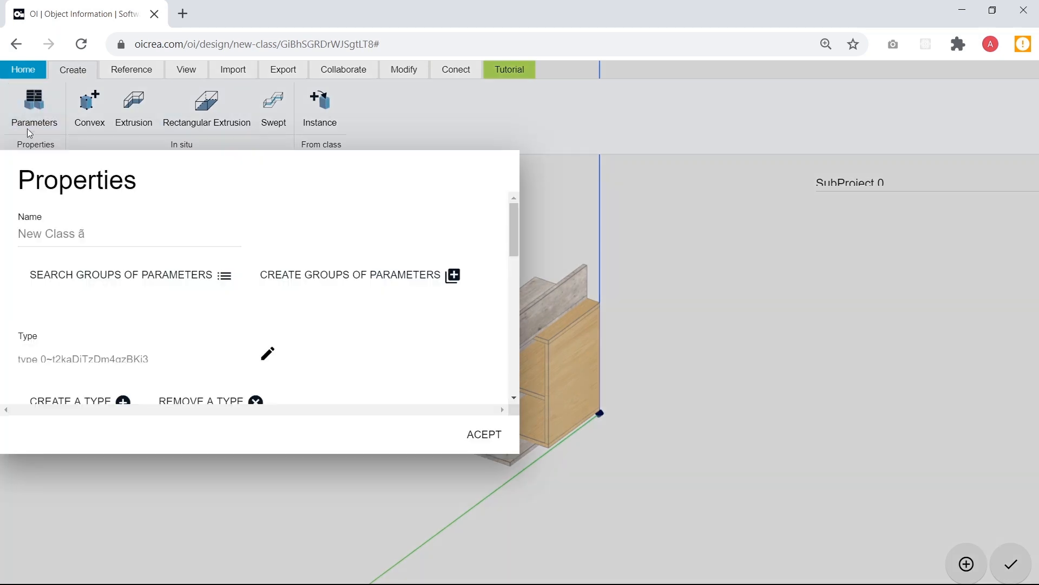
scroll(475, 337, "down", 4)
right_click_drag(635, 380, 762, 359)
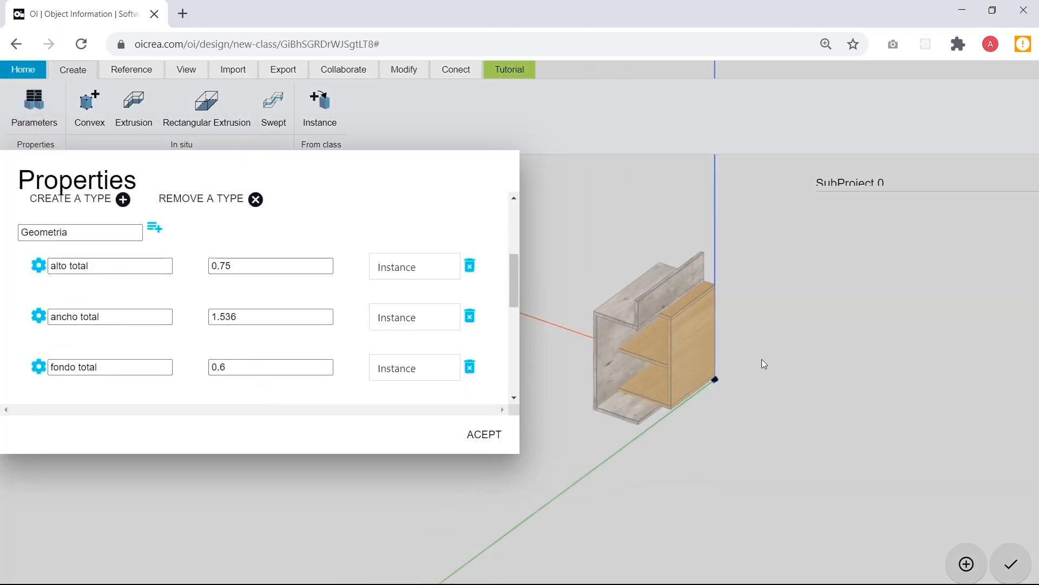
left_click(254, 317)
left_click_drag(219, 317, 254, 315)
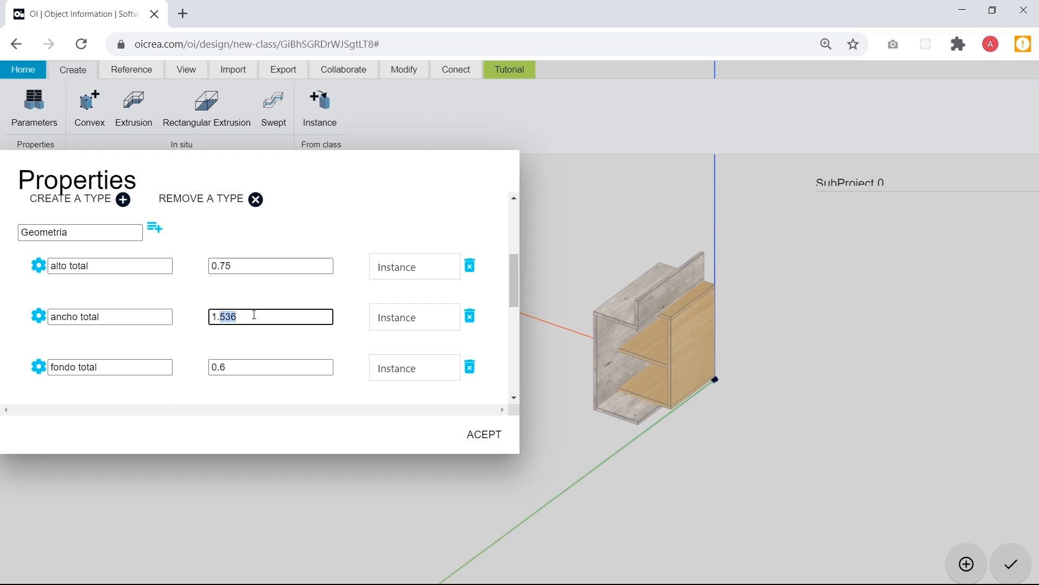
type("736")
left_click(309, 345)
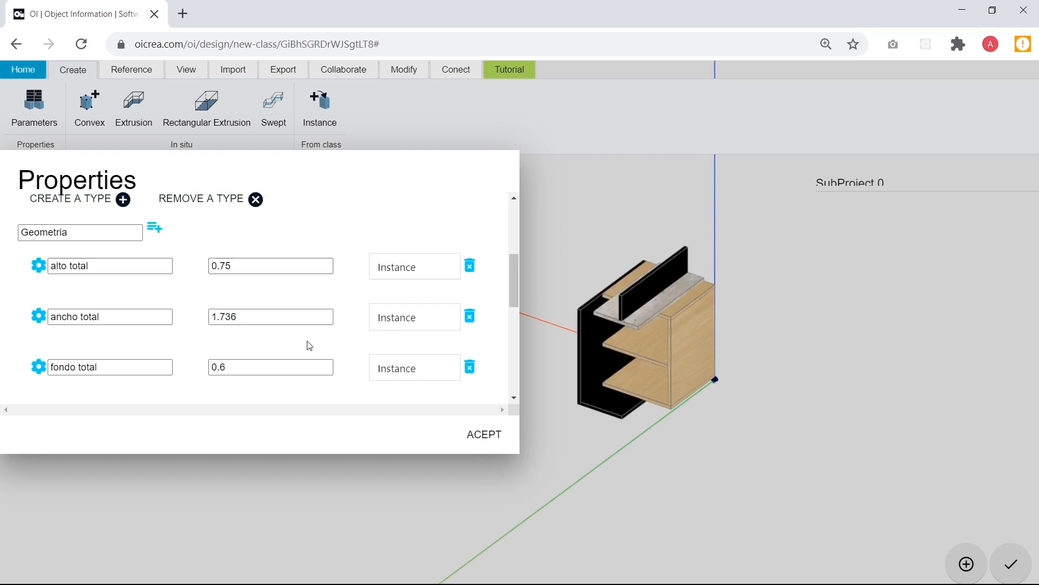
left_click(479, 435)
Replace the fixed X position of the horizontal Primario panel beneath the upright with the bottom panel's X position formula.
left_click_drag(615, 285, 590, 246)
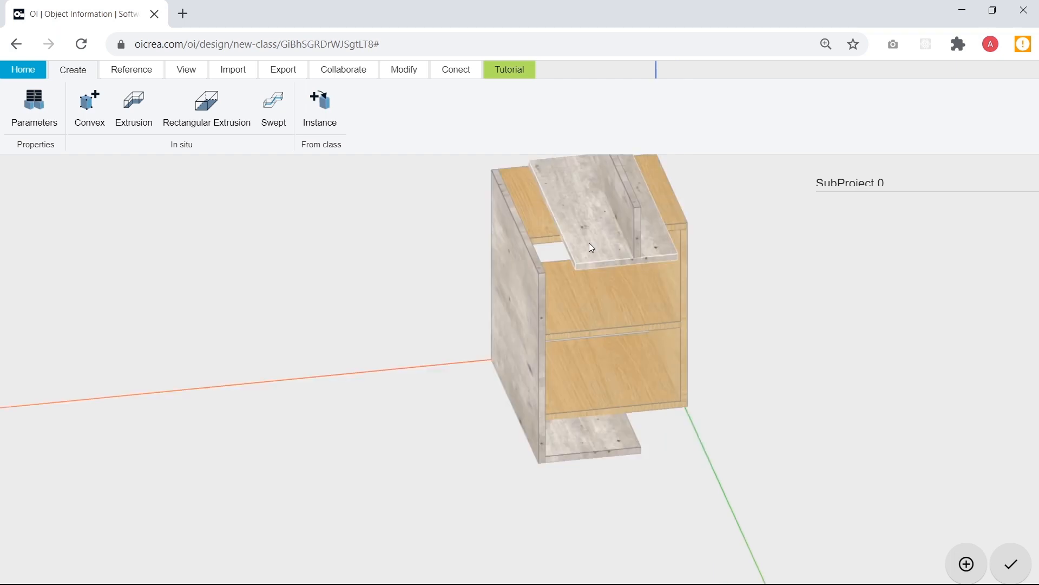
left_click(592, 248)
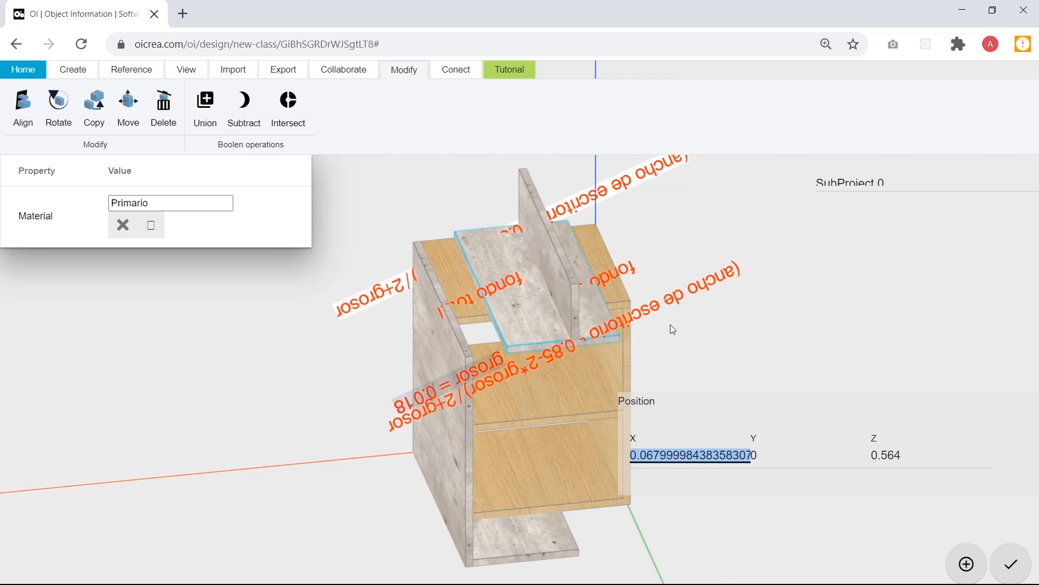
left_click(716, 342)
left_click(528, 530)
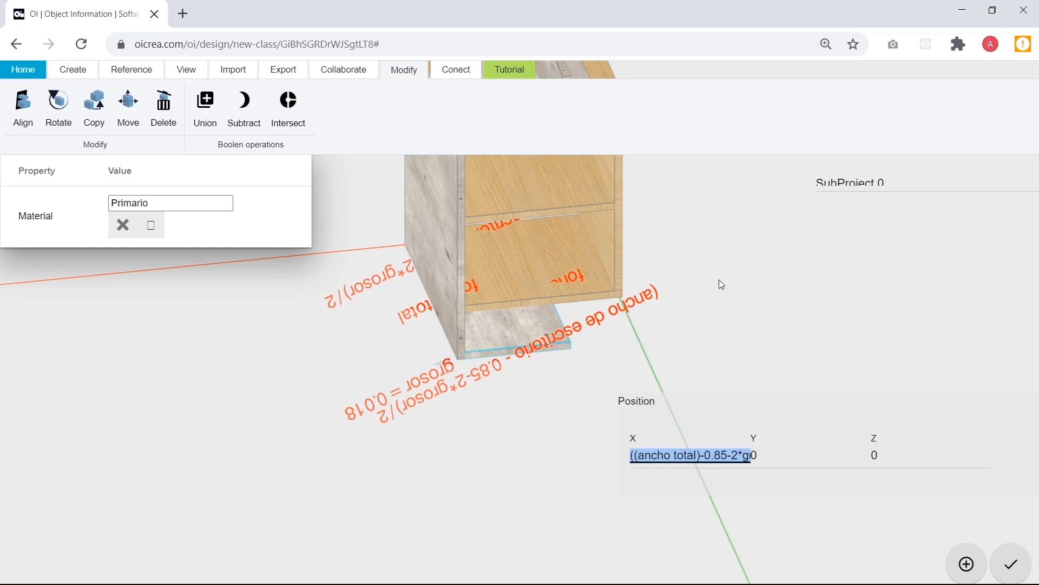
right_click_drag(719, 280, 625, 495)
left_click(493, 216)
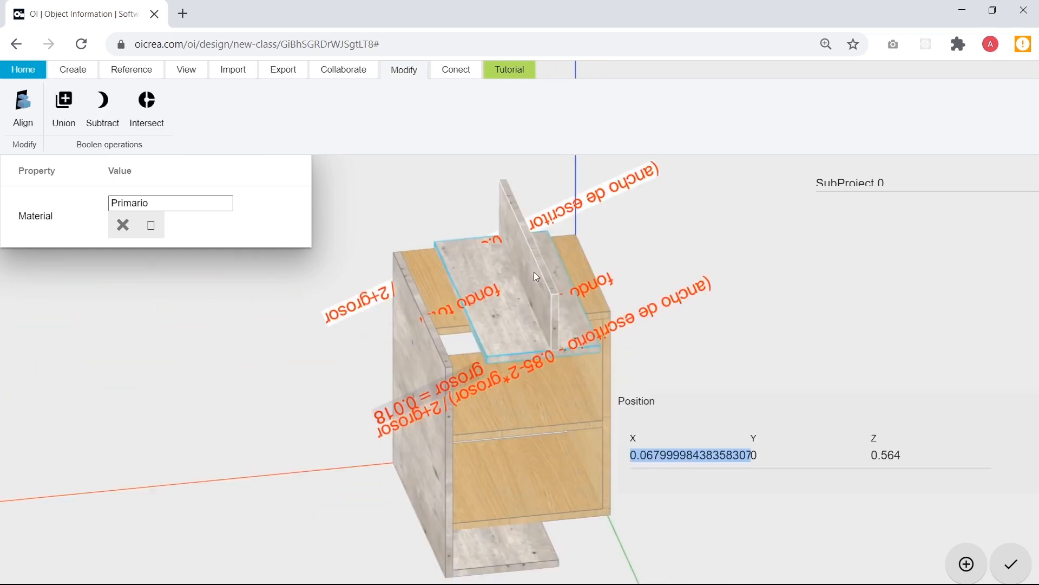
key("ctrl+v")
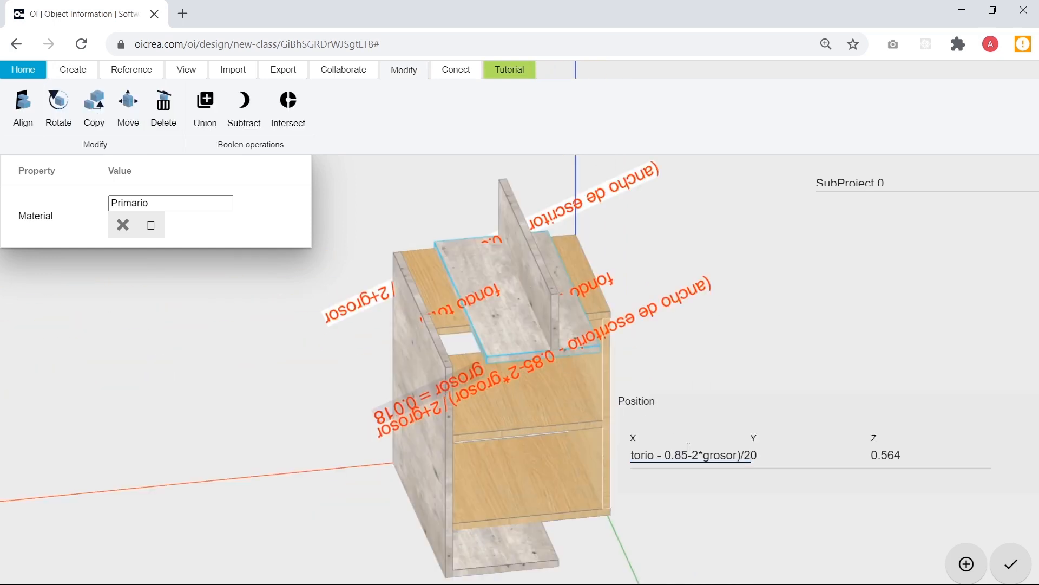
key("Return")
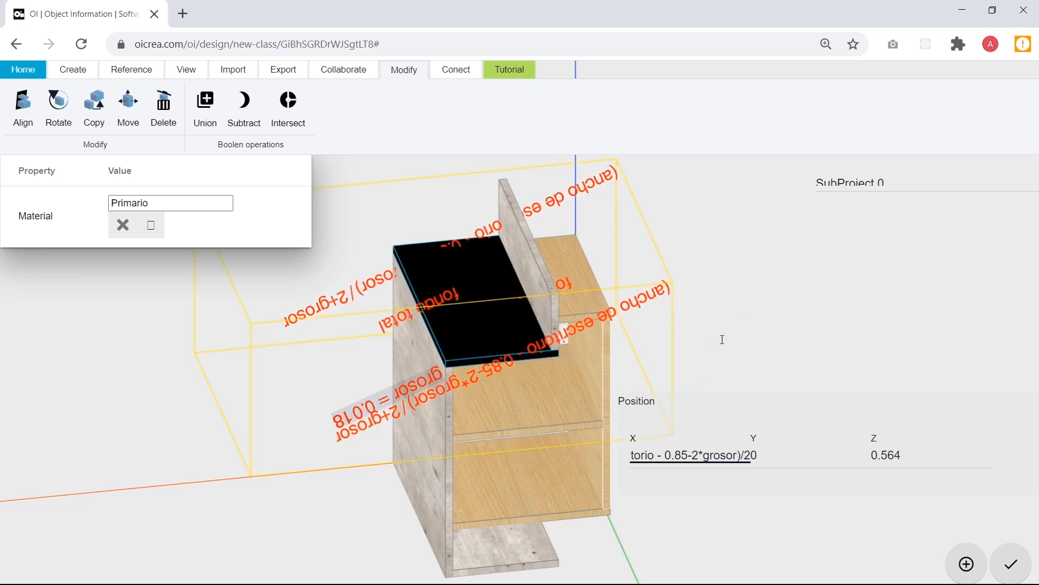
key("Escape")
scroll(738, 349, "down", 5)
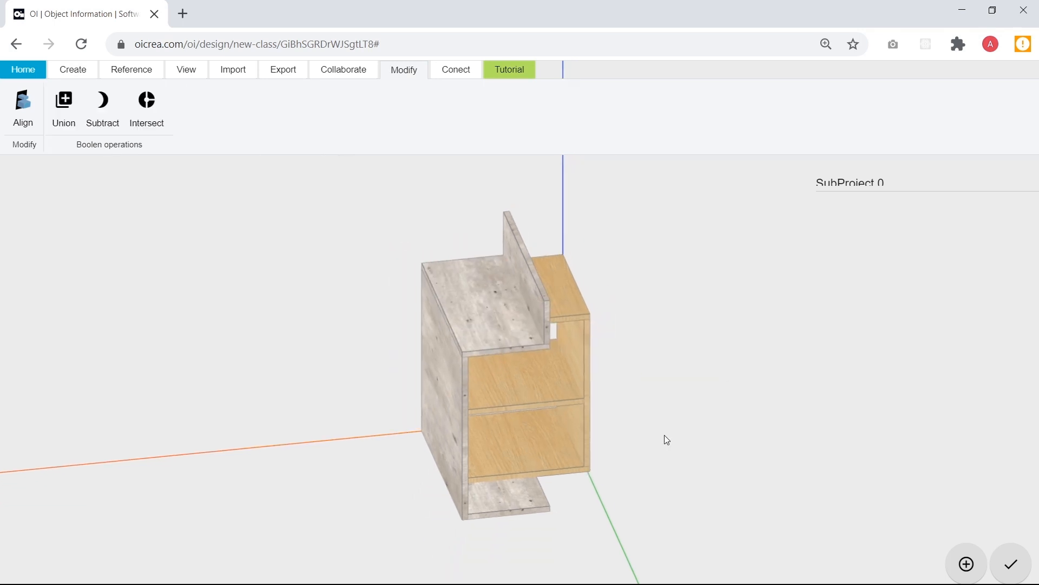
Set the ancho total parameter back to 1.536 and accept the properties.
left_click_drag(673, 436, 579, 438)
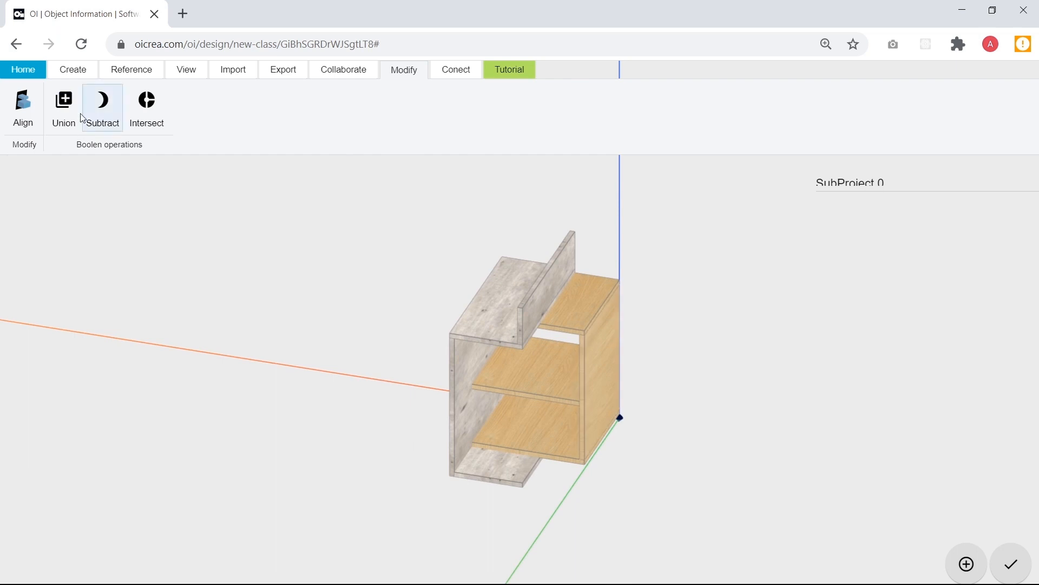
left_click(70, 70)
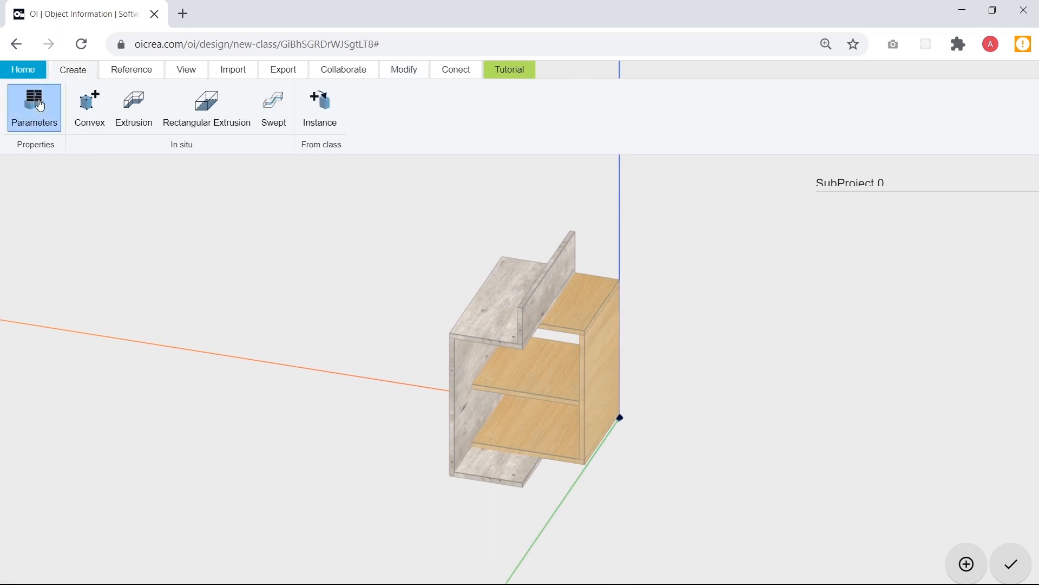
left_click(34, 105)
scroll(167, 341, "down", 5)
left_click(224, 249)
right_click_drag(747, 462, 874, 458)
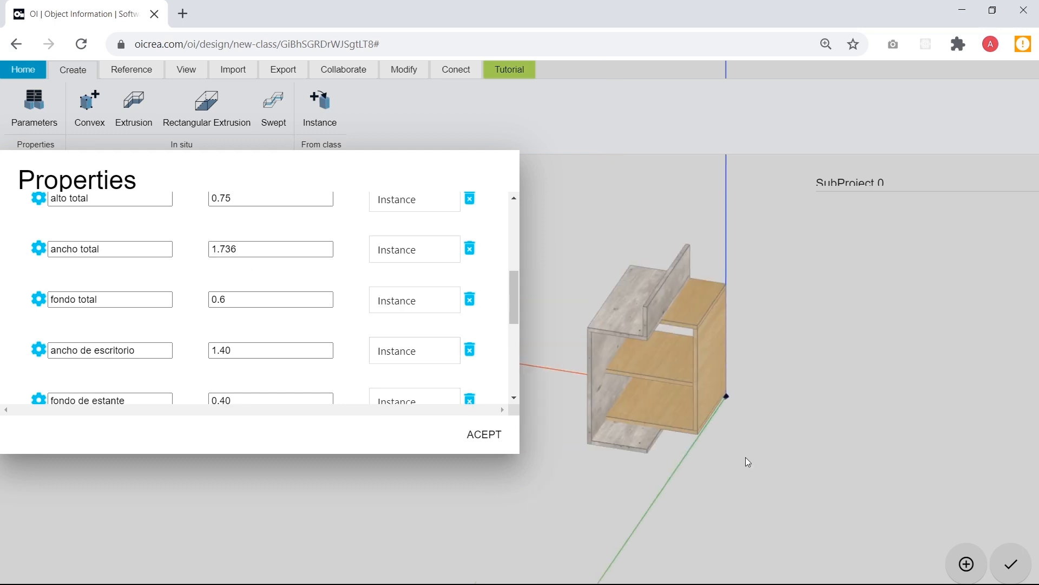
left_click(226, 249)
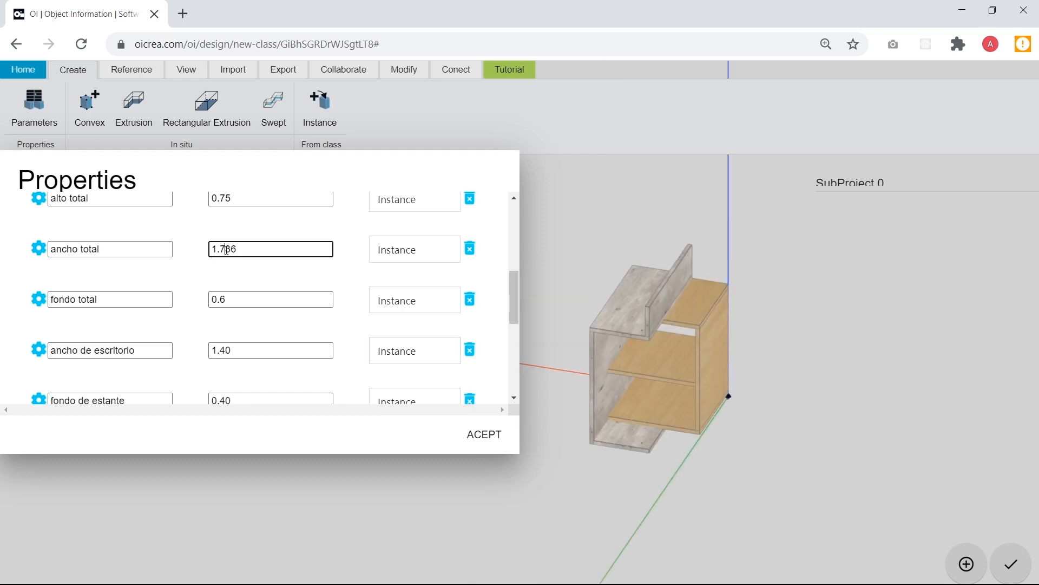
type("5")
left_click(285, 274)
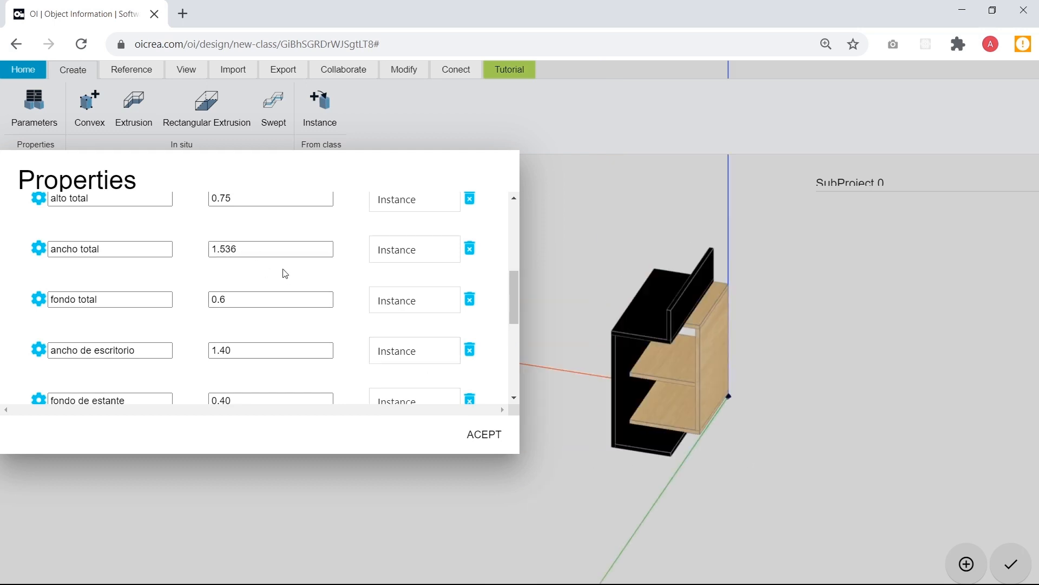
left_click(487, 436)
Check the assembled cabinet, then switch to the Google Slides presentation and open slide 10 with the Pieza 6 dimensions.
scroll(558, 398, "up", 3)
left_click_drag(494, 470, 614, 411)
left_click_drag(660, 349, 676, 386)
key("alt+Tab")
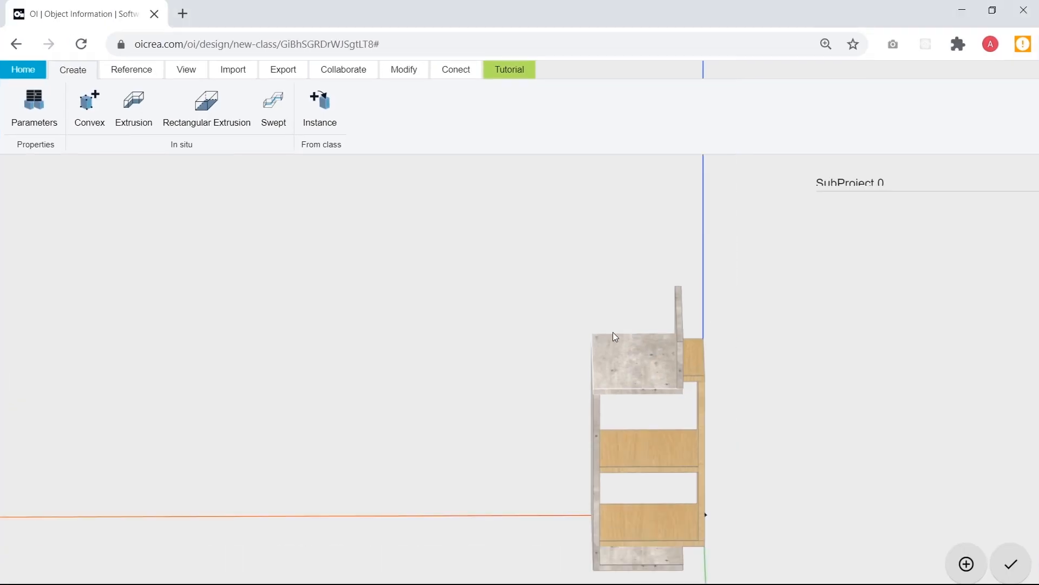
left_click_drag(616, 336, 355, 246)
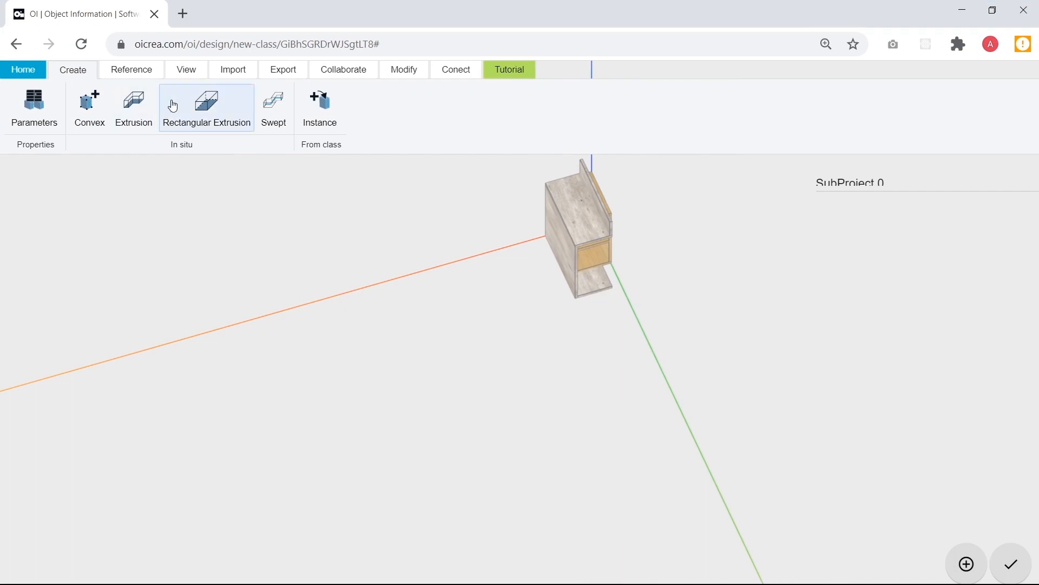
key("alt+Tab")
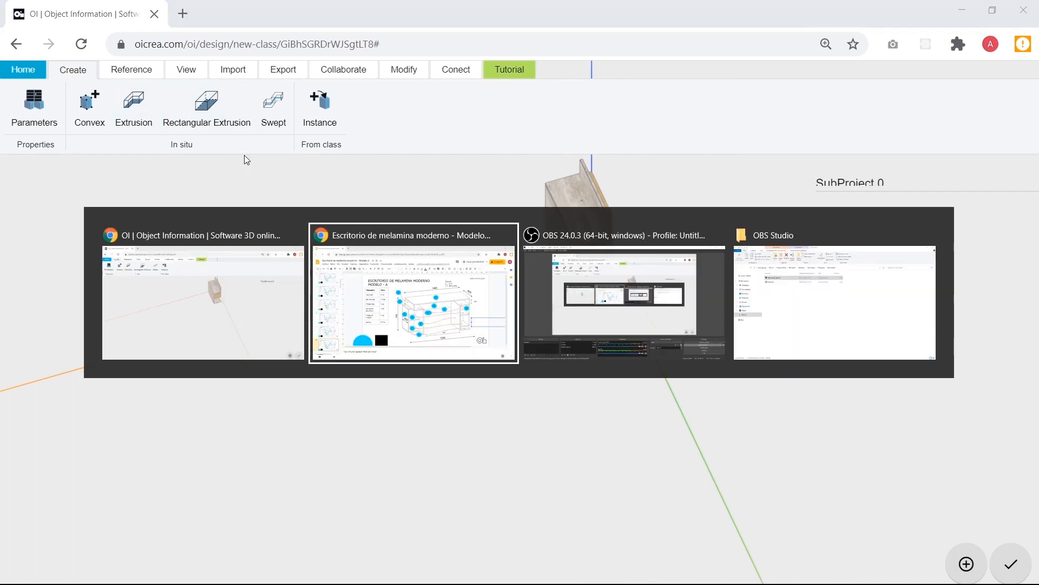
scroll(101, 426, "down", 5)
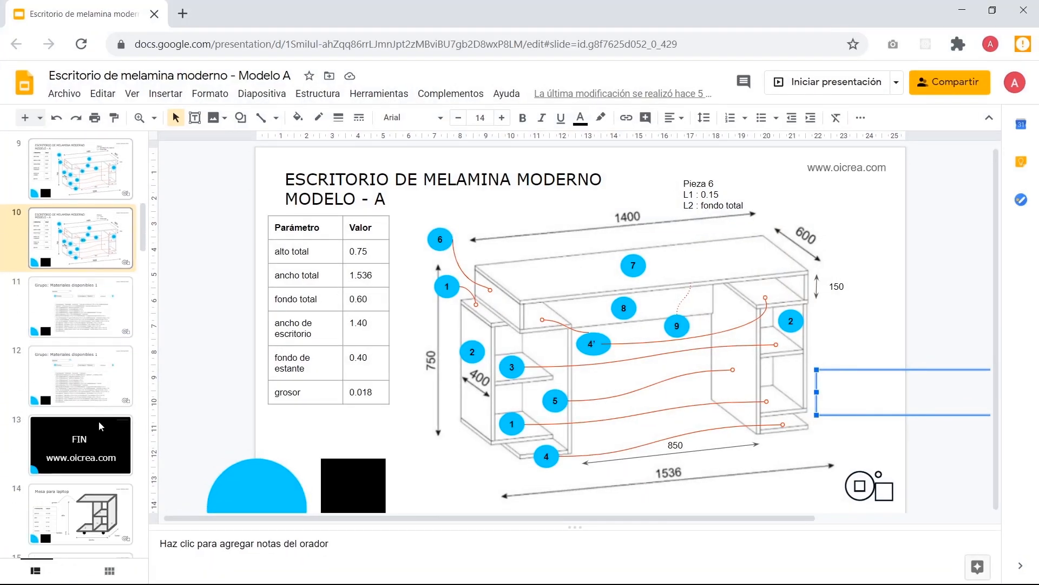
left_click(104, 249)
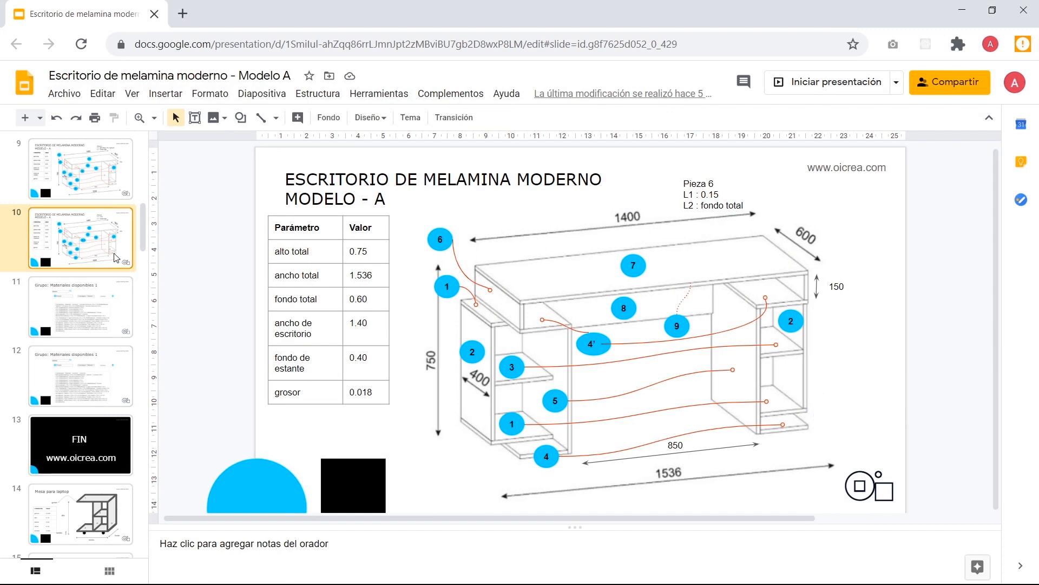
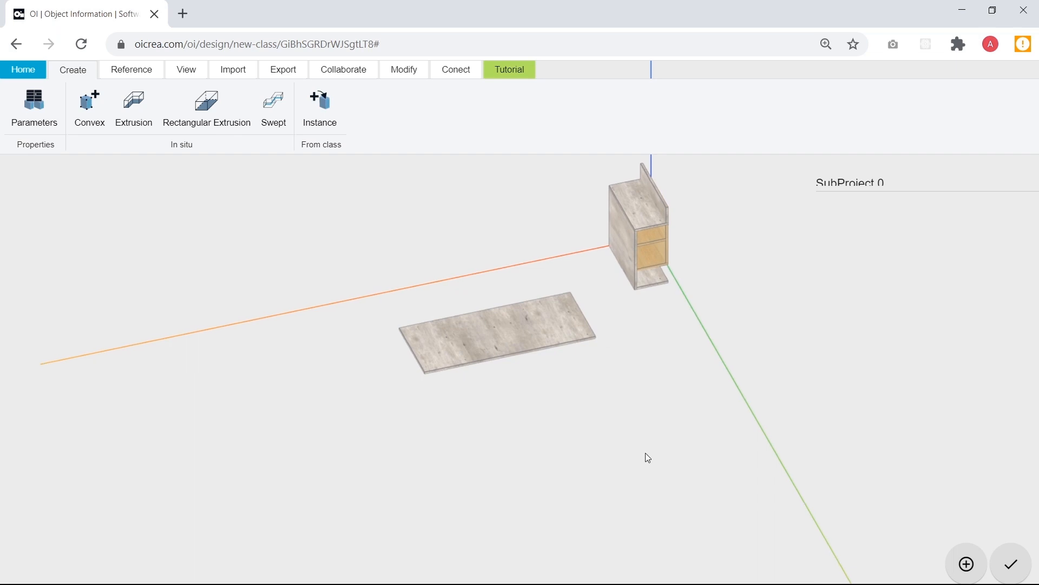
Copy the X position formula of the upright panel above the cabinet into the desktop board's X position.
right_click_drag(646, 331, 603, 397)
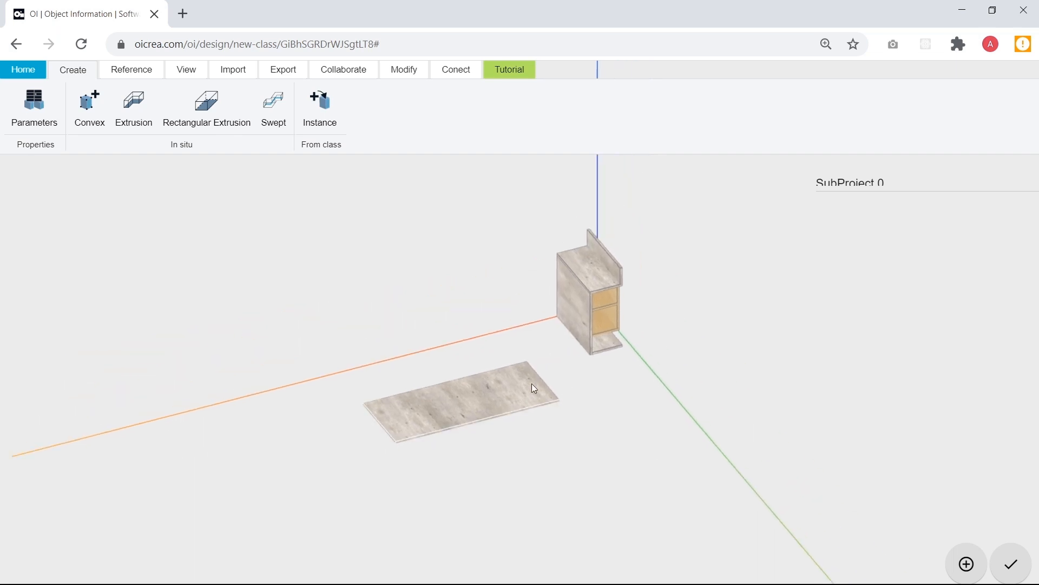
left_click_drag(661, 425, 605, 404)
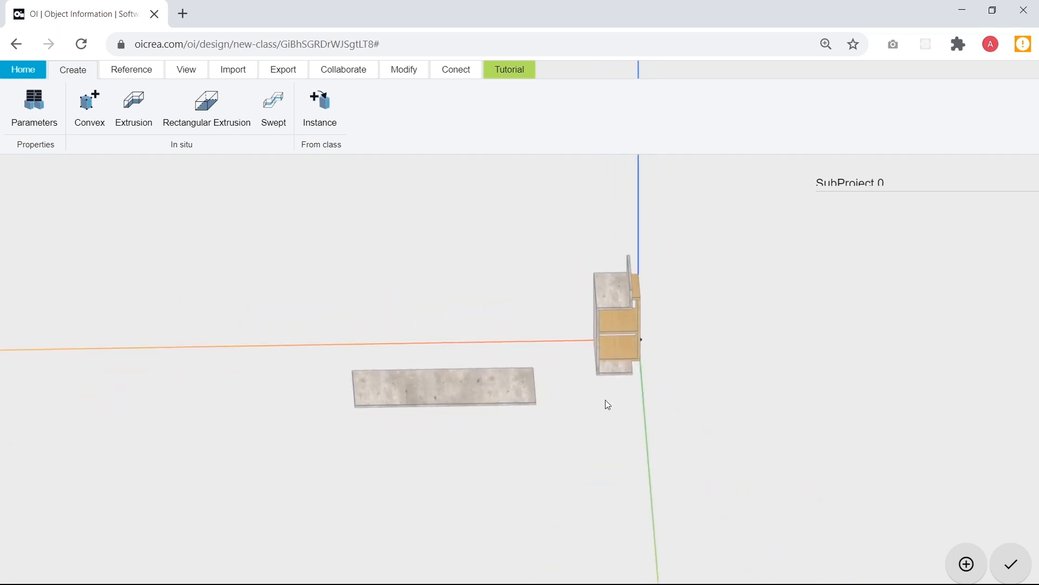
scroll(647, 289, "up", 5)
right_click_drag(654, 325, 431, 387)
scroll(599, 294, "up", 2)
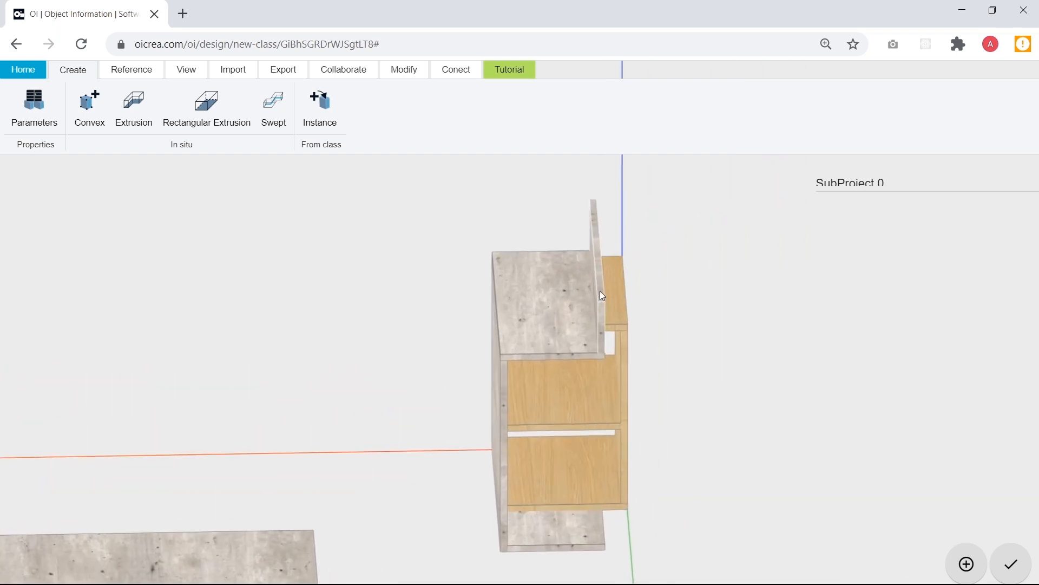
left_click(601, 297)
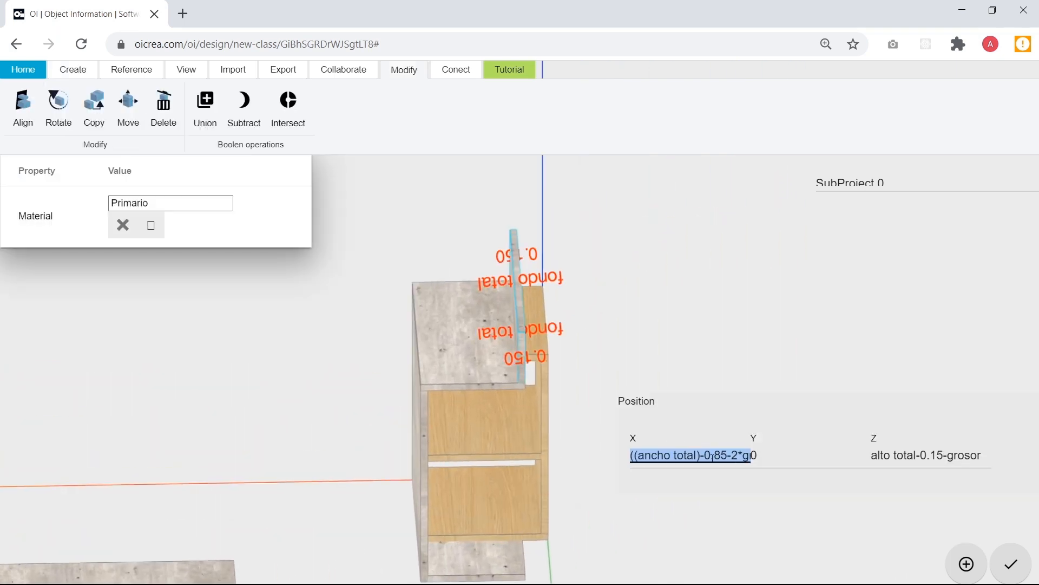
left_click(215, 433)
scroll(348, 375, "down", 3)
left_click(267, 544)
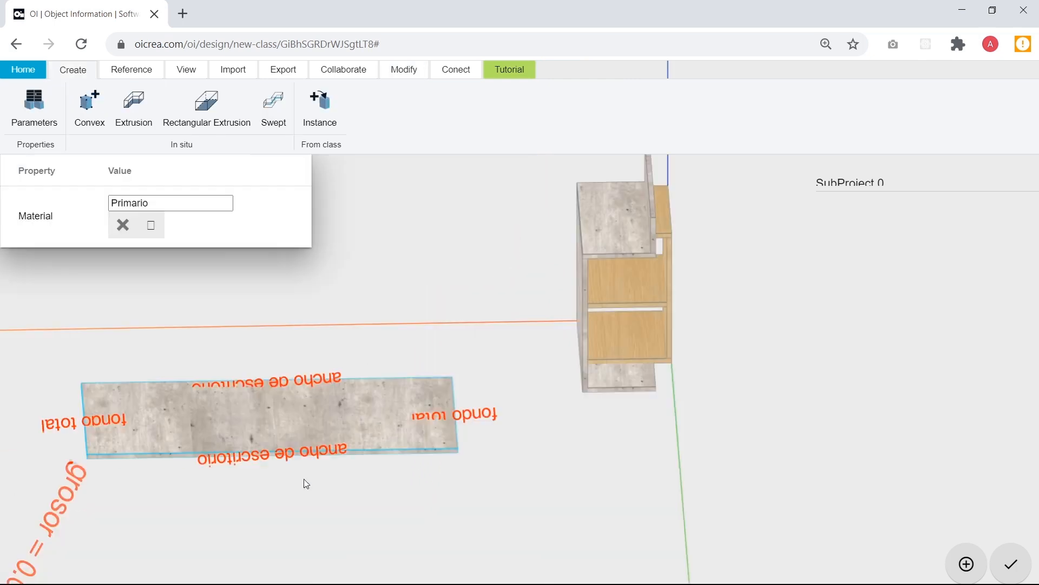
key("ctrl+v")
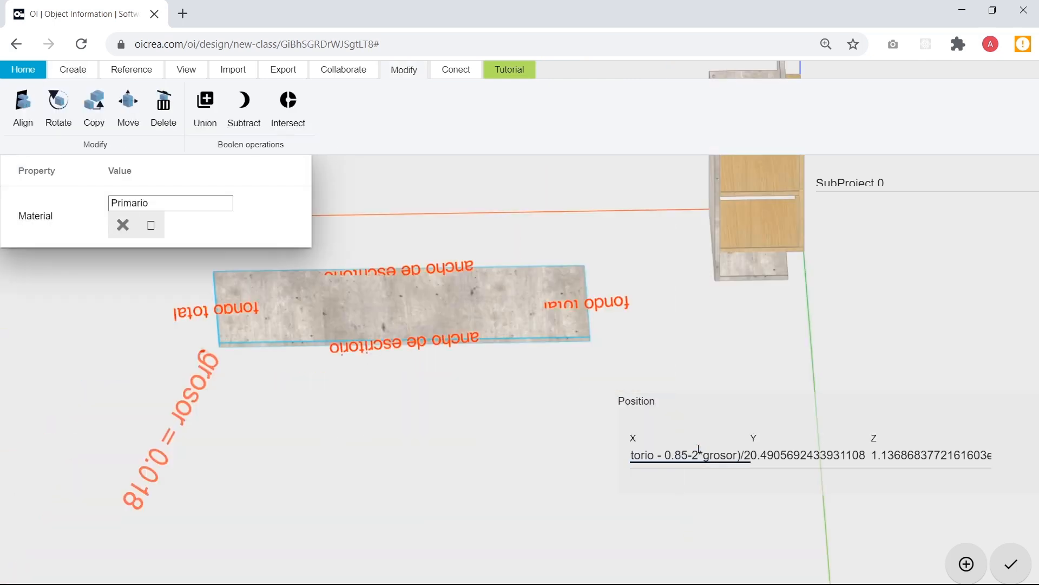
key("Return")
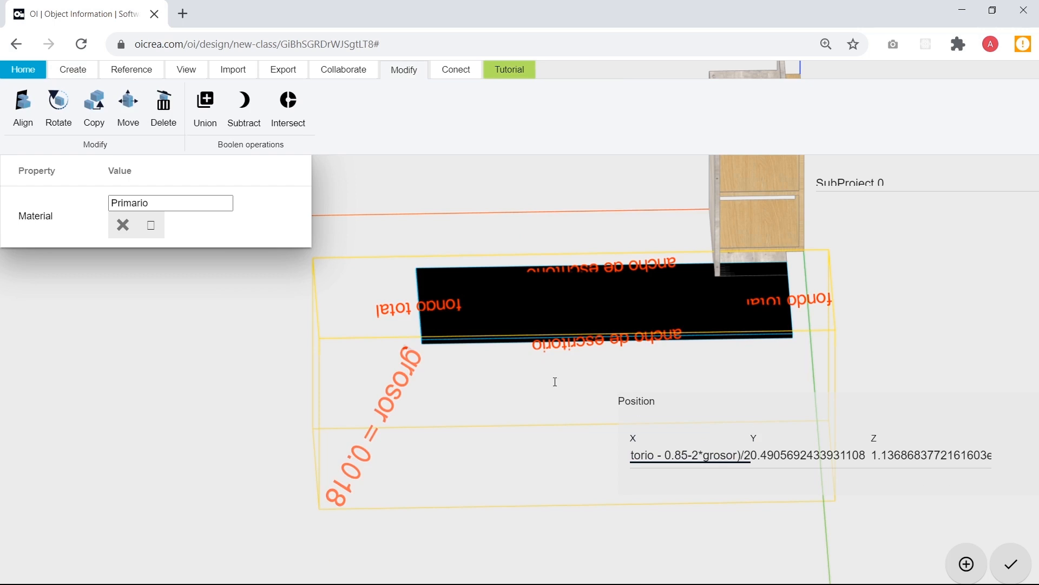
left_click(547, 380)
Set the desktop board's Z position to alto total.
left_click(588, 317)
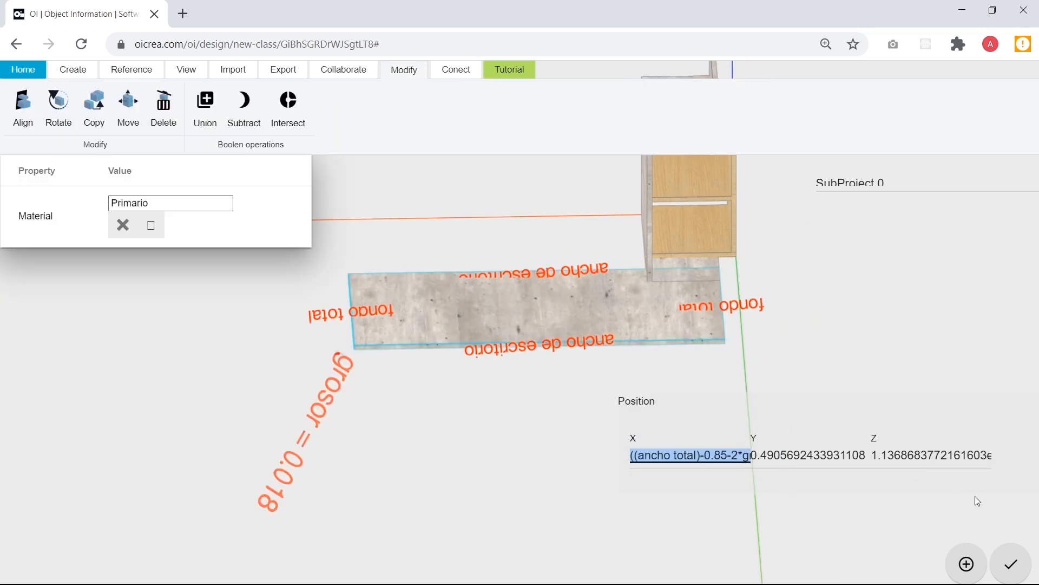
double_click(931, 455)
type("alto")
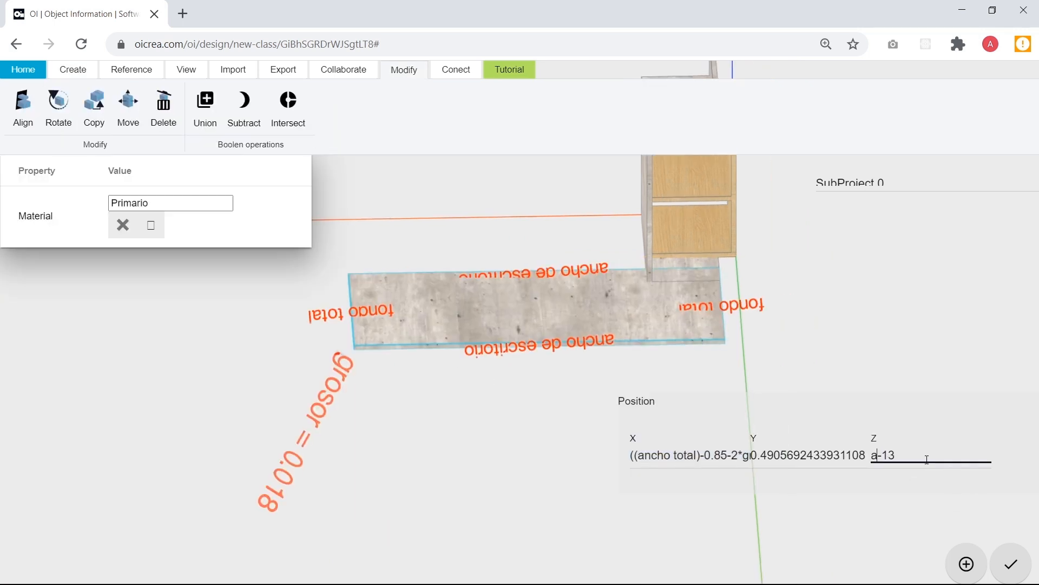
key("Delete")
key("Delete")
key("Delete")
type("total")
key("Return")
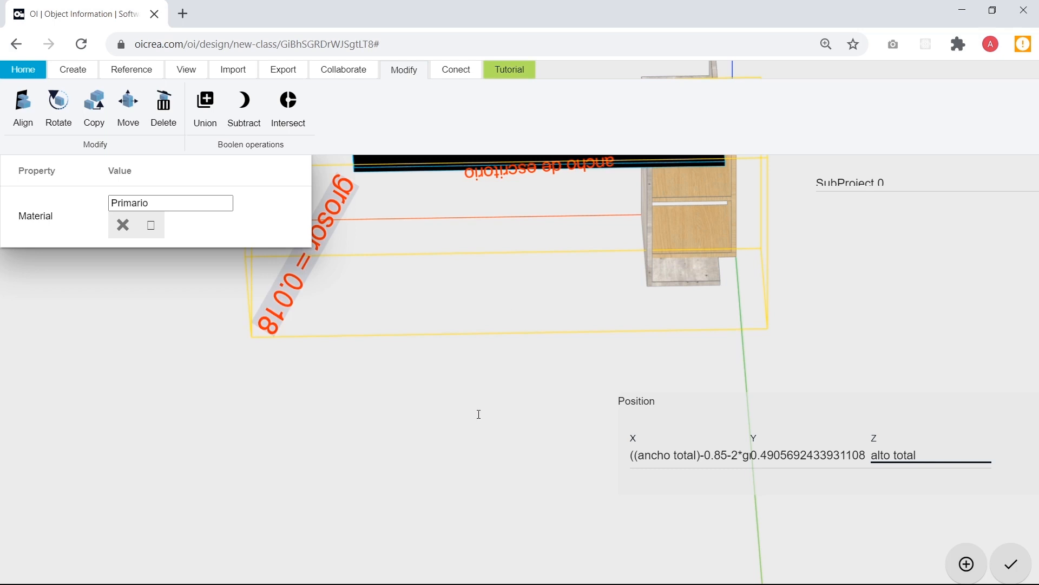
key("Escape")
Set the desktop board's Z position to alto total-grosor and its Y position to 0.
scroll(468, 384, "down", 5)
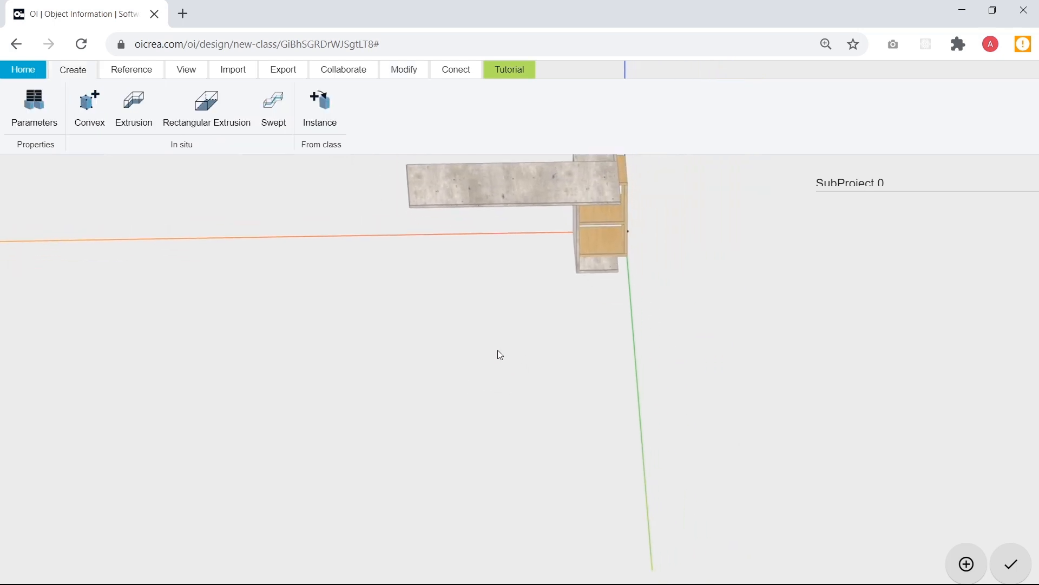
right_click_drag(498, 349, 533, 507)
right_click_drag(479, 393, 507, 360)
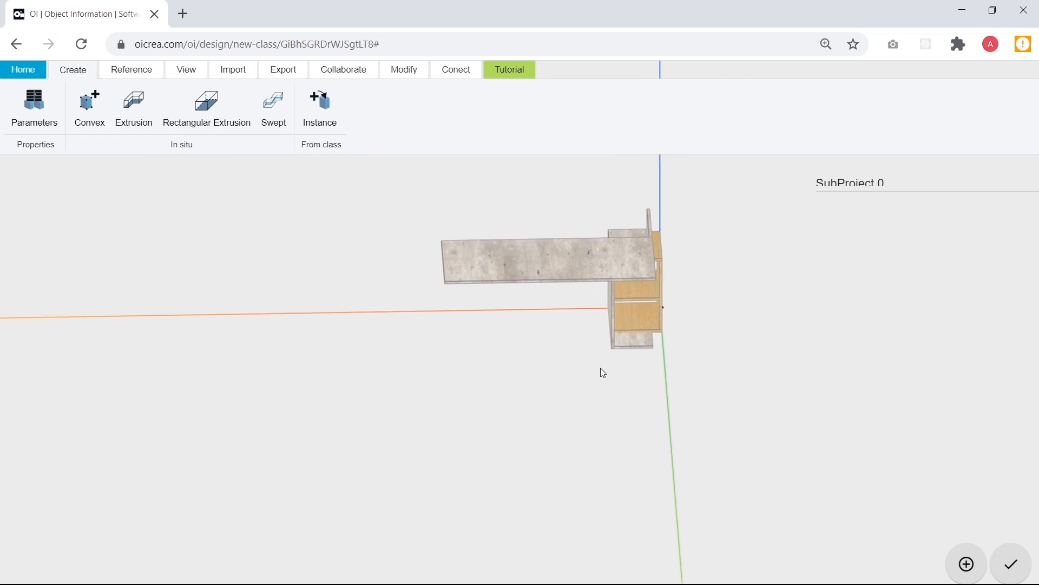
left_click_drag(604, 372, 539, 198)
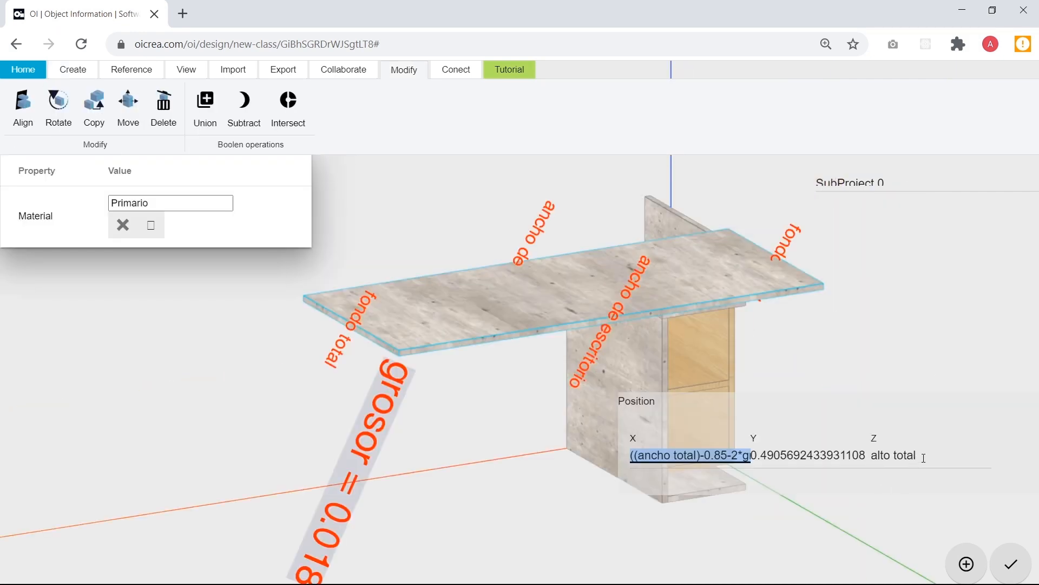
left_click(923, 457)
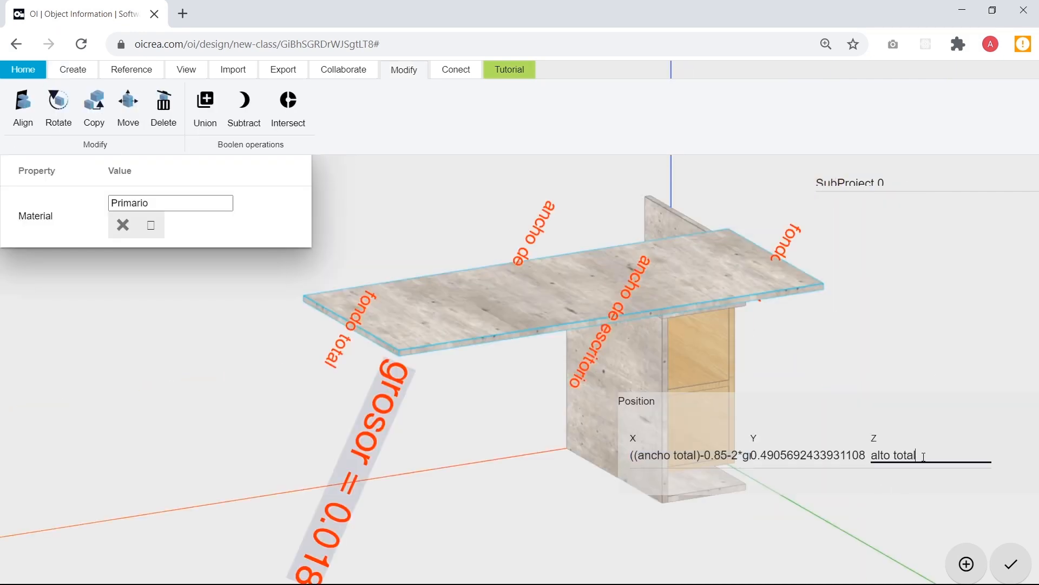
type("-grosor")
key("Return")
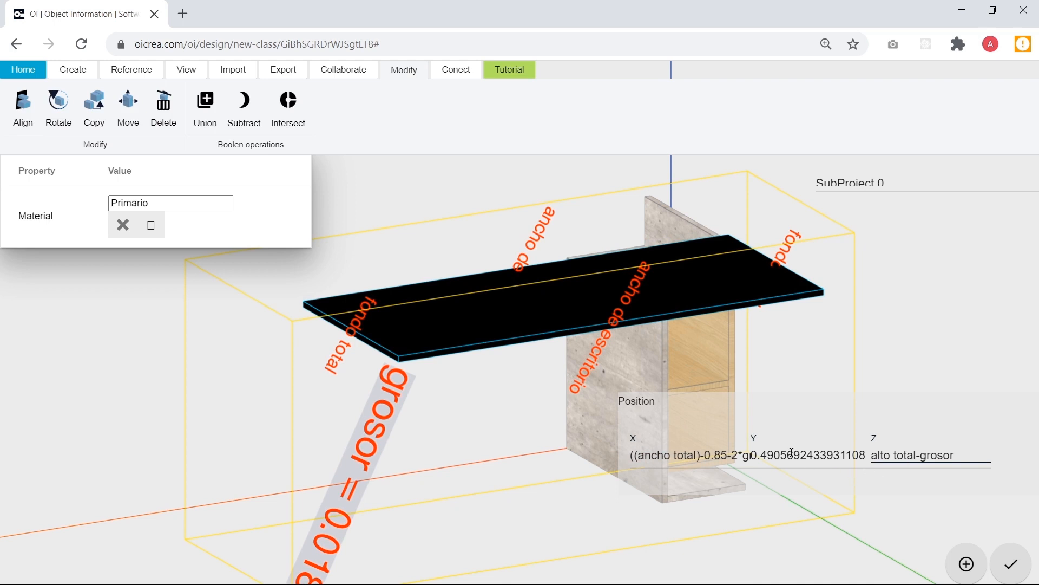
double_click(828, 458)
type("0")
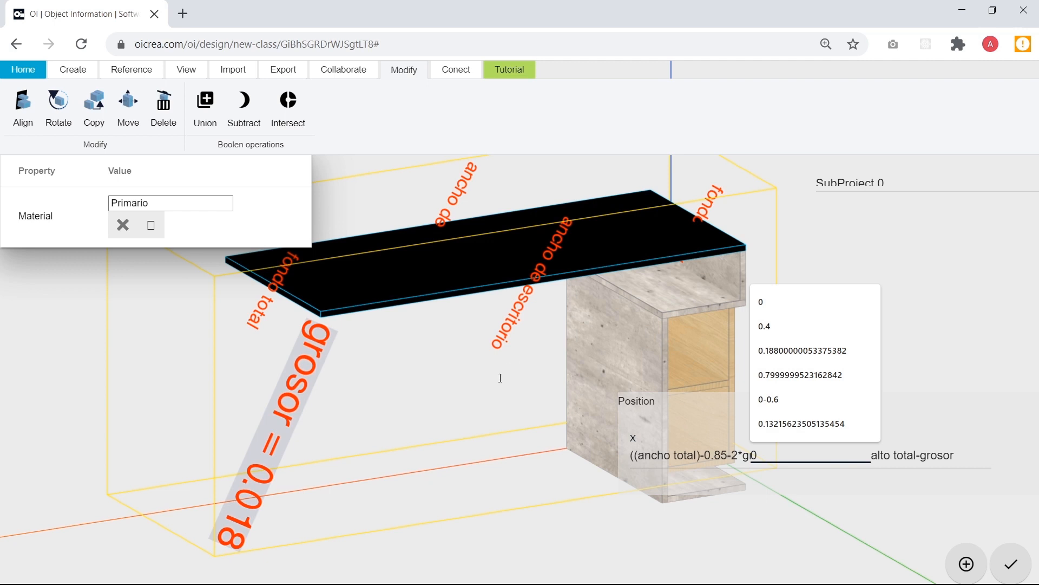
left_click(415, 375)
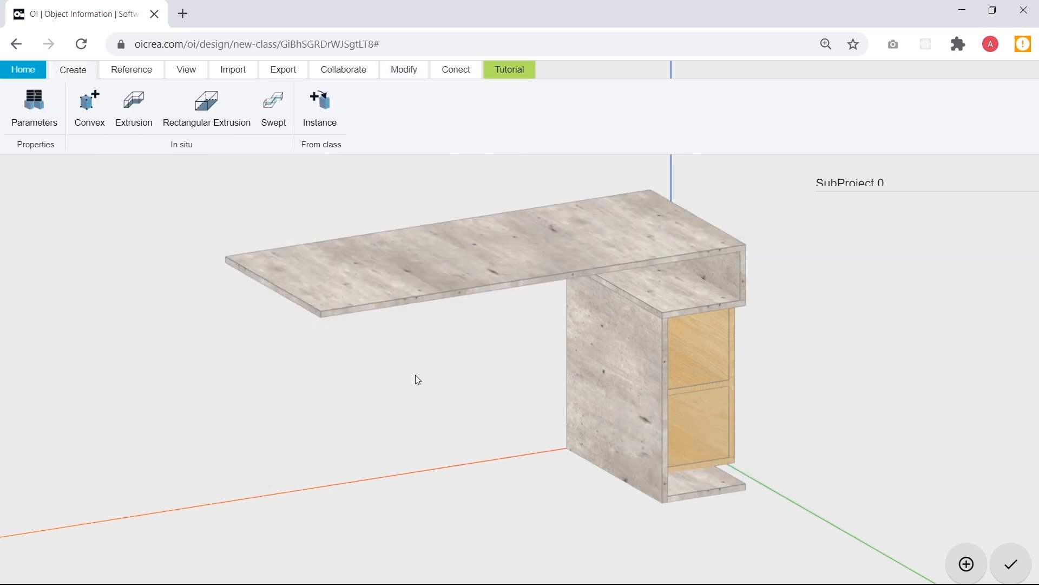
Compare the placed desktop board with piece 7 in the Google Slides drawing, viewing the model from a lower angle.
scroll(468, 341, "down", 3)
left_click_drag(565, 405, 594, 411)
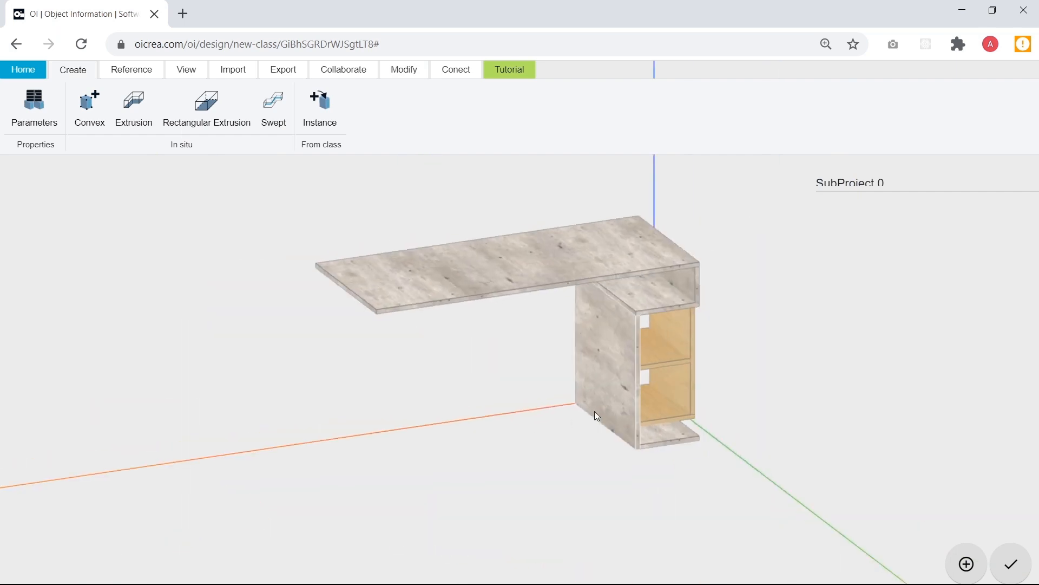
key("alt+Tab")
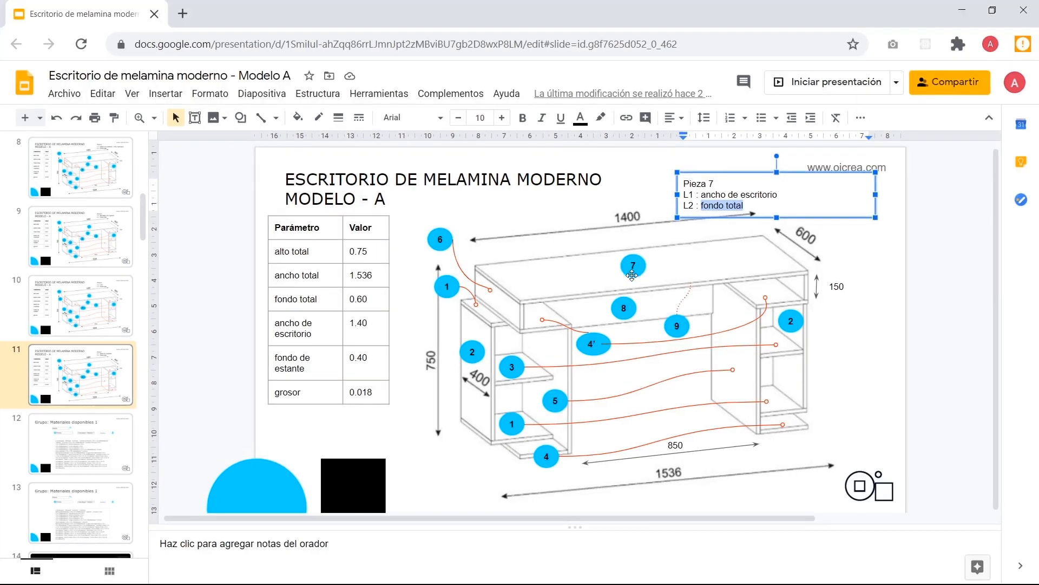
key("alt+Tab")
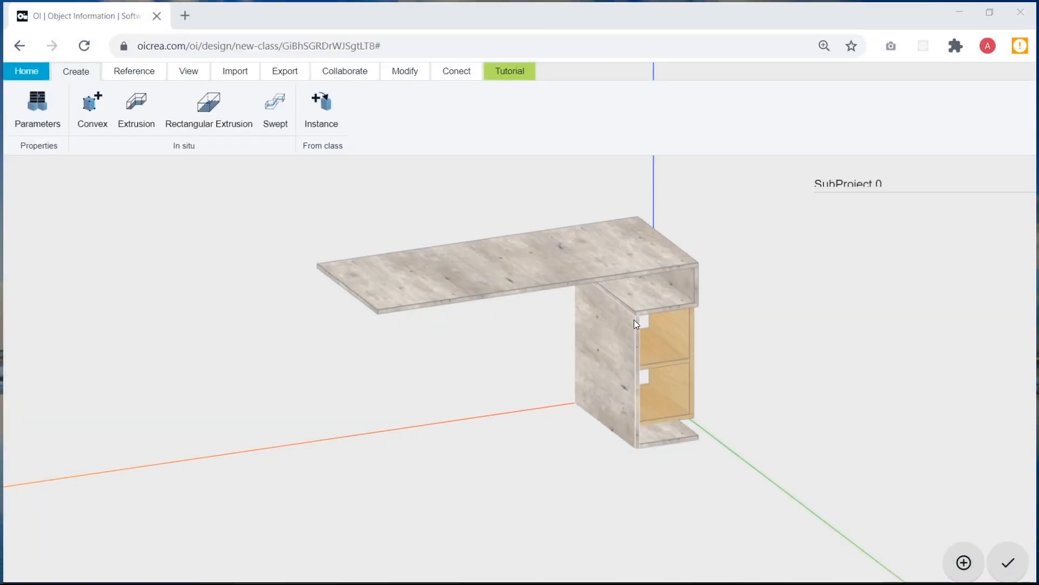
left_click_drag(524, 376, 492, 364)
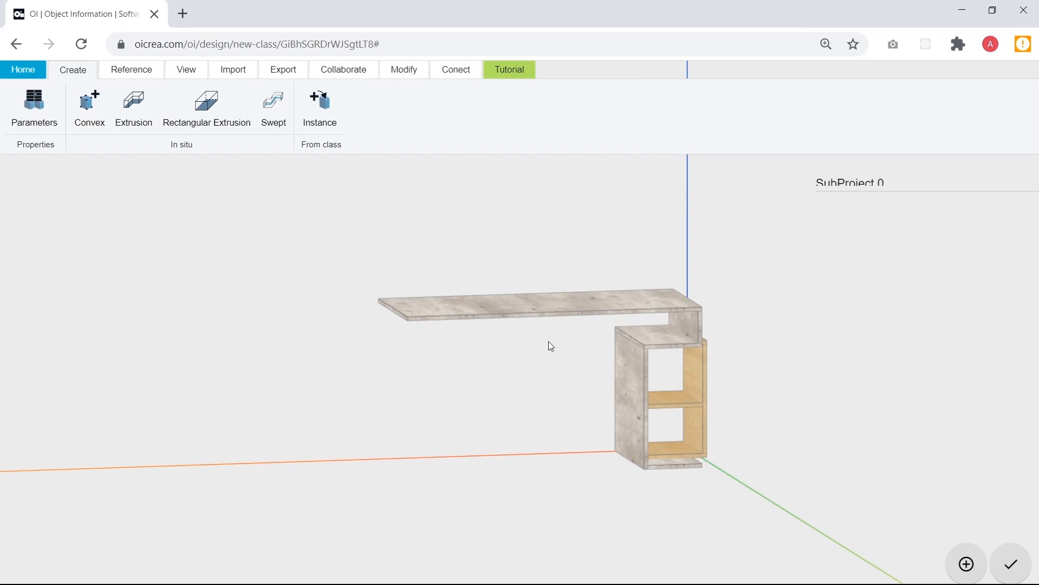
Switch to Google Slides, duplicate the Pieza 7 slide and change the copy's heading to Pieza 8.
key("alt+Tab")
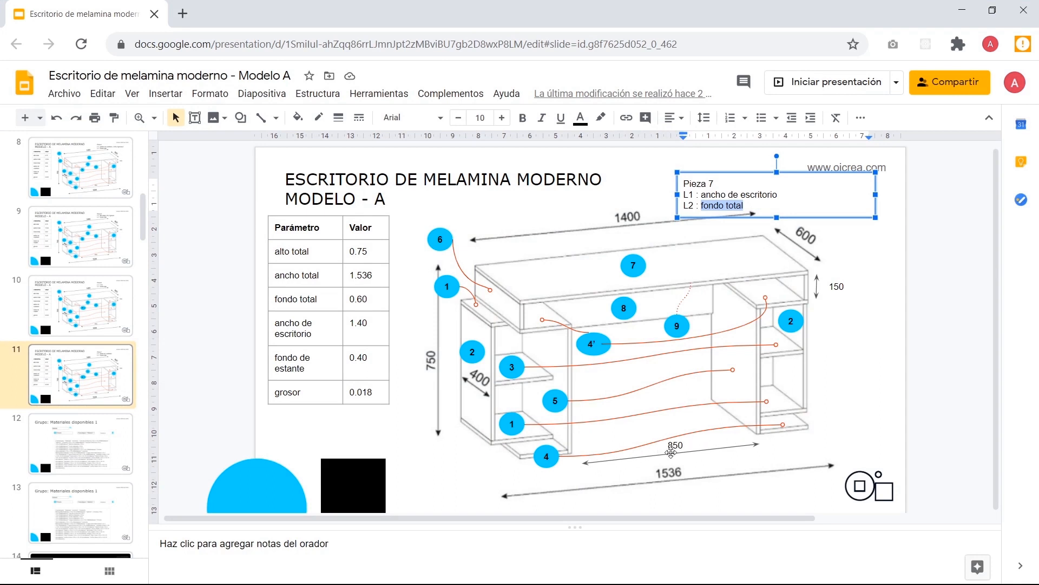
left_click(132, 382)
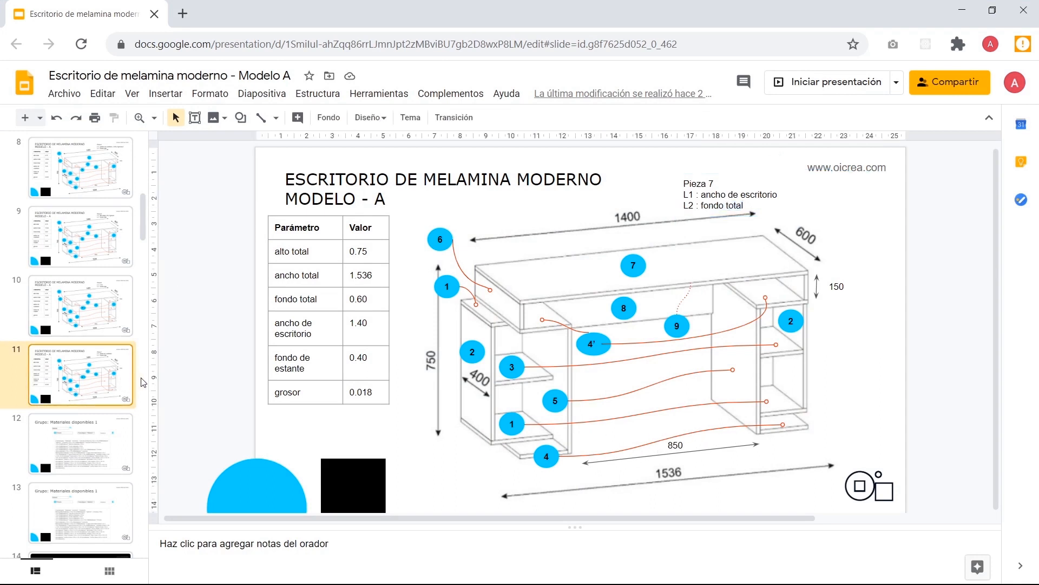
key("ctrl+m")
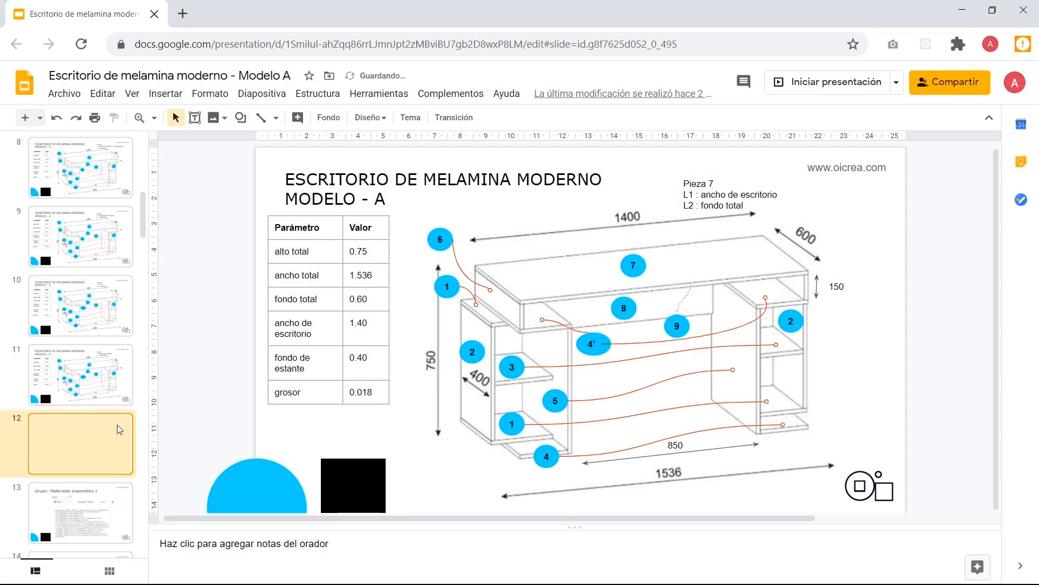
double_click(714, 185)
key("BackSpace")
type("8")
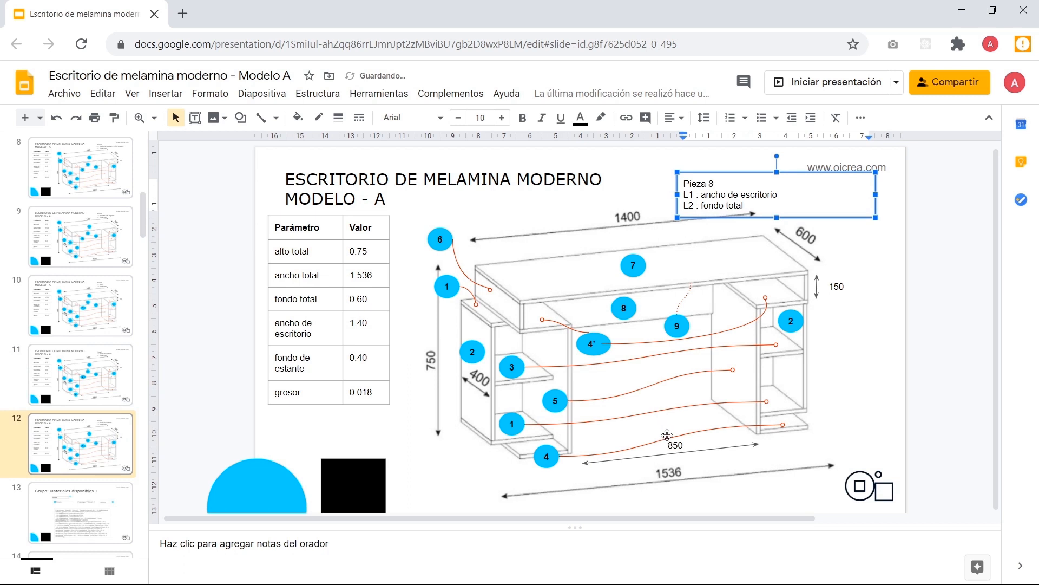
Set the Pieza 8 dimensions on the slide to L1 : 0.85 and L2 : 0.20.
left_click(702, 195)
left_click(780, 195, "shift")
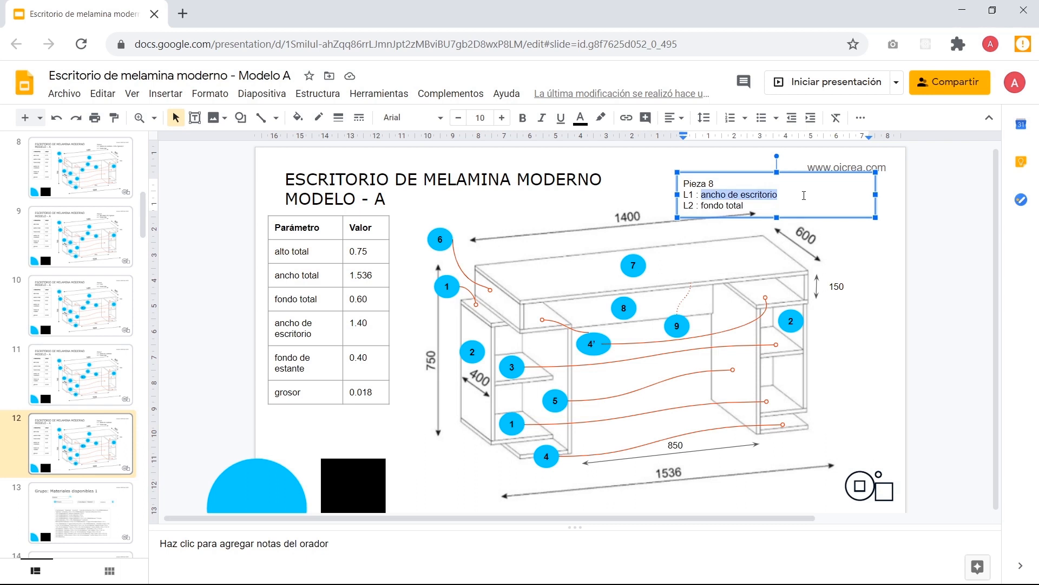
type("0.85")
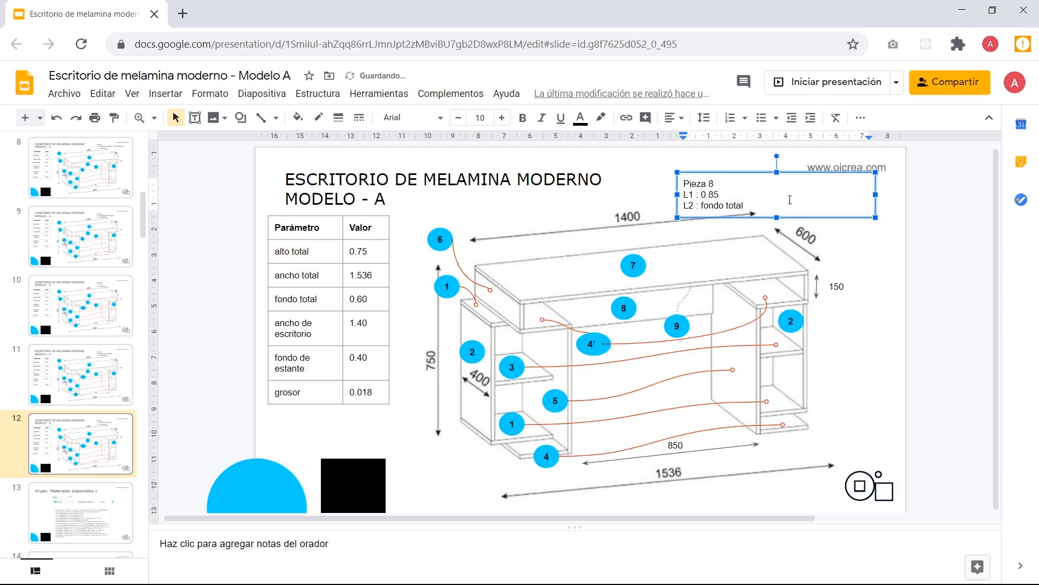
left_click(701, 206)
left_click(752, 206, "shift")
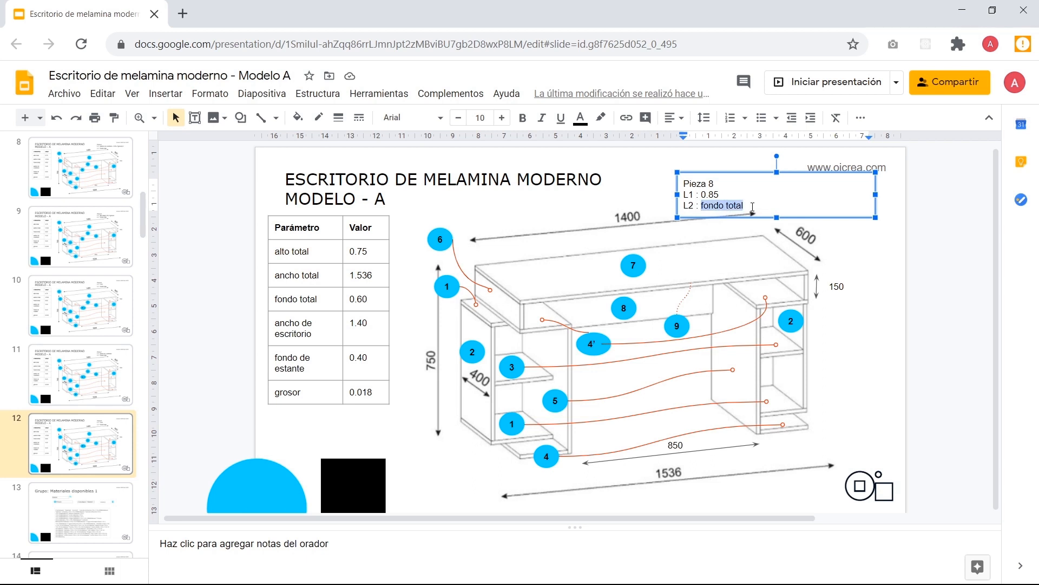
type("0.")
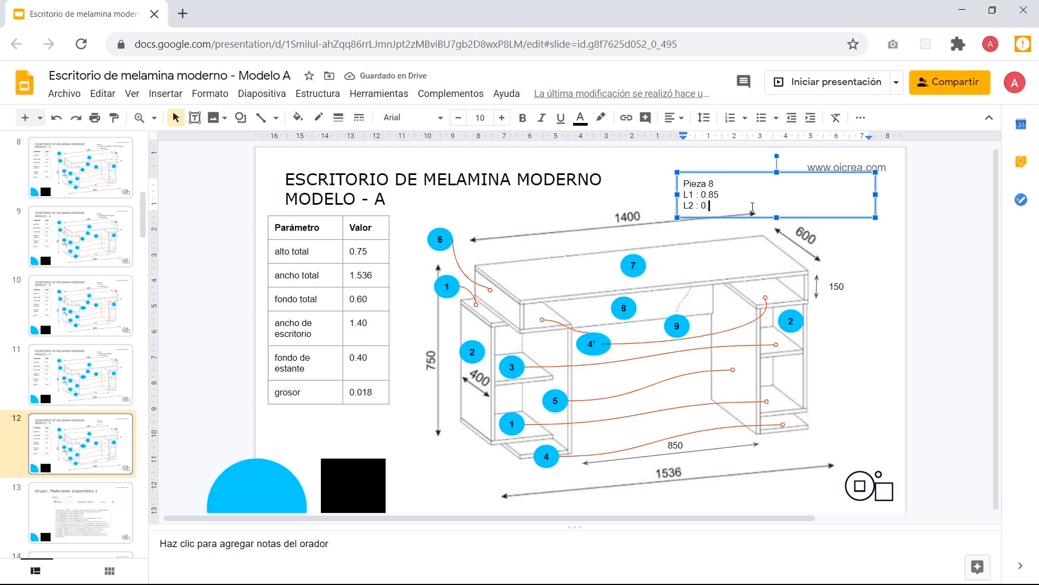
type("20")
left_click(895, 235)
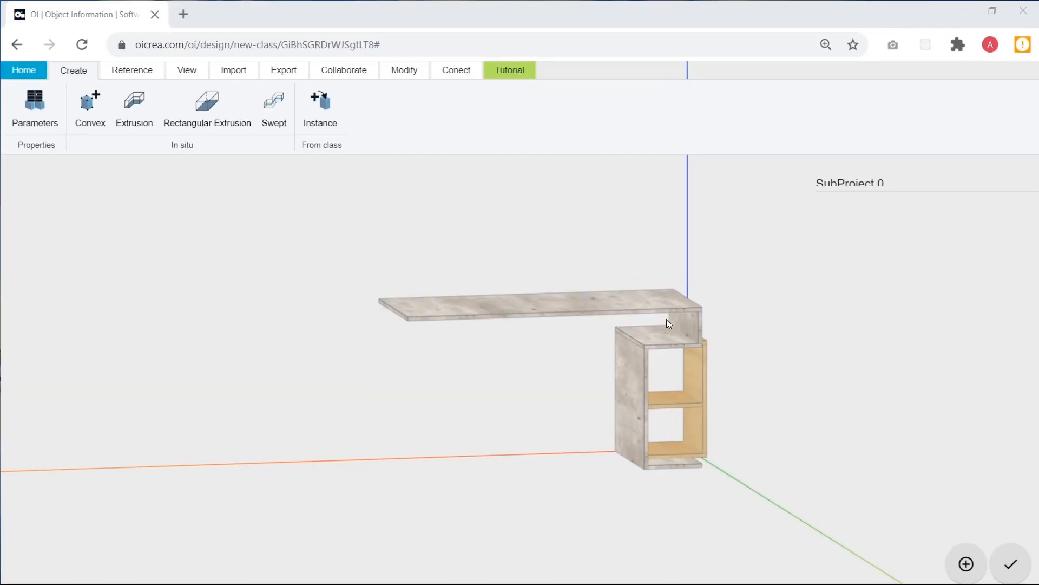
Examine the open space under the desktop and the cabinet's side panel from several angles to plan piece 8.
left_click_drag(566, 388, 912, 399)
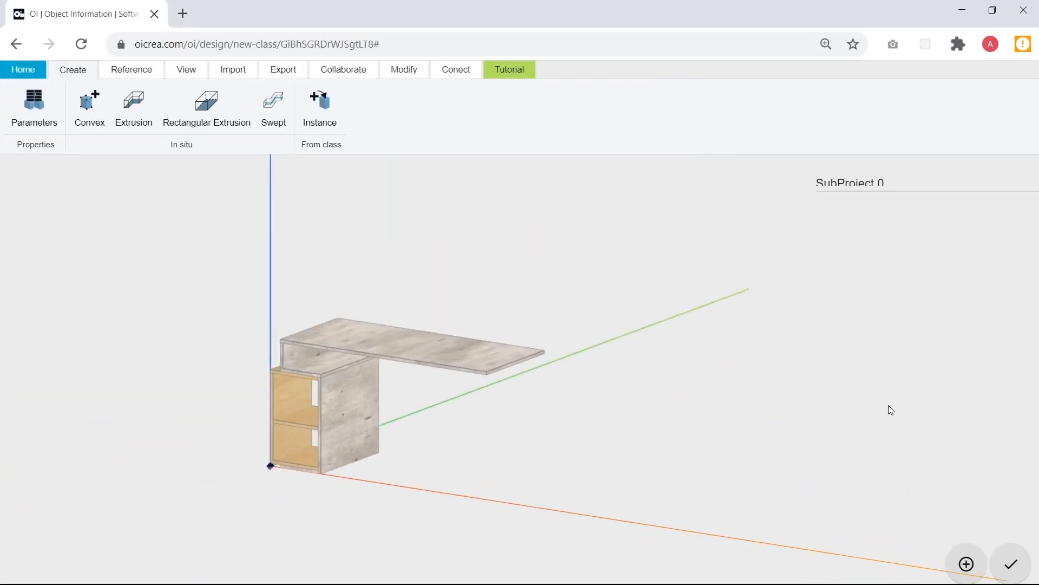
scroll(410, 440, "up", 3)
left_click_drag(408, 436, 427, 429)
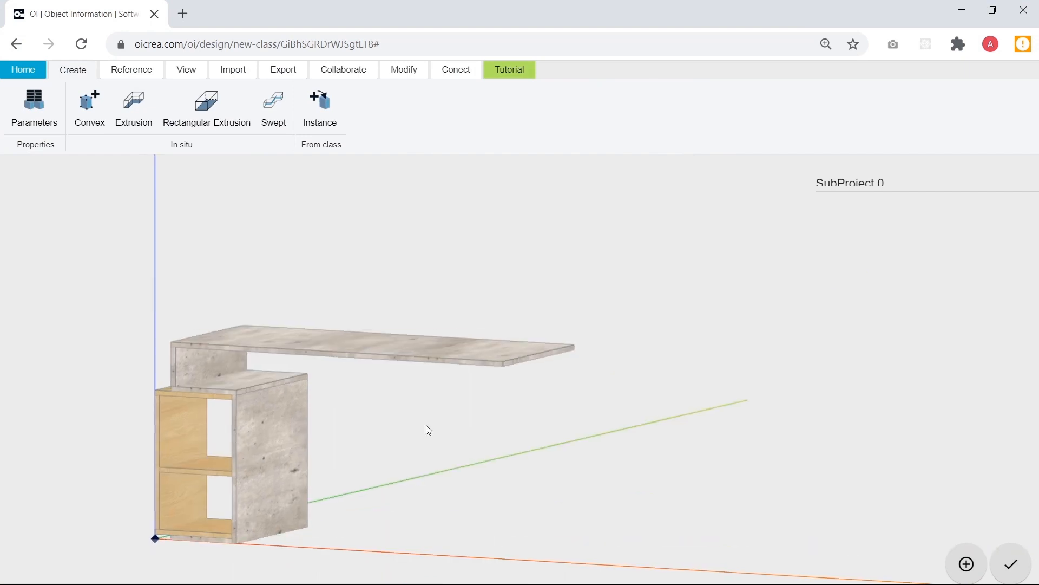
left_click(144, 74)
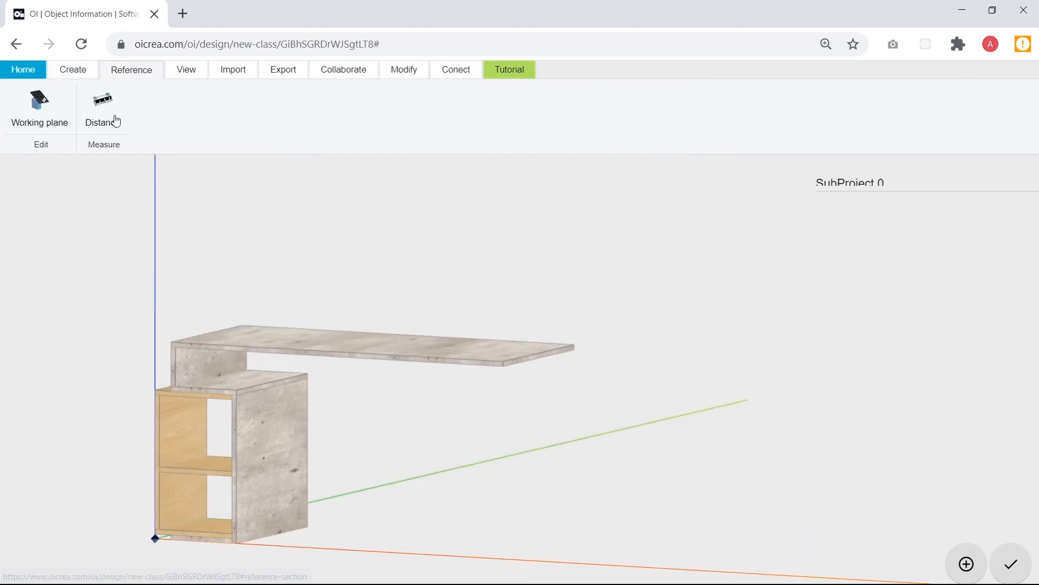
left_click_drag(359, 348, 321, 443)
scroll(388, 433, "up", 5)
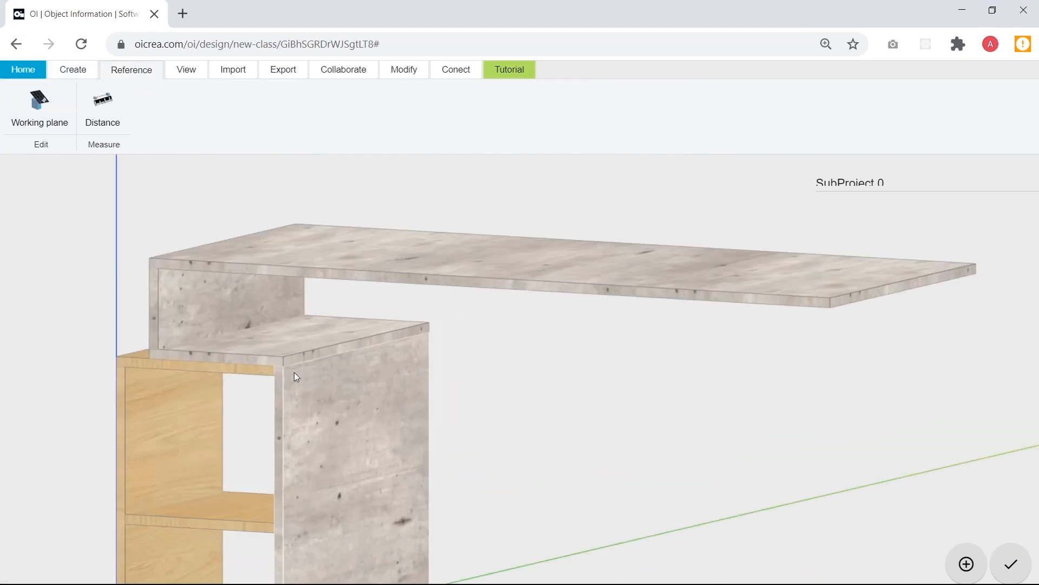
scroll(186, 372, "down", 5)
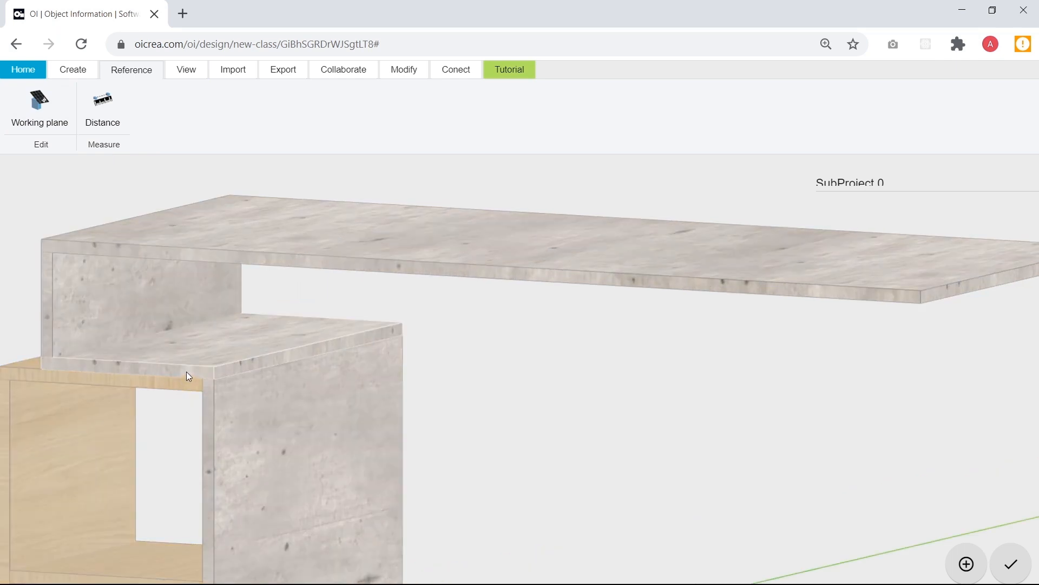
left_click_drag(531, 440, 383, 371)
scroll(382, 369, "down", 6)
left_click_drag(482, 408, 473, 402)
Create a rectangular extrusion 0.85 wide and 0.2 high in the open space beneath the desktop, beside the cabinet.
left_click(75, 71)
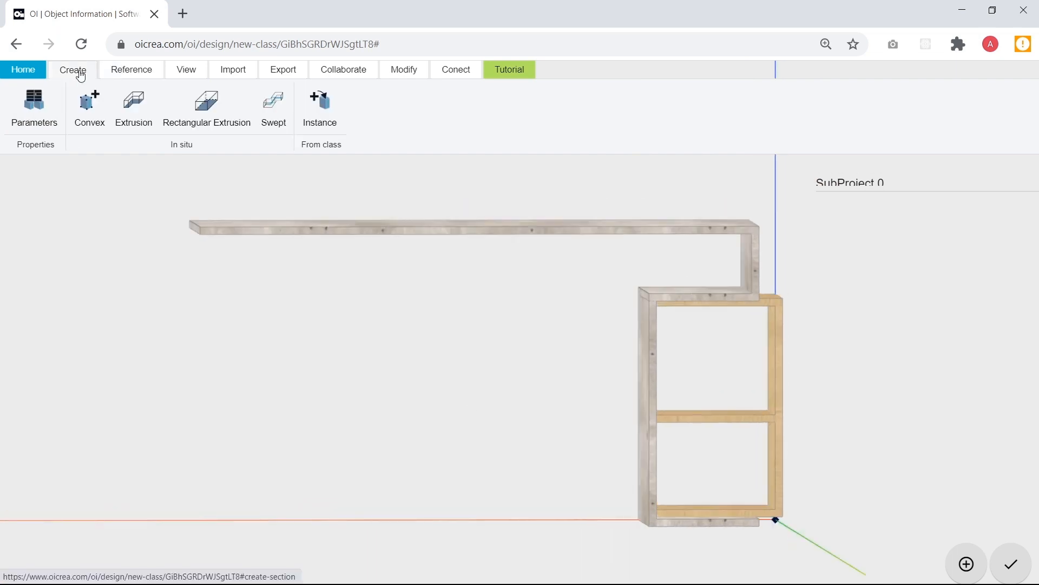
left_click(219, 119)
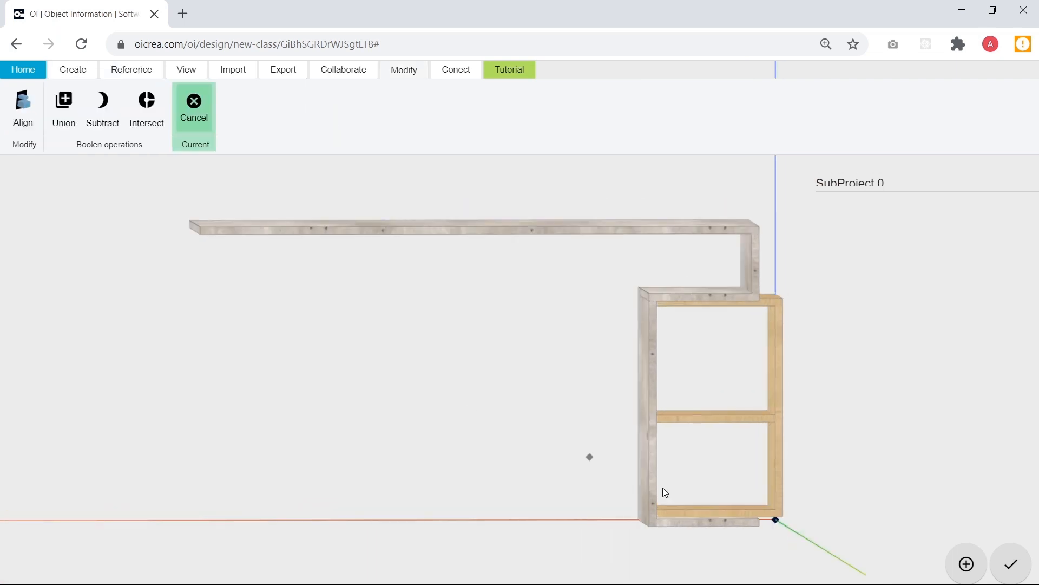
left_click(603, 385)
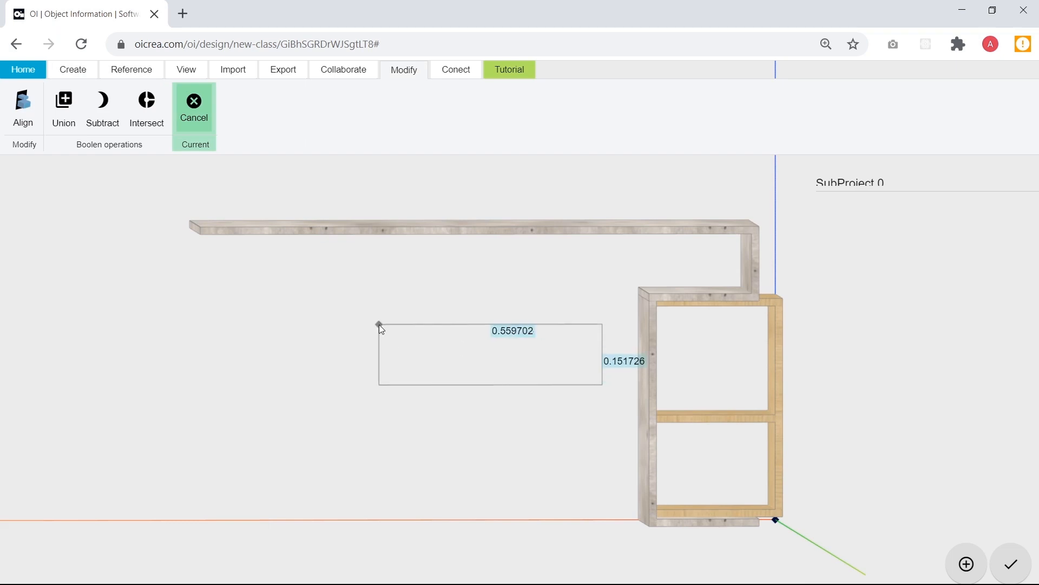
type("0")
key("BackSpace")
type("0.2")
key("Tab")
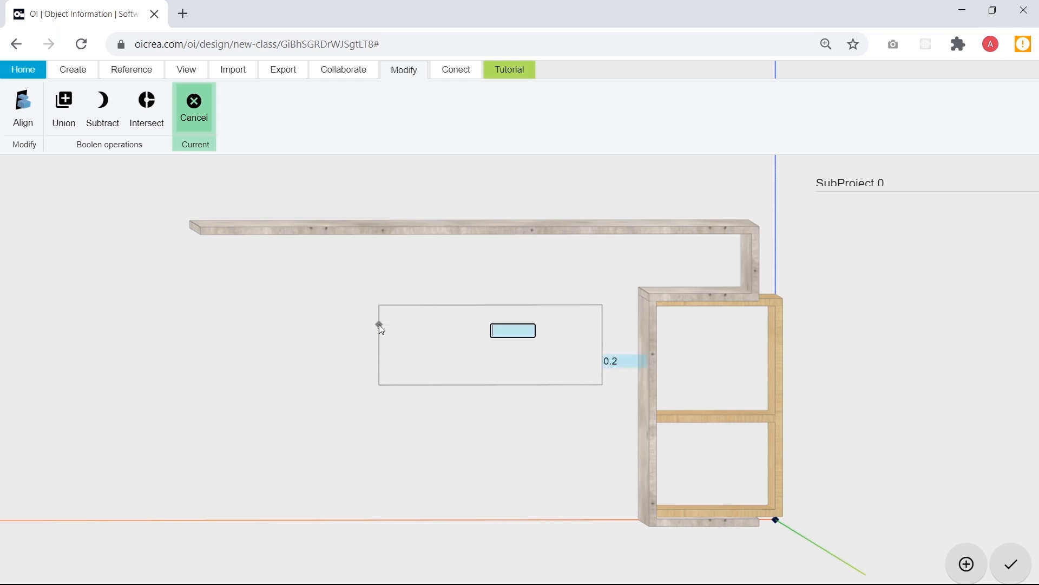
type("0.85")
key("Return")
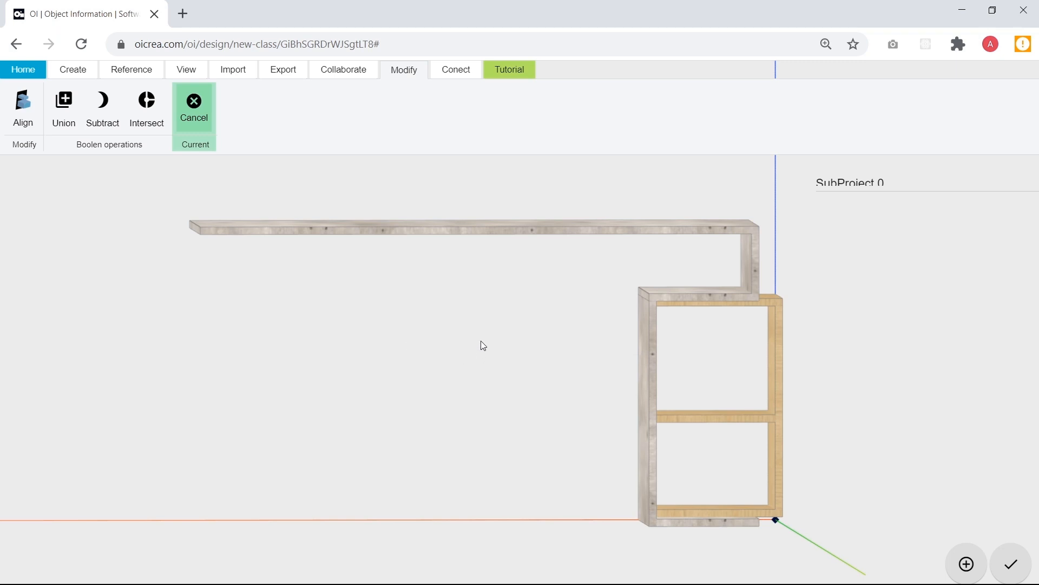
Set the new rectangular board's extrusion height to the grosor parameter.
scroll(485, 337, "down", 2)
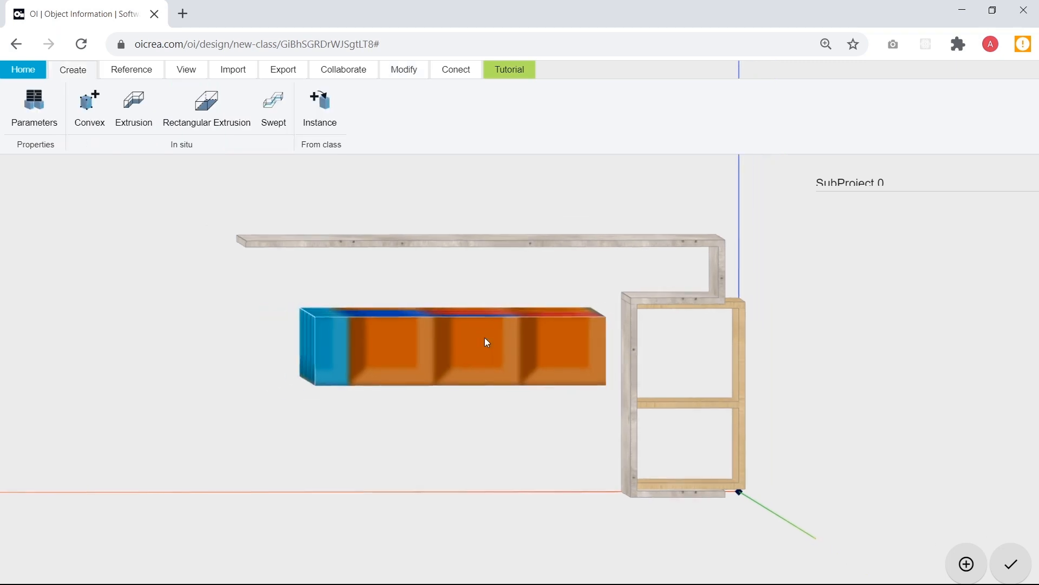
middle_click_drag(485, 336, 508, 401)
left_click(496, 336)
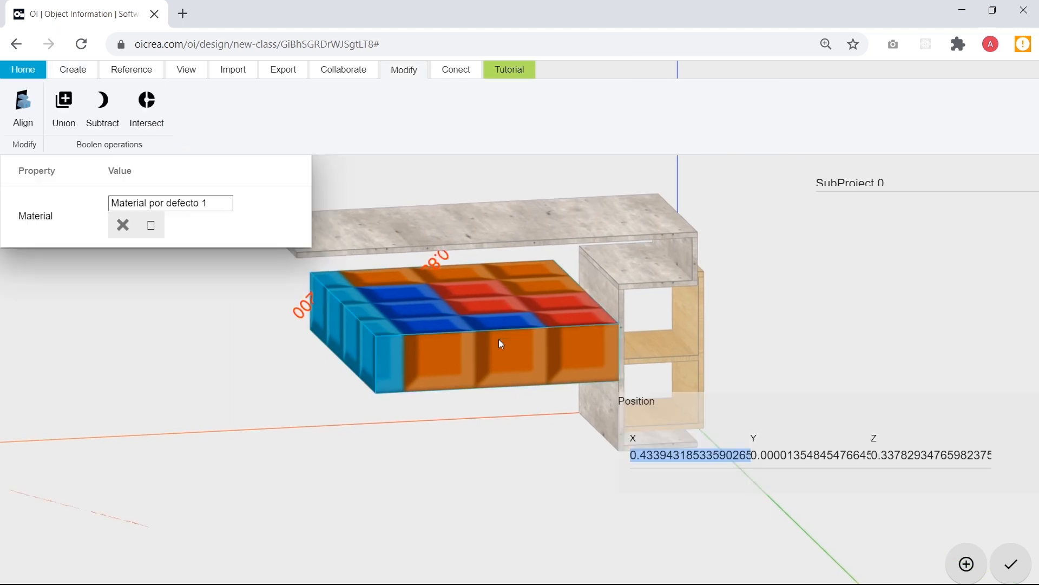
middle_click_drag(440, 331, 297, 339)
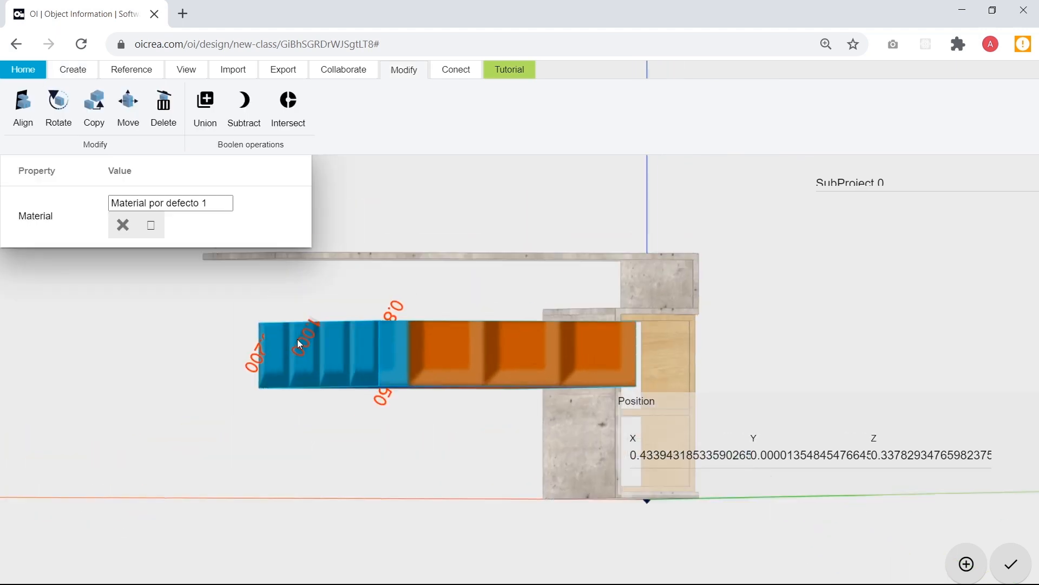
left_click(310, 331)
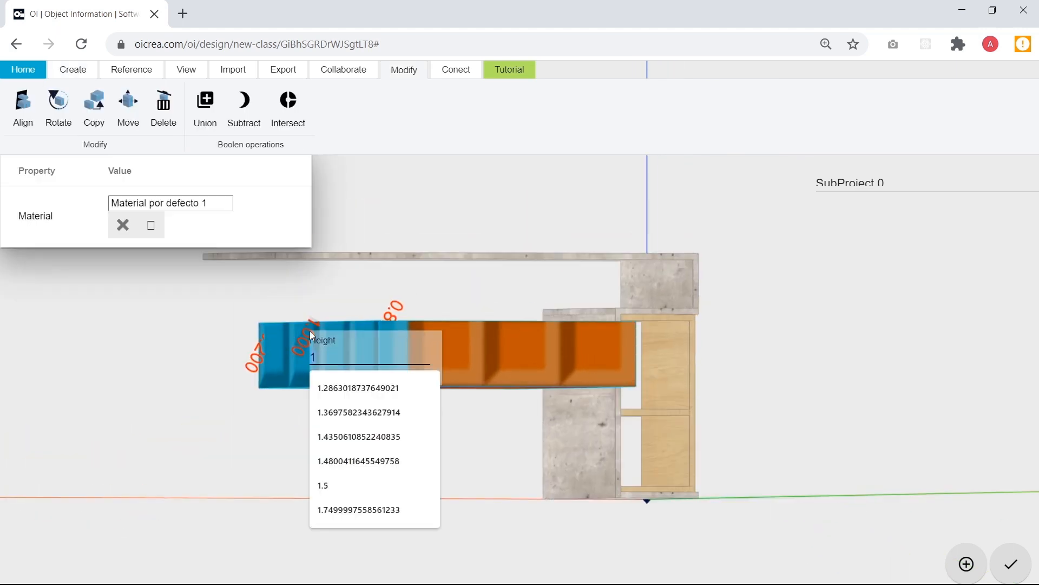
type("gro")
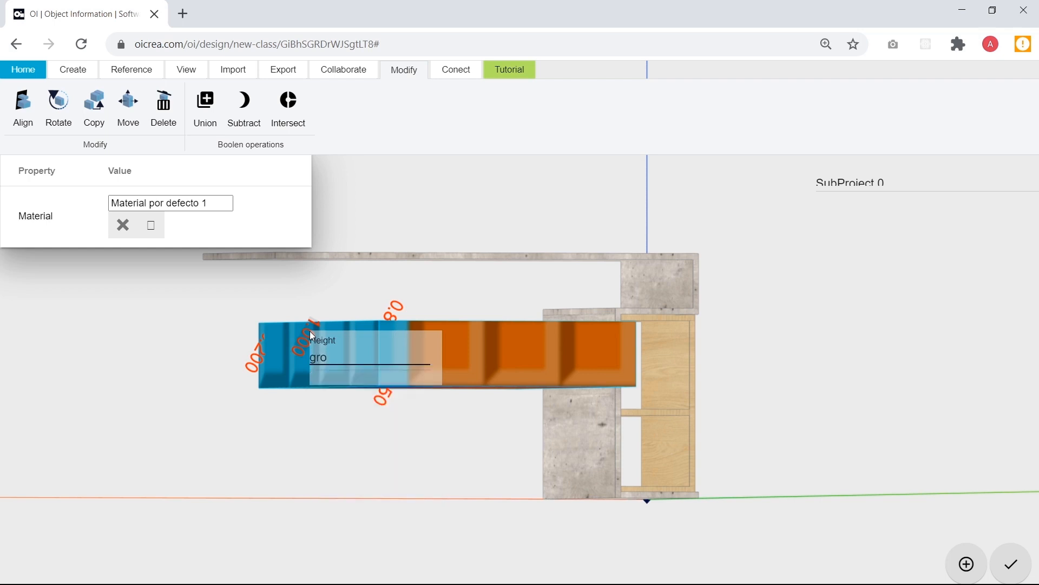
type("sor")
key("Return")
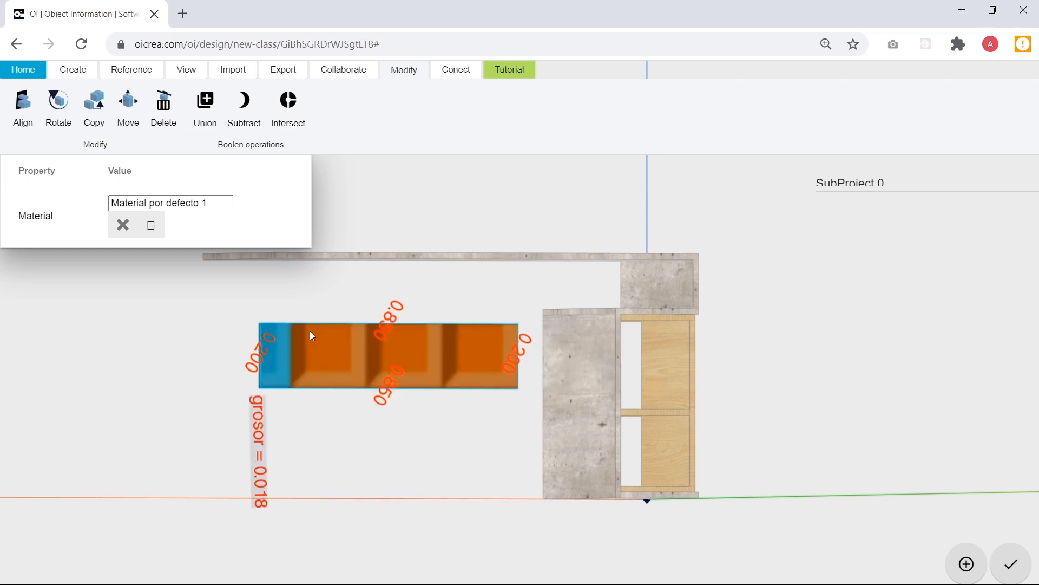
Assign the Primario material to the new board and deselect it.
double_click(211, 203)
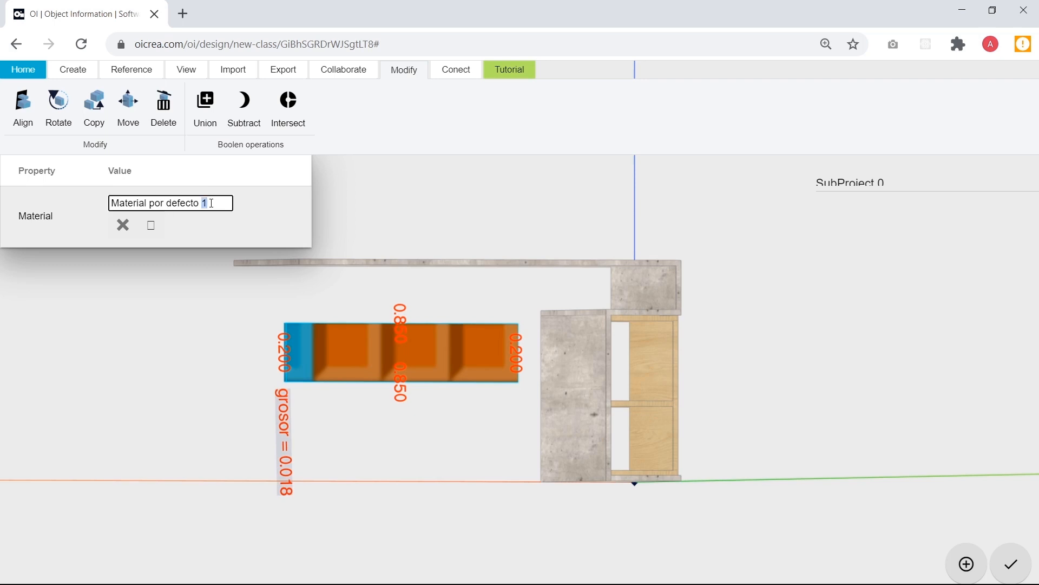
key("ctrl+a")
type("Primario")
key("Return")
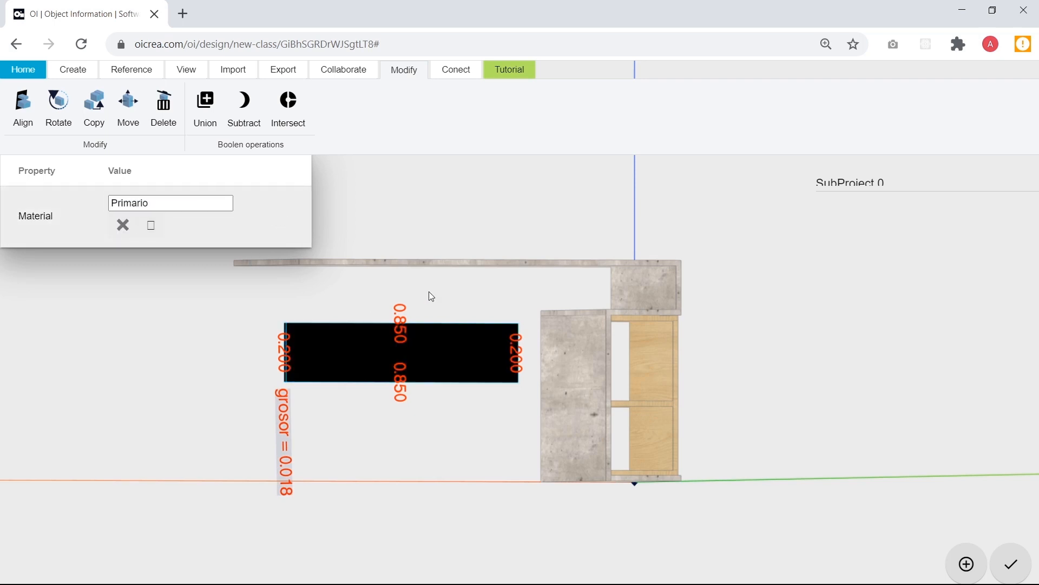
left_click(467, 303)
Copy the X position formula from the cabinet's grey side panel, ((ancho total)-0.85-2*grosor)/2, to the new board.
scroll(545, 417, "down", 3)
left_click_drag(544, 418, 495, 439)
left_click_drag(547, 379, 687, 432)
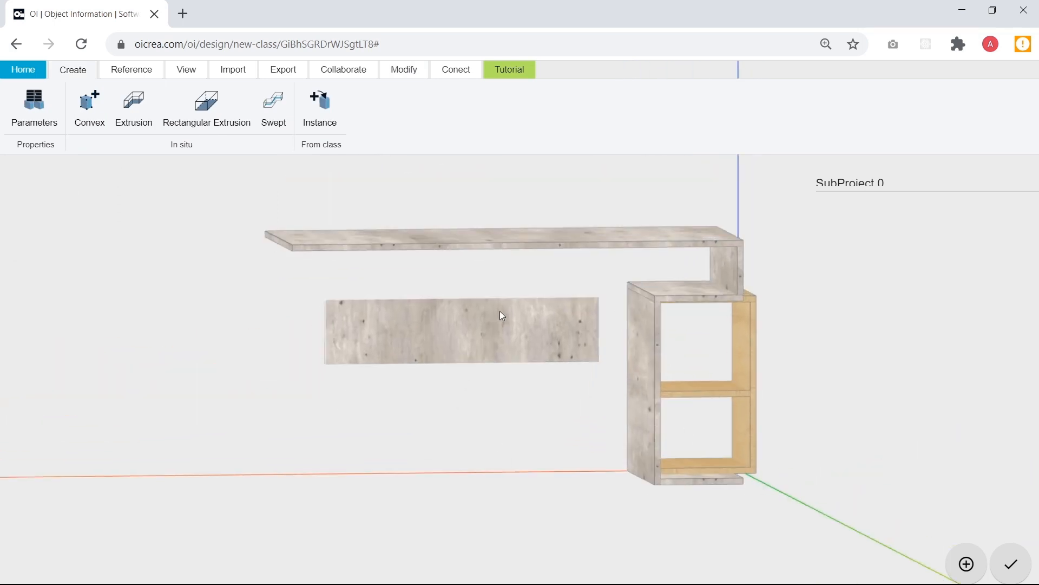
left_click_drag(550, 341, 733, 418)
scroll(735, 314, "up", 3)
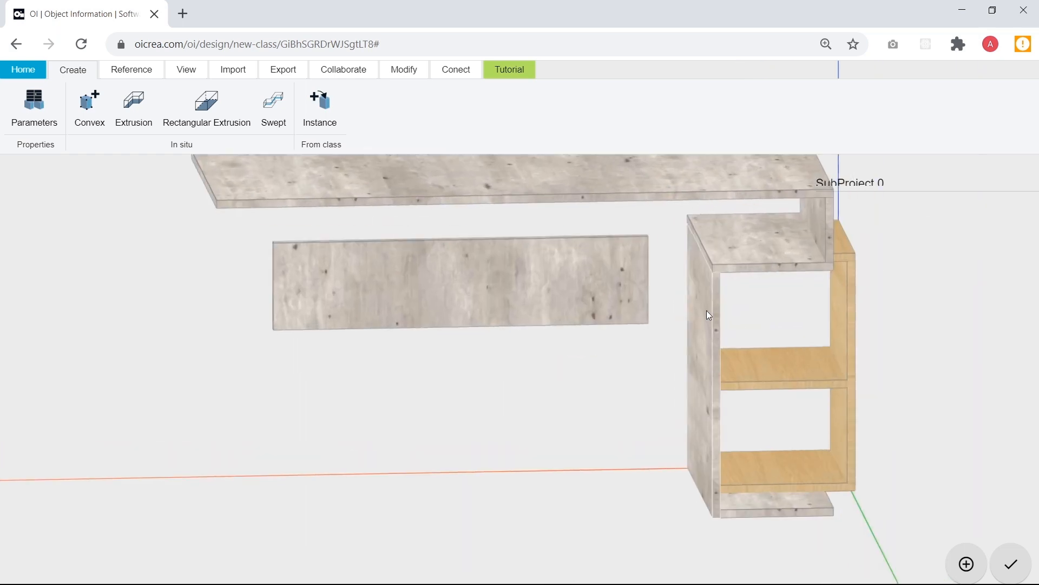
left_click(706, 310)
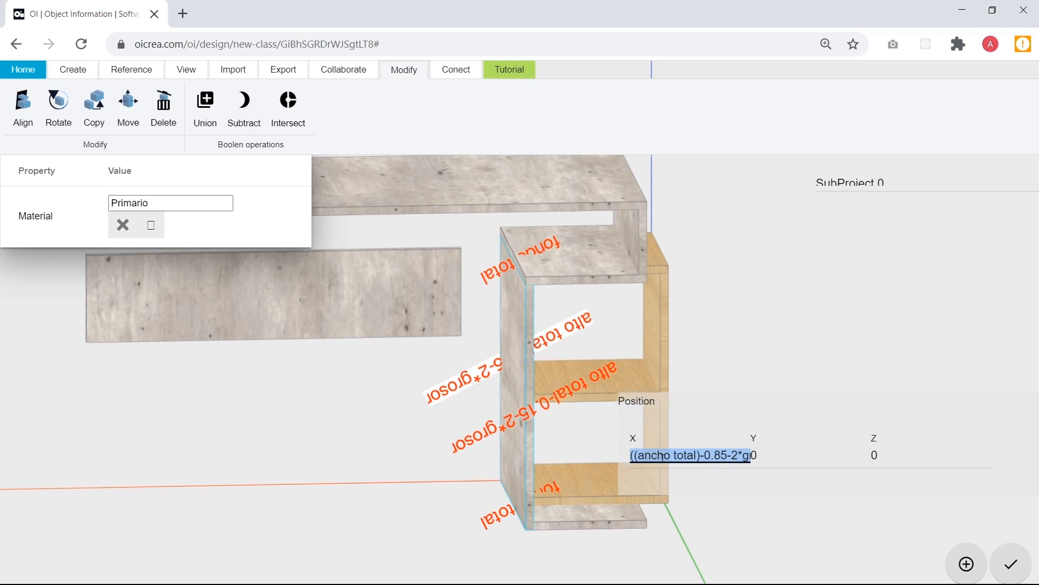
left_click(356, 284)
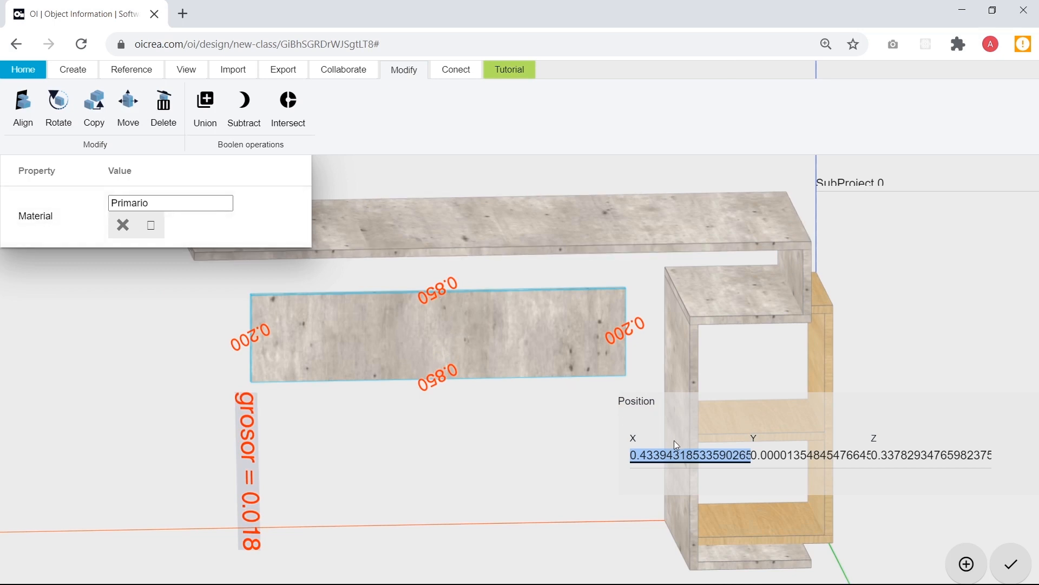
key("ctrl+v")
key("Return")
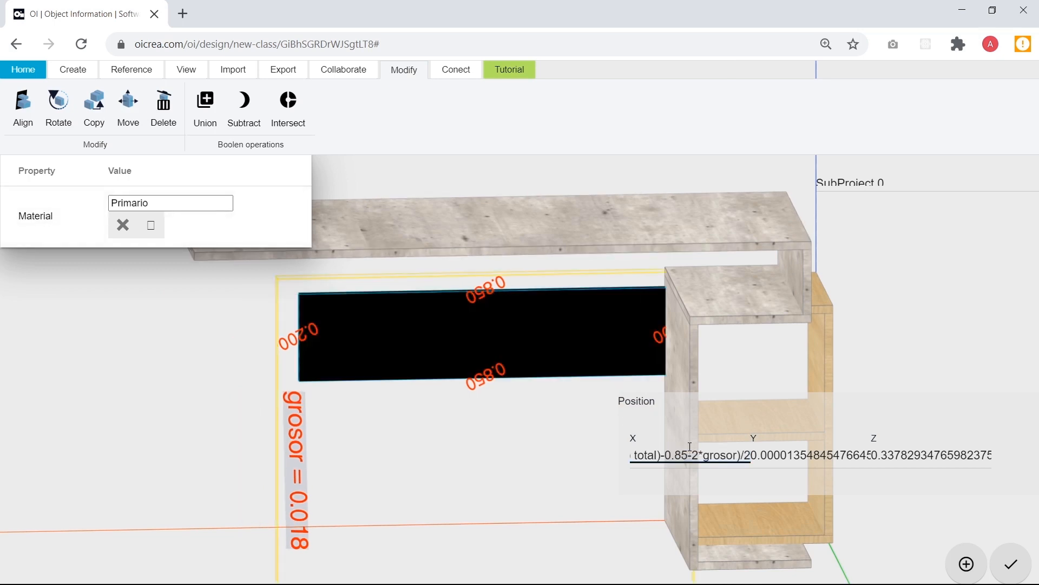
left_click(510, 420)
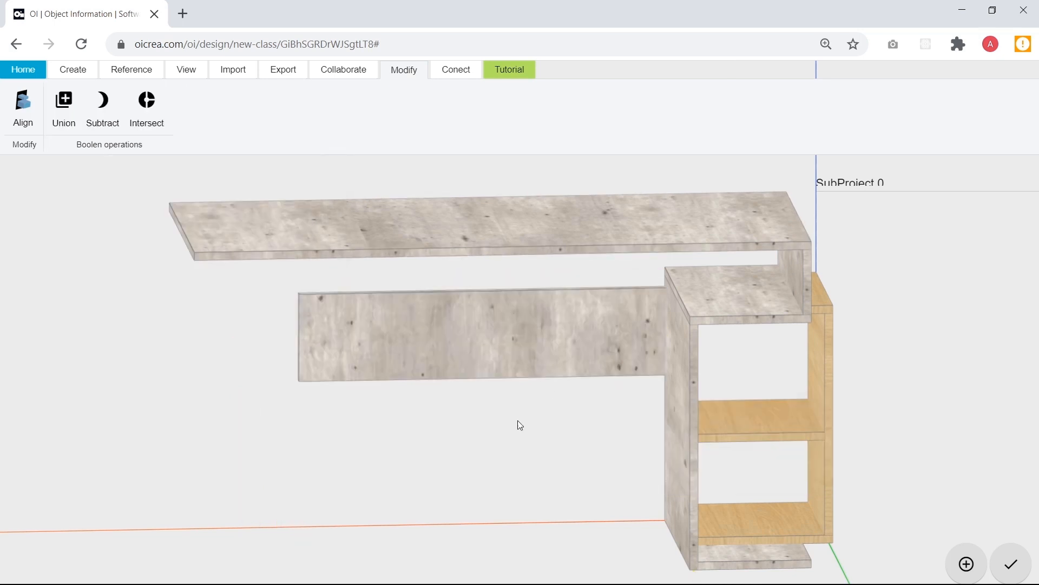
left_click_drag(517, 422, 376, 330)
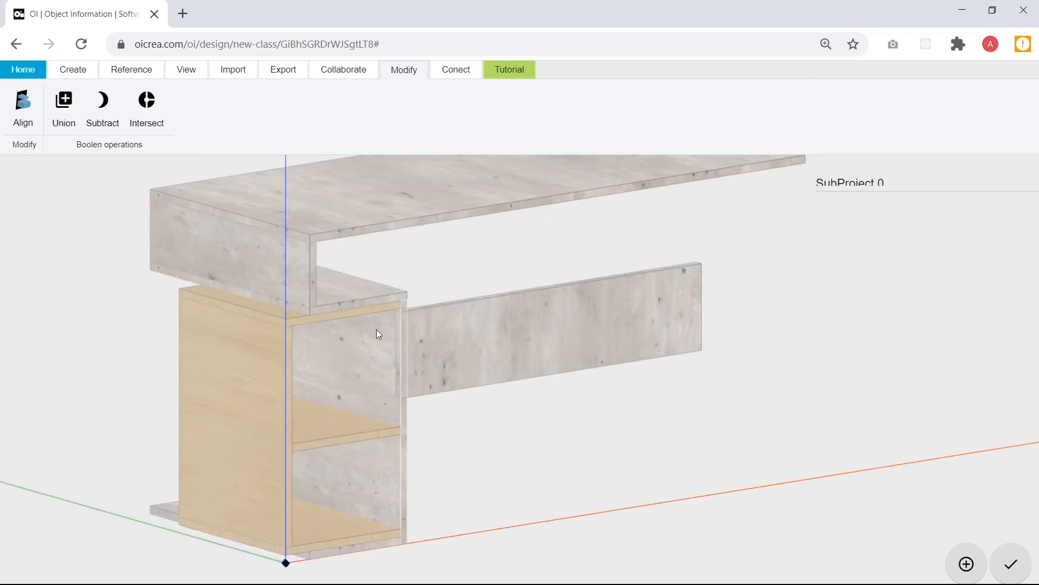
scroll(404, 306, "up", 5)
left_click(404, 306)
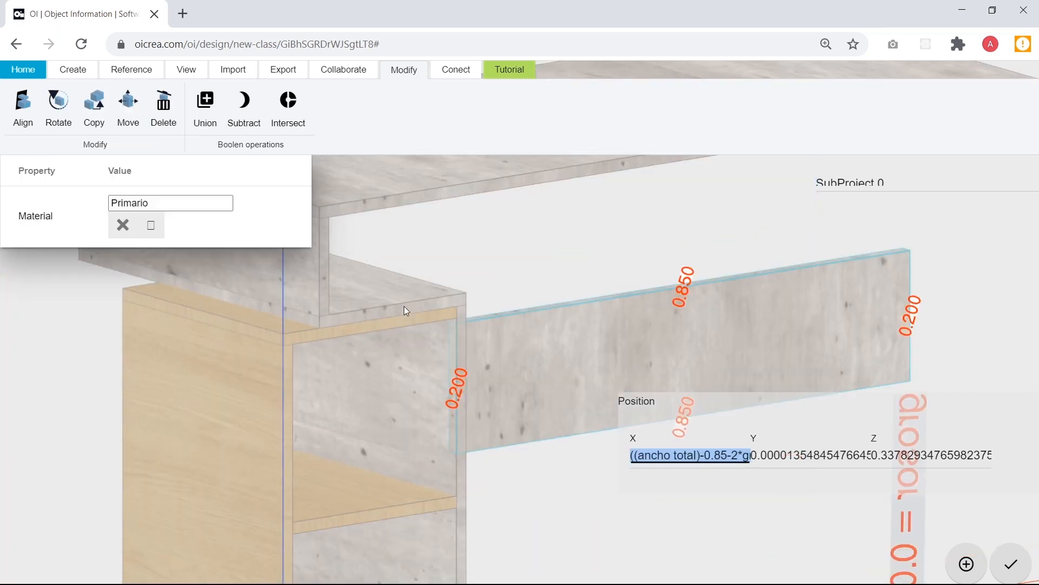
type("0")
key("Escape")
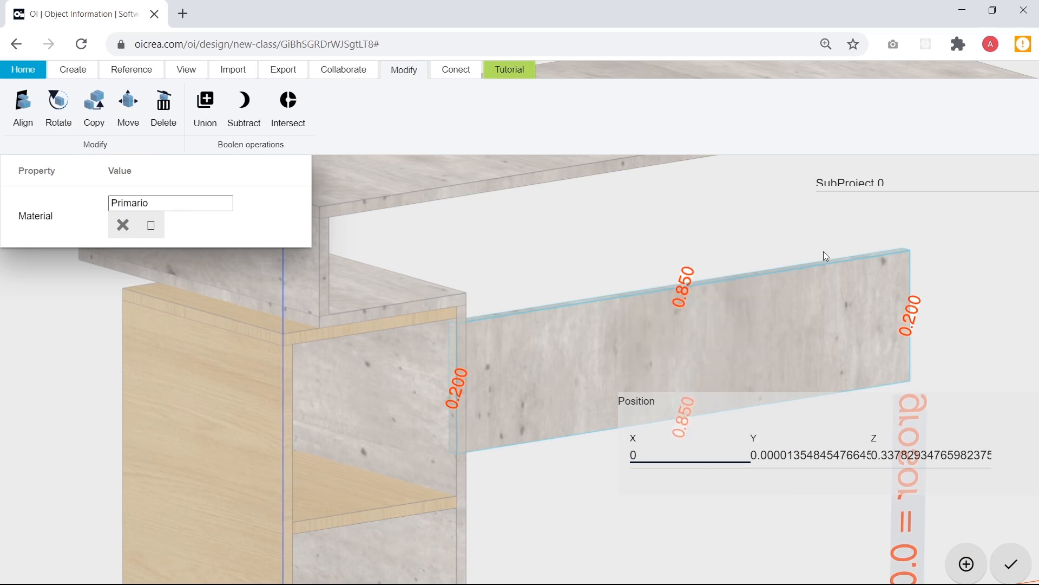
left_click(681, 220)
Extend the new board's X position formula with +grosor to offset it by one panel thickness.
left_click(612, 354)
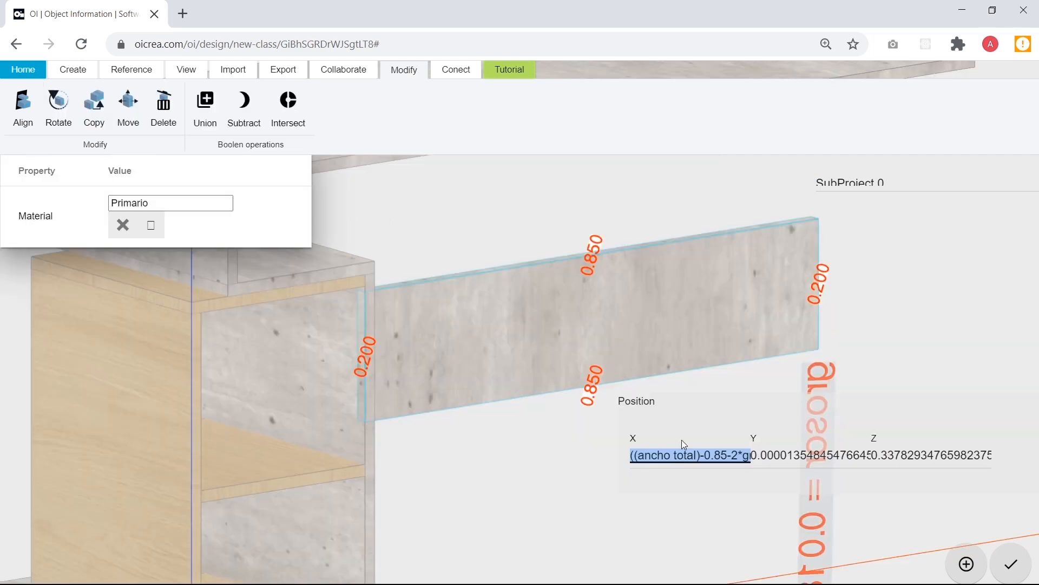
key("End")
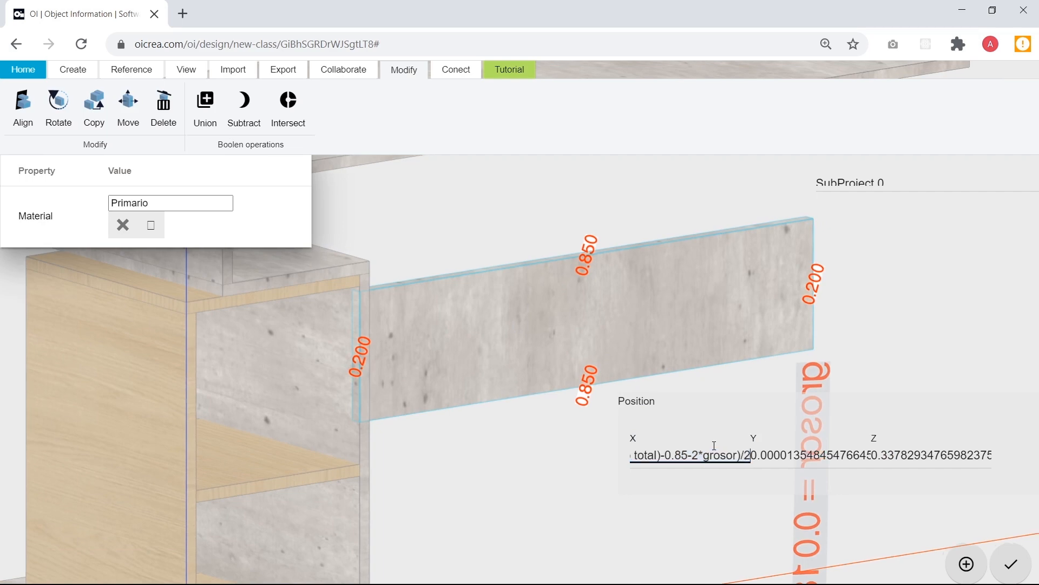
type("+")
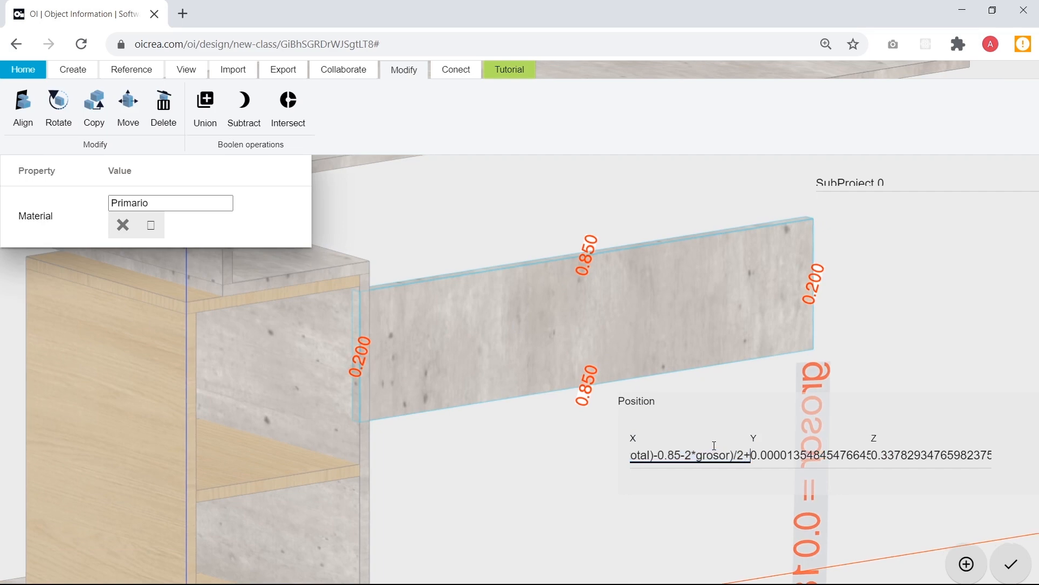
type("grosor")
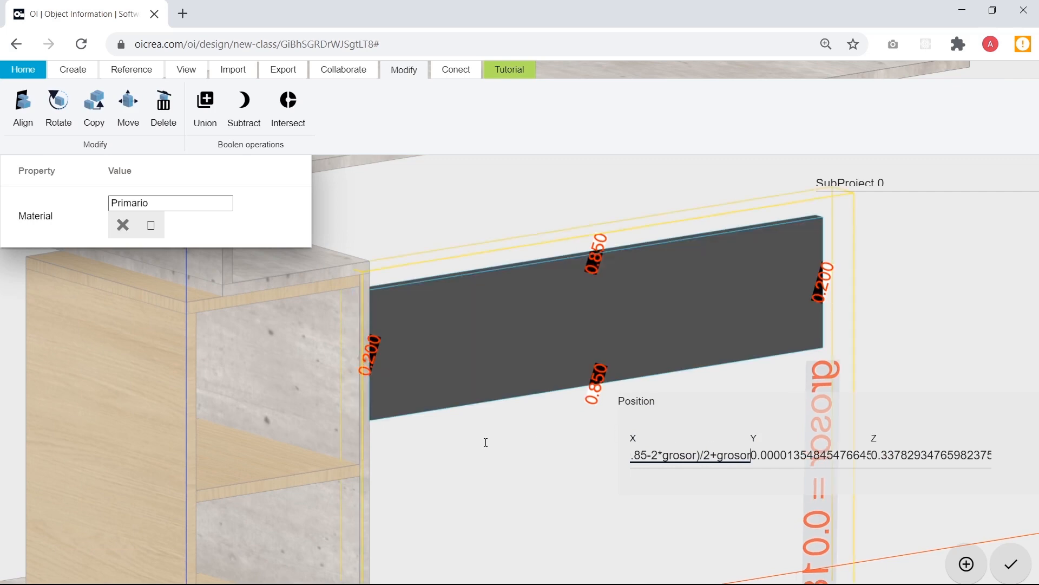
left_click(488, 445)
Select the 0.85 by 0.20 board beside the cabinet and set its Y position to 0.
scroll(510, 441, "down", 4)
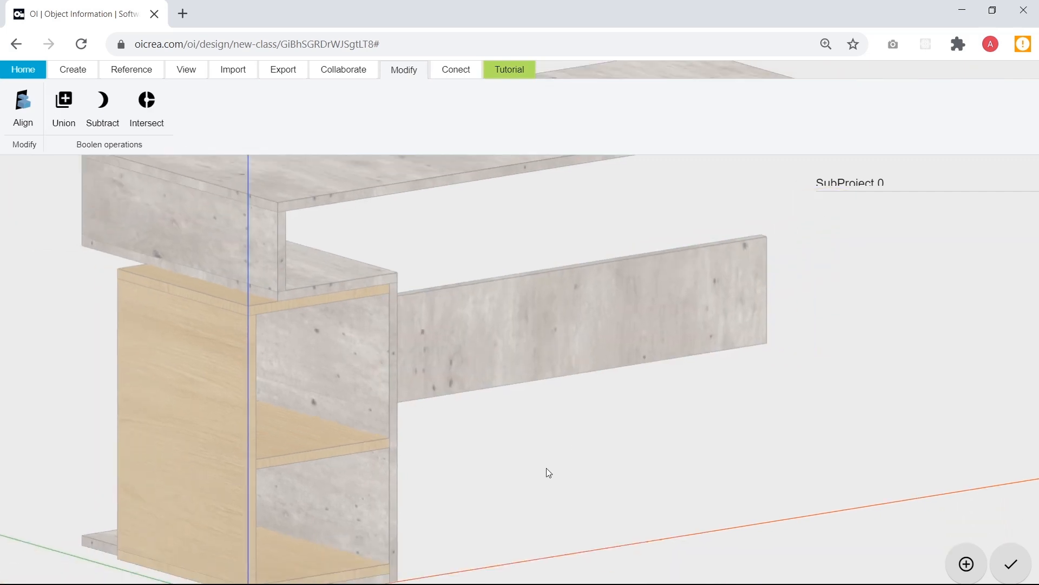
mouse_move(547, 468)
left_mouse_down()
mouse_move(445, 468)
mouse_move(433, 456)
mouse_move(645, 457)
mouse_move(556, 467)
left_mouse_up()
scroll(343, 303, "up", 3)
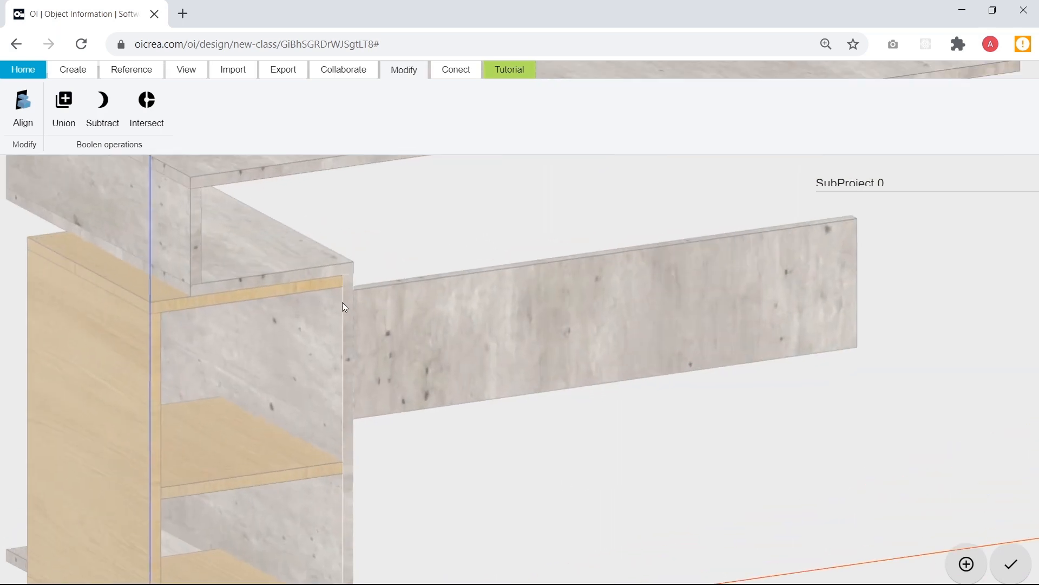
scroll(297, 328, "down", 3)
scroll(297, 328, "down", 3)
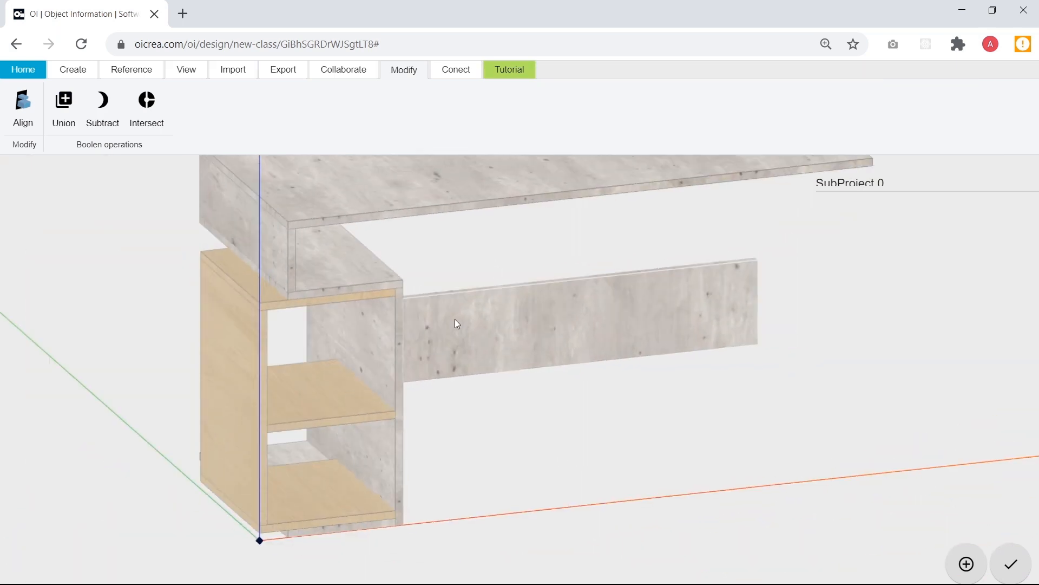
left_click(468, 311)
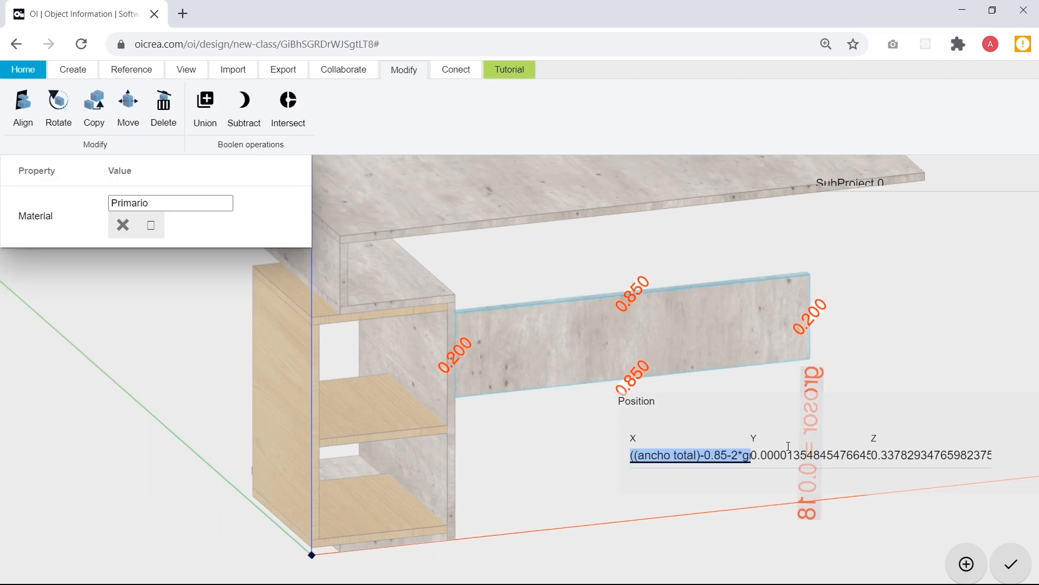
key("Tab")
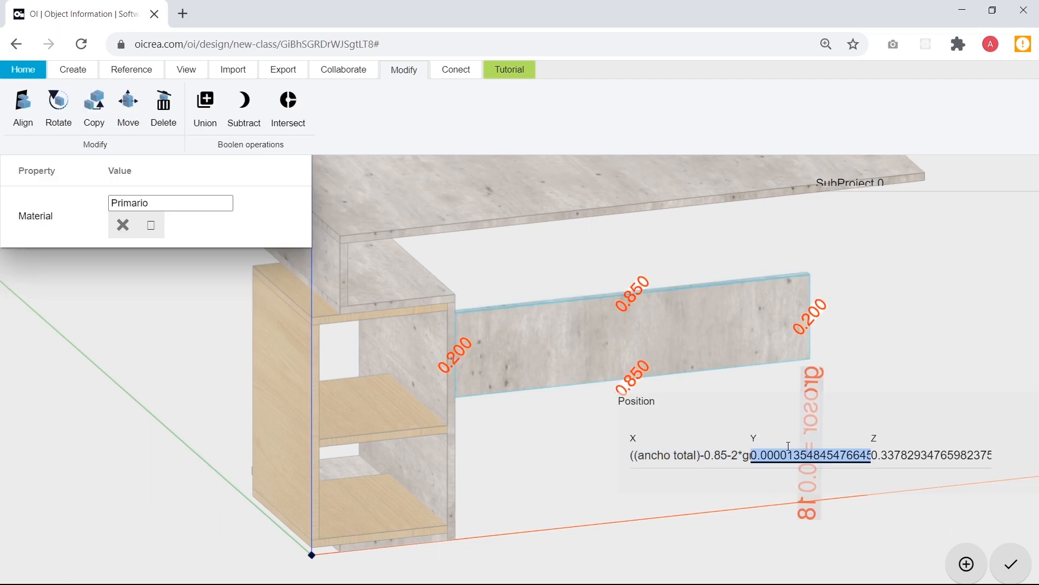
type("0")
key("Tab")
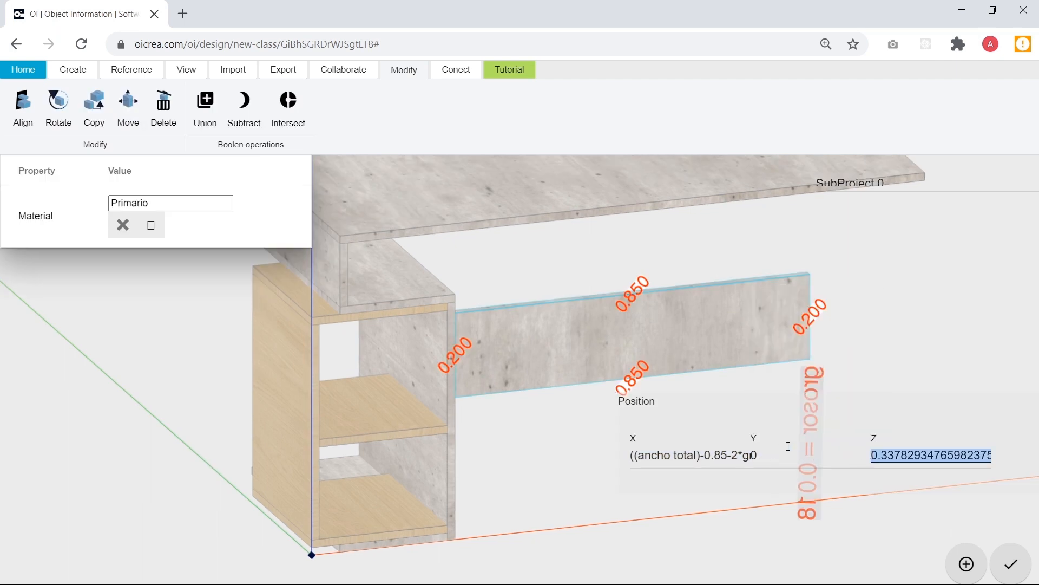
Set the board's Z position formula to alto total-grosor*2-0.15-0.2.
type("a")
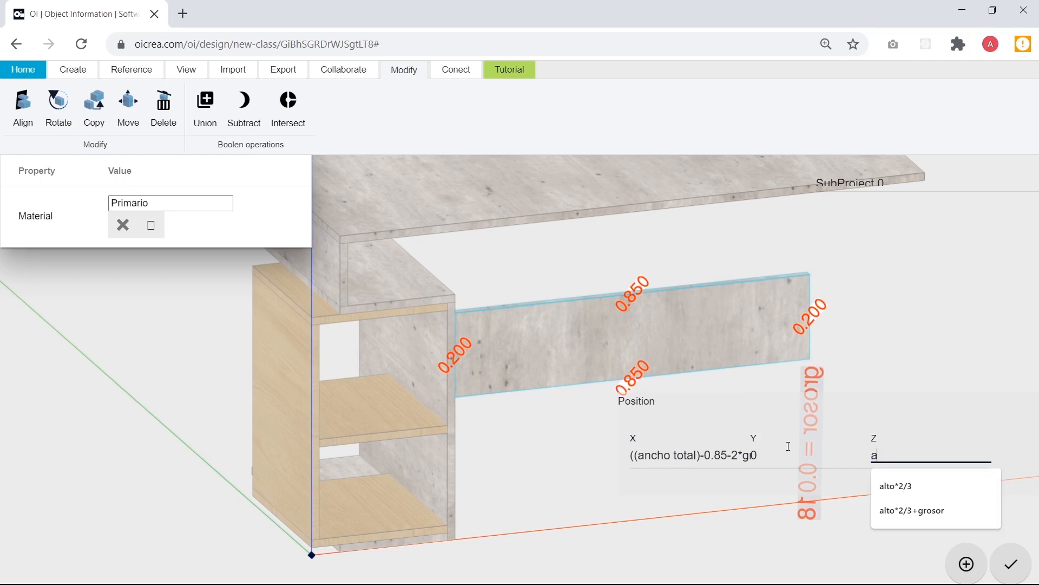
type("lto total")
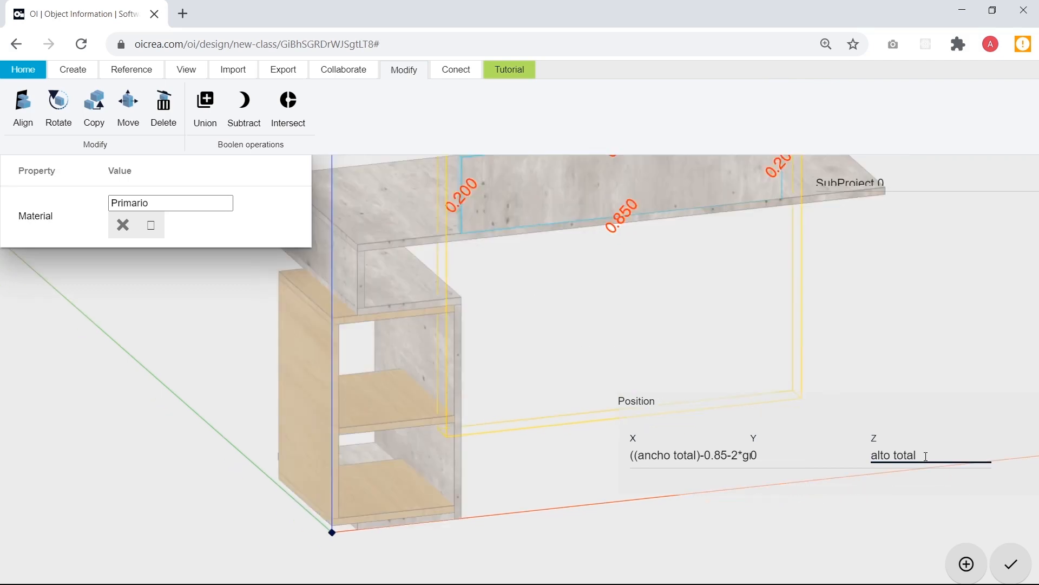
type("-grosor*2-0.15")
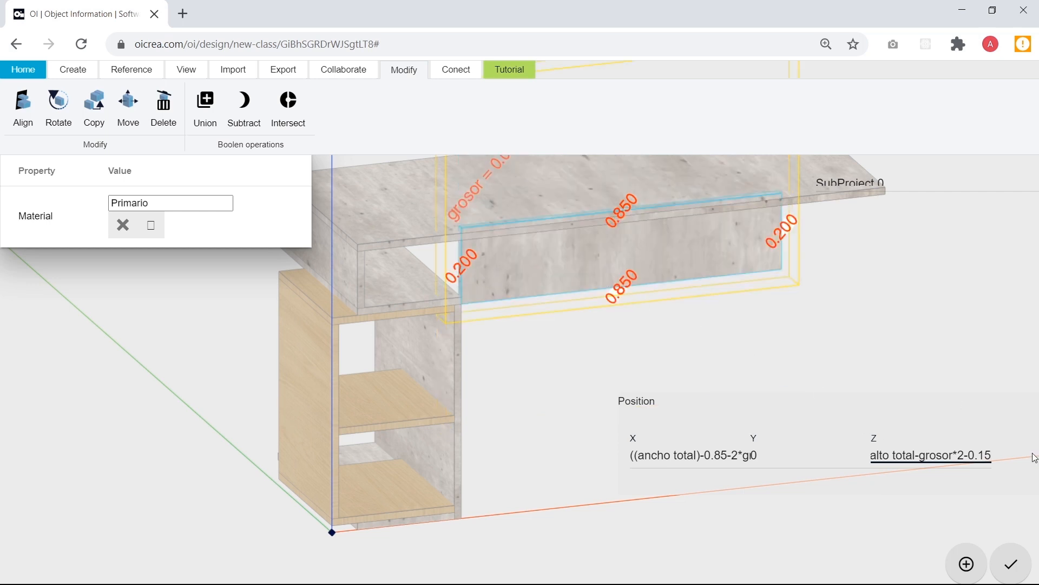
type("-")
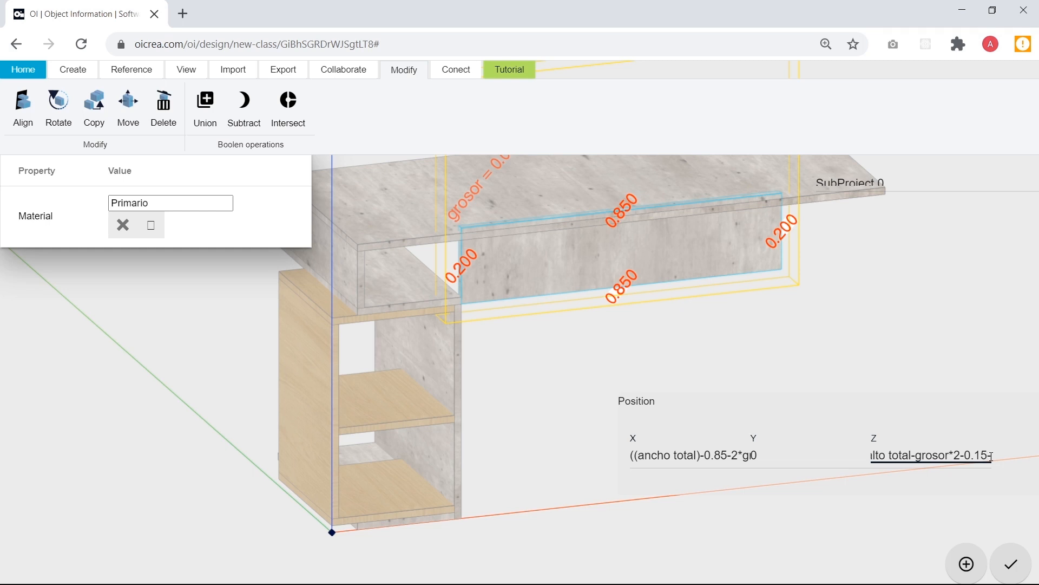
type("0.2")
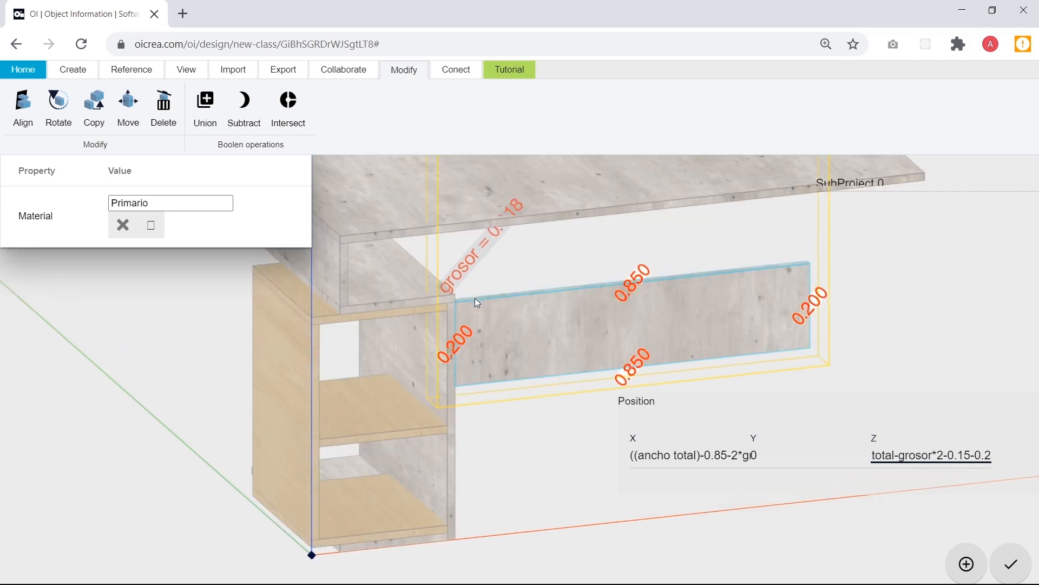
Change the multiplier in the board's Z position formula to grosor*1 and deselect the board.
scroll(446, 298, "up", 5)
scroll(392, 288, "up", 4)
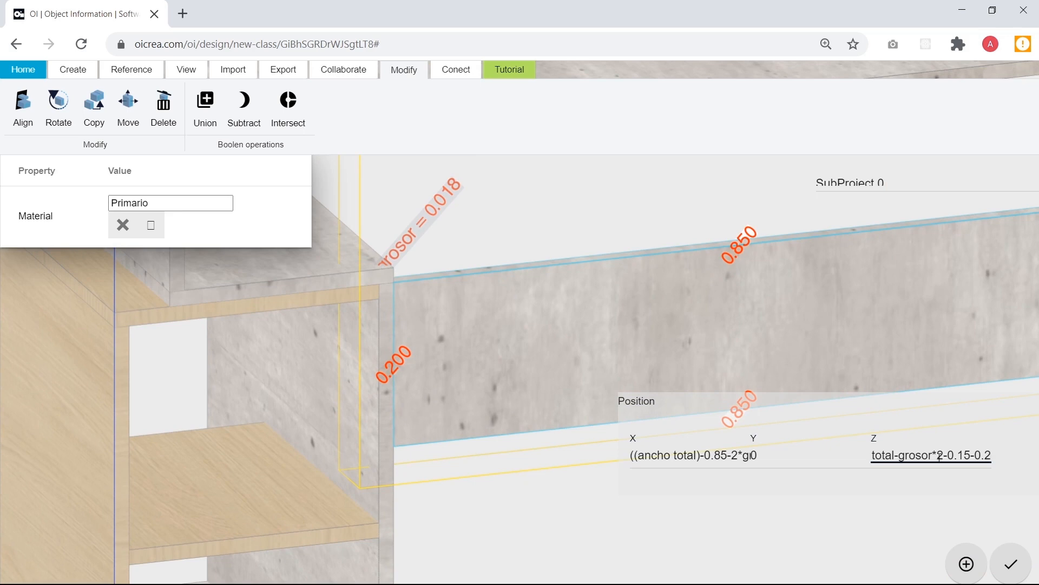
key("BackSpace")
type("1")
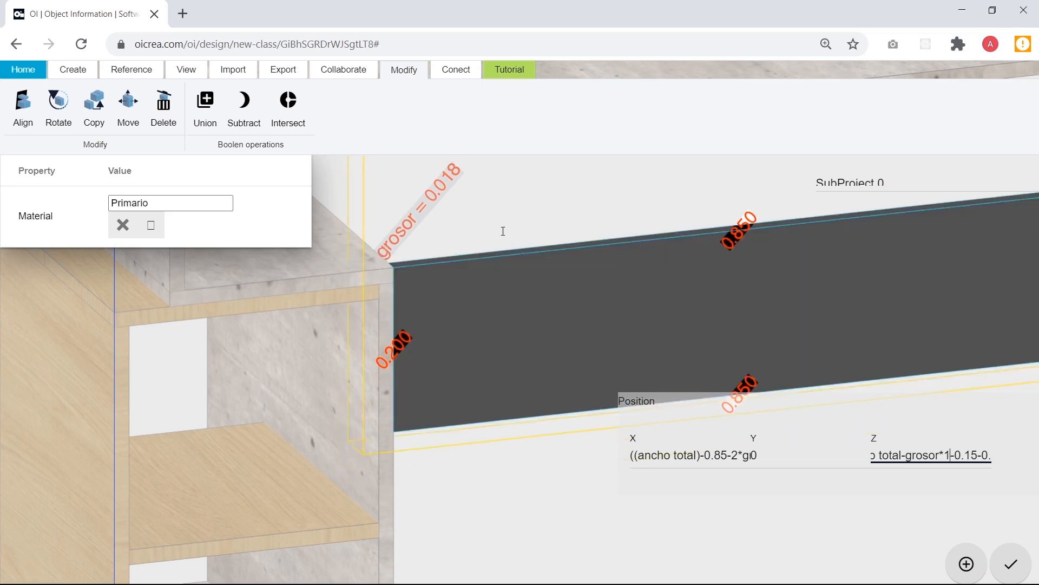
left_click(483, 233)
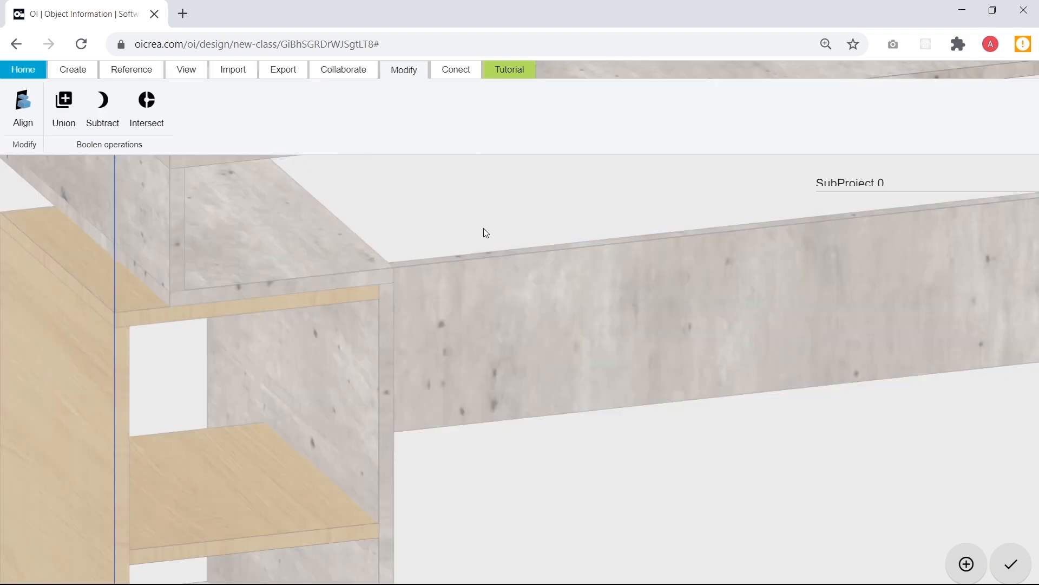
Examine the placed board from both sides of the desk and compare the model with the piece diagram in Google Slides.
scroll(467, 241, "down", 10)
left_click_drag(745, 346, 201, 326)
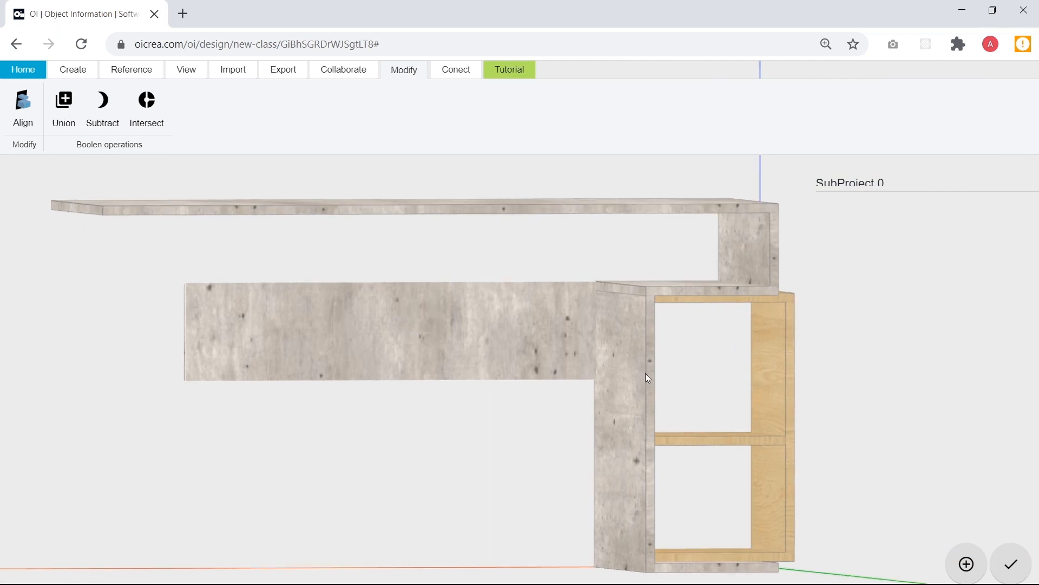
scroll(648, 377, "down", 5)
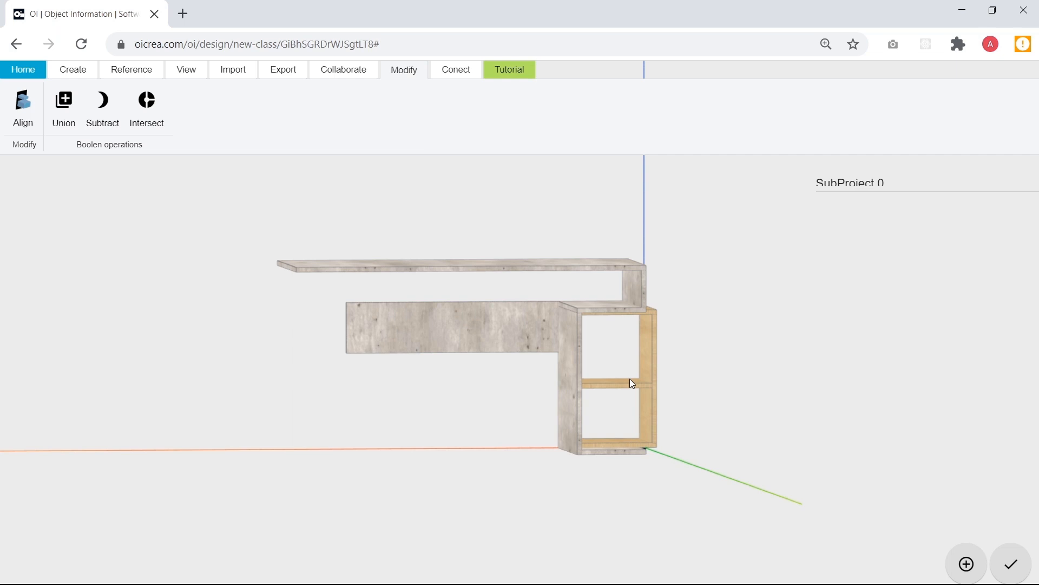
left_click_drag(632, 382, 749, 361)
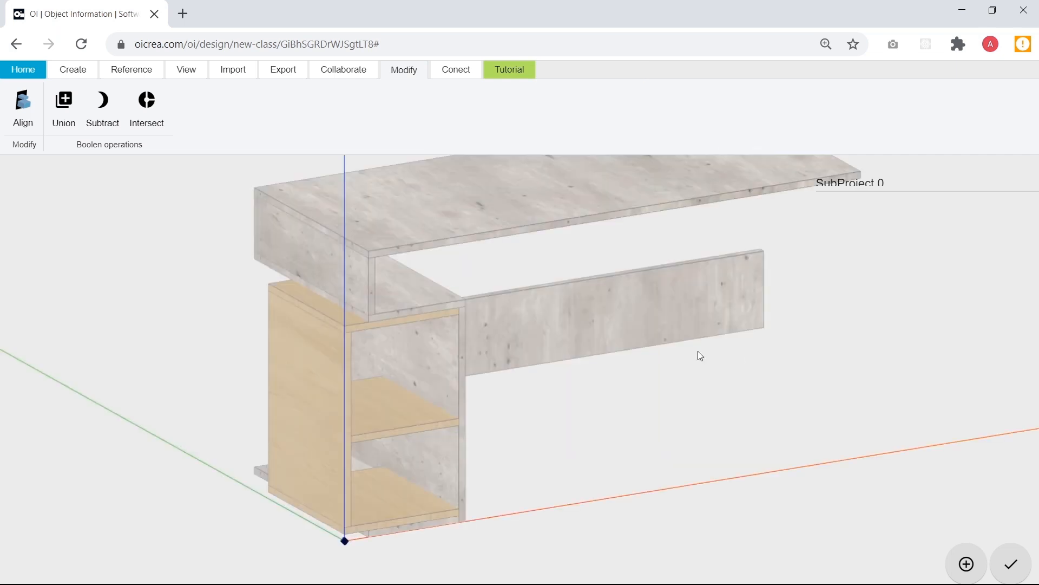
scroll(626, 283, "down", 3)
left_click_drag(626, 284, 739, 288)
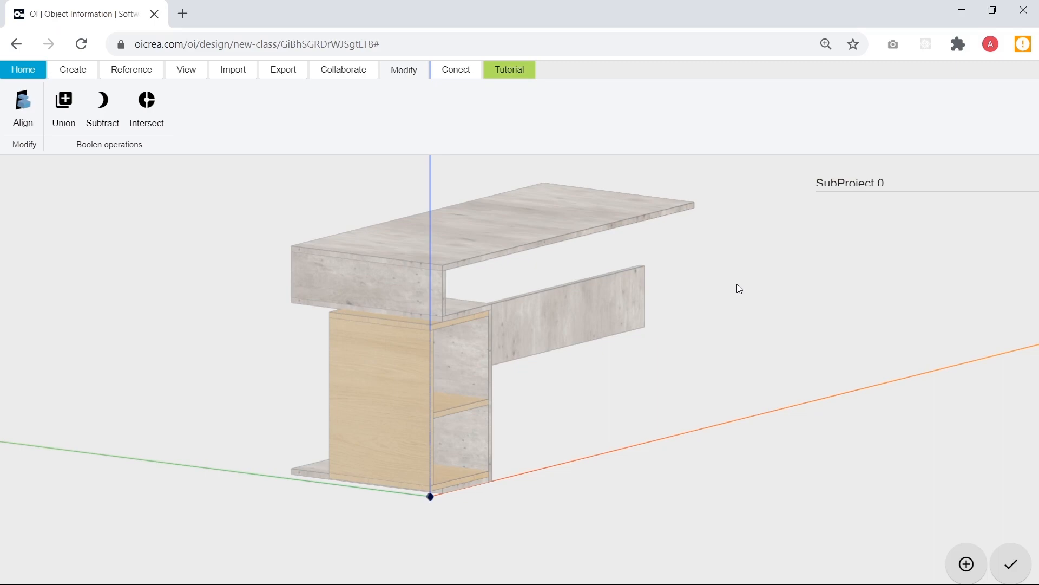
key("alt+Tab")
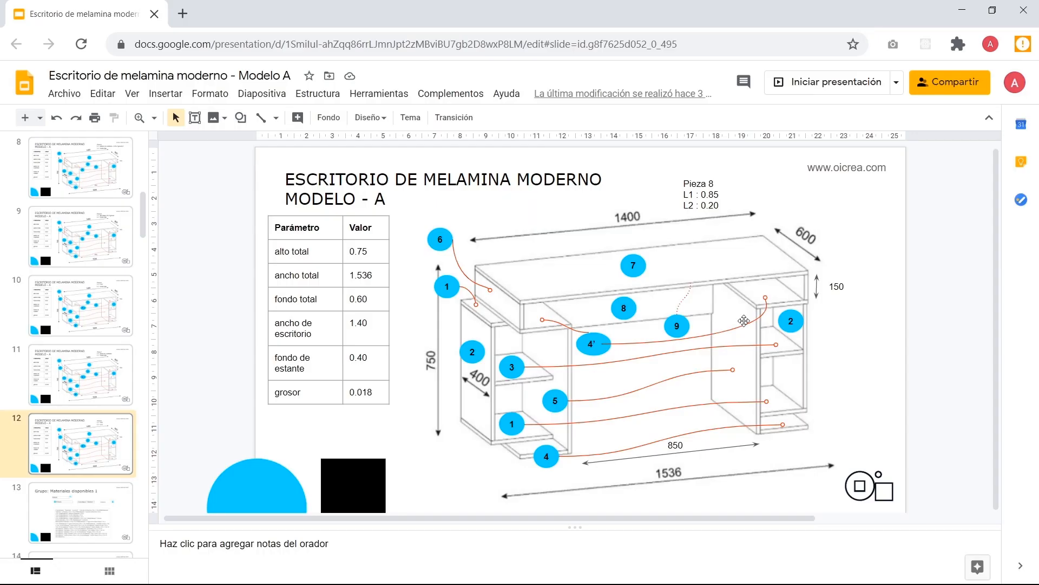
key("alt+Tab")
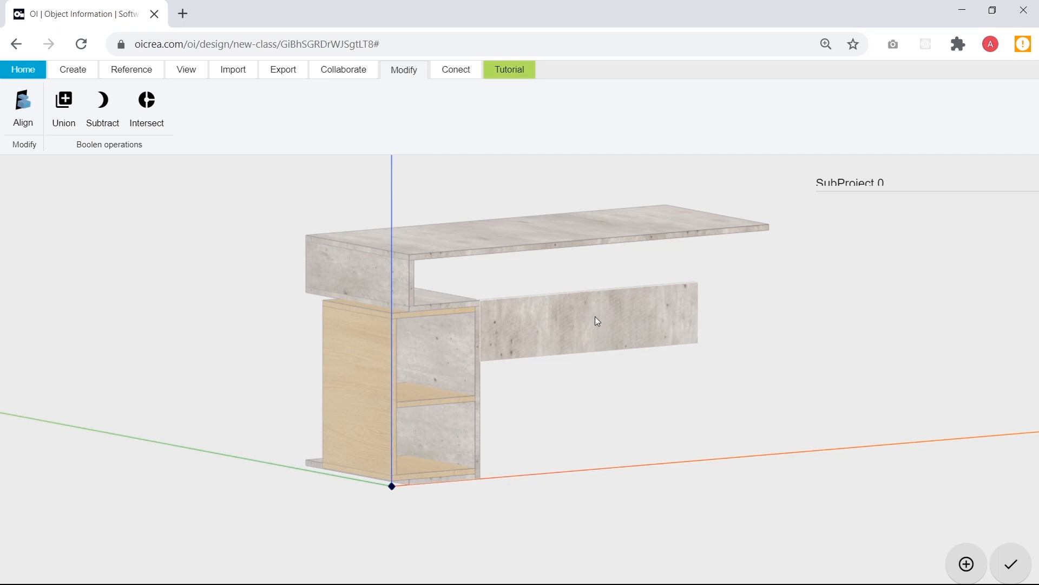
Switch to Google Slides and duplicate slide 12, the one describing Pieza 8.
key("alt+Tab")
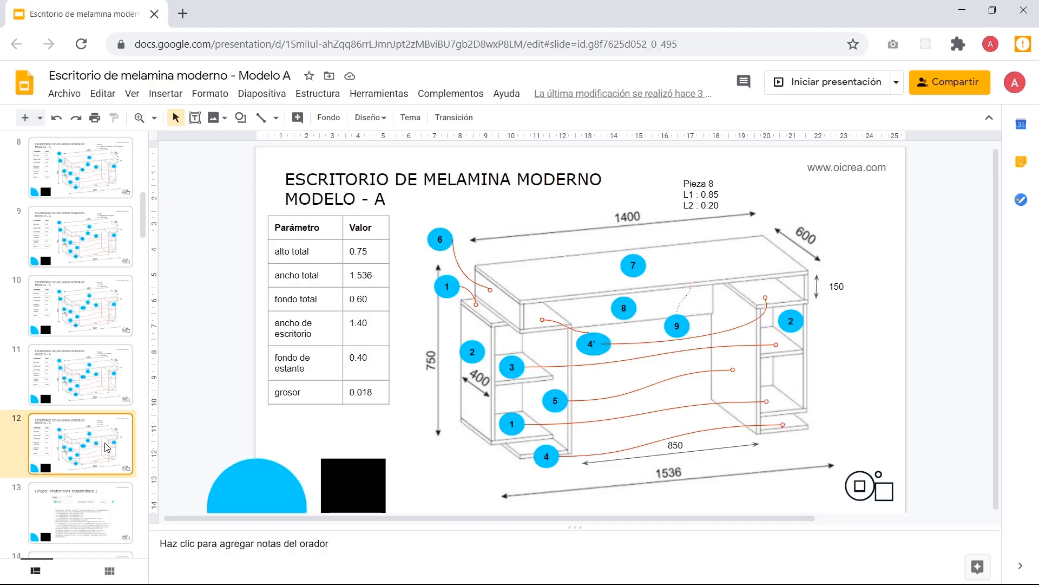
key("ctrl+d")
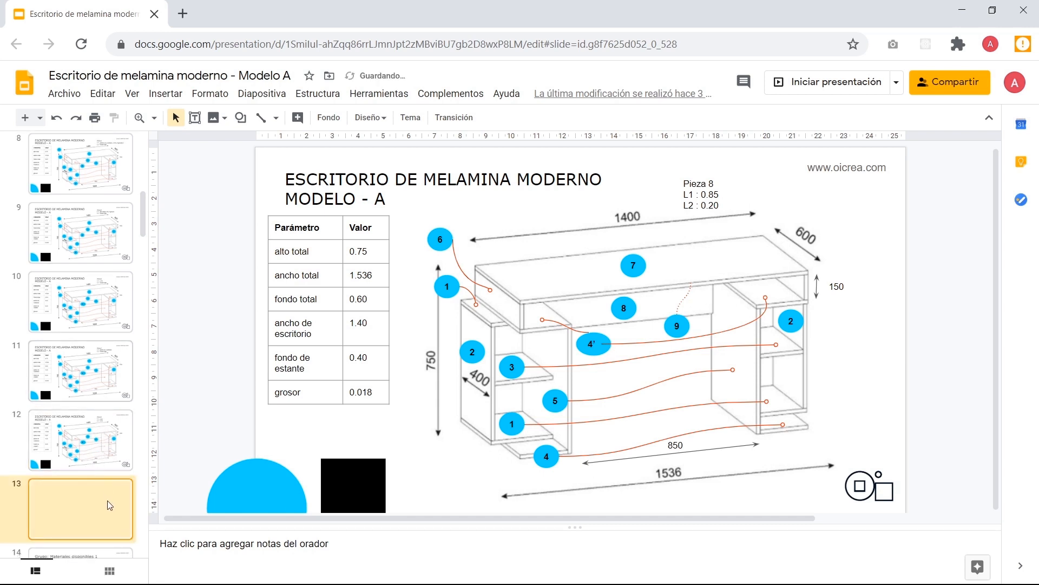
scroll(108, 500, "down", 3)
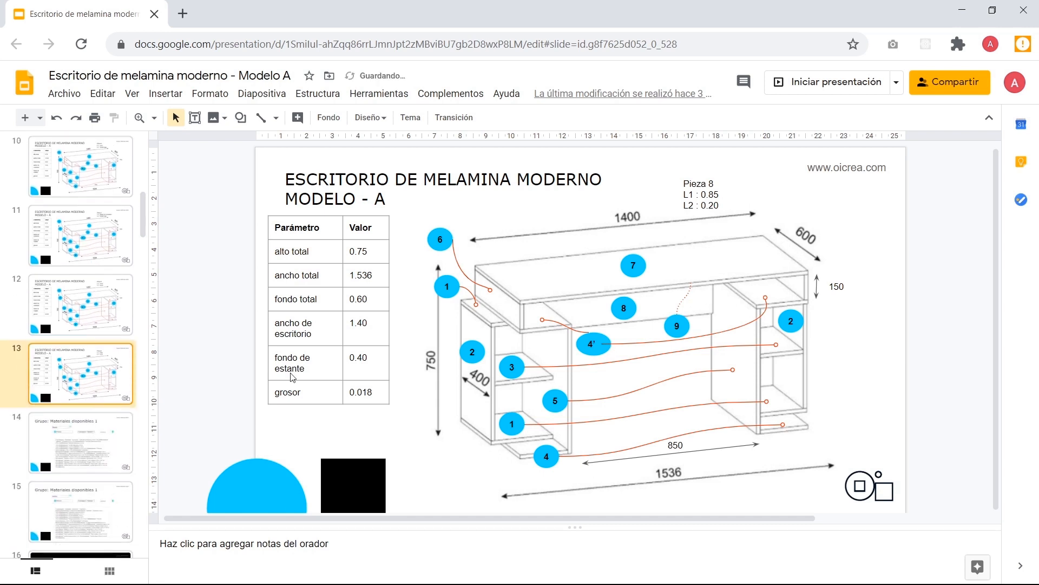
Relabel the note on the duplicated slide as Pieza 9 and start editing its L1 line.
left_click(716, 184)
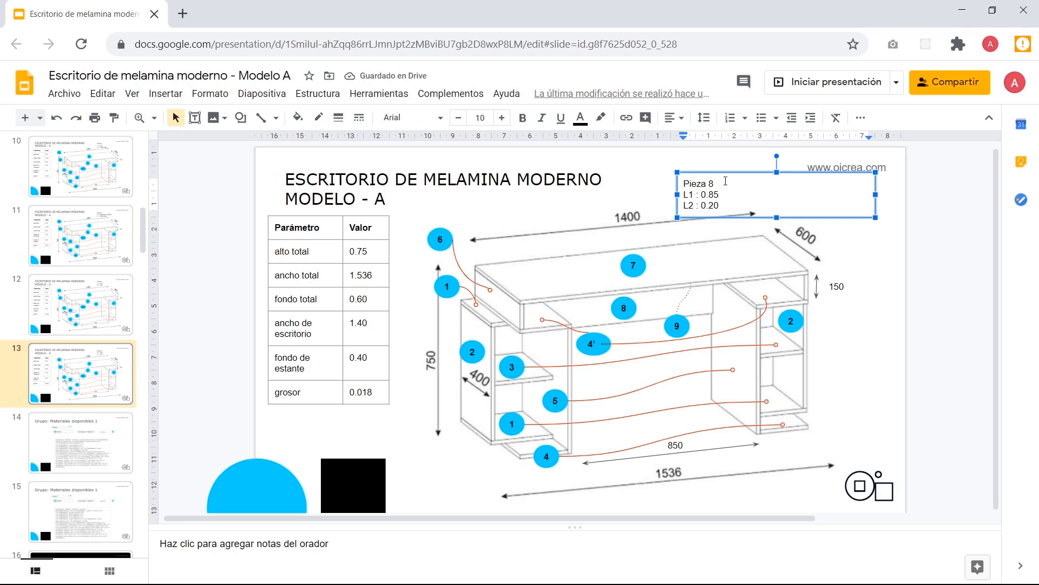
key("BackSpace")
type("9")
left_click(699, 194)
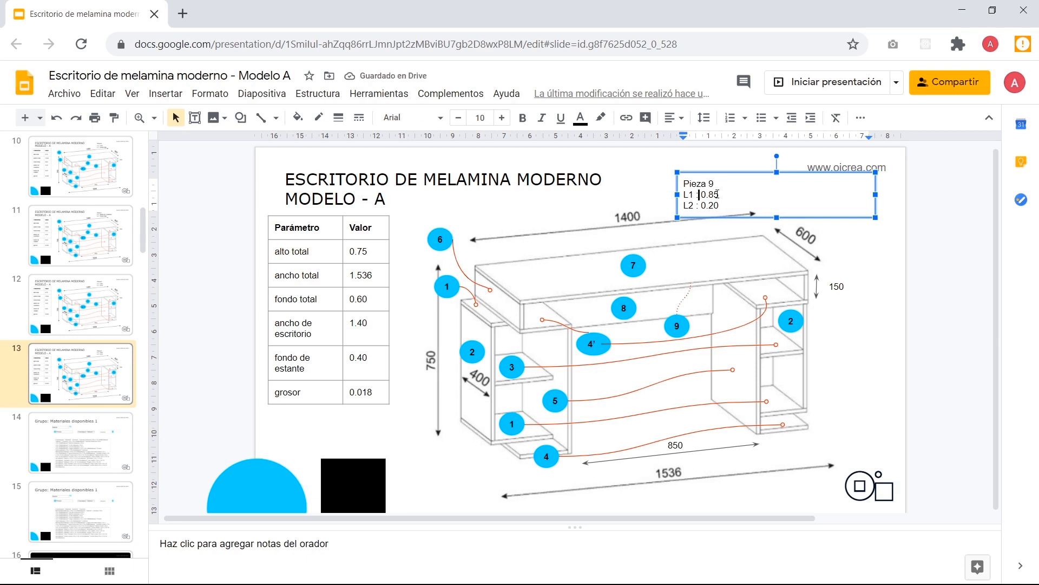
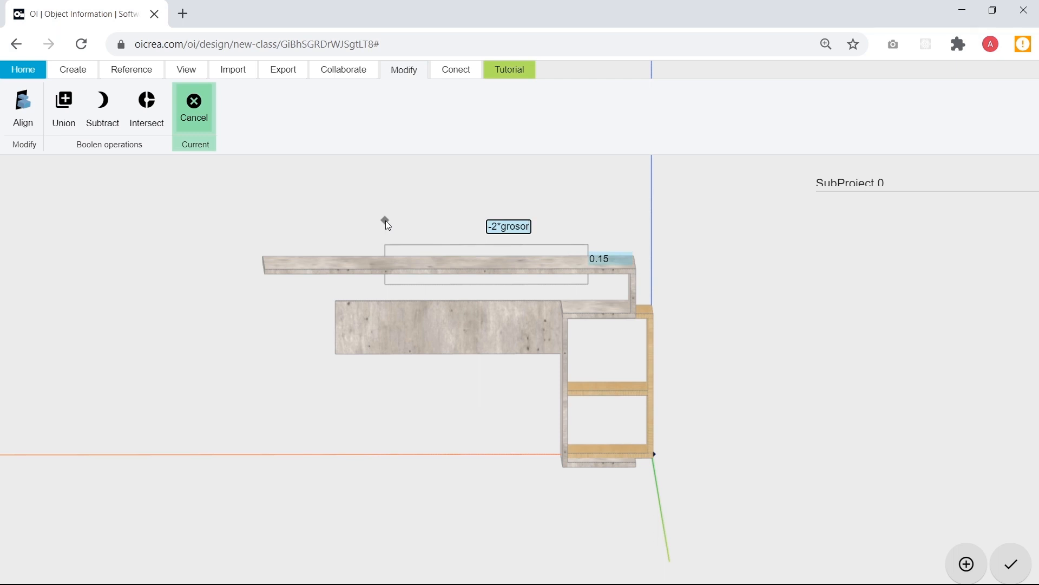
Create the rectangular board measuring ancho de escritorio-2*grosor by 0.15 and set its extrusion height to grosor.
key("Return")
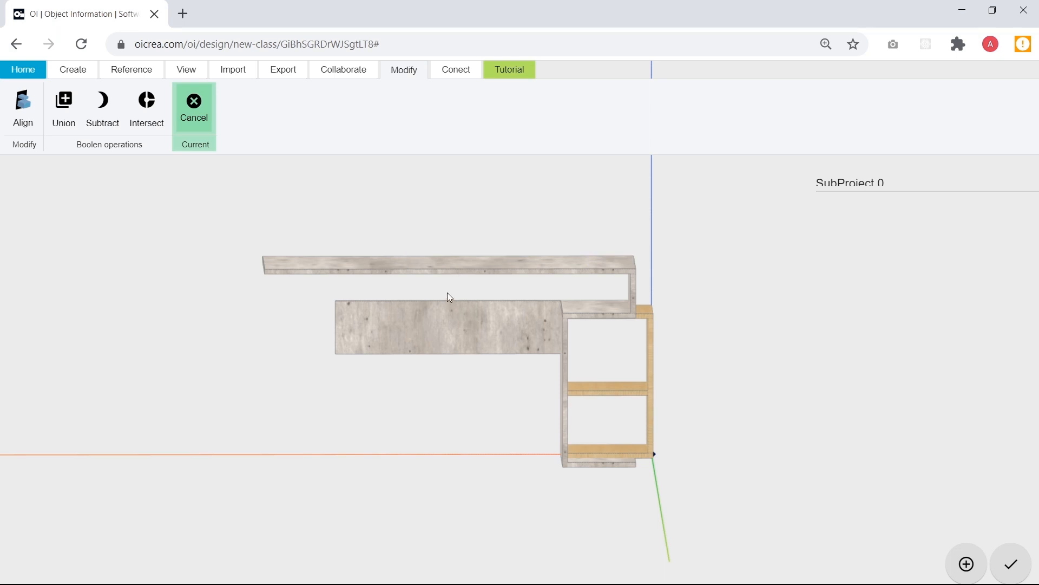
left_click_drag(455, 288, 437, 343)
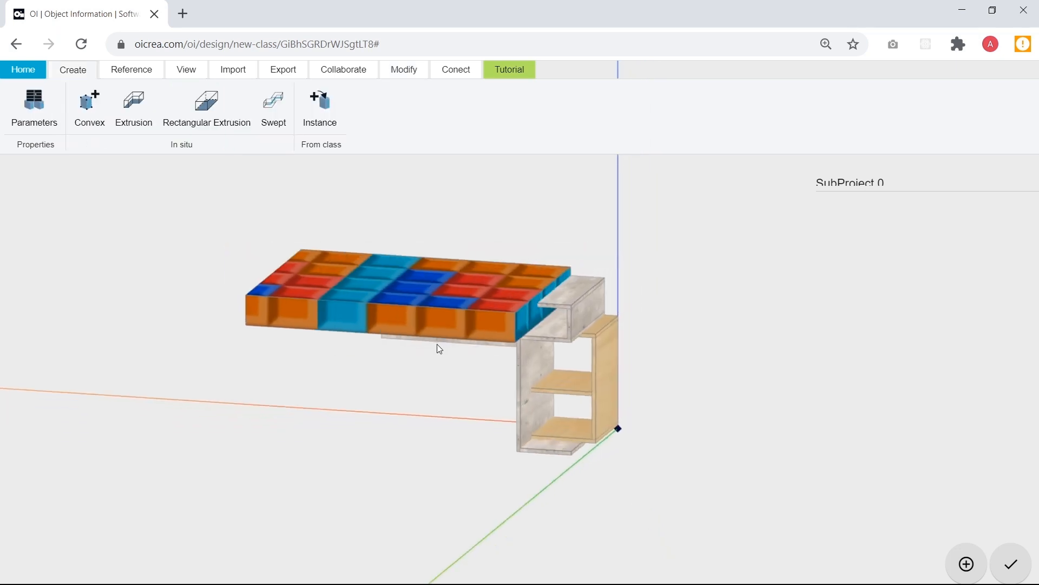
left_click(491, 291)
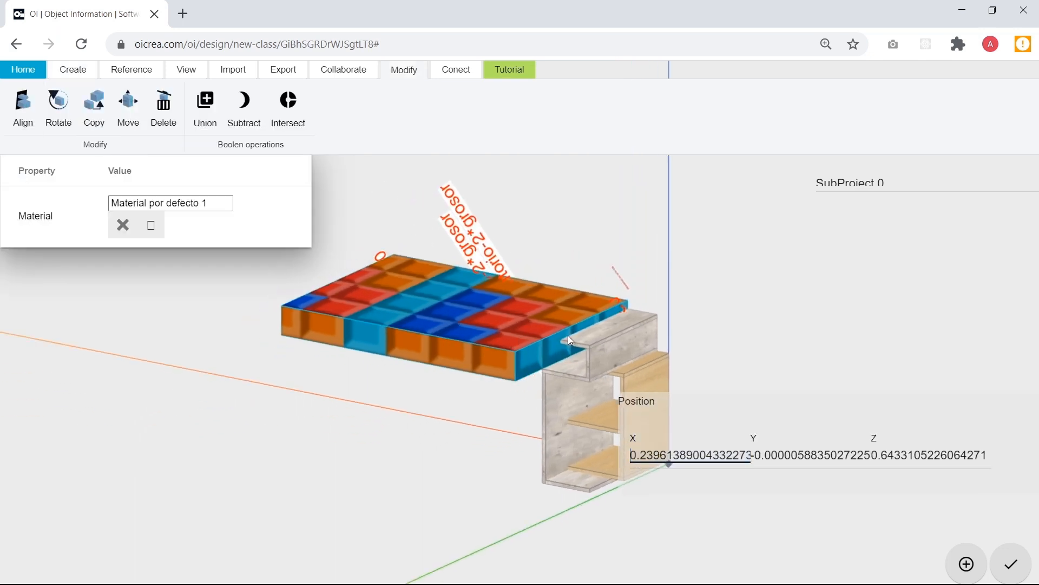
scroll(569, 335, "up", 2)
left_click(574, 310)
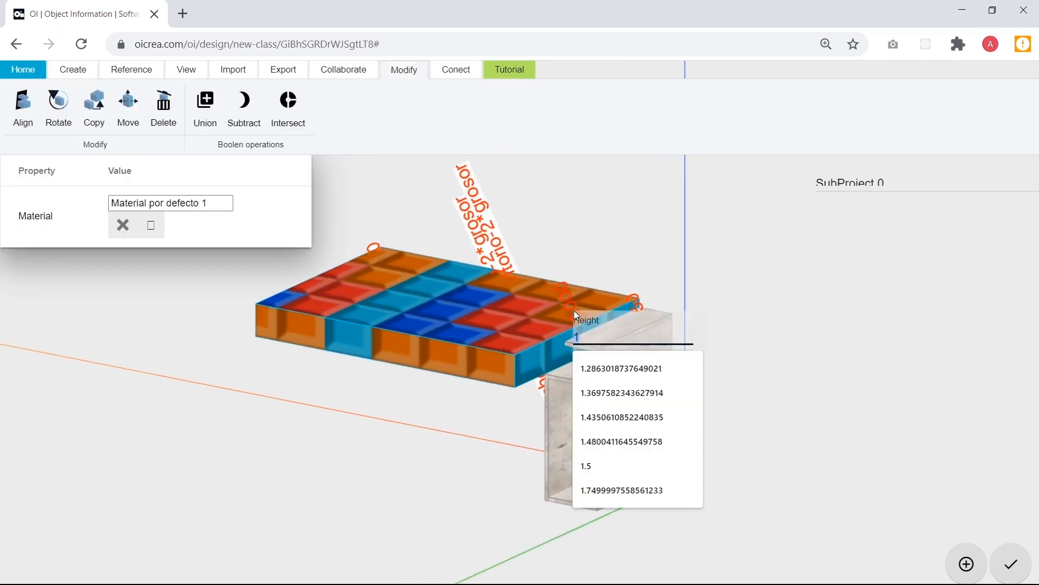
type("grosor")
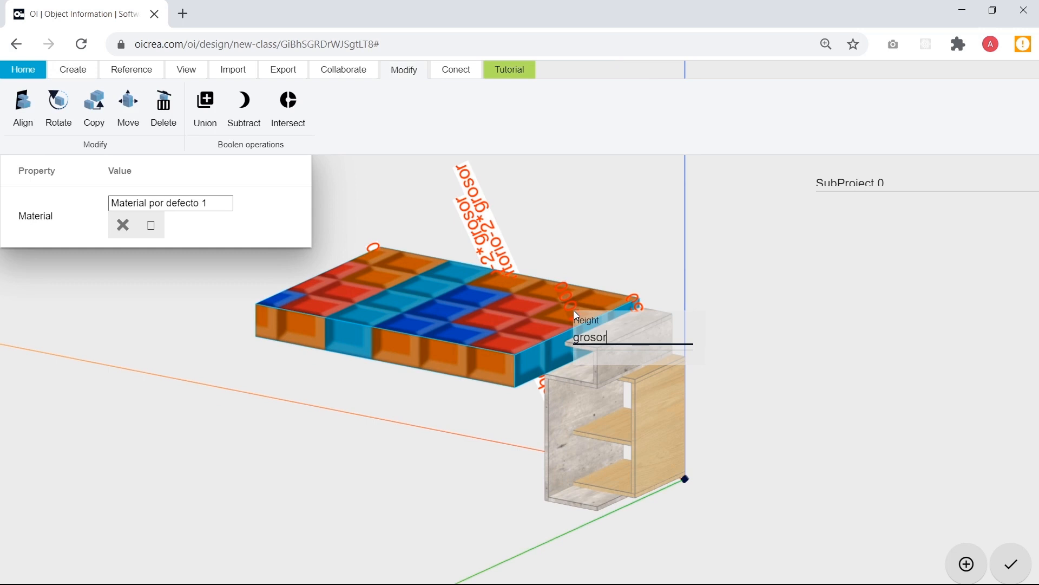
key("Return")
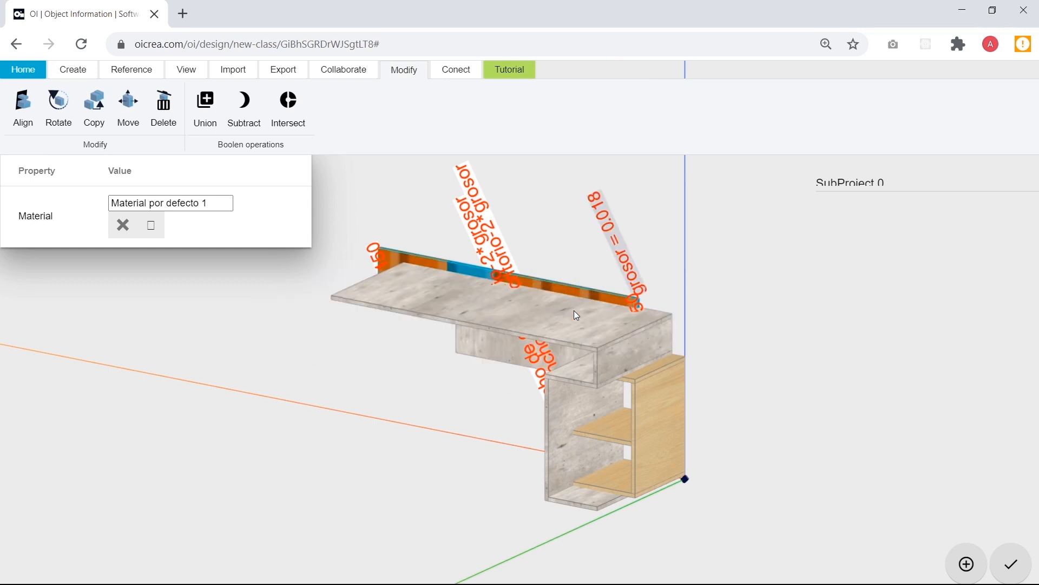
Assign the Primario material to the 0.15 board and deselect it.
double_click(183, 209)
triple_click(196, 204)
type("Primario")
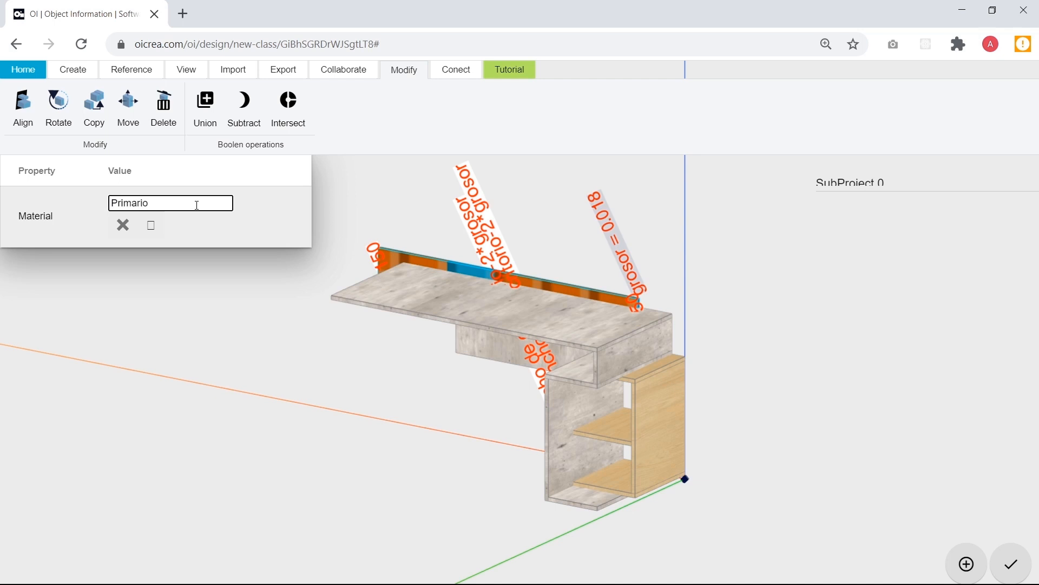
left_click(364, 210)
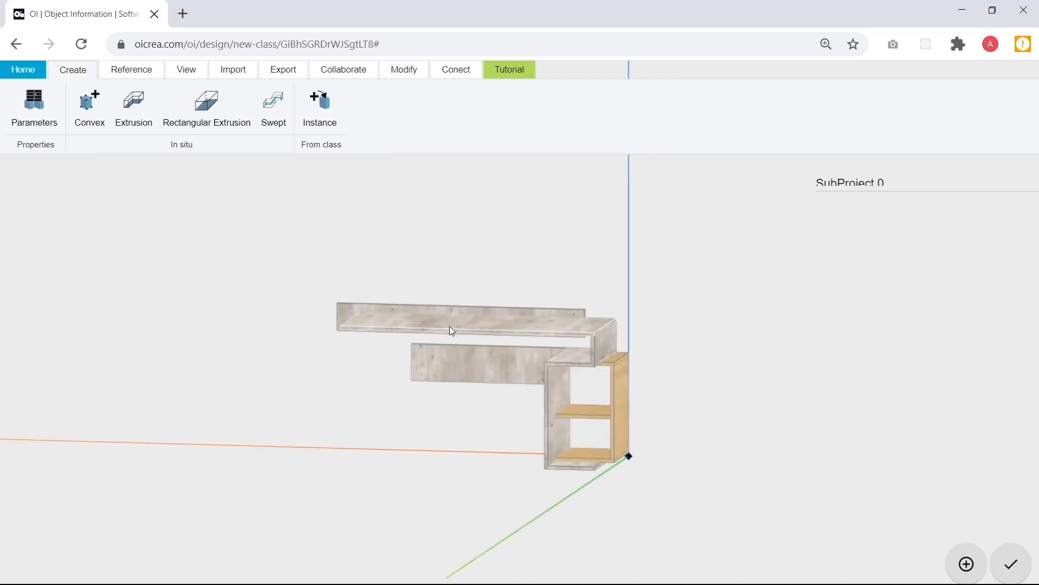
Position the 0.15 board at X 0, Y 0 and Z 0.
left_click_drag(449, 326, 525, 313)
scroll(349, 340, "up", 5)
left_click(258, 357)
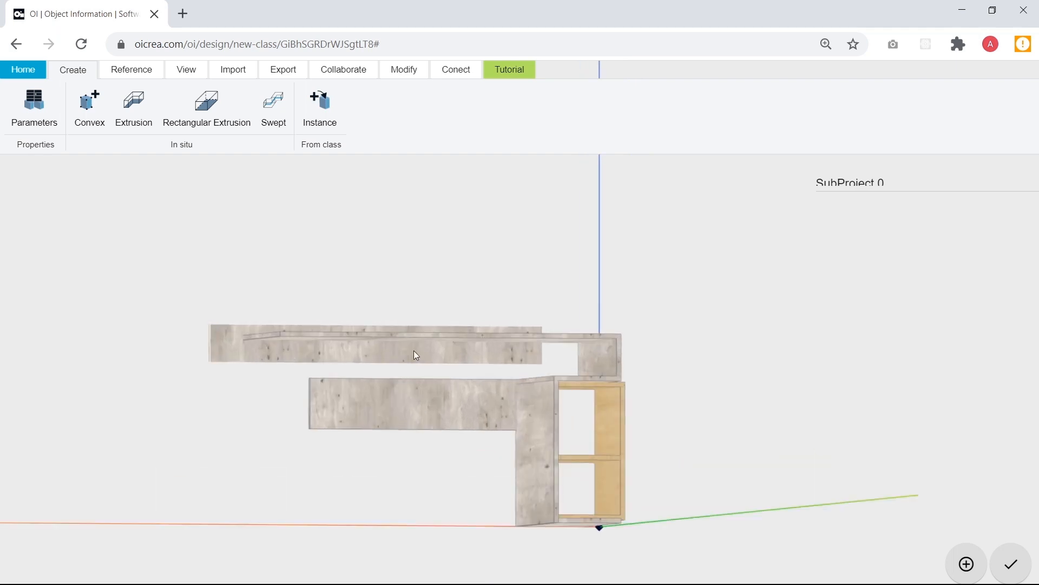
left_click_drag(805, 352, 677, 428)
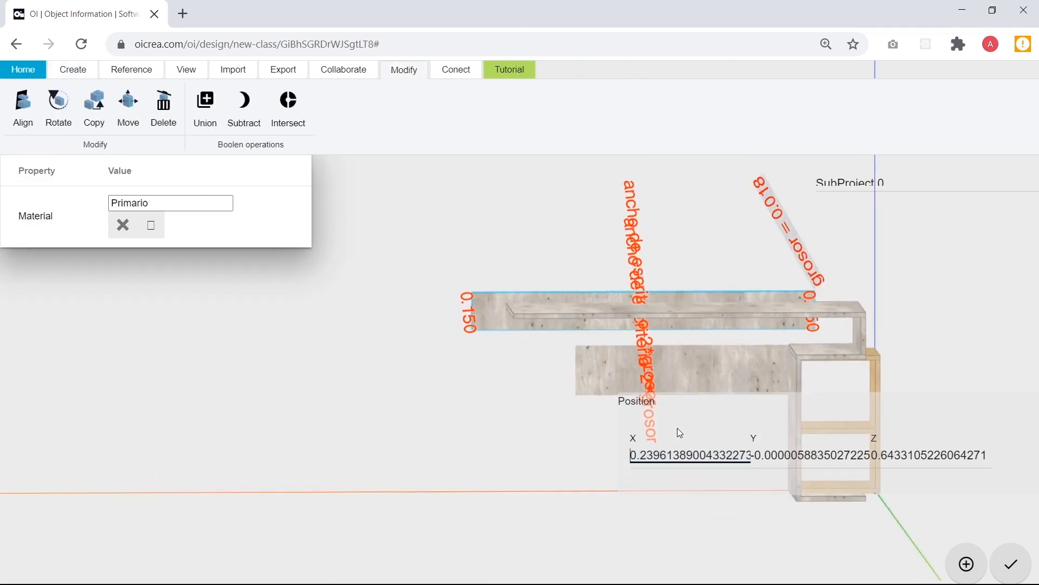
double_click(684, 455)
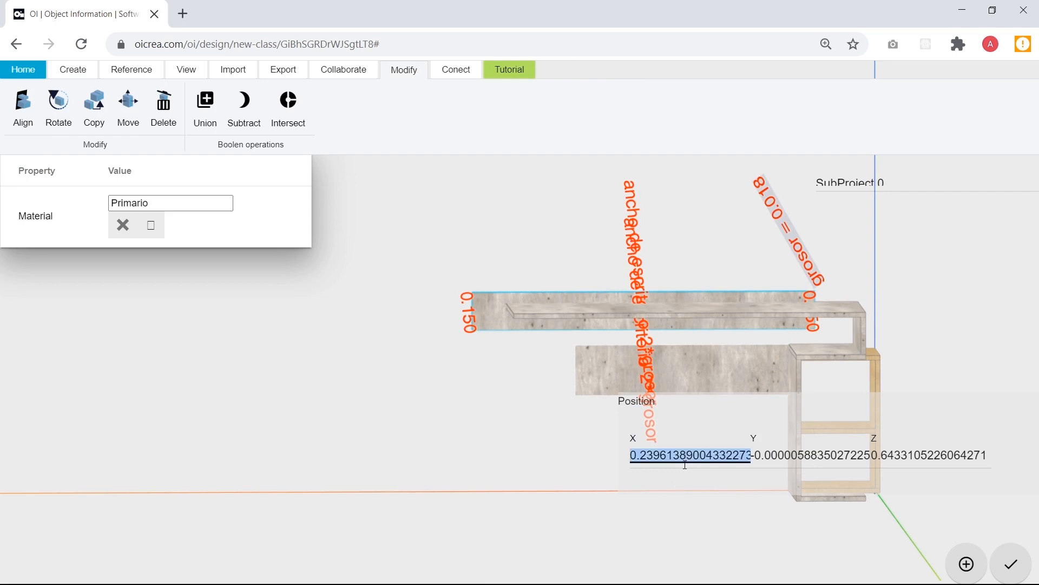
type("0")
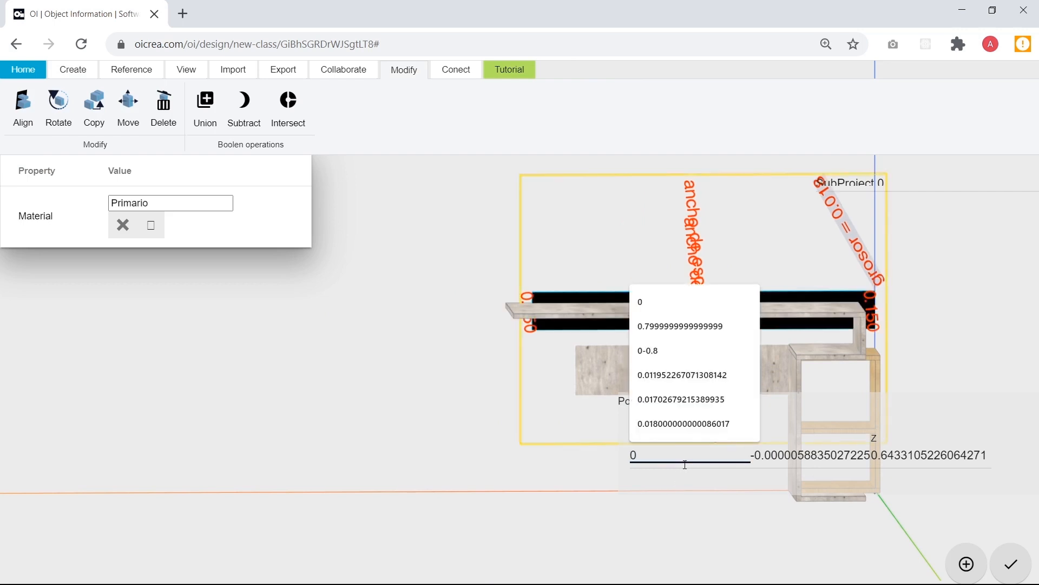
left_click(771, 459)
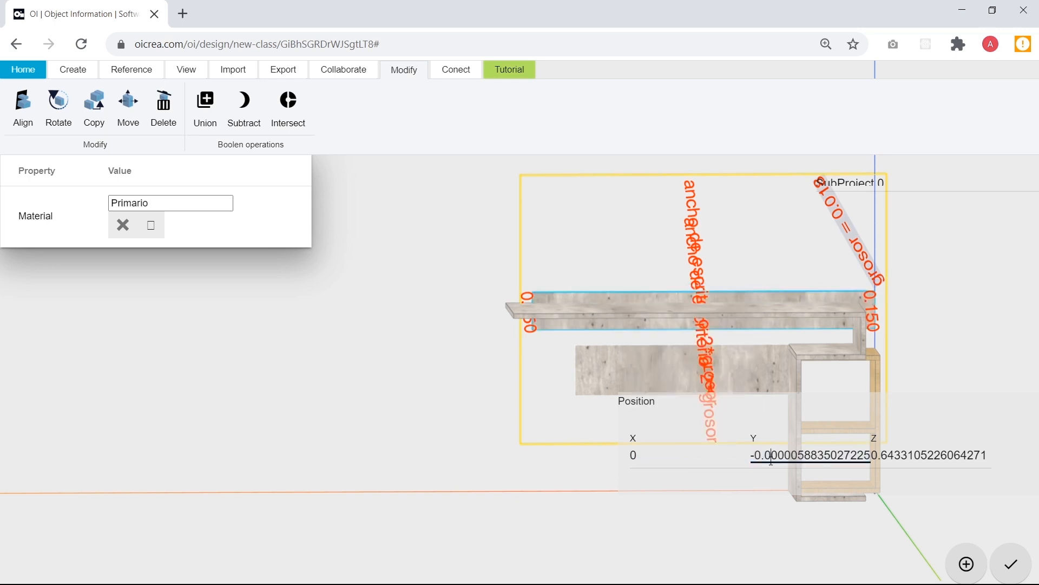
triple_click(772, 459)
type("0")
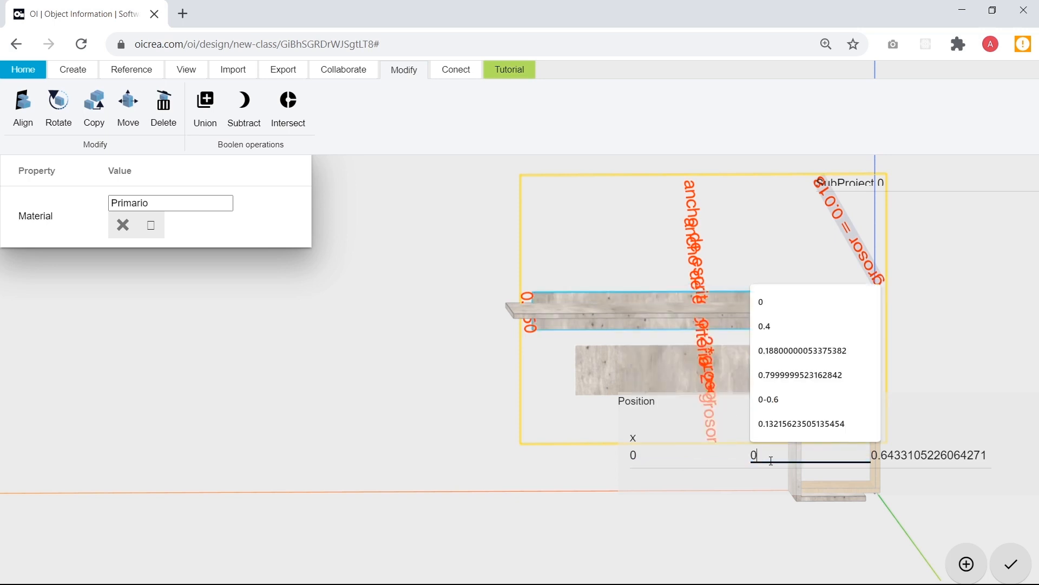
triple_click(942, 459)
type("0")
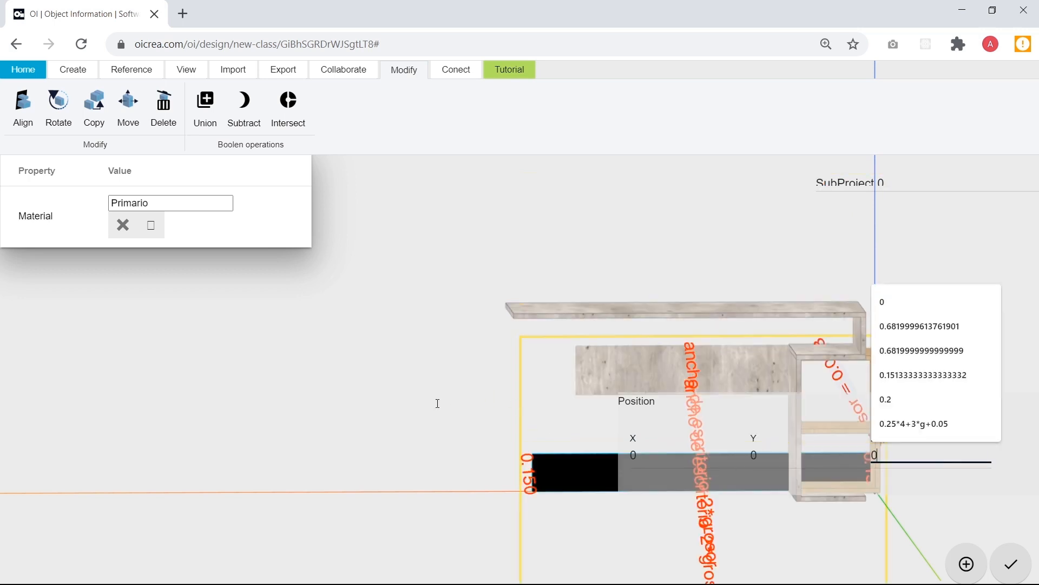
left_click(459, 398)
left_click_drag(458, 392, 640, 469)
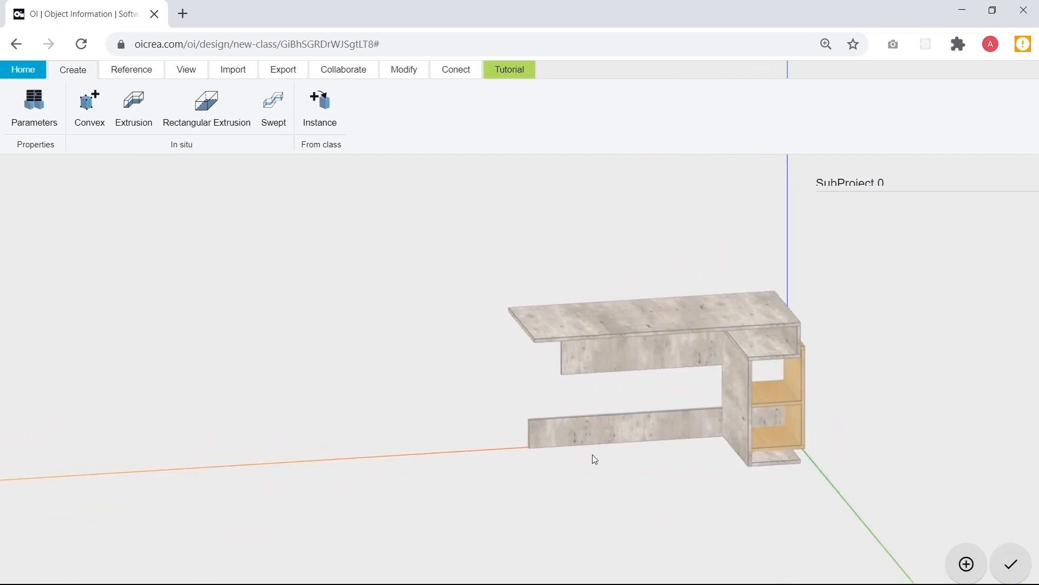
Set the 0.15 board's Z position to alto total-0.15-grosor.
left_click(573, 427)
left_click_drag(833, 383, 890, 325)
left_click(887, 453)
key("BackSpace")
type("alto total-")
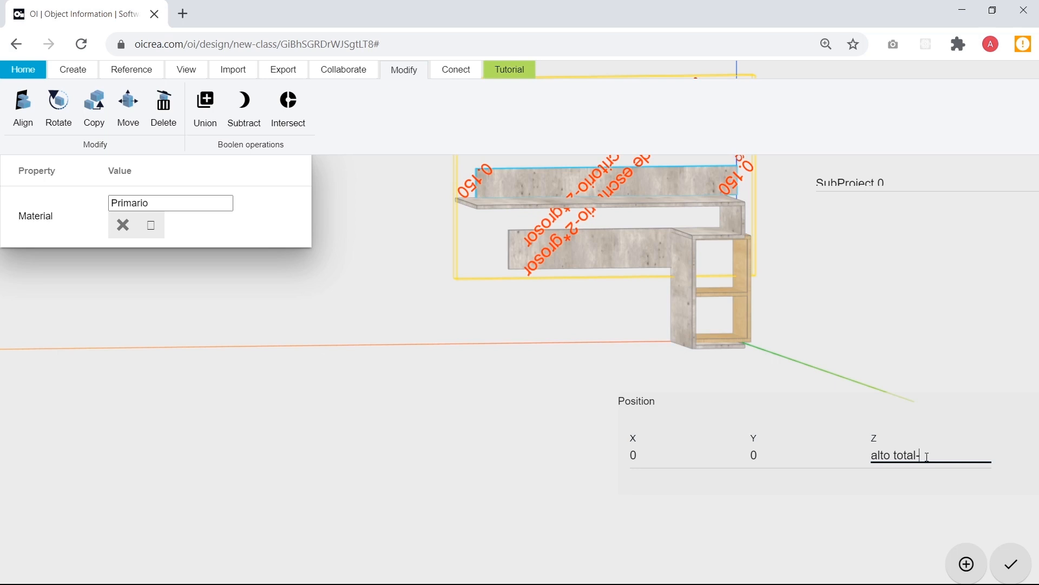
type("0.15")
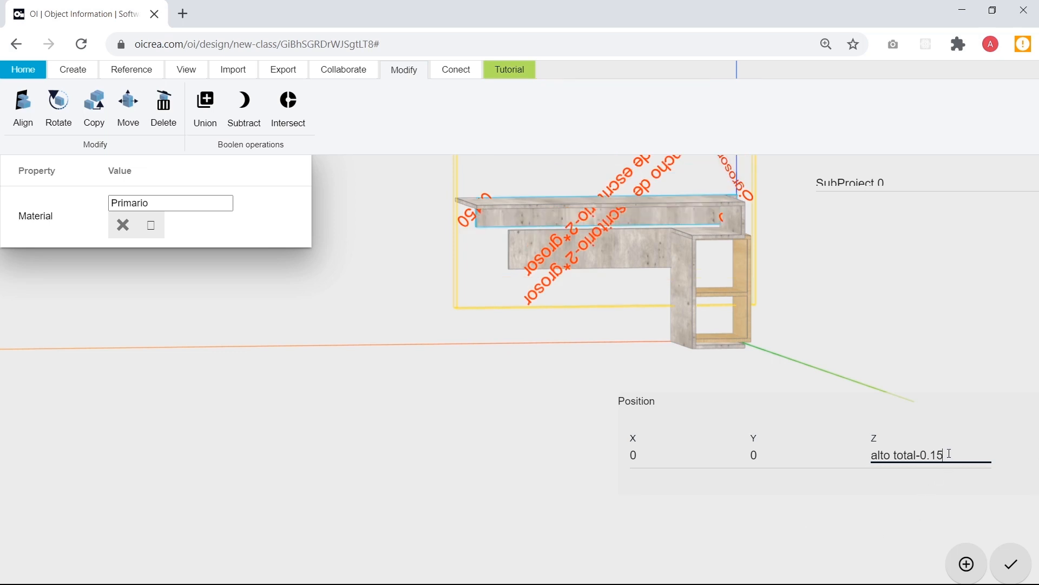
type("-grosor")
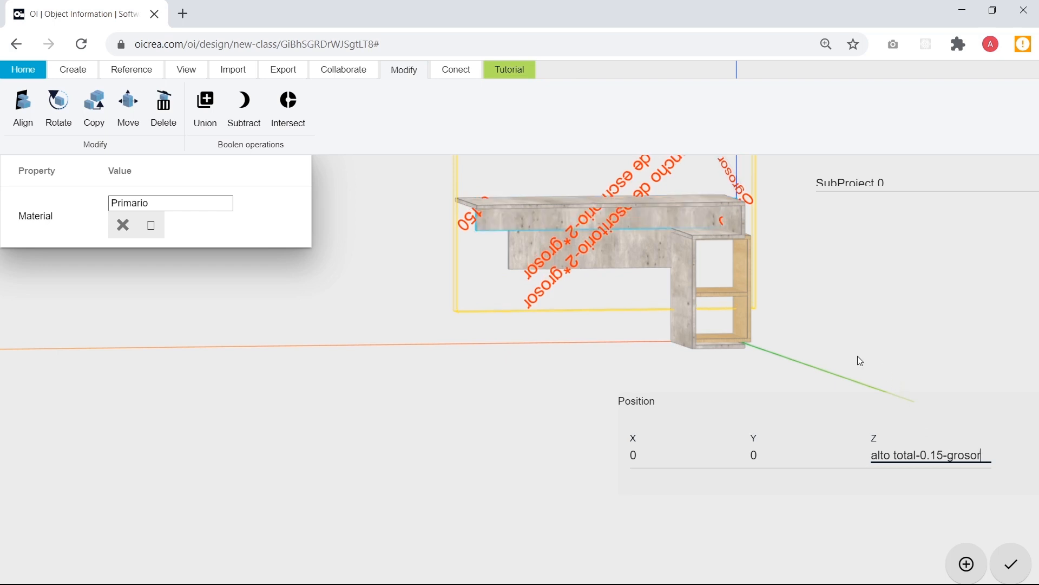
left_click_drag(831, 331, 843, 350)
left_click(839, 343)
Reuse the desk upright's X expression, ending in (ancho de escritorio - 0.85-2*grosor)/2, for the 0.15 board and append +grososr.
scroll(840, 343, "up", 5)
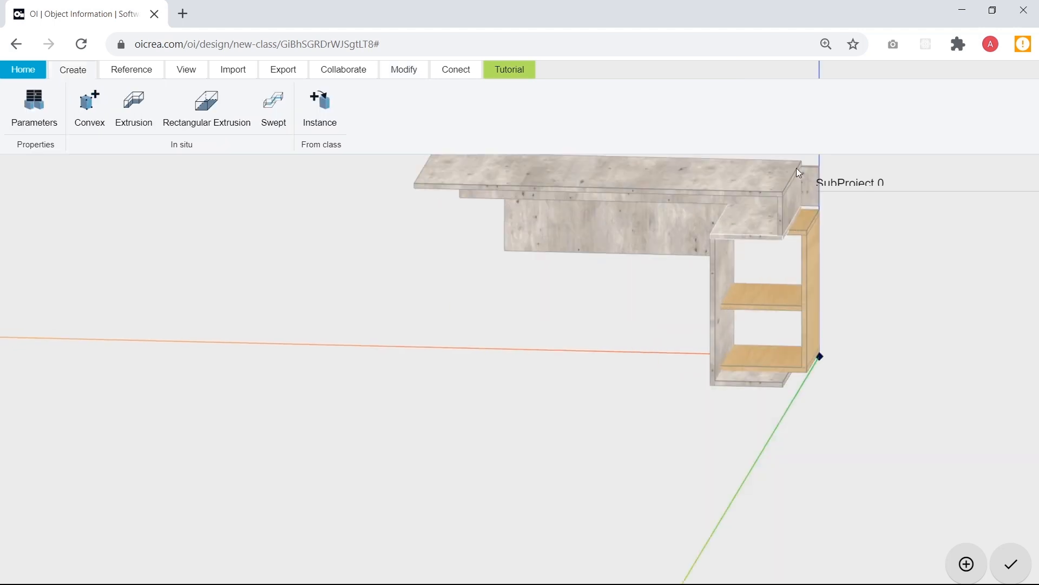
left_click_drag(608, 330, 580, 298)
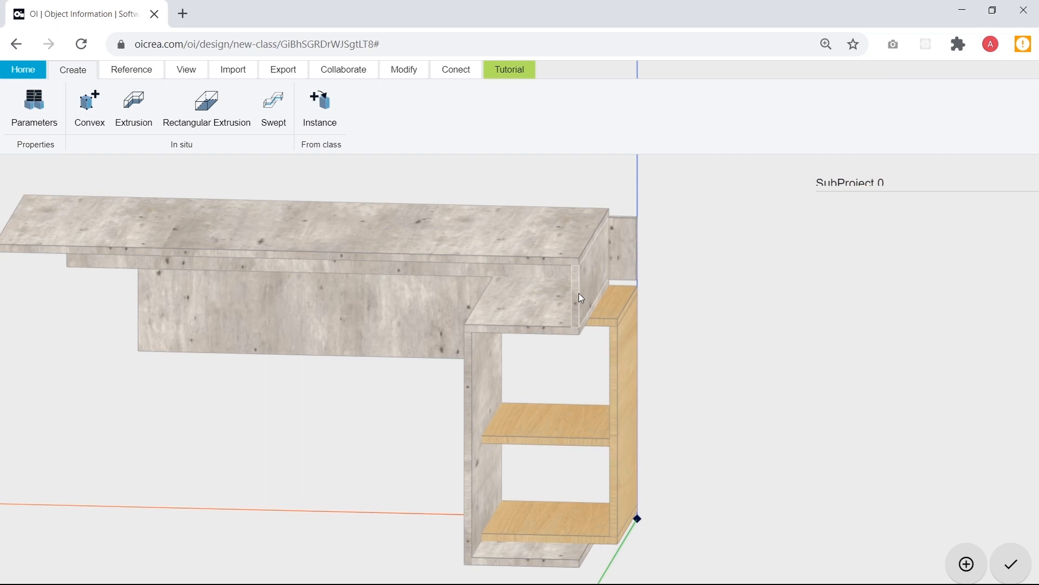
left_click(579, 294)
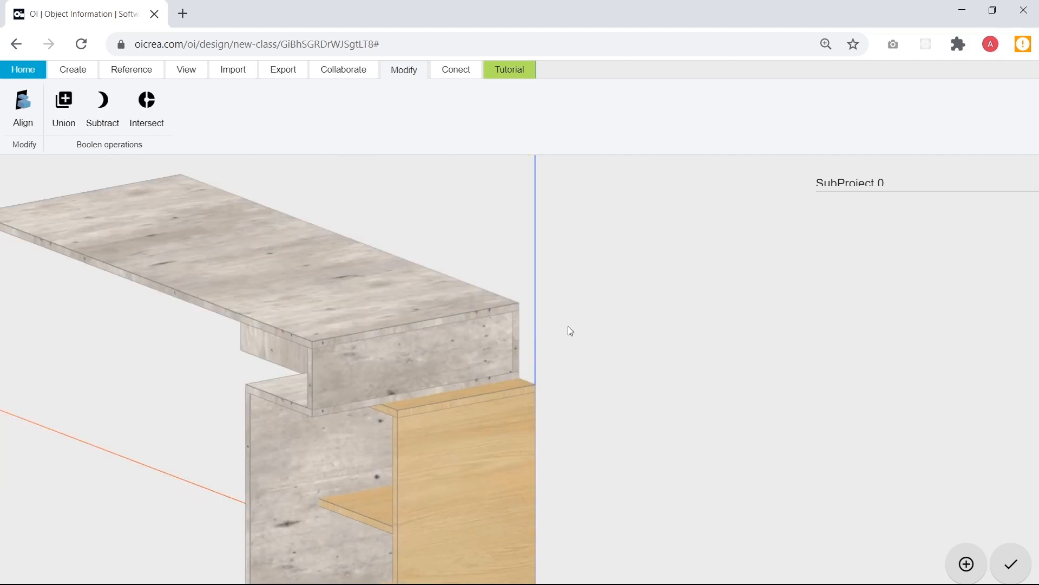
left_click_drag(570, 330, 602, 332)
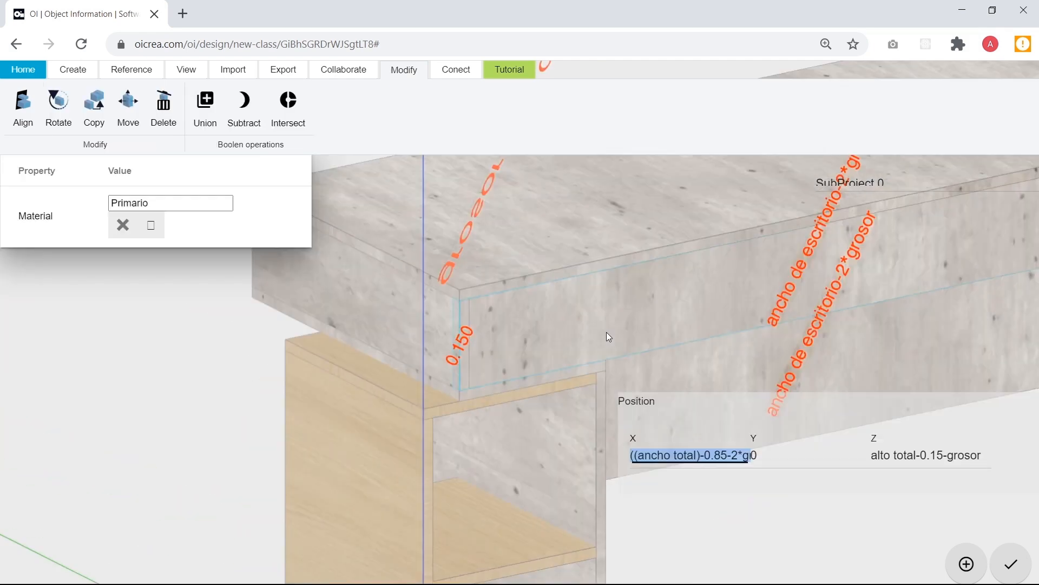
type("(ancho de escritorio - 0.85-2*grosor)/2")
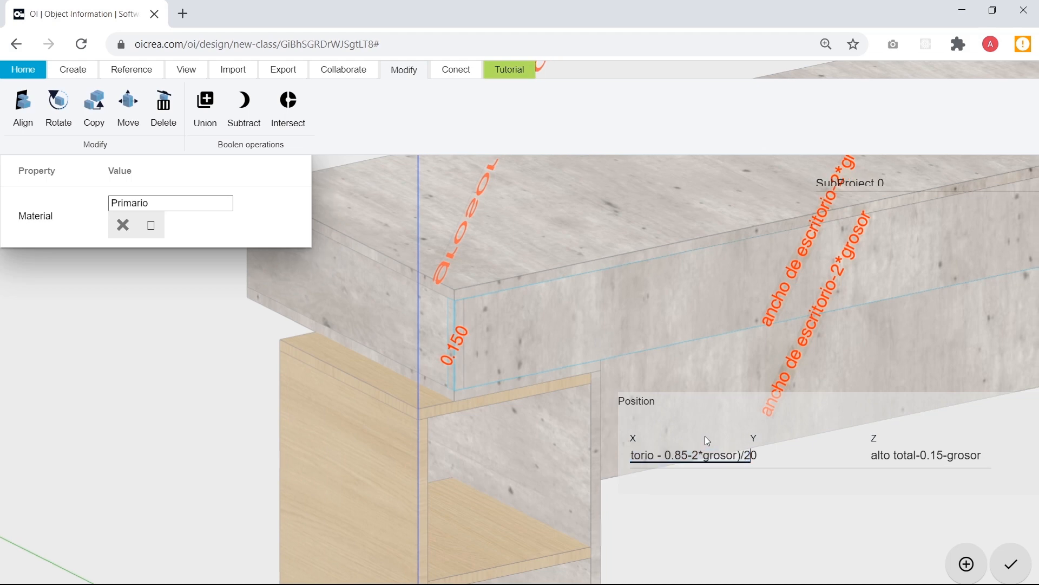
type("+grosr")
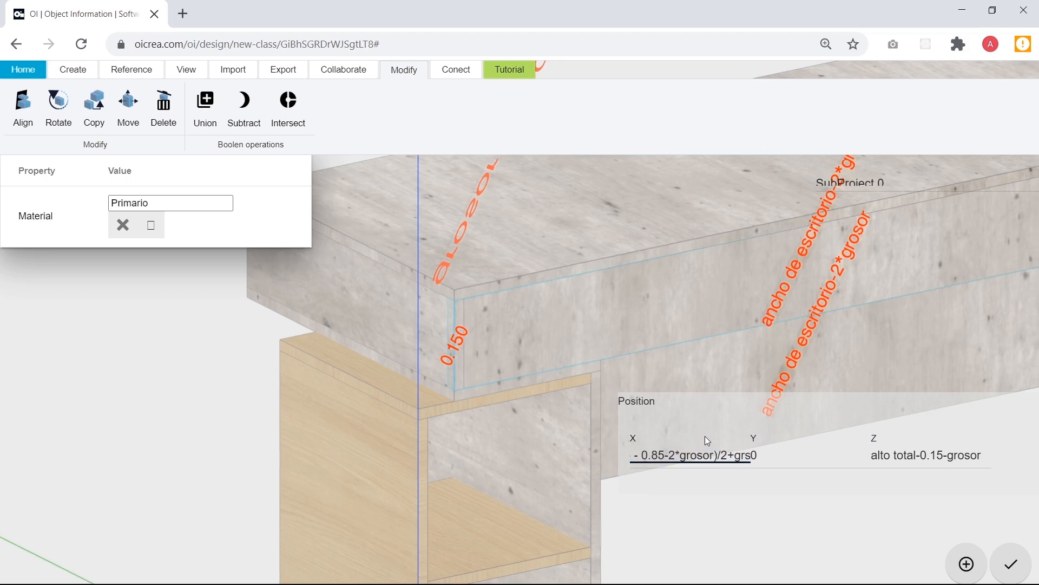
key("BackSpace")
type("osr")
key("Return")
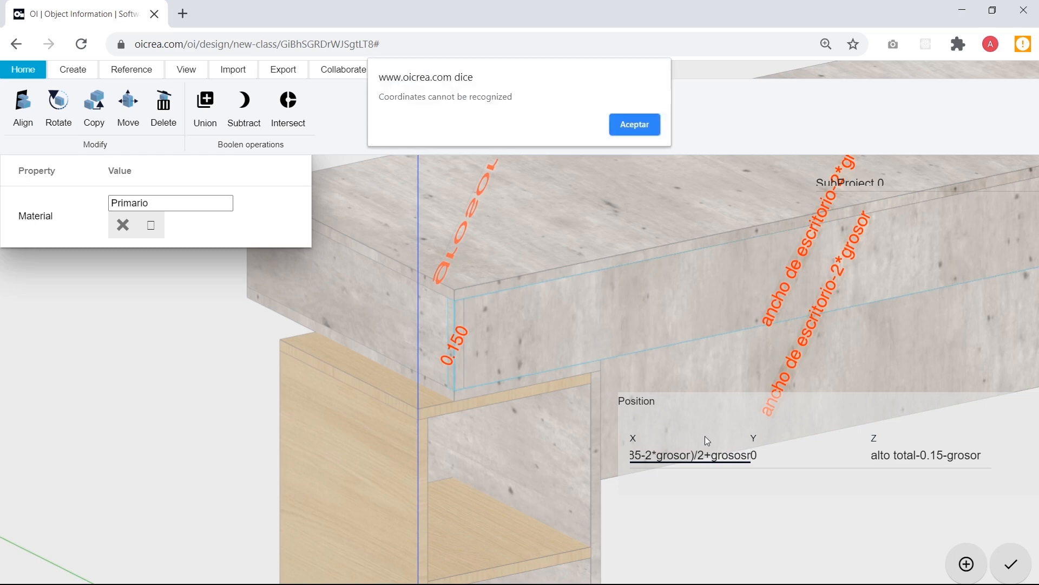
left_click(635, 124)
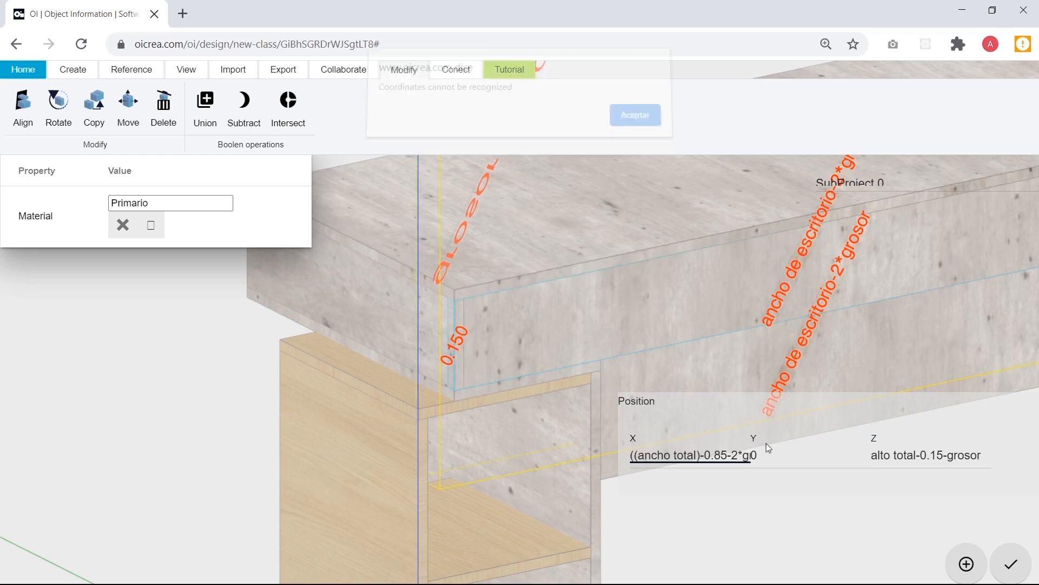
Correct the end of the 0.15 board's X position expression to +grosor and deselect the board.
key("Right")
key("Right")
key("Right")
key("Right")
key("Right")
key("Right")
key("Right")
key("Right")
key("Right")
key("Right")
key("Right")
key("Right")
key("Right")
key("Right")
key("Right")
key("Right")
key("Right")
key("Right")
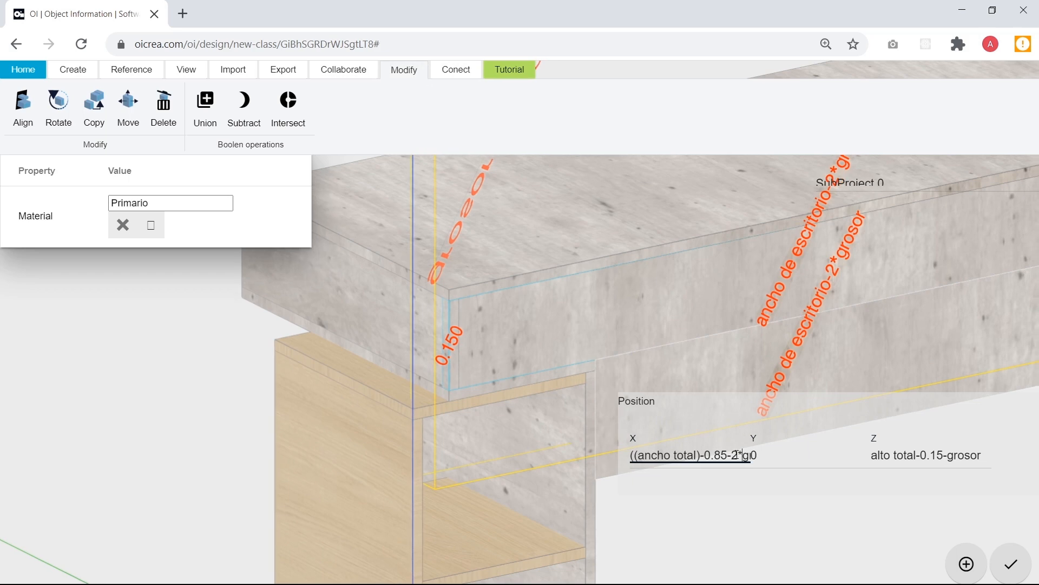
key("Right")
key("Right")
key("Right")
key("Right")
key("Right")
key("Right")
key("Right")
key("Right")
key("Right")
key("Right")
key("Right")
key("Right")
key("Right")
key("Right")
key("Right")
key("Right")
key("Right")
key("Right")
key("Right")
key("Right")
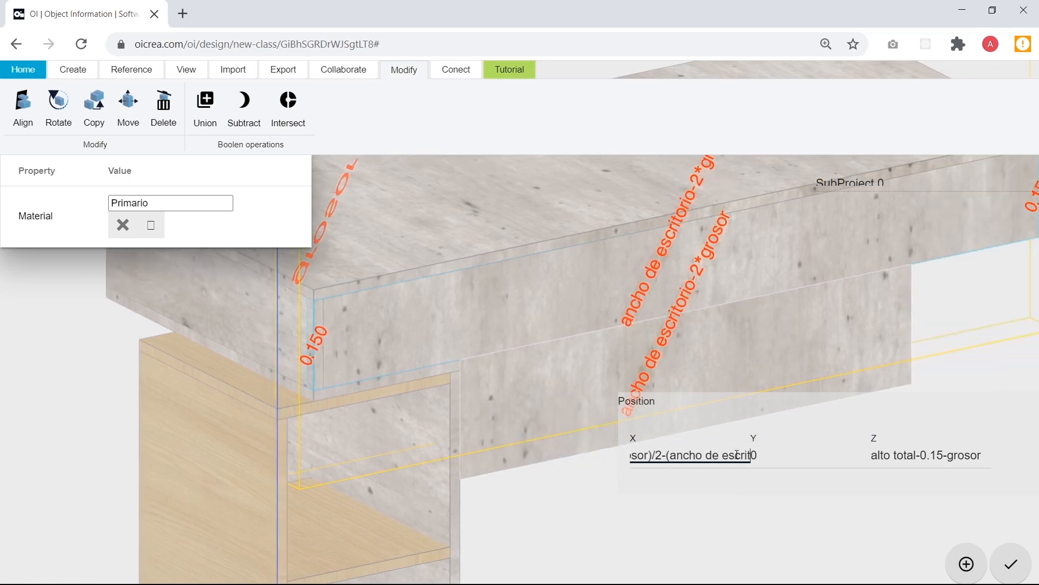
key("Right")
key("Right")
key("Right")
key("Right")
key("Right")
key("Right")
key("Right")
key("Right")
key("Right")
key("Right")
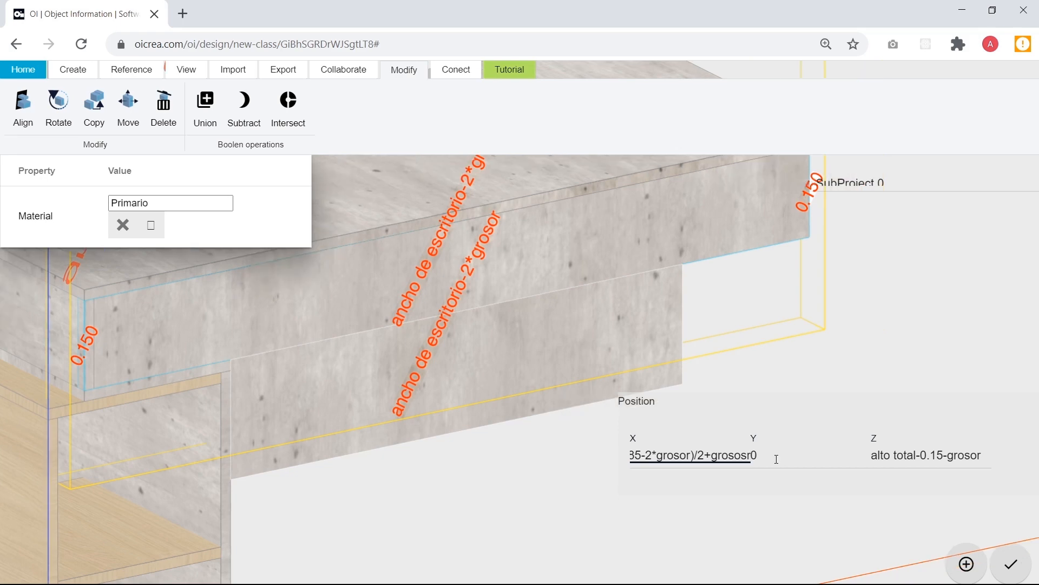
key("Left")
key("BackSpace")
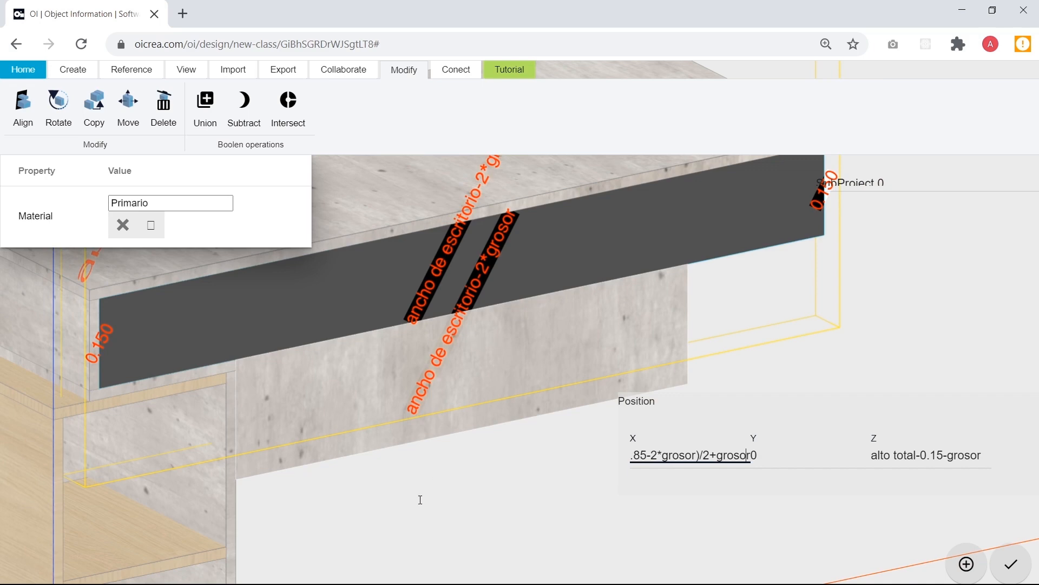
left_click(454, 440)
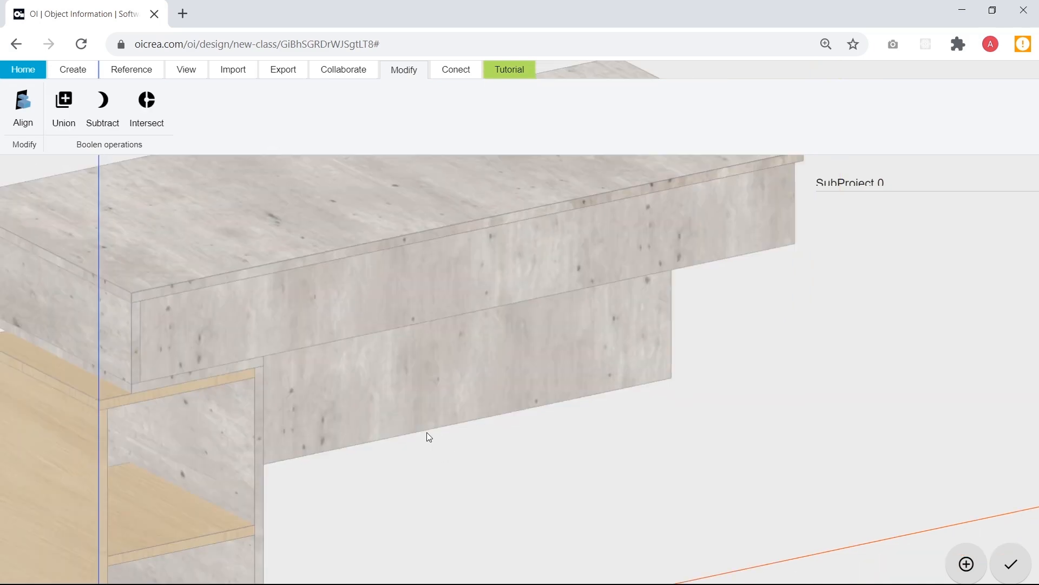
Examine the 0.15 board's placement beneath the desktop from several angles and check its position expressions.
left_click_drag(453, 411, 281, 368)
left_click_drag(762, 407, 304, 341)
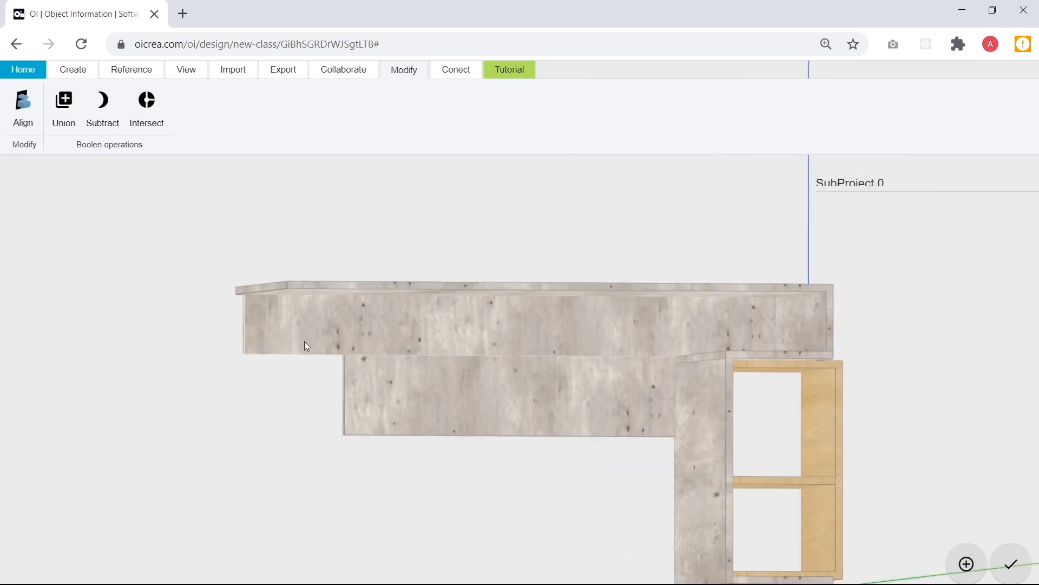
left_click(297, 339)
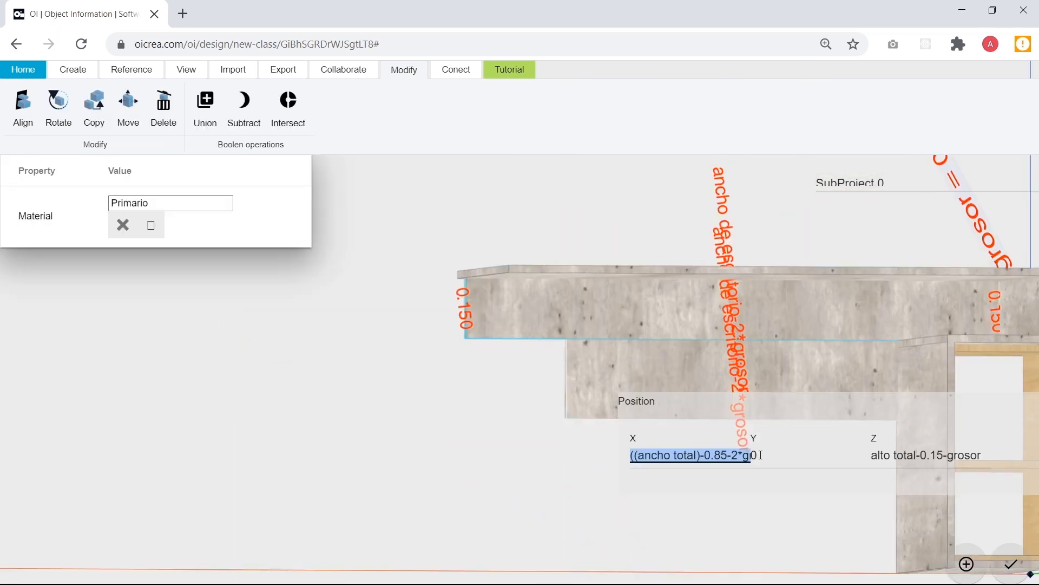
left_click(463, 437)
scroll(480, 398, "down", 6)
left_click_drag(744, 378, 723, 402)
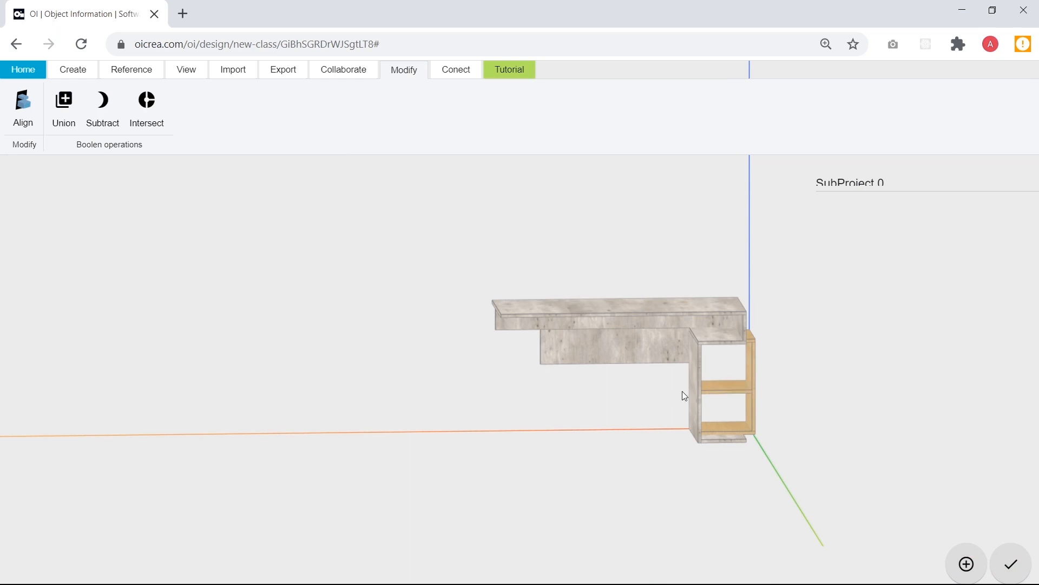
left_click_drag(589, 392, 615, 357)
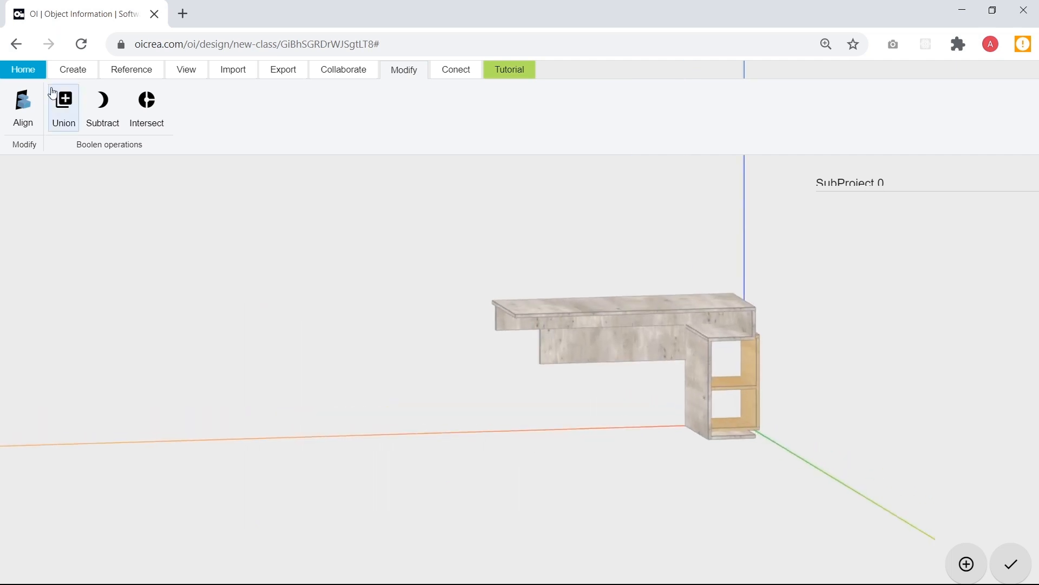
Set the alto total parameter to 0.60 and accept the properties.
left_click(65, 71)
left_click(34, 103)
left_click_drag(541, 279, 664, 368)
scroll(295, 318, "down", 4)
left_click(232, 266)
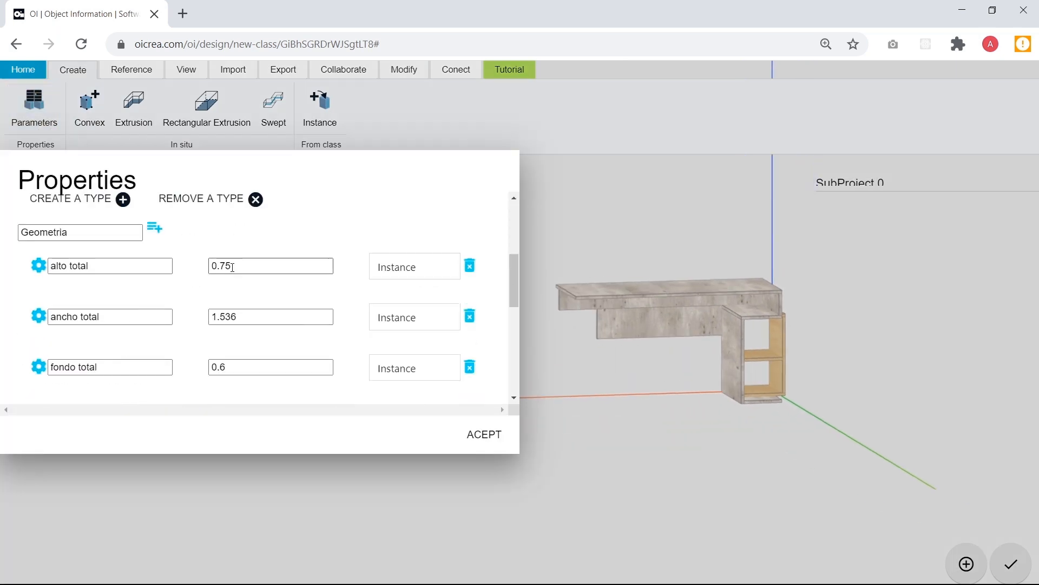
left_click(241, 267)
key("BackSpace")
key("BackSpace")
type("60")
key("Return")
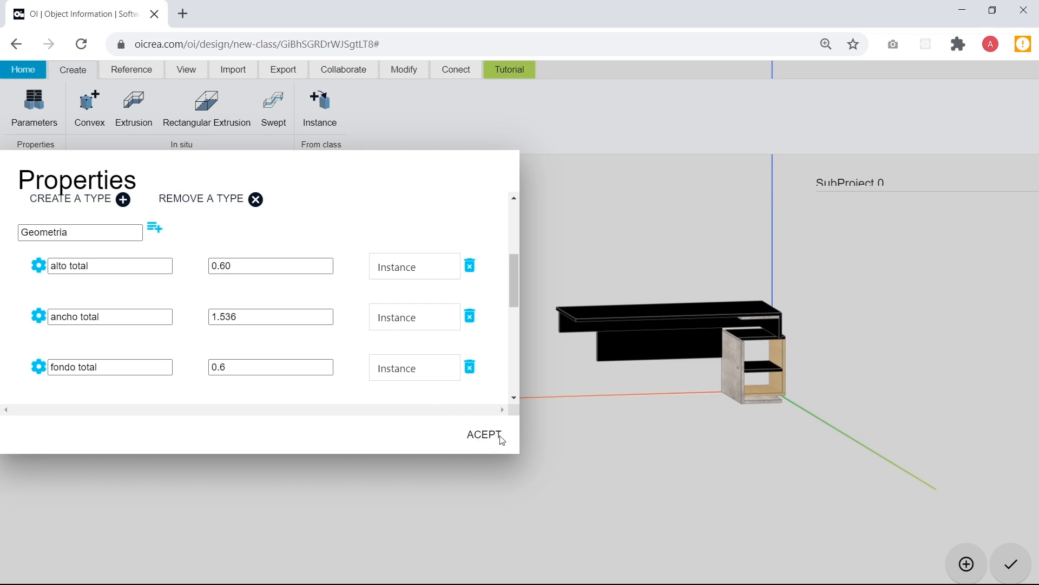
left_click(536, 429)
Reuse the top wooden shelf's Z expression, alto total-0.15-3*grosor, as the Z position of the grey horizontal board under the desktop.
left_click_drag(770, 337, 569, 383)
left_click(688, 302)
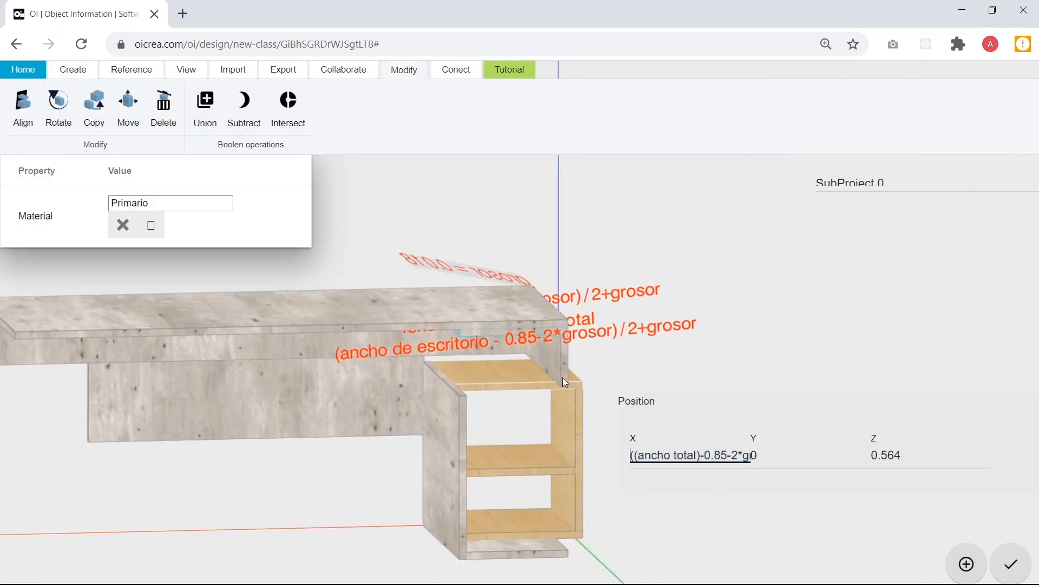
left_click_drag(725, 322, 472, 408)
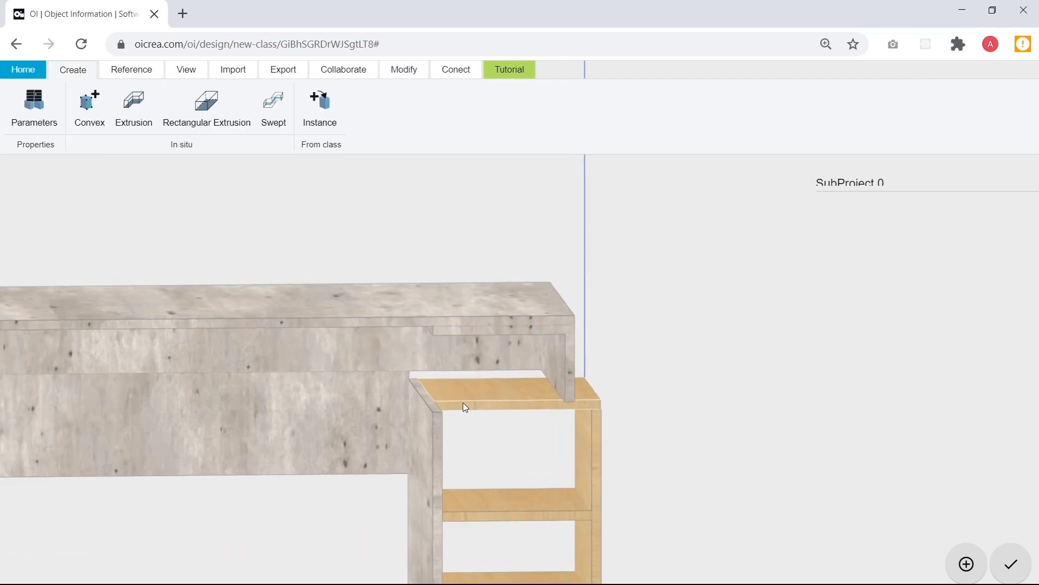
left_click_drag(481, 403, 607, 394)
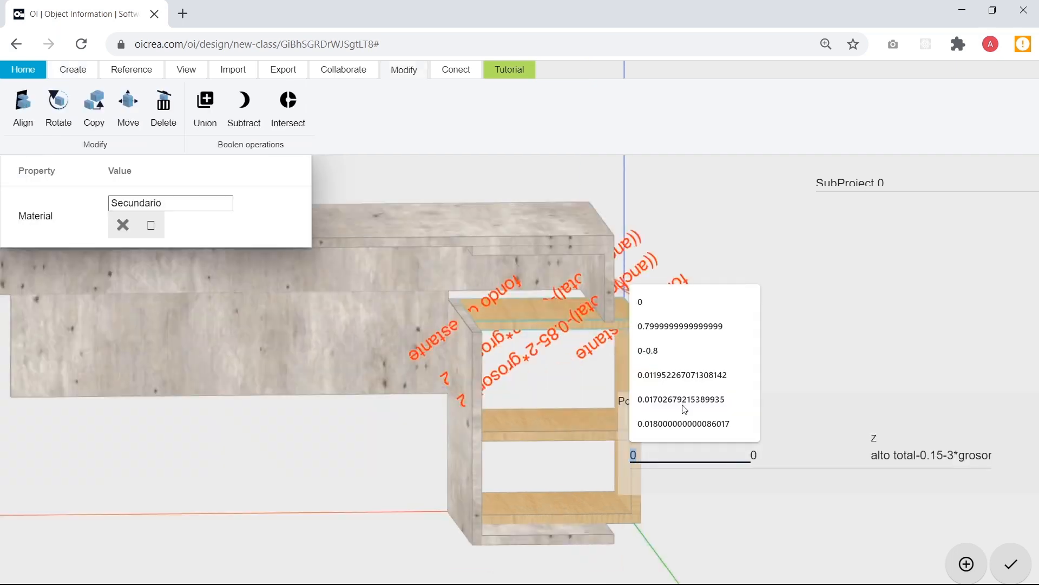
triple_click(937, 460)
key("ctrl+c")
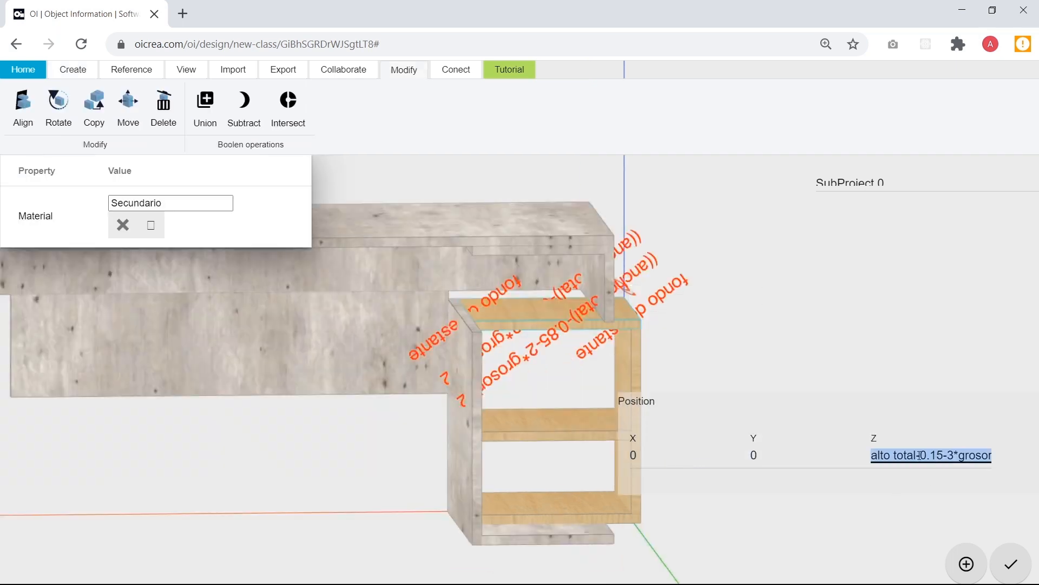
left_click(488, 252)
triple_click(687, 455)
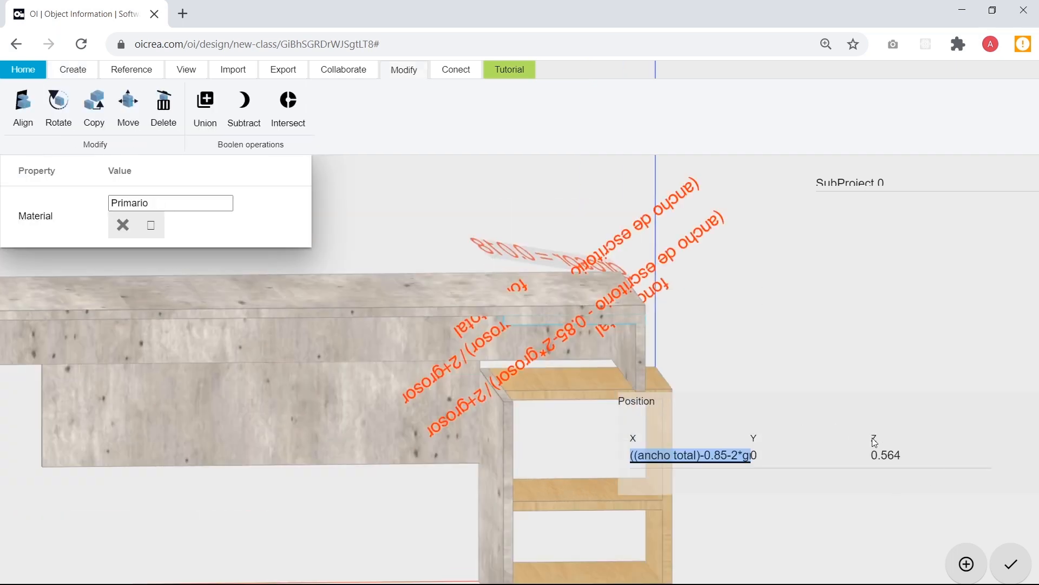
triple_click(909, 457)
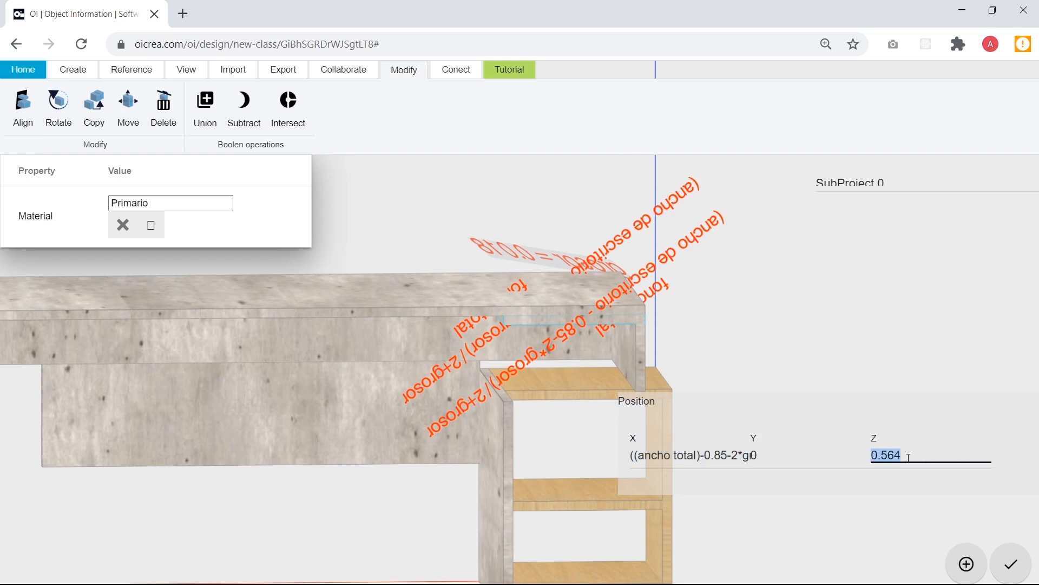
key("ctrl+v")
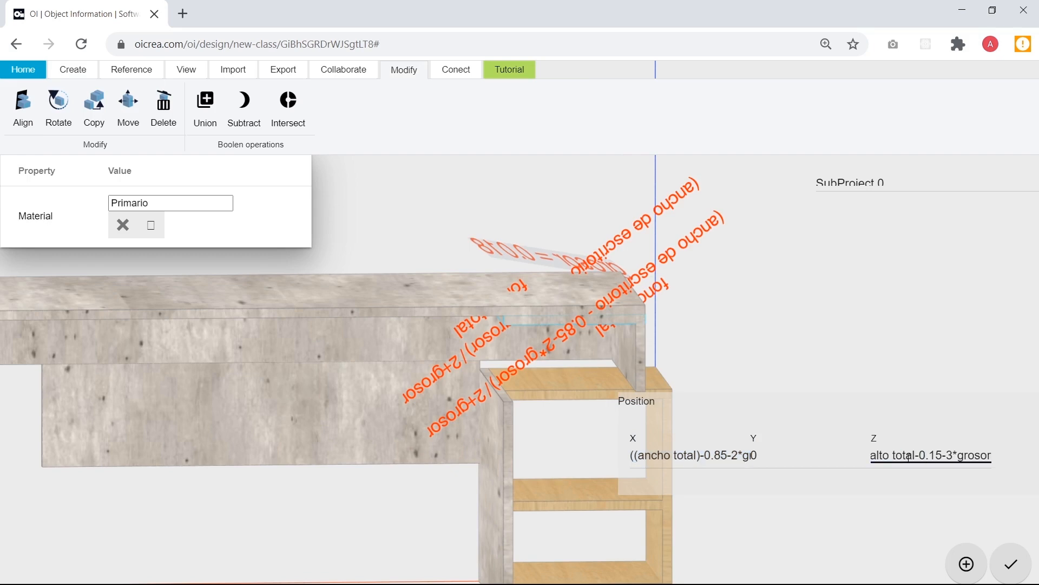
Adjust the grey horizontal board's Z expression, trying 4*grosor before settling on alto total-0.15-2*grosor, and deselect the board.
key("BackSpace")
type("4")
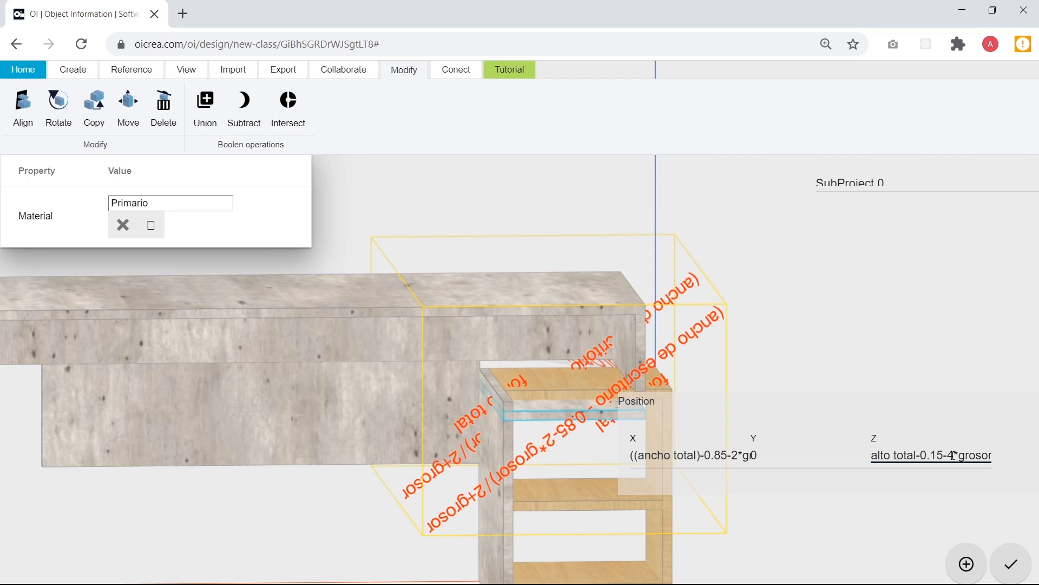
key("BackSpace")
type("2")
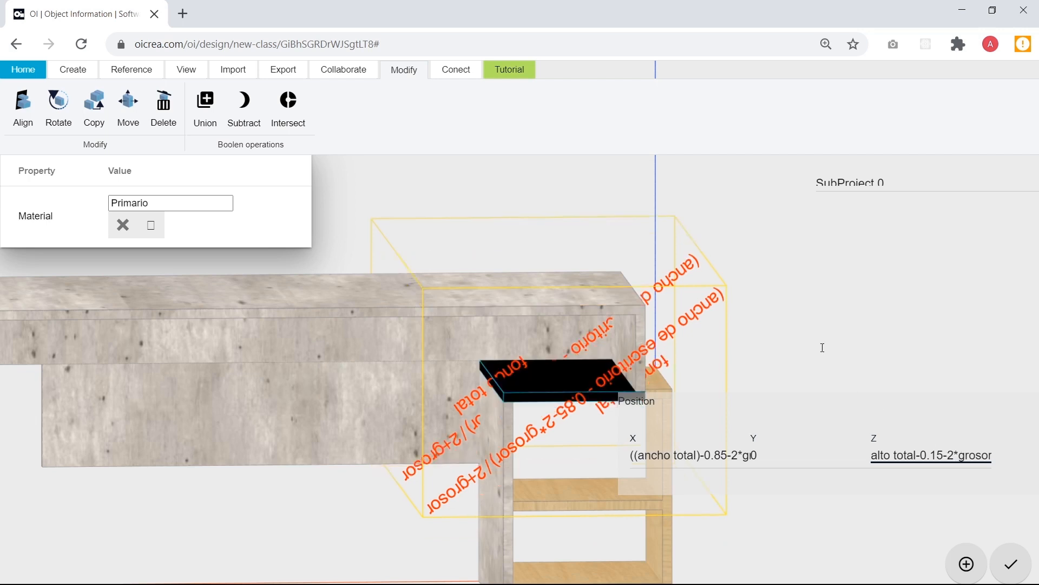
left_click(812, 374)
left_click_drag(729, 422, 597, 530)
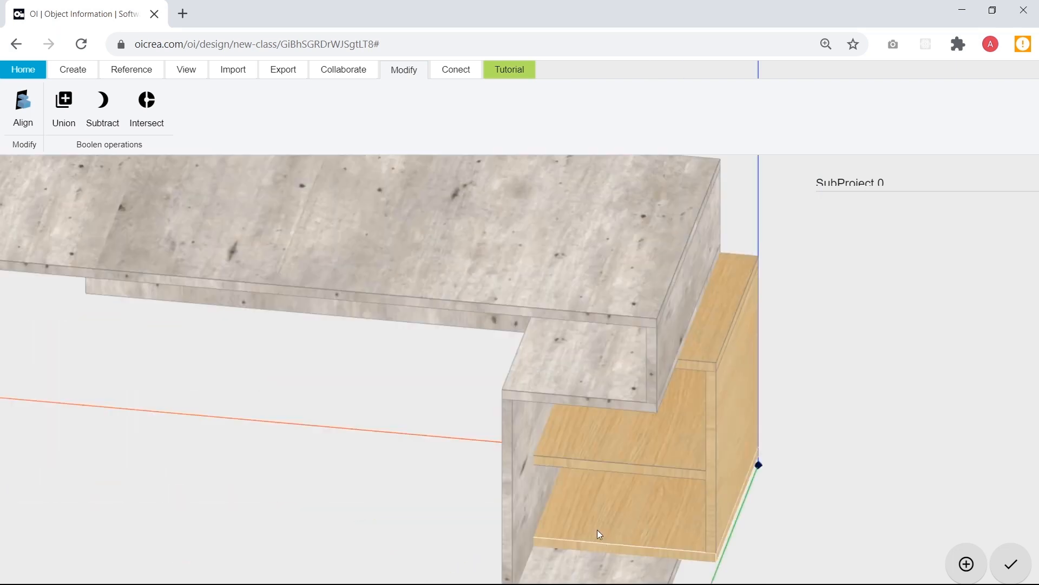
scroll(588, 484, "down", 5)
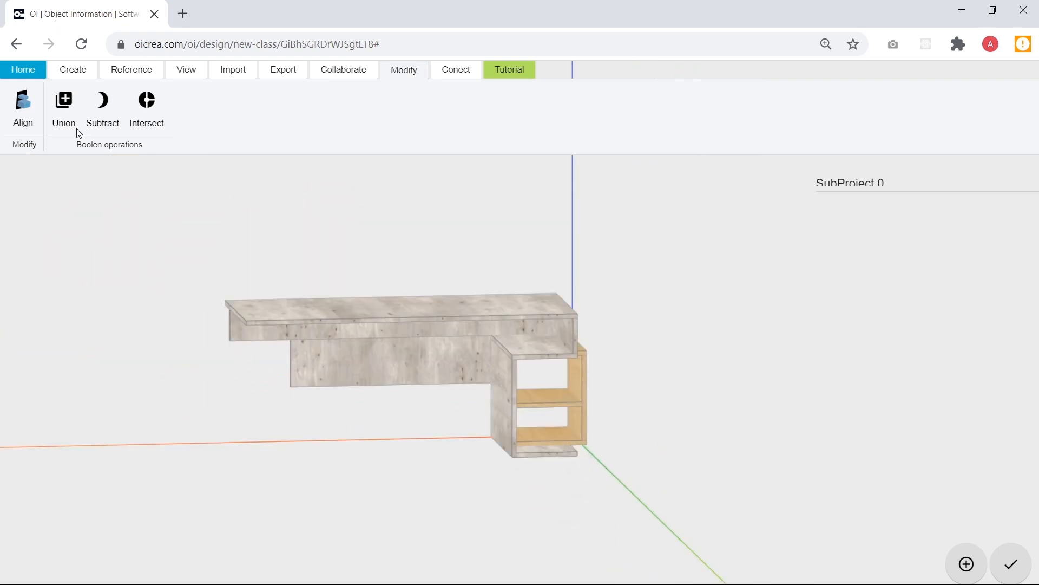
Open the class parameters and set alto total to 0.75.
left_click(76, 66)
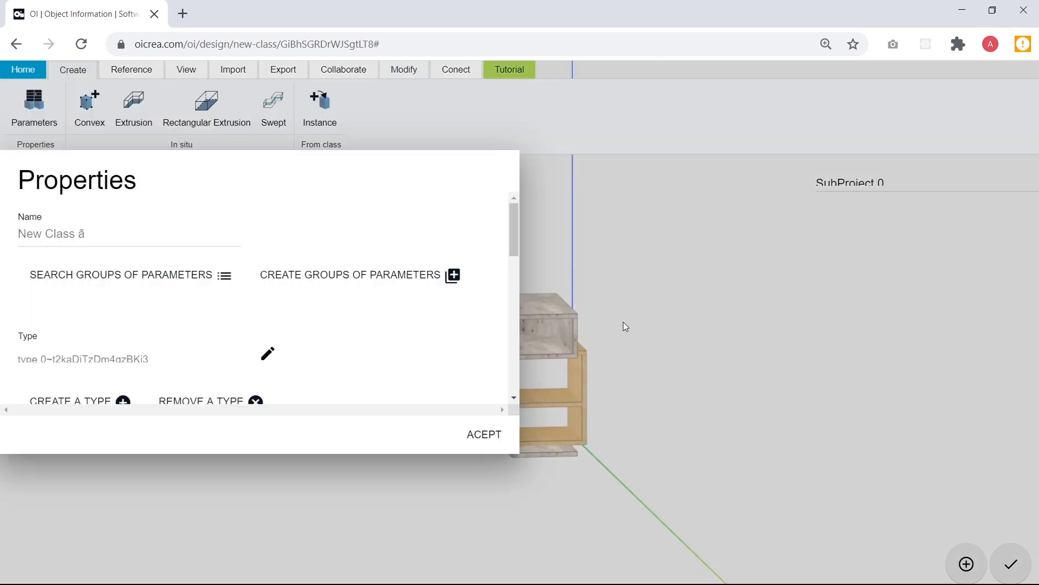
right_click_drag(716, 363, 791, 413)
left_click_drag(719, 425, 650, 429)
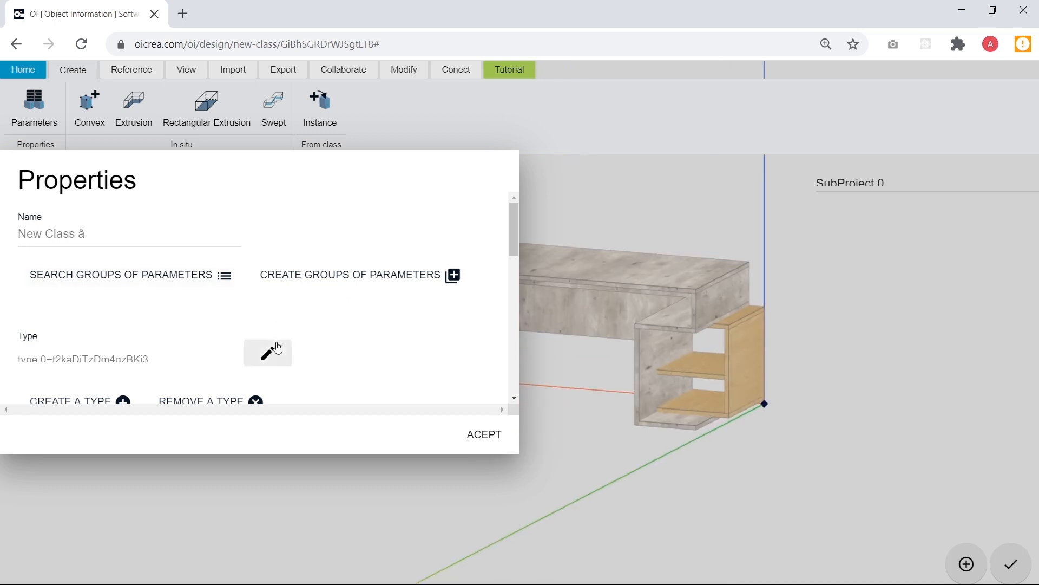
scroll(277, 347, "down", 3)
left_click(253, 333)
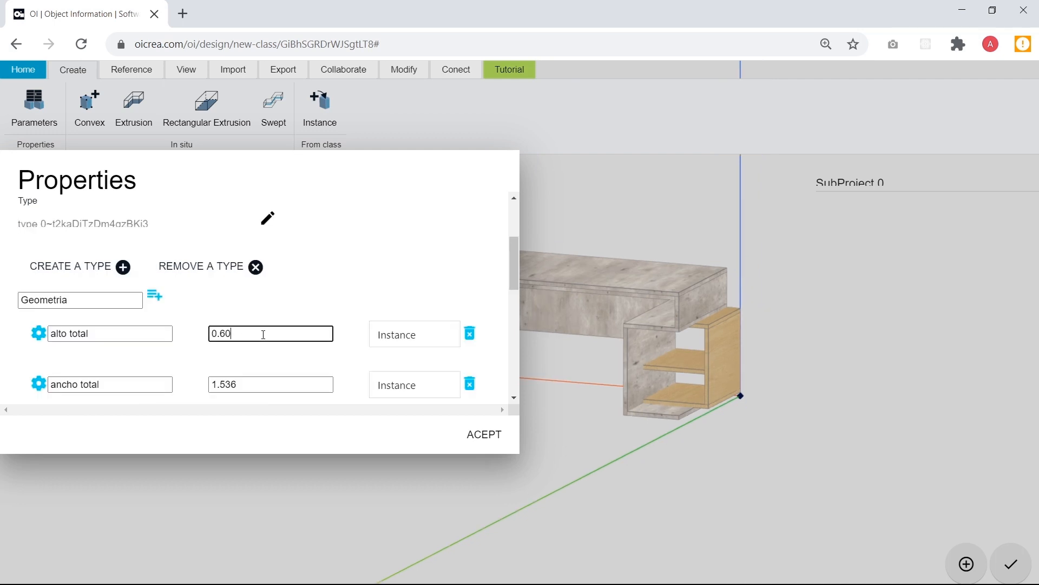
key("BackSpace")
key("BackSpace")
key("BackSpace")
type(".75")
left_click(323, 360)
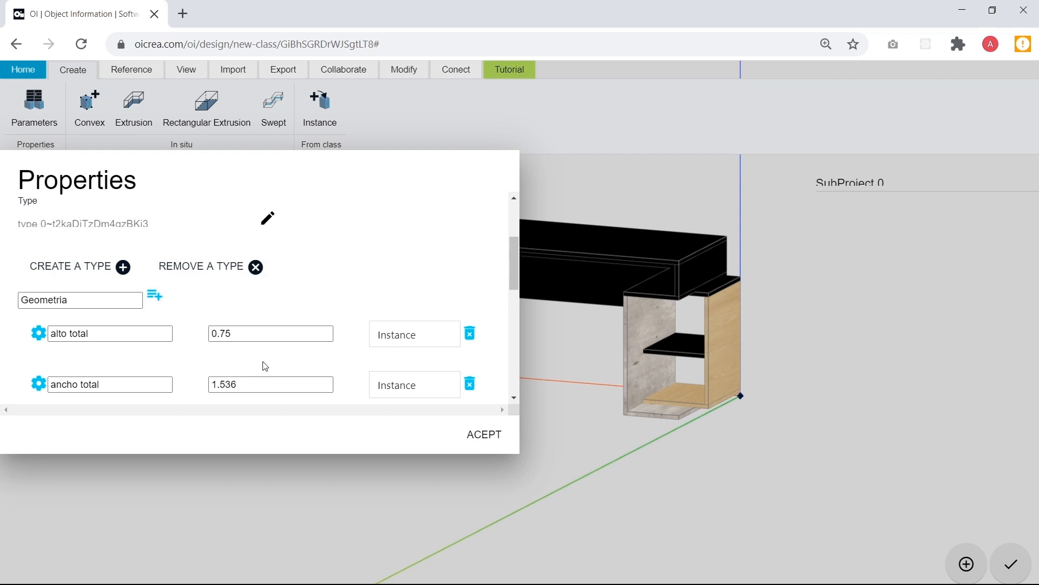
Set the ancho total parameter to 1.436 to test a narrower desk.
left_click(228, 386)
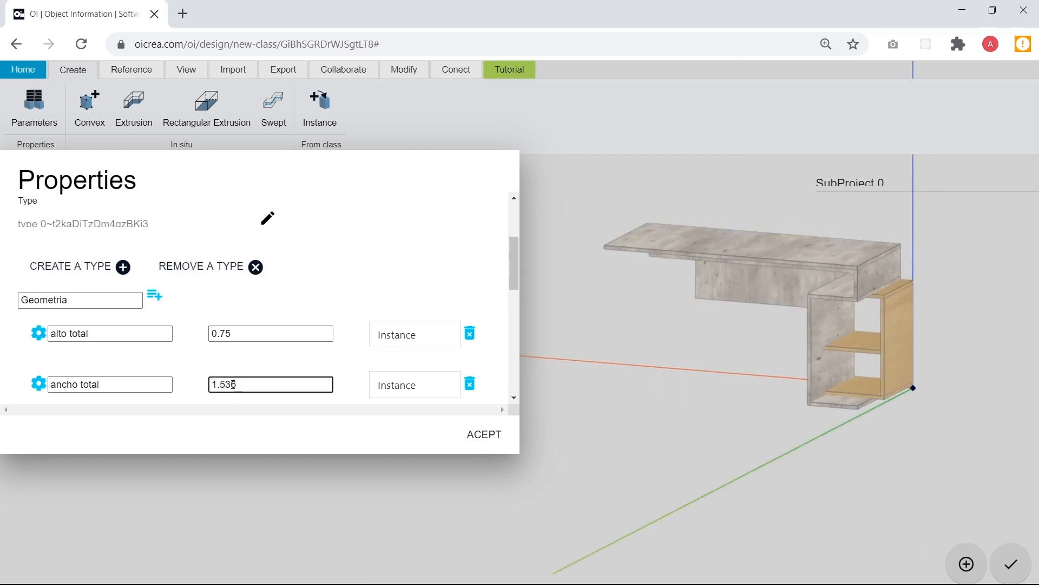
key("BackSpace")
type("4")
left_click(270, 370)
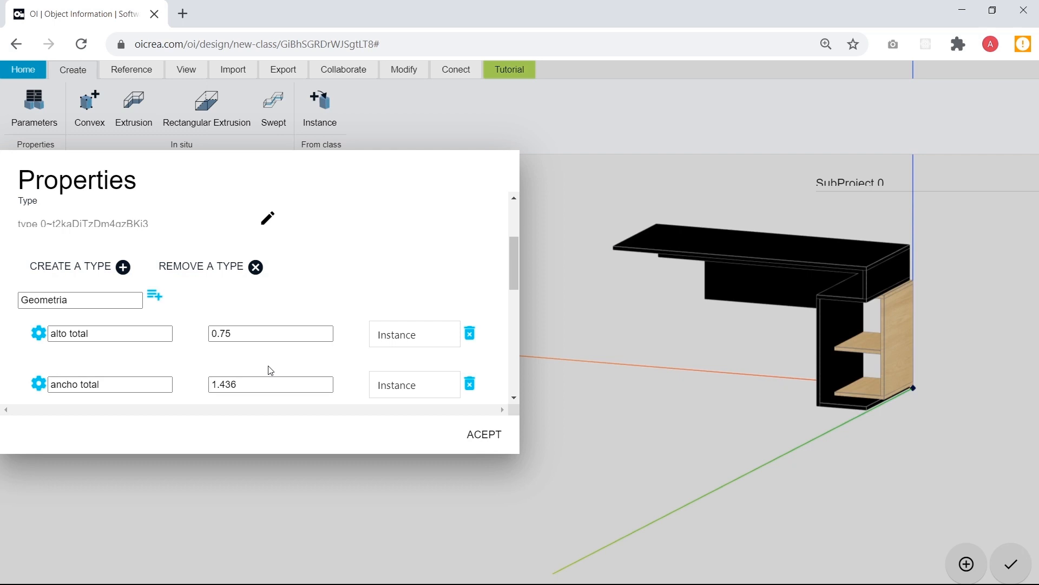
Set the ancho total parameter to 1.736 to test a wider desk.
left_click(229, 385)
key("BackSpace")
type("7")
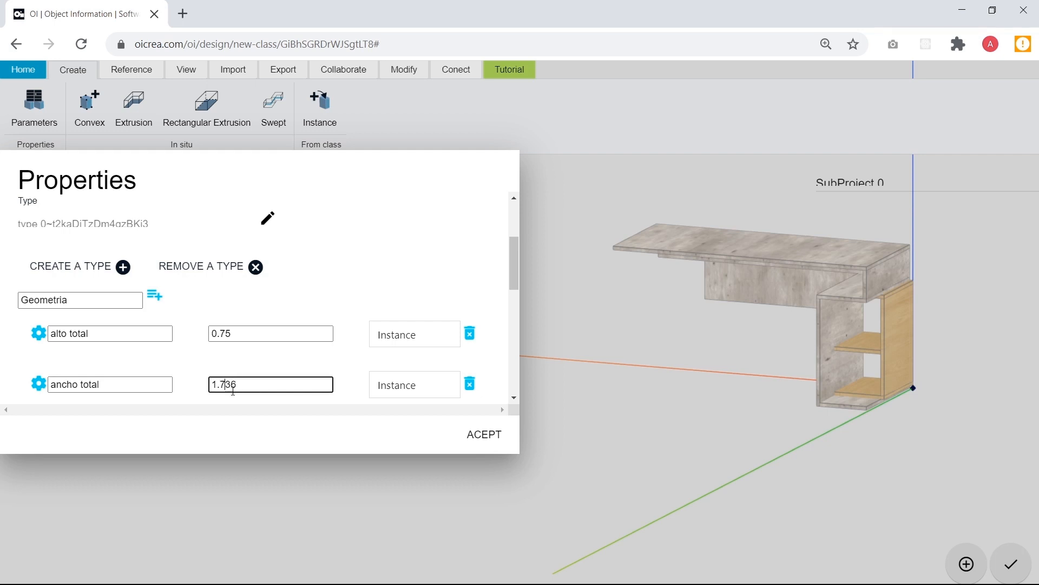
left_click(337, 360)
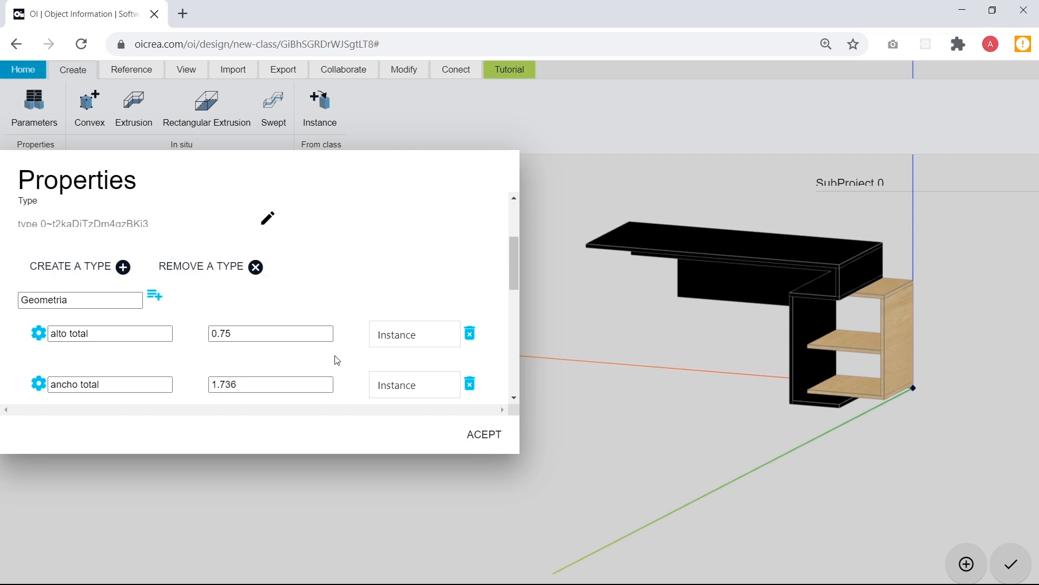
Set the ancho total parameter back to 1.536.
left_click(228, 384)
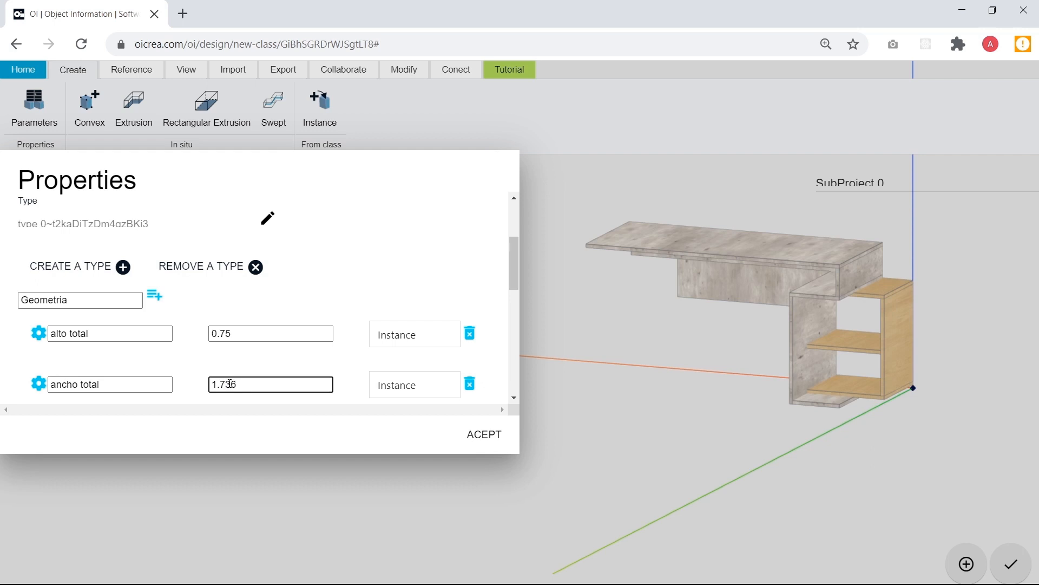
key("BackSpace")
type("5")
left_click(314, 365)
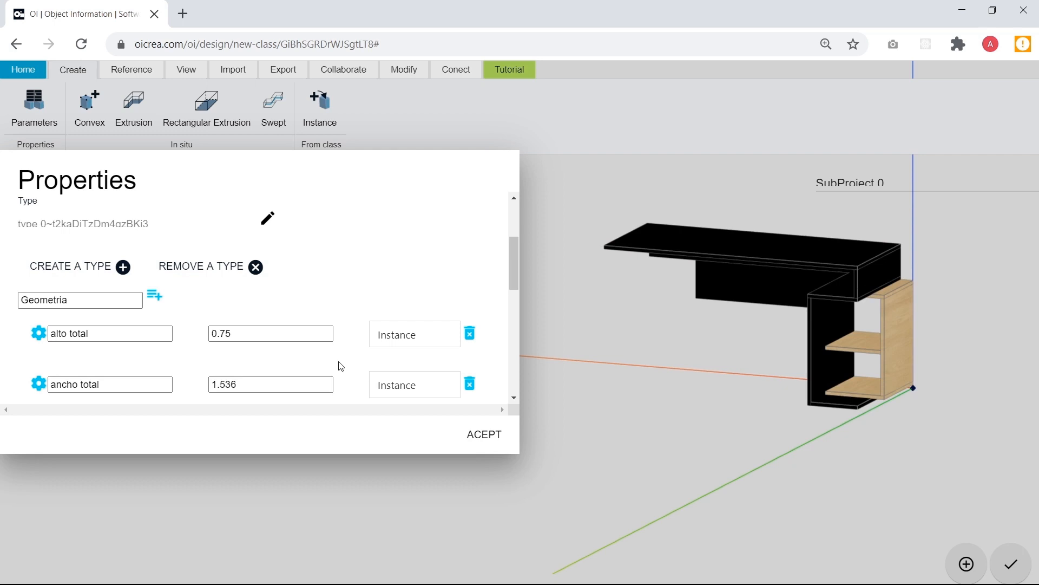
Set the grosor parameter to 0.015 to test thinner boards.
scroll(342, 362, "down", 4)
scroll(359, 373, "down", 4)
scroll(355, 371, "up", 3)
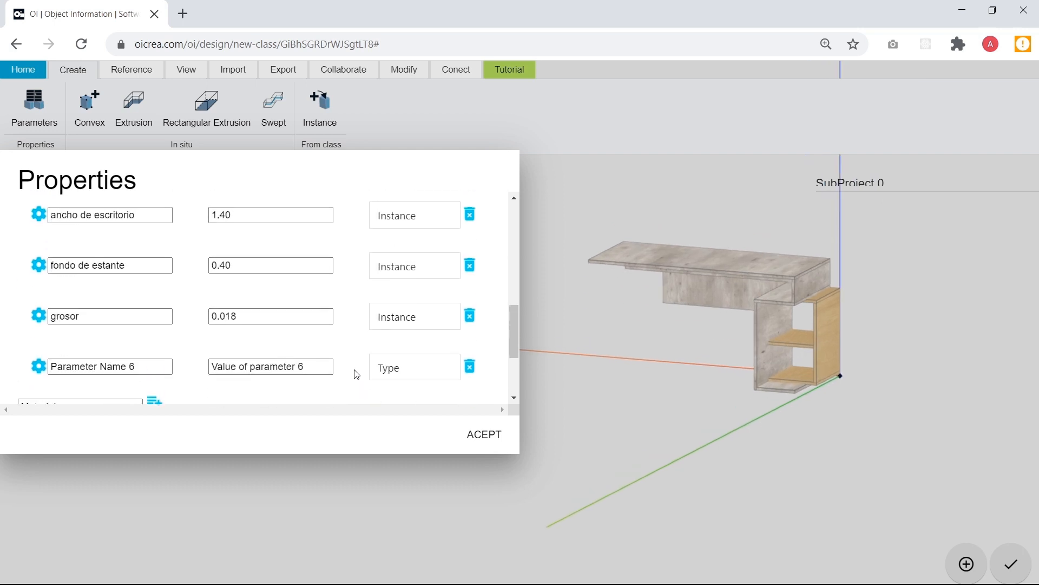
scroll(712, 302, "up", 3)
scroll(769, 306, "down", 1)
right_click_drag(768, 306, 723, 372)
scroll(723, 371, "up", 3)
left_click(258, 318)
key("BackSpace")
type("5")
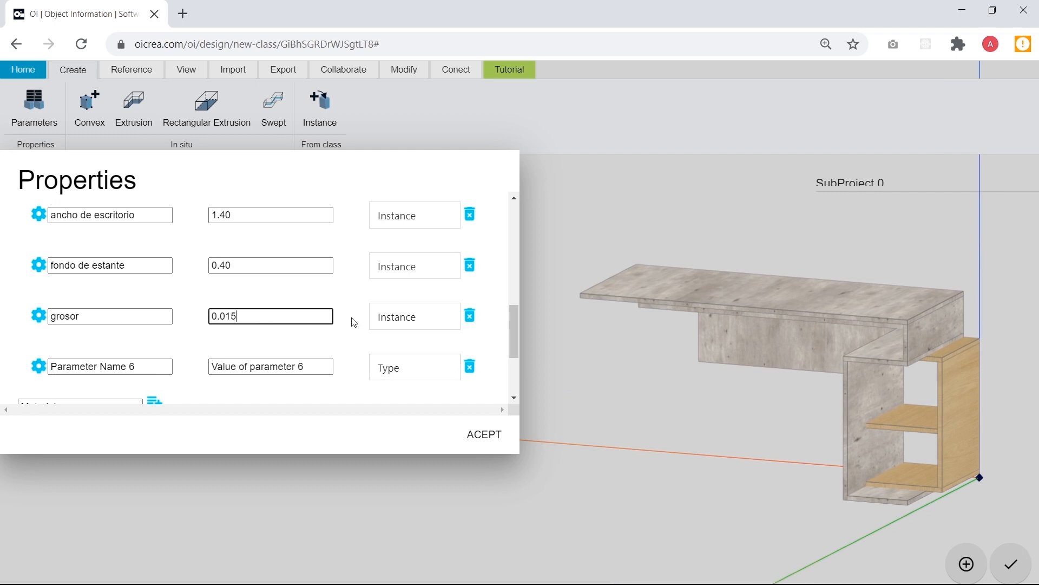
left_click(354, 324)
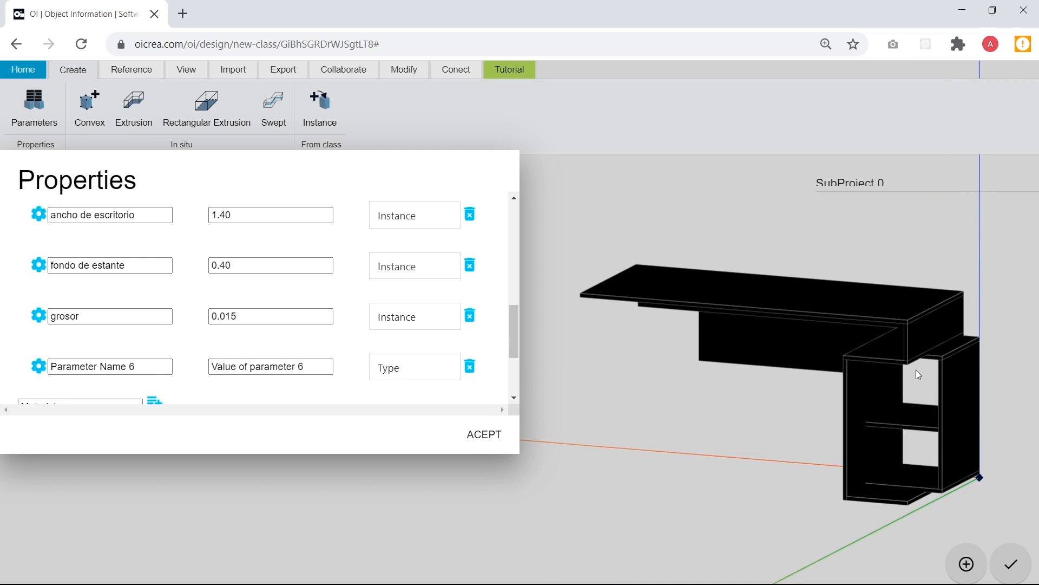
Check the board joints around the shelf unit and set the grosor parameter to 0.030 to test thicker boards.
scroll(921, 367, "up", 4)
scroll(942, 367, "up", 5)
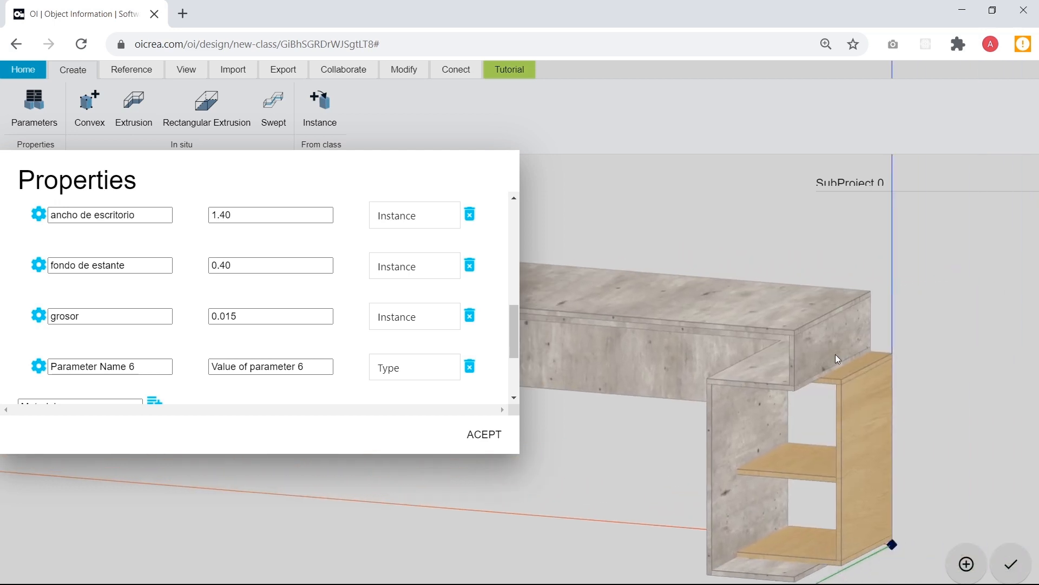
right_click_drag(942, 390, 765, 372)
left_click_drag(846, 382, 697, 397)
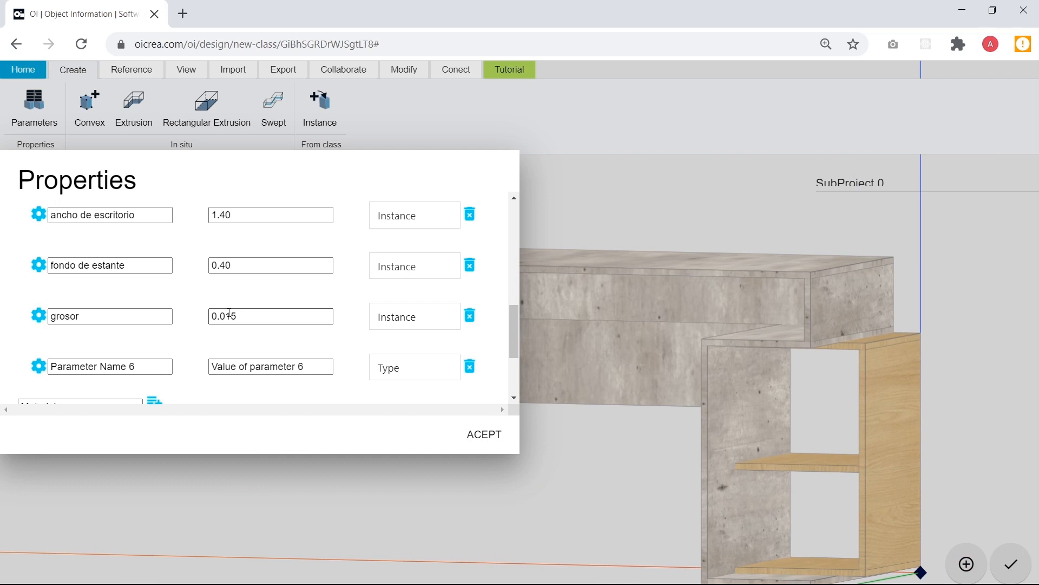
left_click_drag(225, 315, 238, 316)
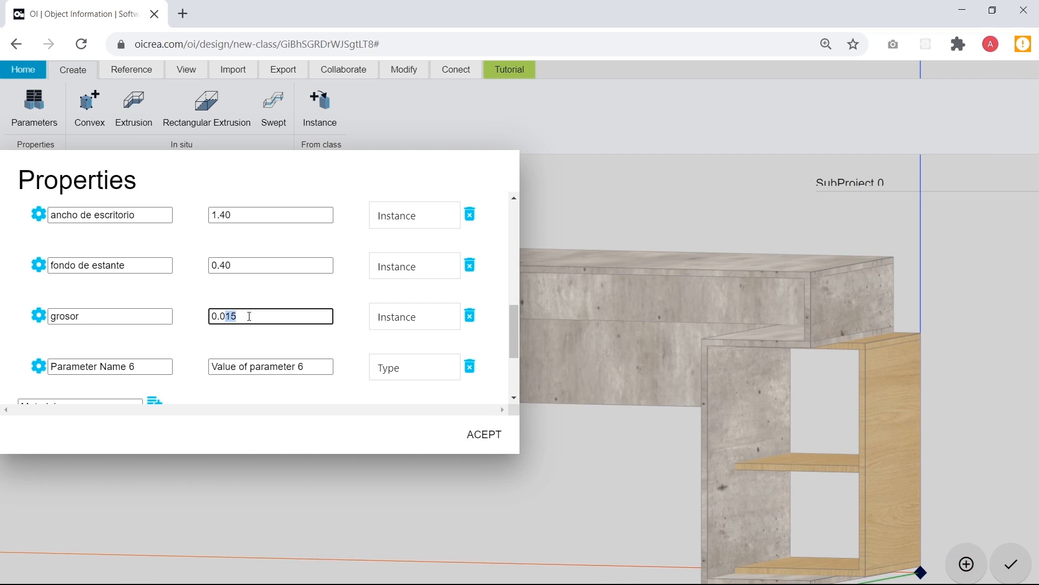
type("30")
left_click(281, 345)
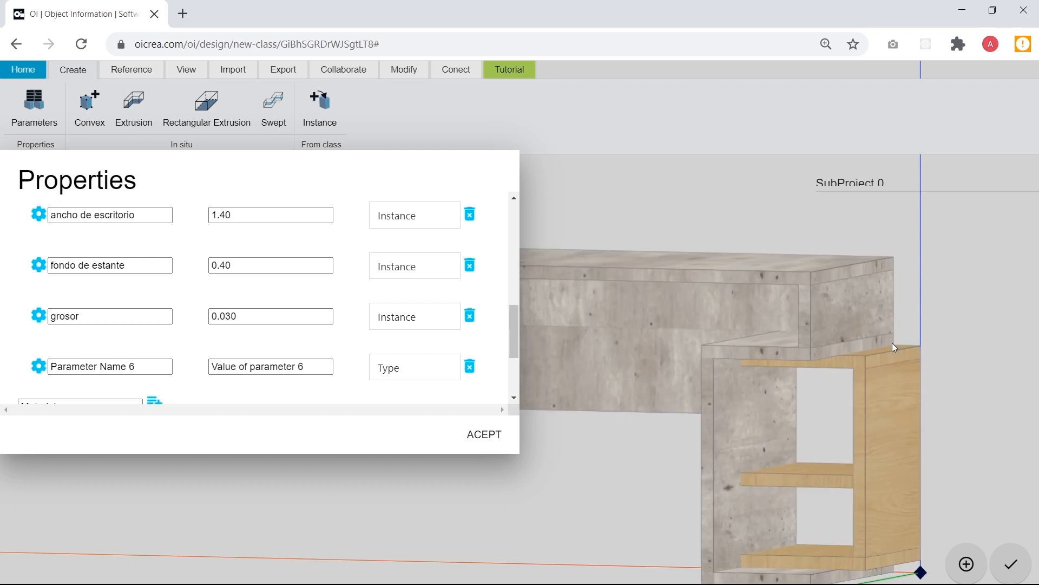
Examine the joints between the desktop, upright and shelf unit from several angles with the thicker boards.
scroll(894, 342, "down", 4)
left_click_drag(849, 422, 823, 440)
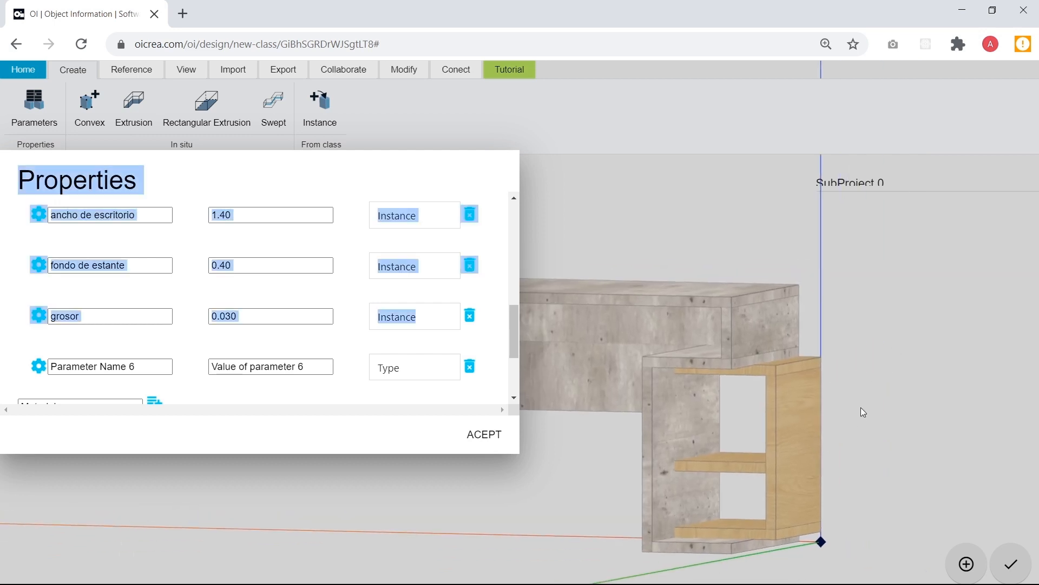
scroll(931, 355, "down", 4)
right_click_drag(833, 414, 739, 437)
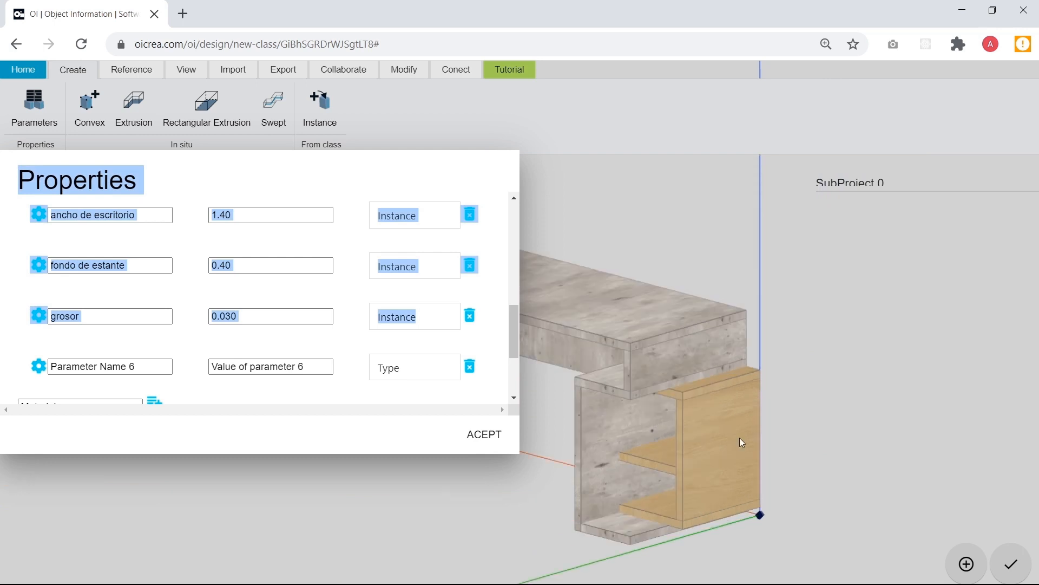
left_click_drag(739, 438, 927, 415)
right_click_drag(927, 415, 995, 397)
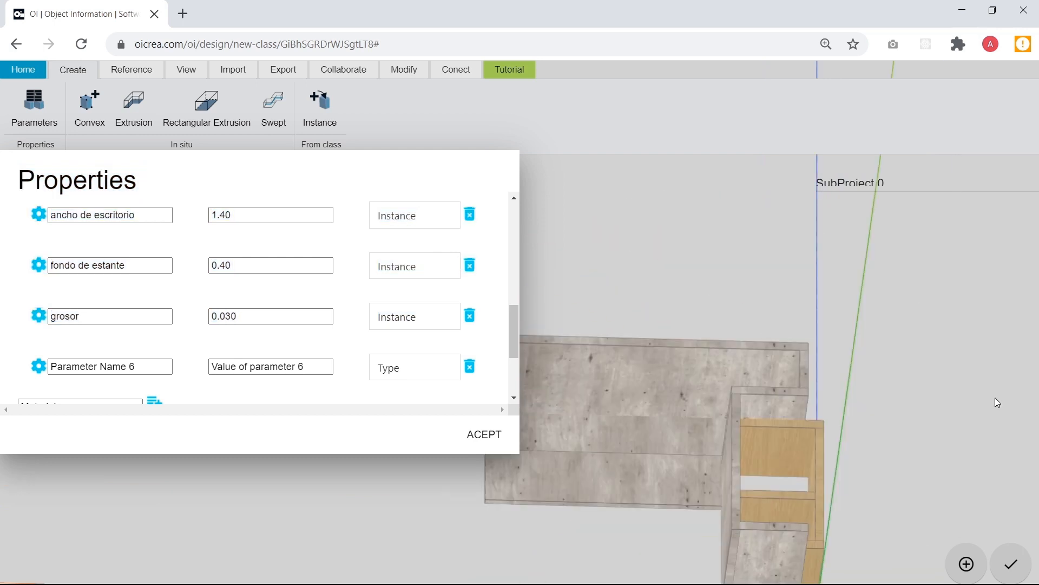
scroll(829, 291, "up", 4)
scroll(829, 291, "up", 1)
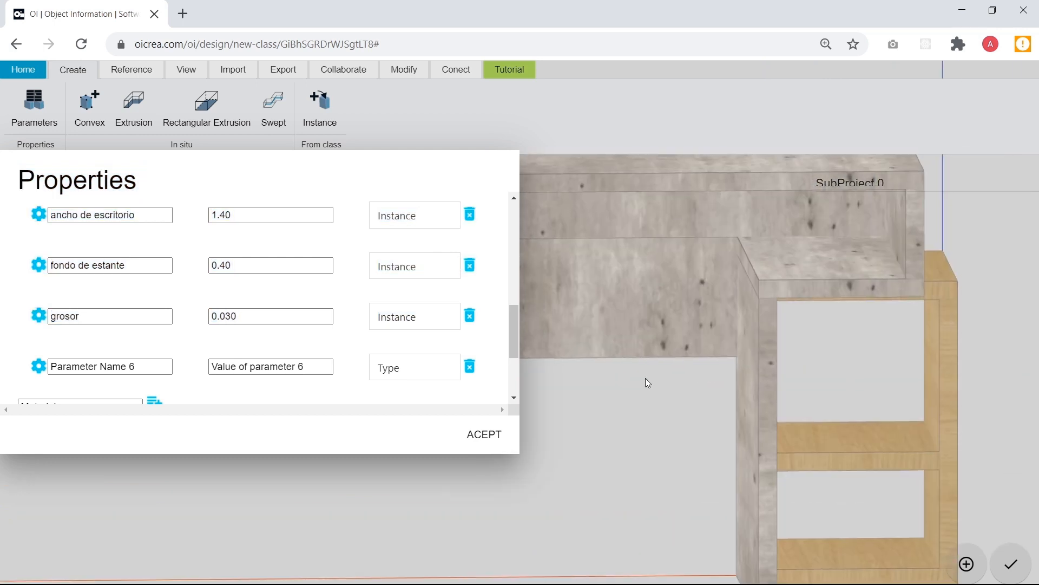
scroll(648, 383, "up", 2)
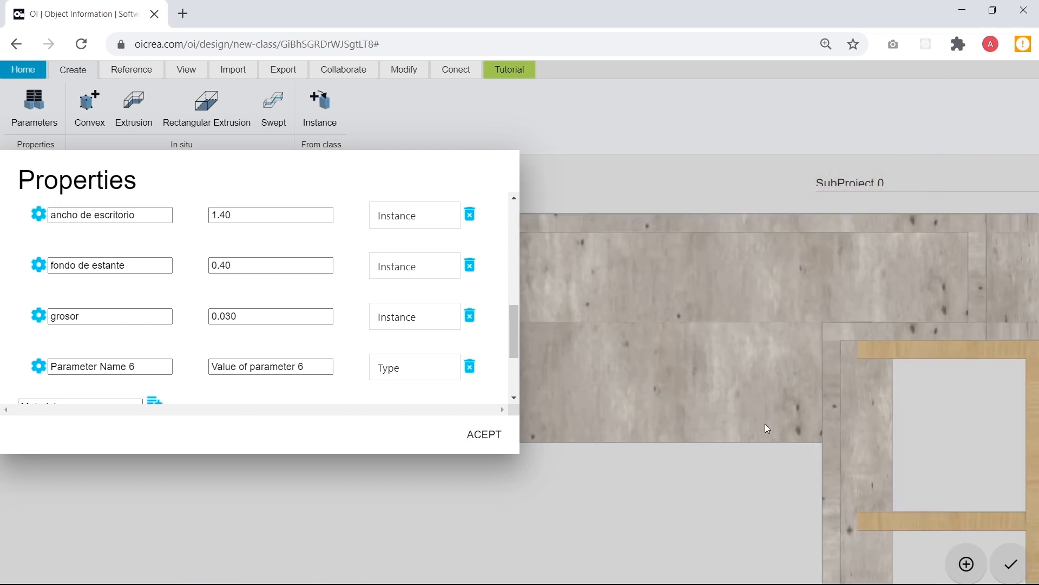
right_click_drag(765, 423, 812, 430)
Set the grosor parameter back to 0.018 and accept the properties.
left_click(254, 316)
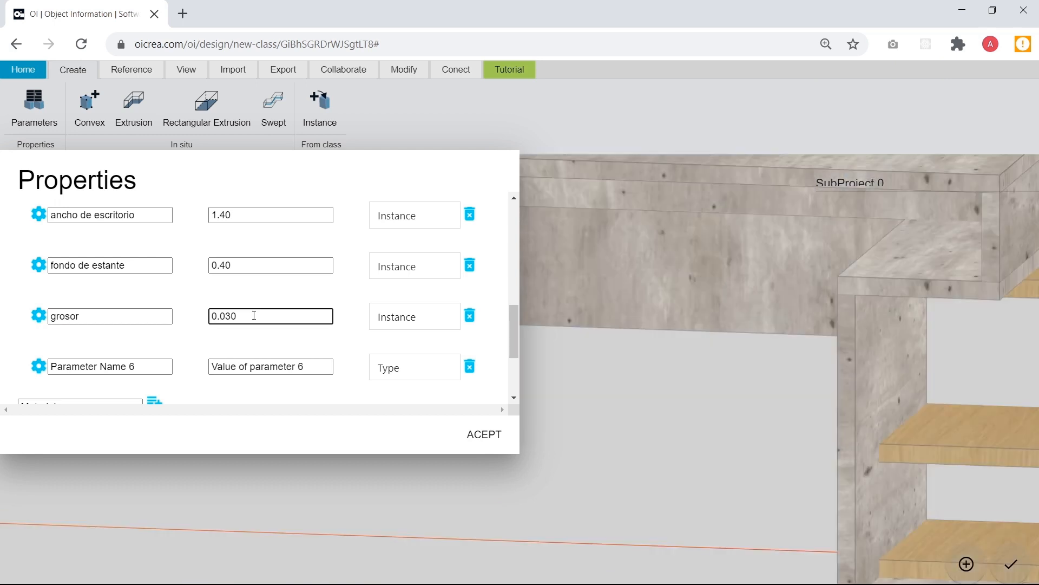
key("BackSpace")
key("BackSpace")
type("018")
left_click(234, 317)
key("BackSpace")
left_click(471, 439)
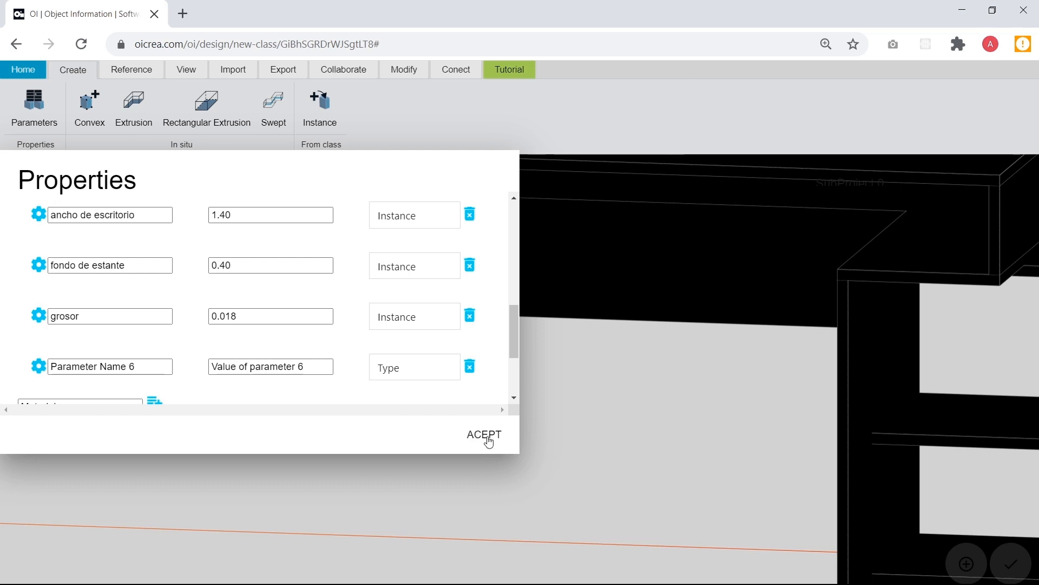
Accept the properties and examine the whole desk with the 0.018 boards from the front, below and side.
left_click(488, 438)
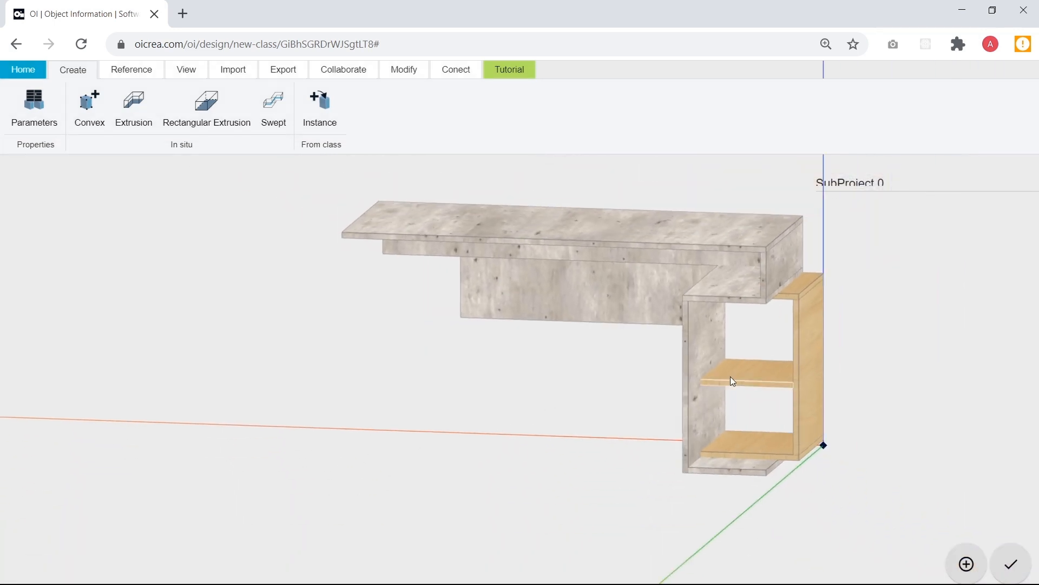
scroll(729, 375, "up", 5)
right_click_drag(795, 411, 462, 452)
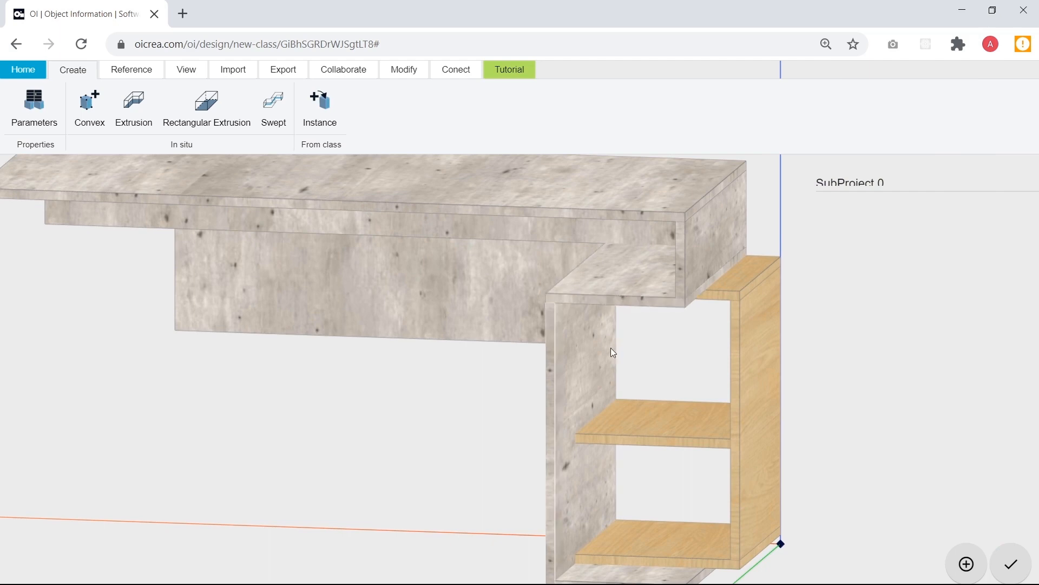
left_click_drag(611, 347, 575, 329)
scroll(528, 394, "down", 3)
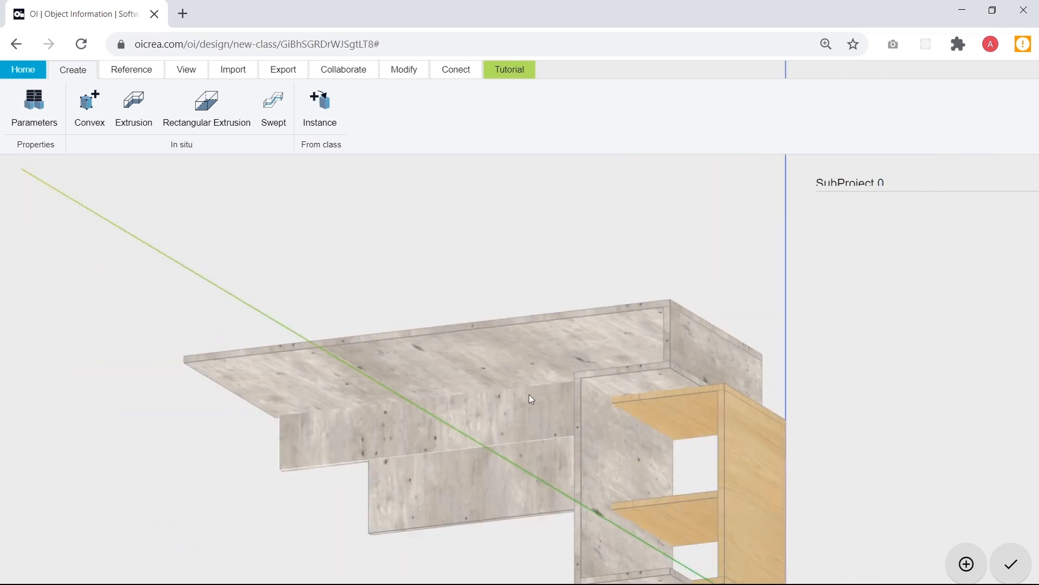
left_click_drag(532, 381, 527, 297)
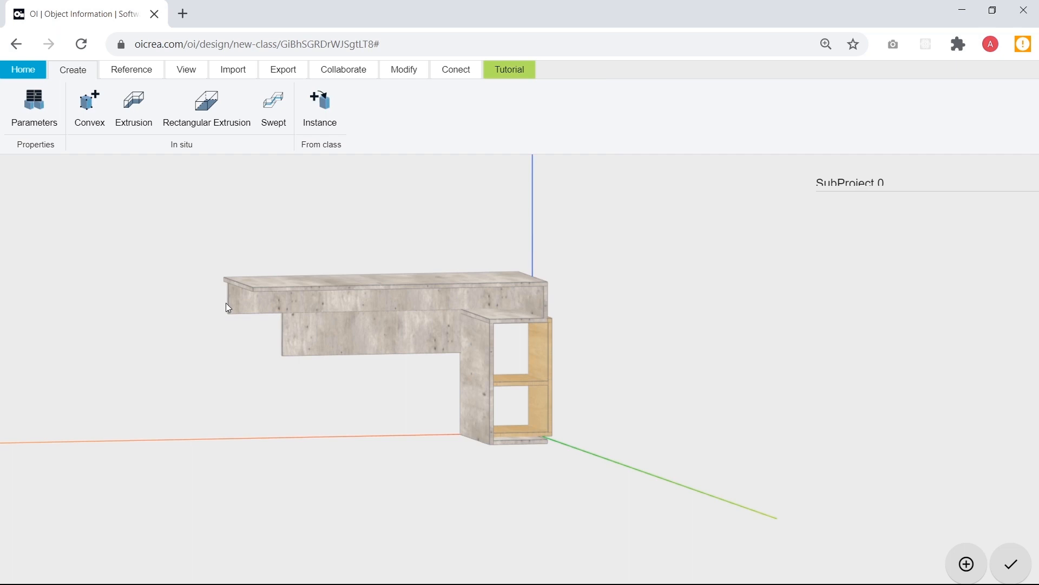
left_click_drag(226, 304, 441, 394)
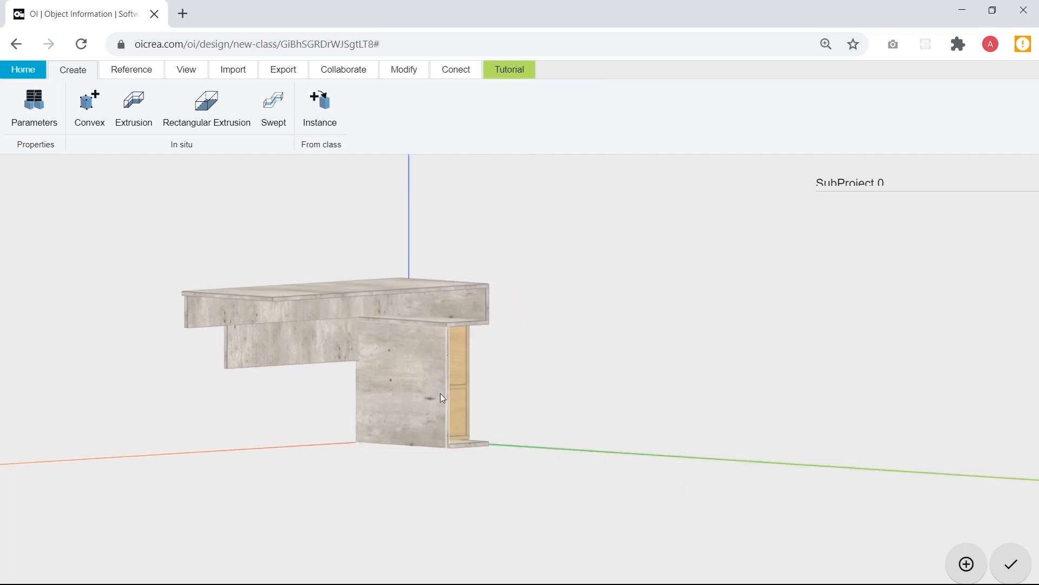
left_click_drag(442, 398, 778, 372)
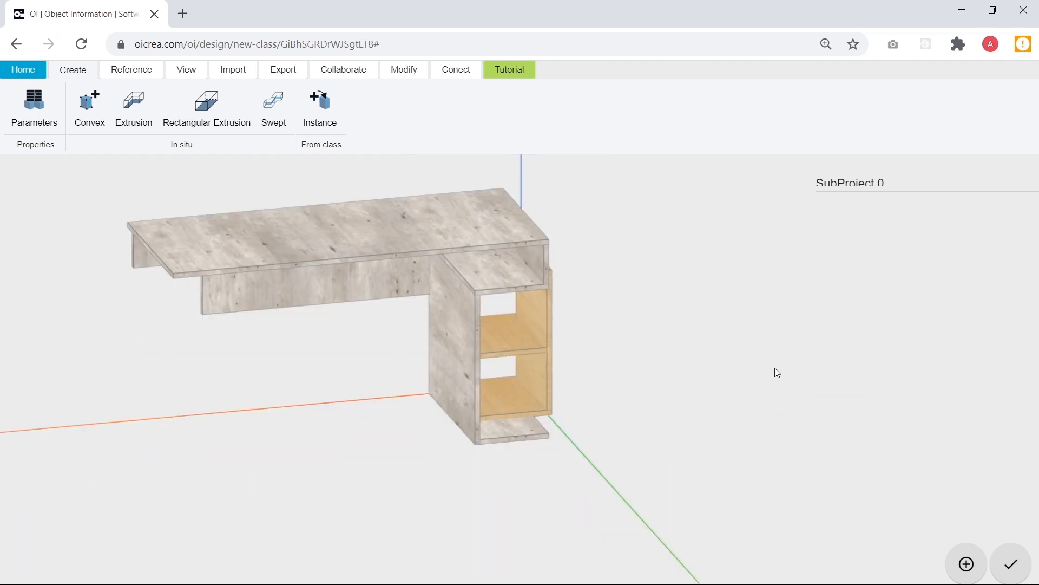
Copy the short vertical side piece under the desktop above the shelf unit to the desktop's opposite end, using the front corners as reference points.
scroll(605, 362, "up", 3)
right_click_drag(606, 361, 706, 356)
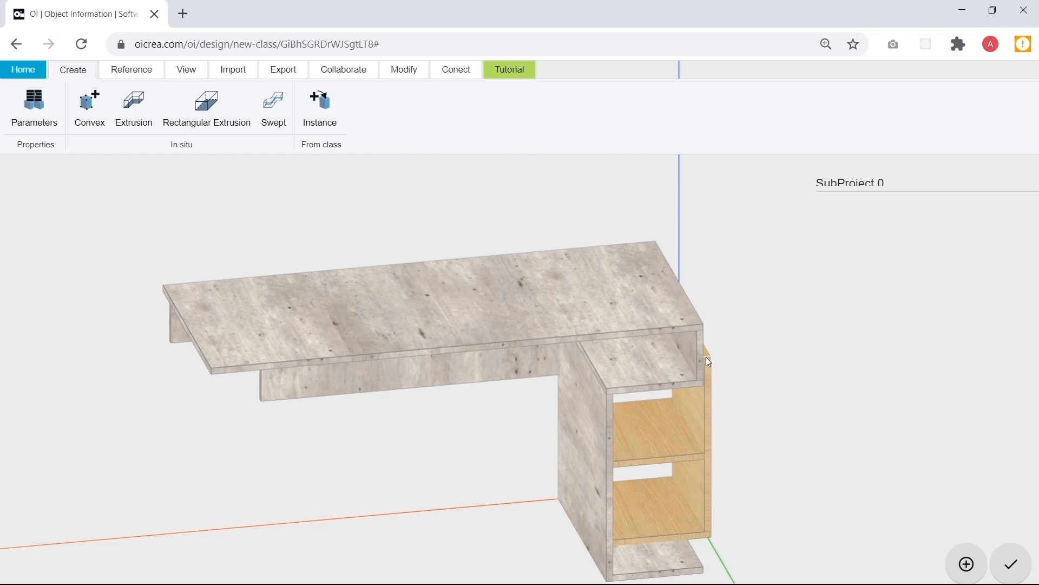
left_click(706, 356)
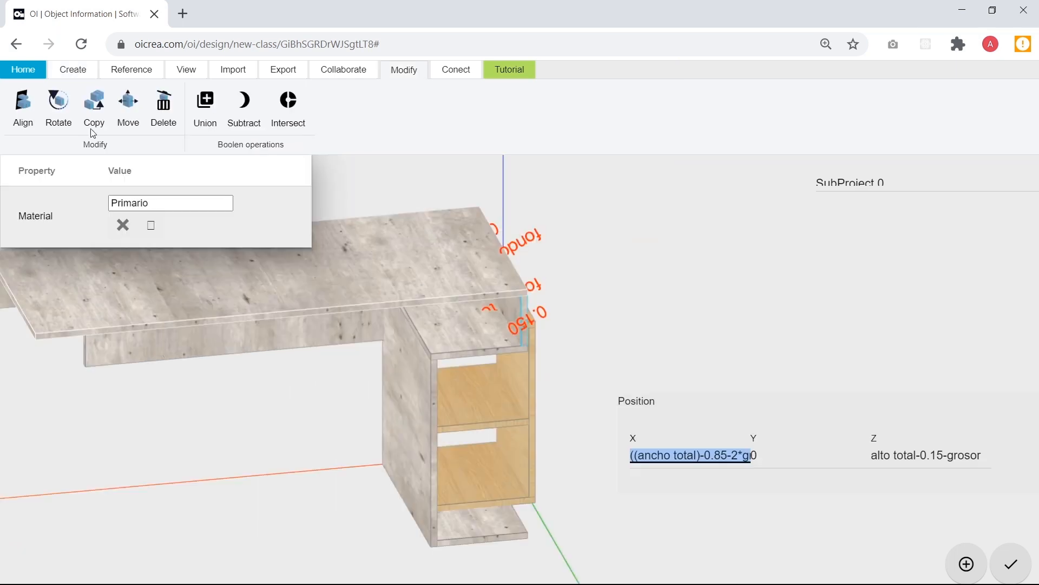
left_click(91, 129)
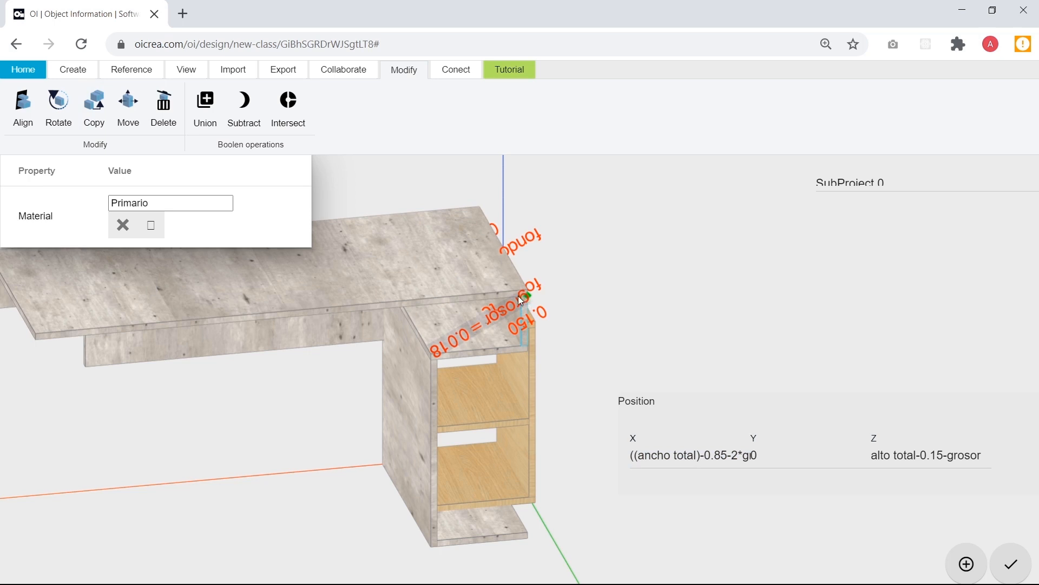
scroll(521, 296, "up", 3)
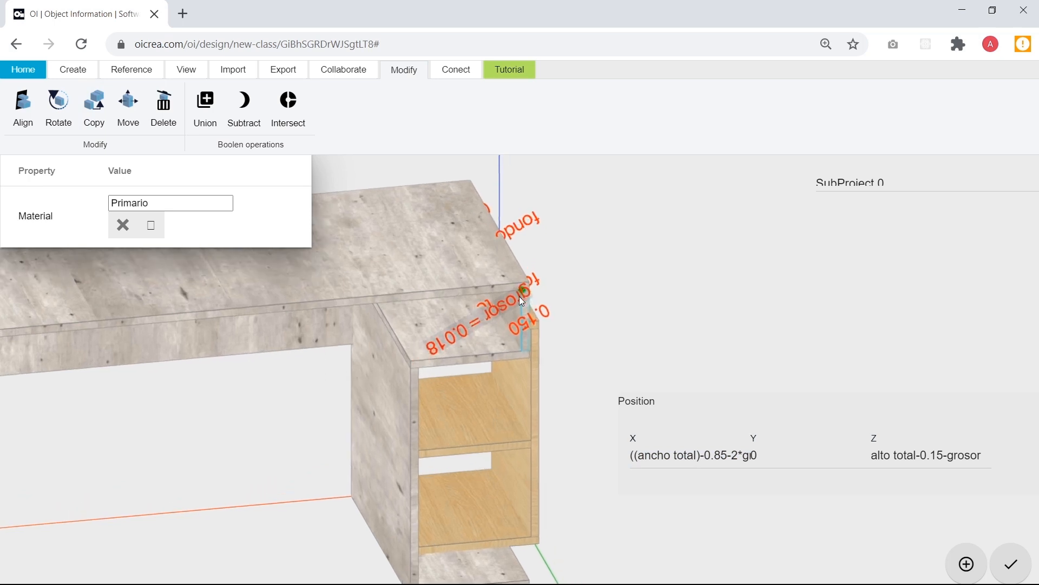
scroll(521, 301, "up", 1)
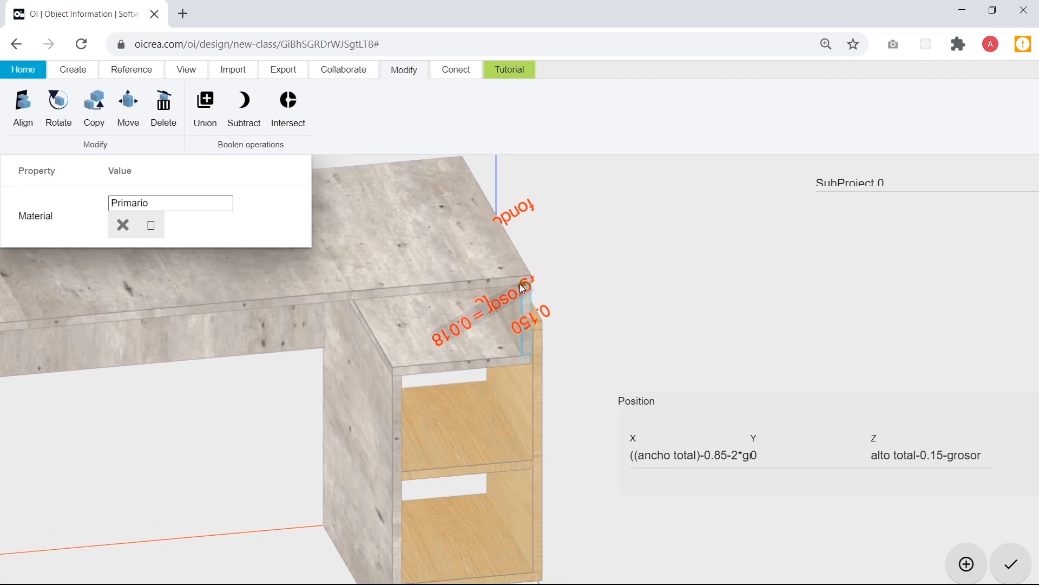
left_click(522, 288)
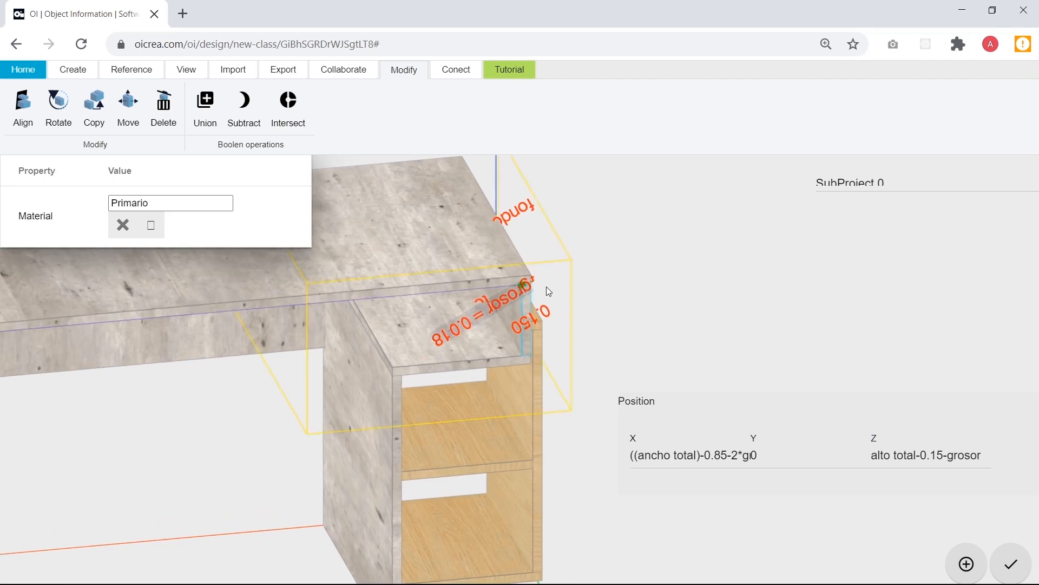
scroll(547, 287, "down", 1)
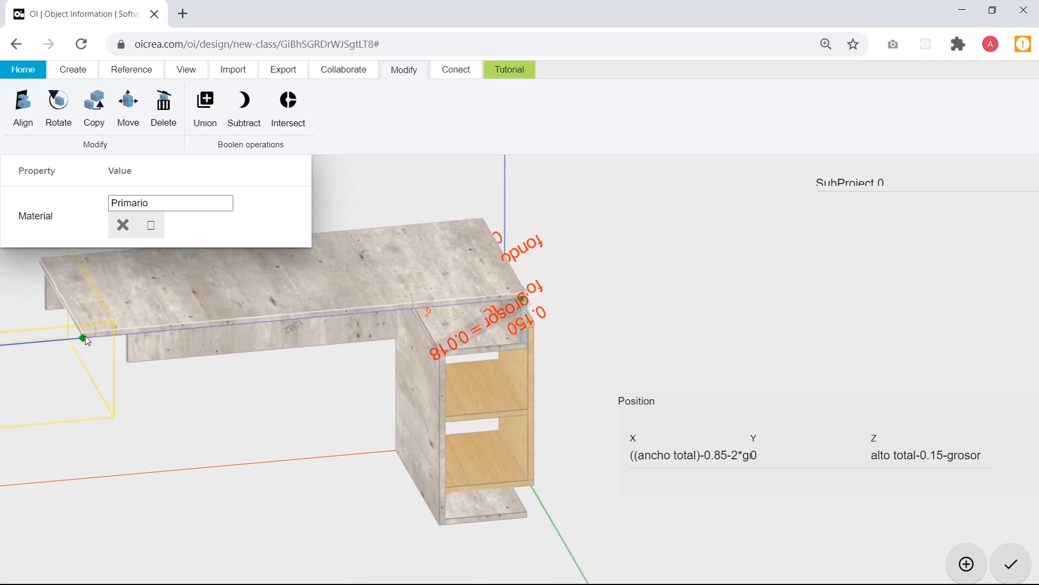
left_click(85, 337)
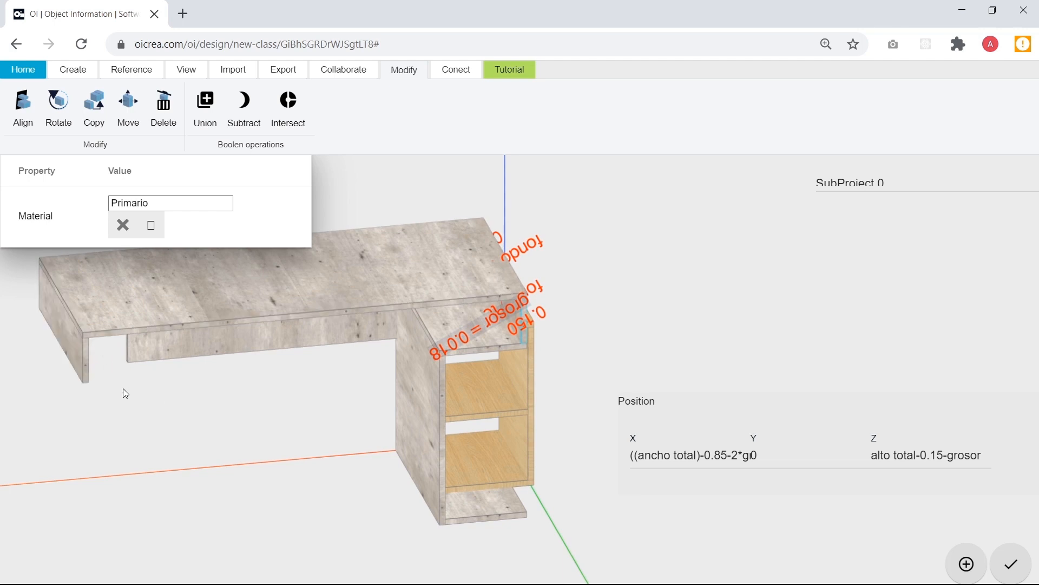
Set the Z position of the copied side piece at the desktop's free end to alto total-0.15-grosor.
left_click_drag(122, 388, 188, 374)
right_click_drag(426, 375, 536, 377)
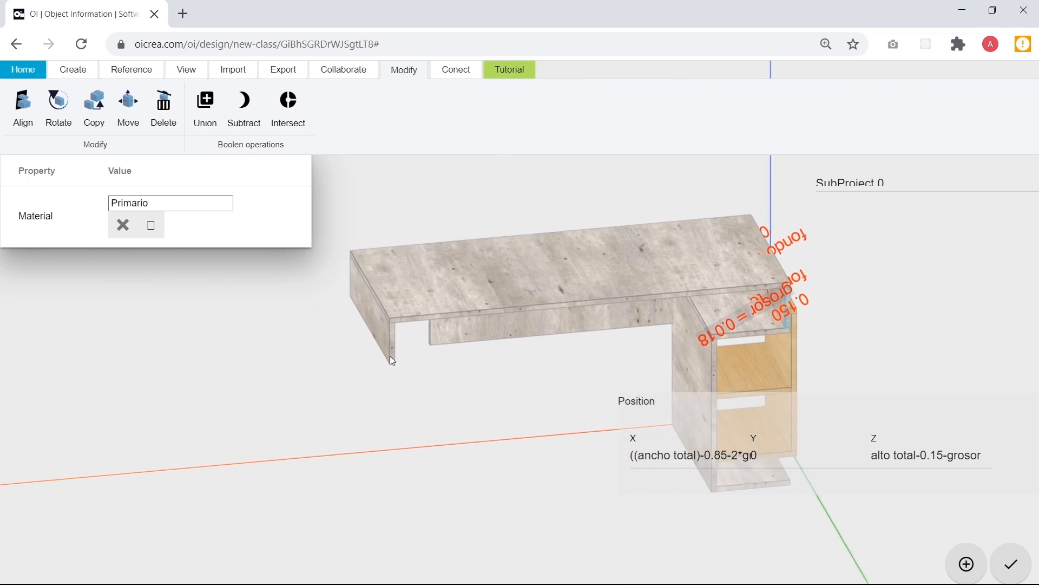
scroll(352, 302, "up", 4)
left_click(359, 344)
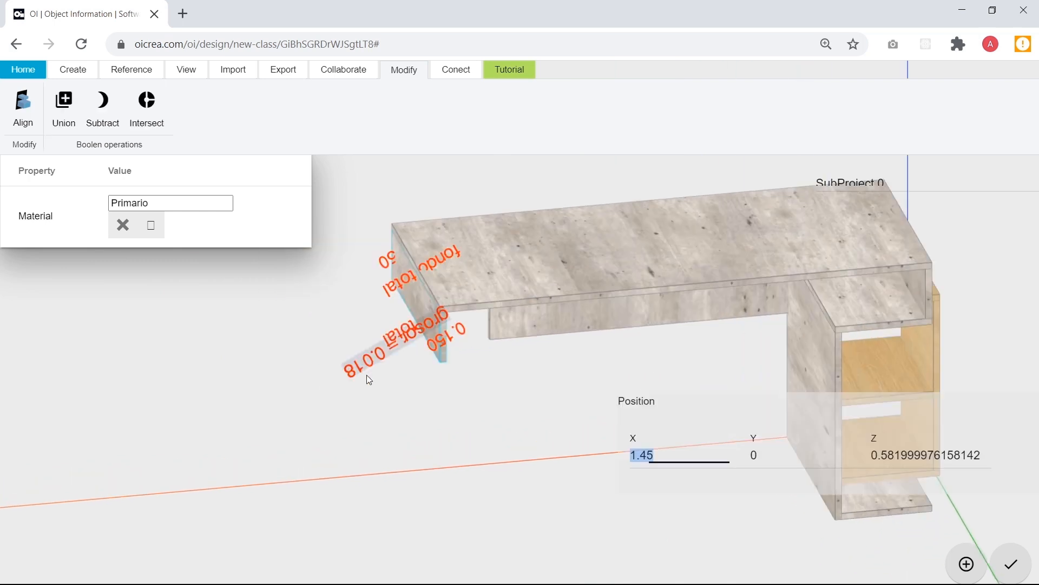
left_click(490, 401)
scroll(485, 404, "down", 4)
left_click_drag(486, 404, 561, 414)
scroll(562, 417, "up", 4)
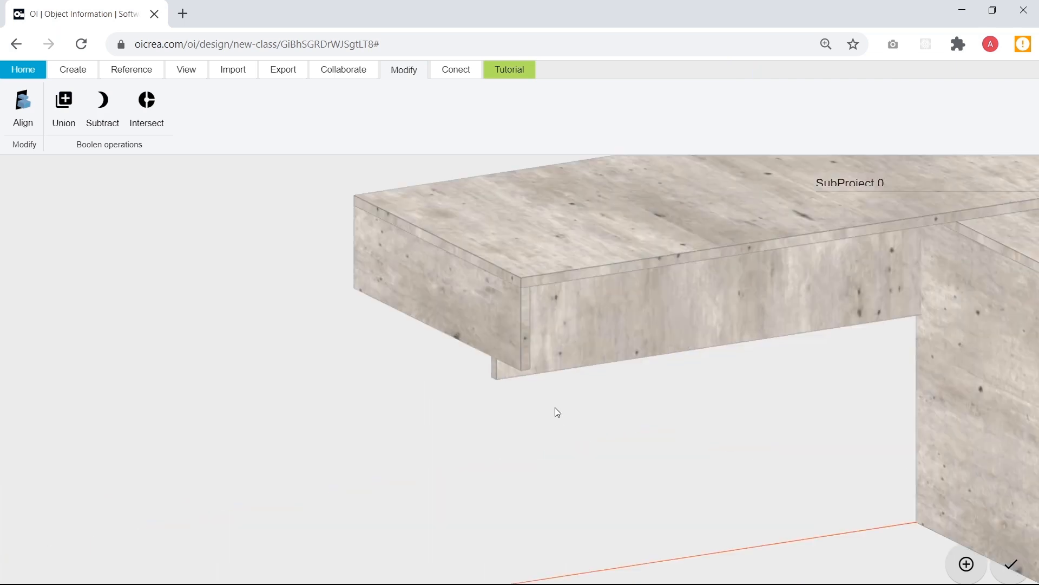
left_click_drag(557, 413, 520, 325)
left_click(520, 325)
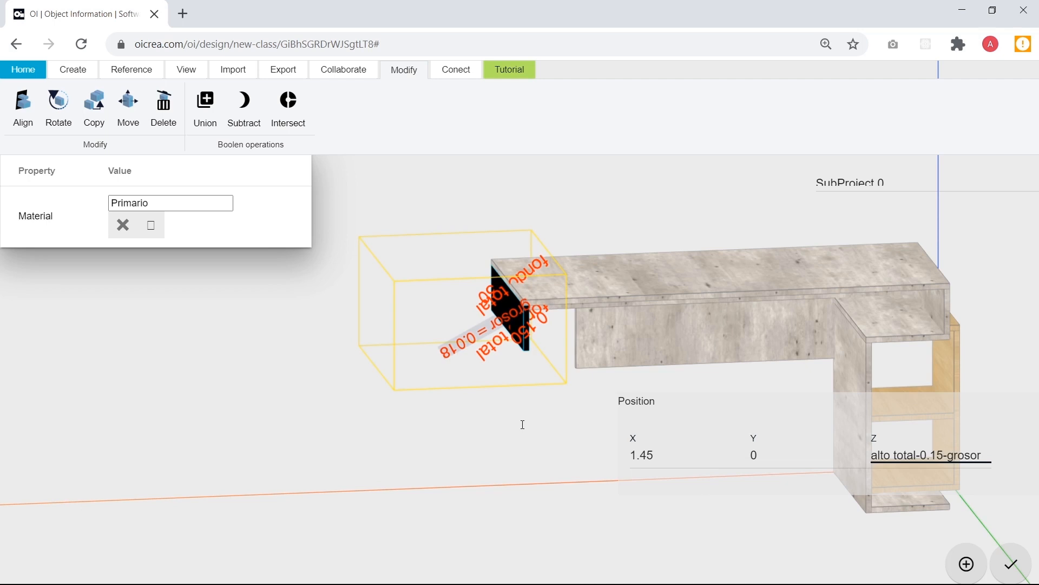
left_click(501, 431)
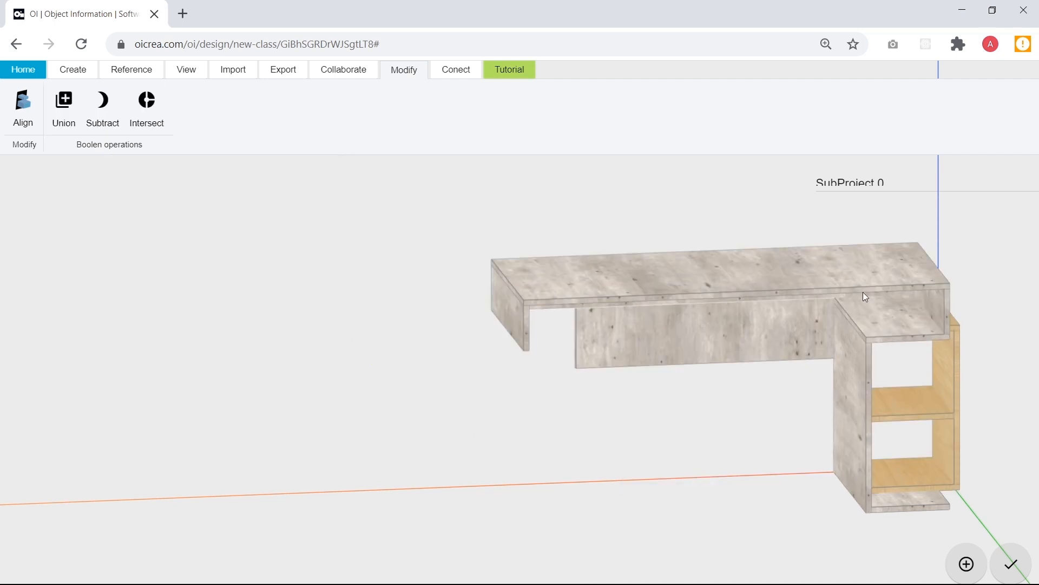
Give the copied side piece the desktop's own X position formula, starting with ((ancho total)-0.85 and ending with - 0.85-2*grosor)/2.
left_click_drag(888, 292, 885, 398)
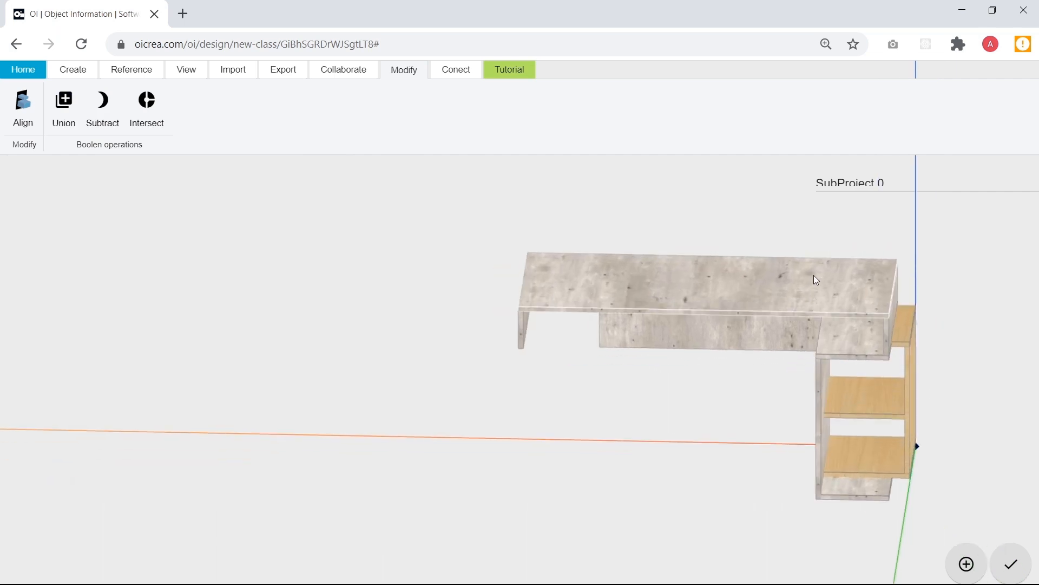
left_click(720, 282)
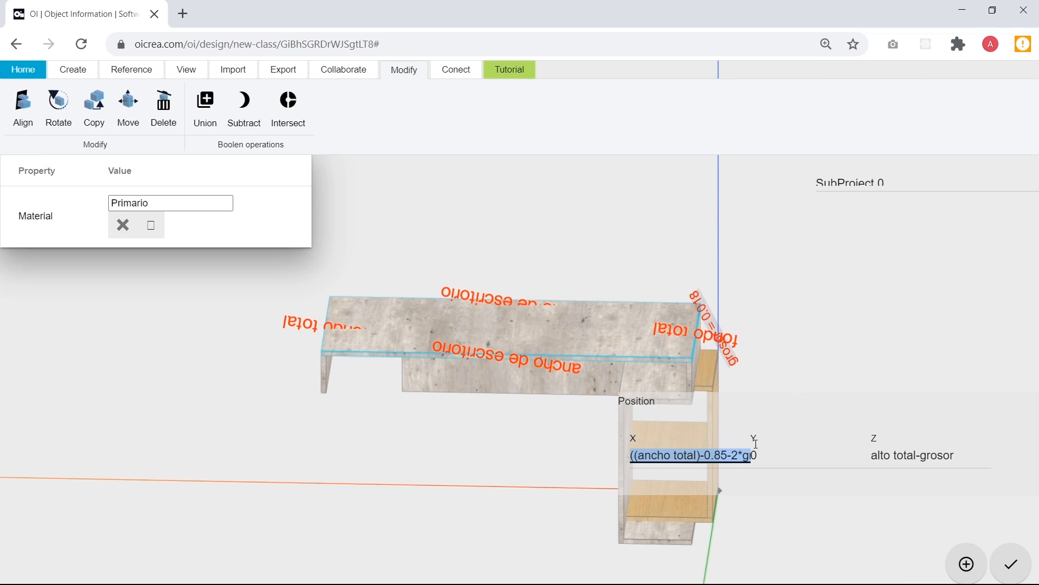
left_click(325, 373)
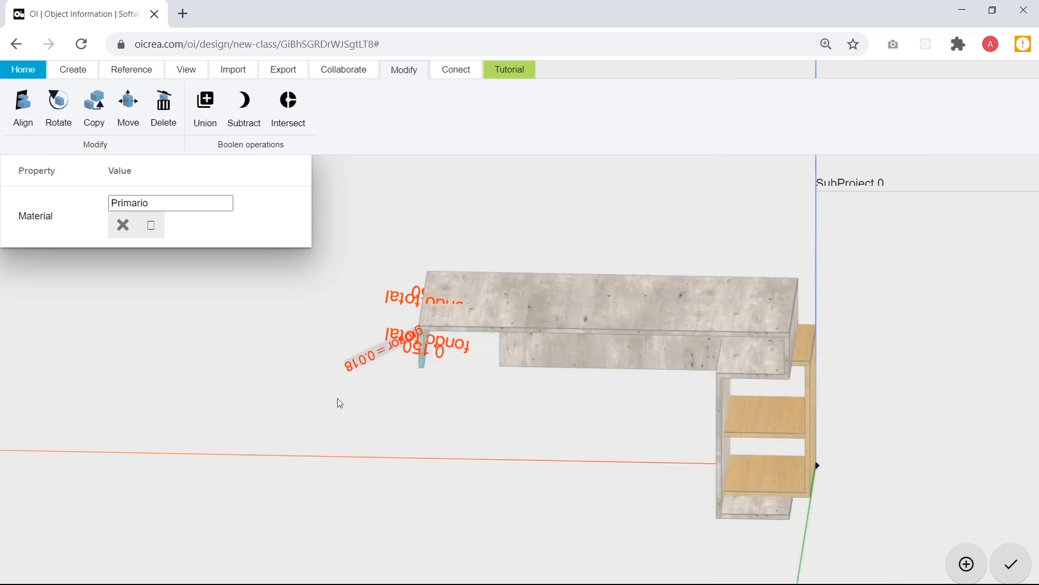
key("ctrl+v")
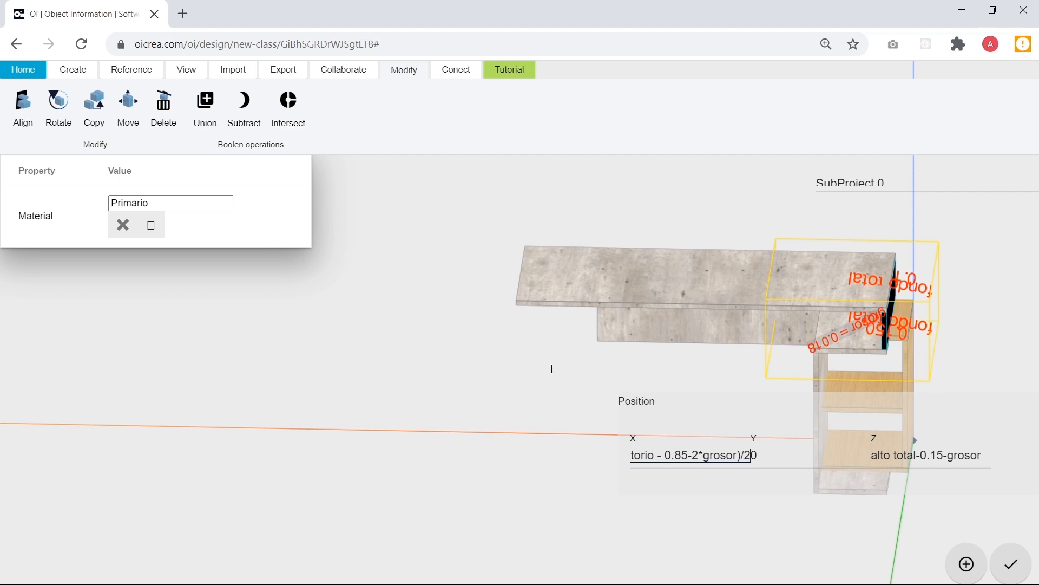
key("Return")
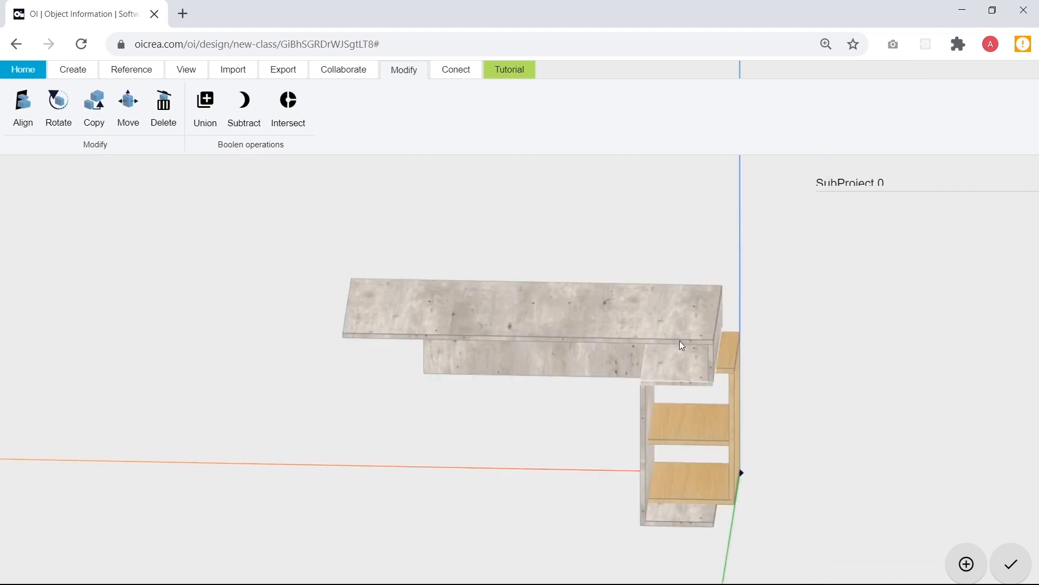
Copy the desktop's length parameter and append +ancho de escritorio to the copied side piece's X position formula.
scroll(702, 357, "up", 4)
scroll(702, 356, "up", 4)
left_click_drag(815, 410, 693, 405)
left_click(688, 338)
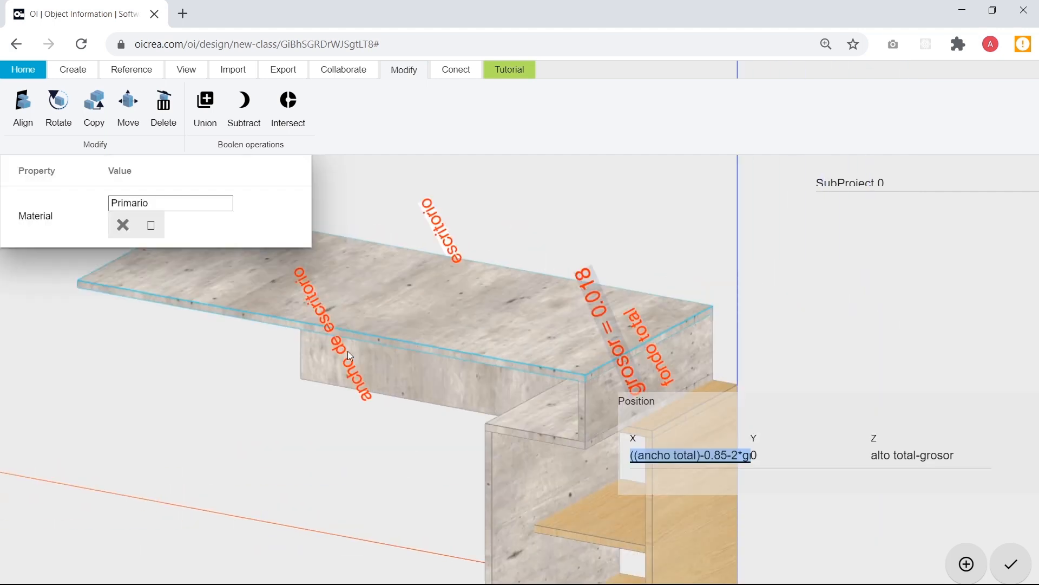
left_click(348, 367)
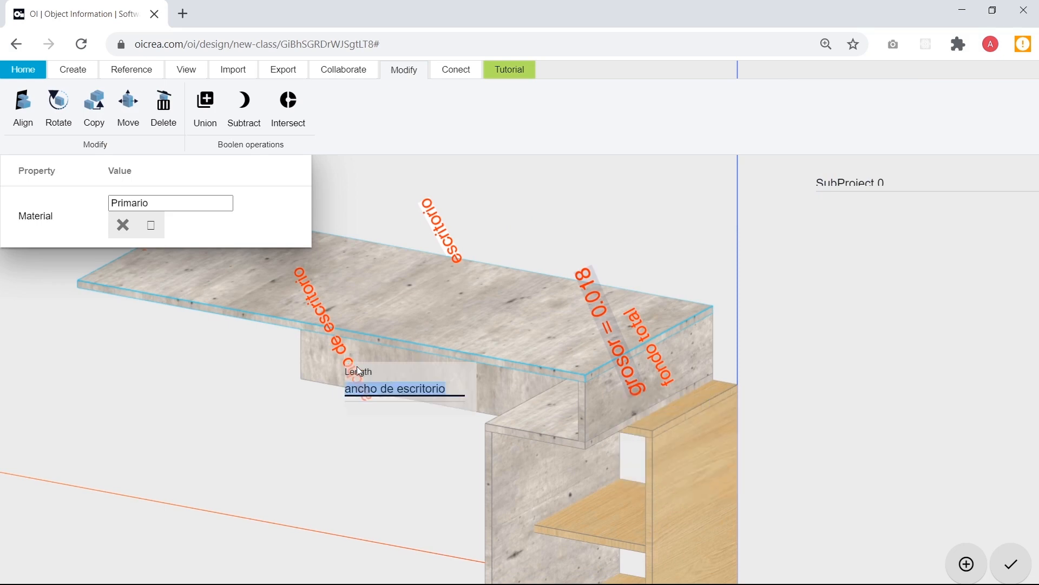
left_click(603, 399)
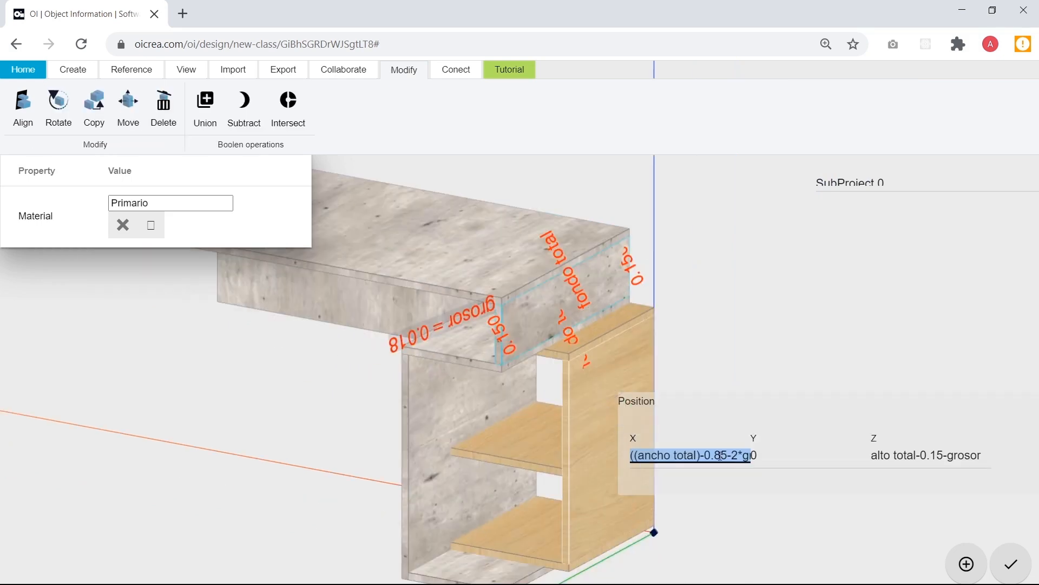
key("ctrl+v")
type("+")
key("ctrl+v")
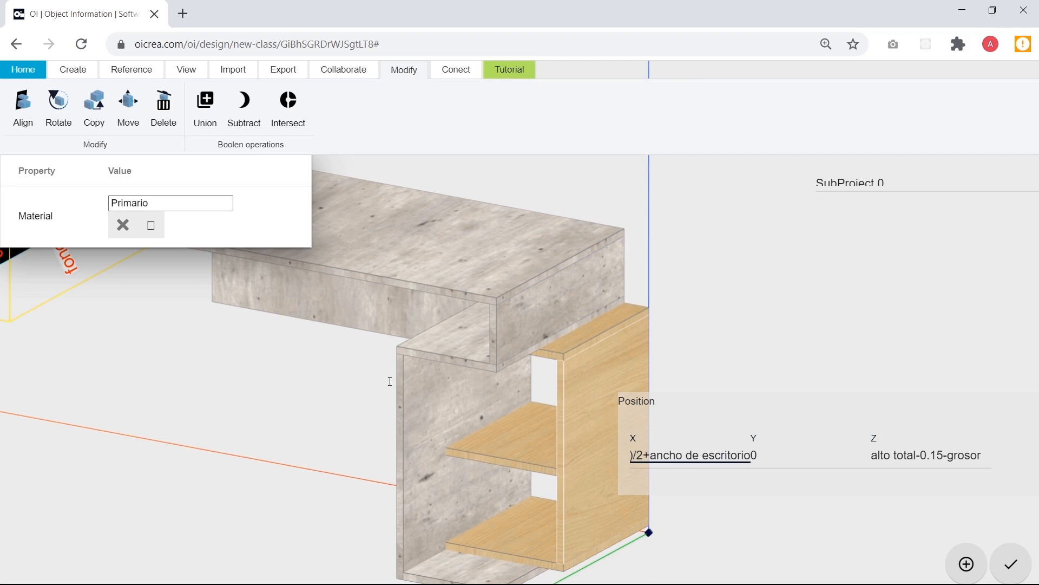
left_click(302, 360)
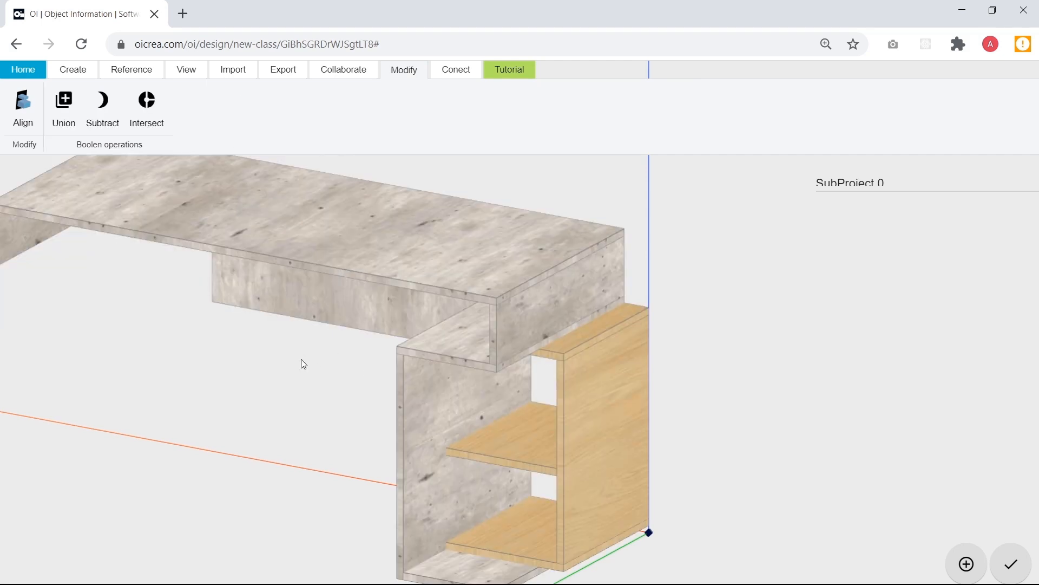
Append -grosor to the X position formula of the copied side piece to align it with the desktop's free end.
scroll(183, 291, "up", 3)
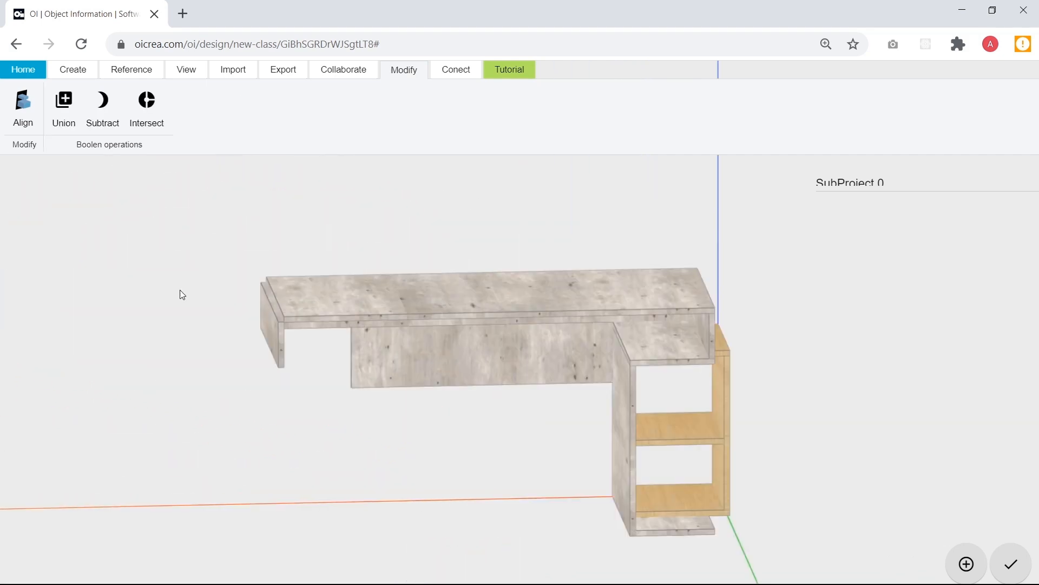
scroll(324, 381, "up", 4)
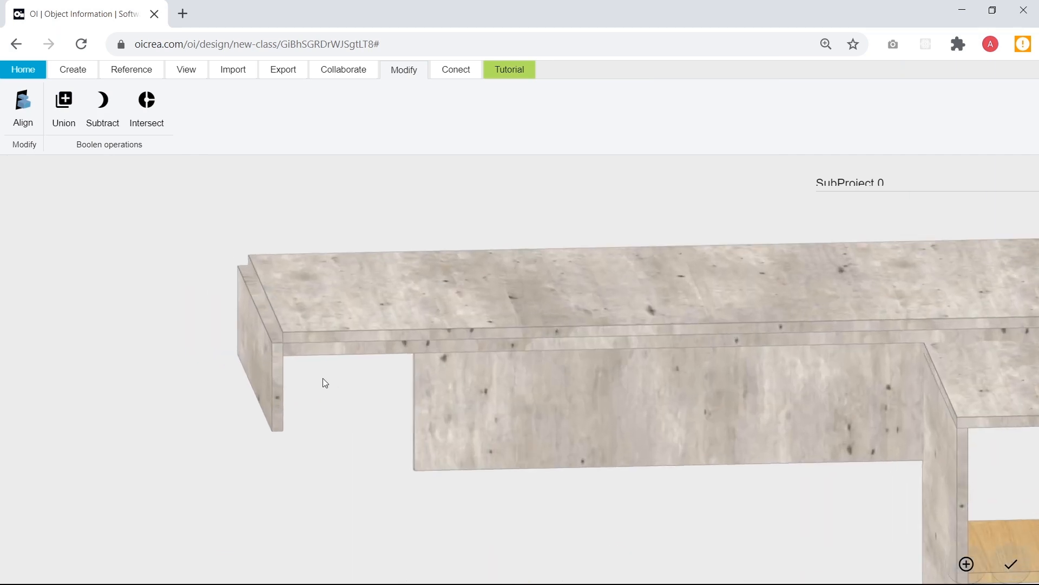
left_click(278, 372)
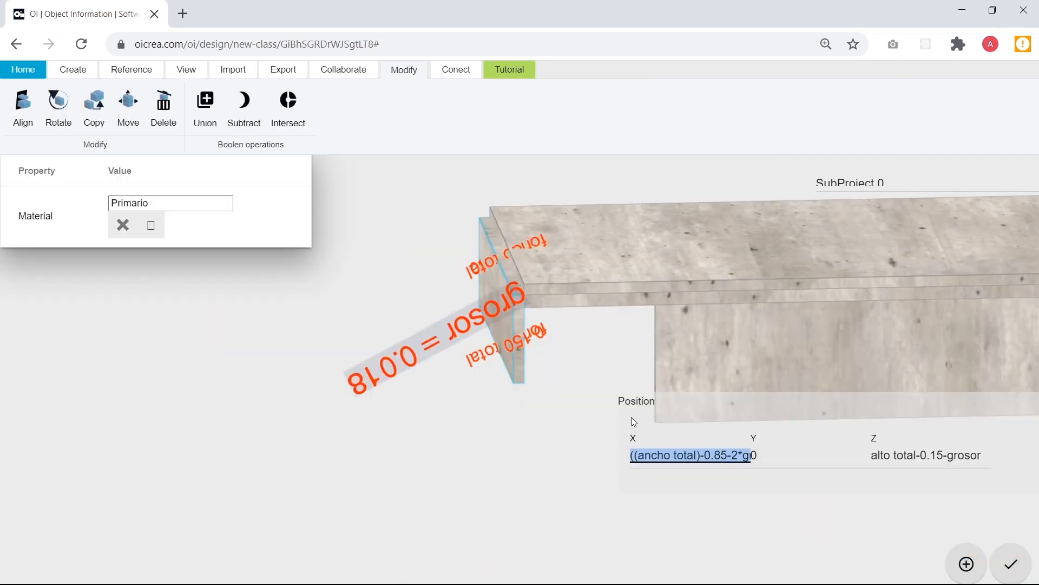
key("ctrl+v")
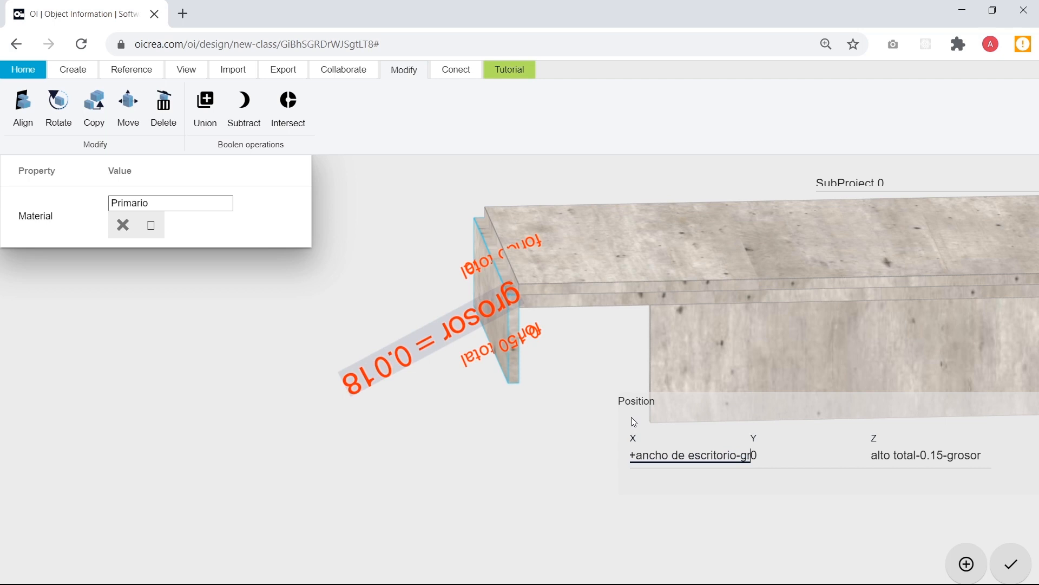
key("BackSpace")
type("or")
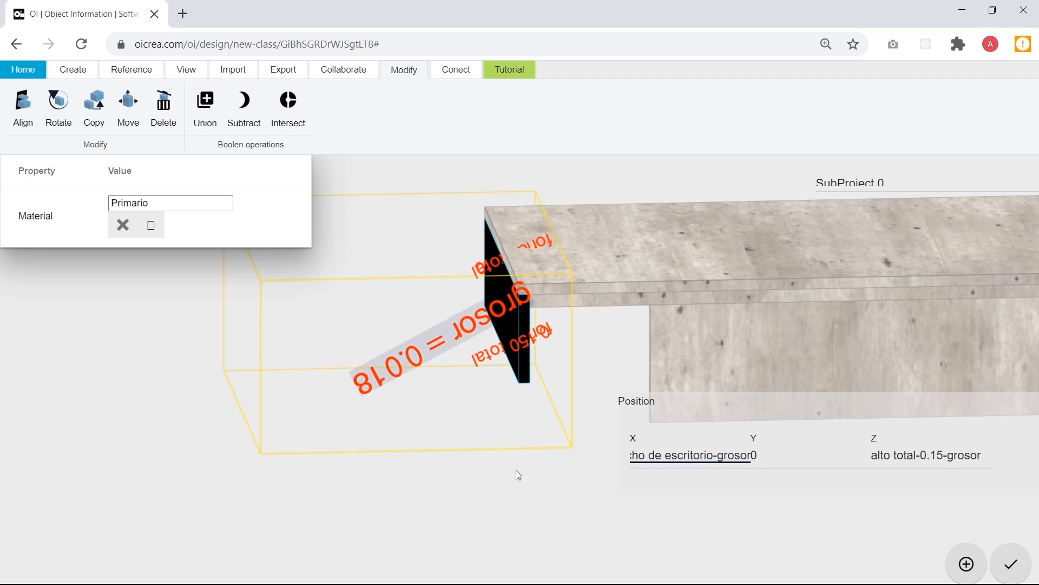
left_click(489, 421)
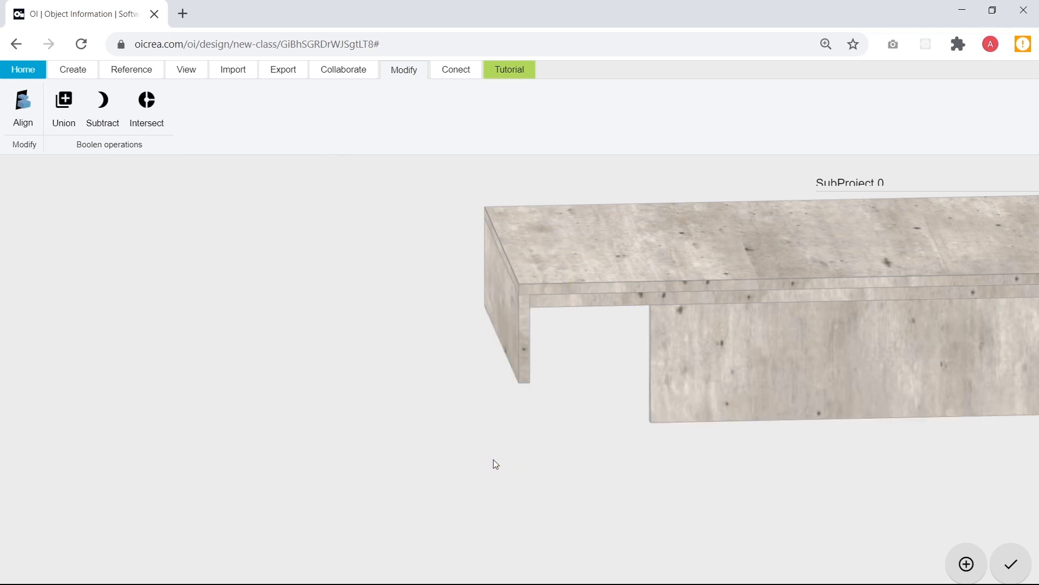
Set the ancho de escritorio parameter to 1.50 to test how the desktop and its side pieces respond.
scroll(495, 424, "down", 10)
left_click_drag(512, 469, 409, 382)
left_click(73, 69)
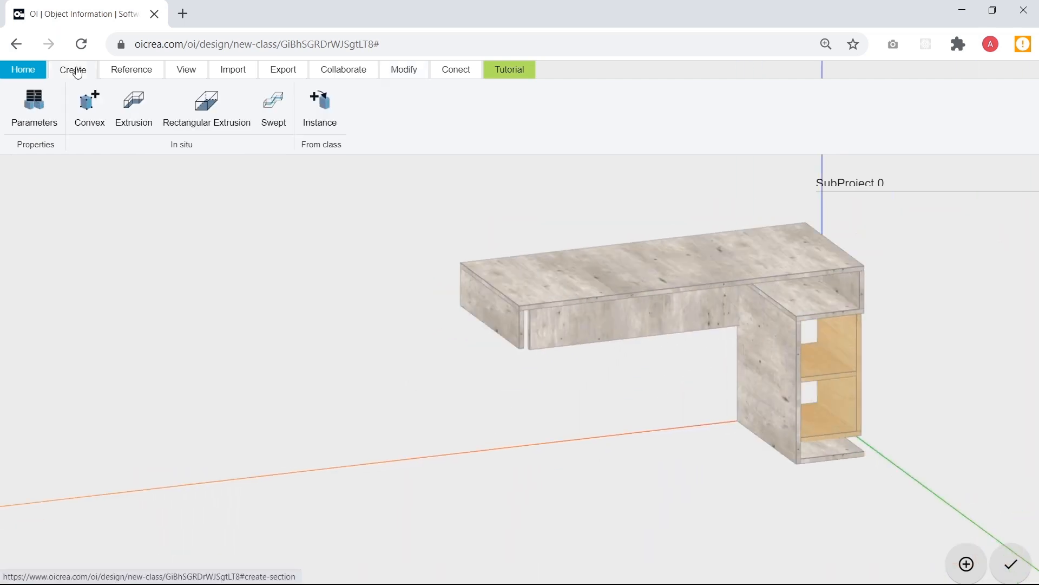
left_click(37, 127)
scroll(432, 332, "down", 3)
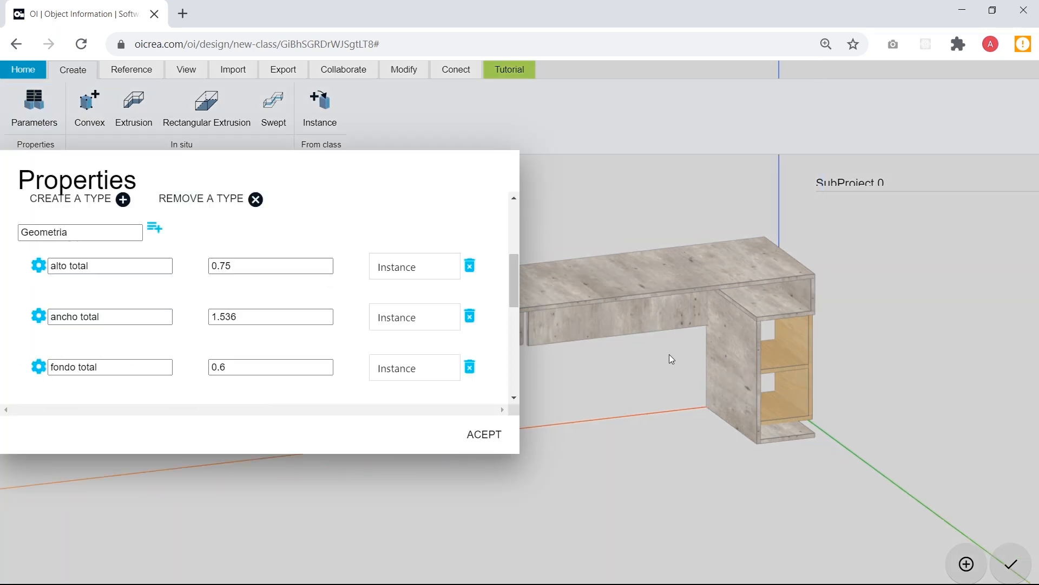
right_click_drag(669, 354, 780, 346)
left_click_drag(701, 363, 621, 345)
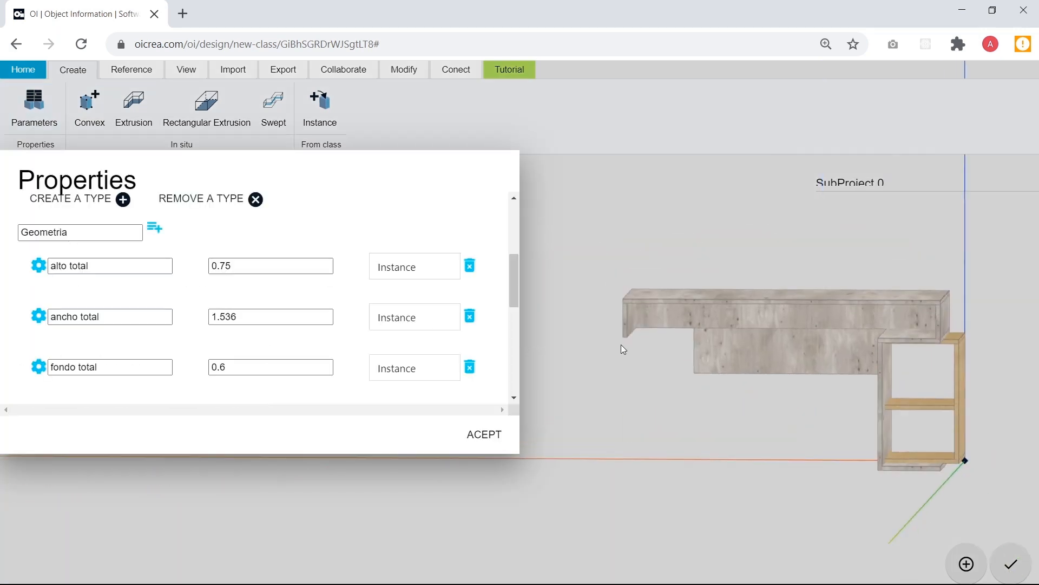
scroll(190, 341, "down", 1)
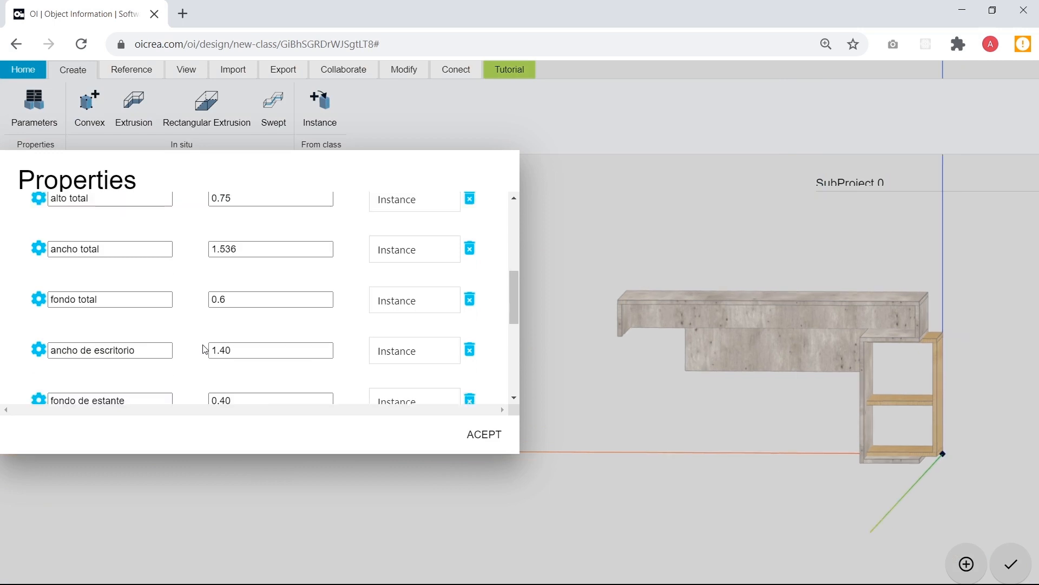
left_click(231, 349)
key("Left")
key("BackSpace")
type("5")
key("Right")
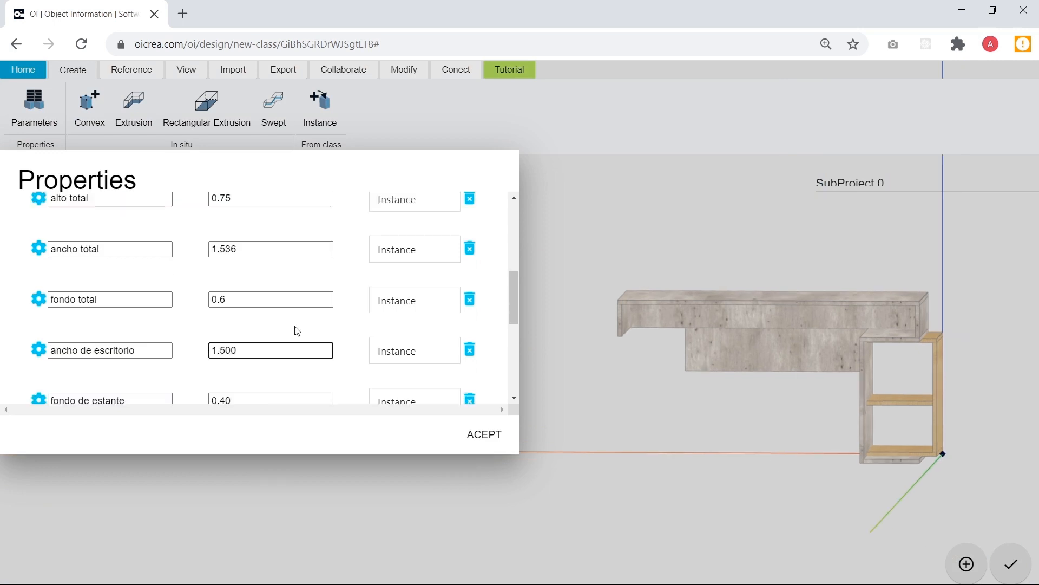
left_click(296, 332)
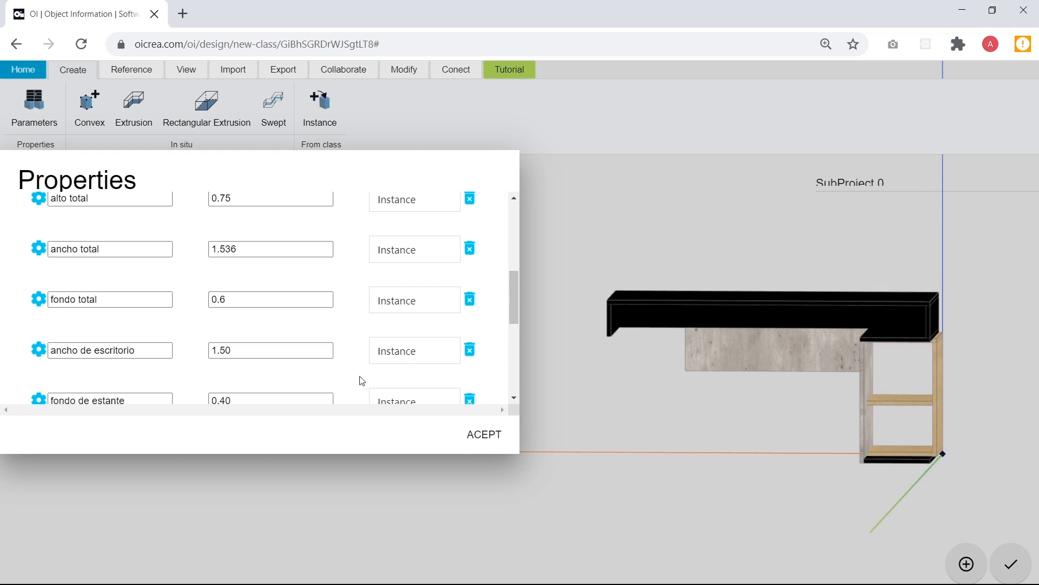
Restore the ancho de escritorio parameter to 1.40 and accept the properties.
left_click(230, 351)
key("BackSpace")
type("4")
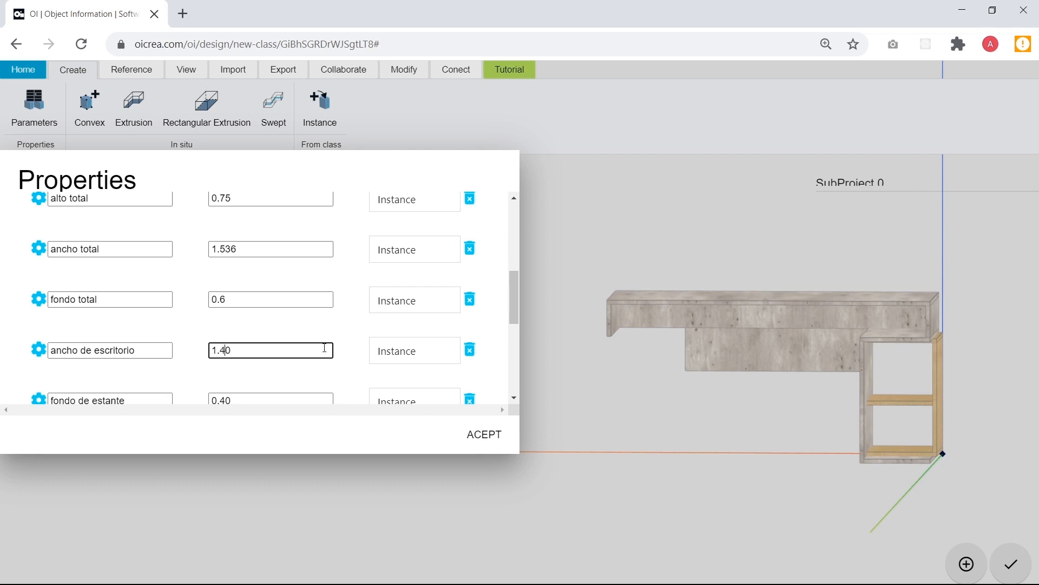
left_click(346, 350)
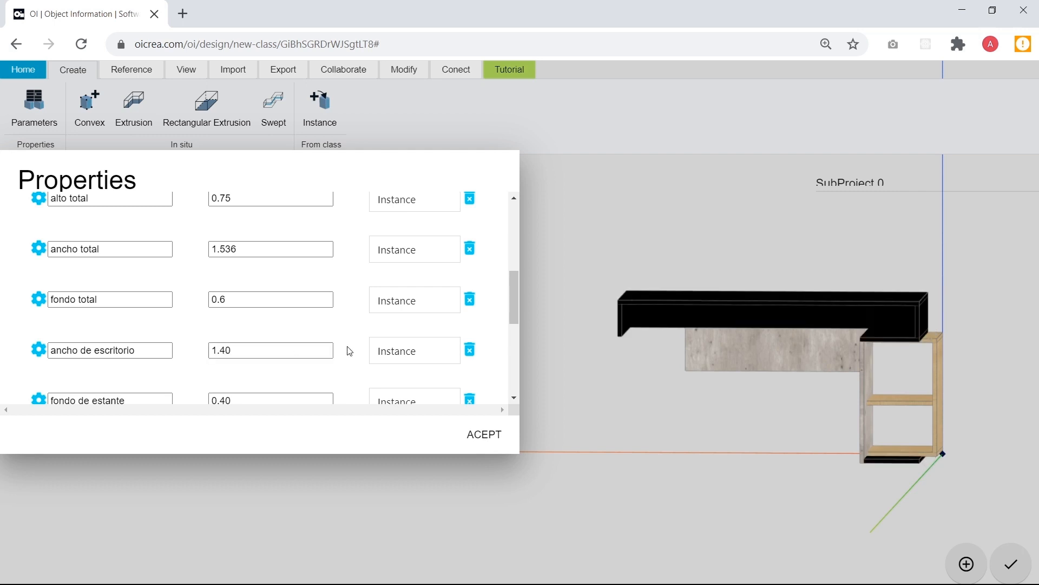
left_click(484, 435)
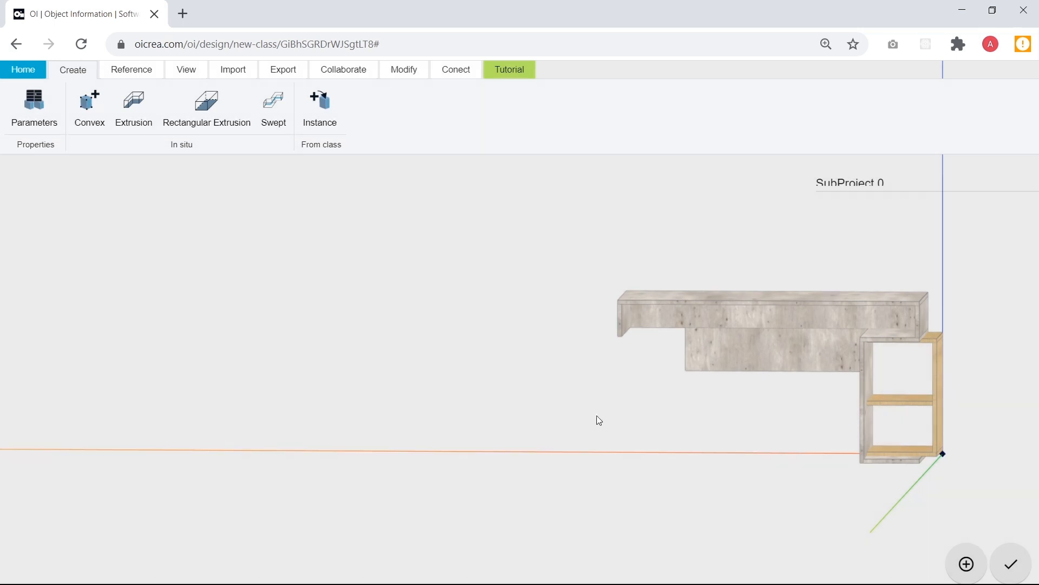
Examine the desktop's free end and the horizontal piece above the shelf unit from several angles.
scroll(676, 352, "up", 2)
middle_click_drag(763, 381, 917, 405)
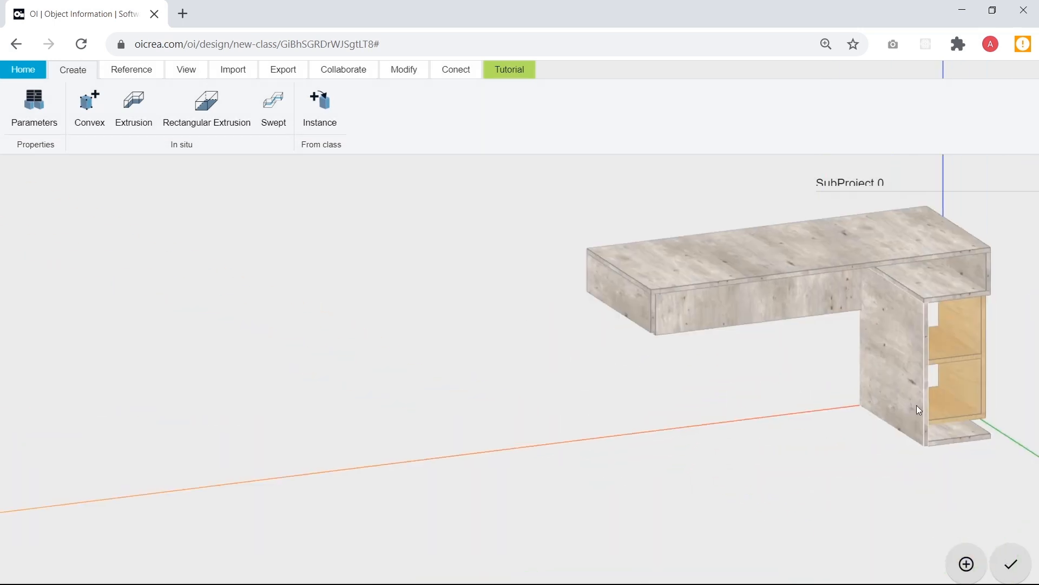
scroll(950, 332, "up", 4)
right_click_drag(950, 333, 644, 383)
middle_click_drag(678, 418, 849, 356)
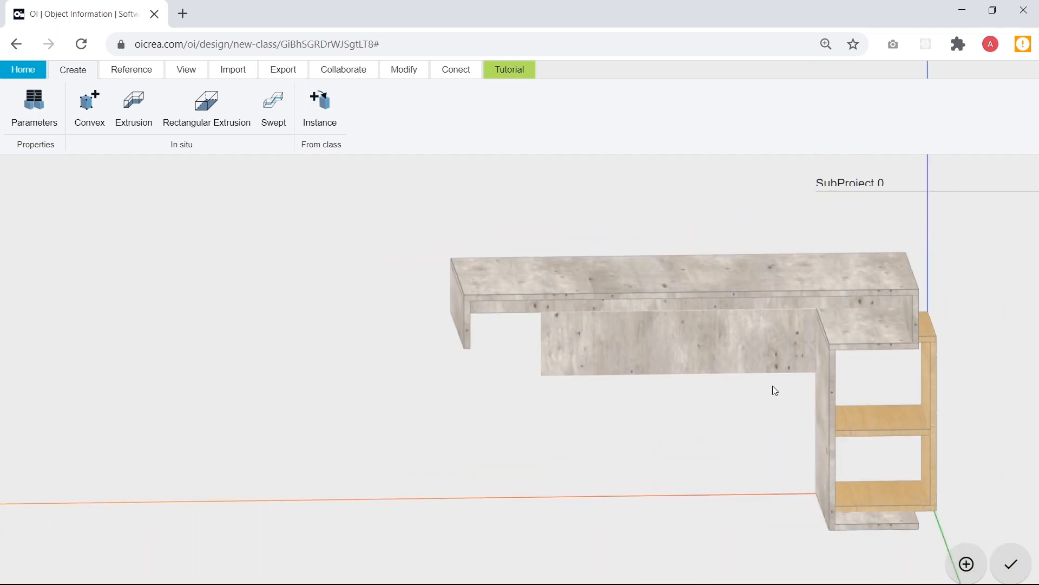
scroll(811, 375, "down", 3)
scroll(815, 371, "up", 6)
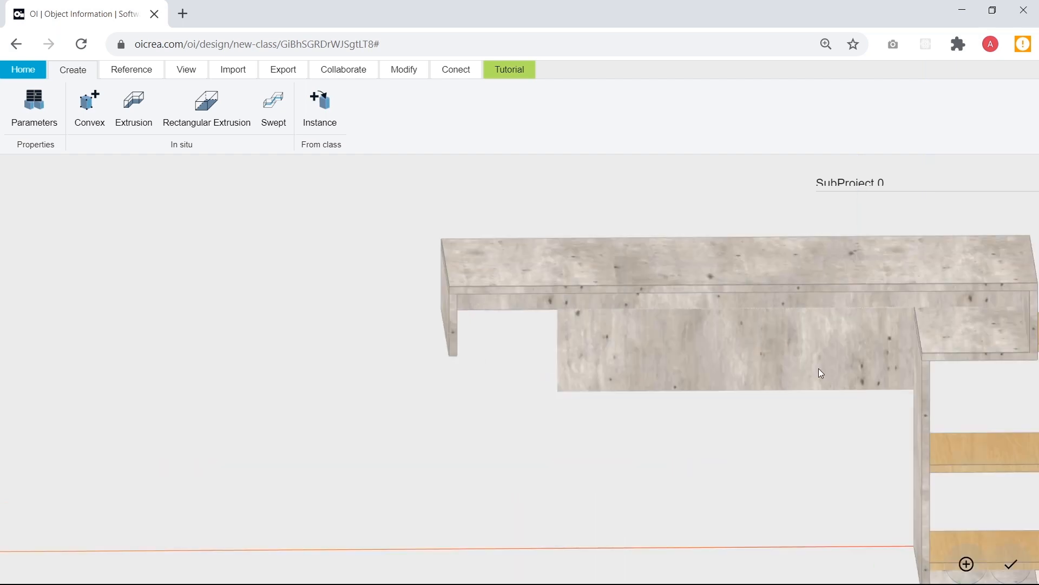
right_click_drag(818, 369, 674, 391)
left_click_drag(674, 391, 741, 417)
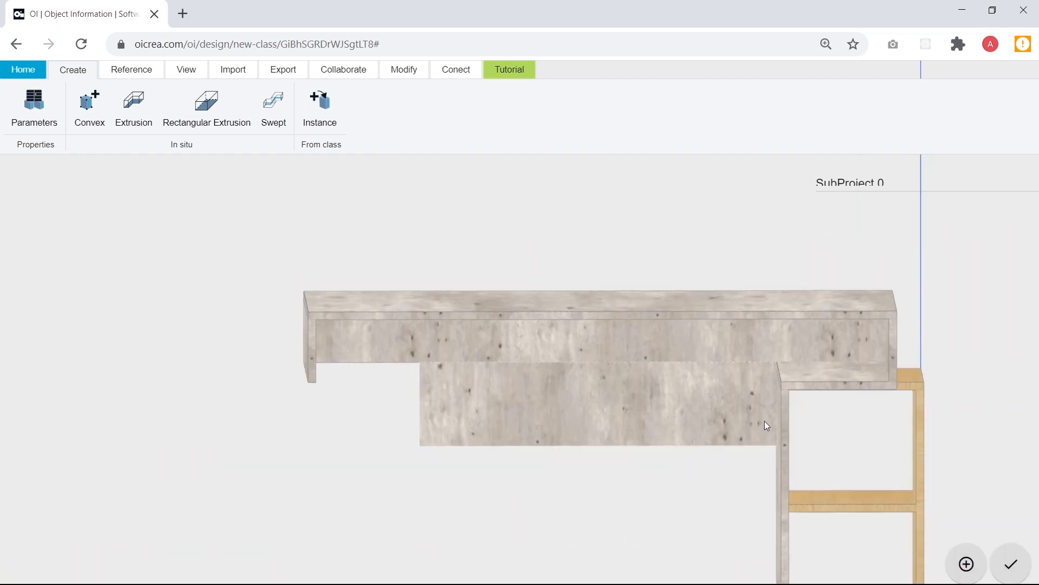
Copy the horizontal piece above the shelf unit from its front corner to the lower front corner of the free-end side piece.
left_click(838, 386)
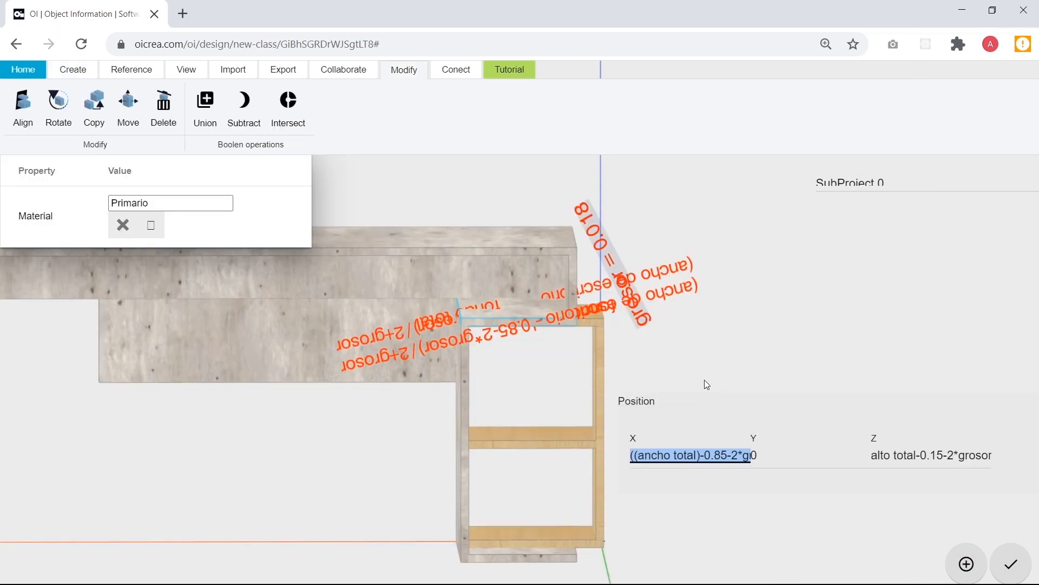
scroll(567, 311, "up", 1)
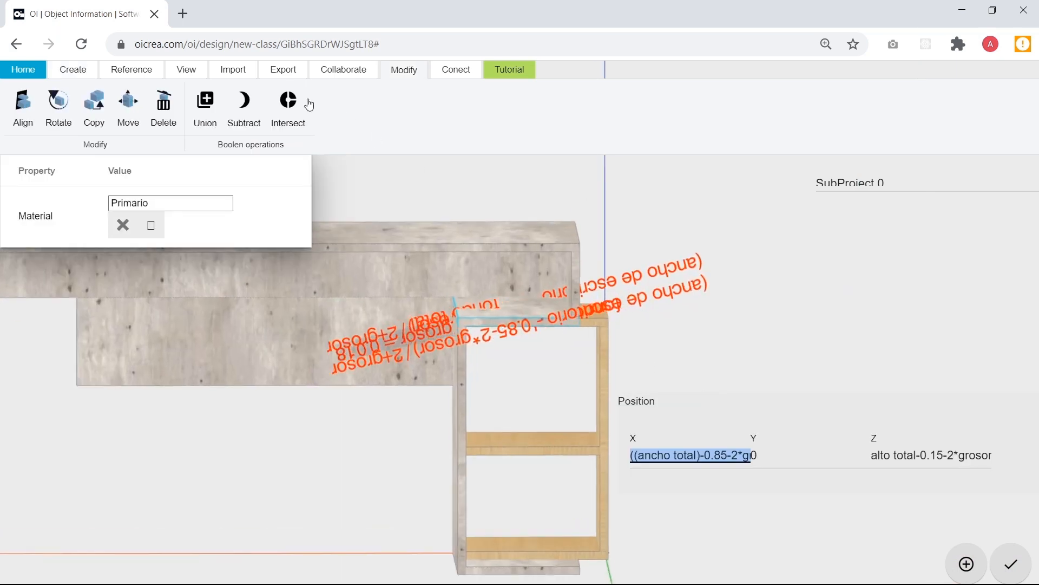
left_click_drag(523, 367, 573, 401)
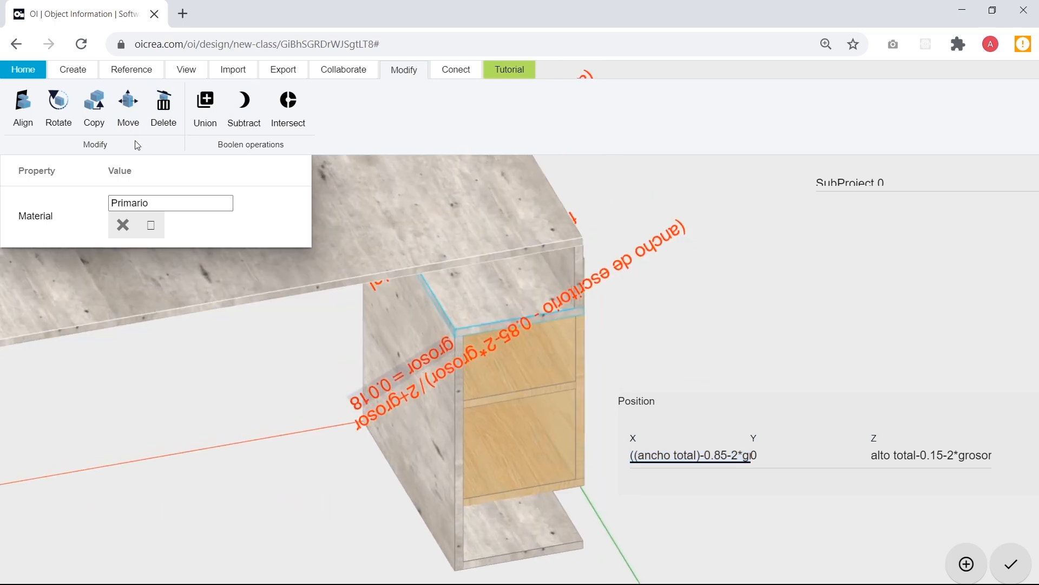
left_click(91, 119)
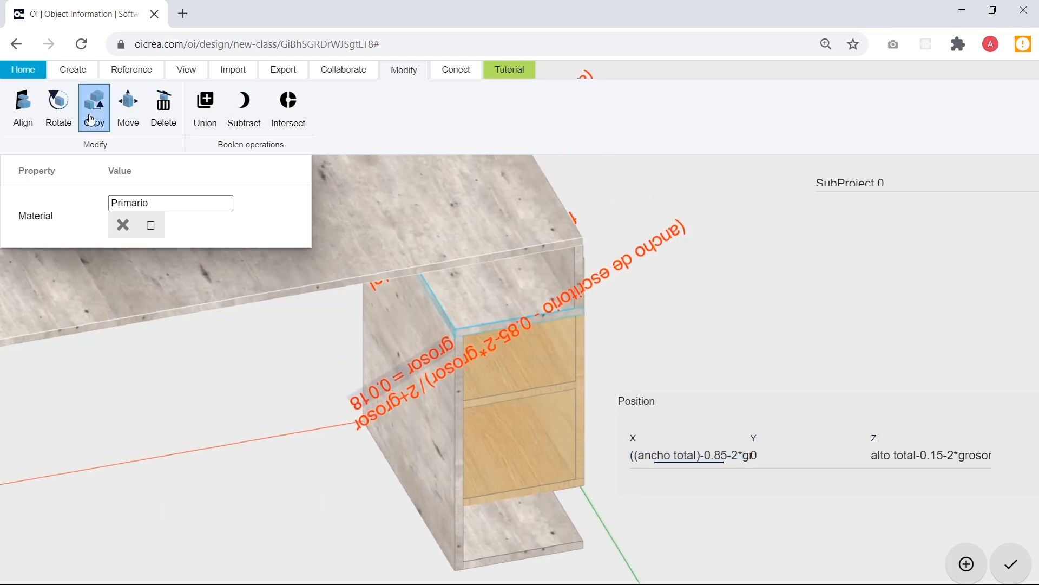
left_click(583, 307)
left_click(456, 330)
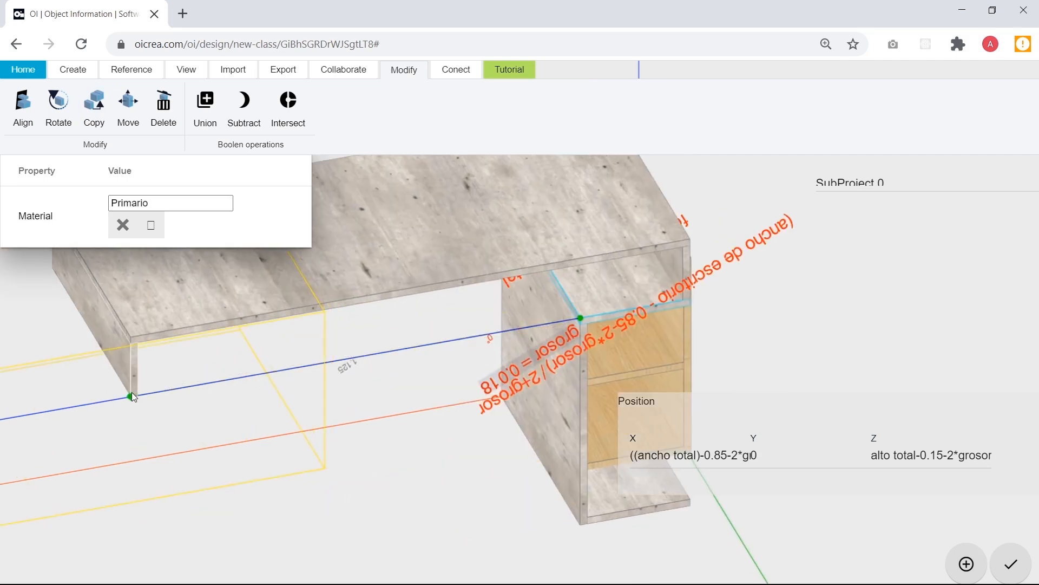
left_click(132, 397)
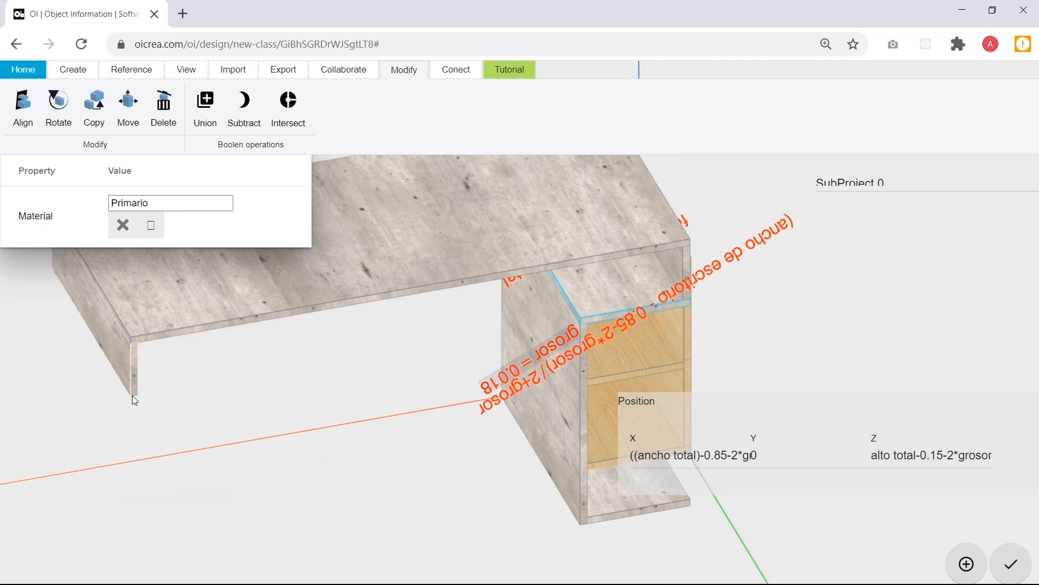
left_click(235, 399)
left_click(291, 386)
Give the copied horizontal piece the original's Z position formula, alto total-0.15-2*grosor.
left_click_drag(318, 374, 195, 364)
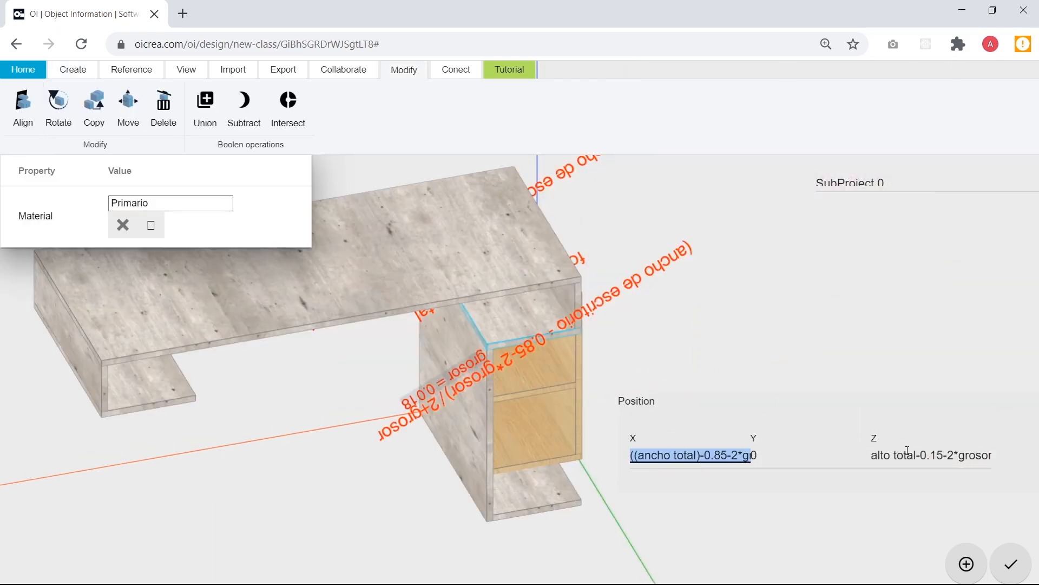
triple_click(908, 455)
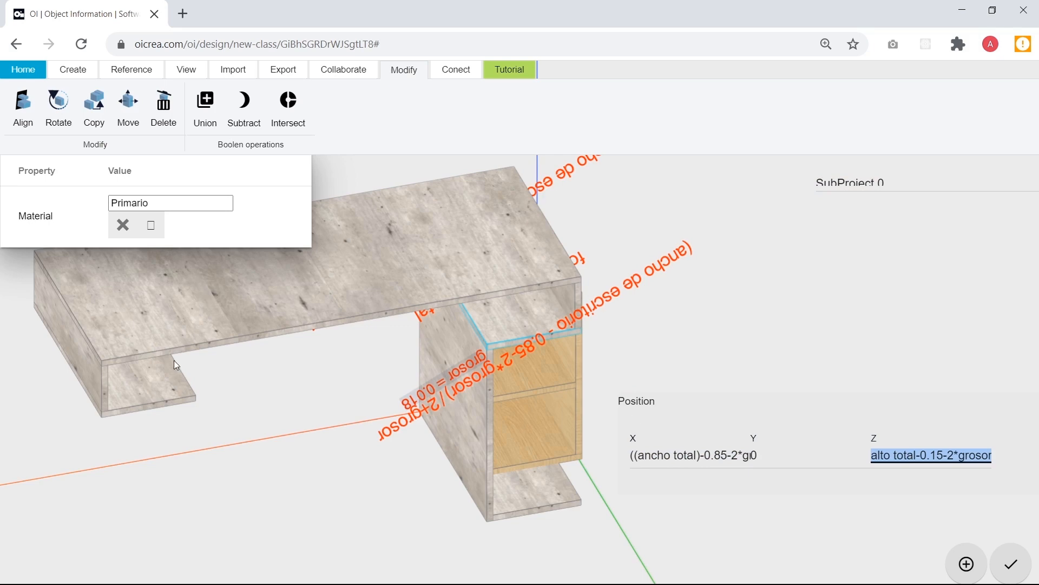
left_click(176, 384)
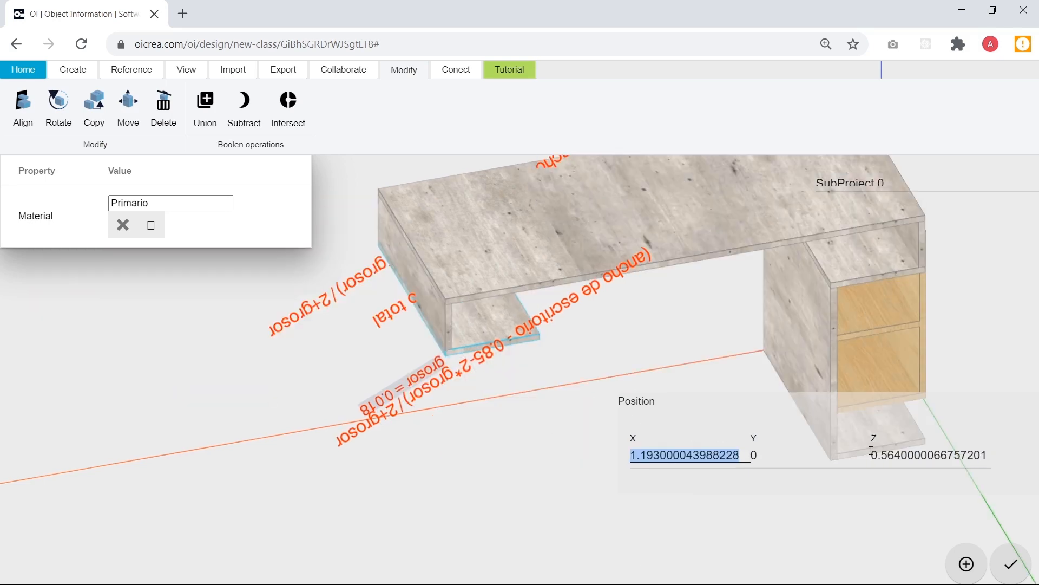
triple_click(901, 454)
key("ctrl+v")
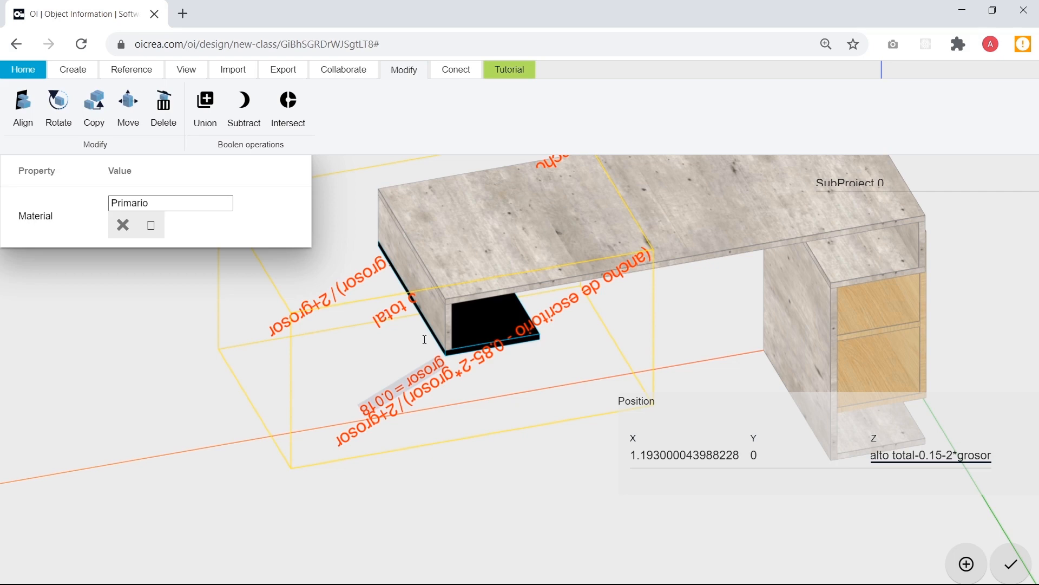
key("Escape")
Give the copied horizontal piece the original's X position formula, starting with ((ancho total)-0.85, and append +ancho de escritorio.
middle_click_drag(564, 377, 682, 404)
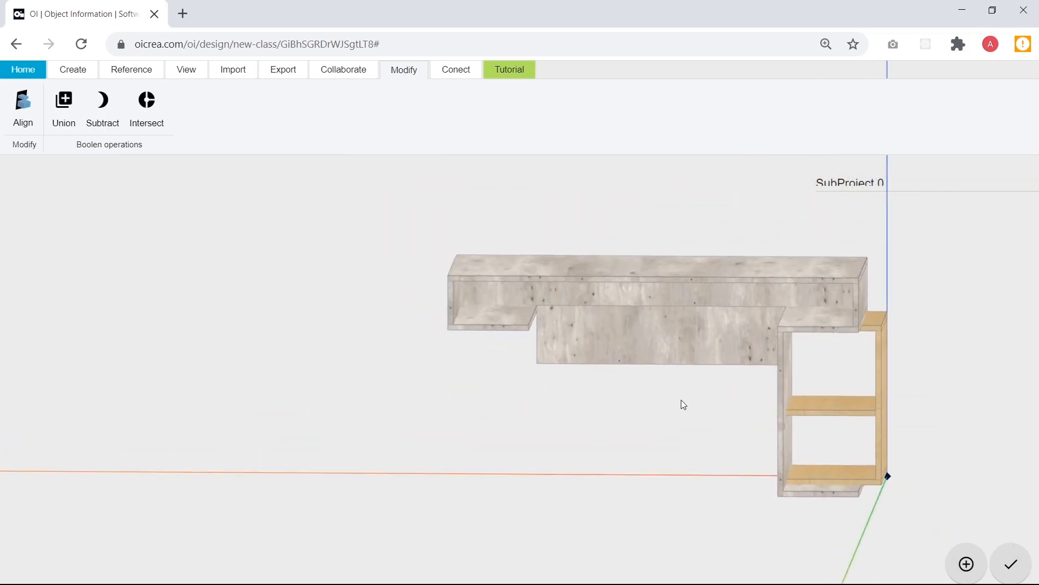
left_click(829, 331)
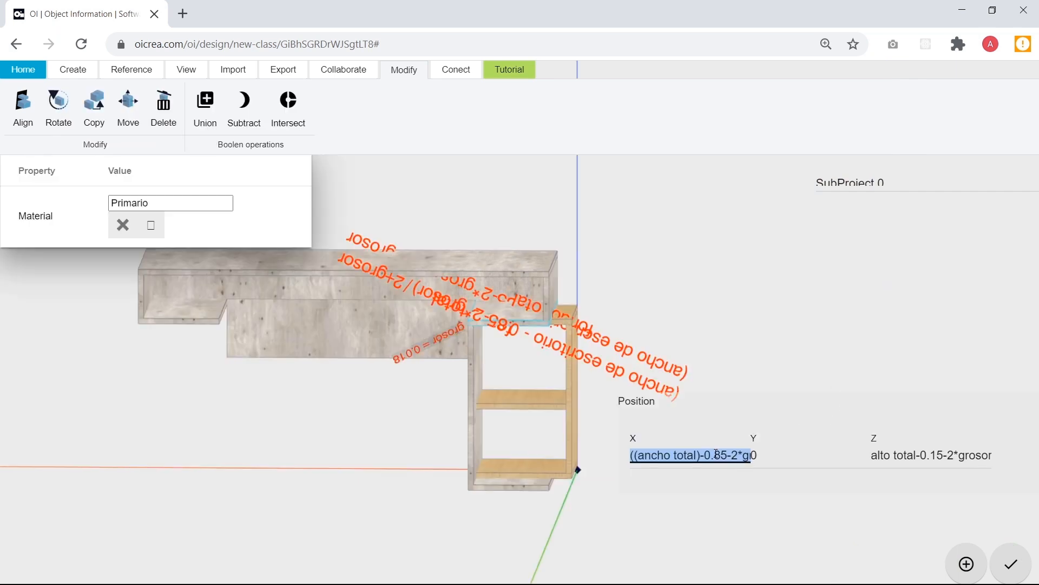
left_click(191, 316)
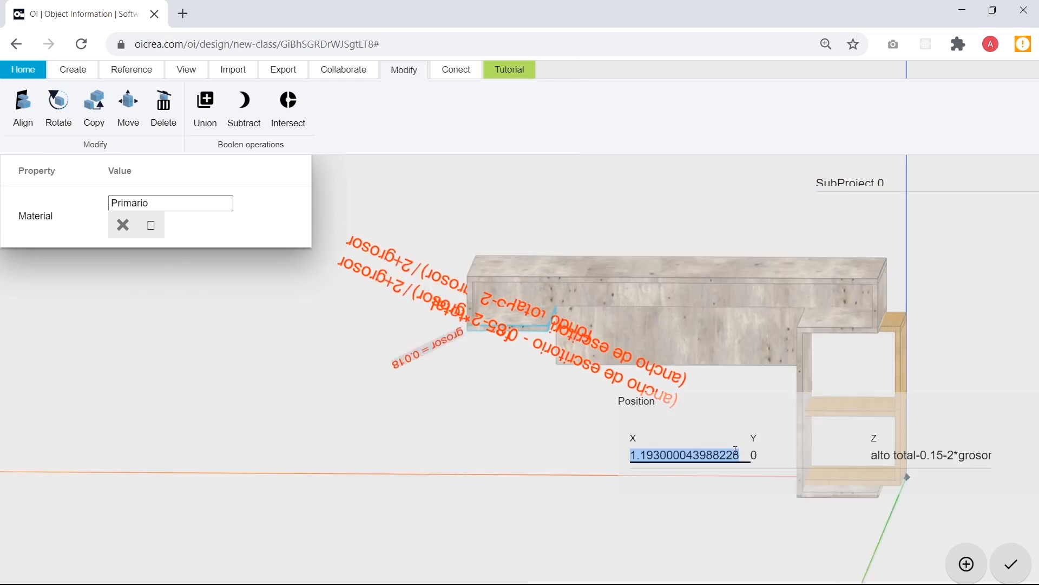
key("ctrl+v")
type("+ancho")
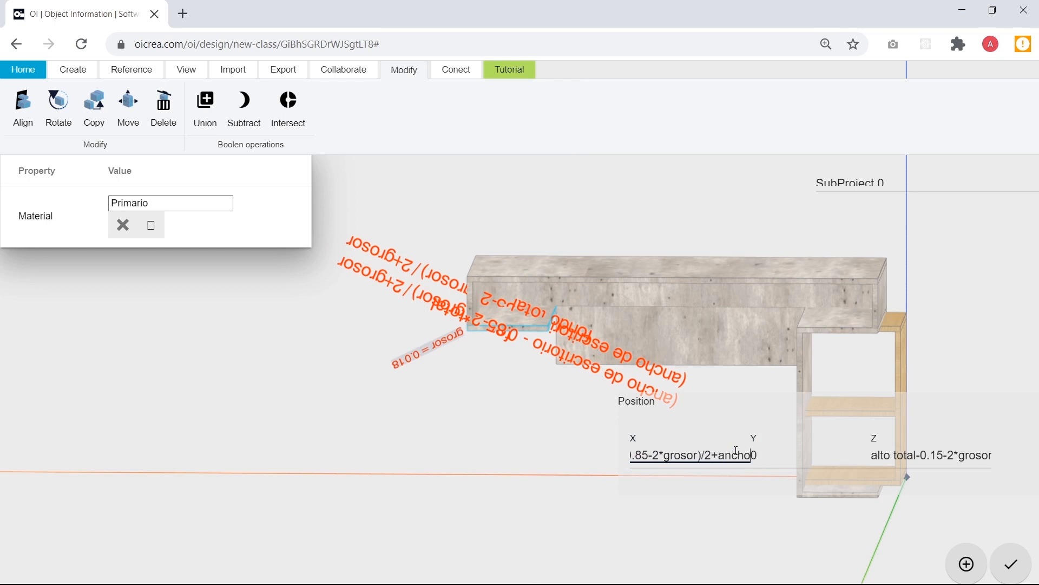
type(" de e")
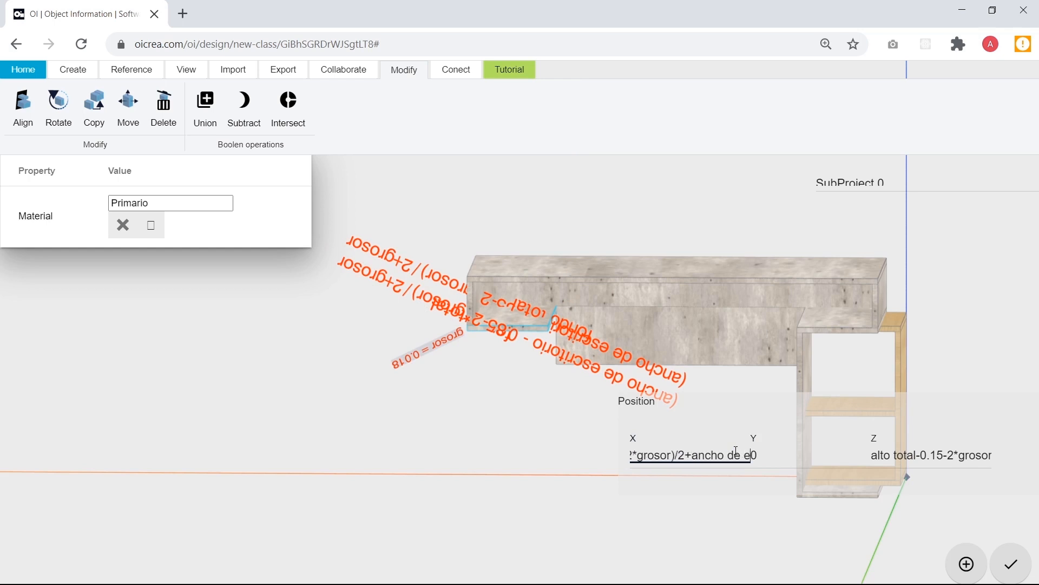
type("scritorio")
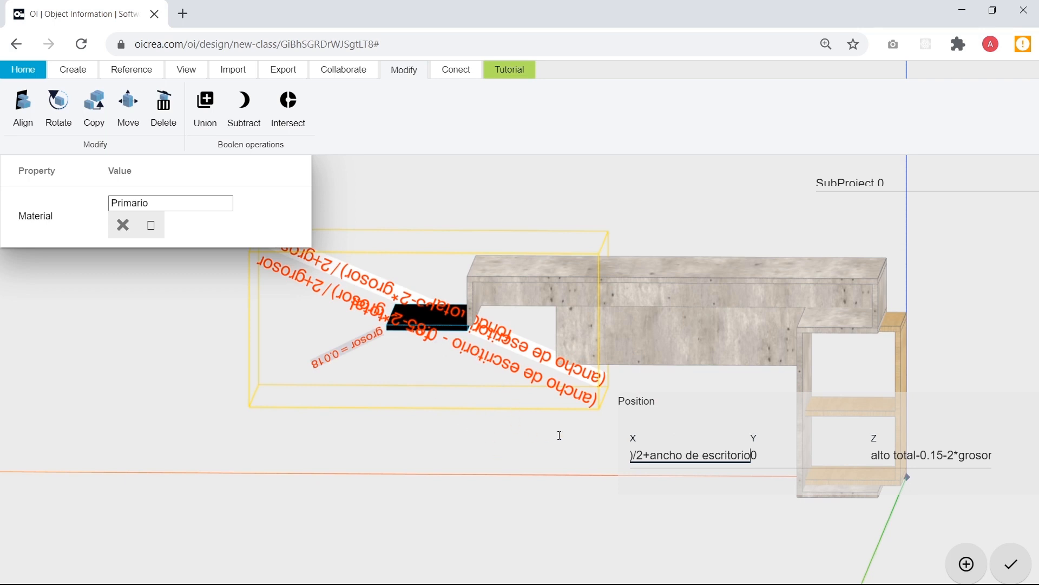
left_click(485, 414)
Subtract the copied horizontal piece's length formula from its X position by appending -(ancho de escritorio - 0.85-2*grosor)/2+grosor.
left_click_drag(520, 386, 410, 316)
left_click(409, 314)
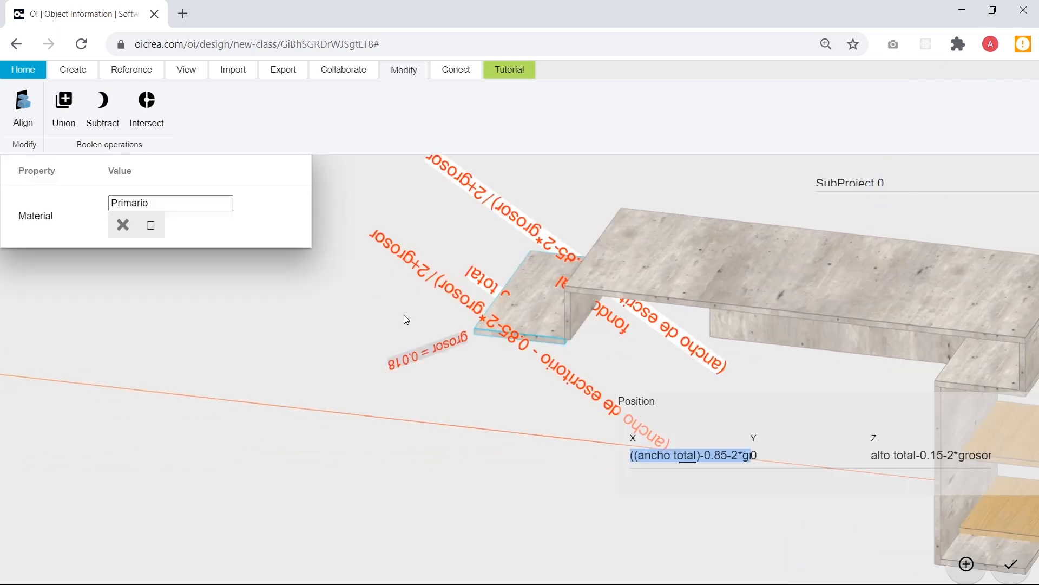
left_click(539, 355)
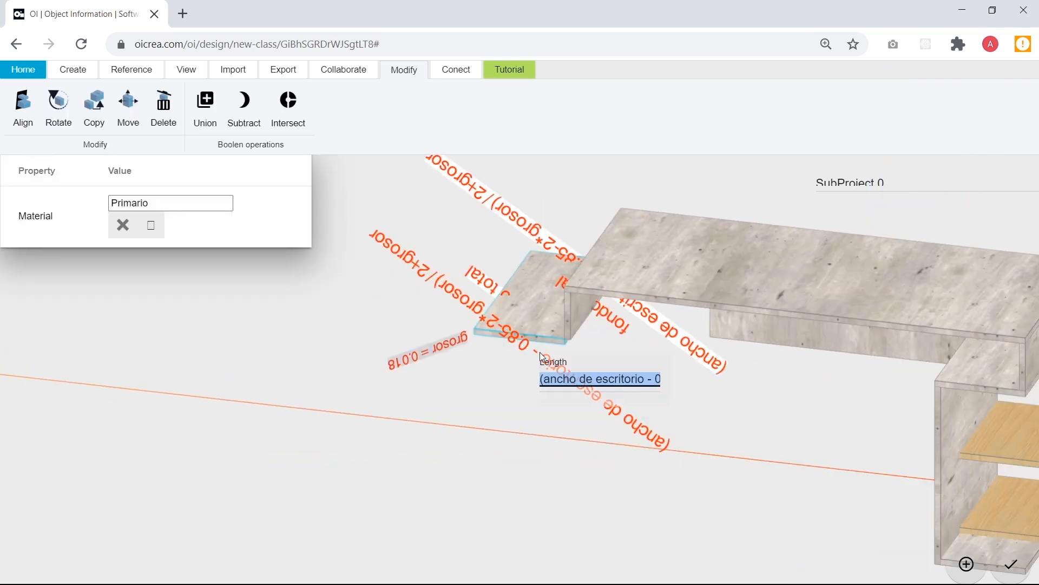
left_click(600, 351)
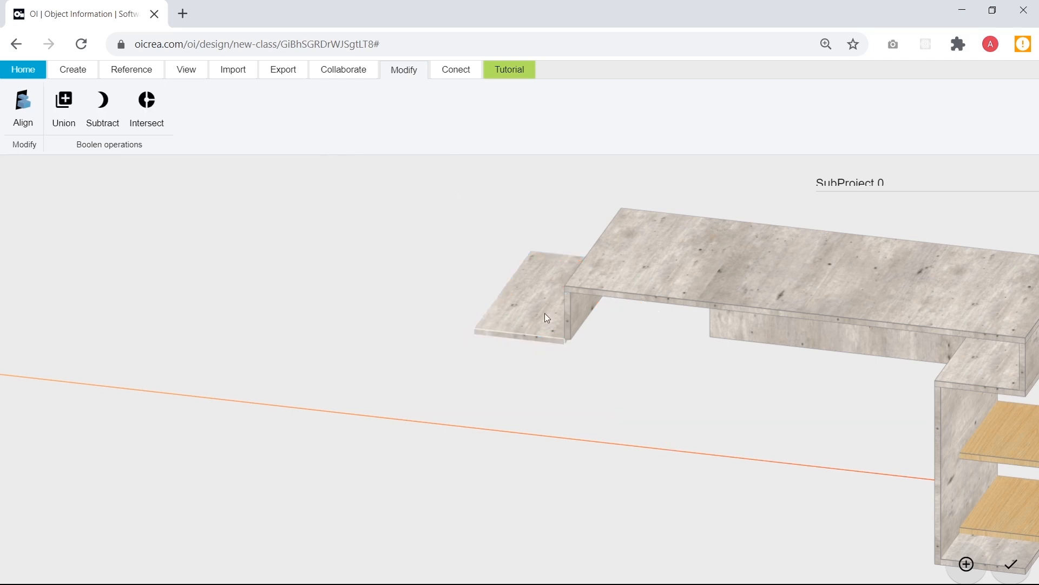
left_click(537, 325)
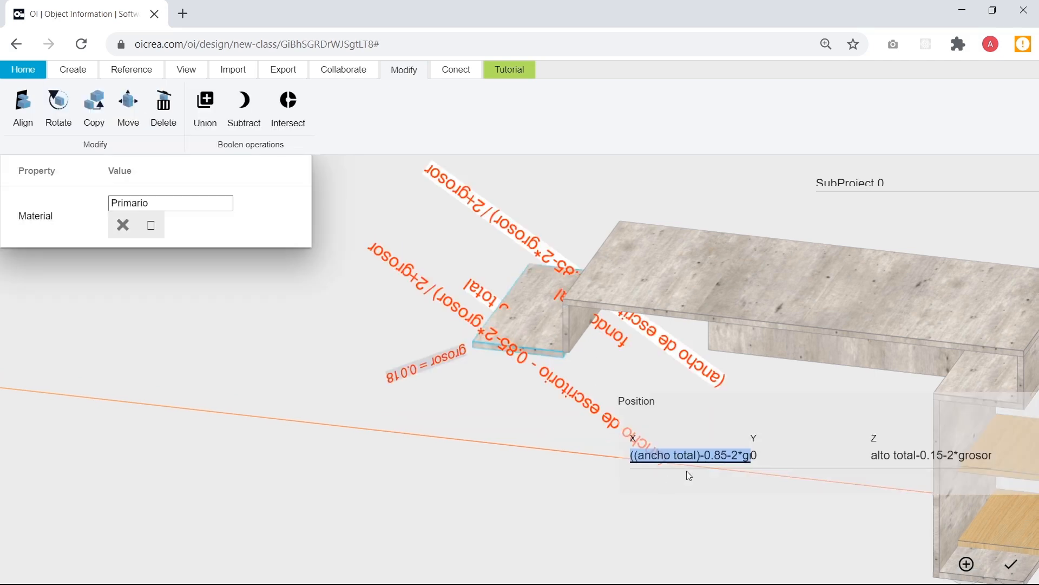
key("ctrl+v")
type("-")
key("ctrl+v")
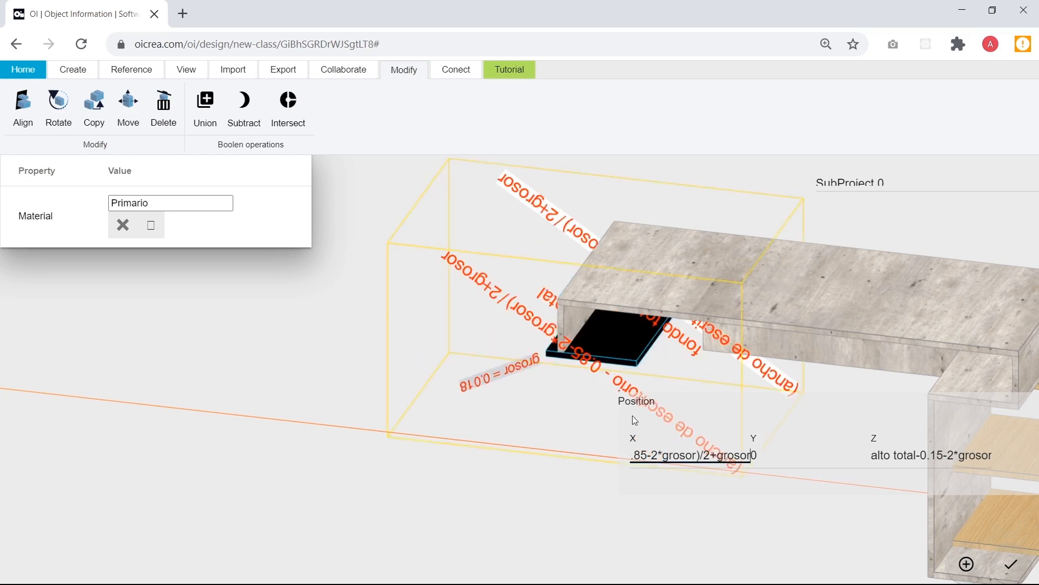
left_click(542, 382)
left_click_drag(543, 380, 657, 401)
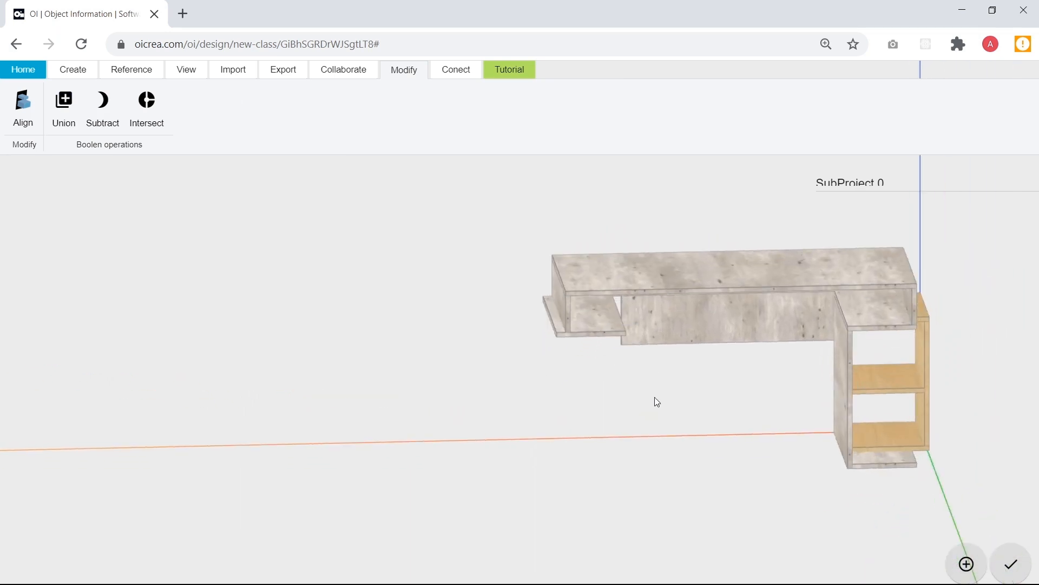
Set the X position of the copied horizontal piece at the desk's free end to ancho total.
scroll(870, 371, "up", 3)
left_click_drag(869, 371, 717, 412)
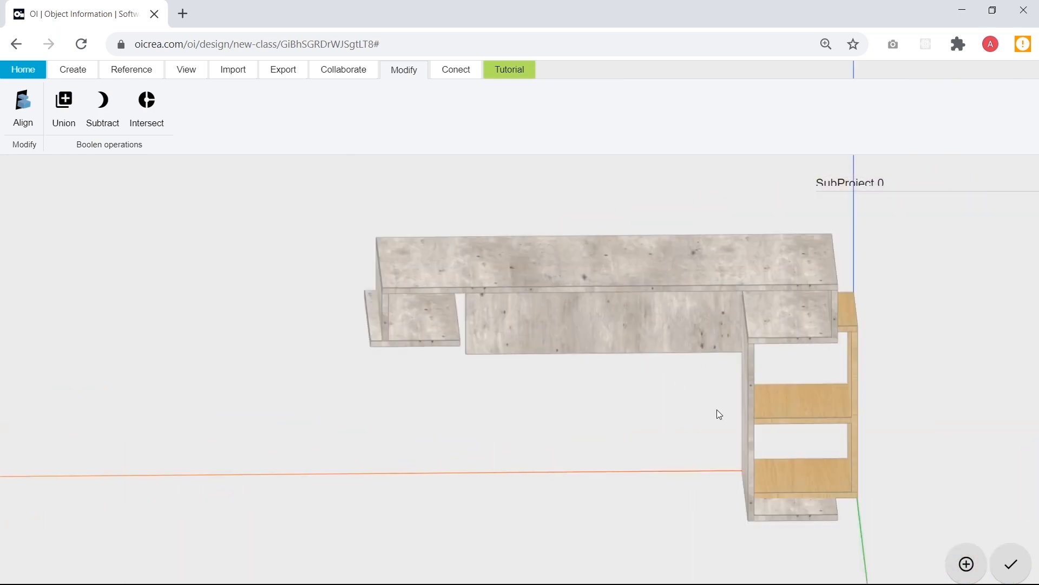
left_click_drag(717, 410, 614, 411)
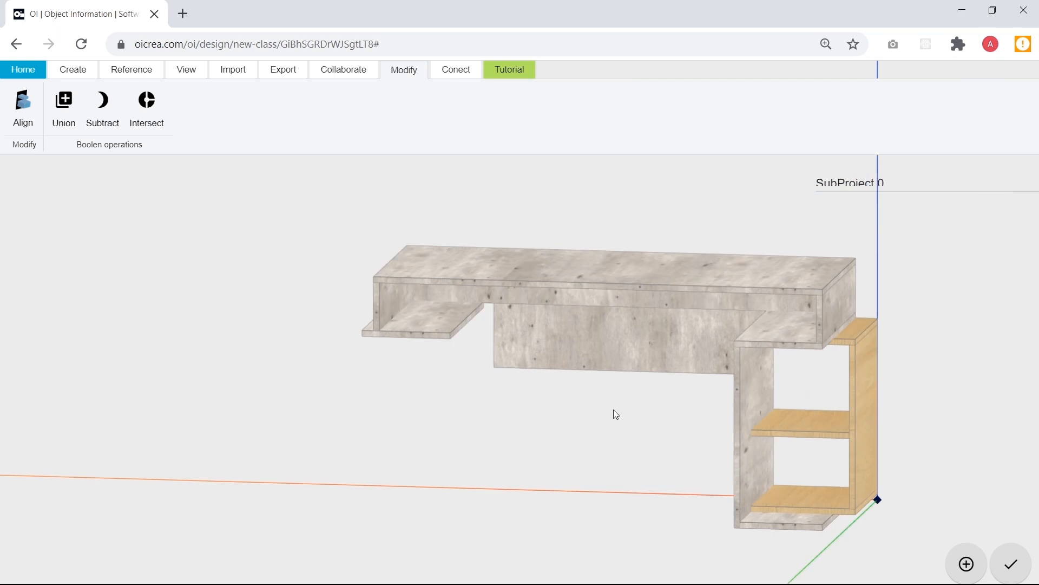
left_click(431, 329)
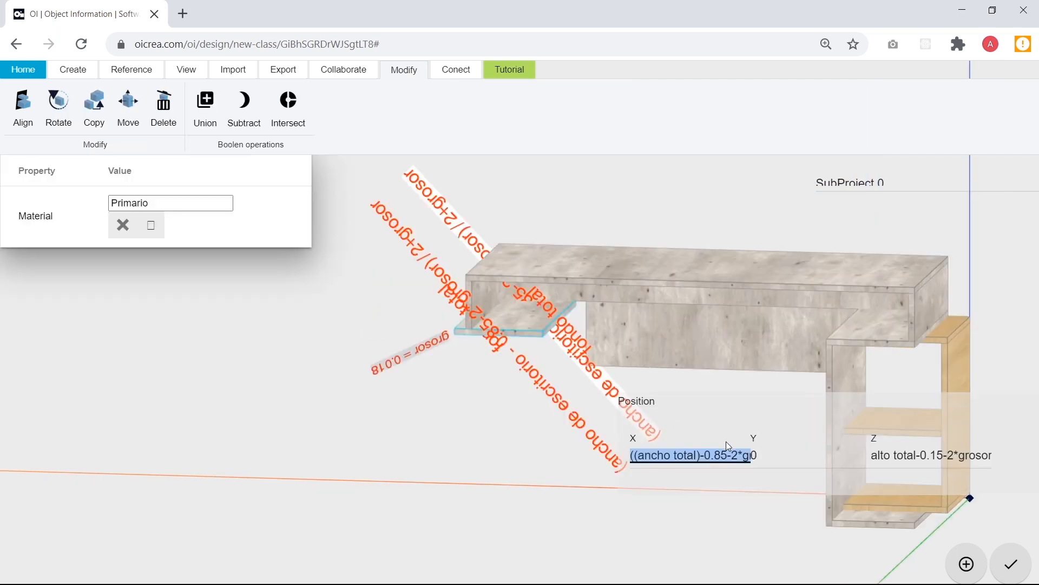
type("ancho total")
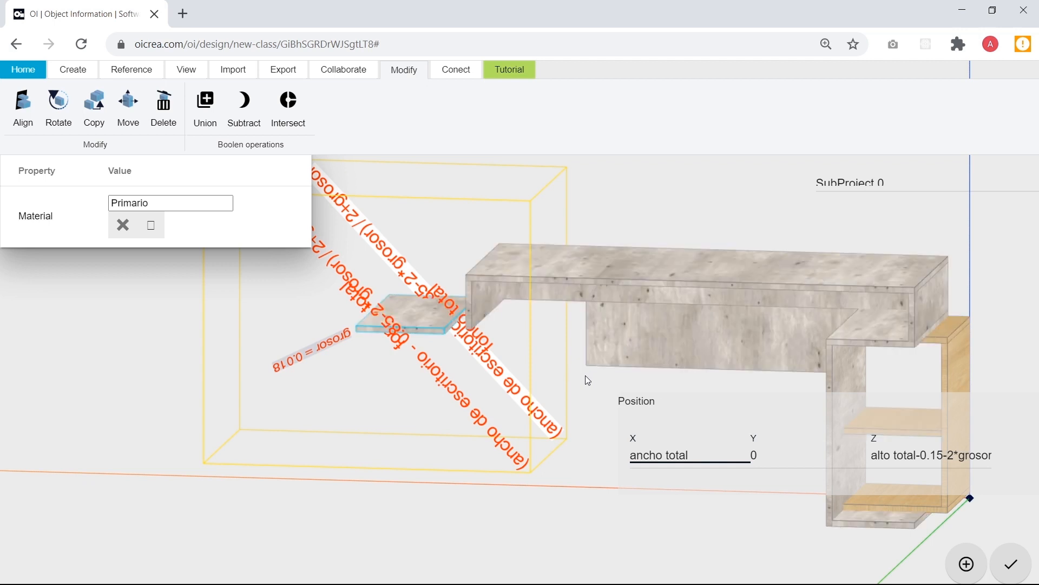
Subtract the copied piece's length formula from its X position by appending -(ancho de escritorio - 0.85-2*grosor)/2+grosor.
left_click(432, 371)
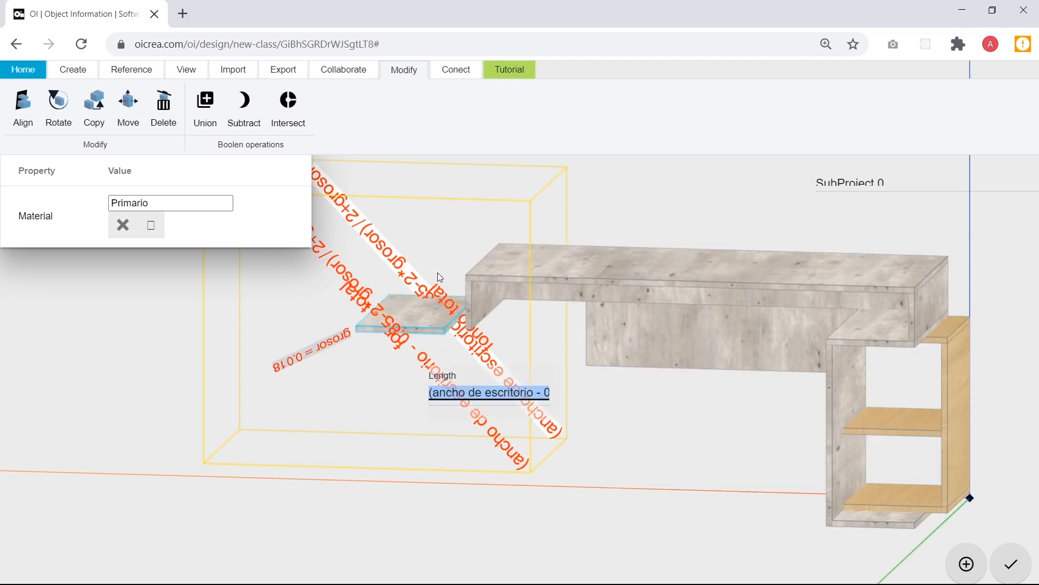
left_click(431, 241)
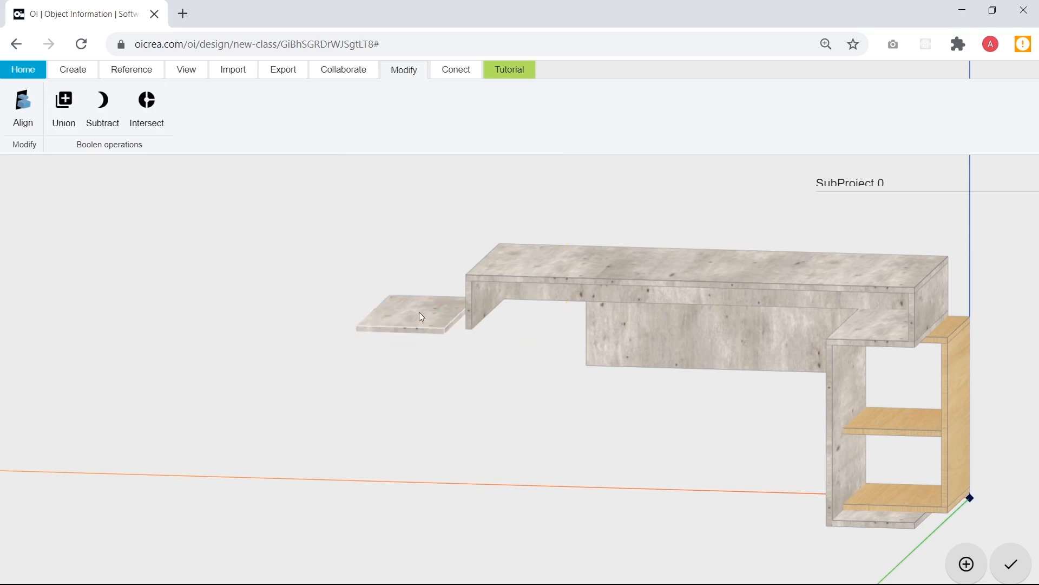
left_click(419, 312)
left_click(715, 456)
type("-")
type("(ancho de escritorio - 0.85-2*grosor)/2+grosor")
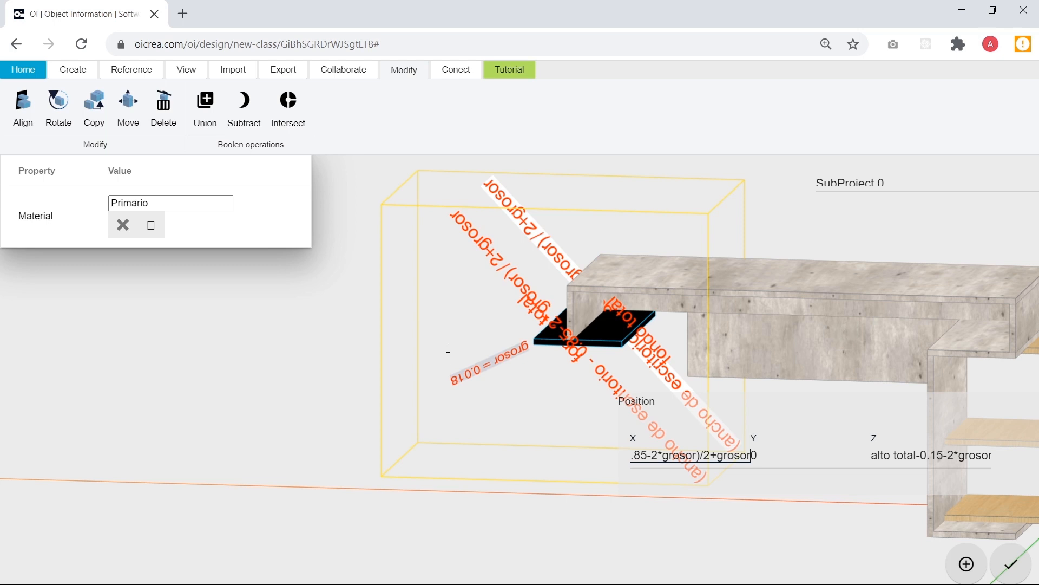
left_click(529, 353)
left_click_drag(530, 353, 837, 353)
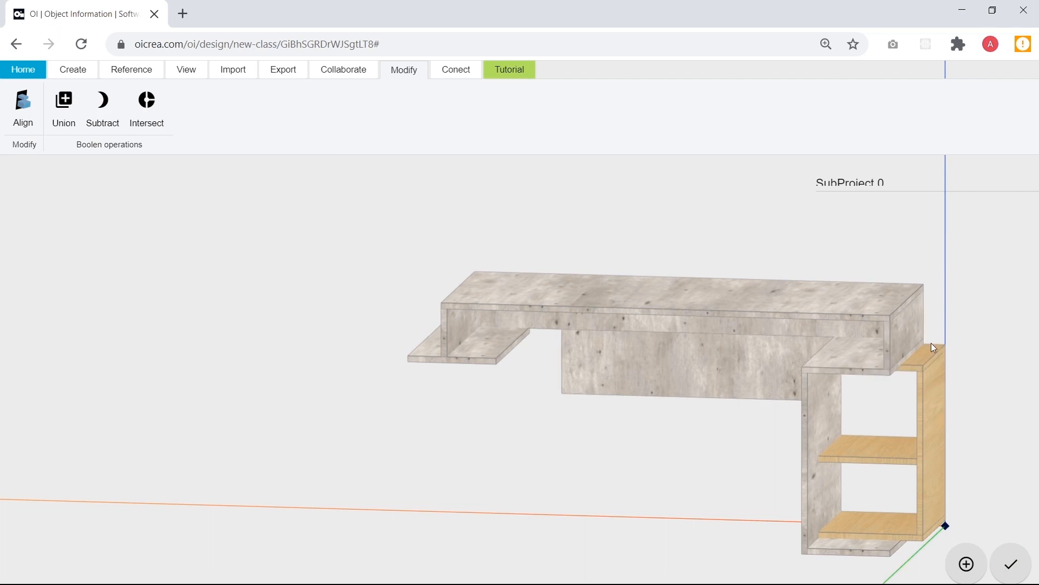
Set the copied piece's X position to ancho total minus the X position formula of the horizontal piece above the shelf unit.
left_click(845, 366)
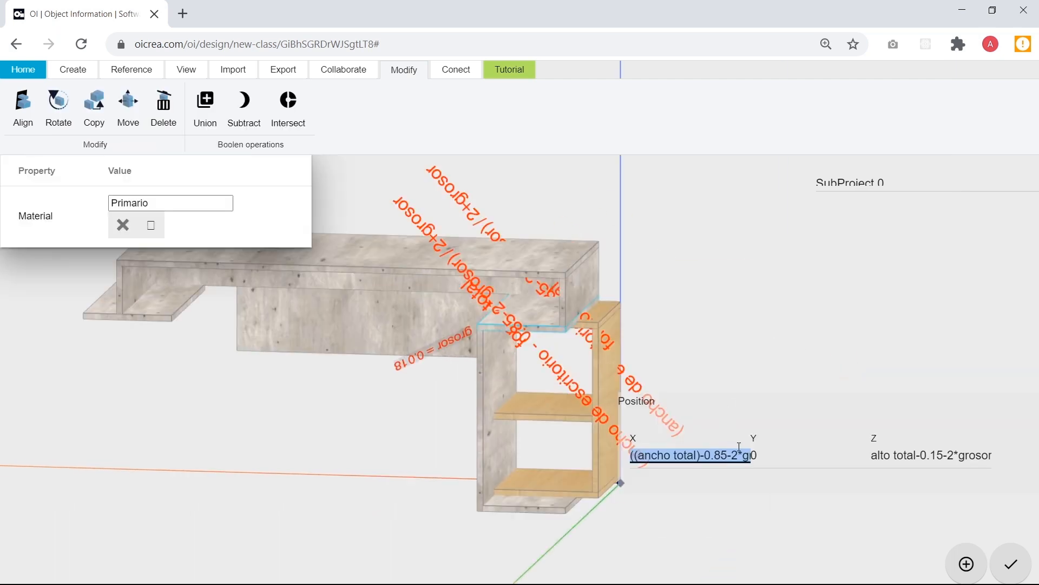
left_click(338, 440)
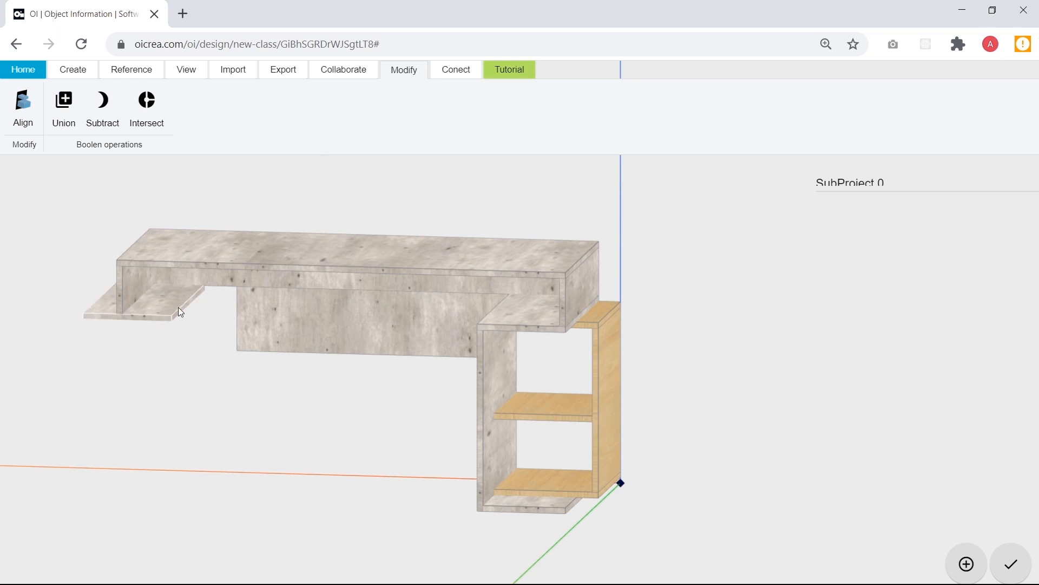
left_click(195, 311)
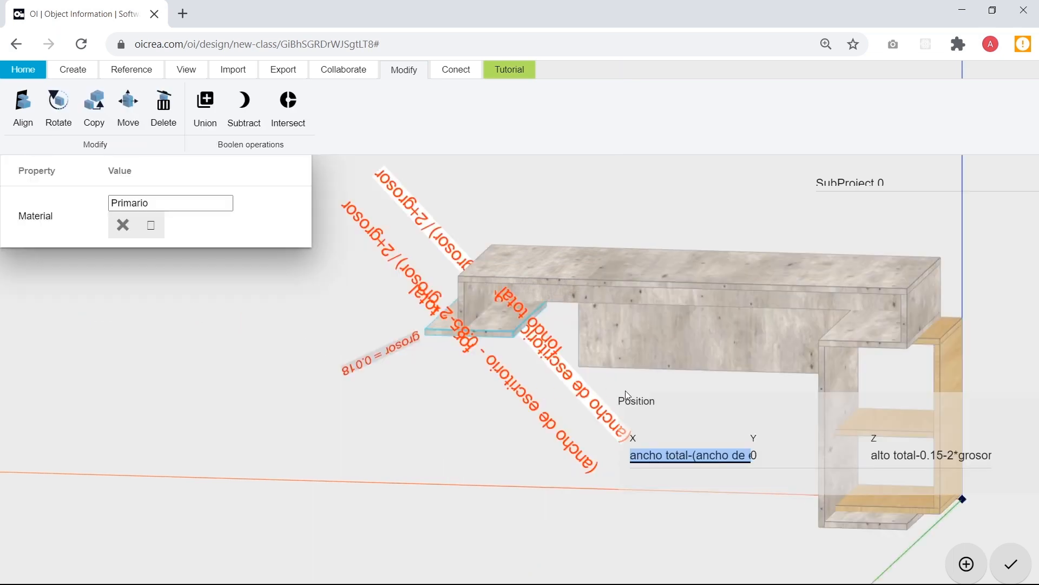
type("ancho")
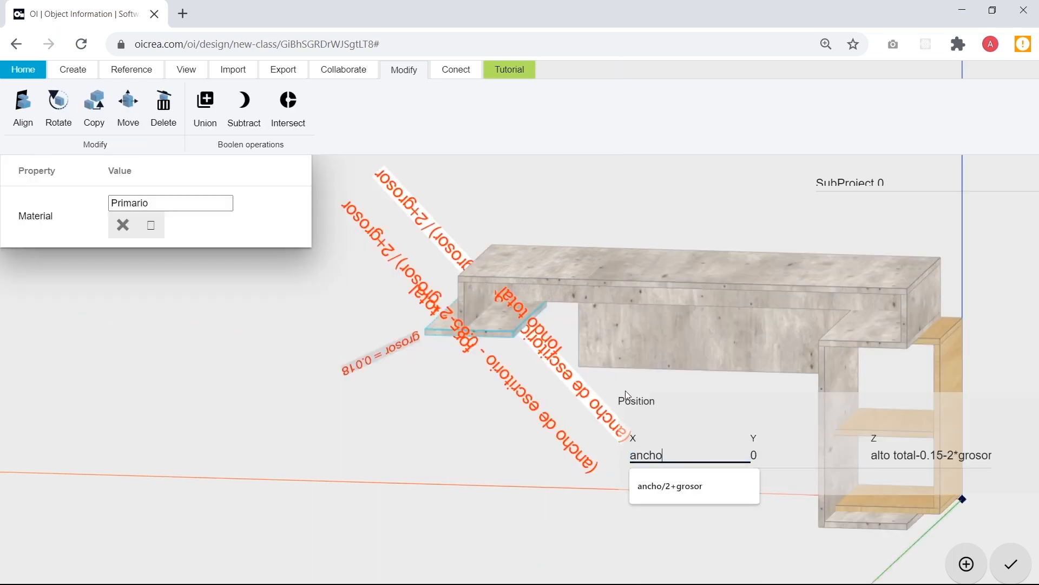
type(" total-")
key("ctrl+v")
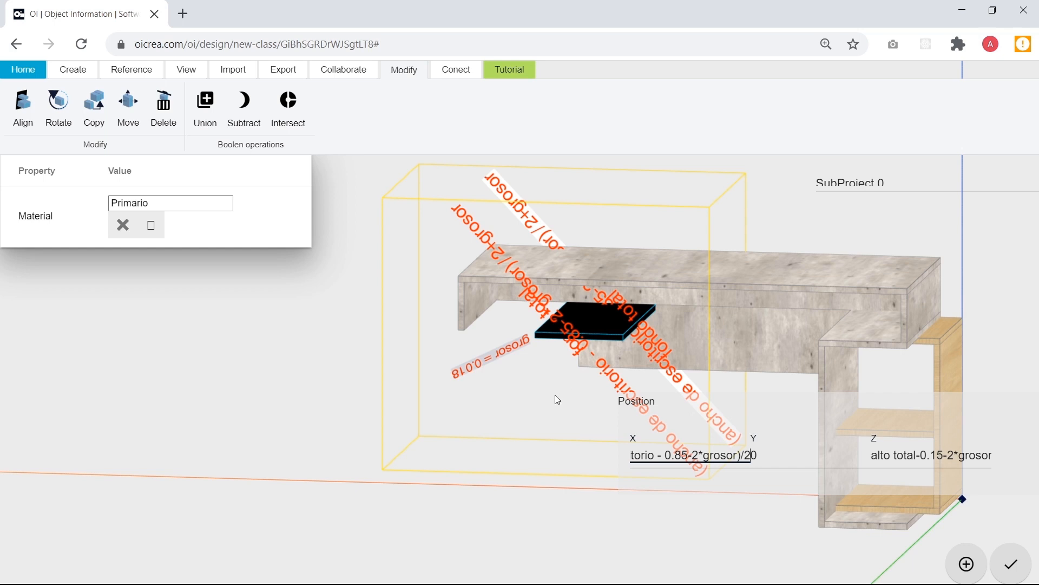
left_click(517, 409)
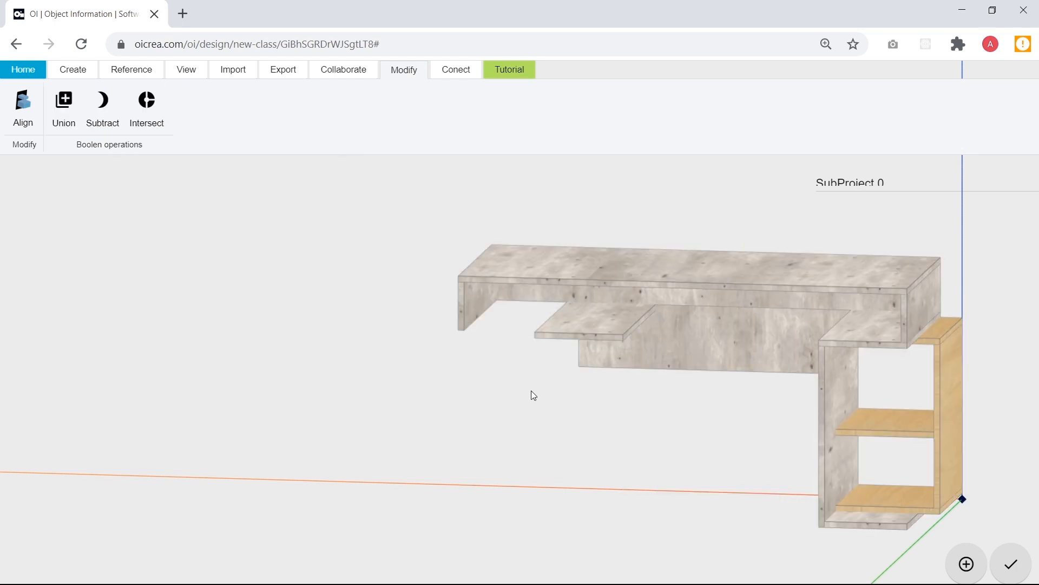
Complete the copied horizontal piece's X position formula with its length formula, ending in 0.85-2*grosor)/2+grosor.
left_click(599, 331)
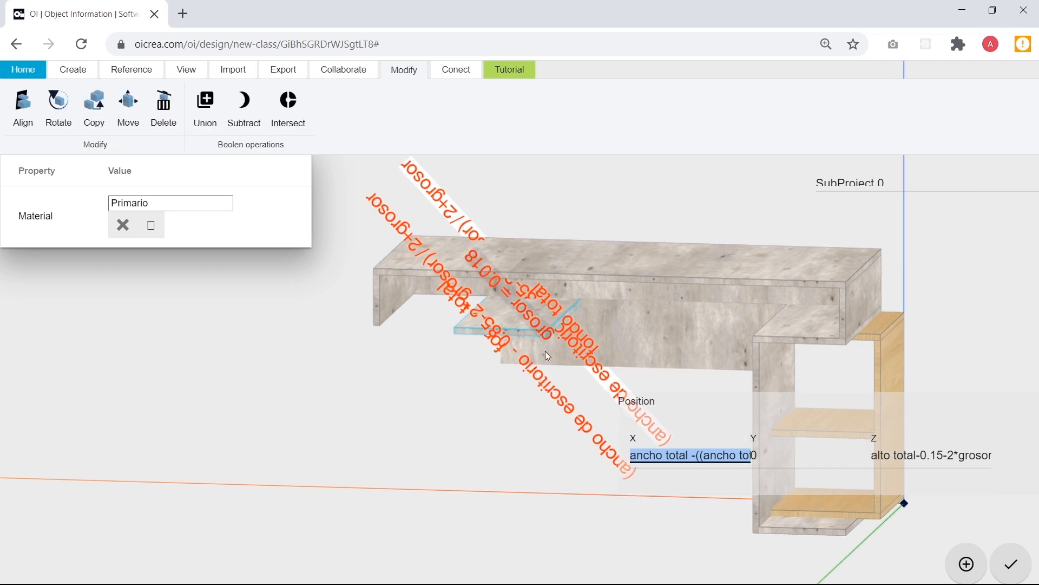
left_click_drag(570, 338, 516, 376)
scroll(516, 375, "up", 5)
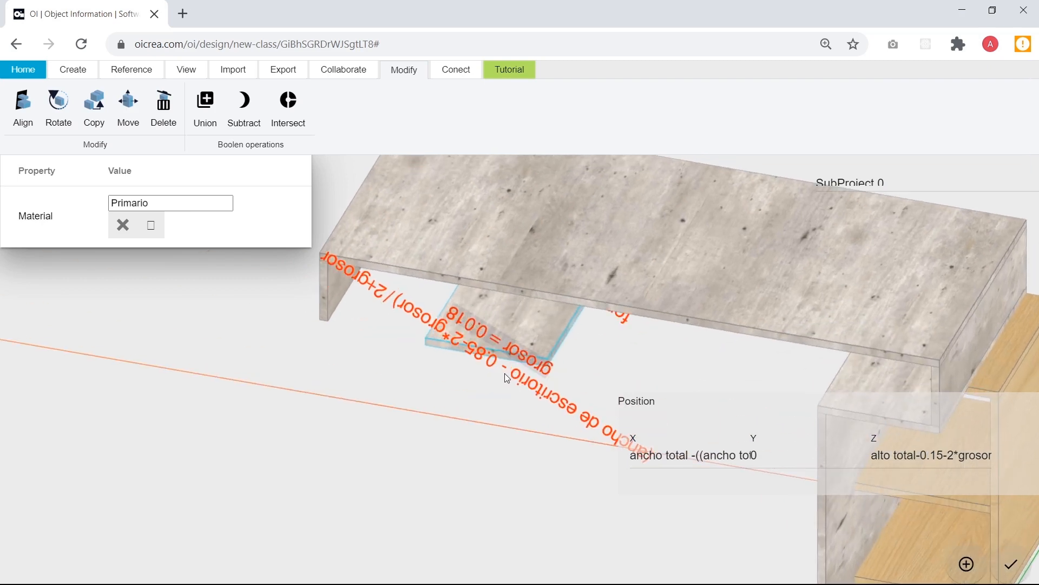
left_click(476, 364)
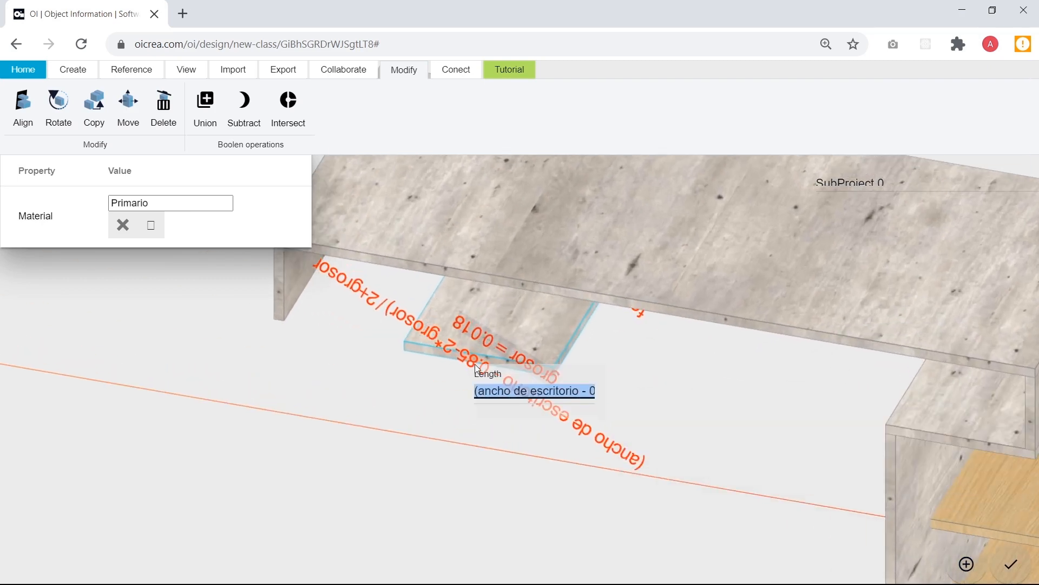
left_click(647, 364)
left_click(541, 327)
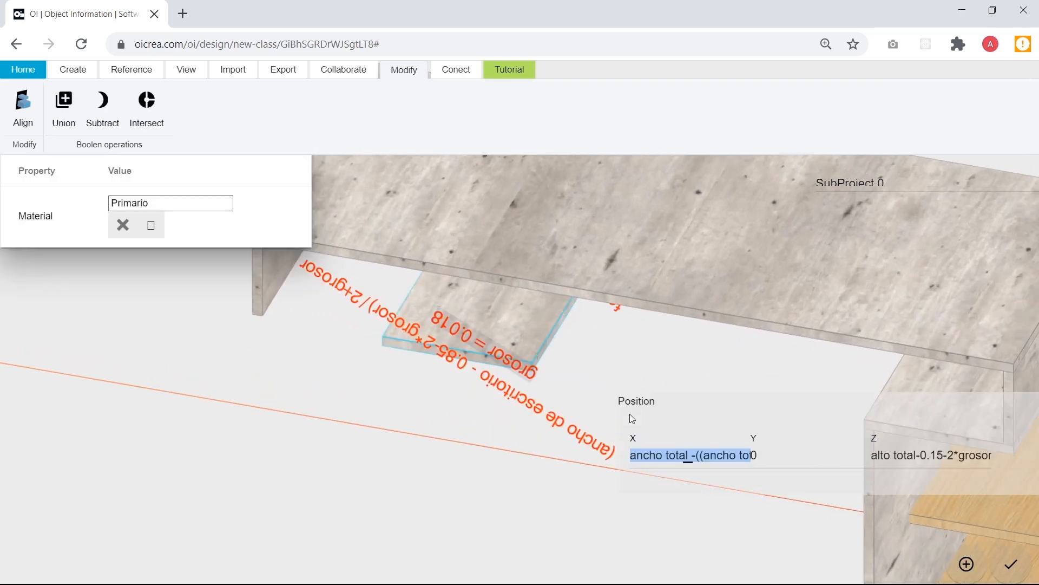
key("Right")
type("+grosor")
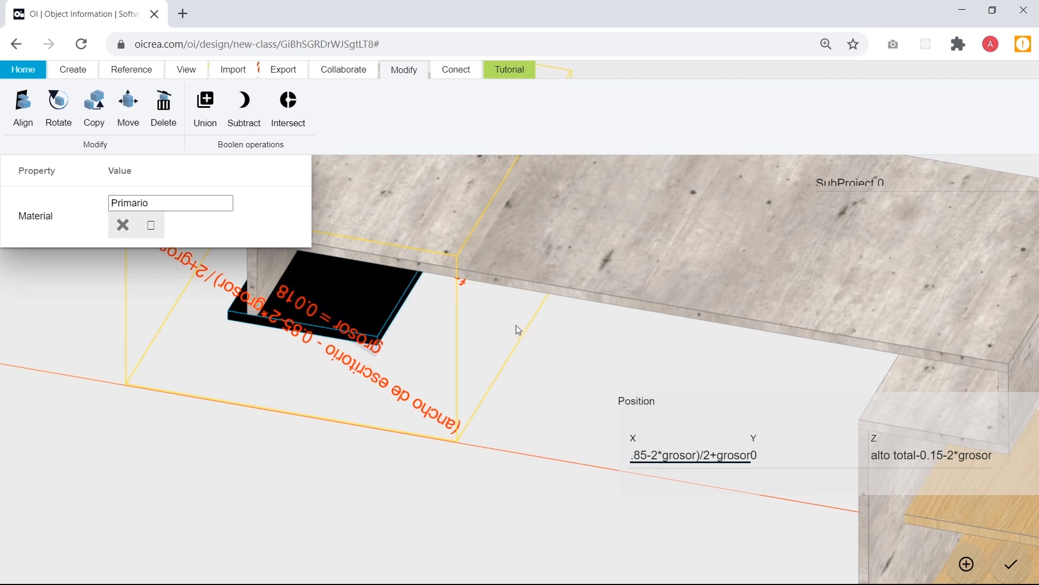
left_click(534, 356)
scroll(534, 355, "down", 2)
scroll(549, 372, "down", 4)
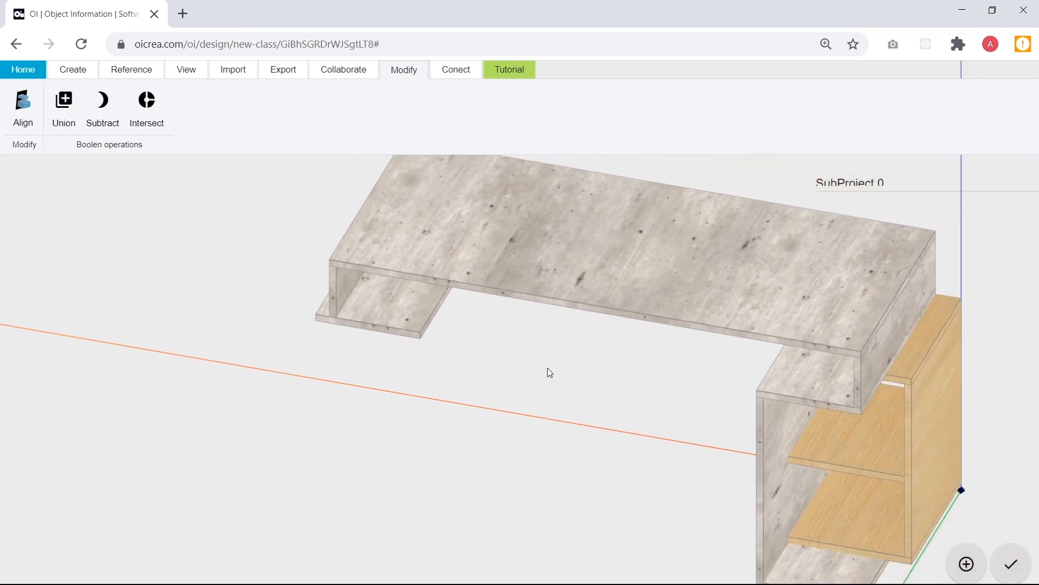
Paste the X formula of the horizontal piece above the shelf unit, ((ancho total)-0.85-2*grosor)/2-(ancho de escritorio - 0.85-2*grosor)/2, into a new browser tab to read it.
left_click_drag(574, 399, 629, 367)
scroll(628, 363, "up", 6)
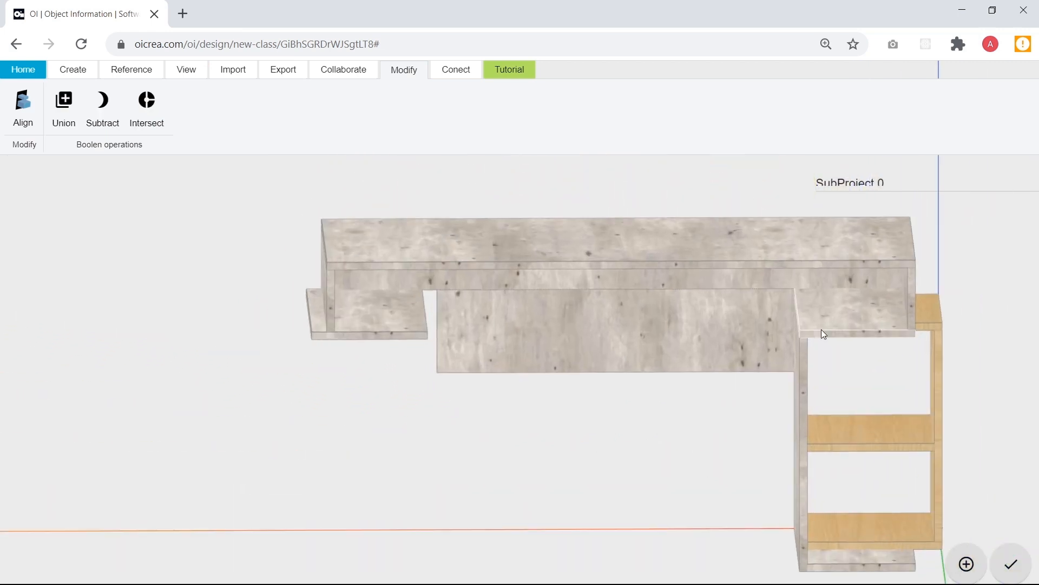
left_click_drag(706, 377, 803, 407)
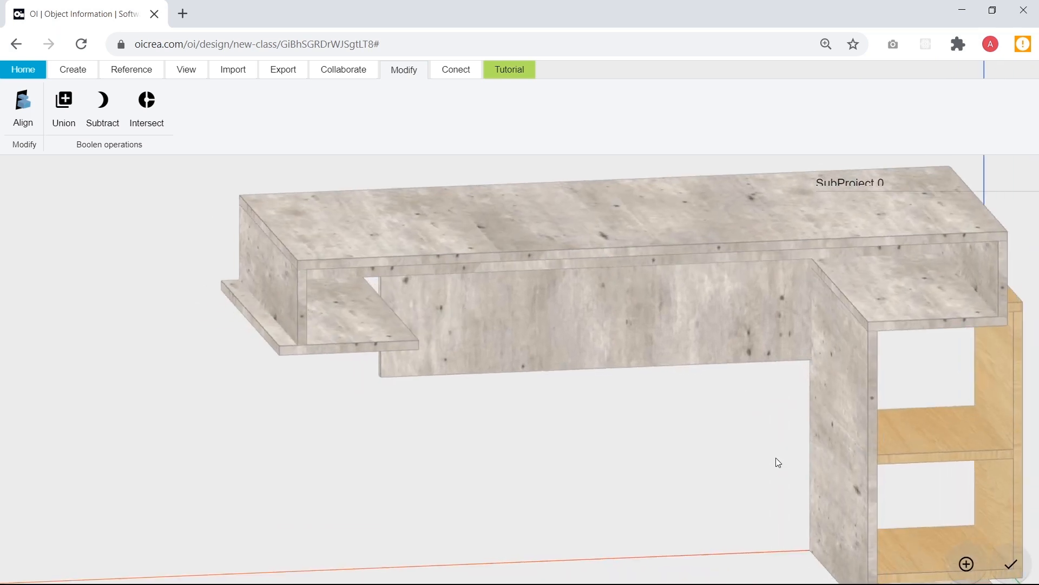
right_click_drag(1001, 318, 828, 340)
scroll(818, 339, "up", 5)
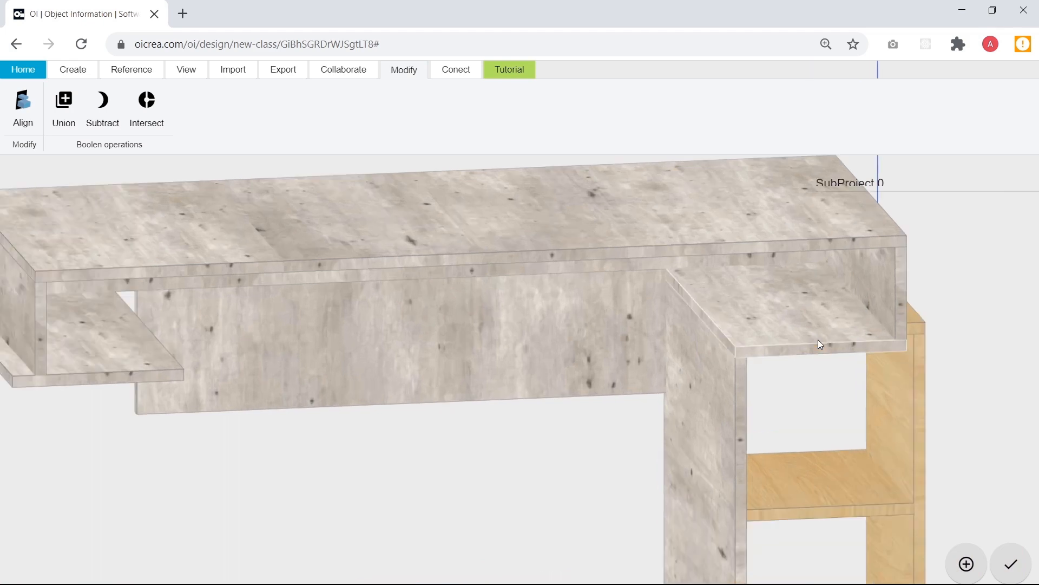
left_click(813, 340)
scroll(554, 339, "up", 3)
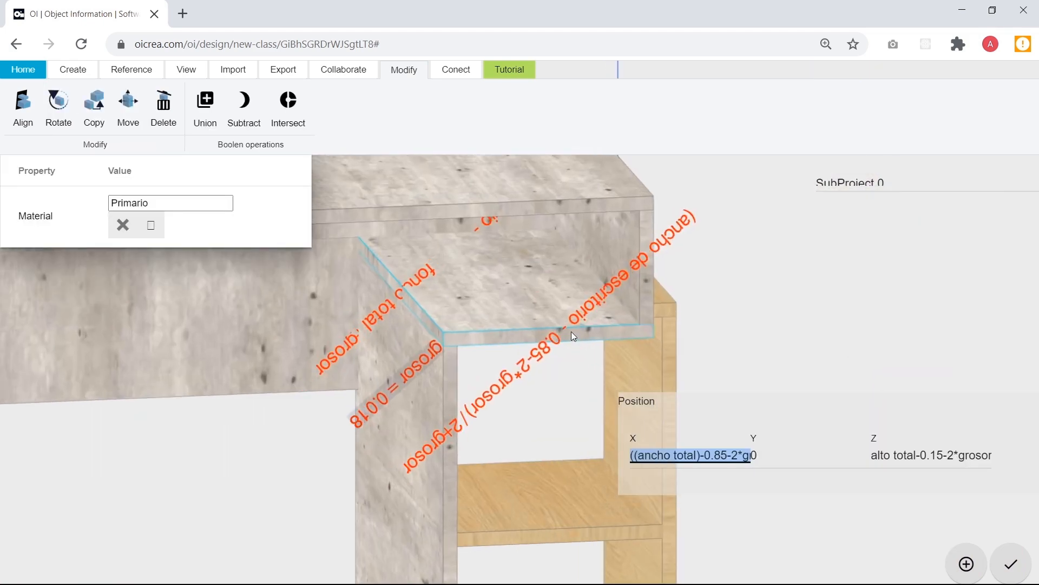
left_click_drag(762, 300, 771, 347)
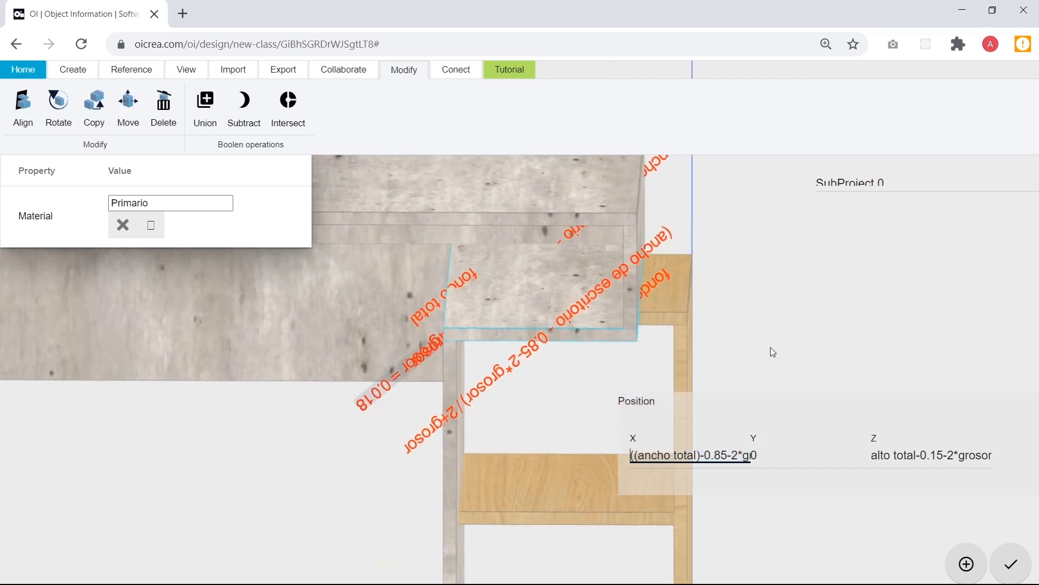
scroll(798, 336, "down", 3)
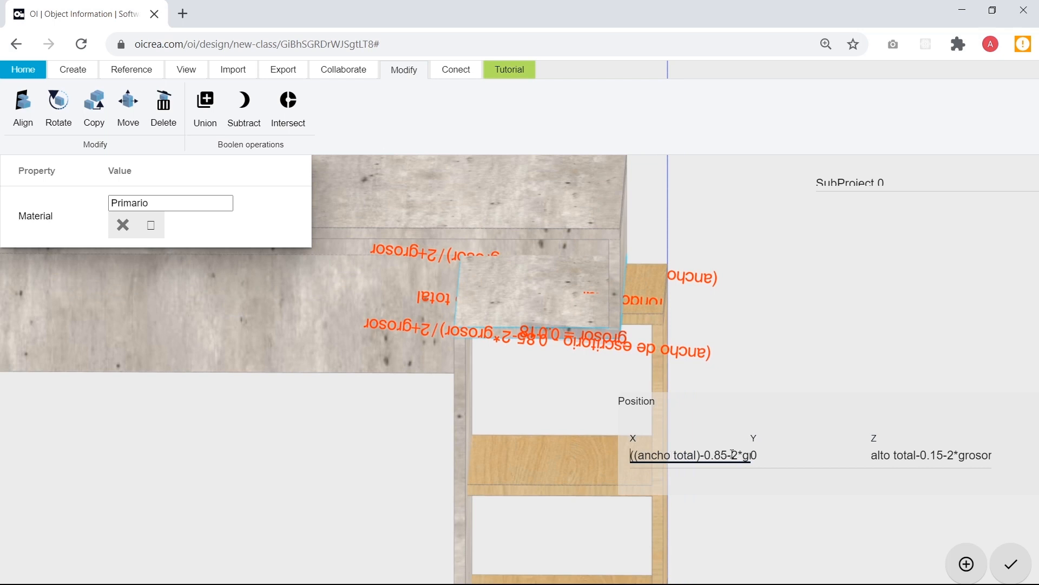
left_click(691, 456)
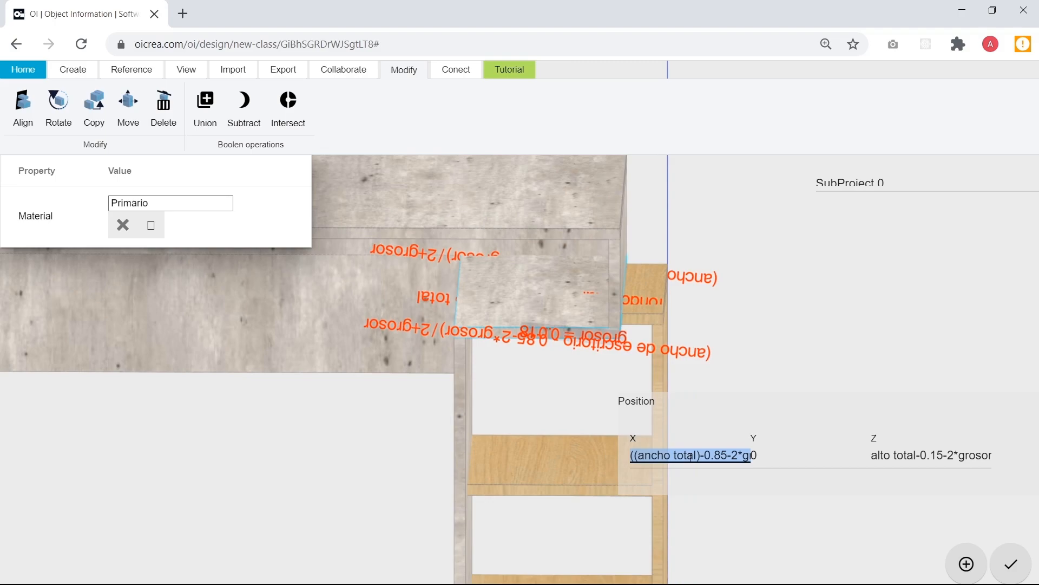
left_click(183, 14)
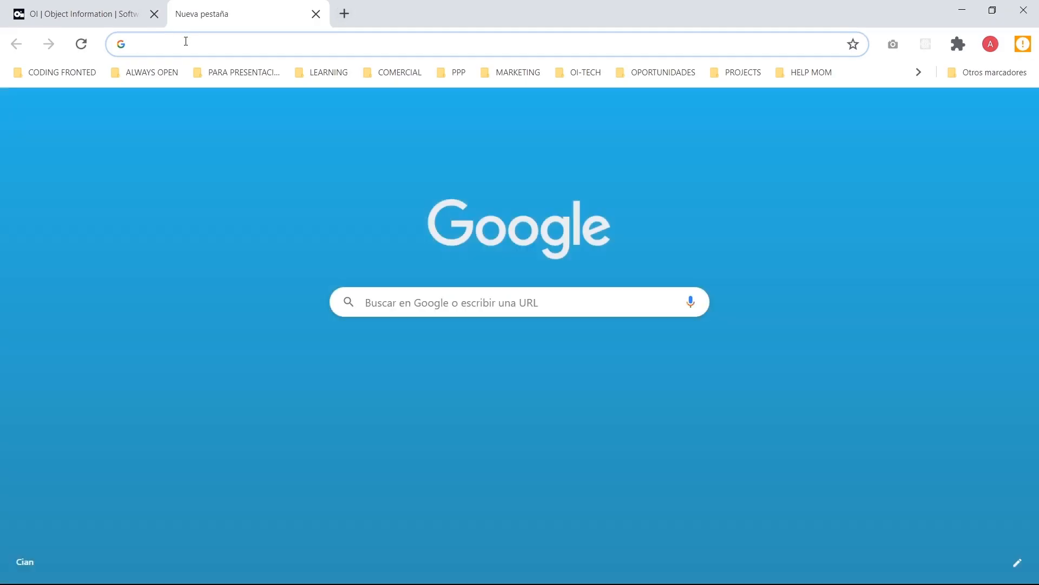
type("((ancho total)-0.85-2*grosor)/2-(ancho de escritorio - 0.85-2*grosor)/2")
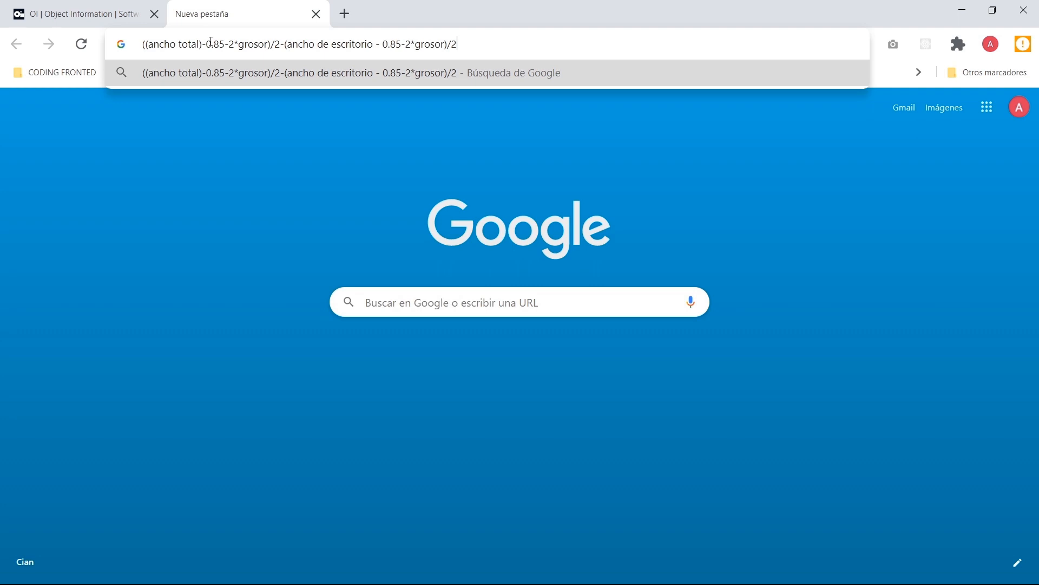
left_click(117, 9)
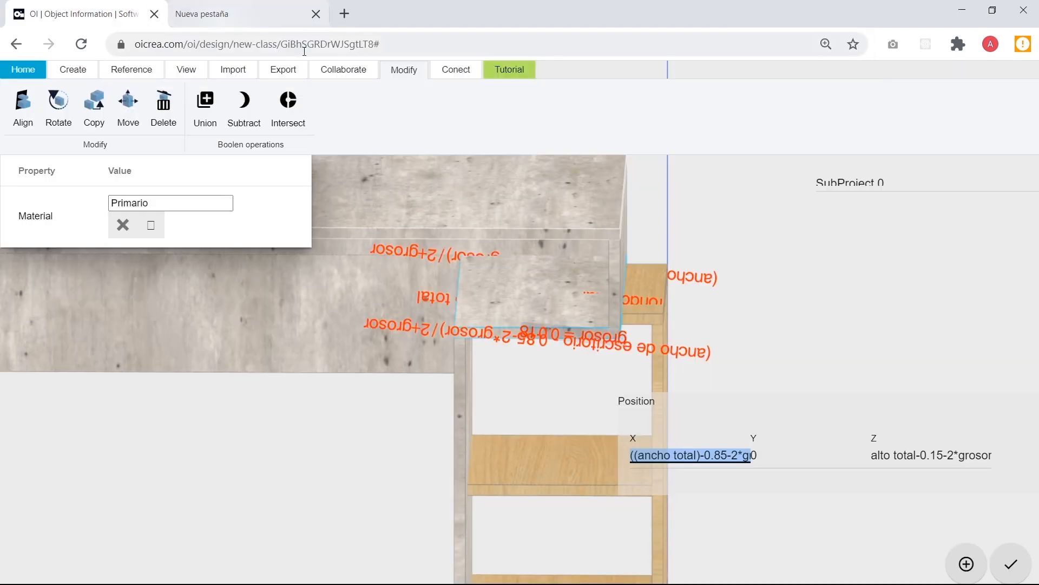
Set the copied horizontal piece's X position to the X formula of the matching piece above the shelf unit plus 0.85.
key("alt+Tab")
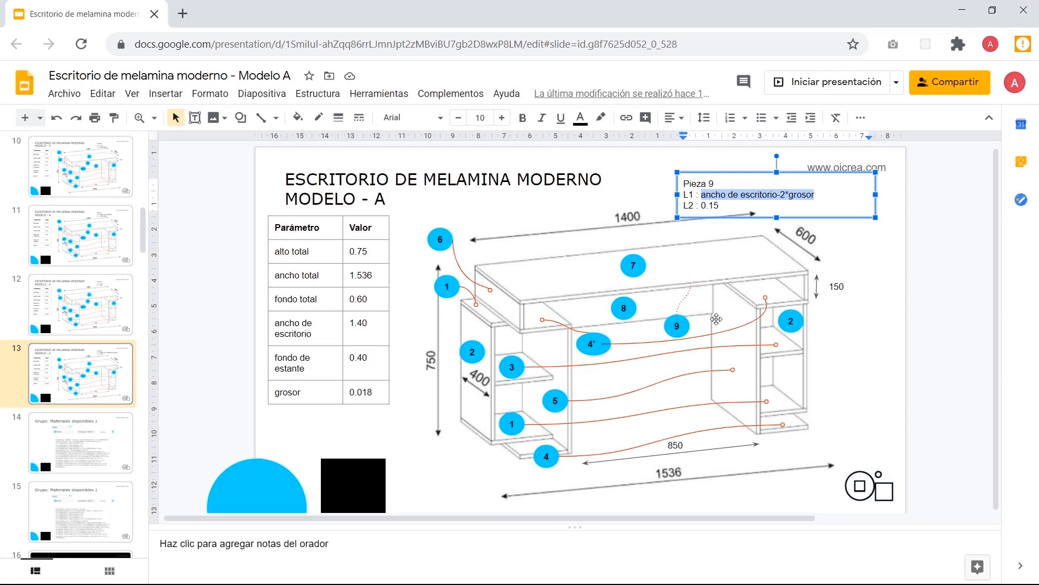
key("alt+Tab")
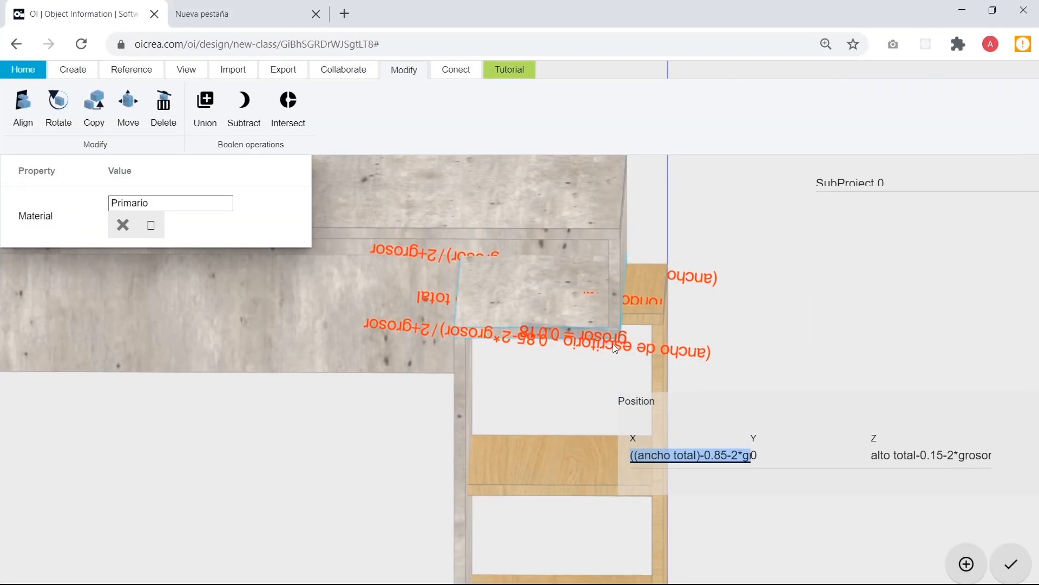
scroll(359, 444, "down", 2)
left_click(407, 411)
scroll(410, 415, "down", 3)
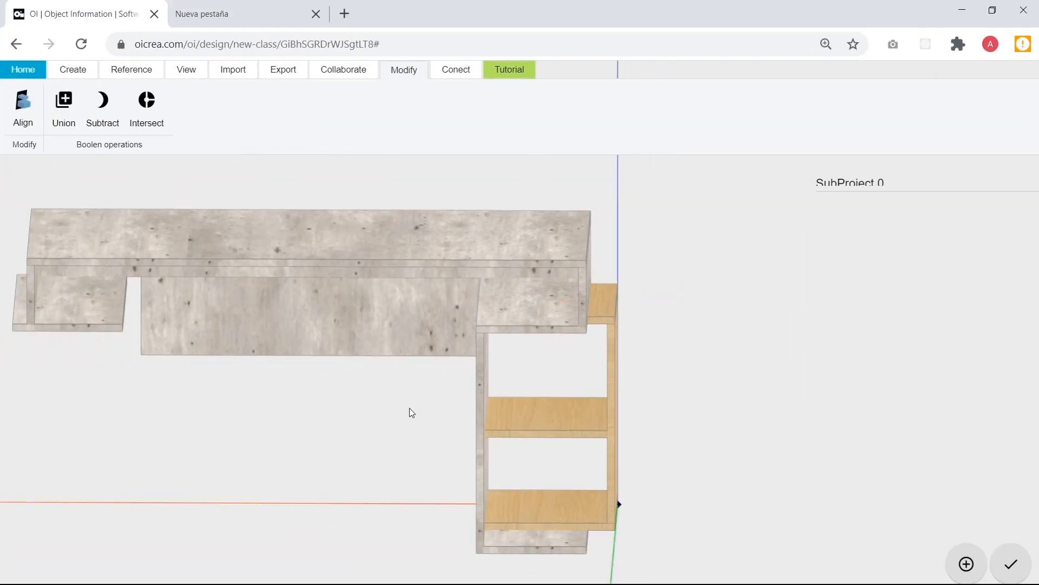
left_click(525, 320)
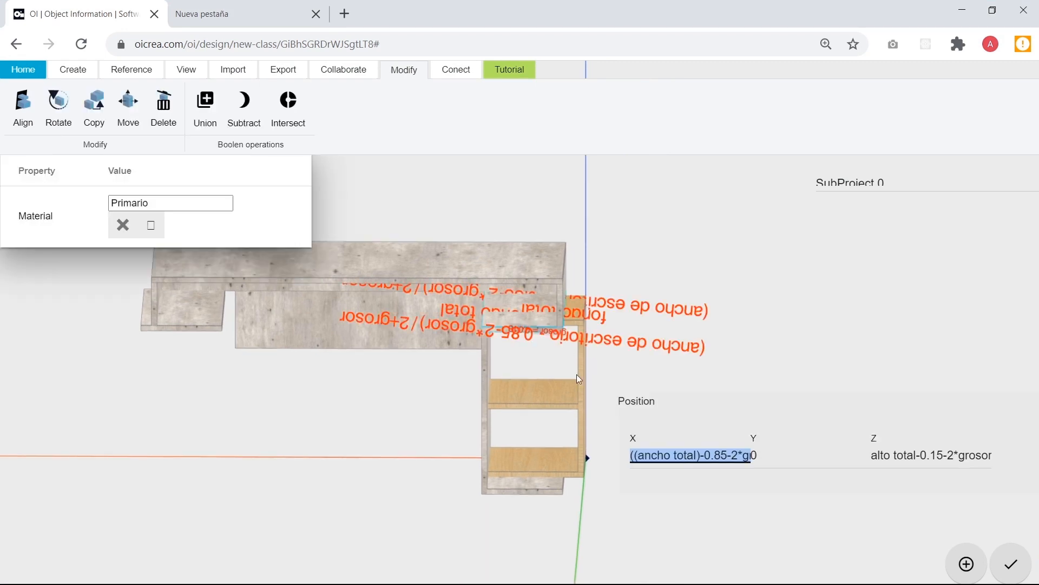
scroll(550, 328, "up", 1)
left_click_drag(545, 369, 572, 371)
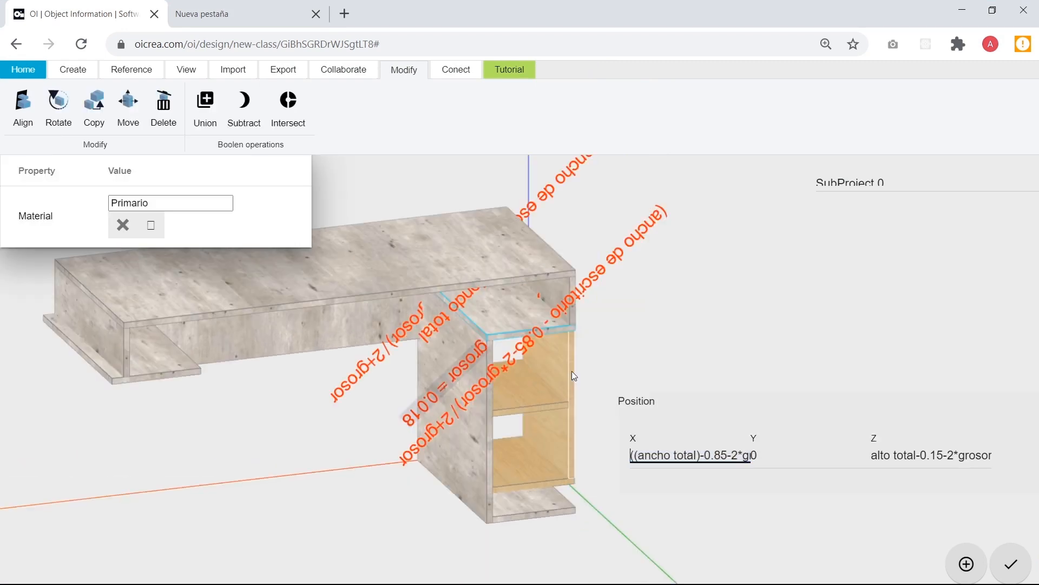
triple_click(684, 458)
left_click(155, 362)
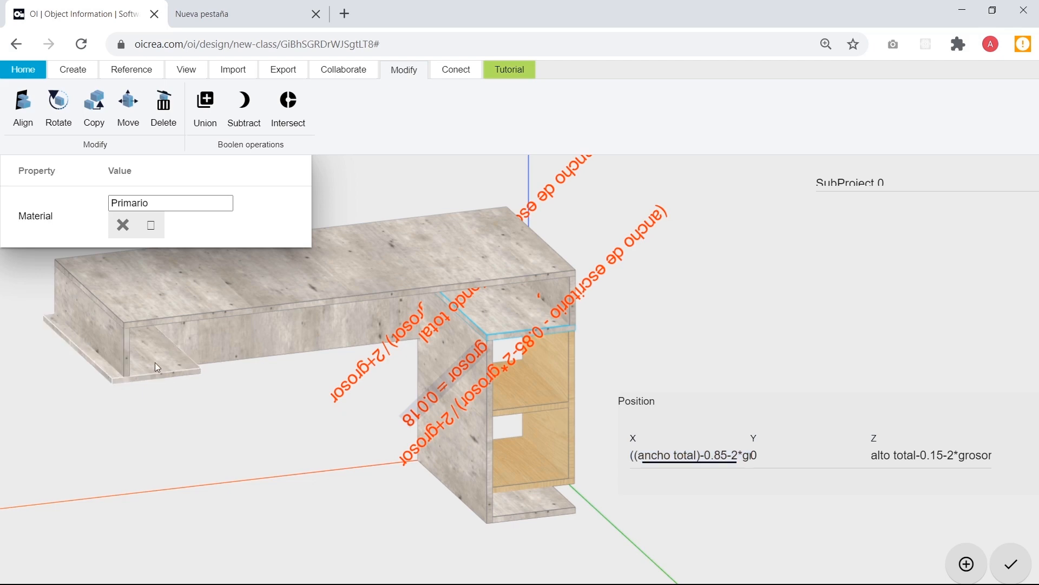
key("End")
type("+0.85")
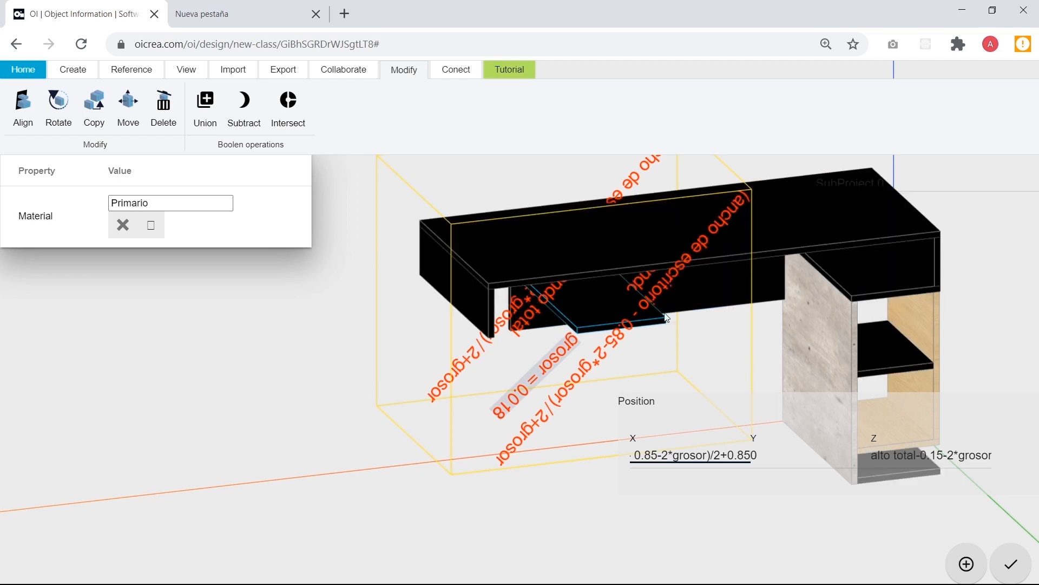
Append the copied horizontal piece's length formula, +(ancho de escritorio - 0.85-2*grosor)/2+grosor, to its X position.
left_click(658, 288)
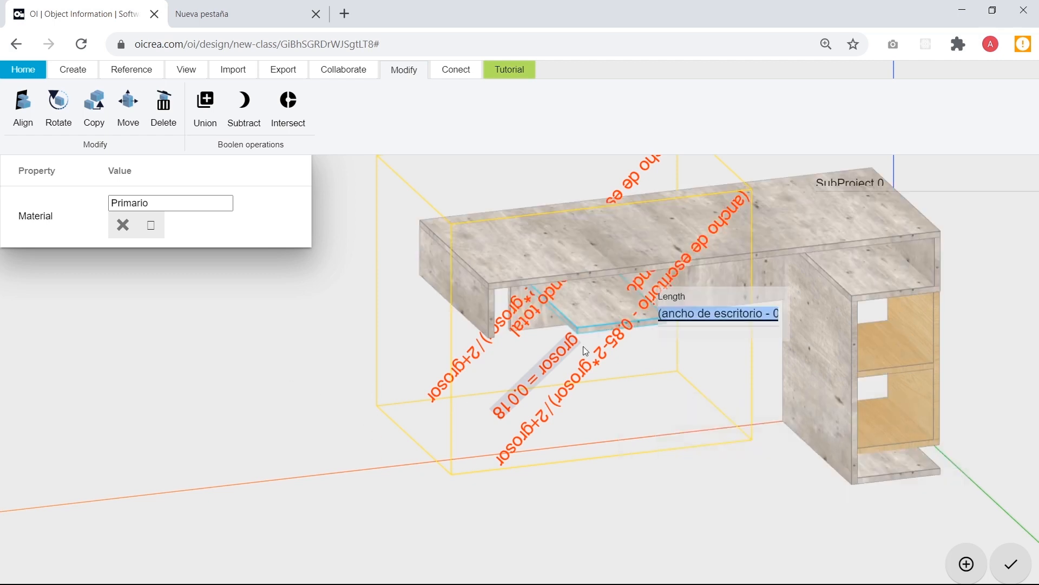
left_click(338, 417)
left_click(634, 304)
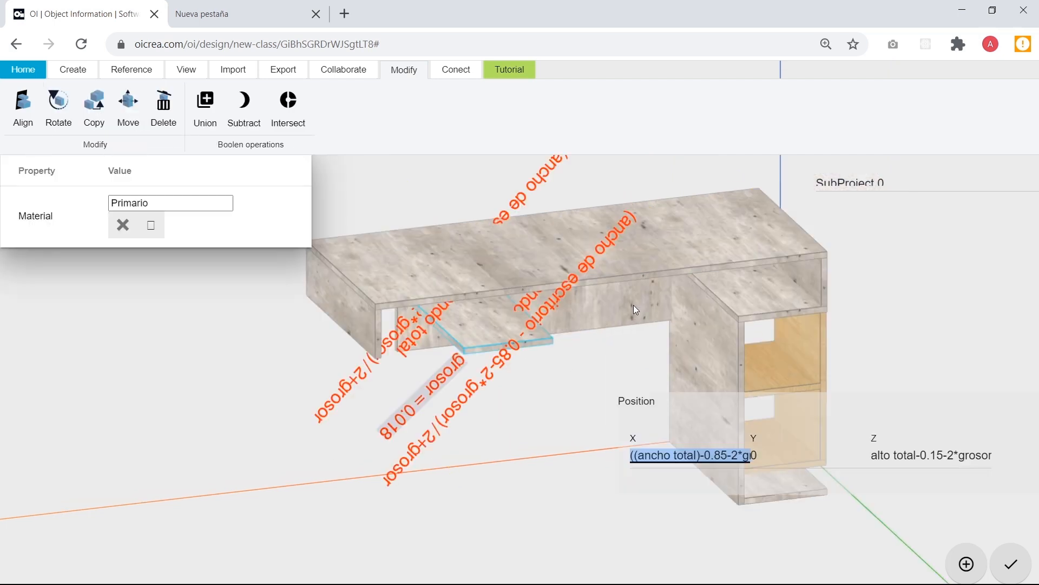
key("End")
type("+grosor")
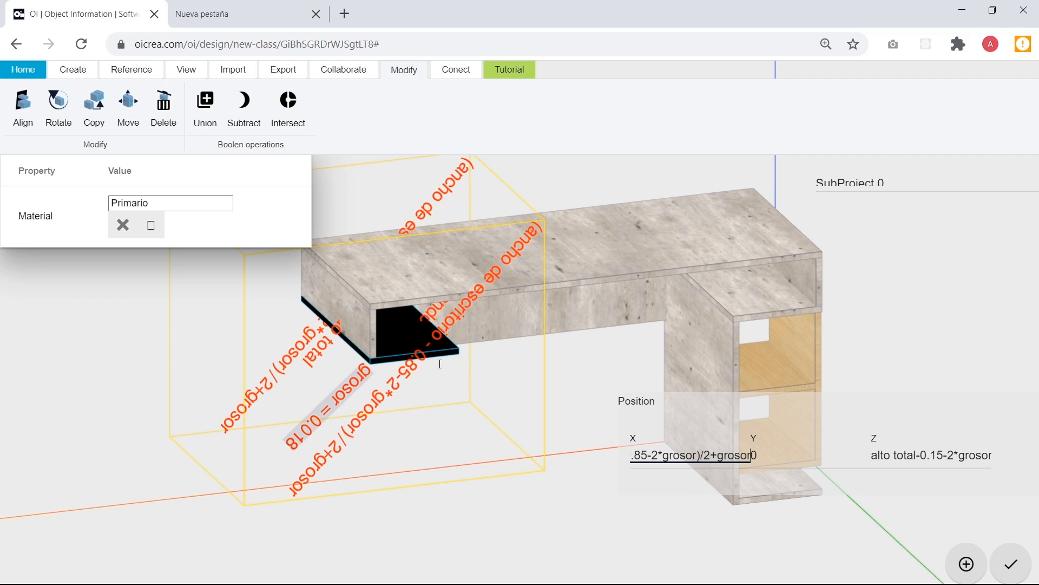
key("Return")
left_click(427, 352)
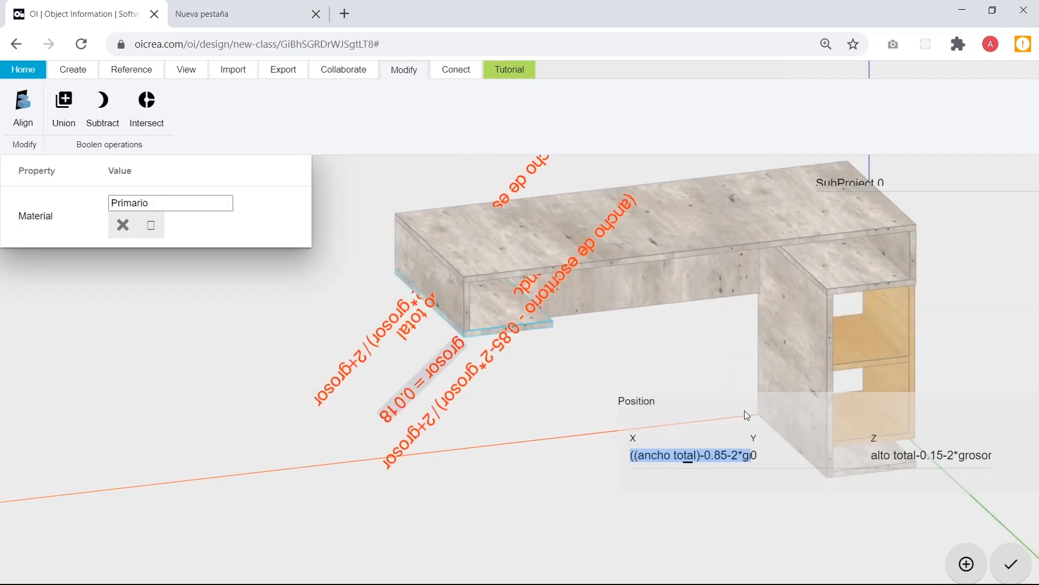
Copy the vertical panel beside the shelf unit from its top front corner to the inner front corner of the opposite horizontal piece.
left_click(693, 338)
left_click_drag(699, 338, 720, 355)
scroll(742, 306, "up", 2)
left_click(824, 370)
left_click_drag(824, 370, 659, 354)
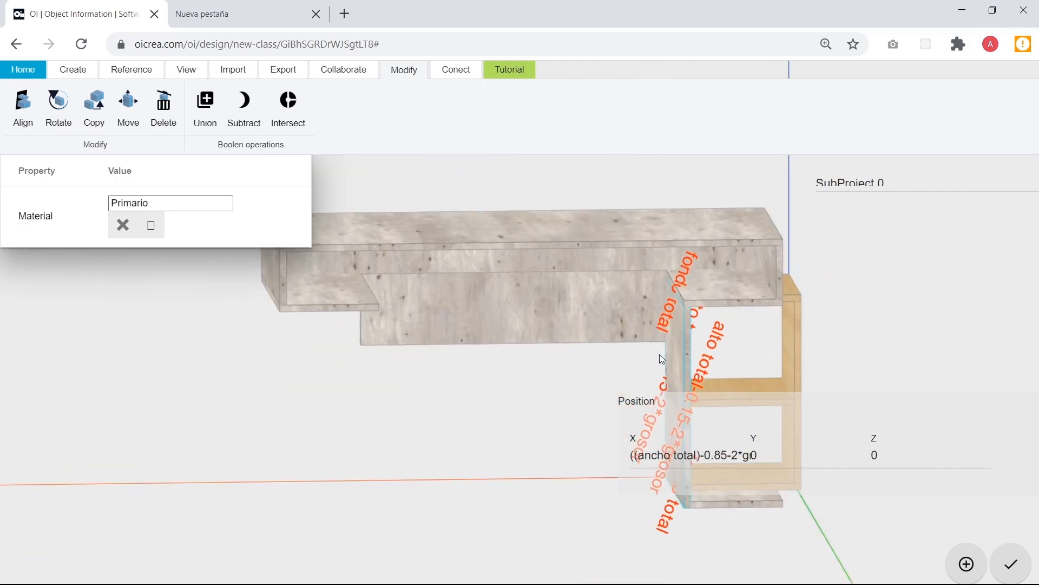
left_click(686, 308)
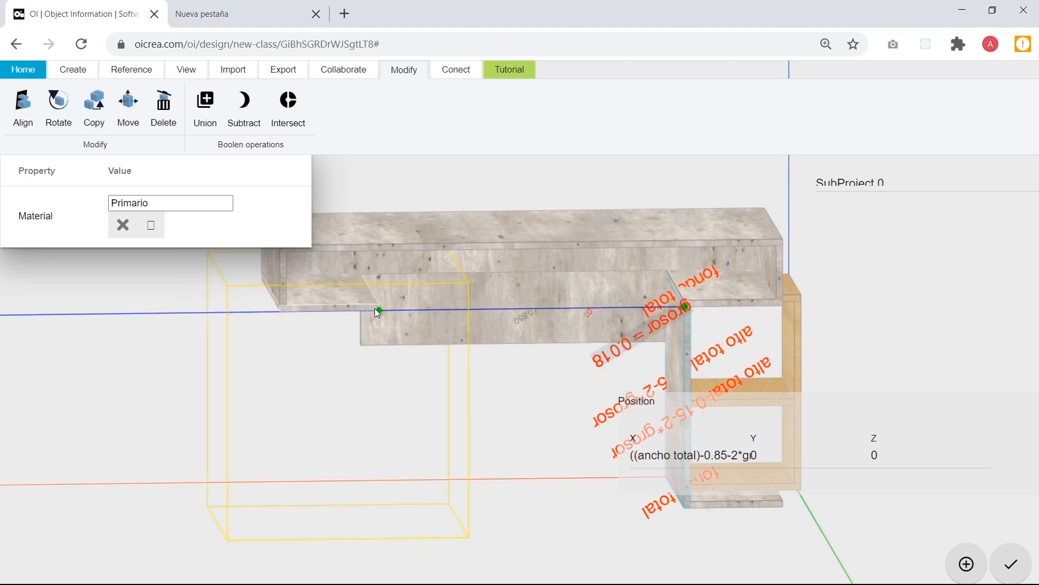
left_click(377, 310)
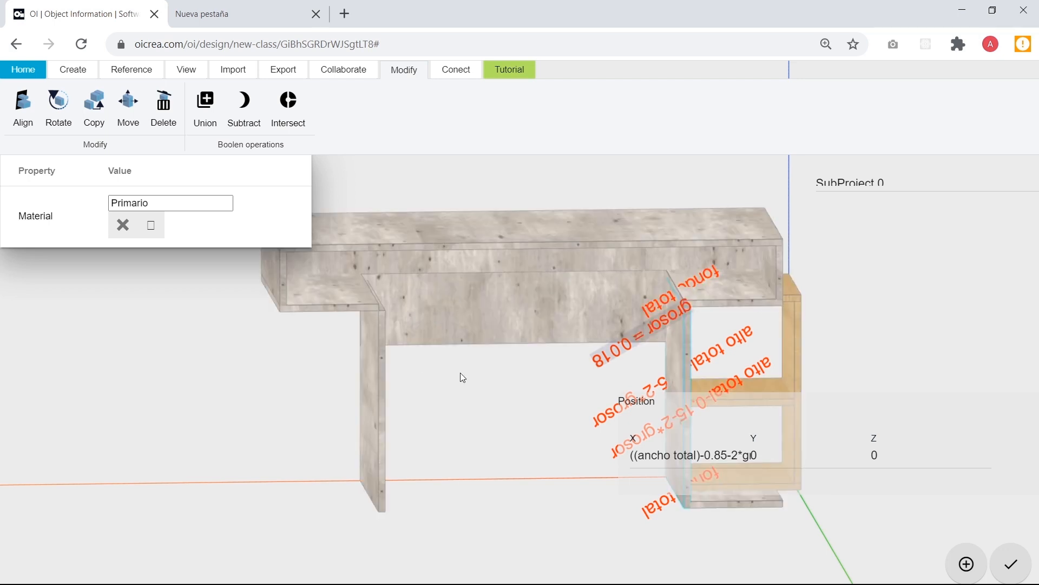
left_click(475, 395)
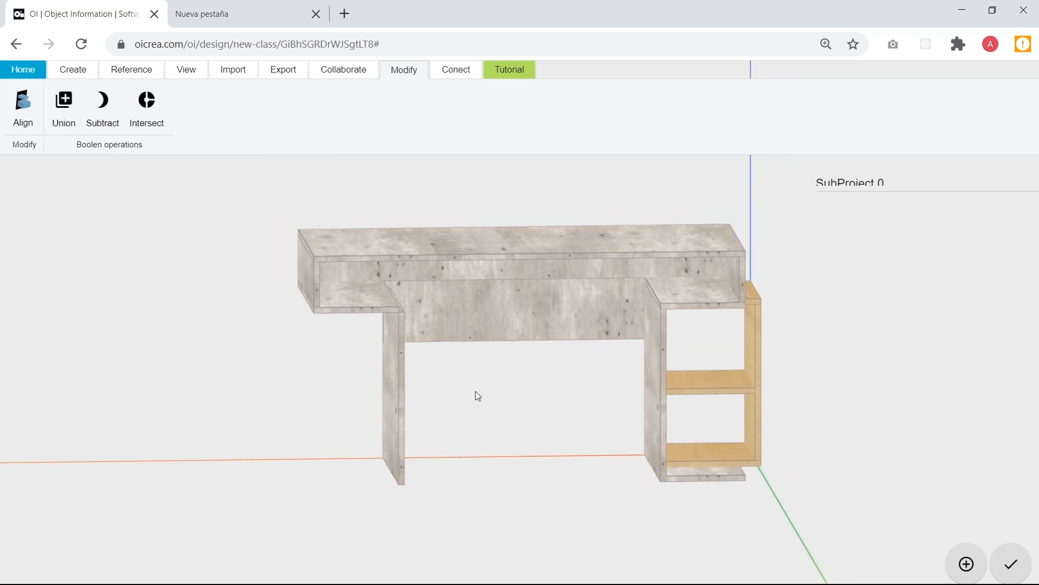
Set the copied vertical panel's X position to the original panel's formula plus 0.85, ((ancho total)-0.85-2*grosor)/2+0.85.
left_click_drag(445, 413, 577, 403)
left_click(650, 346)
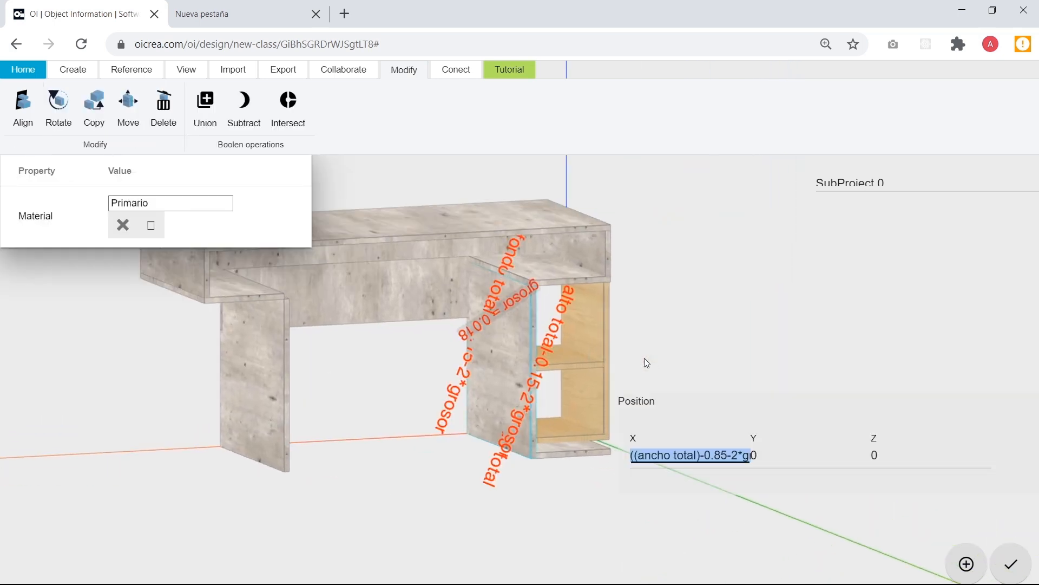
left_click(273, 354)
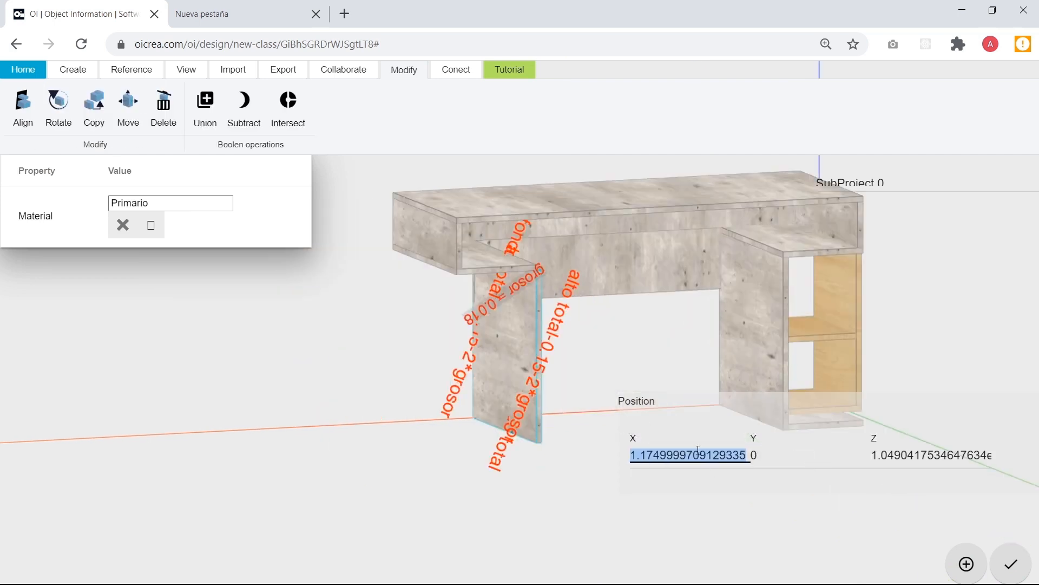
key("ctrl+v")
type("+")
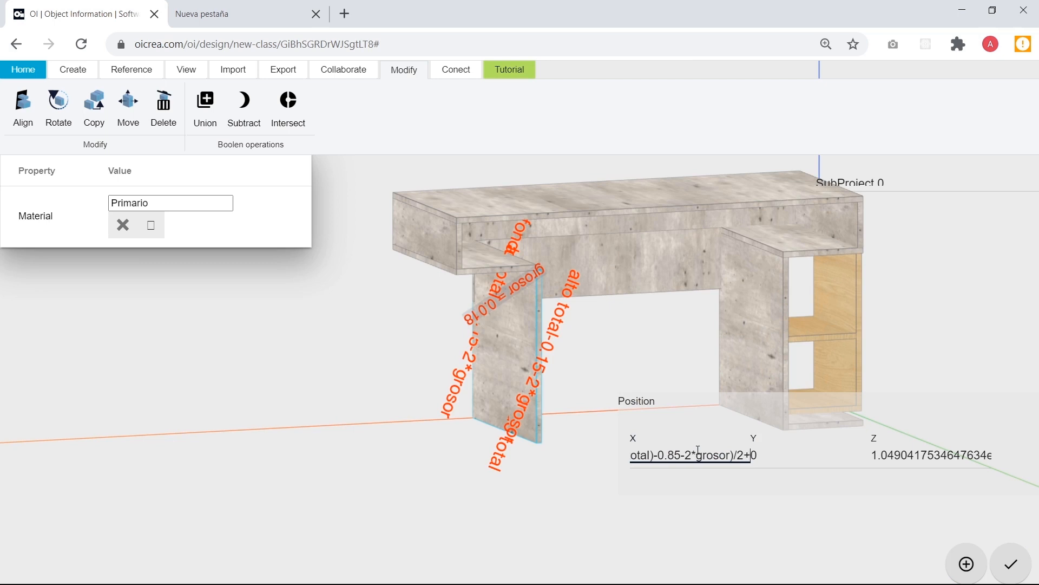
type("0.85")
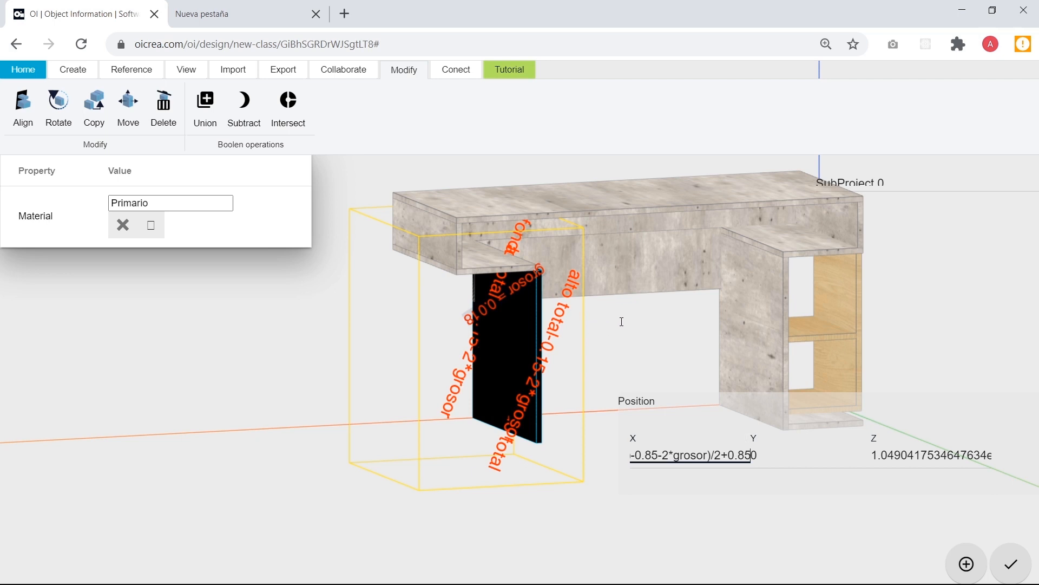
Add +grosor to the end of the copied vertical panel's X position formula.
scroll(607, 327, "up", 5)
left_click(567, 298)
scroll(651, 341, "up", 3)
scroll(563, 341, "up", 3)
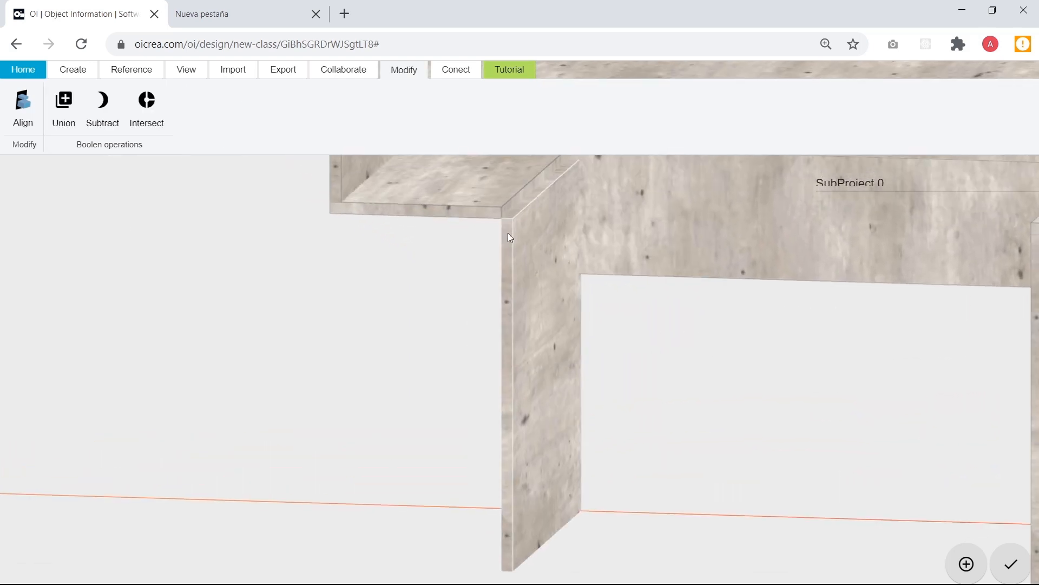
scroll(509, 227, "down", 2)
left_click(530, 248)
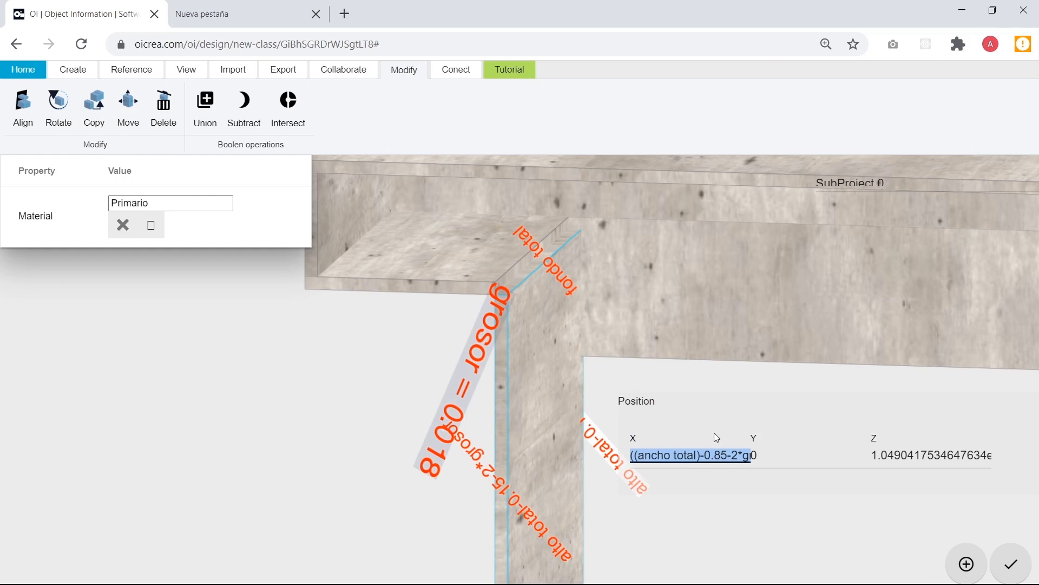
key("End")
type("+grosor")
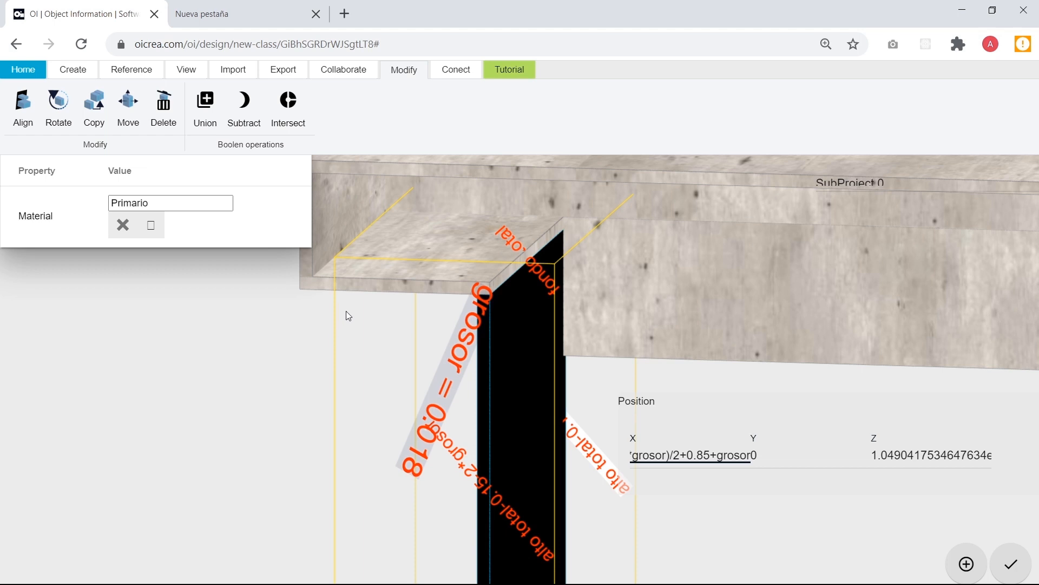
Set the copied vertical panel's Z position to 0.
left_click(470, 298)
scroll(469, 297, "down", 5)
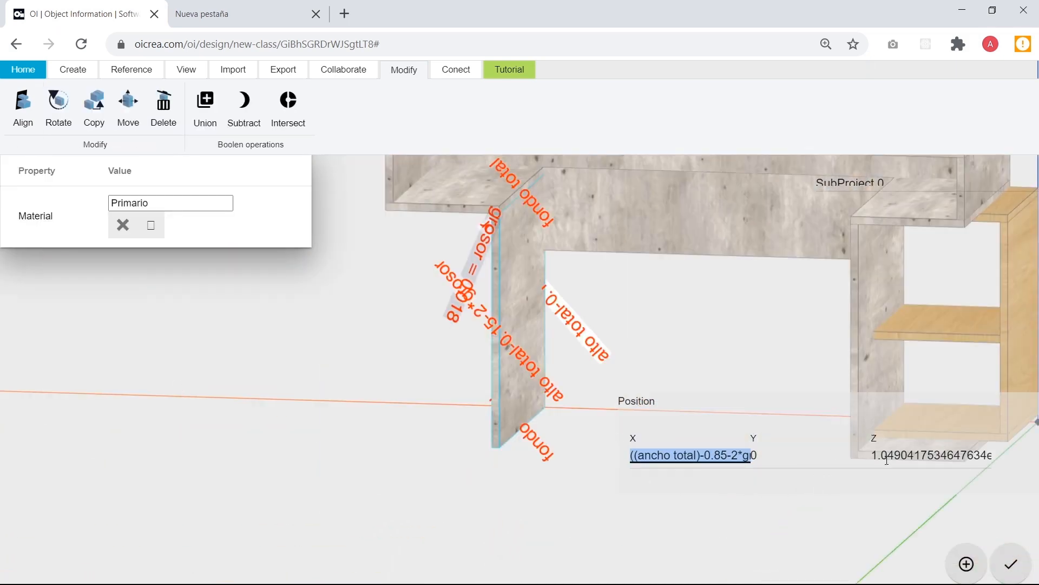
left_click(886, 459)
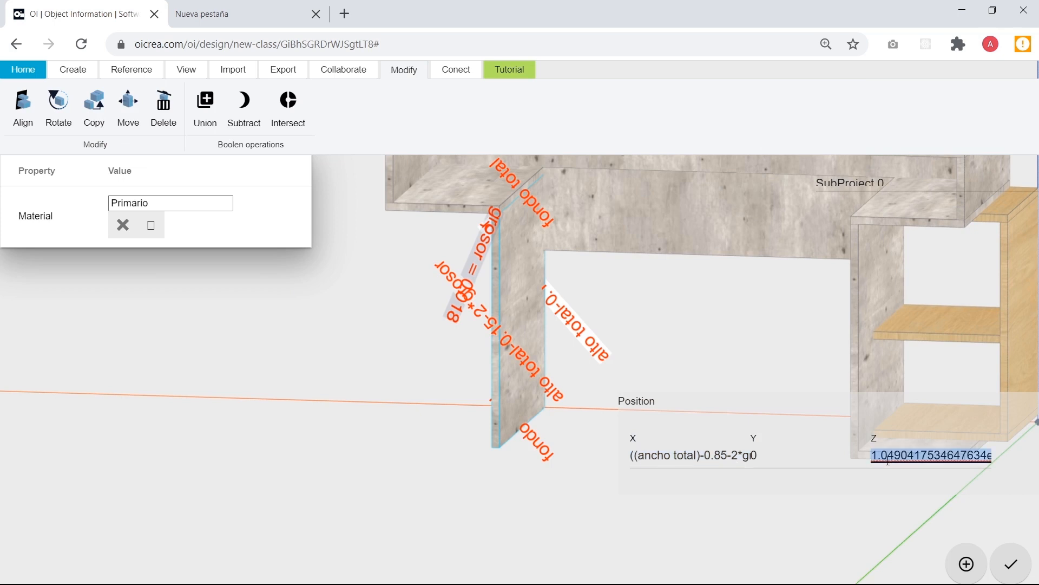
type("0-8")
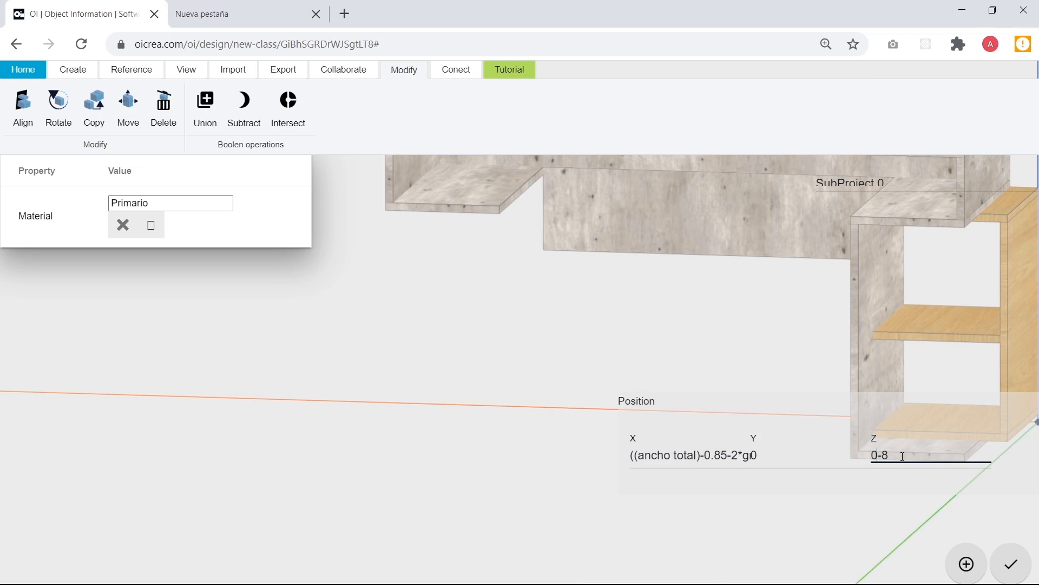
key("BackSpace")
key("BackSpace")
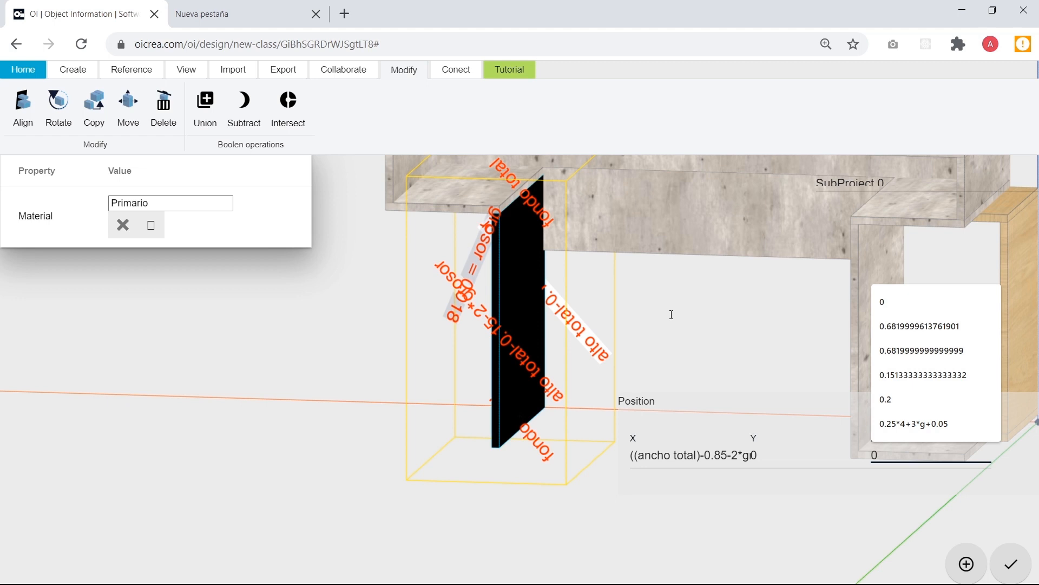
key("Escape")
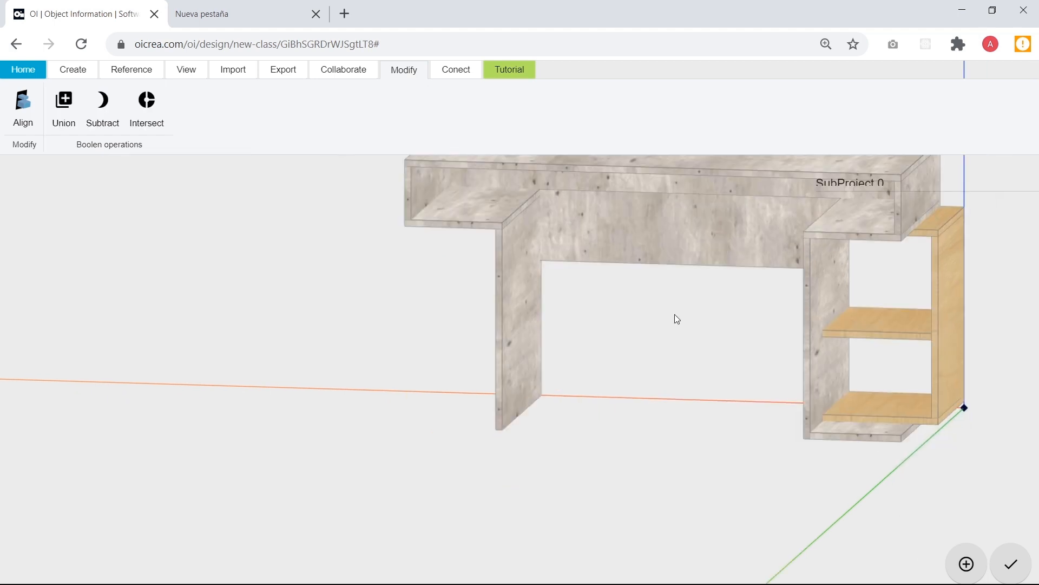
Copy the base piece under the shelf unit from its outer front corner to the bottom front corner of the copied vertical panel.
left_click_drag(725, 421, 779, 445)
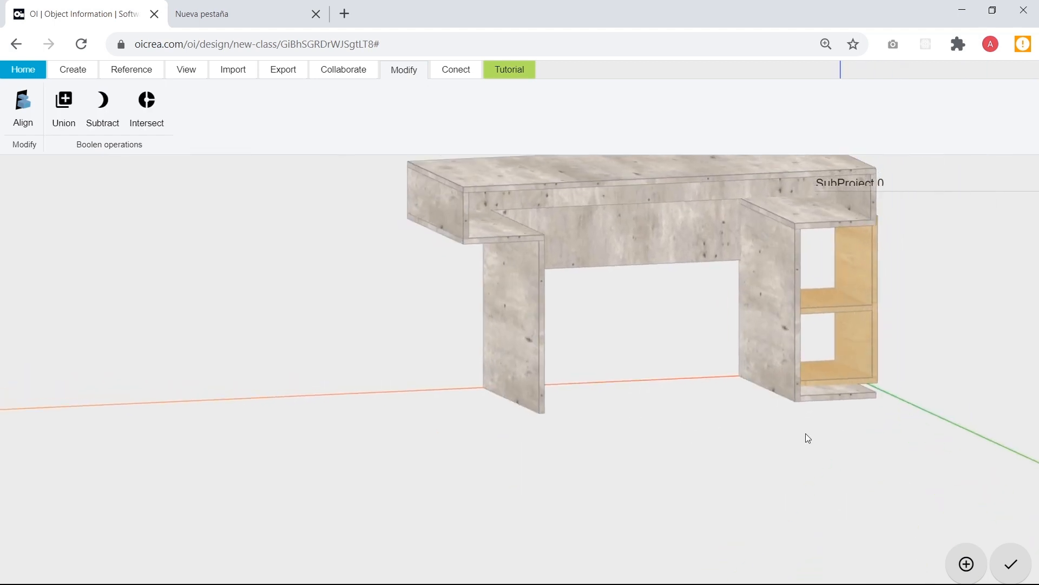
scroll(819, 401, "up", 2)
left_click_drag(819, 401, 924, 443)
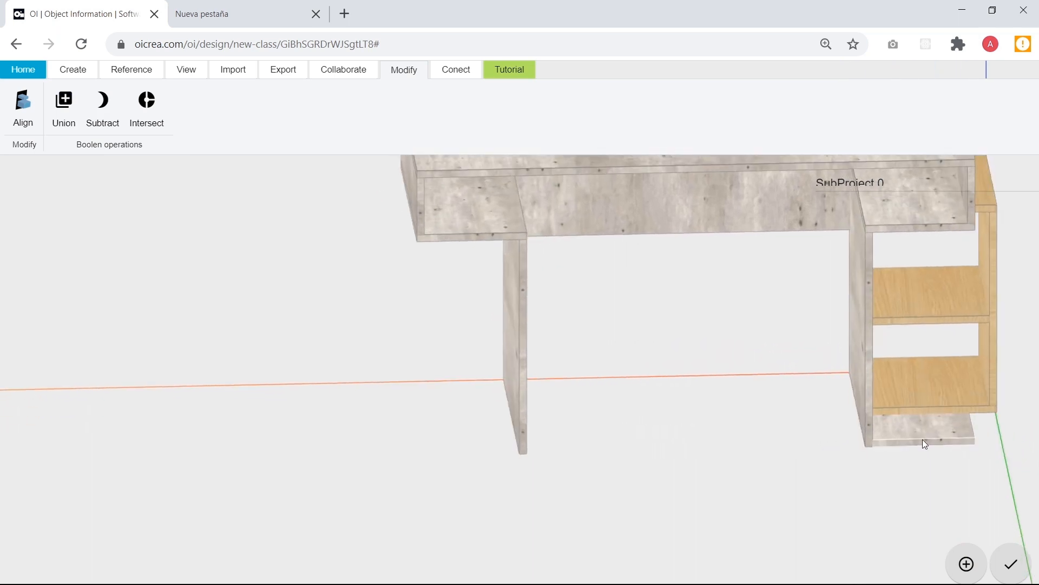
left_click(923, 440)
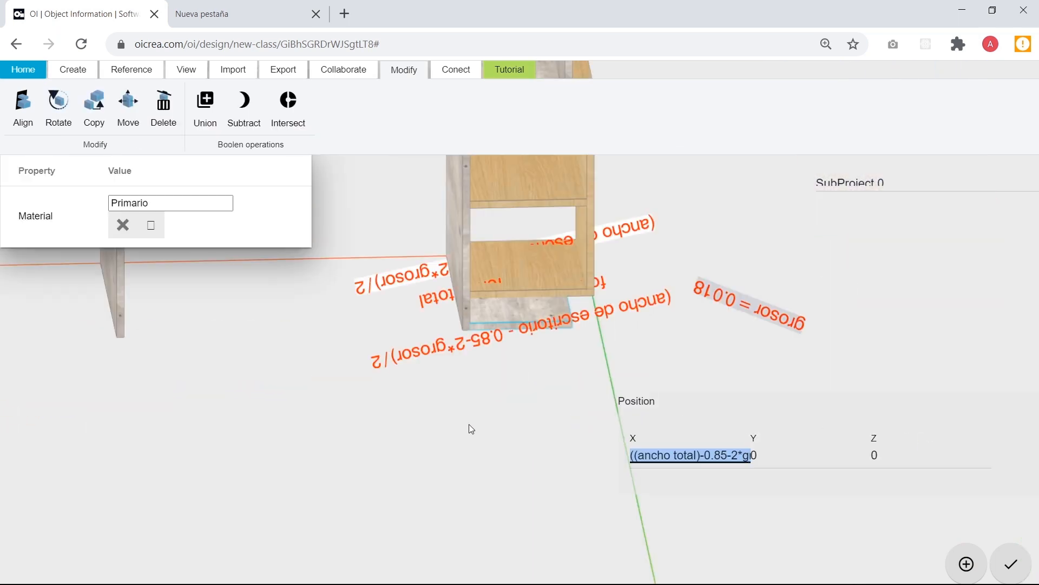
left_click_drag(478, 420, 466, 449)
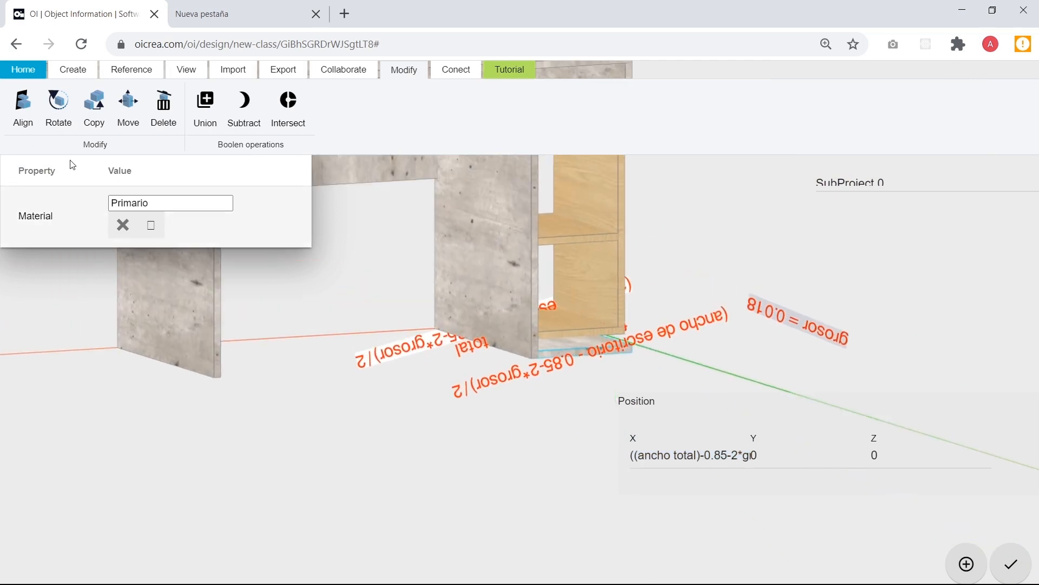
left_click(101, 124)
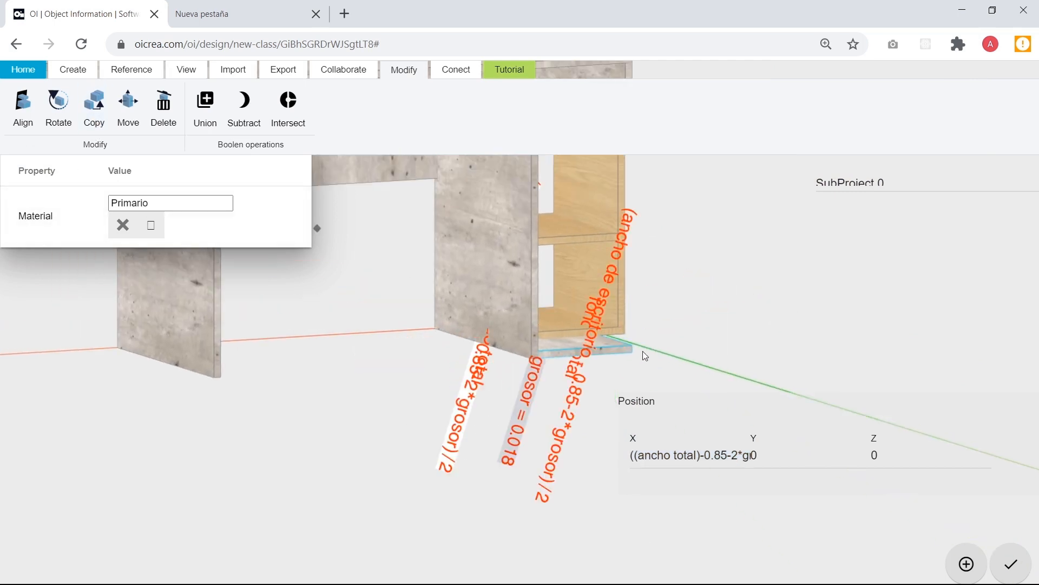
left_click(629, 353)
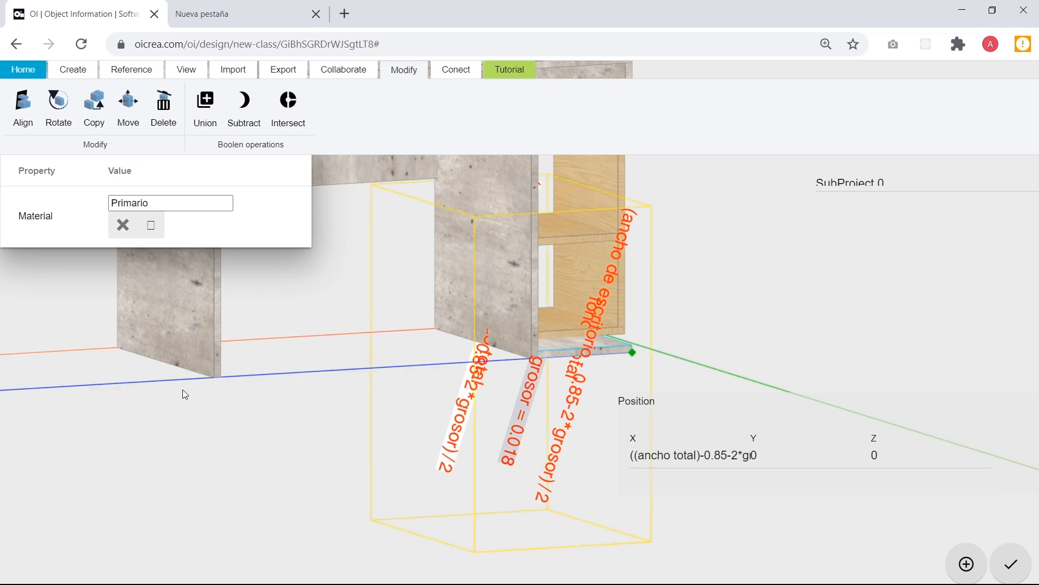
left_click(213, 372)
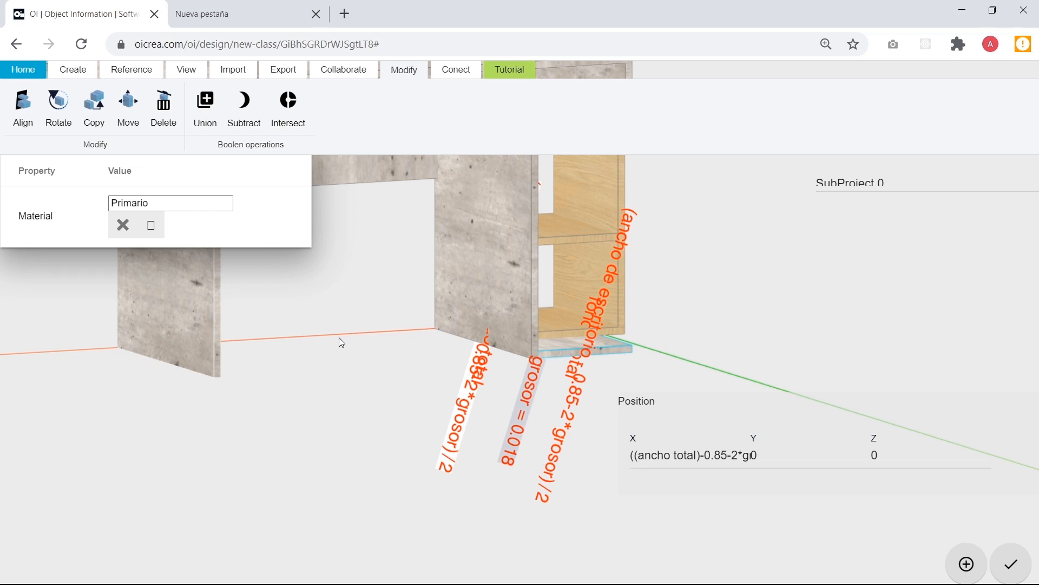
left_click_drag(348, 371, 355, 381)
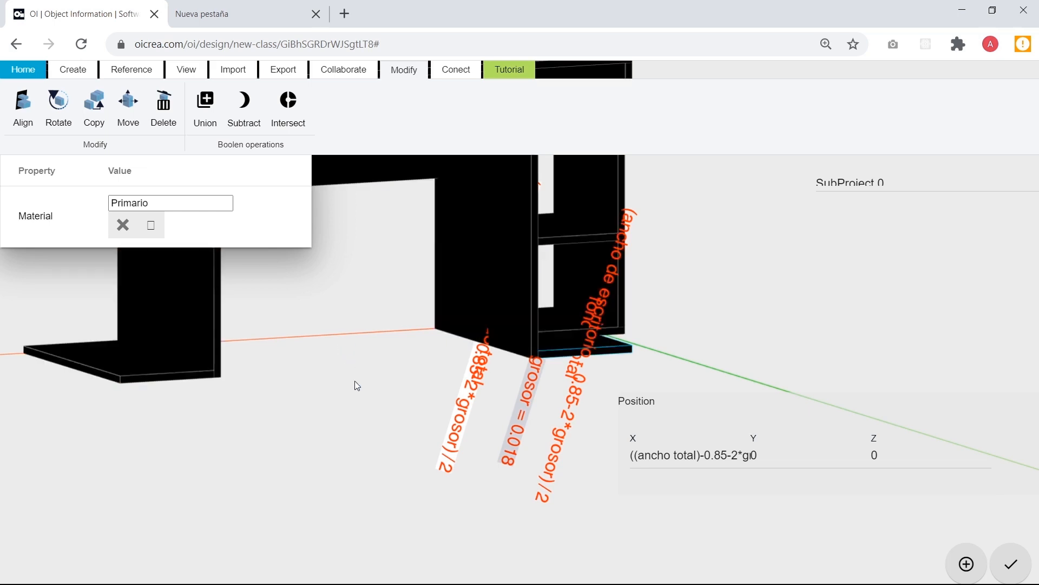
Set the copied base piece's X position to the original base's formula plus 0.85+grosor, ((ancho total)-0.85-2*grosor)/2+0.85+grosor.
scroll(356, 381, "down", 2)
left_click(355, 382)
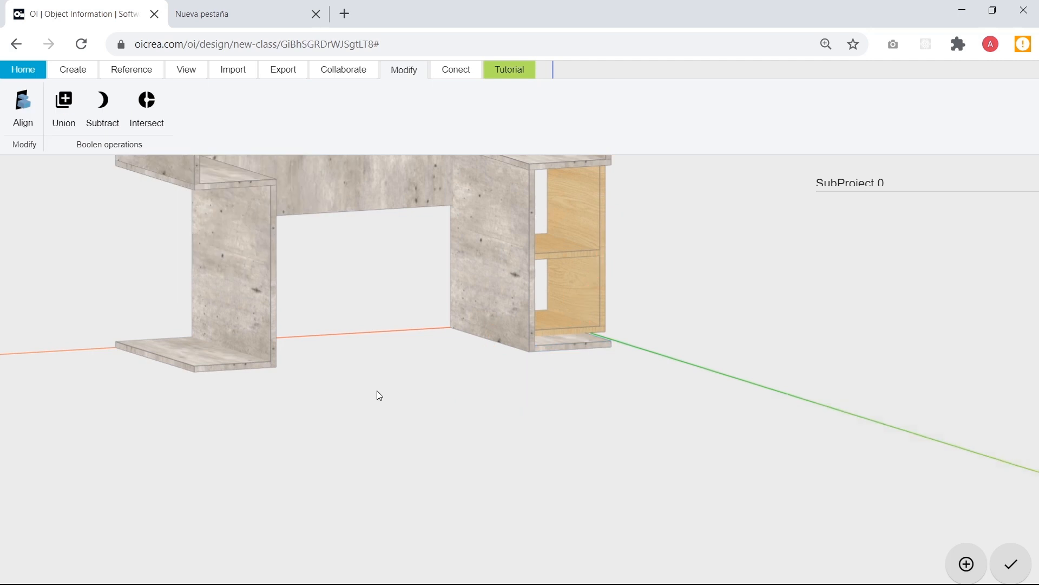
scroll(378, 388, "down", 5)
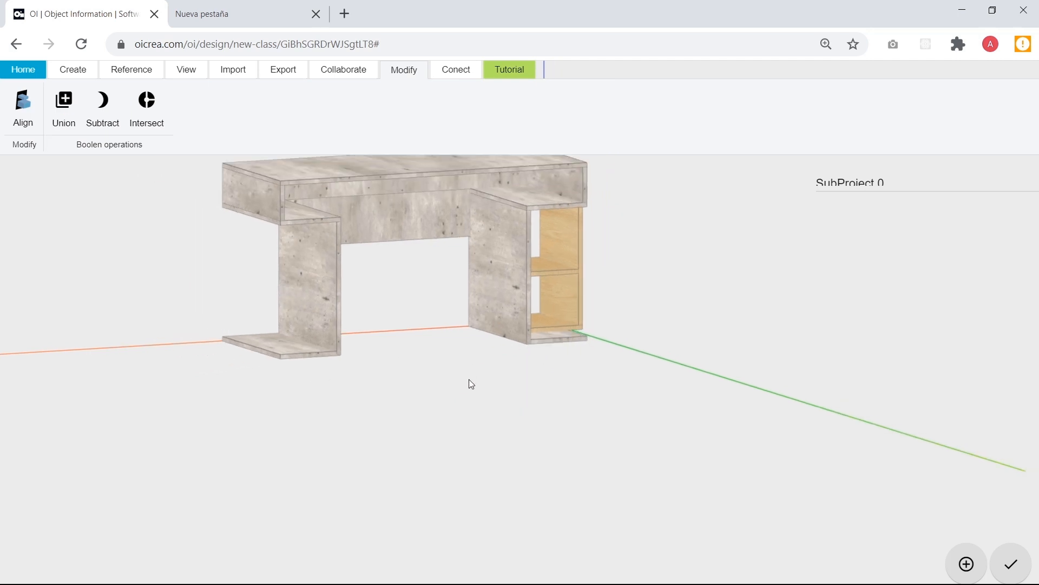
left_click_drag(432, 394, 532, 377)
scroll(531, 379, "up", 3)
left_click(560, 337)
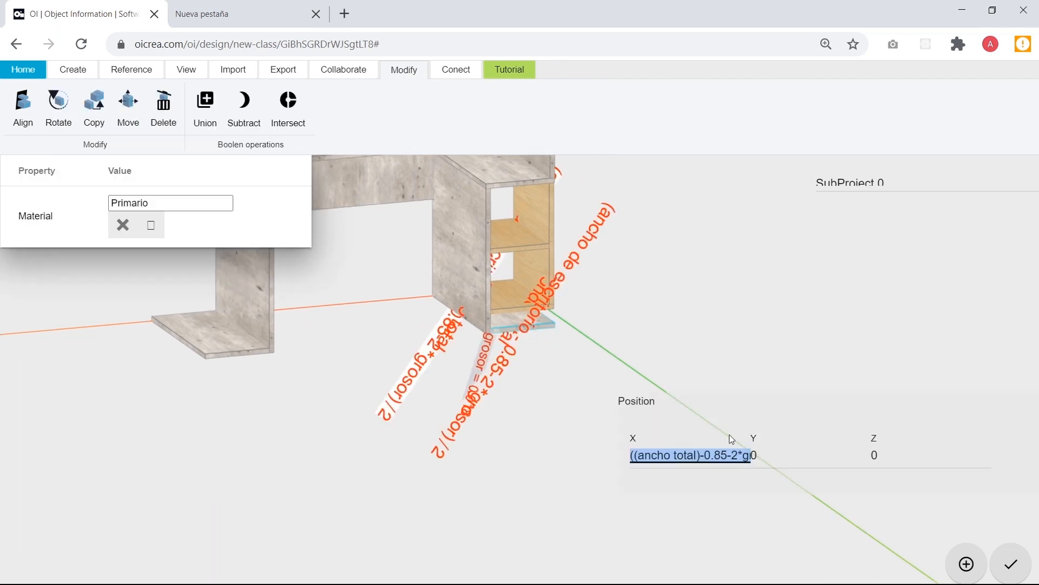
left_click(227, 341)
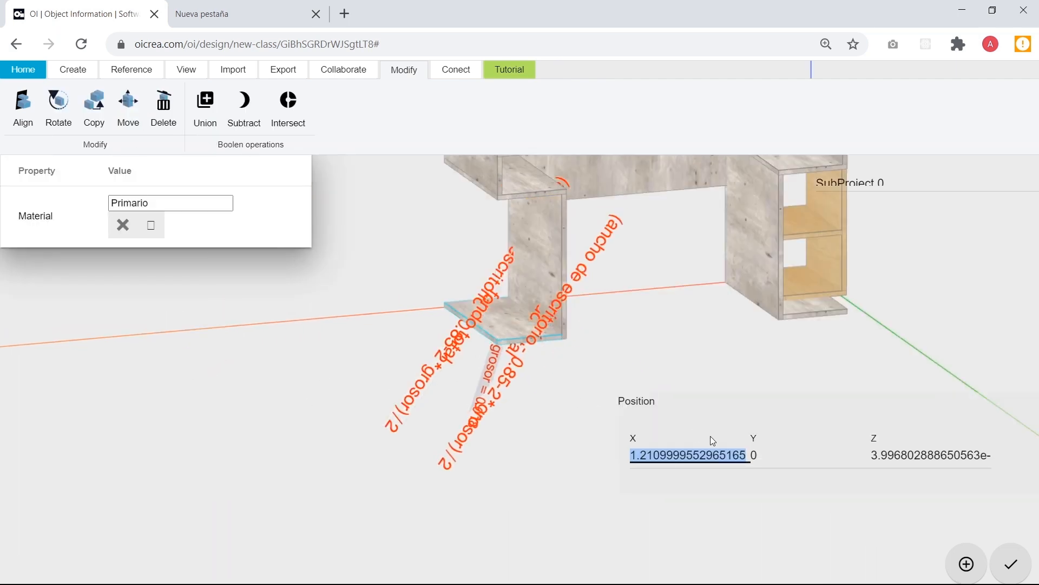
key("ctrl+v")
type("+0.85+grosor")
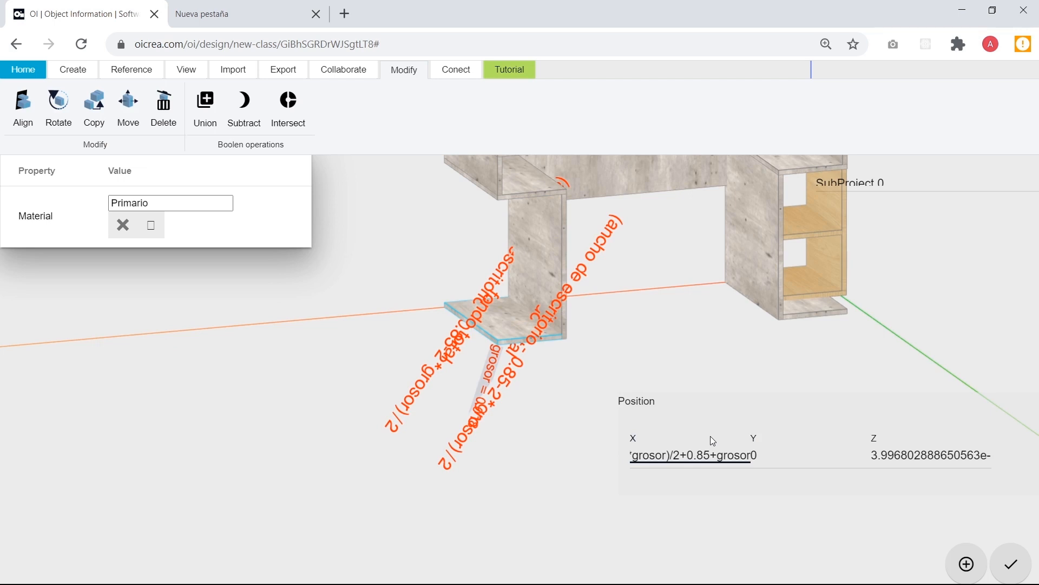
key("Return")
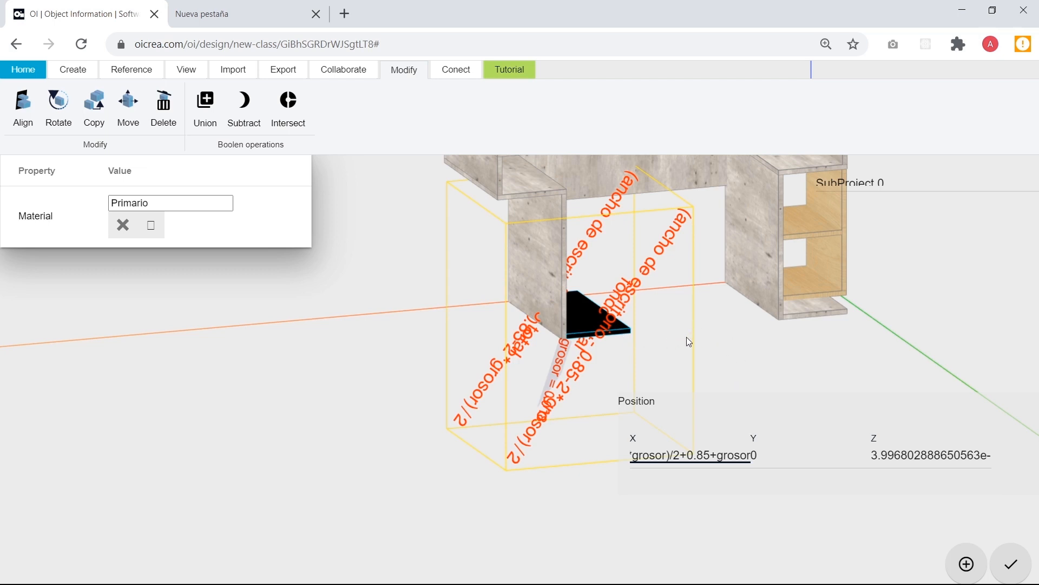
Add the base piece's width formula, +(ancho de escritorio - 0.85-2*grosor)/2, to the end of the copied base's X position formula.
left_click(755, 347)
scroll(596, 314, "up", 5)
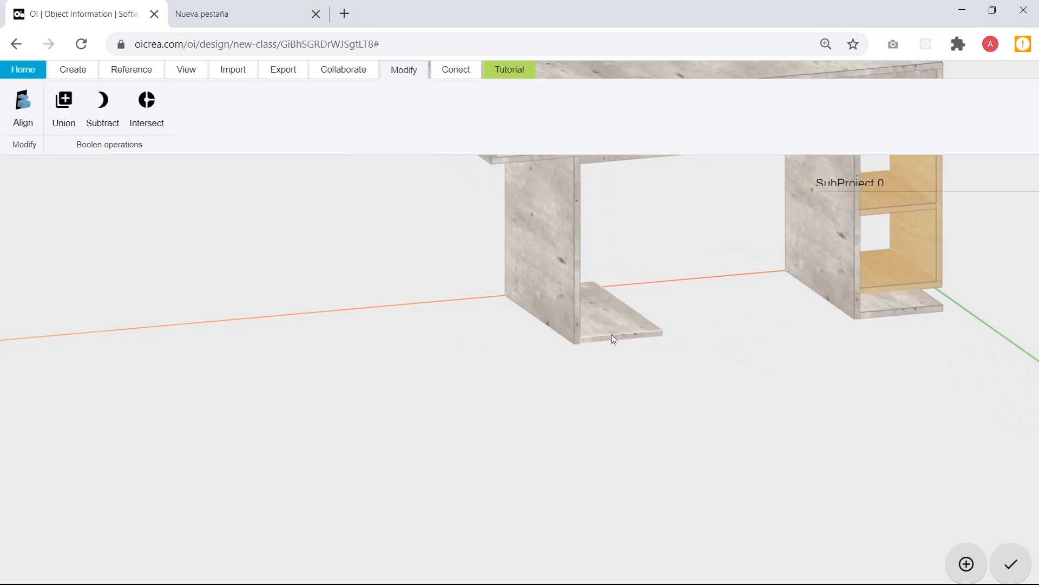
left_click(603, 335)
left_click(556, 314)
left_click(682, 301)
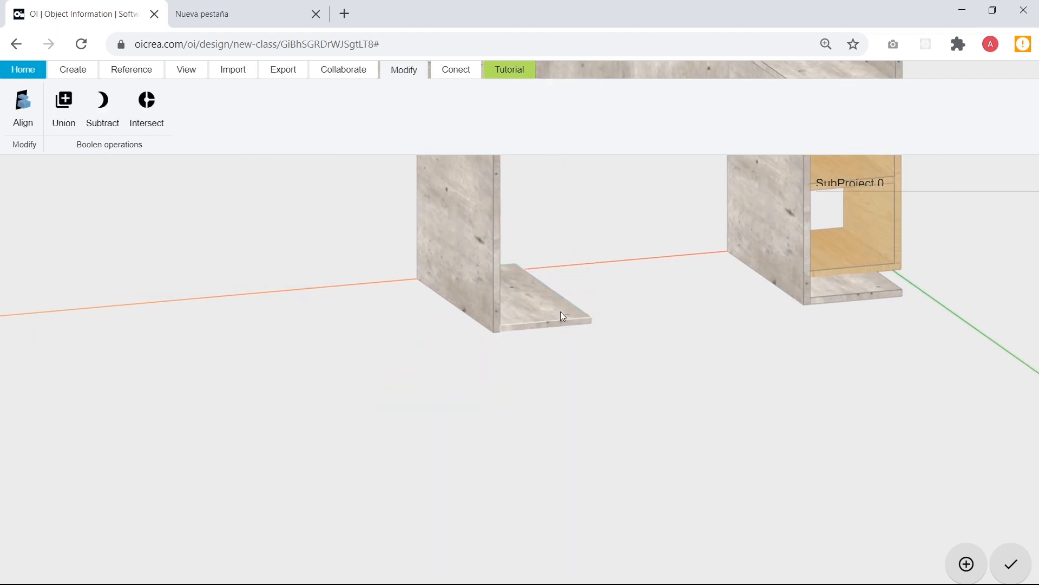
left_click(560, 311)
key("Right")
type("+")
key("ctrl+v")
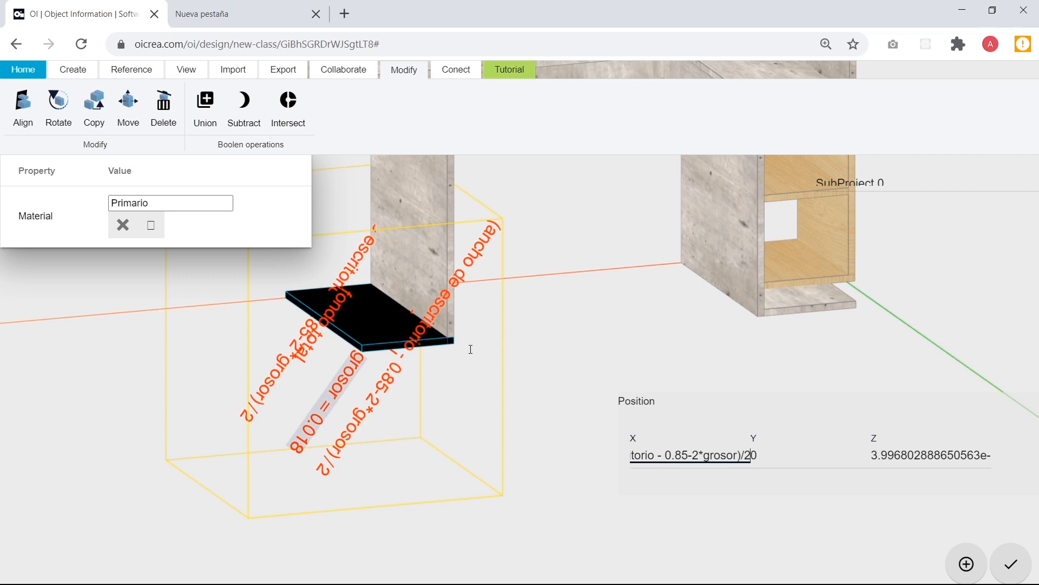
Add +grosor to the end of the copied base piece's X position formula.
left_click(582, 346)
scroll(411, 346, "up", 5)
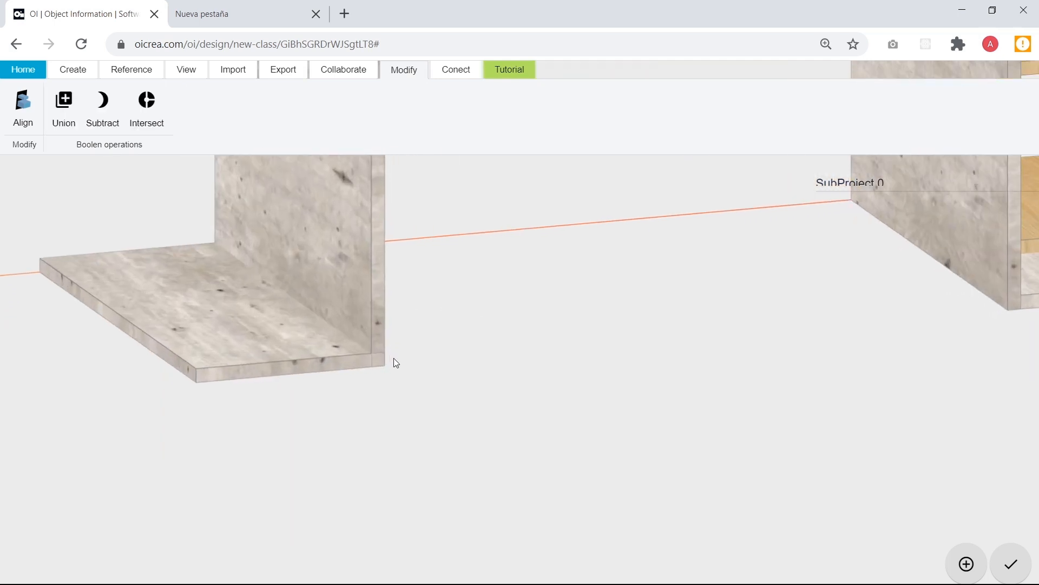
left_click(293, 373)
key("End")
type("+groso")
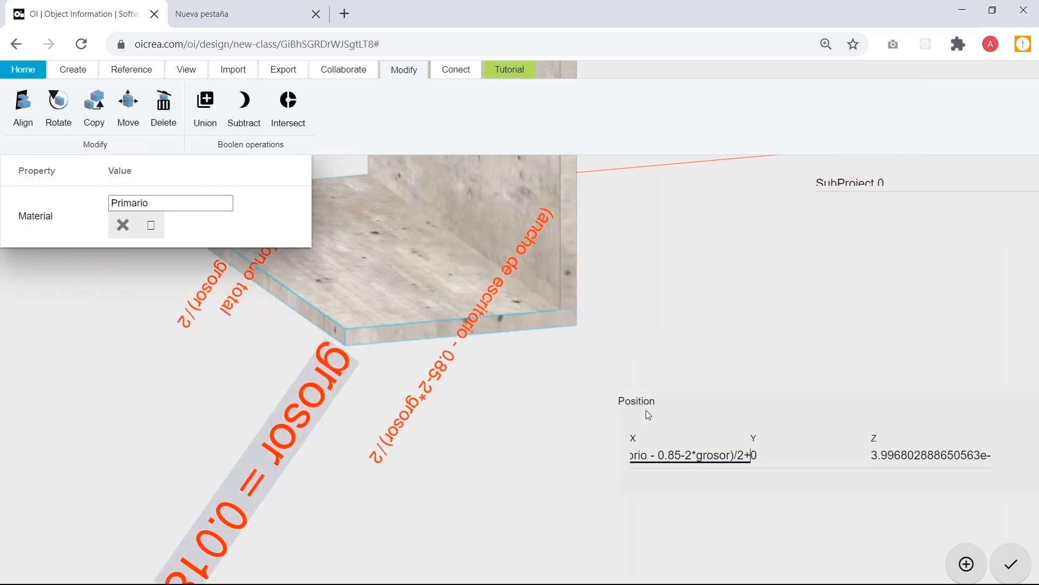
type("r")
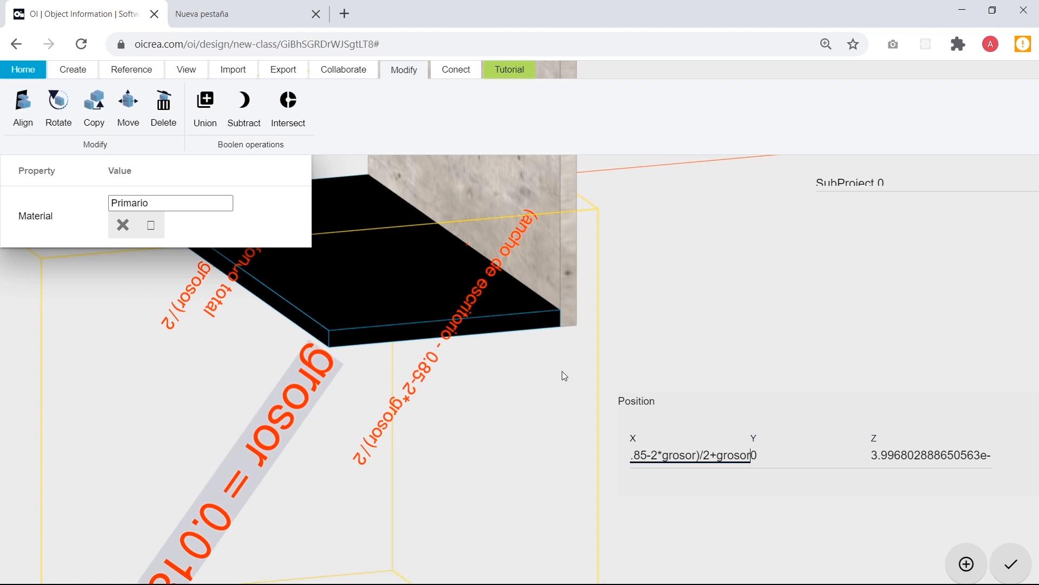
left_click(603, 337)
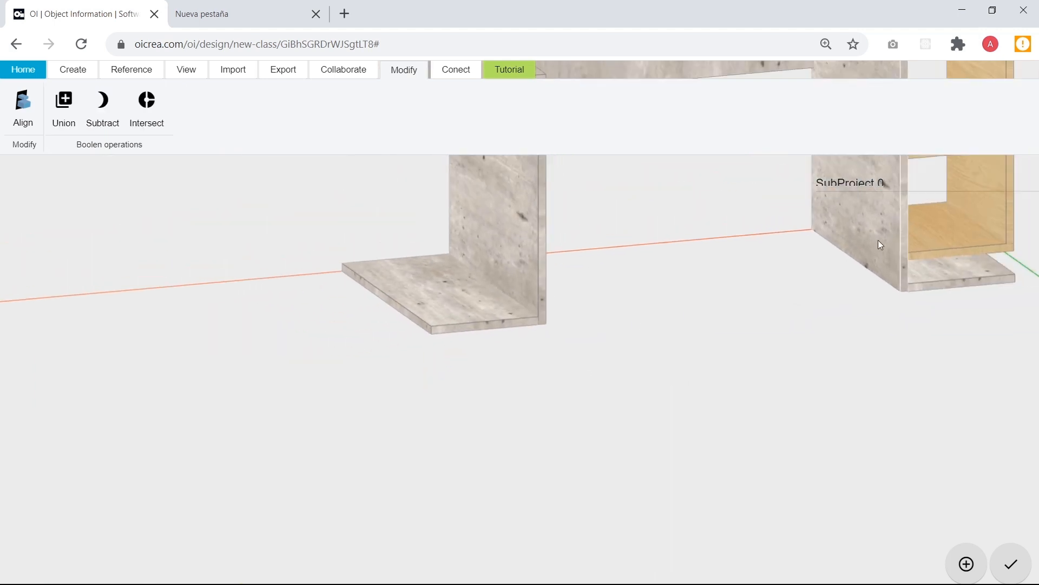
scroll(609, 277, "down", 5)
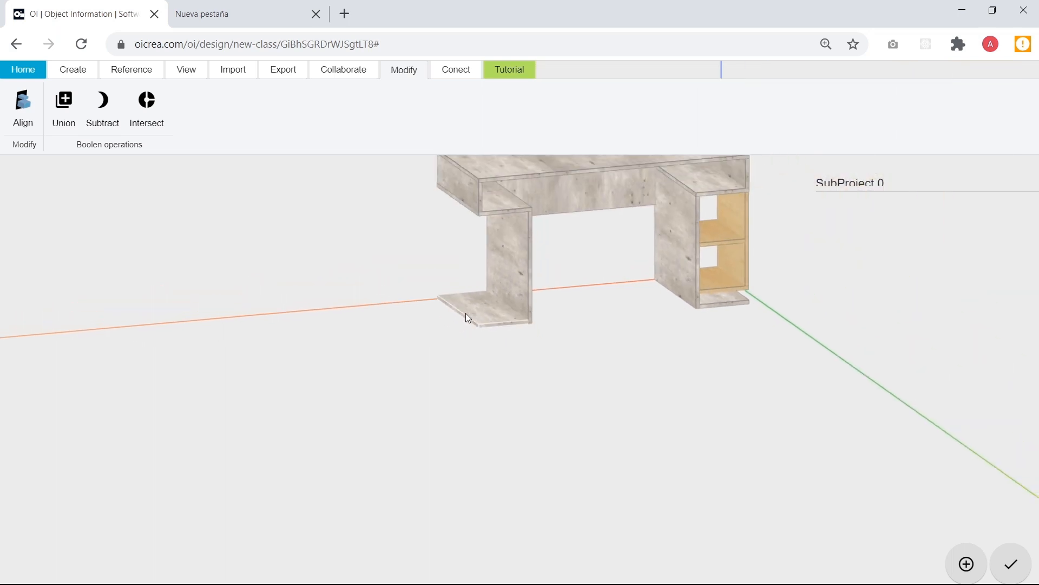
Examine the desk from several sides, including the wooden shelf unit and the opposite leg.
left_click_drag(583, 349, 486, 388)
scroll(705, 292, "up", 3)
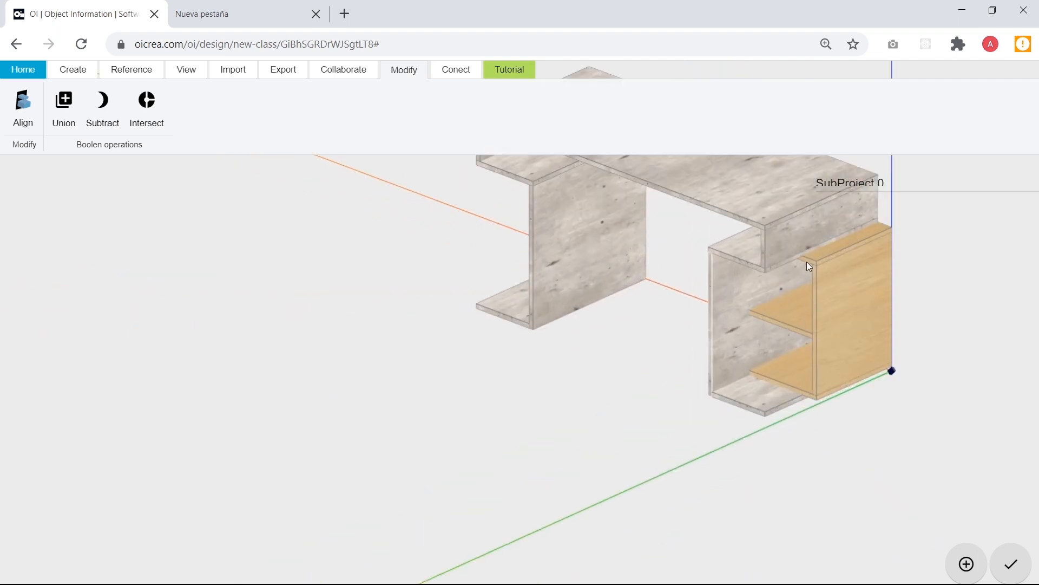
scroll(817, 350, "down", 5)
left_click_drag(759, 385, 835, 374)
left_click_drag(816, 338, 617, 327)
scroll(622, 248, "down", 3)
left_click_drag(622, 249, 643, 208)
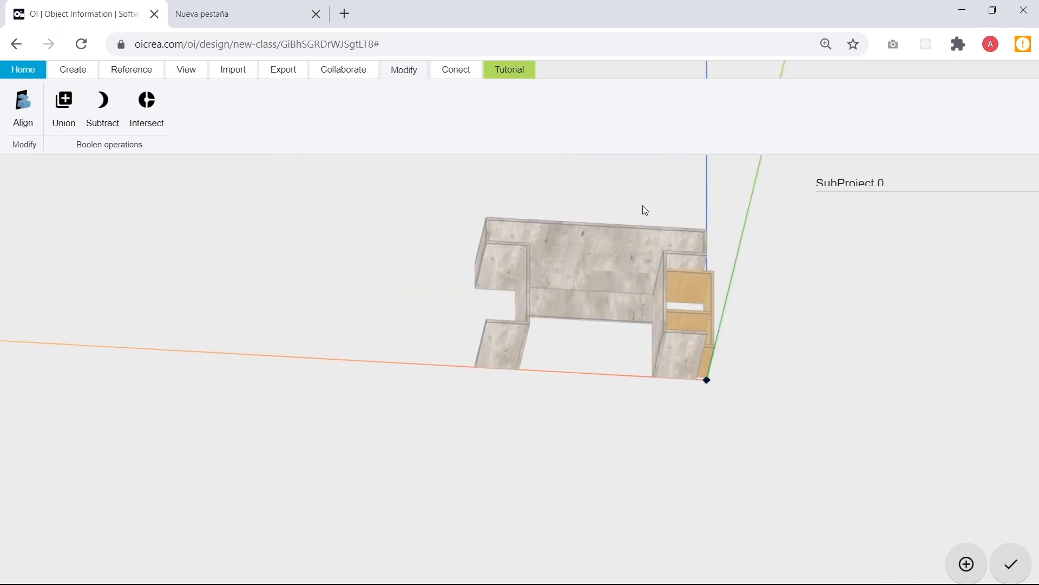
left_click(132, 69)
left_click_drag(507, 349, 299, 305)
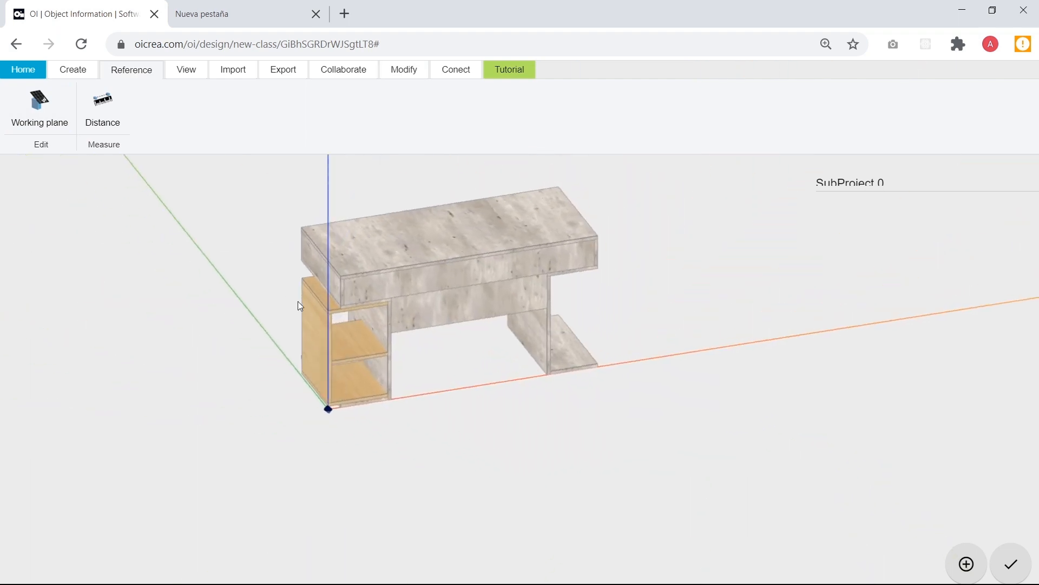
scroll(299, 305, "up", 2)
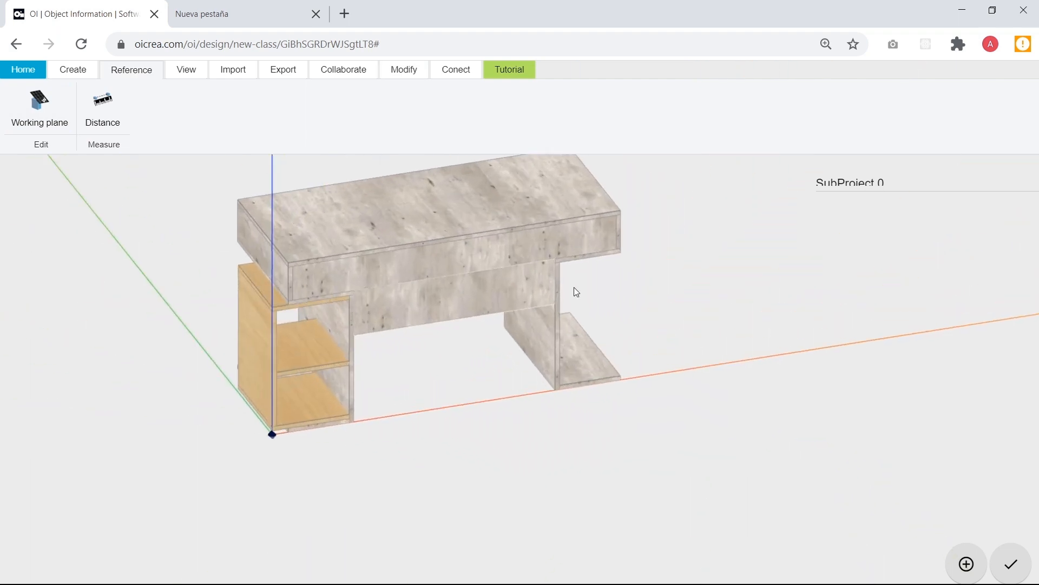
left_click_drag(553, 352, 532, 341)
scroll(199, 305, "up", 1)
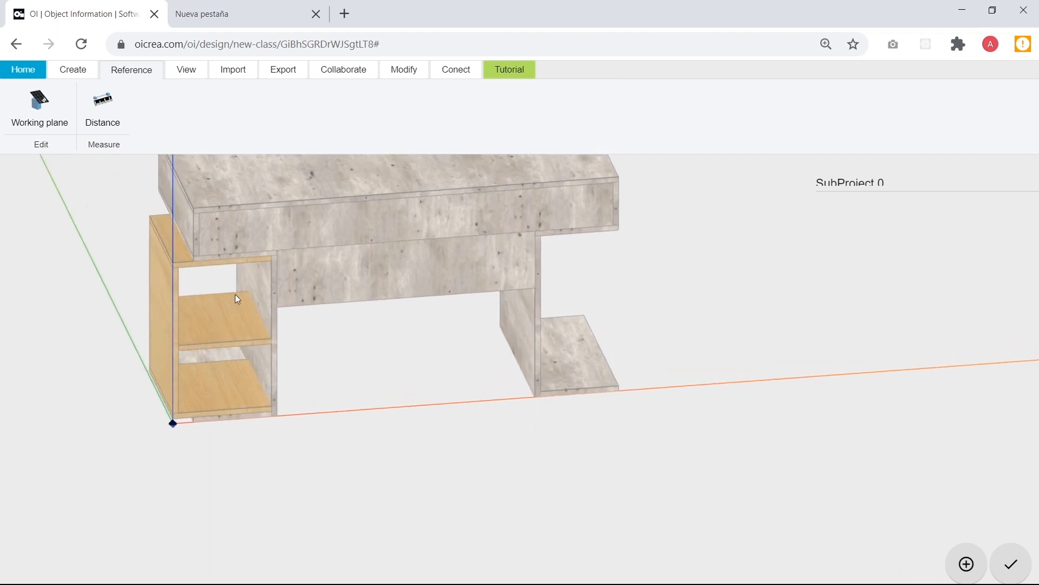
Copy the wooden shelf unit's top board to the opposite end of the desk, beside the other leg under the desktop.
double_click(185, 252)
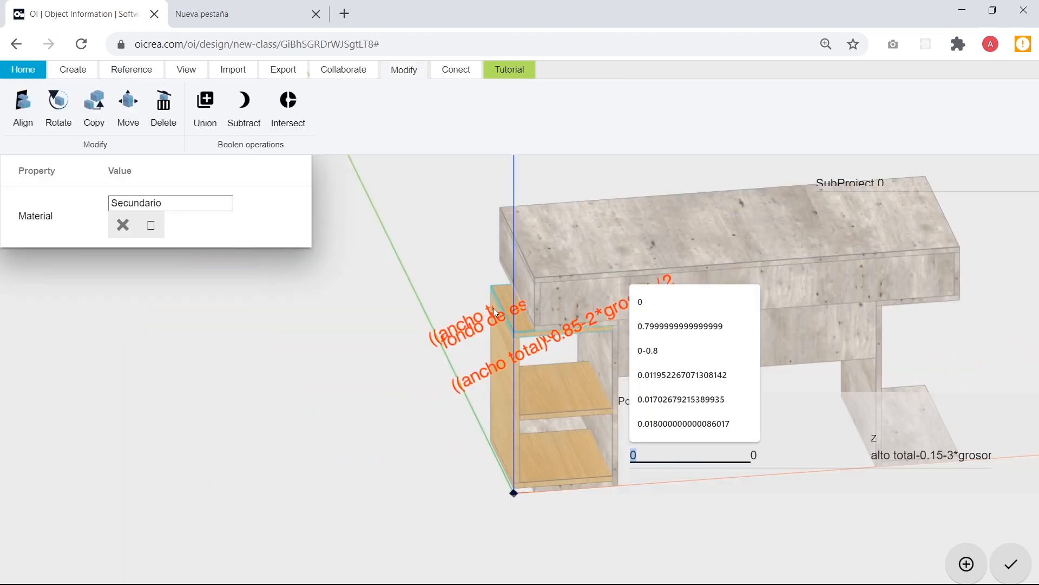
left_click(92, 113)
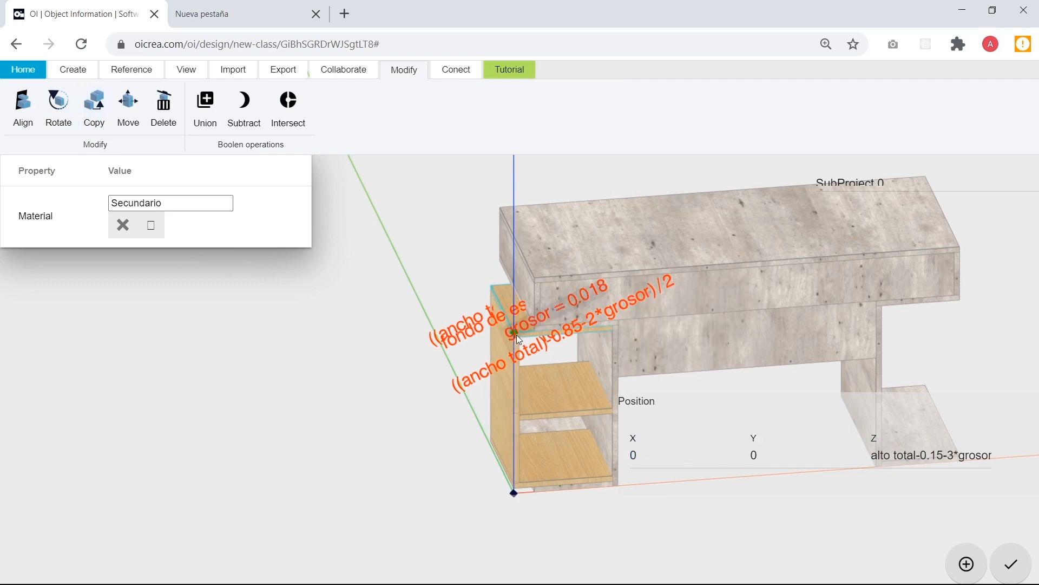
scroll(512, 332, "up", 3)
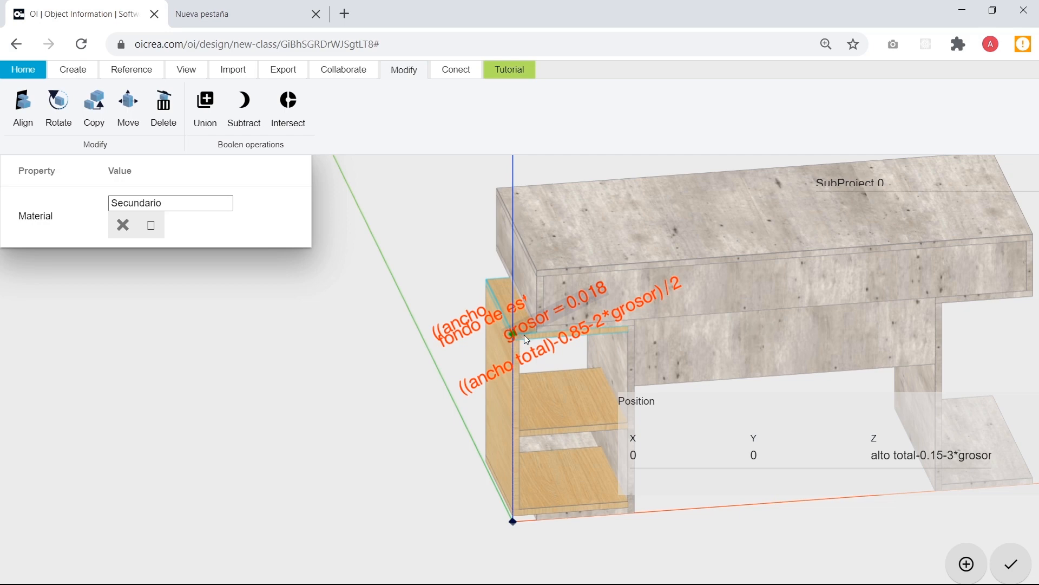
scroll(525, 334, "up", 1)
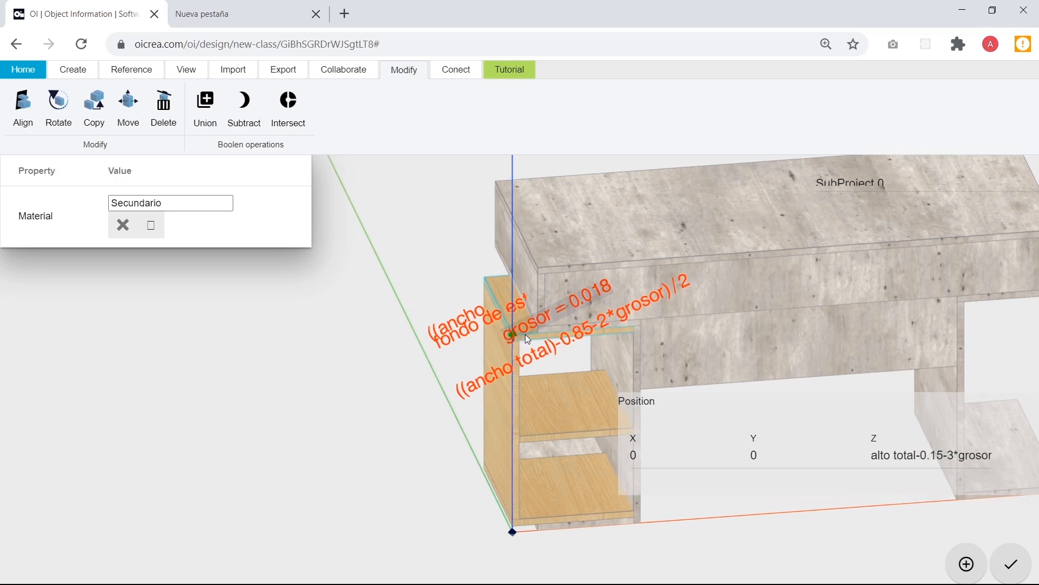
scroll(520, 338, "up", 1)
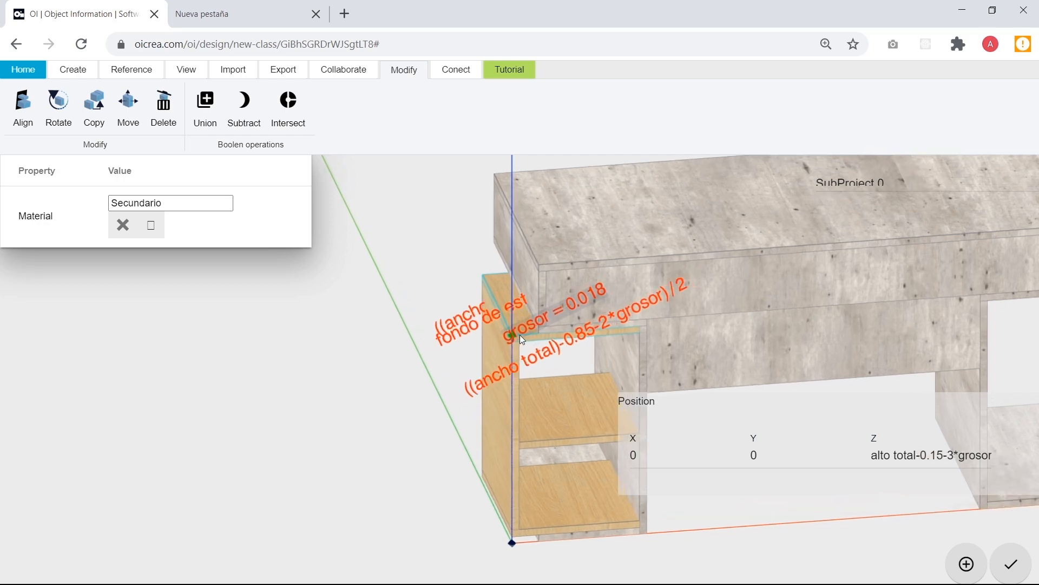
left_click(986, 304)
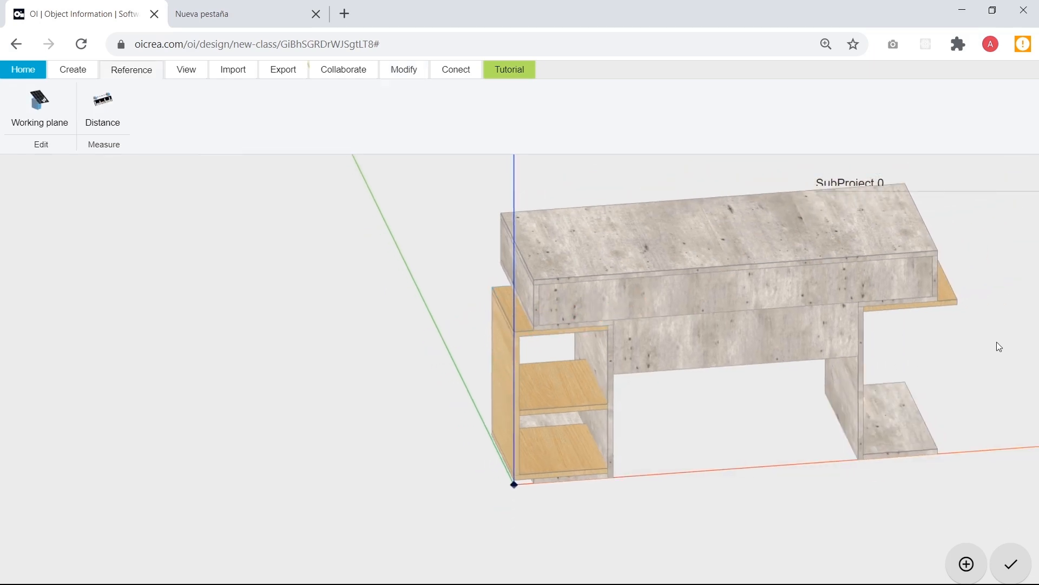
Reuse the original top board's Z expression, alto total-0.15-3*grosor, as the Z position of the copied board.
left_click_drag(996, 383, 868, 369)
scroll(815, 407, "up", 3)
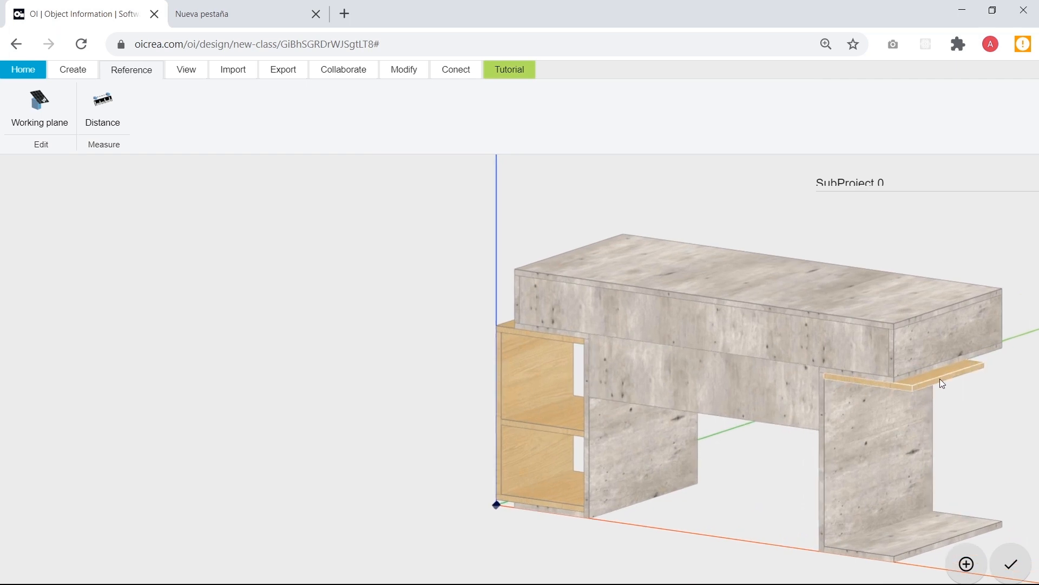
left_click_drag(941, 383, 951, 421)
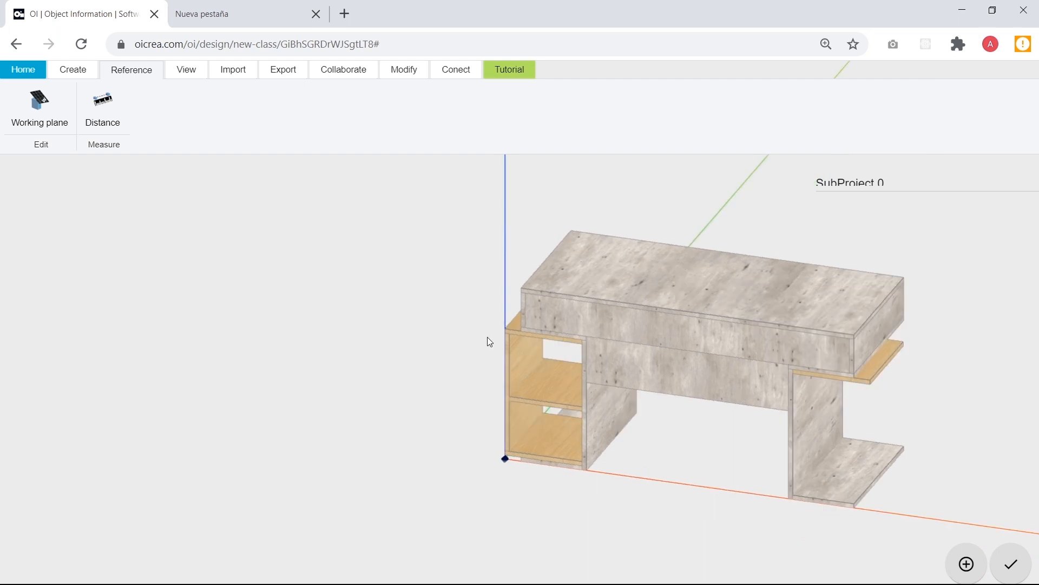
left_click(522, 337)
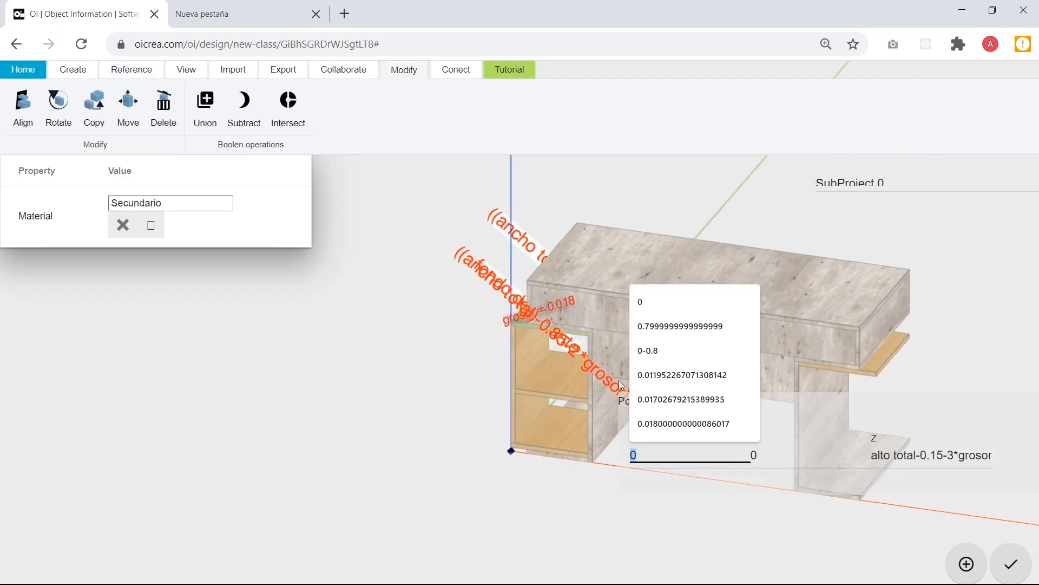
left_click(955, 456)
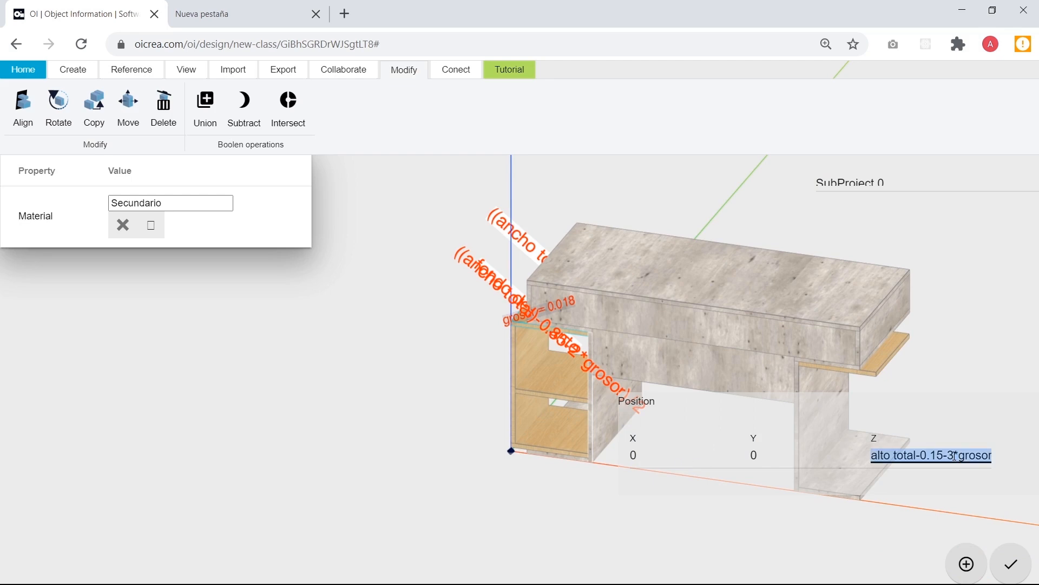
left_click(882, 355)
key("Tab")
key("Tab")
key("ctrl+v")
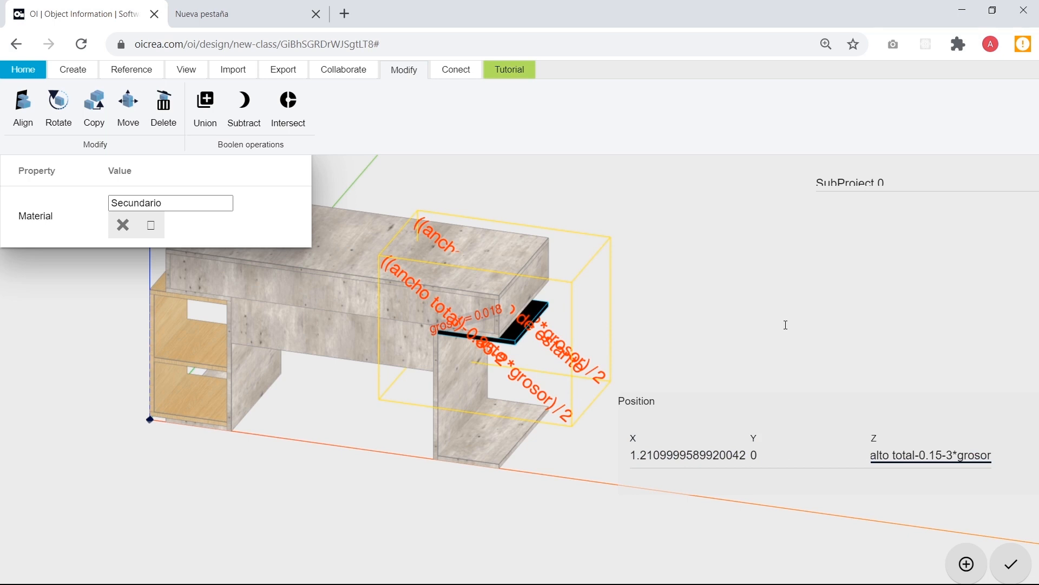
left_click(786, 330)
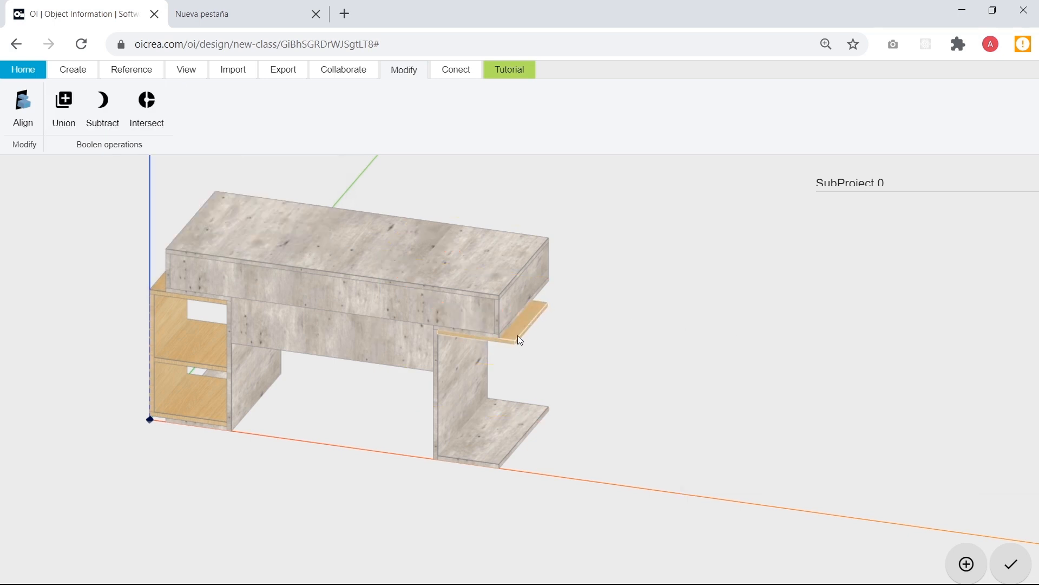
Set the X position of the copied wooden board to the expression ancho total.
scroll(518, 338, "down", 3)
left_click_drag(344, 357, 430, 370)
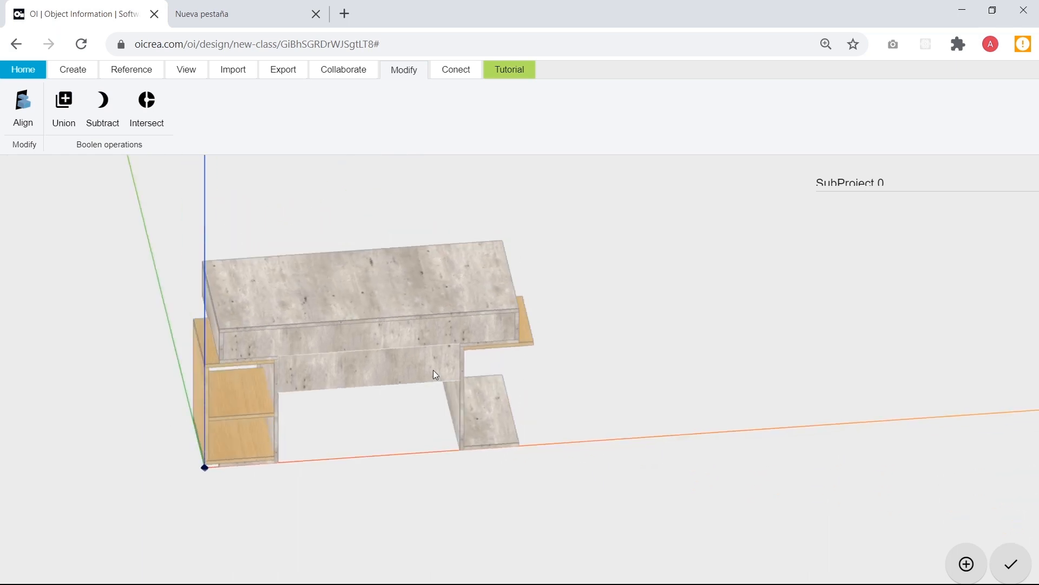
left_click(531, 336)
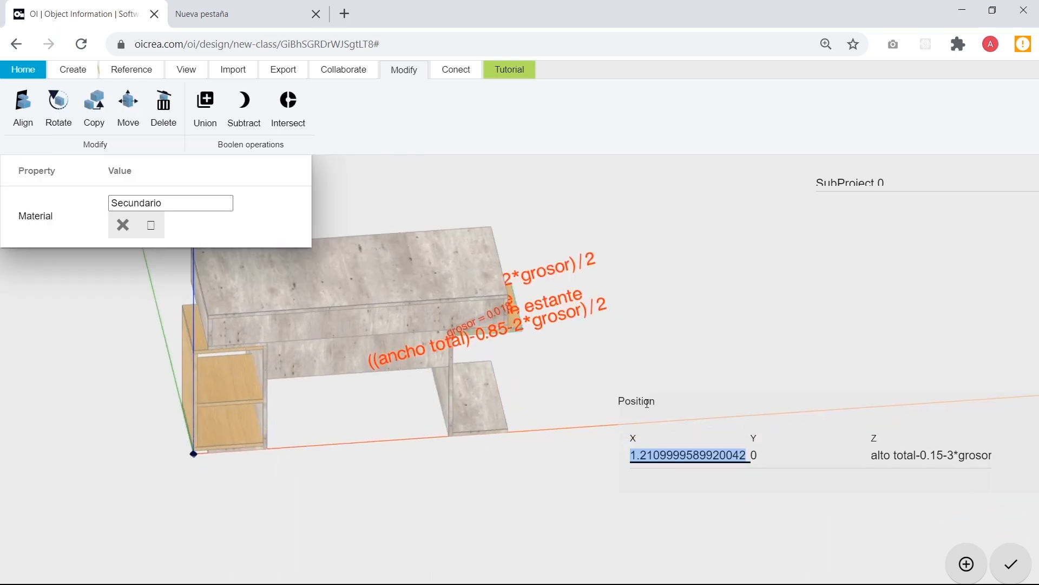
type("ancho")
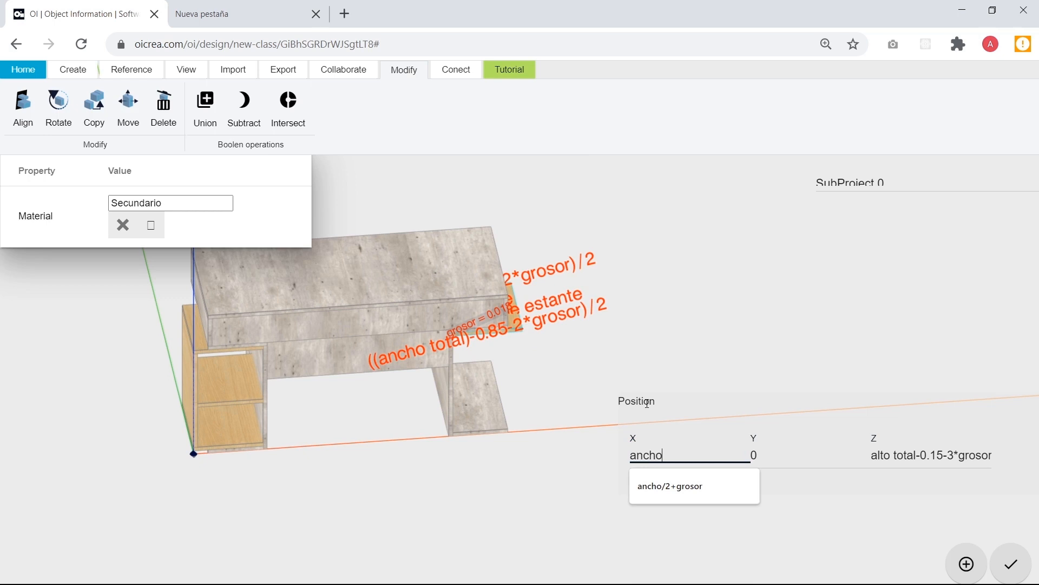
type(" total")
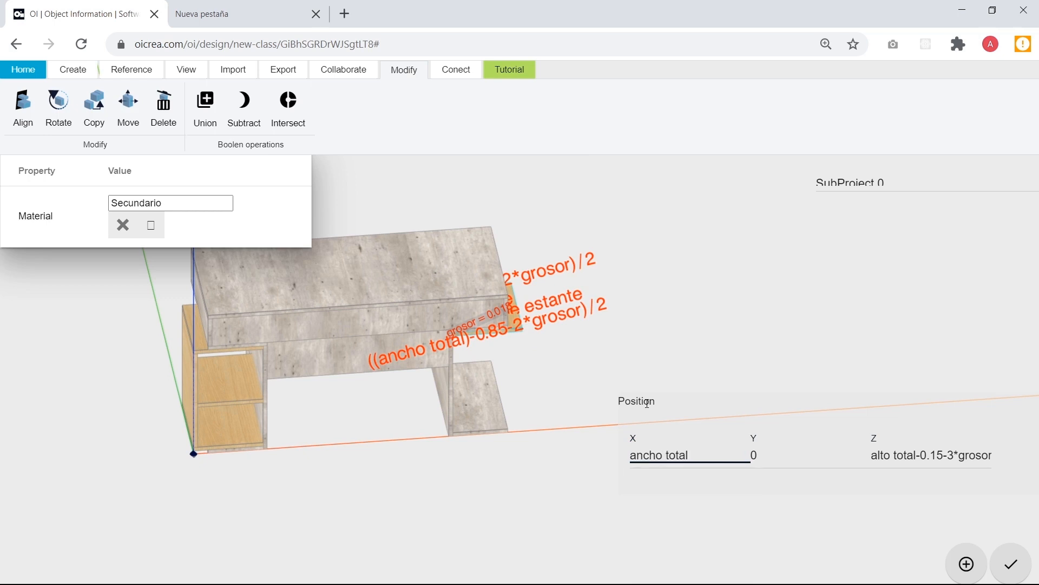
key("Return")
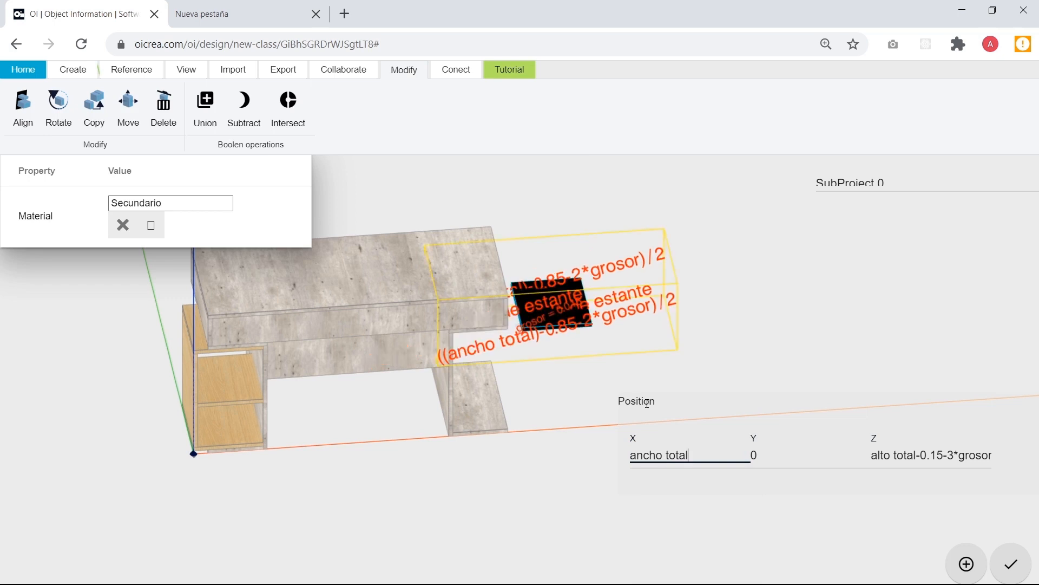
left_click(586, 371)
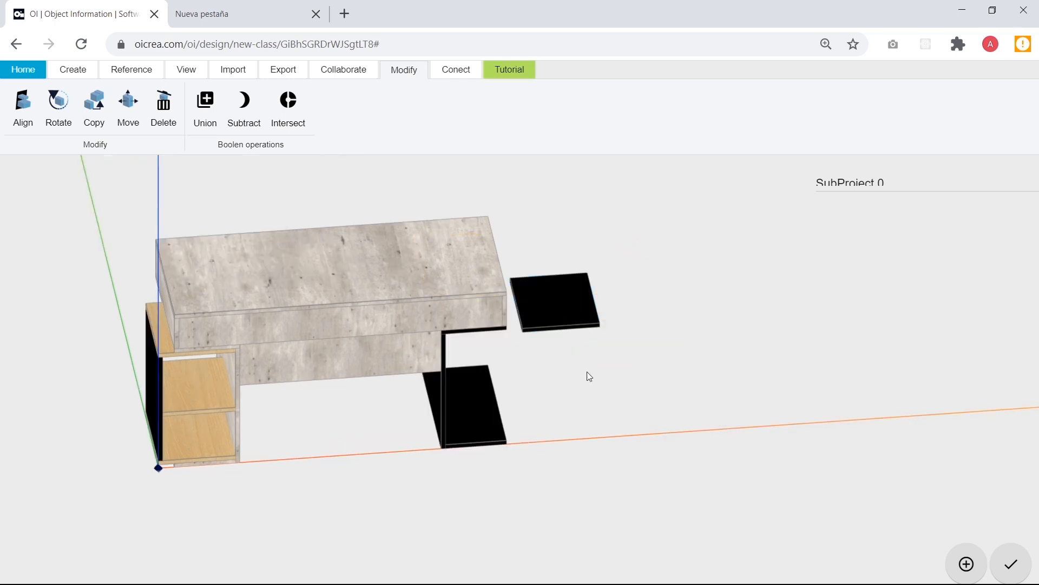
Subtract the copied board's length expression from its X position, making it ancho total-((ancho total)-0.85-2*grosor)/2, and check the placement.
scroll(586, 366, "up", 3)
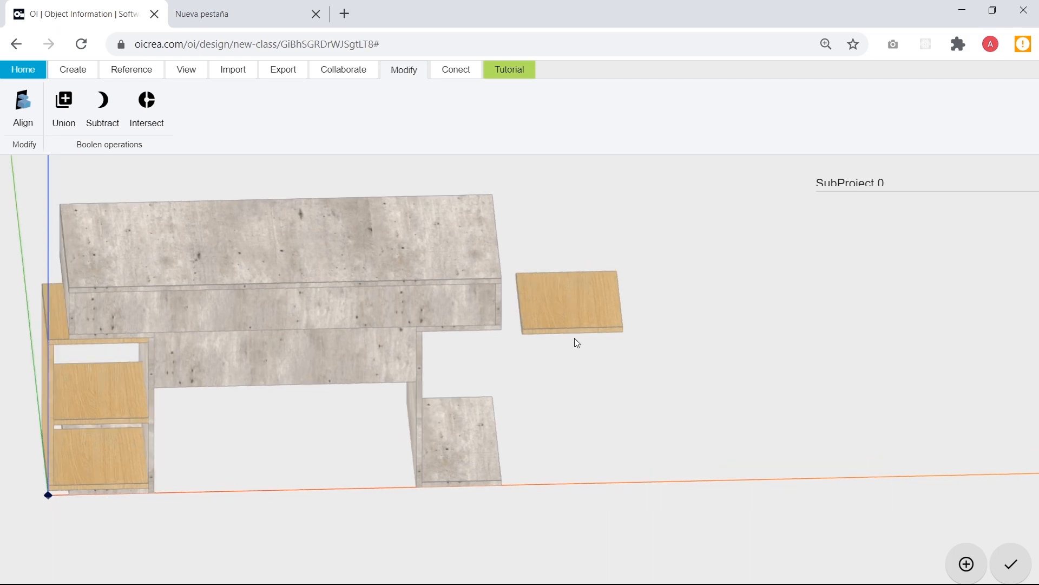
left_click(581, 325)
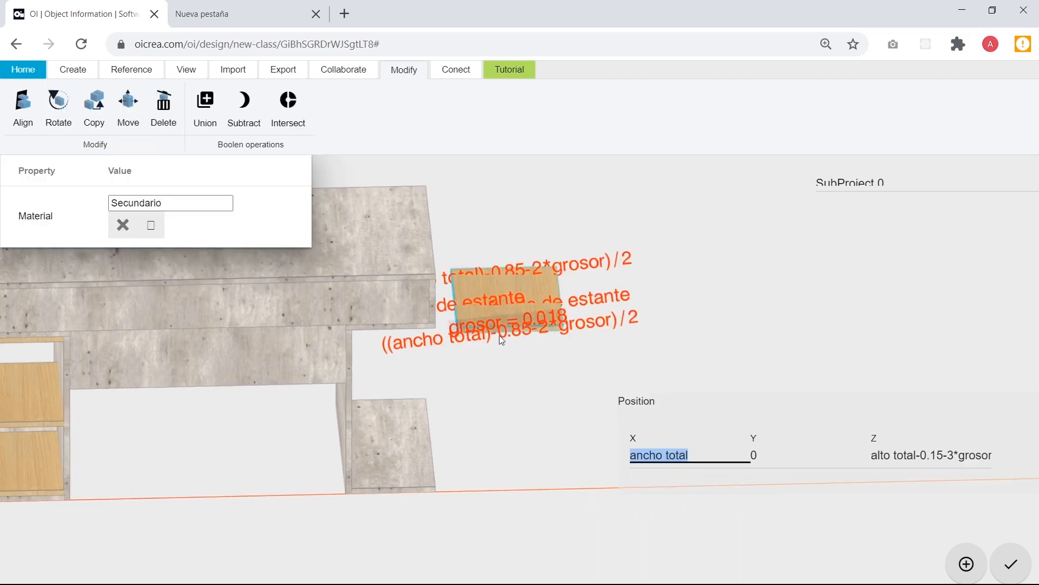
left_click(414, 342)
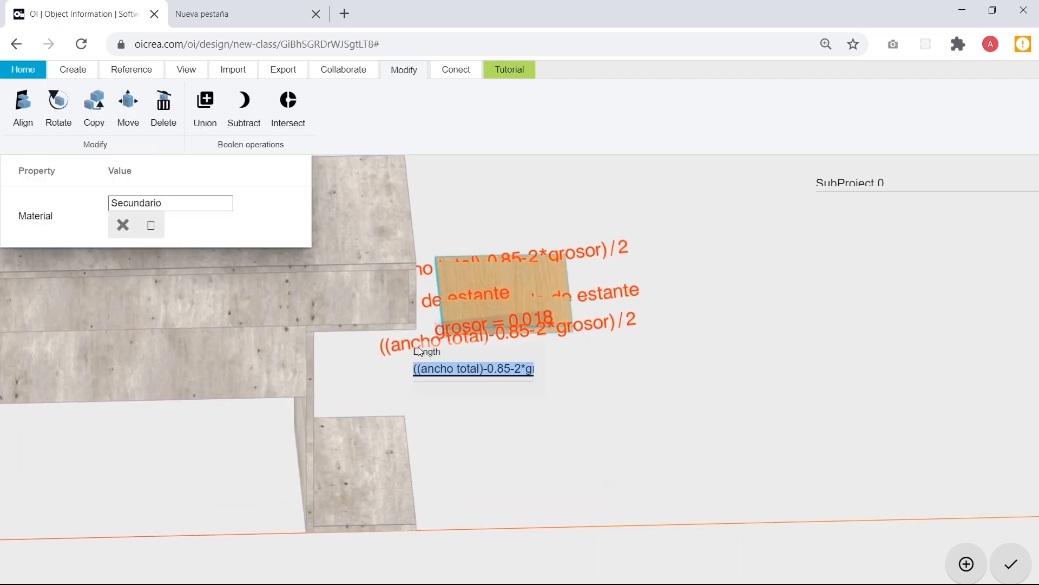
left_click(559, 419)
left_click(523, 323)
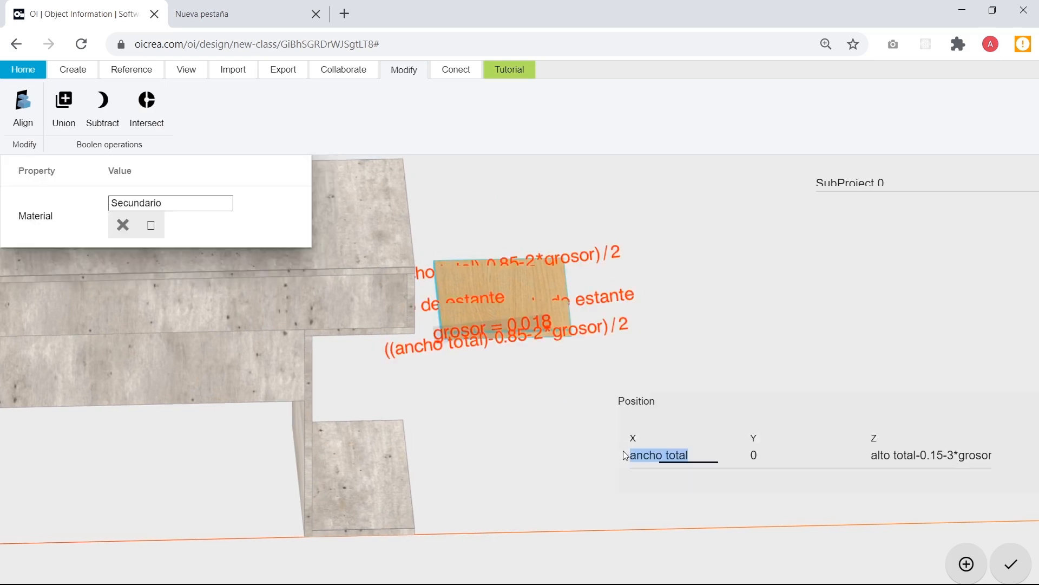
left_click_drag(628, 454, 683, 456)
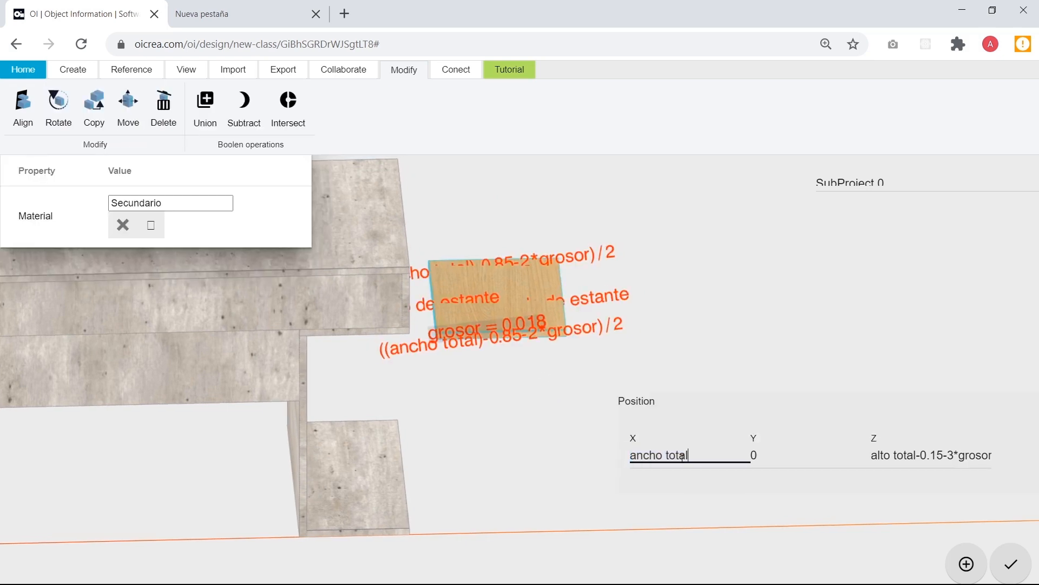
key("ctrl+v")
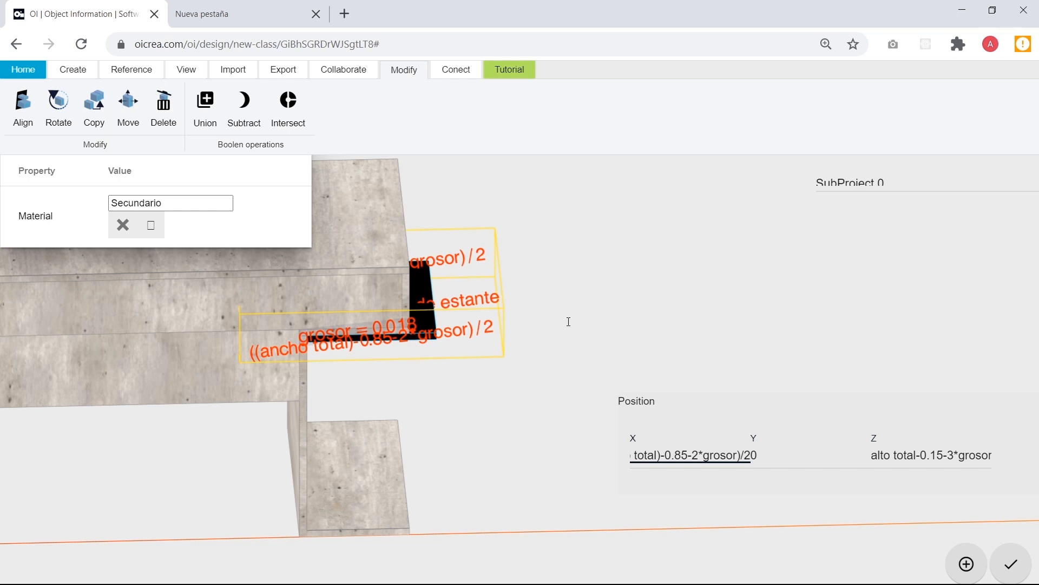
left_click(463, 403)
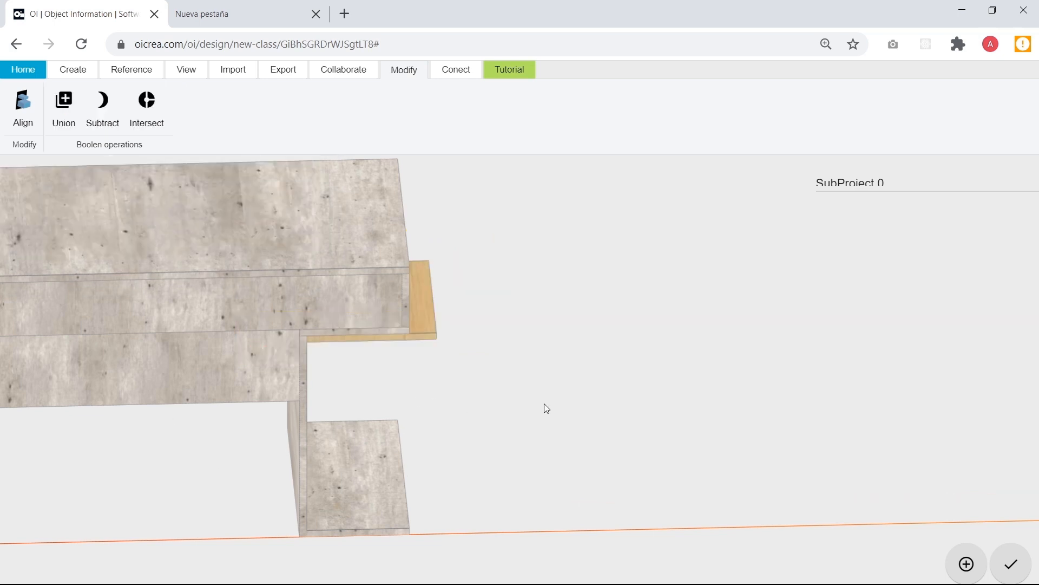
scroll(541, 403, "down", 3)
left_click_drag(537, 444, 458, 439)
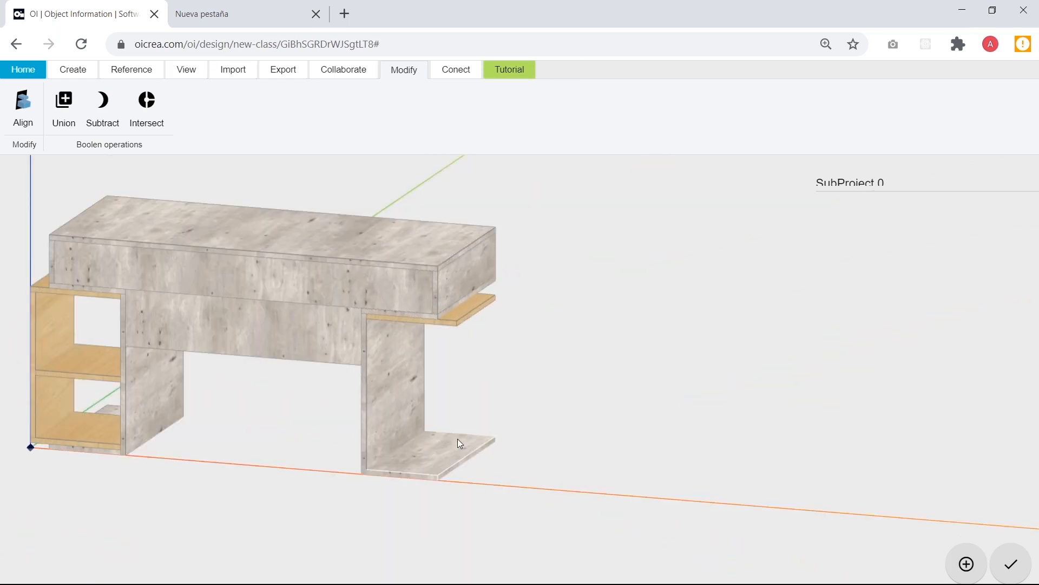
left_click(470, 314)
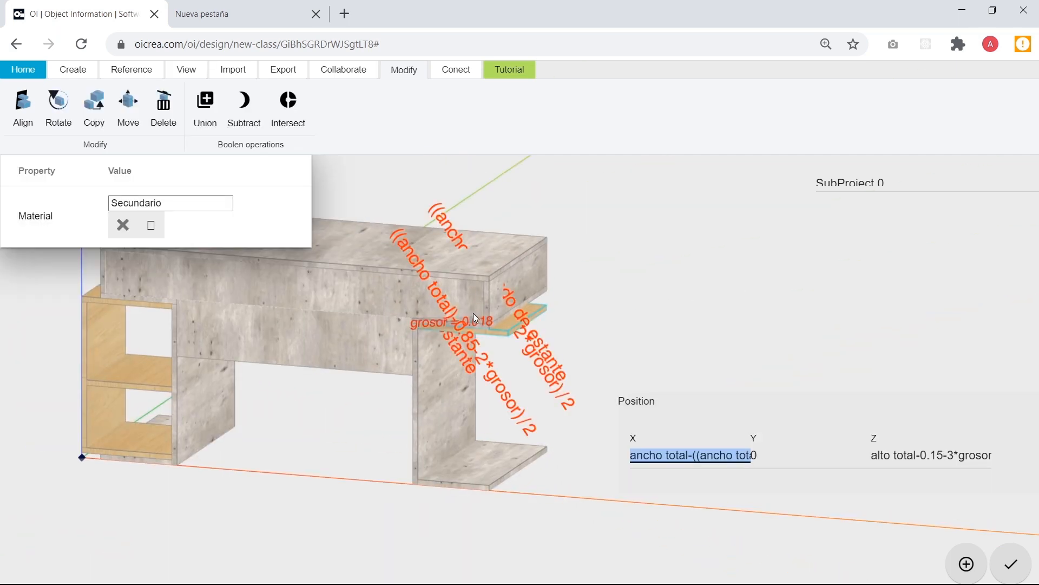
left_click(658, 307)
Copy the wooden shelf unit's middle shelf to the opposite end of the desk, against the outer side of the other leg.
left_click_drag(262, 457, 236, 370)
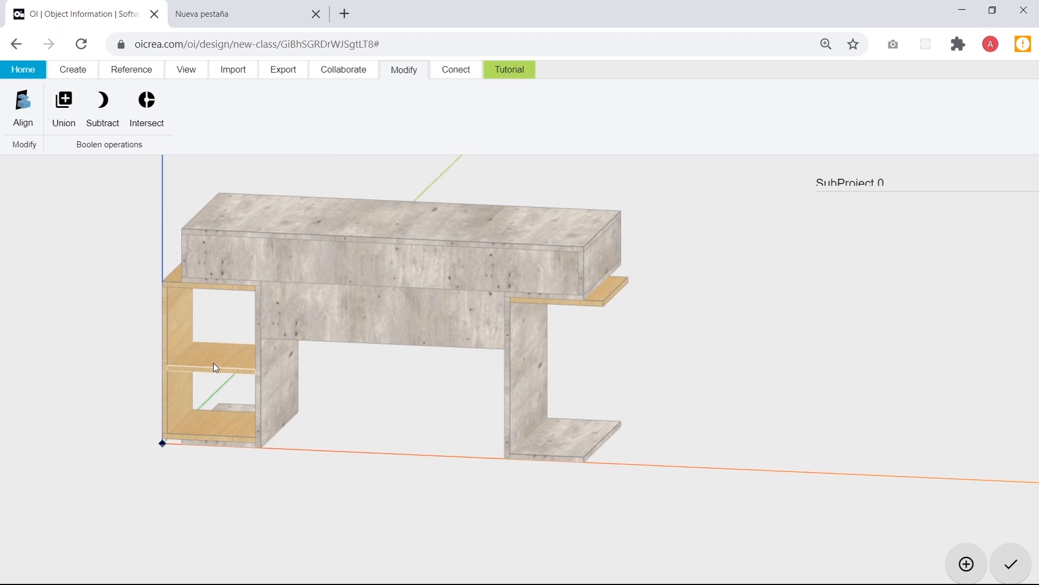
left_click(215, 367)
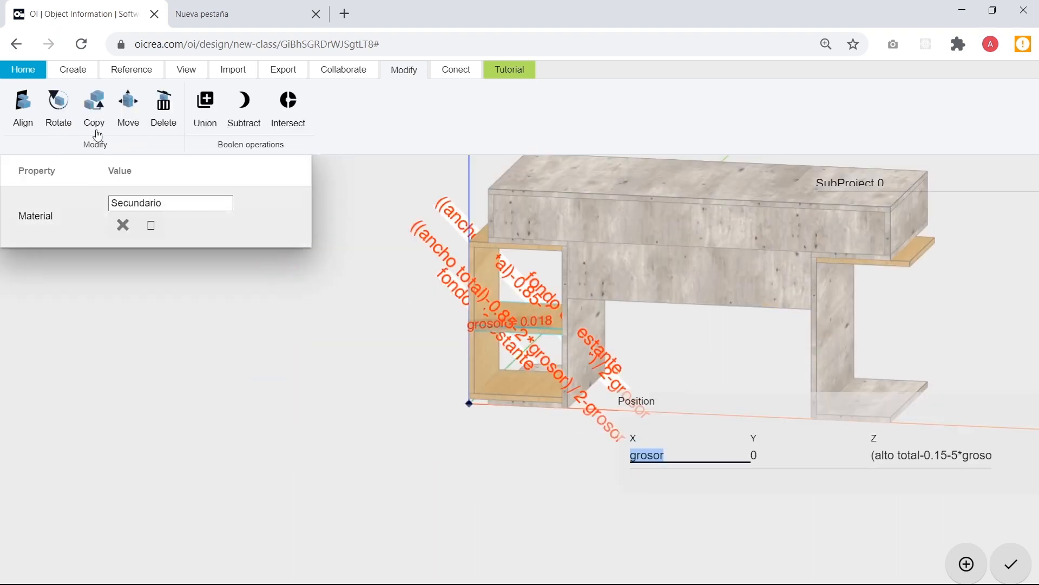
left_click(94, 110)
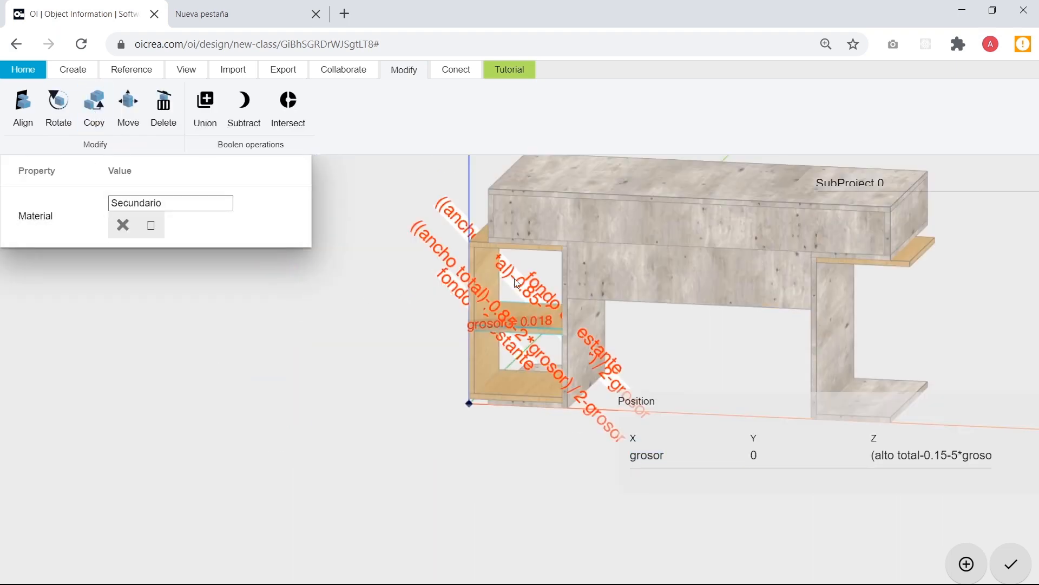
left_click(475, 326)
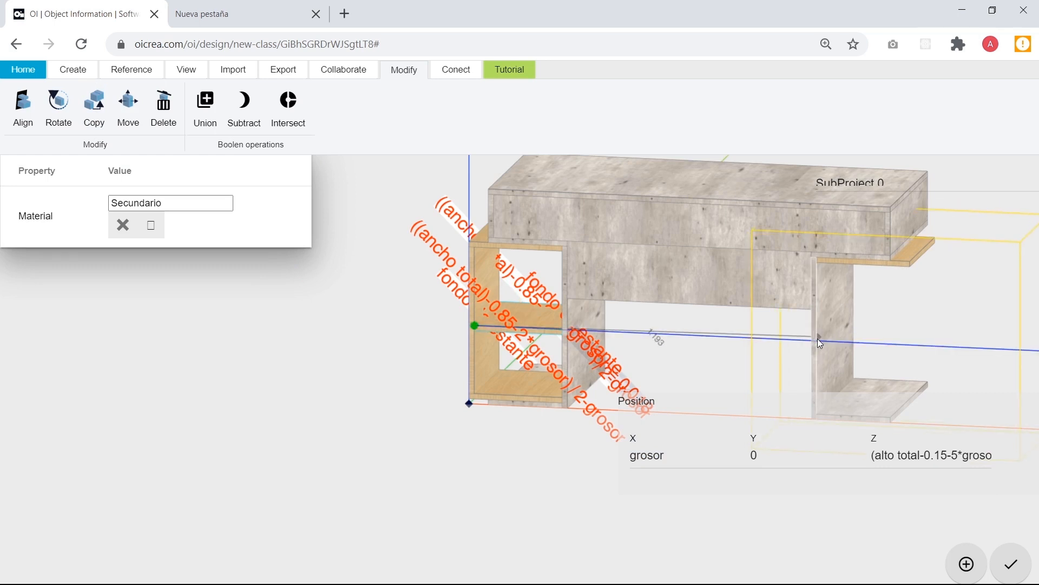
left_click(817, 339)
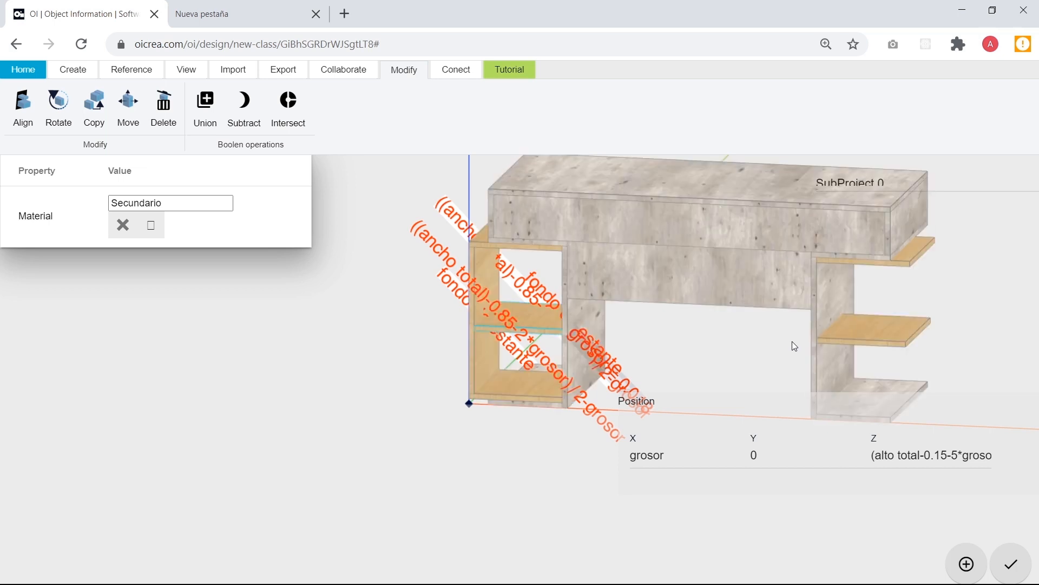
left_click(723, 352)
Reuse the original middle shelf's Z expression, (alto total-0.15-5*grosor)/2, as the Z position of the copied shelf.
scroll(723, 352, "down", 4)
right_click_drag(698, 371, 573, 384)
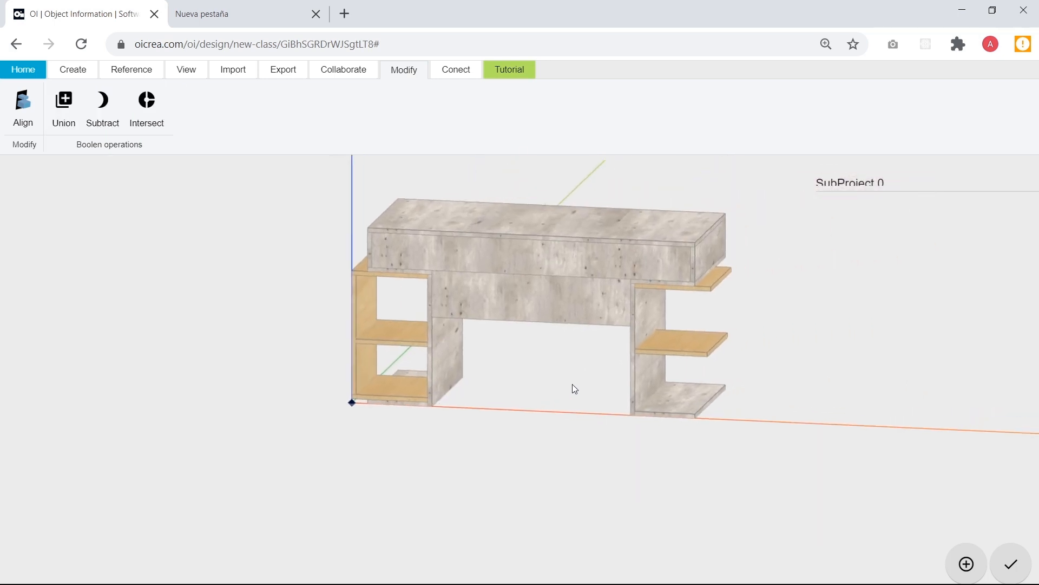
scroll(595, 374, "up", 2)
scroll(726, 357, "up", 2)
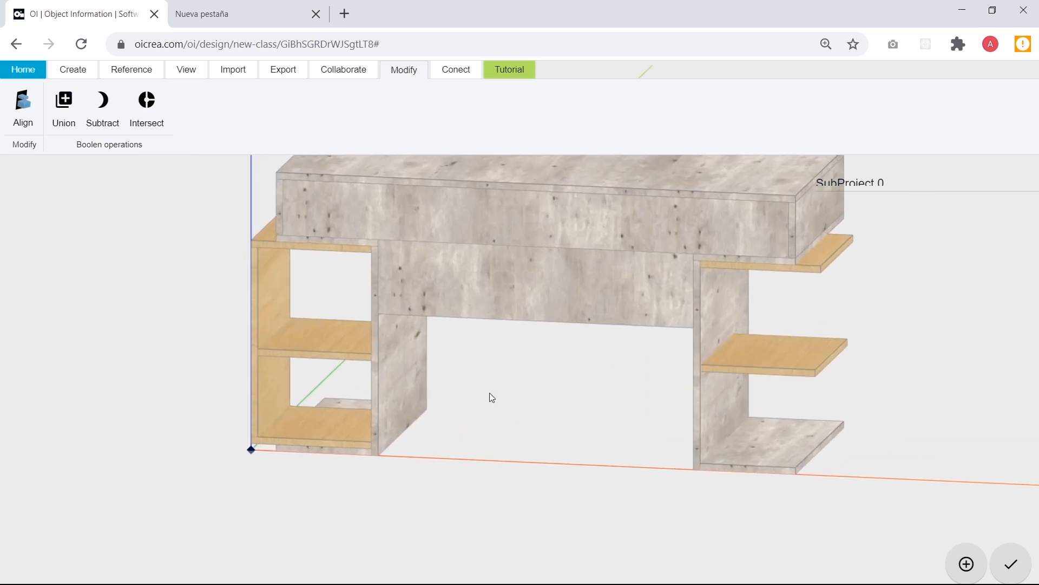
scroll(704, 387, "up", 2)
right_click_drag(666, 391, 593, 383)
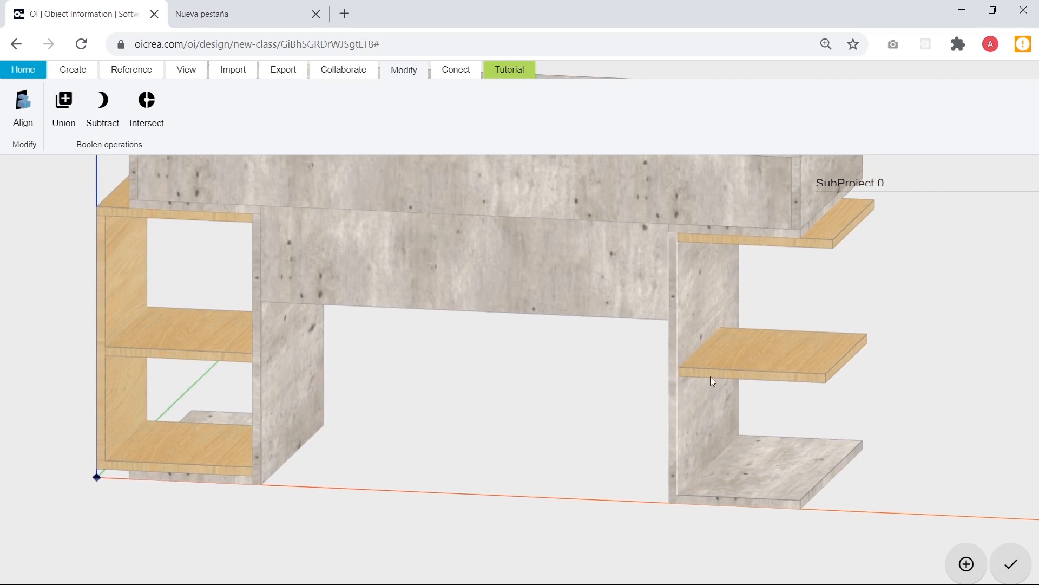
left_click(185, 350)
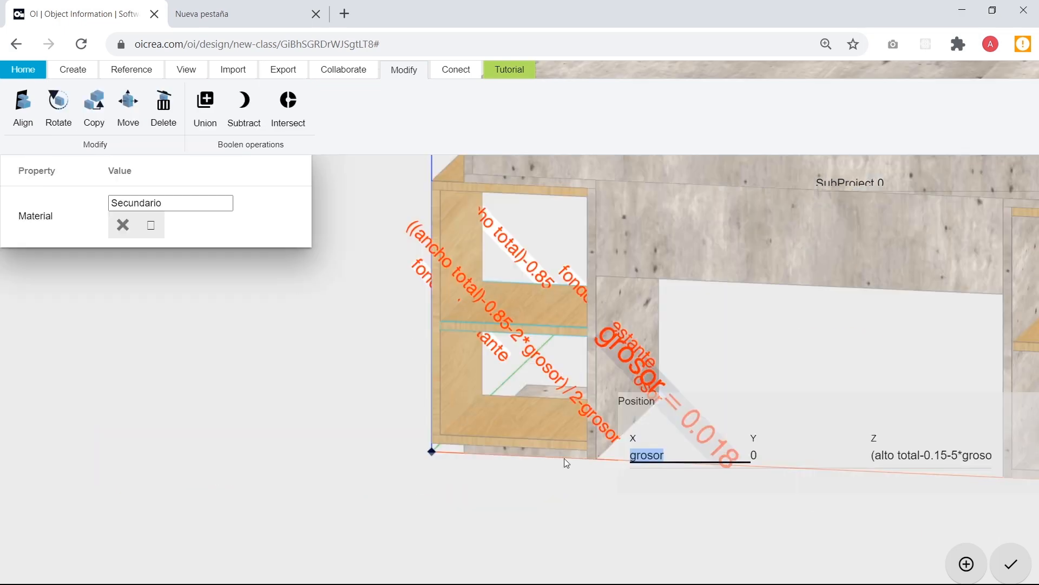
left_click(936, 456)
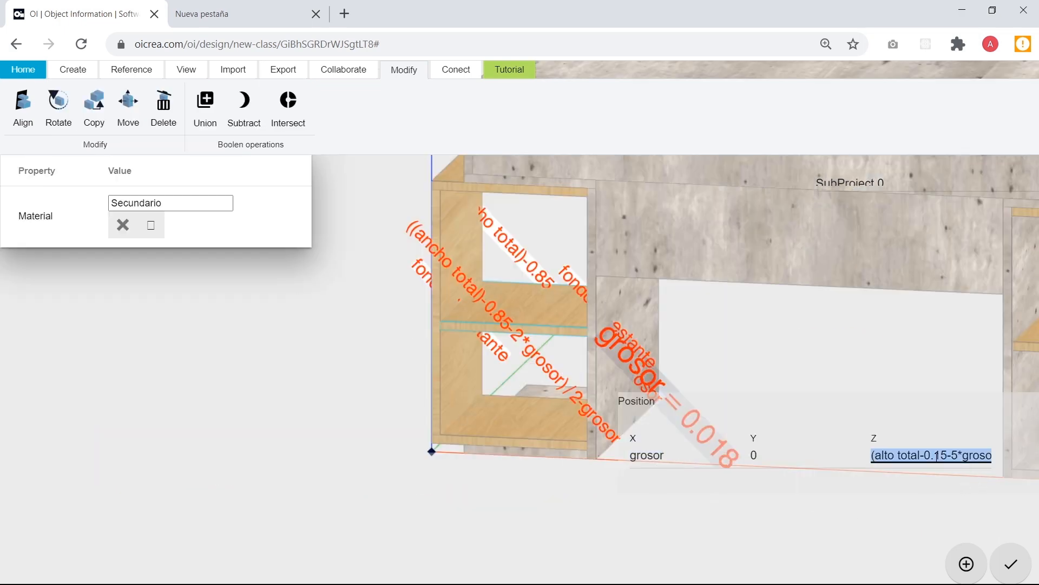
left_click(864, 370)
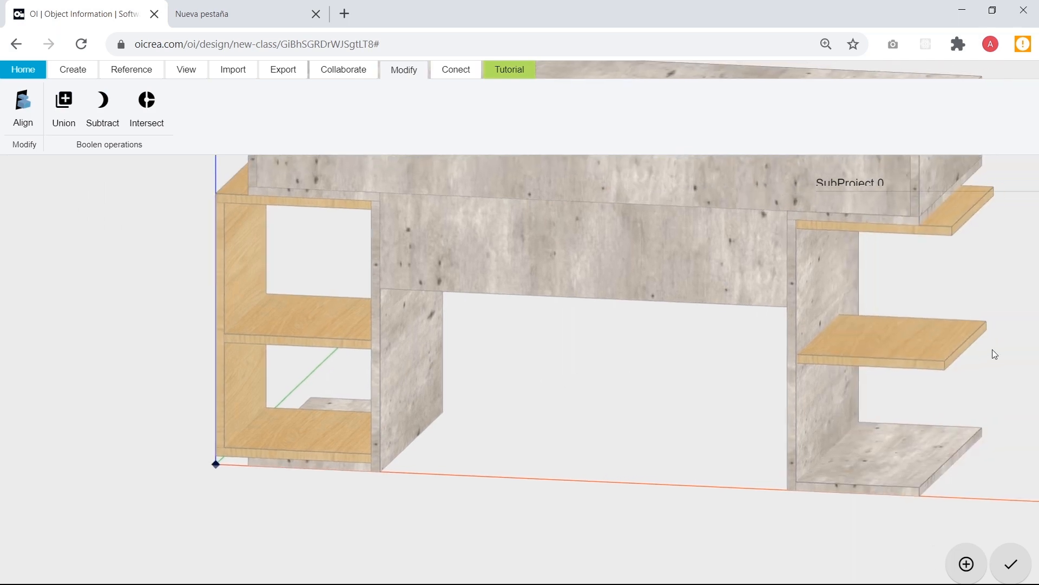
left_click(947, 350)
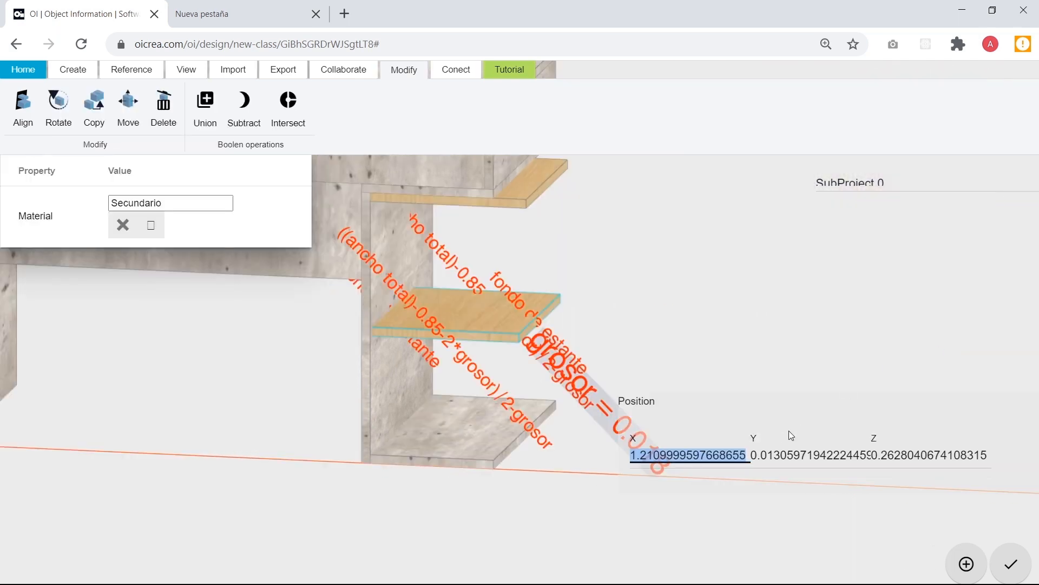
key("Tab")
key("Tab")
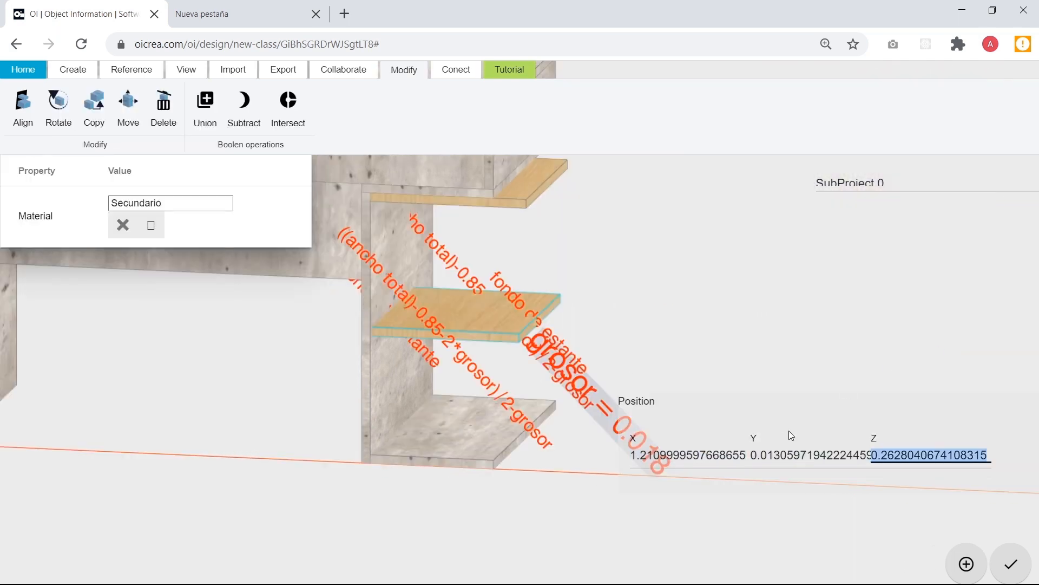
key("ctrl+v")
key("Return")
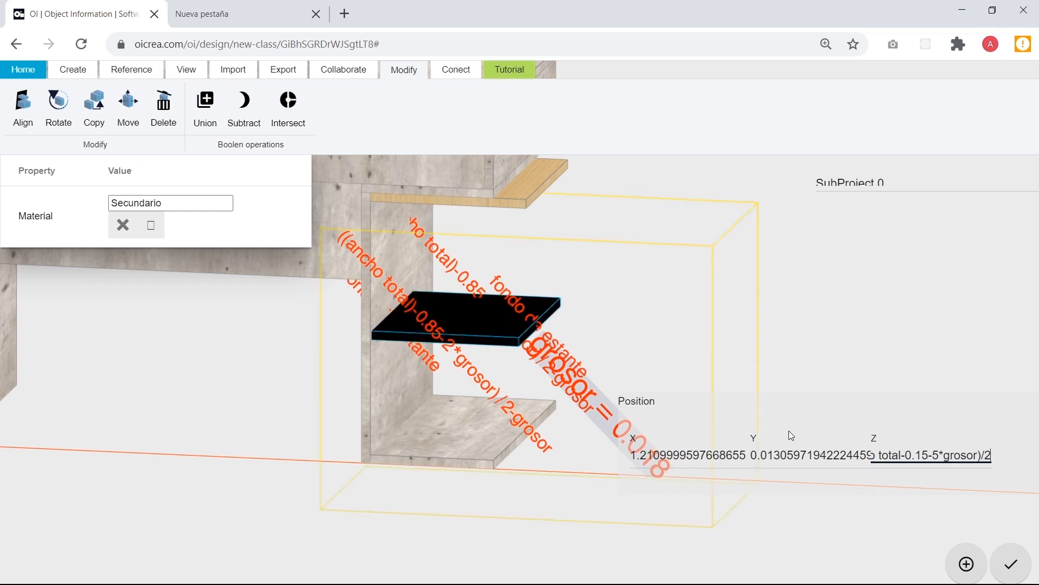
Set the Y position of the copied middle shelf to 0 and finish editing it.
left_click(803, 456)
double_click(802, 456)
key("BackSpace")
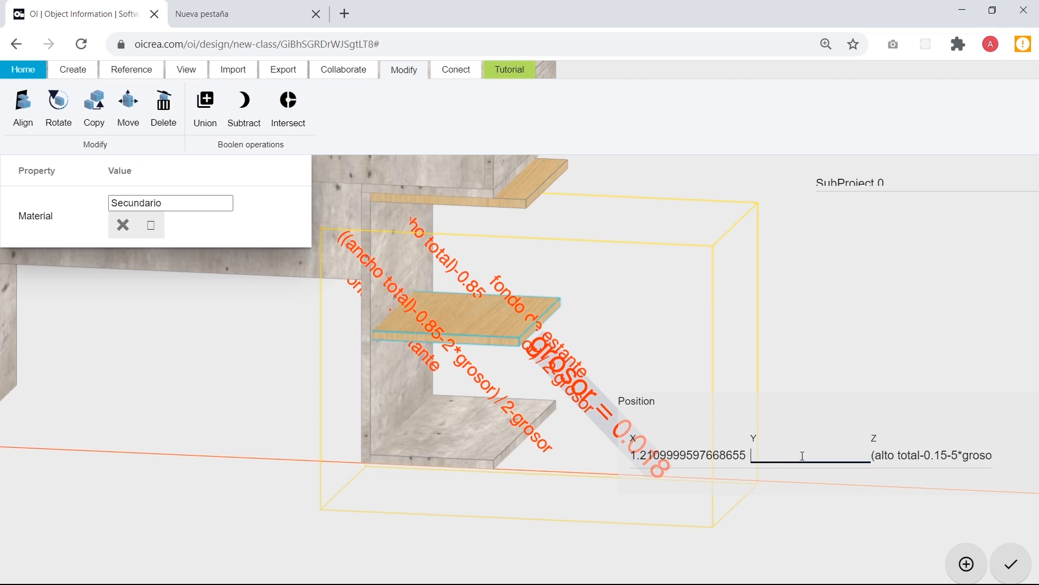
type("0")
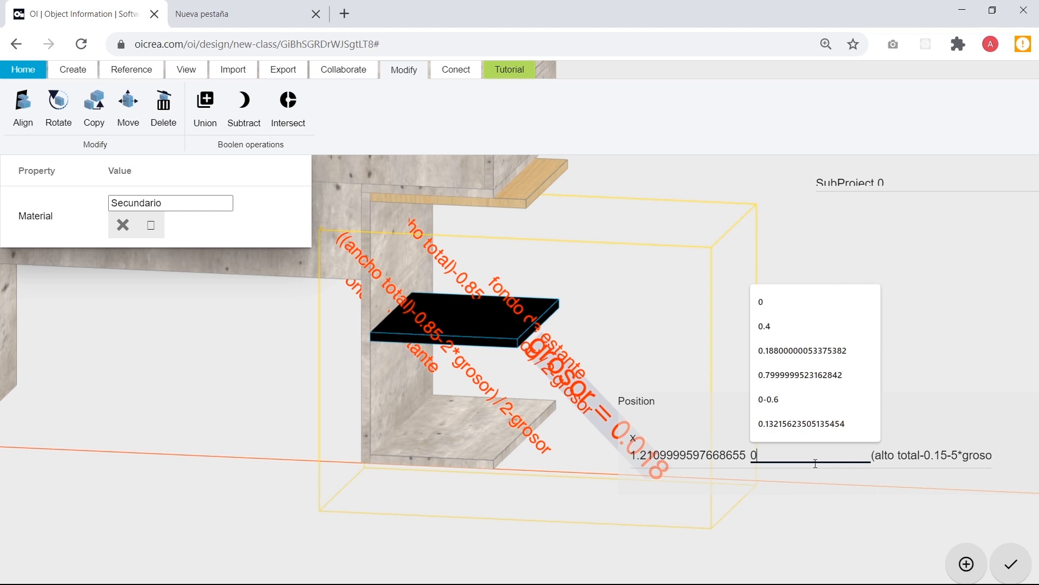
left_click(781, 456)
Examine how the copied middle shelf meets the leg and lines up with the boards above and below it.
scroll(603, 398, "down", 5)
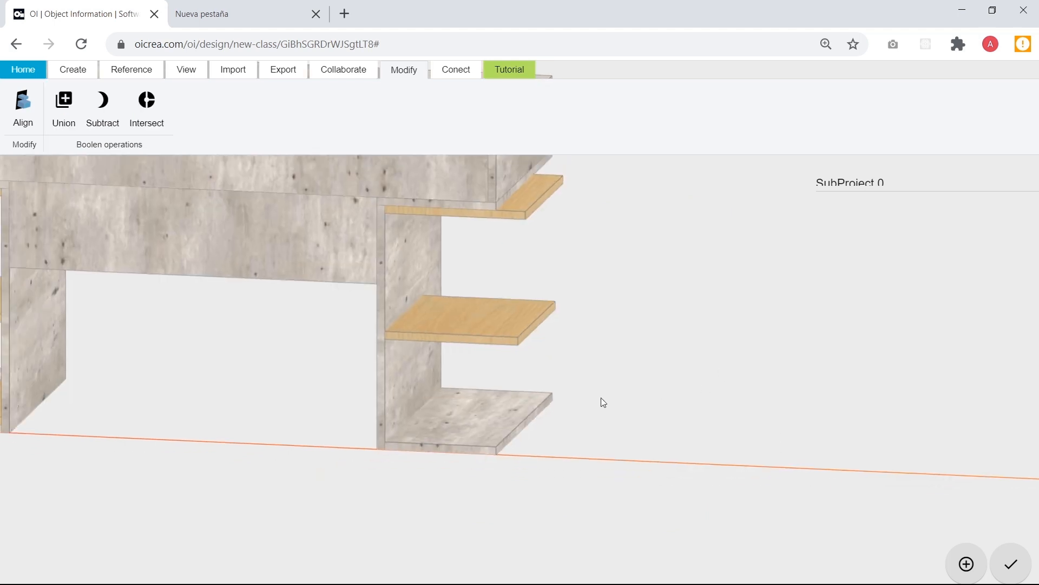
scroll(607, 383, "down", 5)
left_click_drag(607, 382, 528, 368)
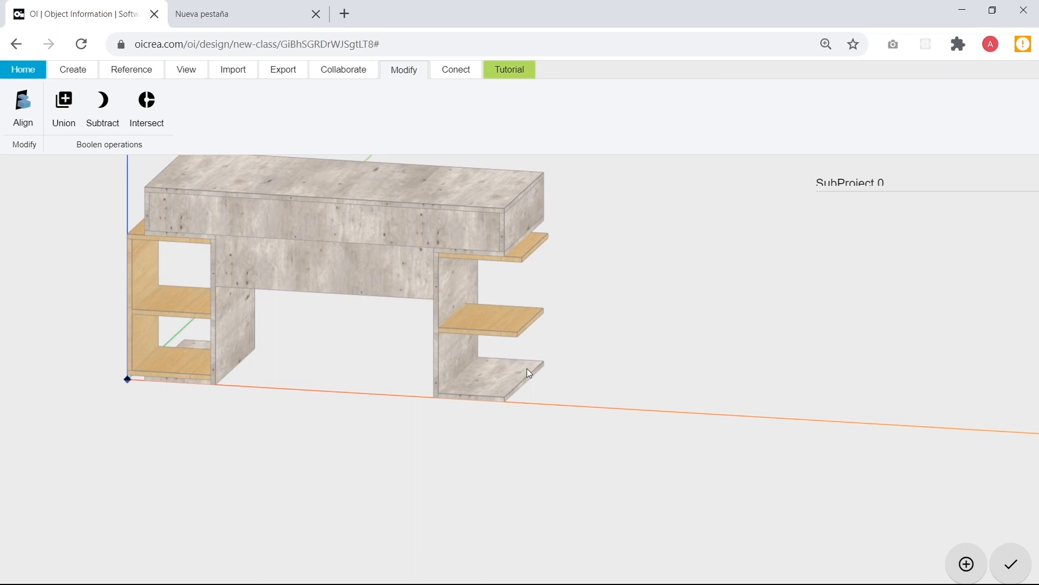
scroll(528, 368, "up", 5)
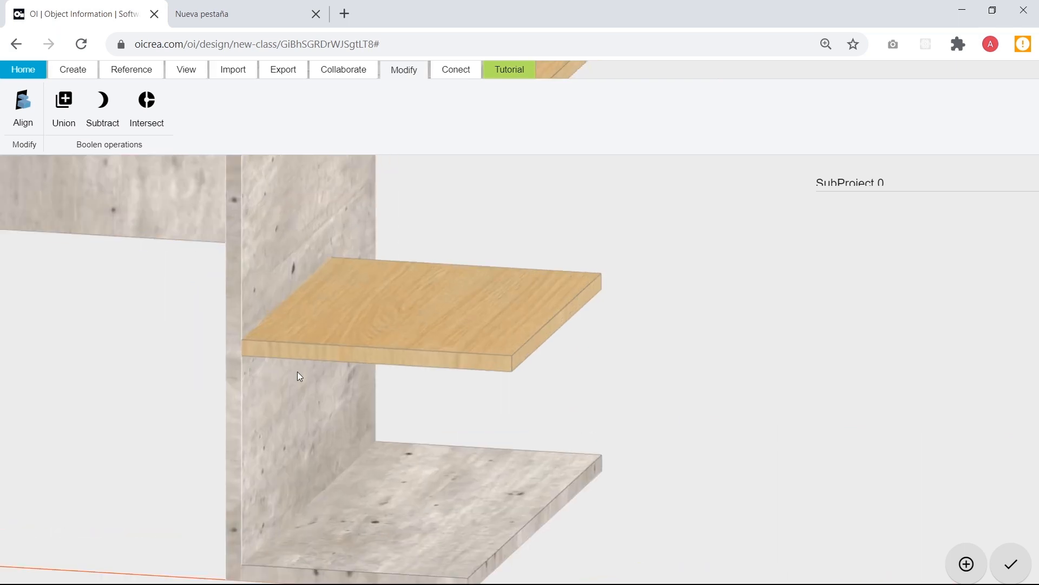
scroll(362, 368, "up", 3)
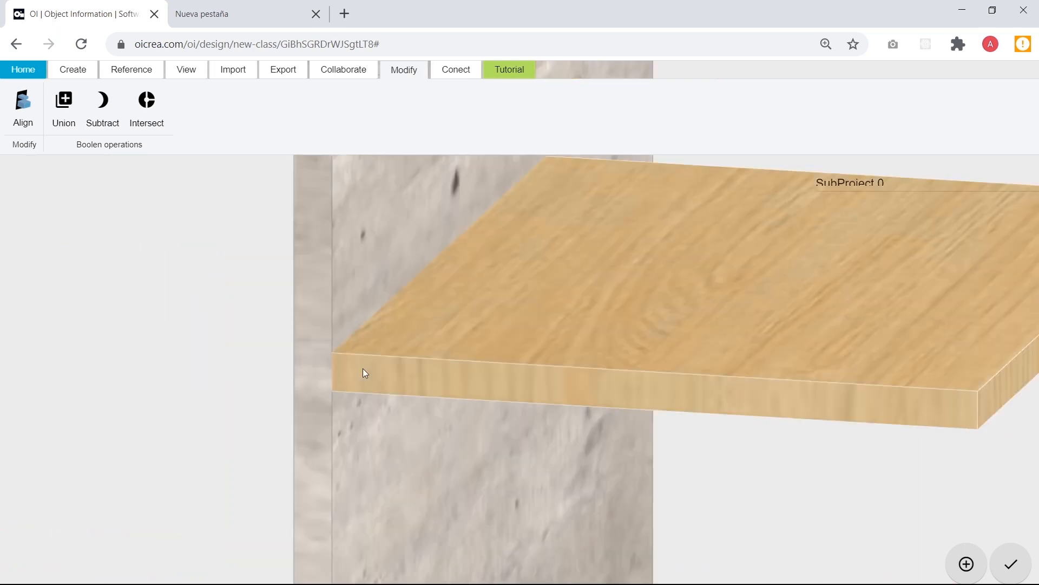
left_click_drag(362, 368, 634, 365)
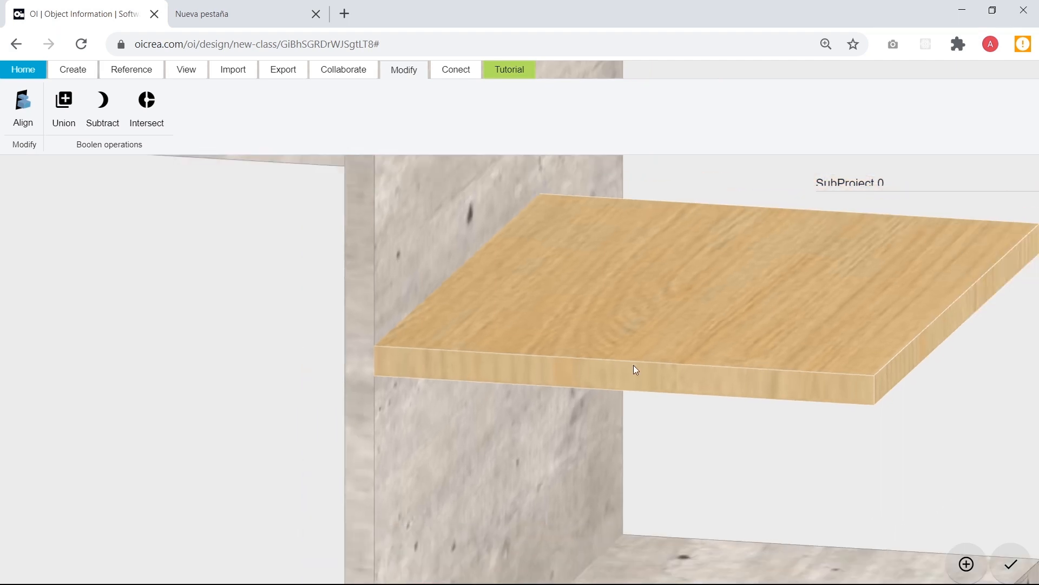
left_click_drag(634, 365, 261, 375)
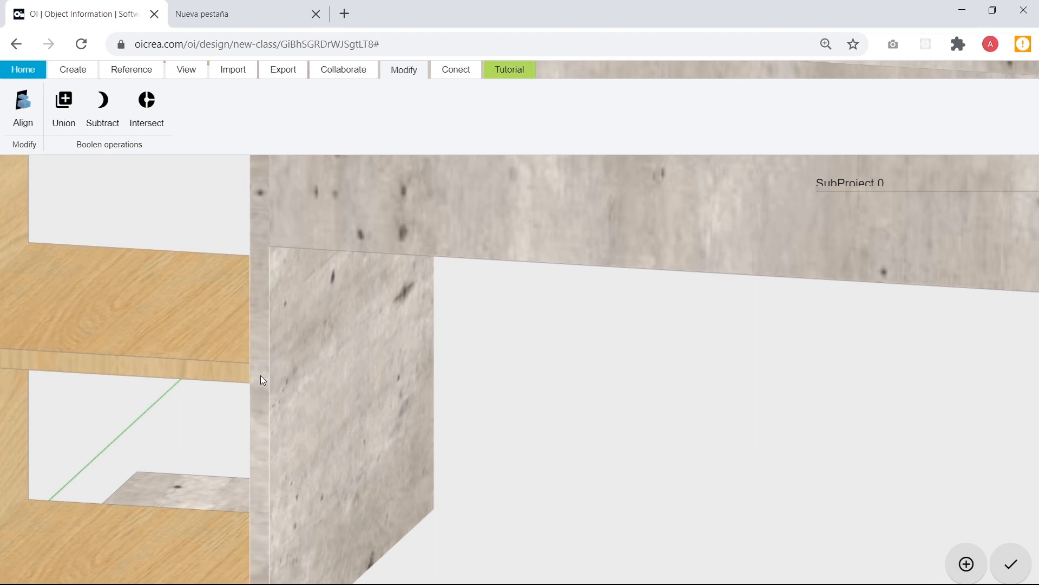
scroll(261, 375, "down", 5)
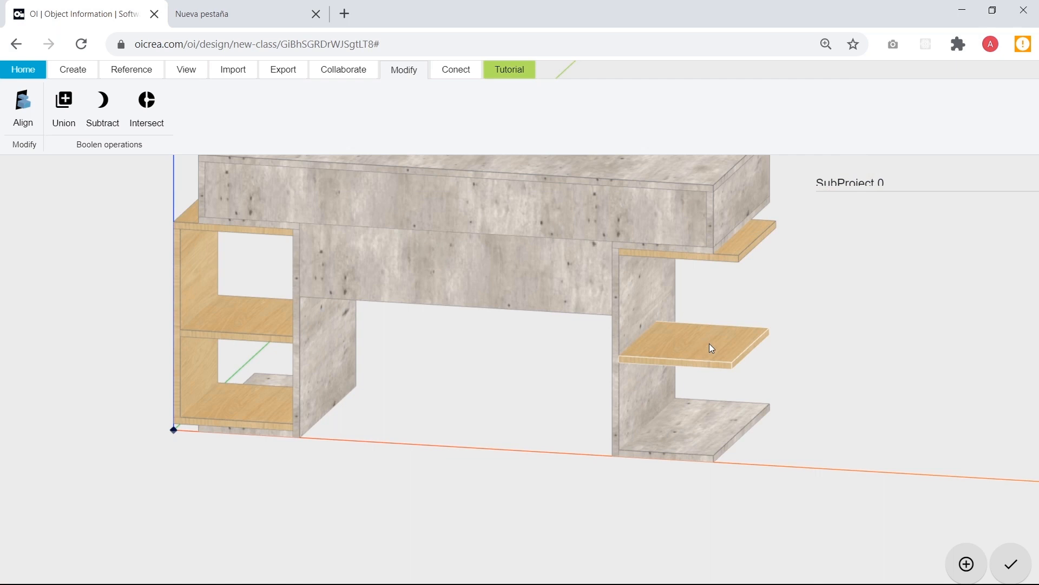
left_click_drag(711, 348, 768, 380)
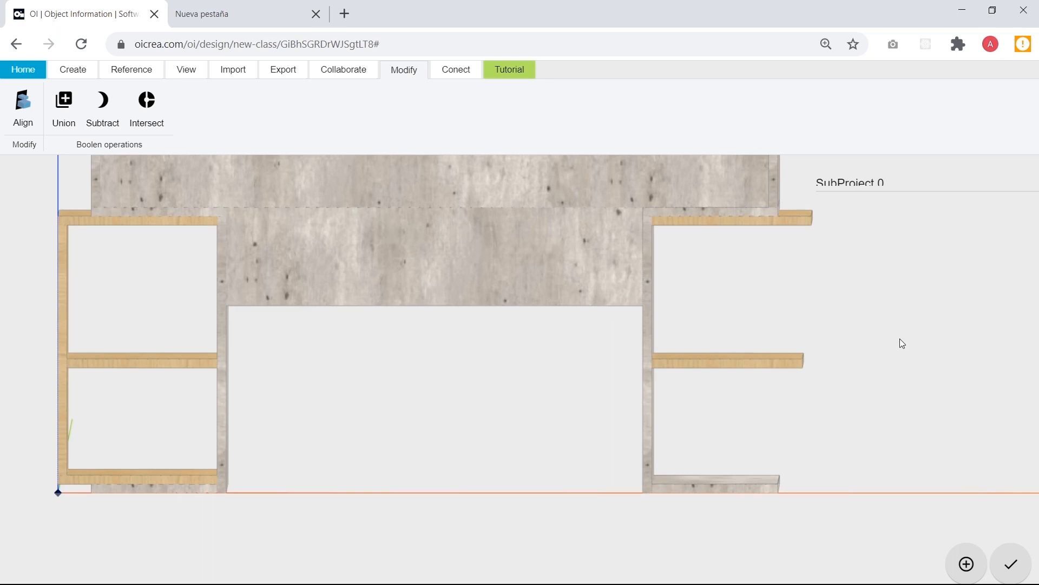
left_click_drag(900, 339, 749, 376)
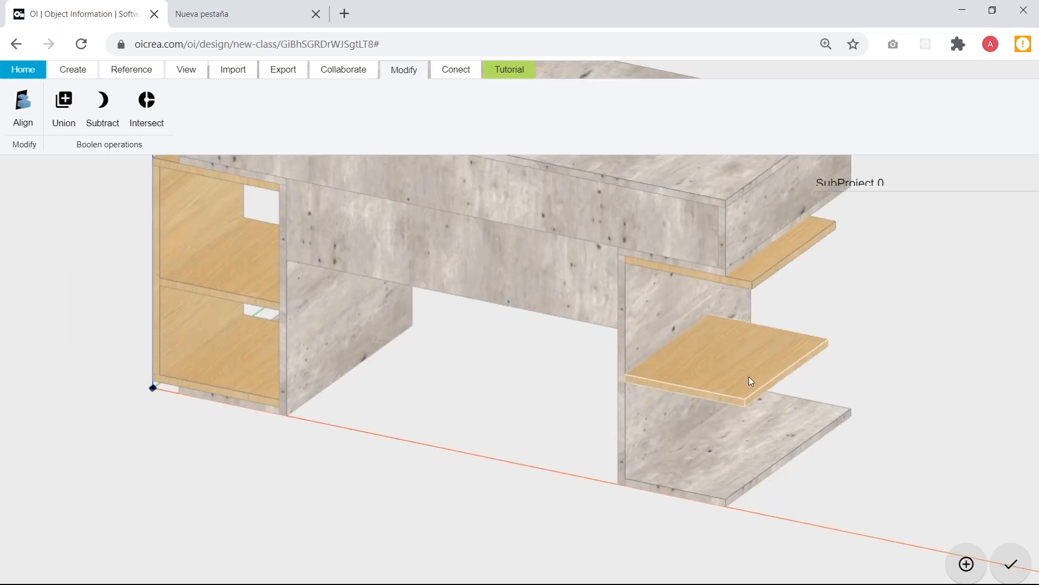
Set the copied middle shelf's X position to ancho total minus its length expression, ancho total -((ancho total)-0.85-2*grosor)/2-grosor.
left_click(749, 376)
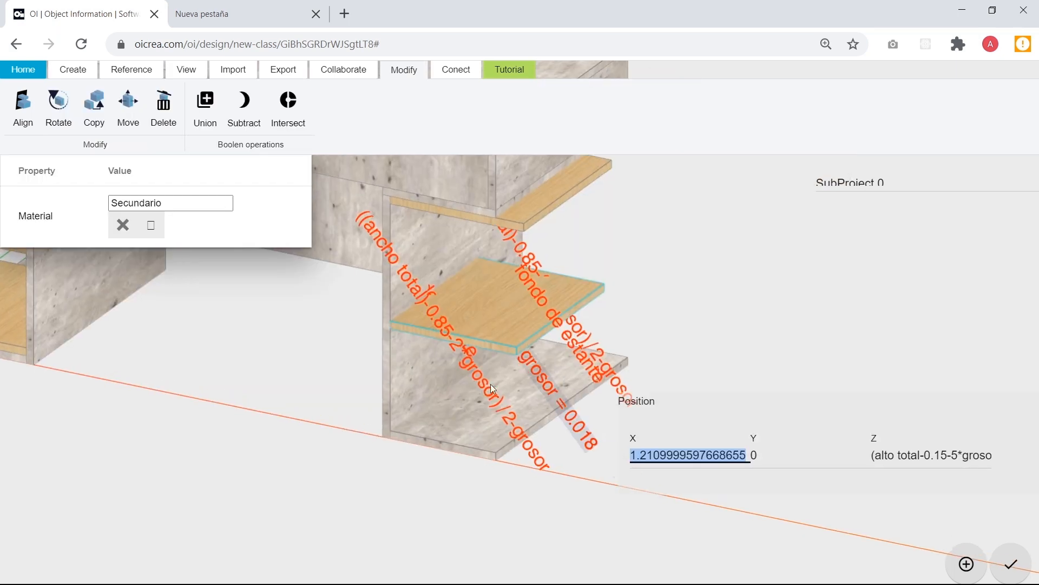
left_click(490, 372)
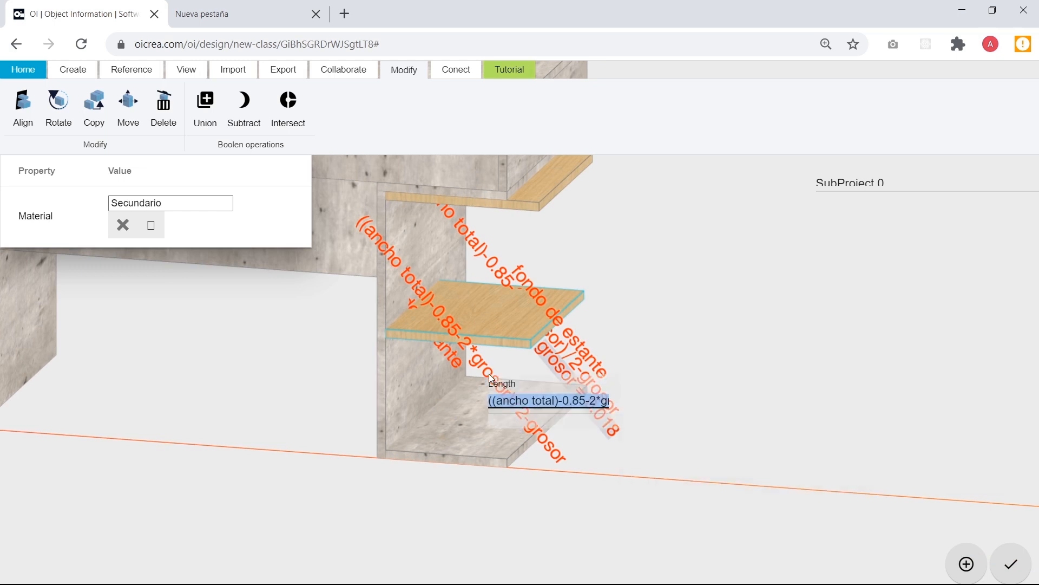
left_click(704, 287)
left_click(541, 315)
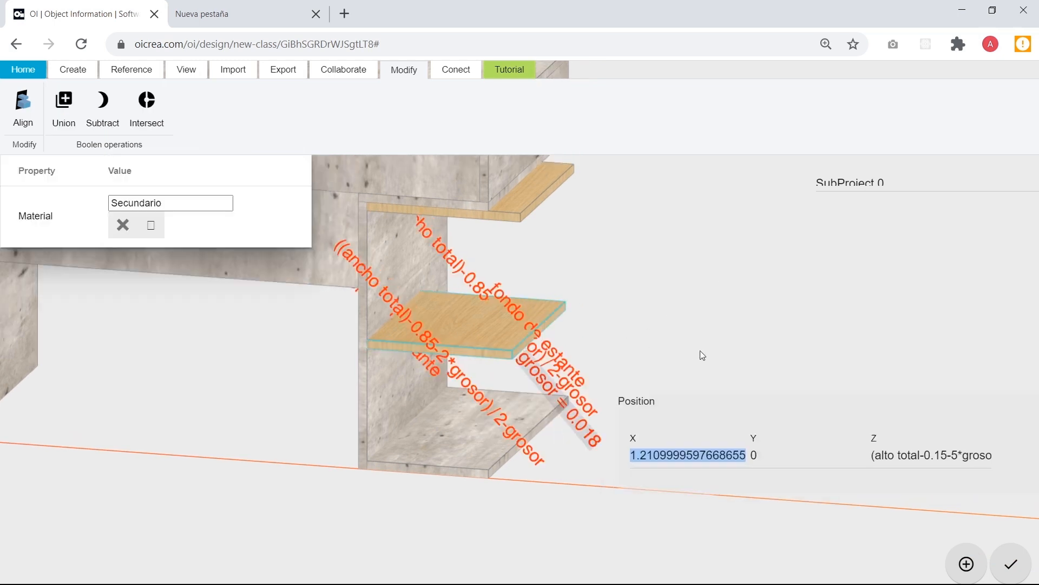
type("anc")
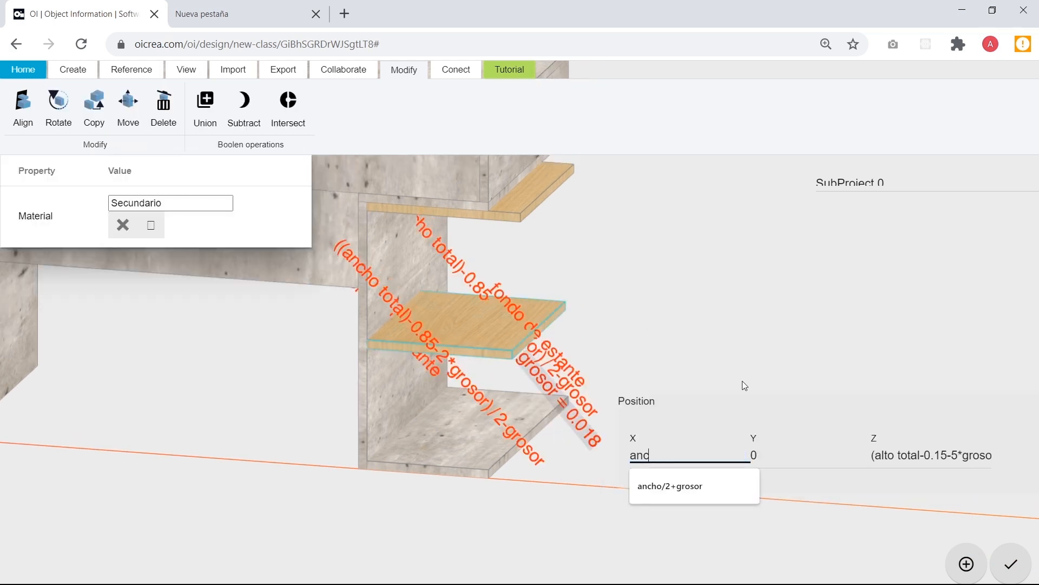
type("ho tota")
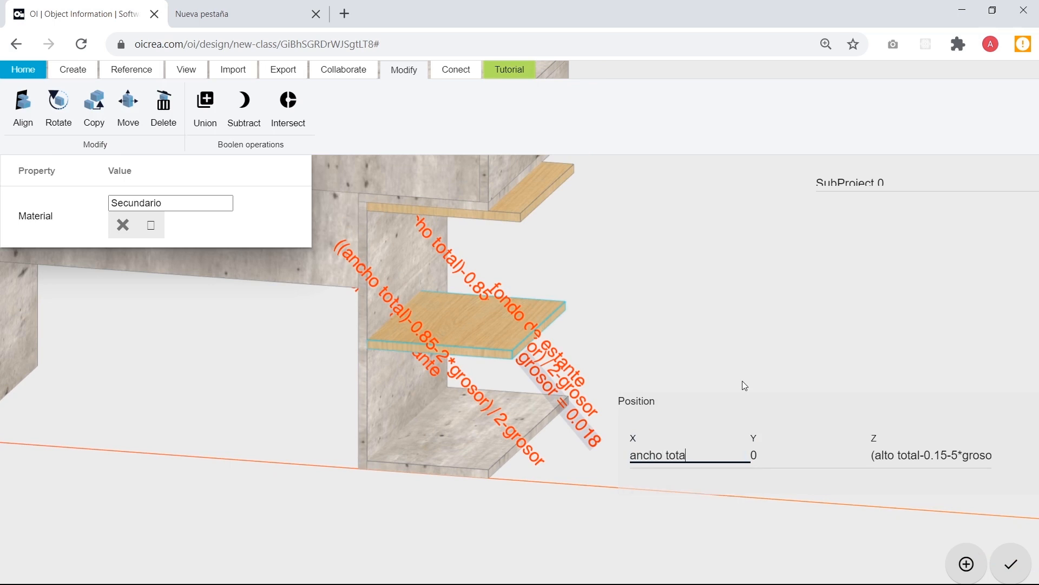
type("l -")
key("ctrl+v")
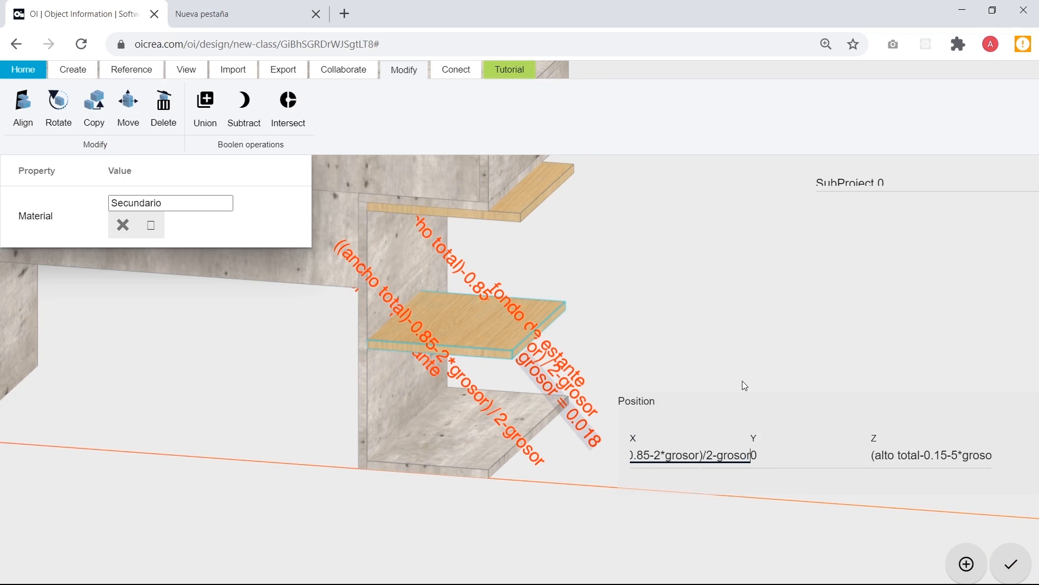
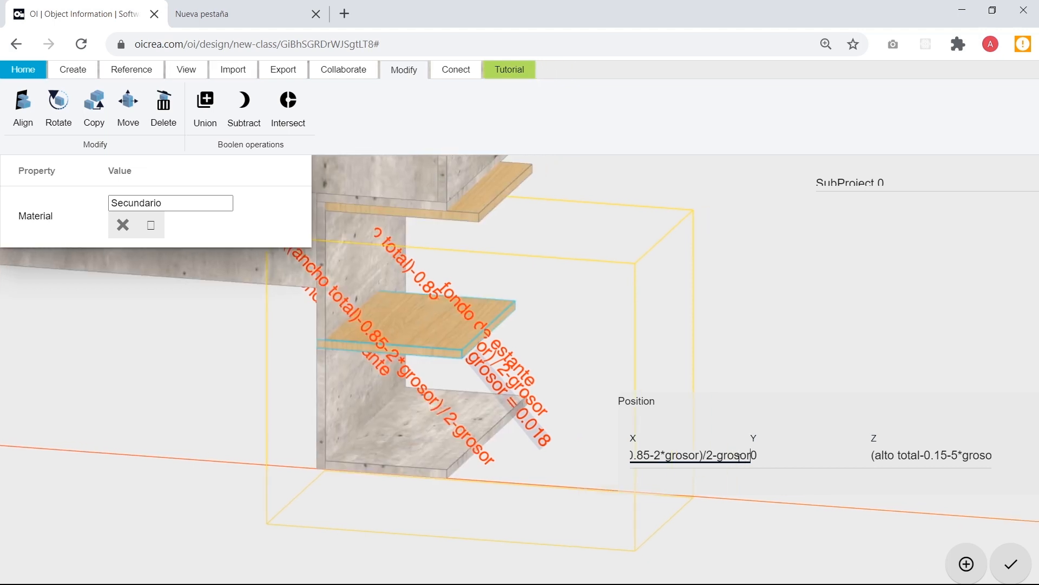
Remove the trailing -grosor from the copied shelf's X expression, leaving ancho total -((ancho total)-0.85-2*grosor)/2, and check its alignment from the front.
key("BackSpace")
key("BackSpace")
key("BackSpace")
key("BackSpace")
key("BackSpace")
key("BackSpace")
key("BackSpace")
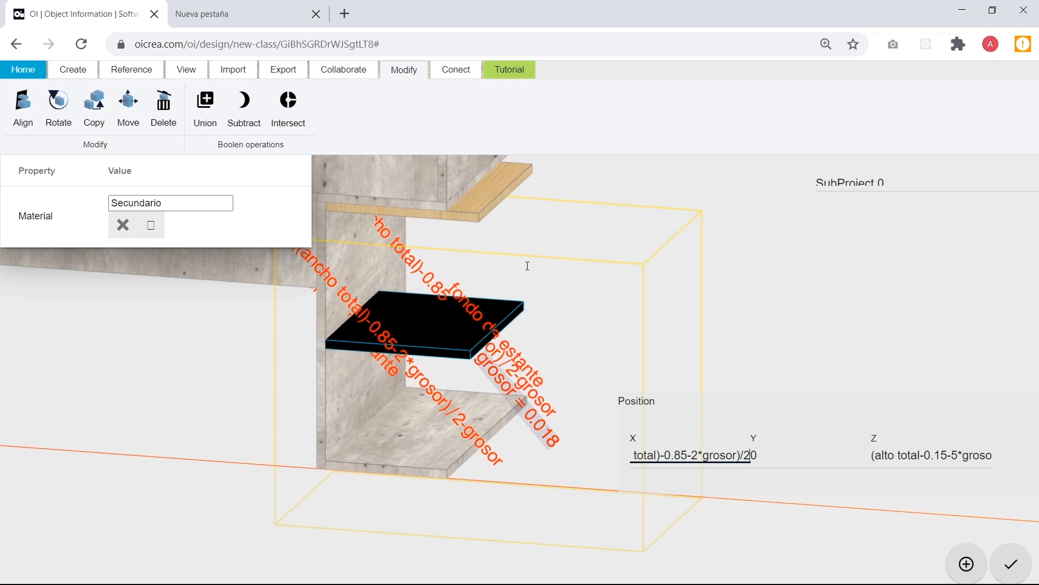
left_click(788, 289)
scroll(644, 332, "down", 5)
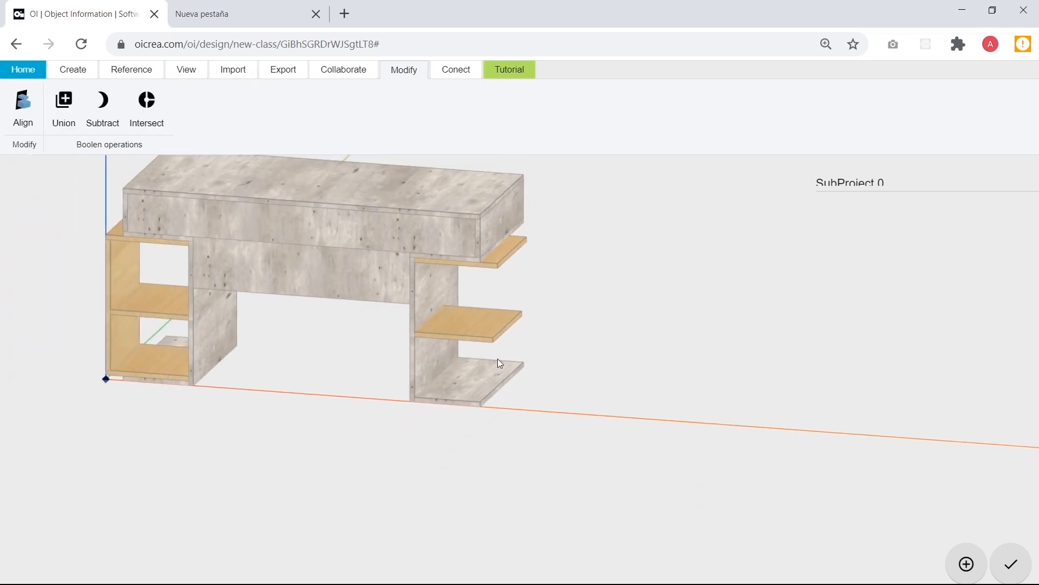
left_click_drag(292, 365, 388, 340)
scroll(559, 307, "up", 4)
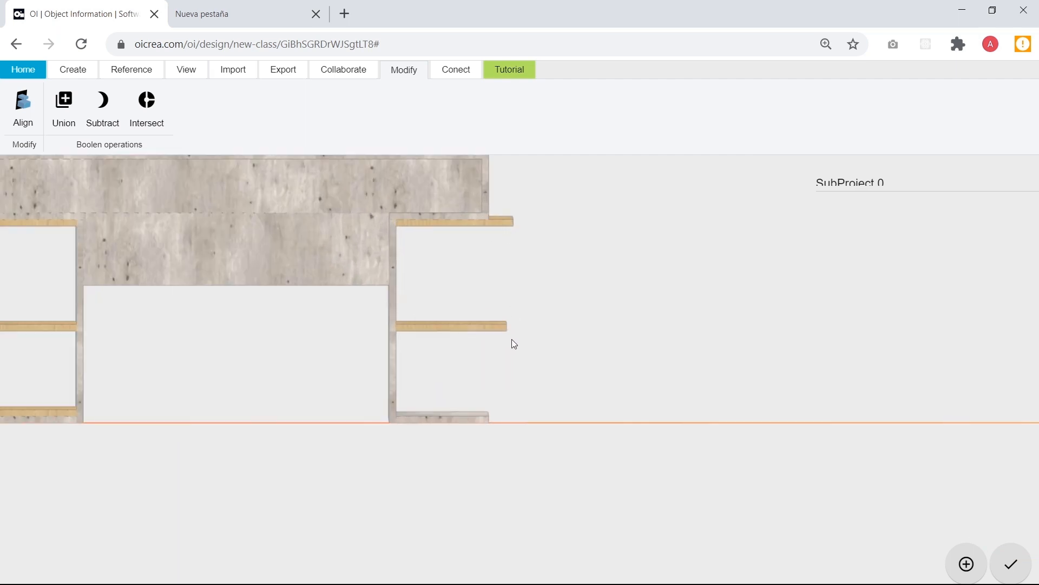
Copy the bottom wooden shelf from the origin end of the desk to the opposite leg, above the grey base board.
scroll(513, 336, "down", 2)
left_click_drag(521, 333, 497, 354)
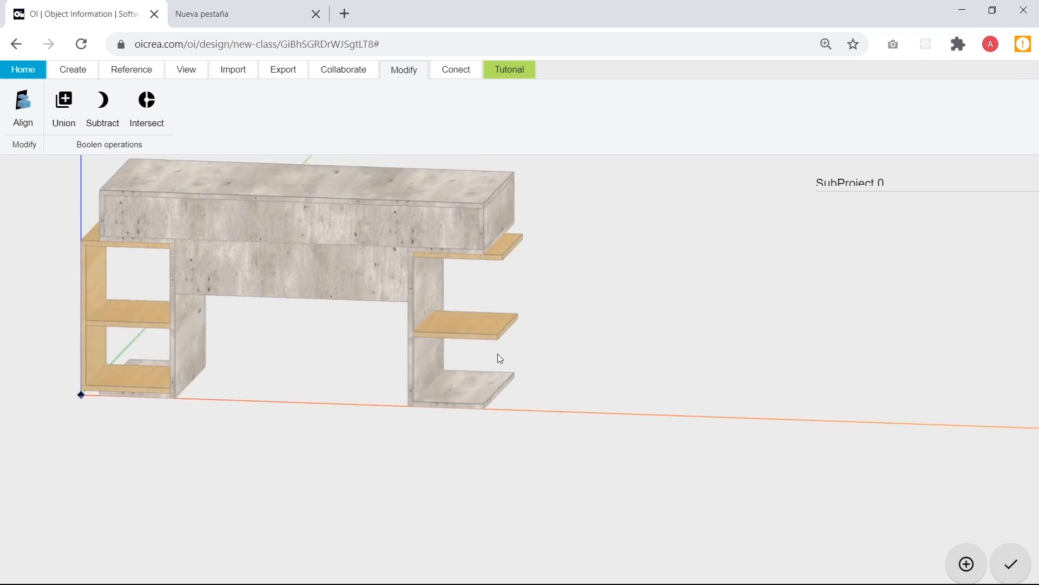
left_click(135, 388)
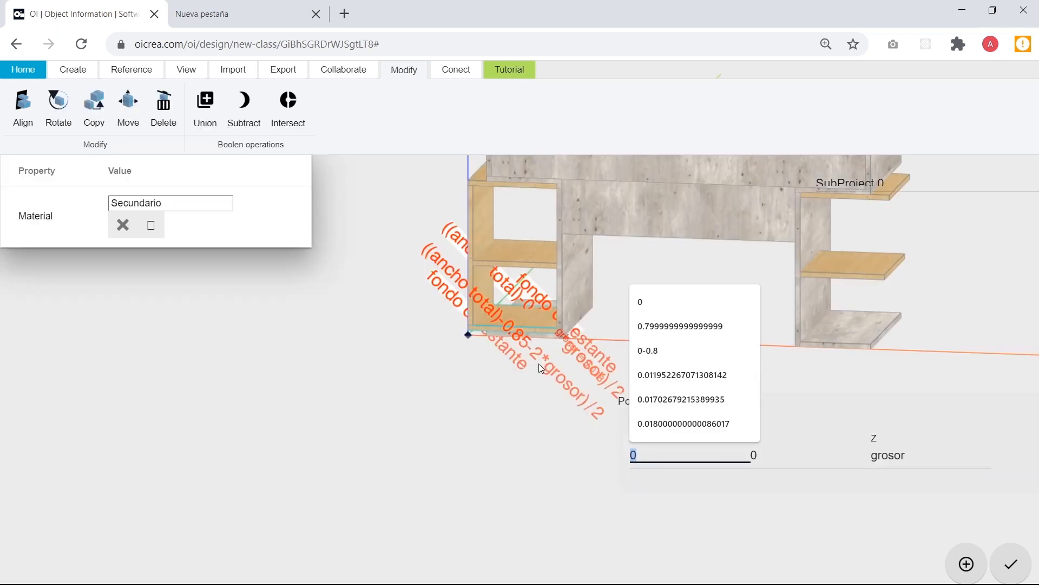
left_click(92, 115)
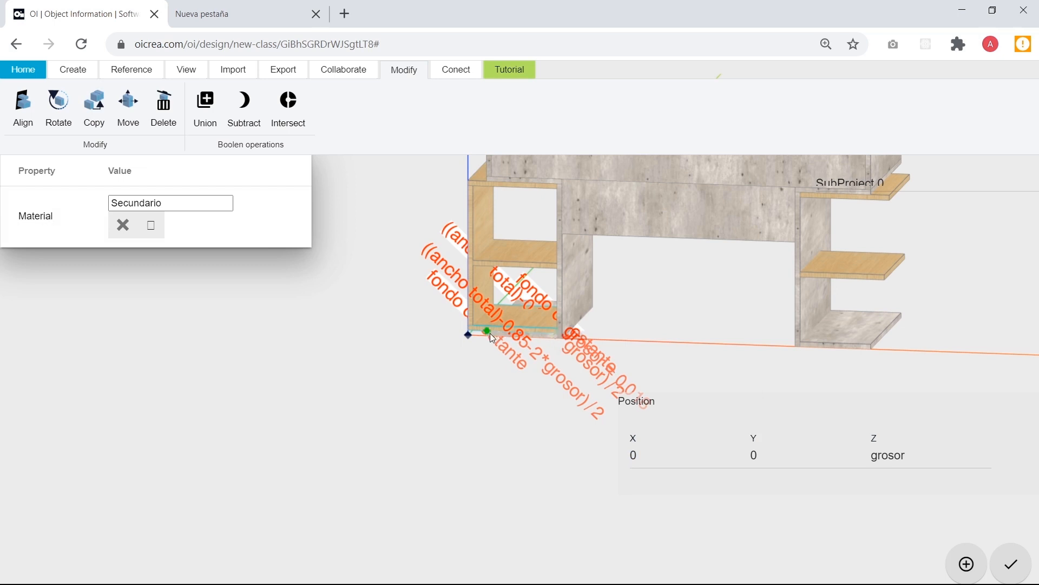
left_click(475, 258)
left_click(480, 260)
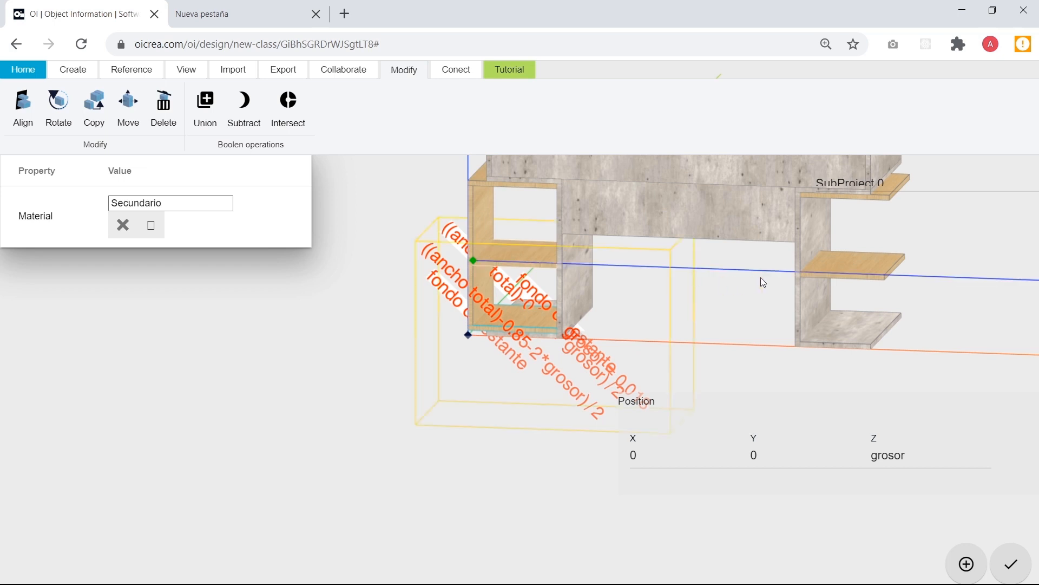
left_click(807, 272)
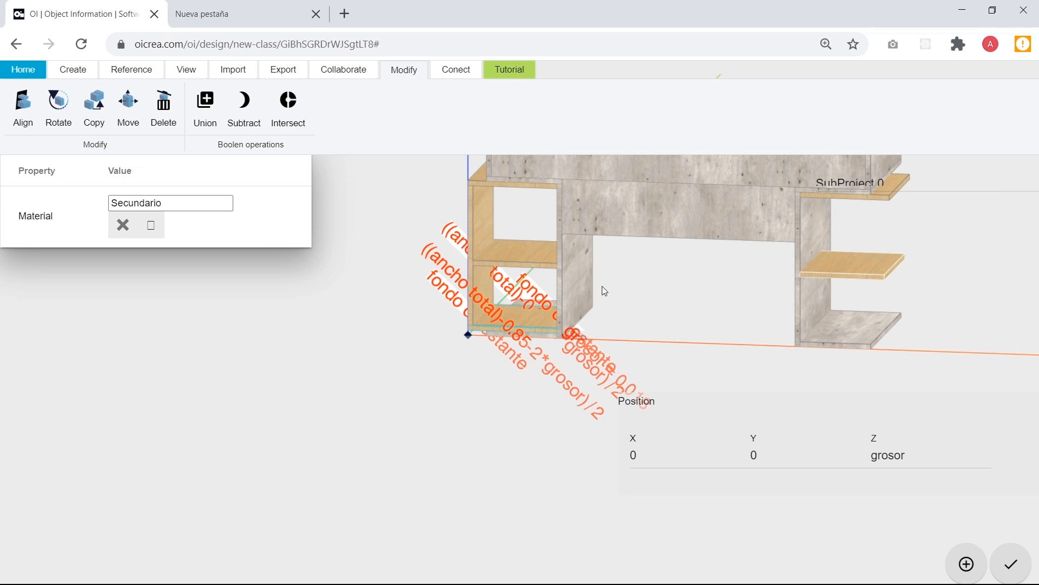
left_click(619, 282)
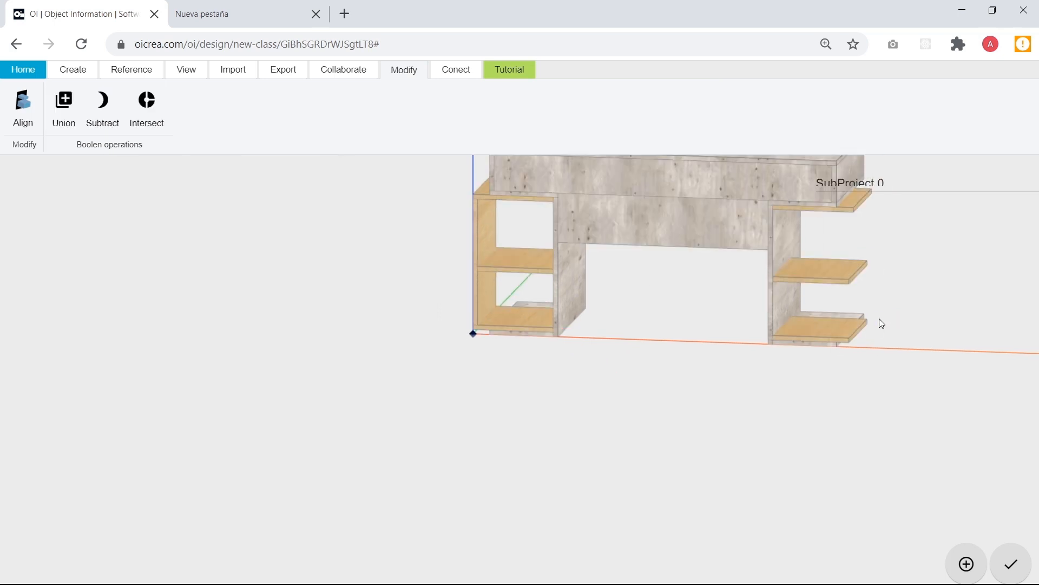
Set the copied bottom shelf's X position to ancho total minus its length expression, ancho total-((ancho total)-0.85-2*grosor)/2.
scroll(925, 328, "up", 5)
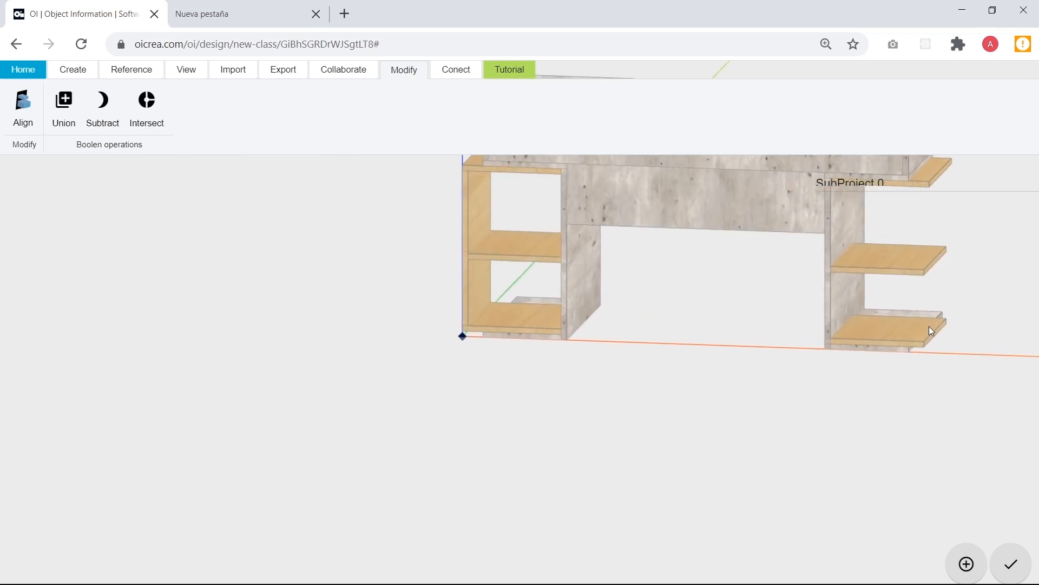
scroll(804, 316, "up", 3)
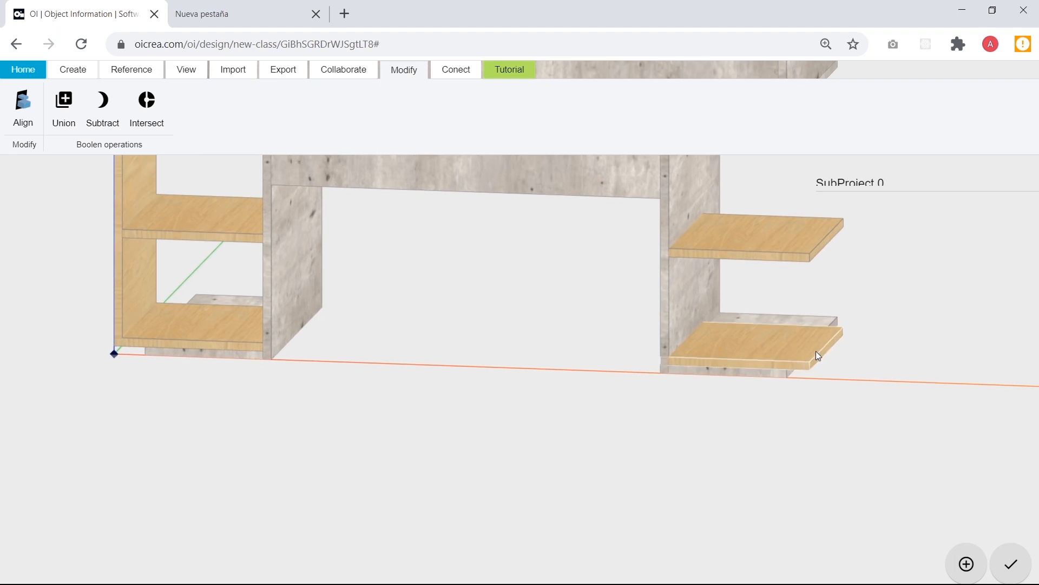
left_click(812, 353)
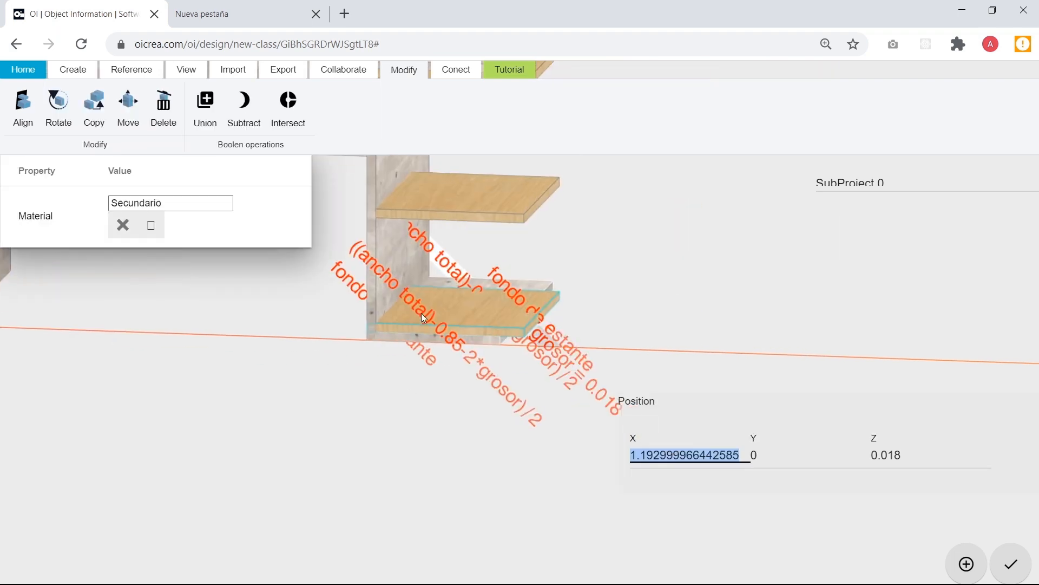
left_click(431, 325)
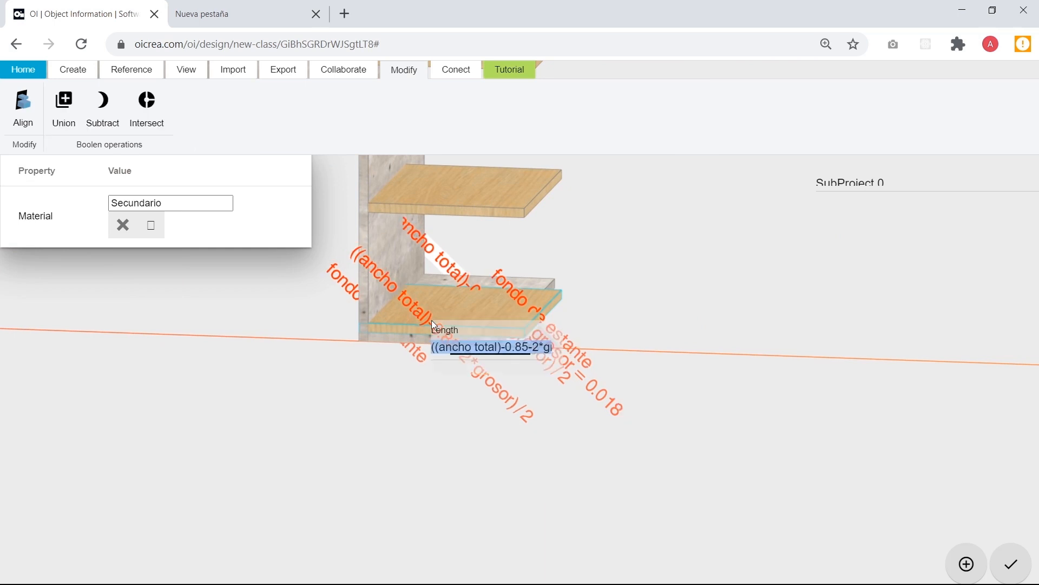
left_click(679, 302)
left_click(519, 314)
left_click(736, 453)
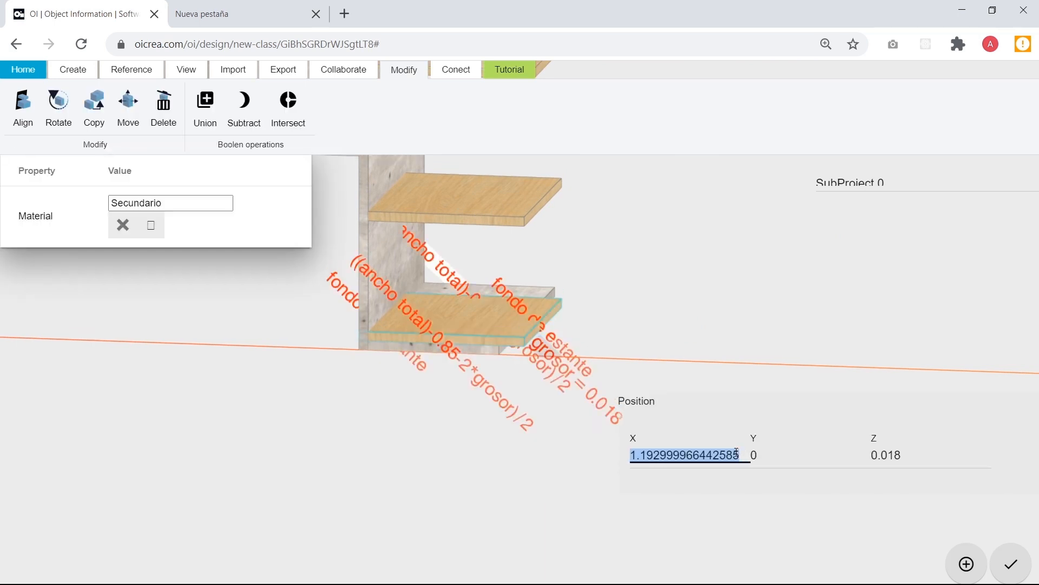
type("ancho total")
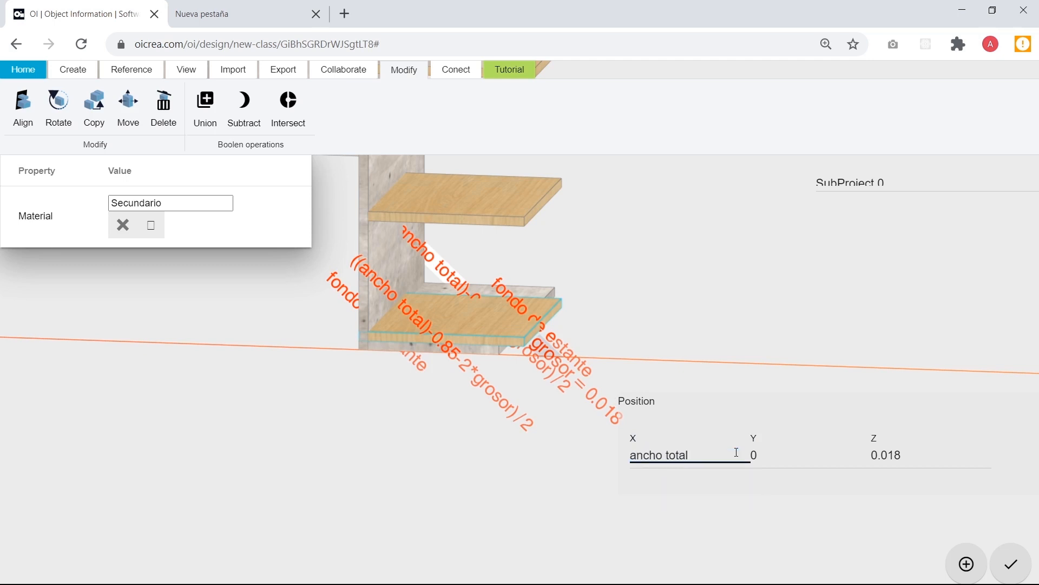
type("-")
key("ctrl+v")
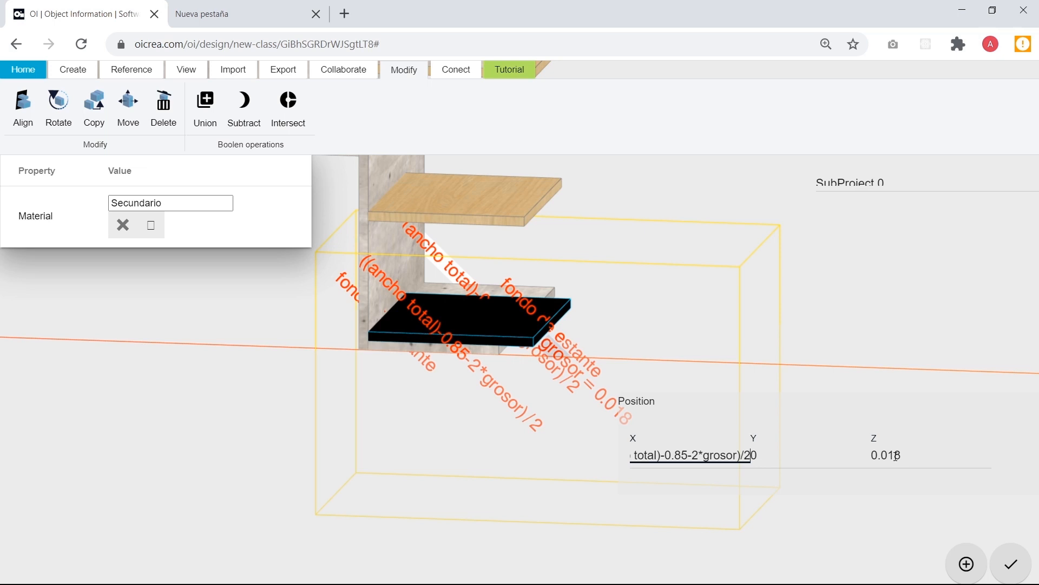
key("Return")
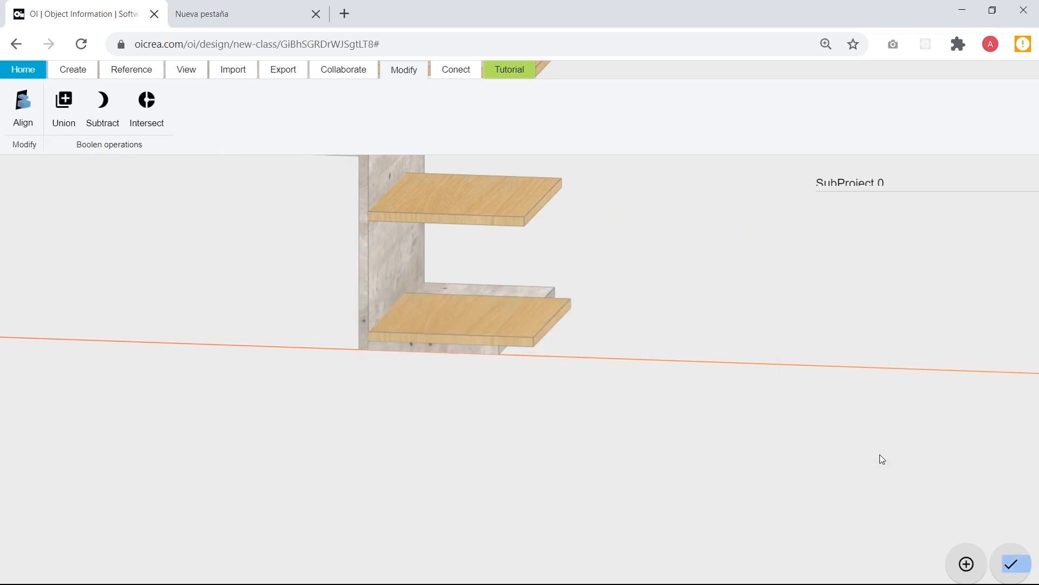
Set the copied bottom shelf's Z position to grosor and check its alignment with the shelves above from the front.
left_click(511, 327)
double_click(892, 455)
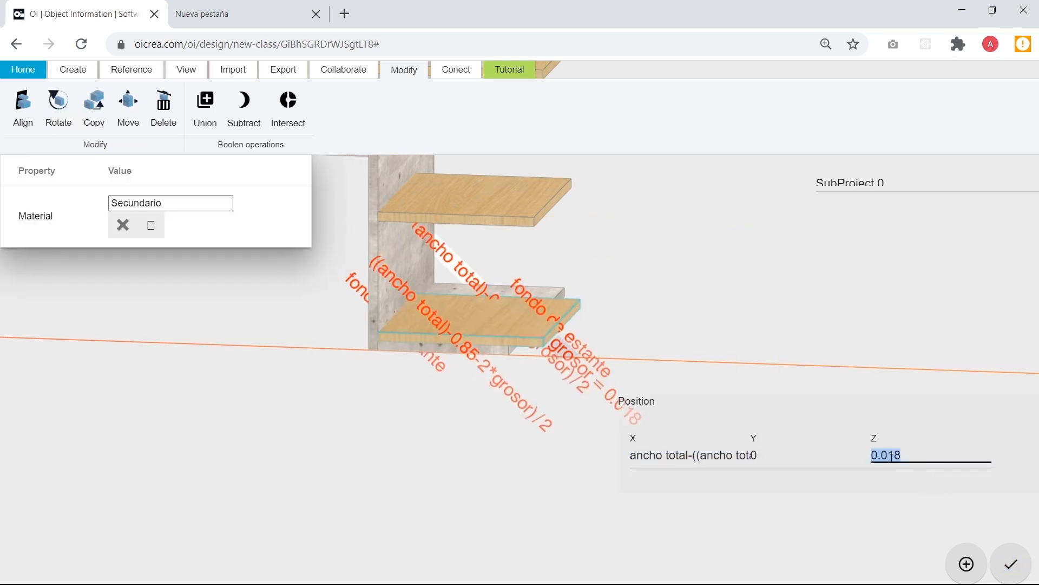
type("grosor")
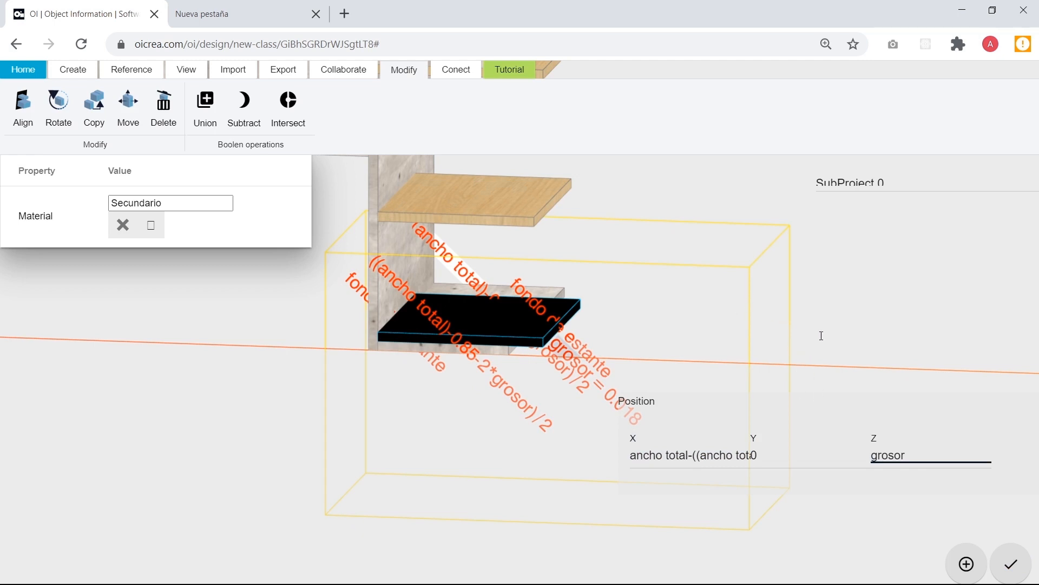
left_click(715, 301)
scroll(714, 301, "down", 5)
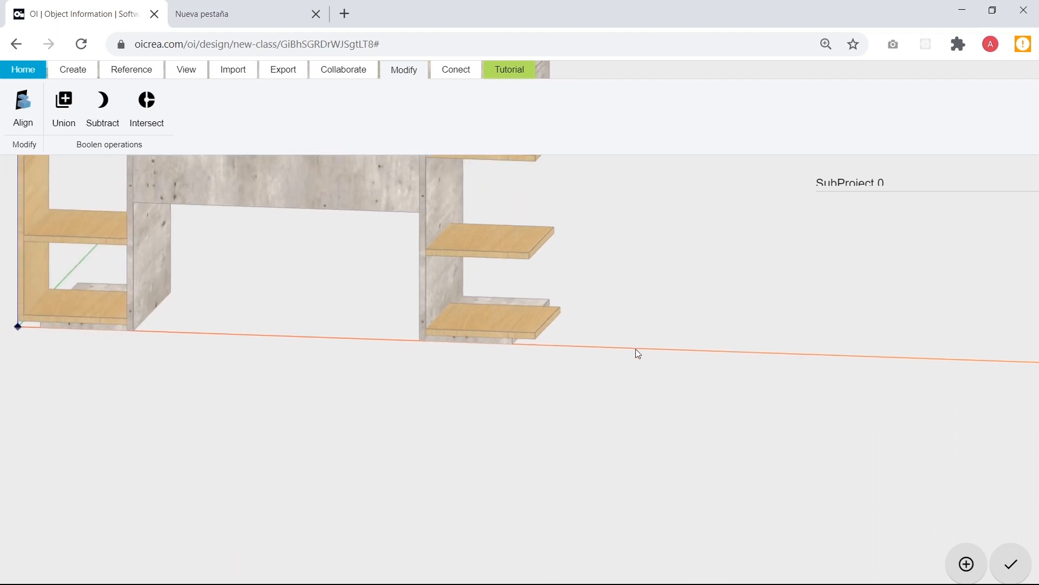
left_click_drag(665, 315, 672, 318)
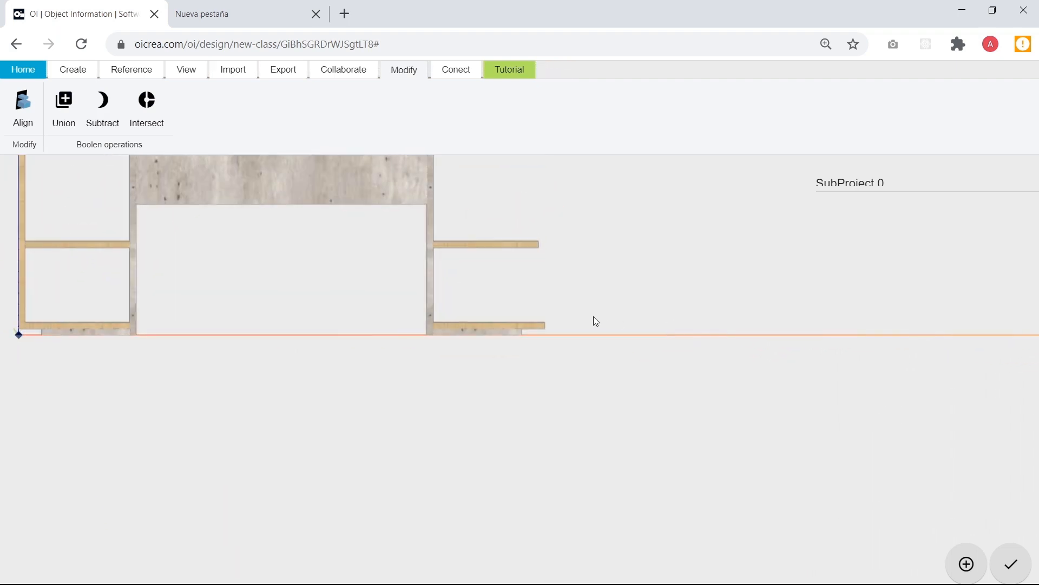
scroll(601, 317, "down", 3)
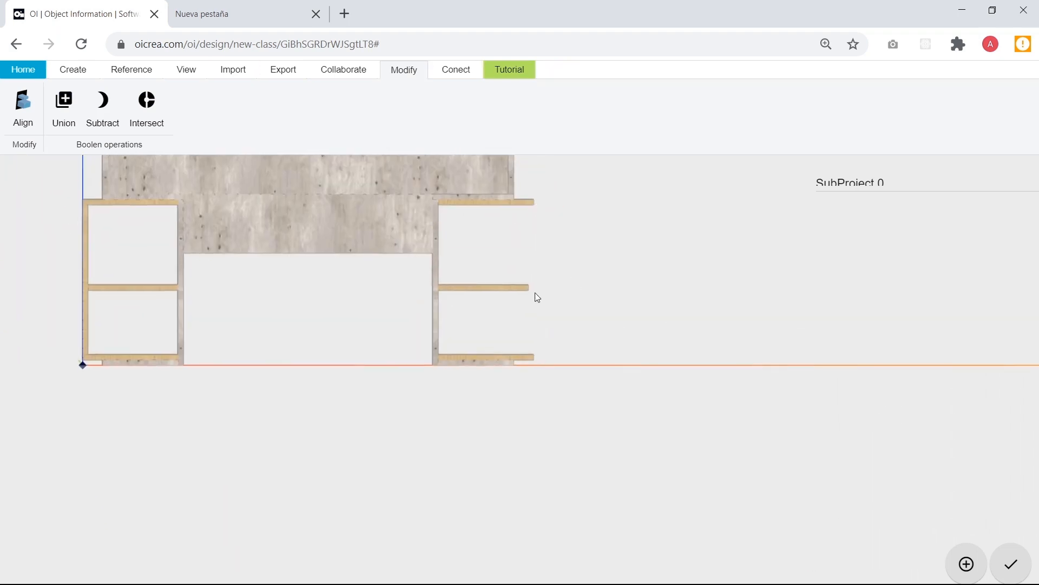
left_click_drag(392, 338, 35, 194)
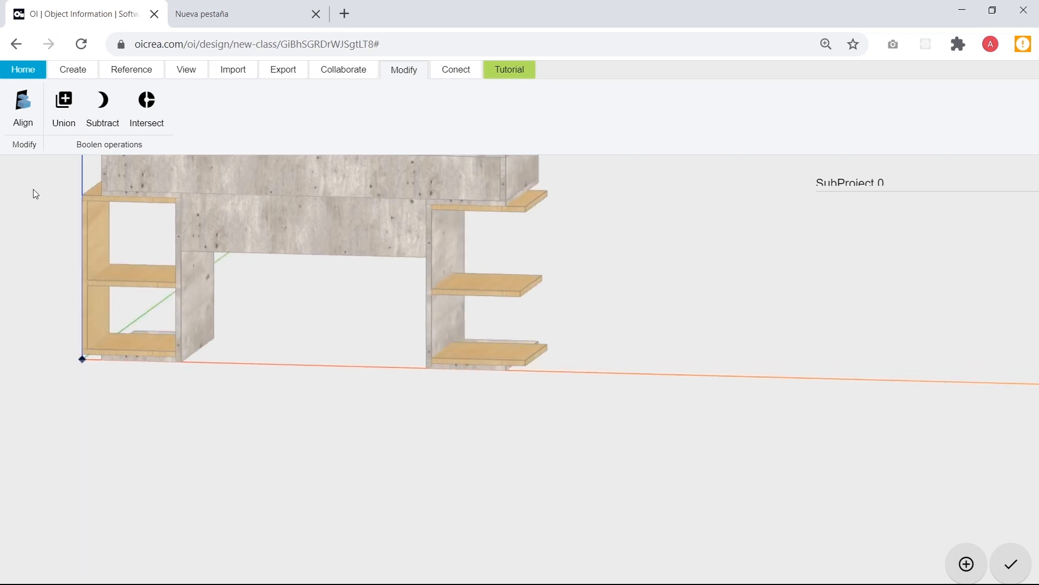
Copy the vertical wooden side board from the origin end to the outer edge of the opposite shelves, beneath the top shelf.
scroll(99, 215, "up", 5)
right_click_drag(165, 247, 350, 315)
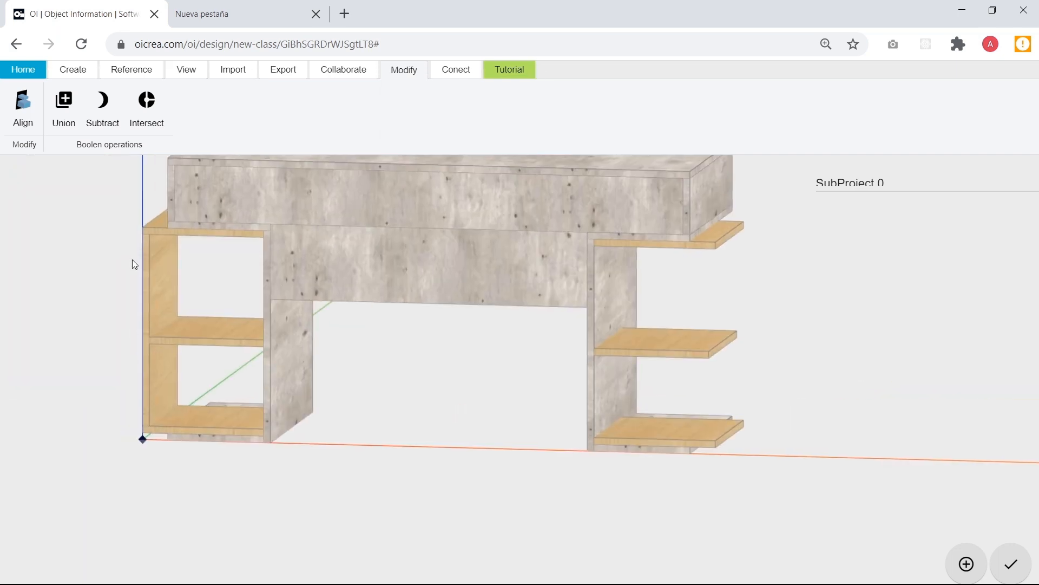
left_click(160, 263)
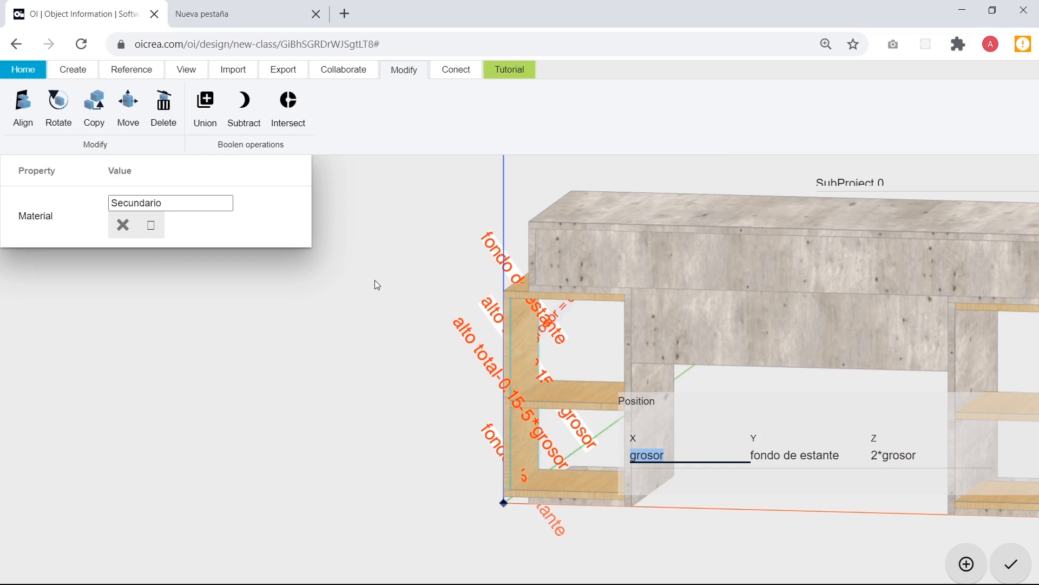
left_click(97, 112)
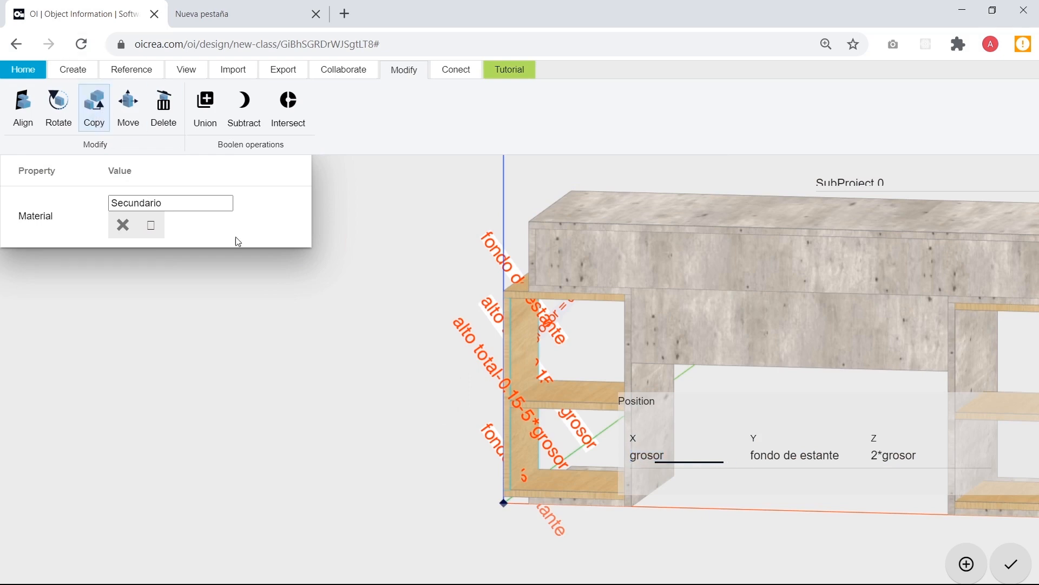
left_click(510, 298)
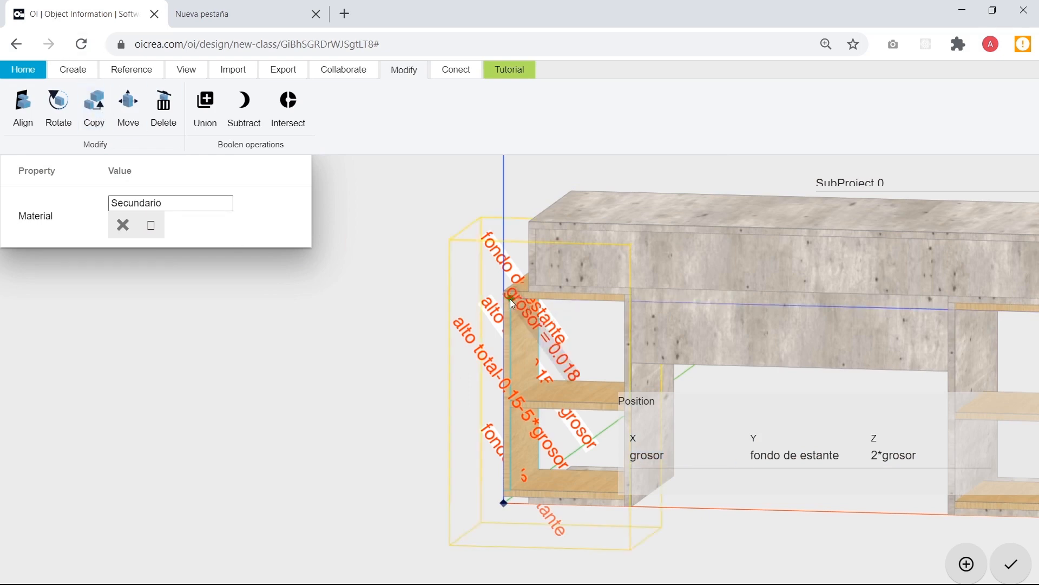
scroll(885, 307, "down", 1)
middle_click_drag(776, 314, 704, 313)
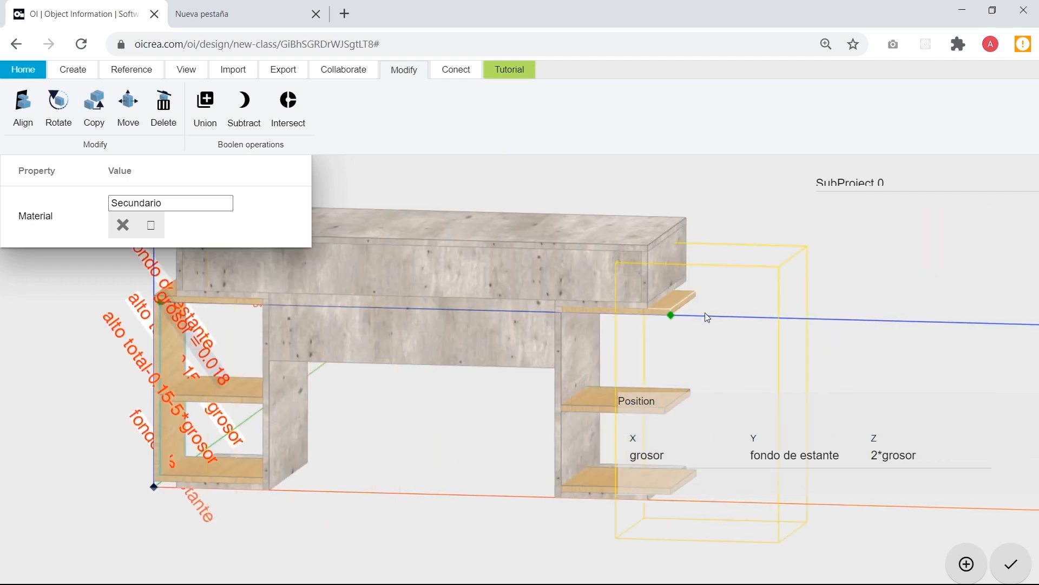
left_click(666, 313)
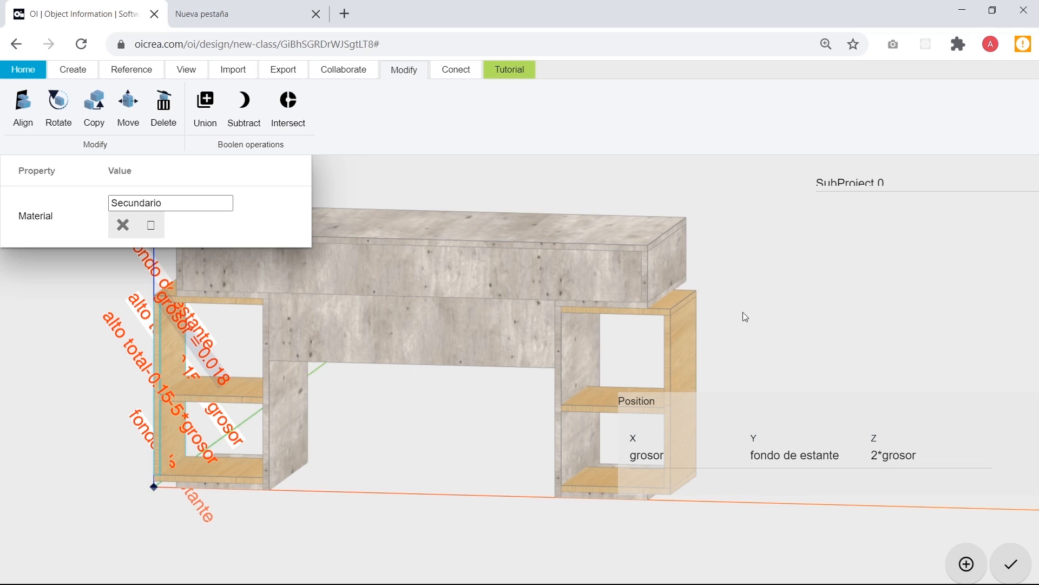
left_click(743, 312)
Set the copied side board's X position to ancho total - grosor.
left_click(681, 351)
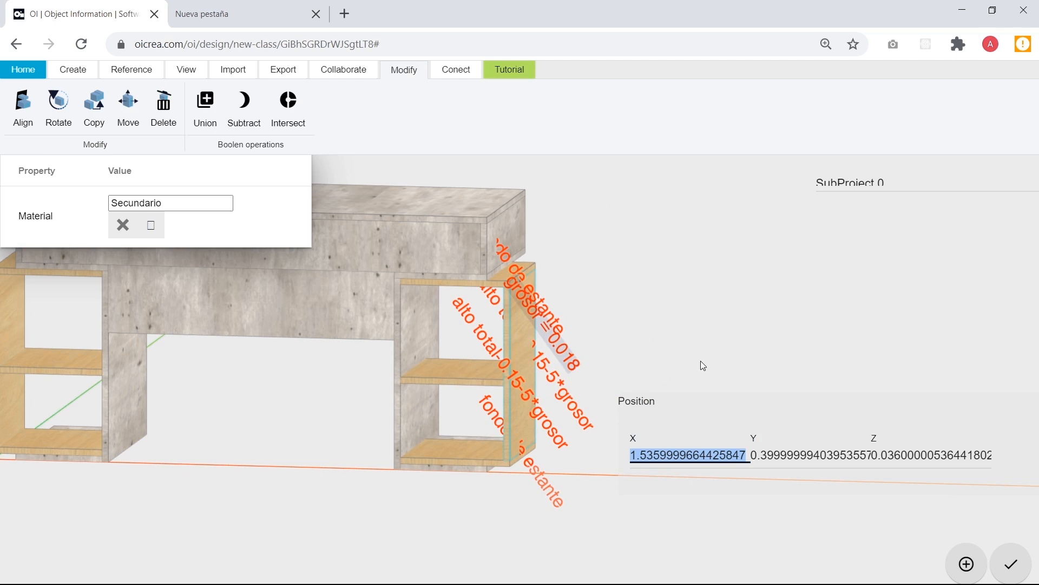
type("ancho total")
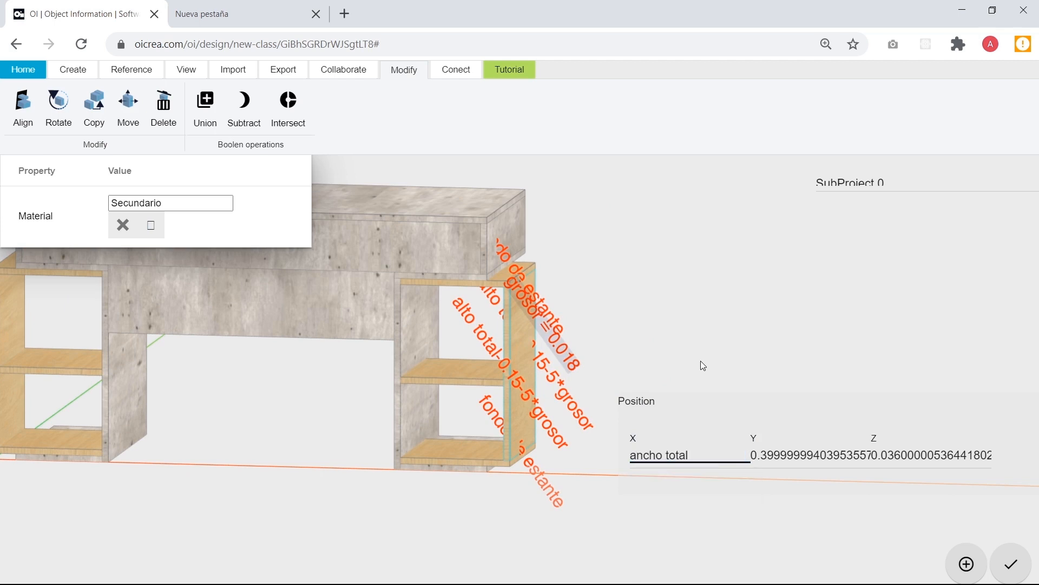
type(" - grosor")
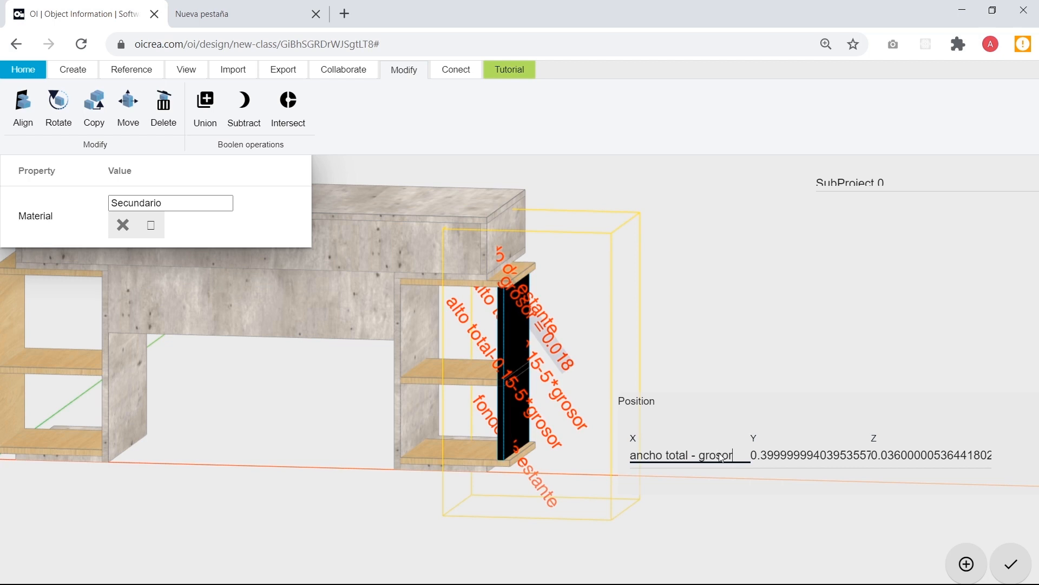
Remove the trailing - grosor from the copied side board's X expression, leaving ancho total.
key("BackSpace")
key("BackSpace")
key("BackSpace")
key("BackSpace")
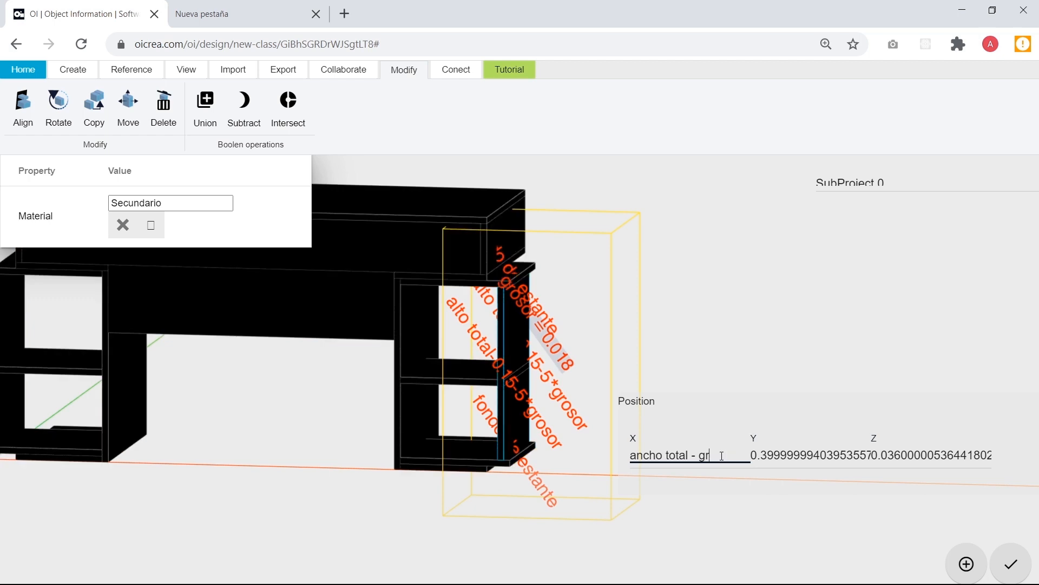
key("BackSpace")
key("BackSpace")
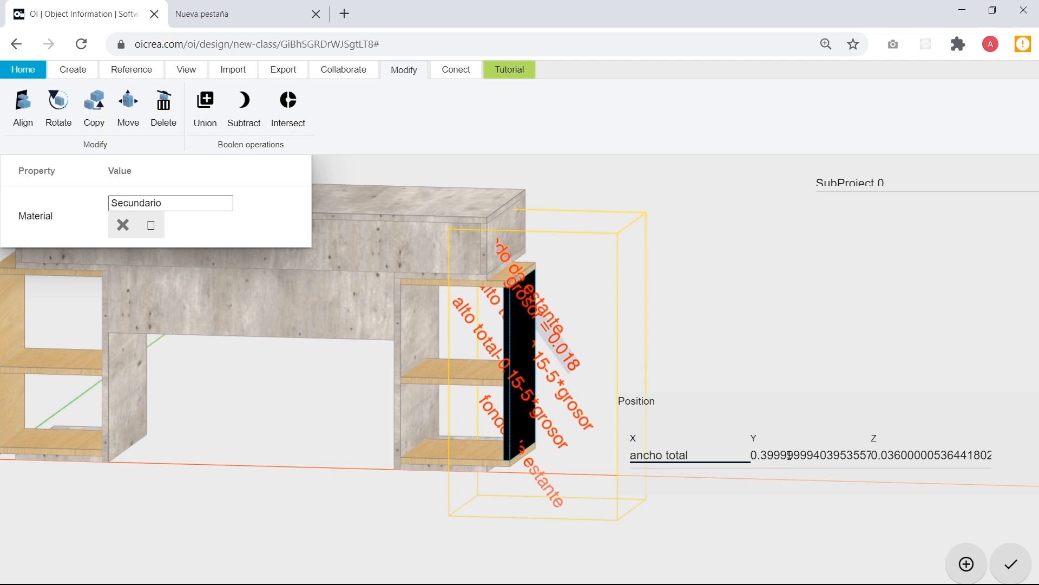
Set the copied side board's Y position to 0 and its Z position to grosor*2.
double_click(790, 454)
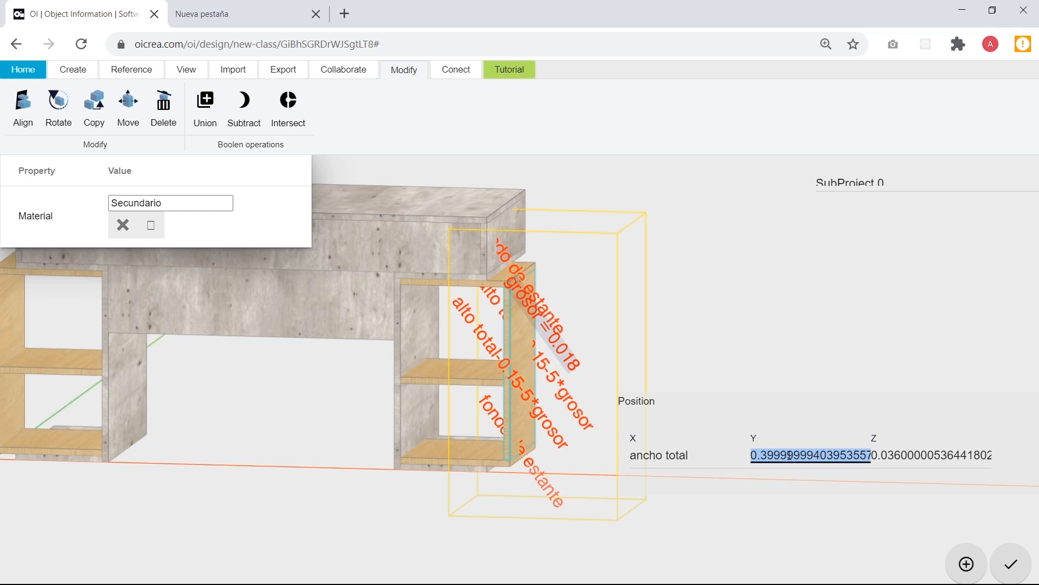
type("0")
key("Tab")
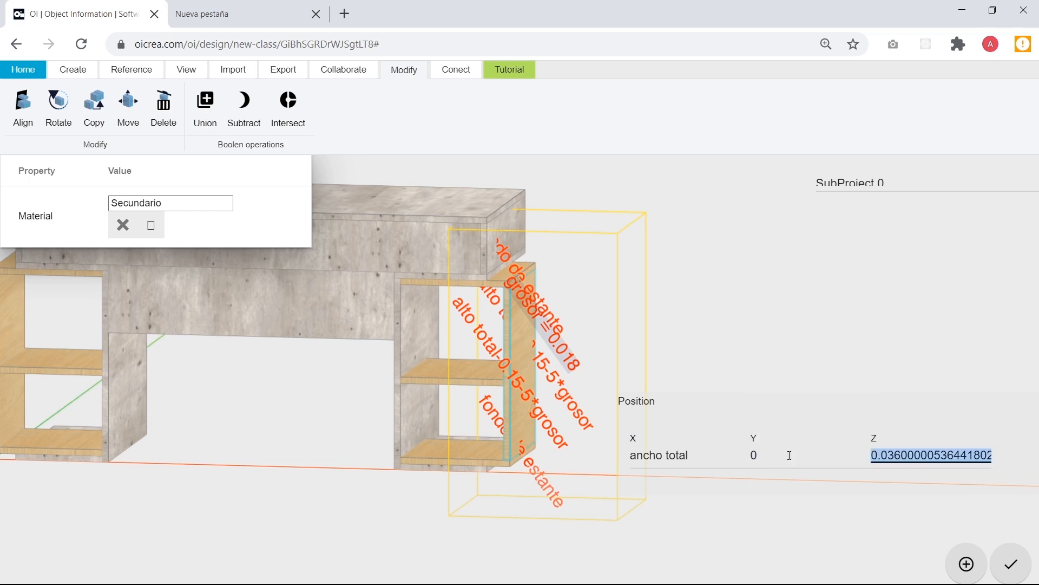
type("grosor")
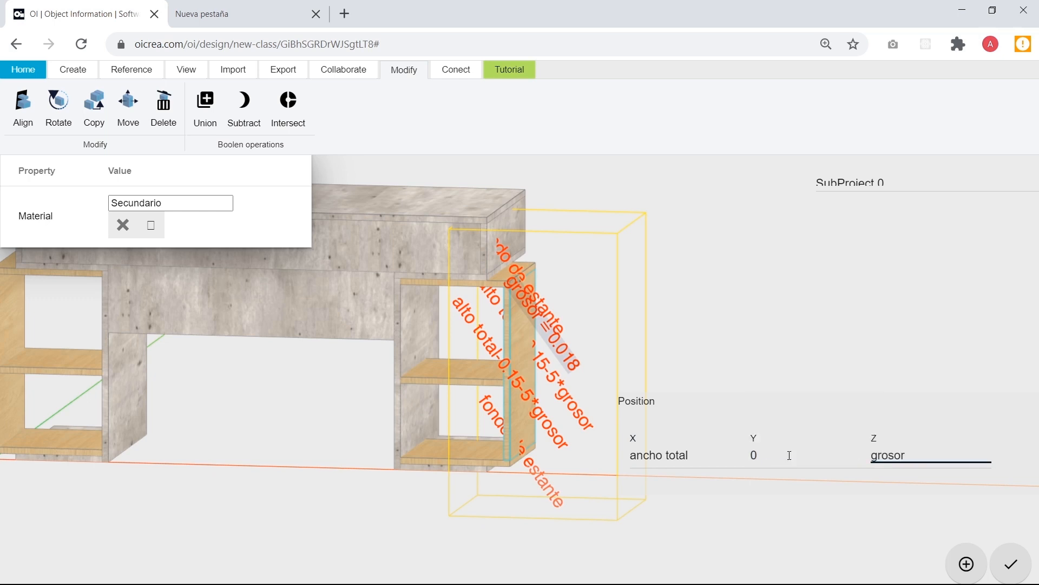
type("*2")
key("Return")
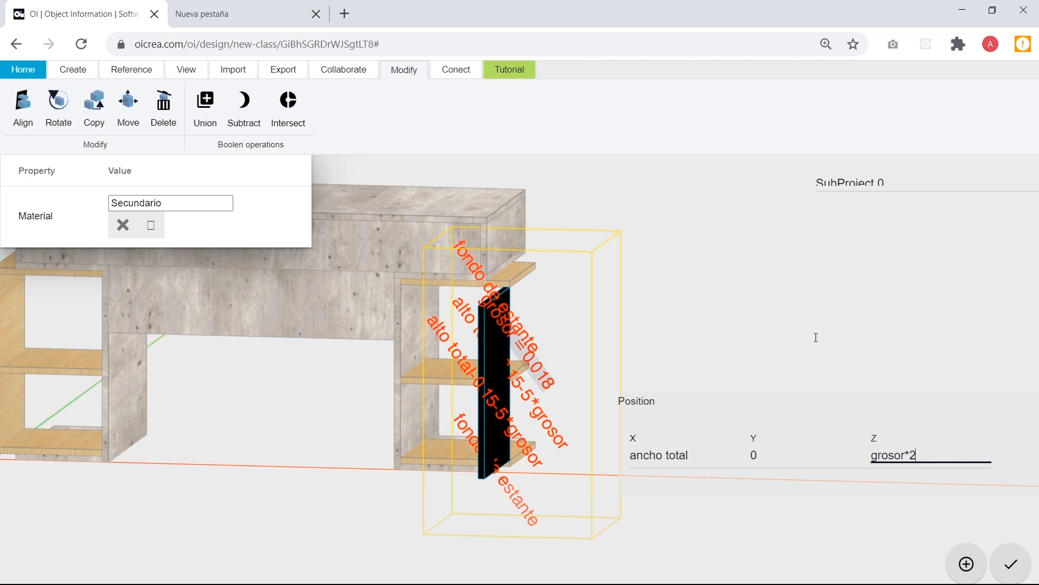
Set the copied side board's Y position to fondo de estante, keeping its X and Z expressions.
key("Return")
left_click_drag(633, 410, 486, 433)
scroll(365, 449, "up", 3)
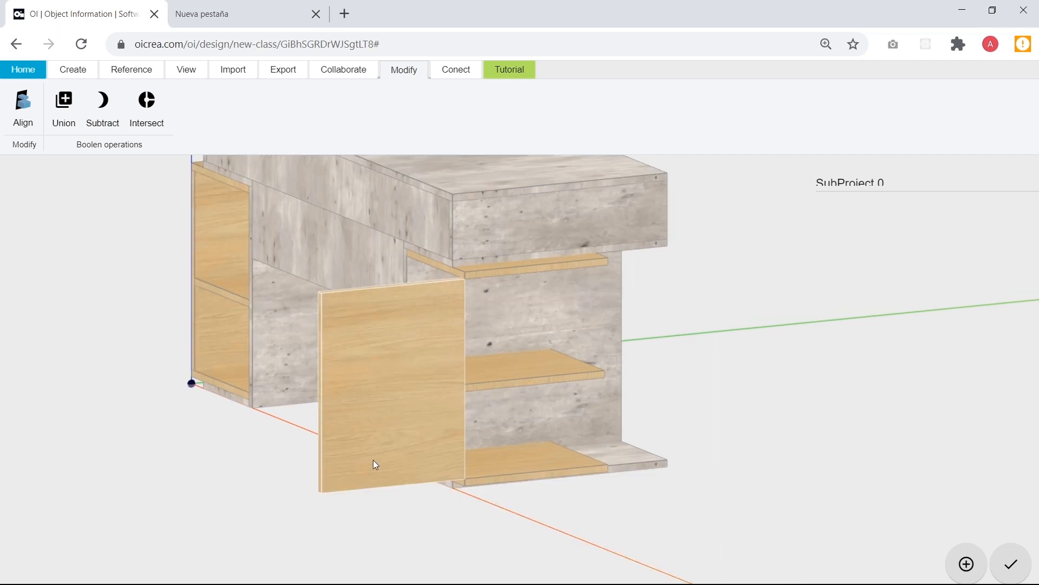
left_click(373, 460)
left_click(553, 370)
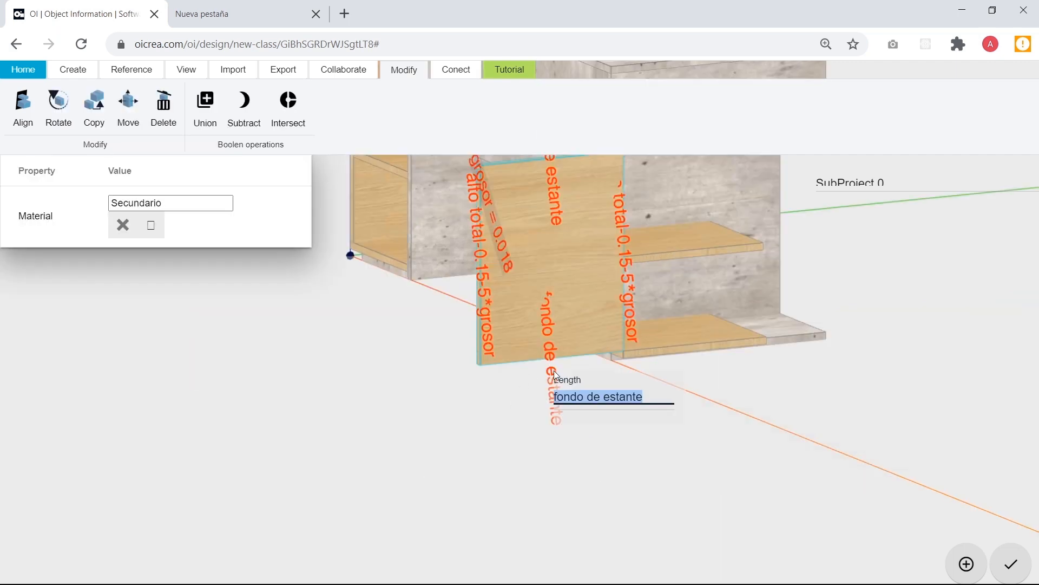
left_click(425, 408)
left_click(511, 313)
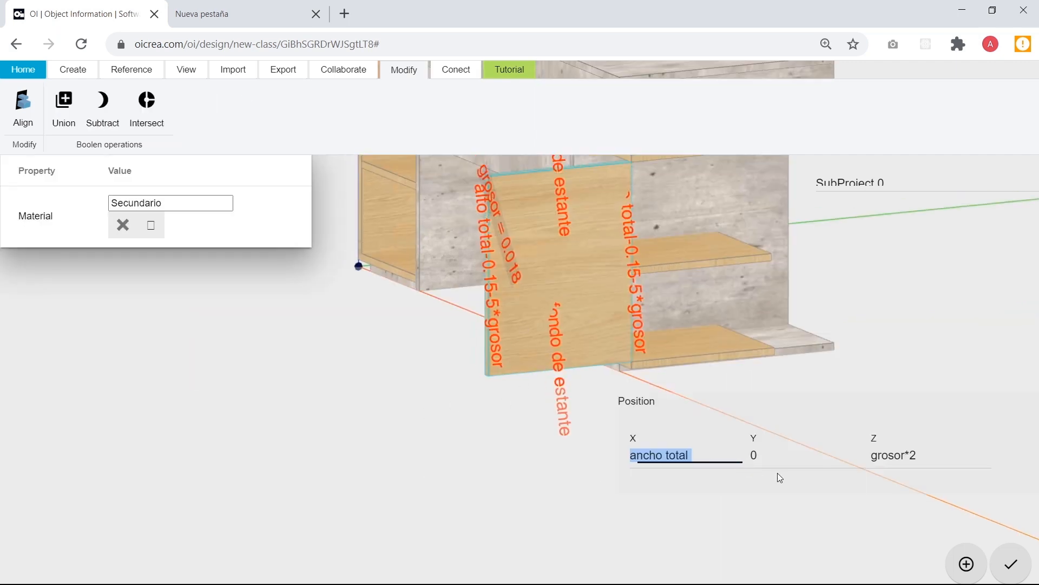
left_click(766, 459)
key("ctrl+v")
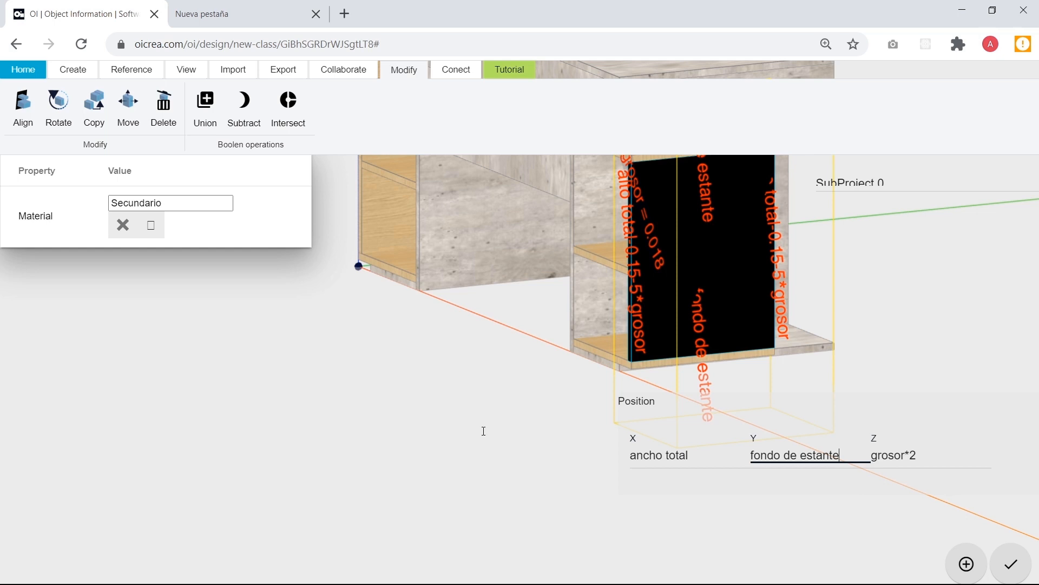
left_click(544, 419)
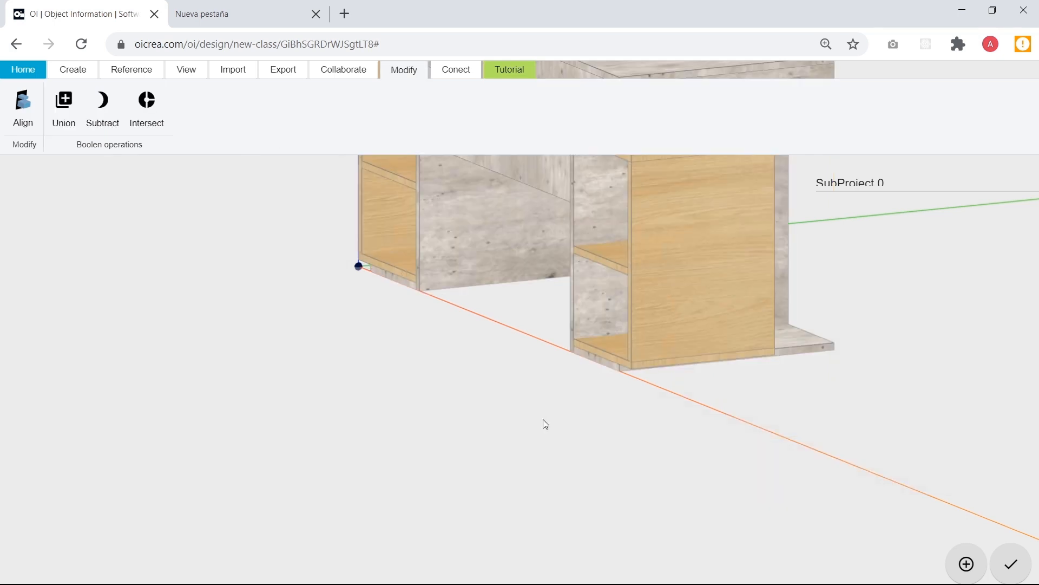
Open the class parameters and set alto total to 0.85 to test the desk's height.
scroll(595, 423, "down", 5)
left_click_drag(768, 399, 638, 423)
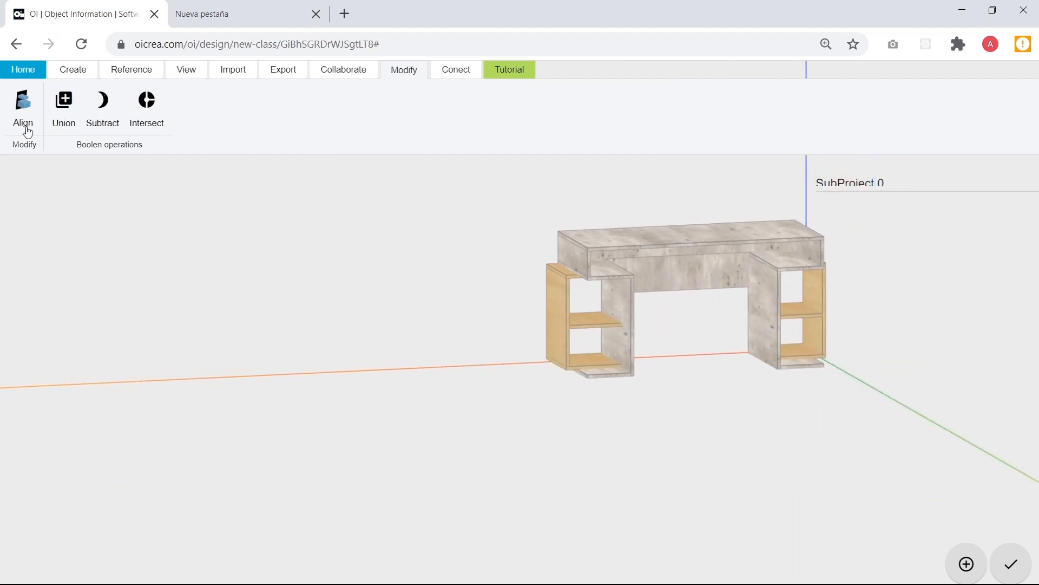
left_click_drag(490, 308, 500, 312)
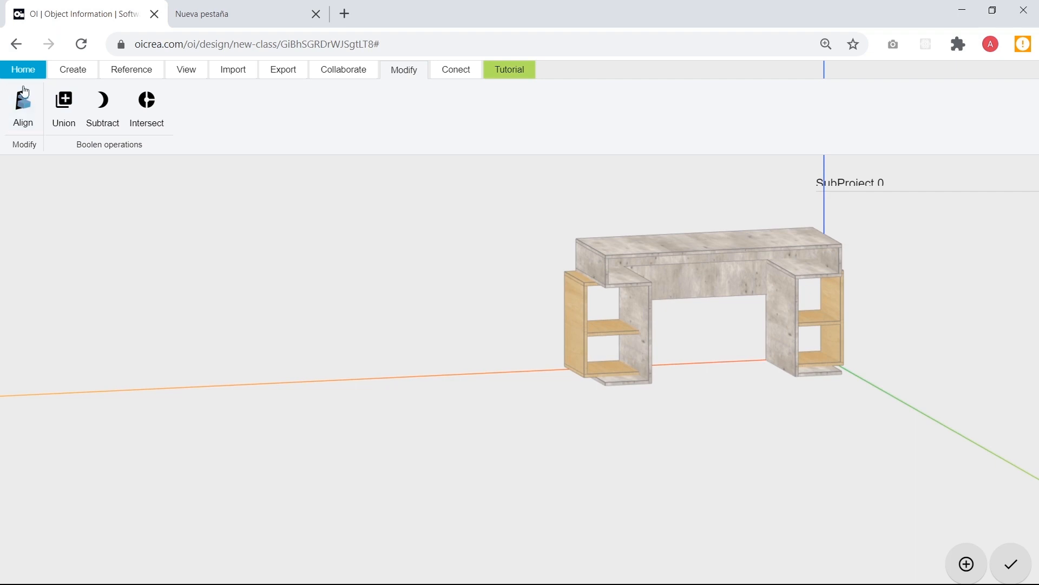
left_click(76, 70)
left_click(52, 108)
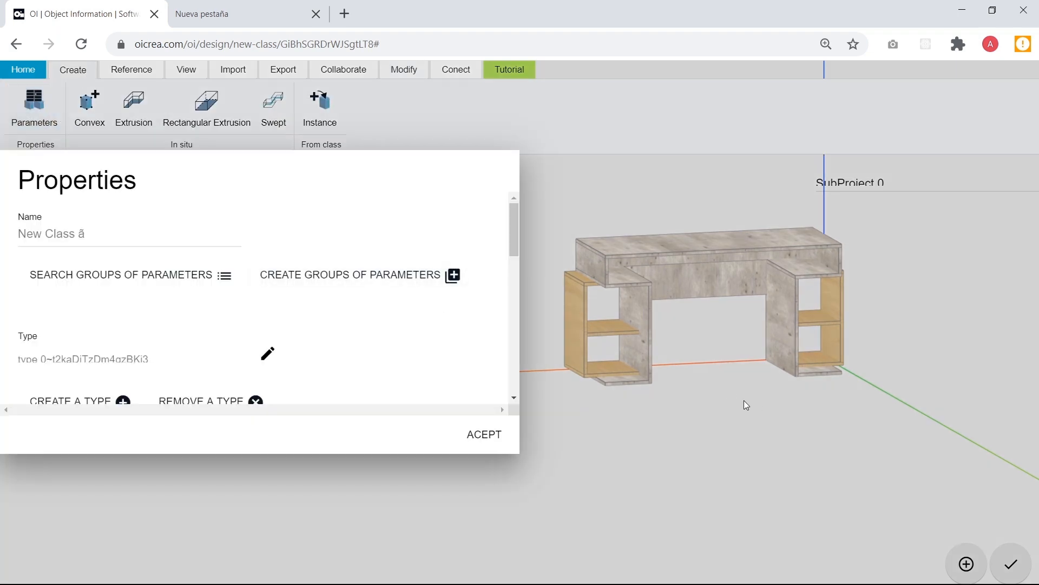
left_click_drag(745, 404, 779, 369)
scroll(368, 362, "down", 1)
scroll(368, 361, "down", 1)
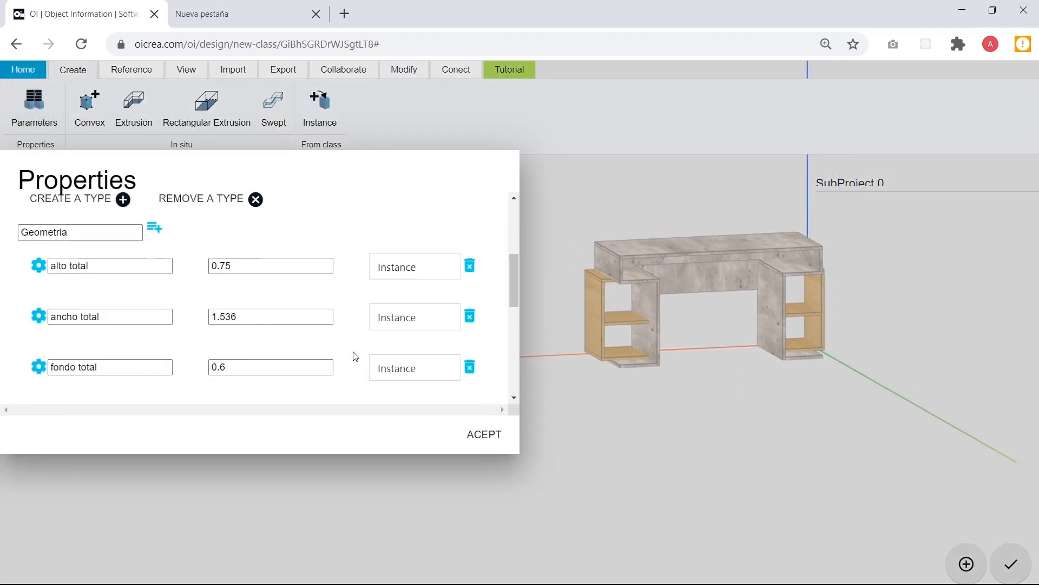
left_click(227, 265)
key("BackSpace")
type("8")
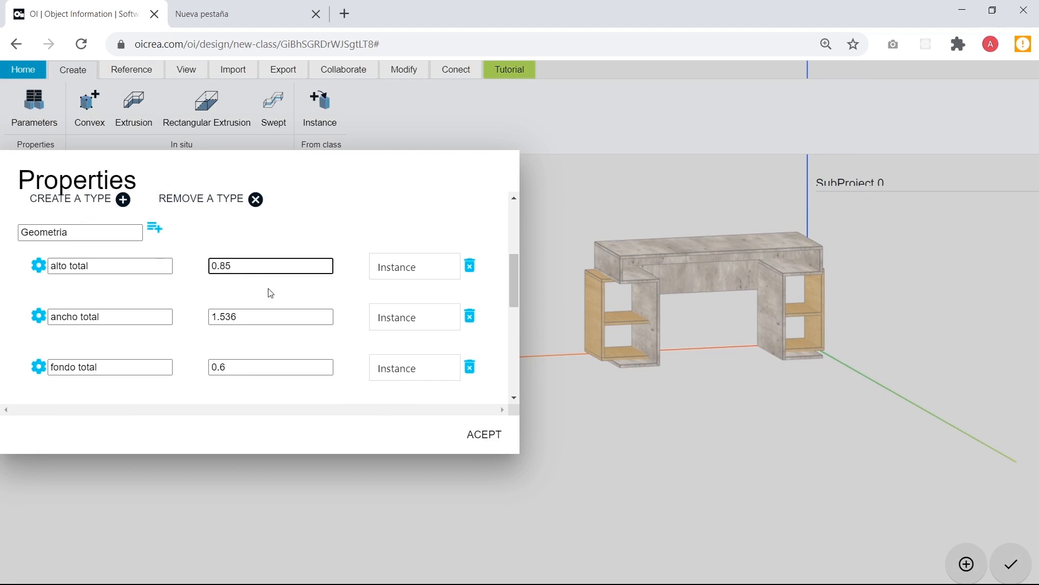
left_click(271, 293)
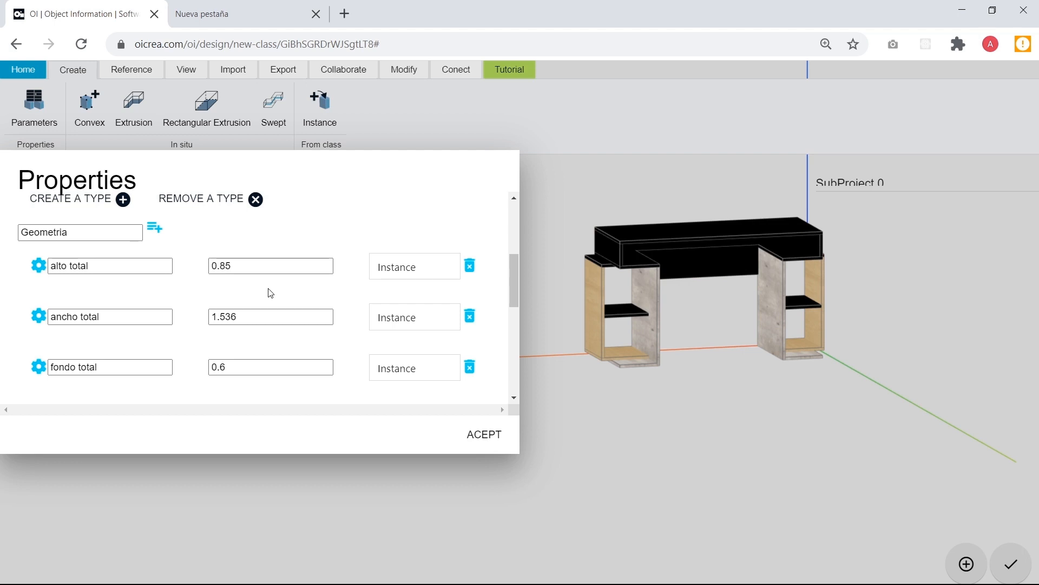
Restore the alto total parameter to 0.75.
left_click(232, 266)
key("Left")
key("BackSpace")
type("7")
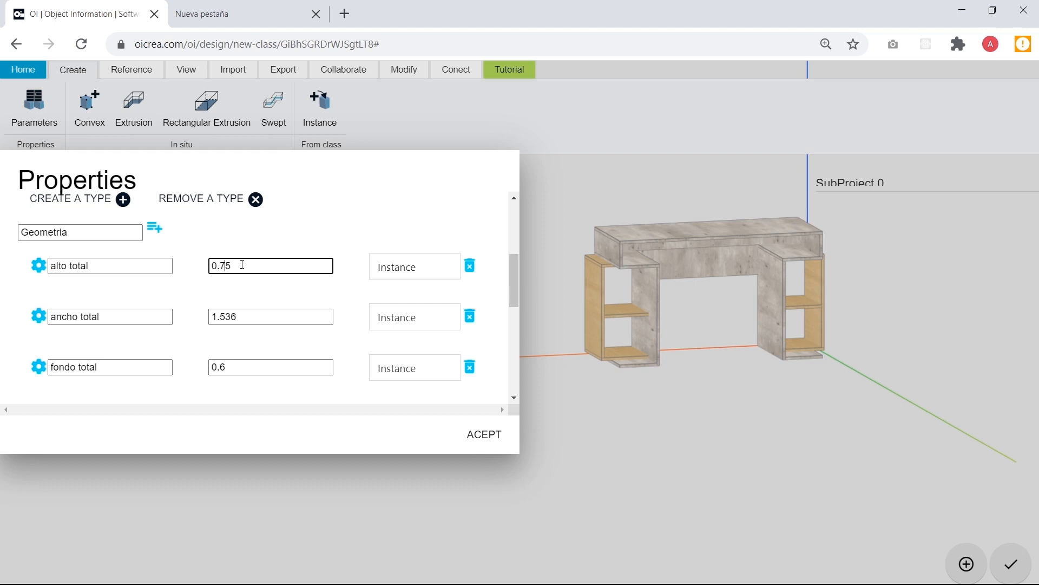
left_click(300, 303)
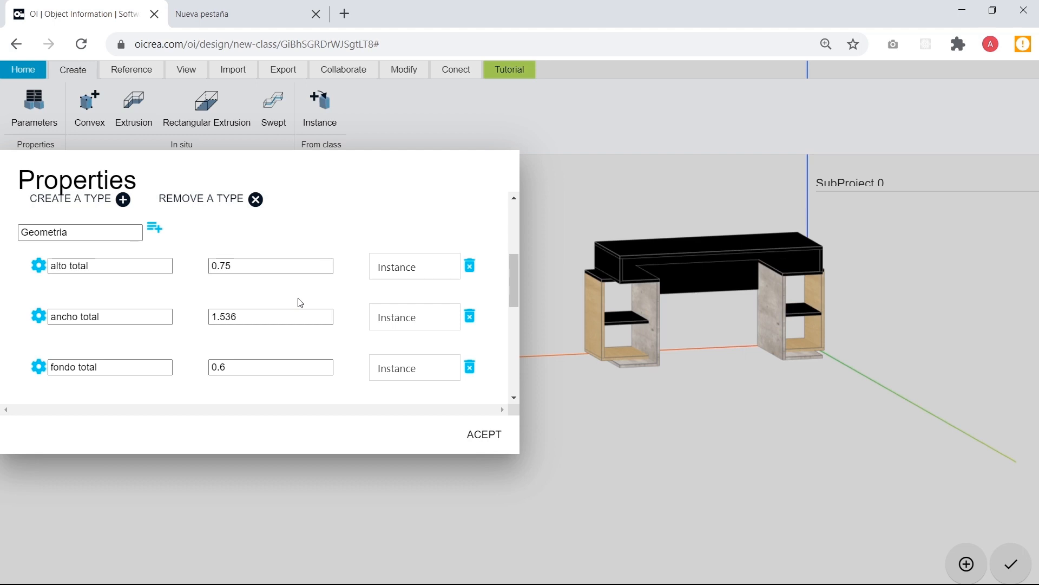
Set the ancho total parameter to 1.836 to test the desk's overall width.
left_click(225, 317)
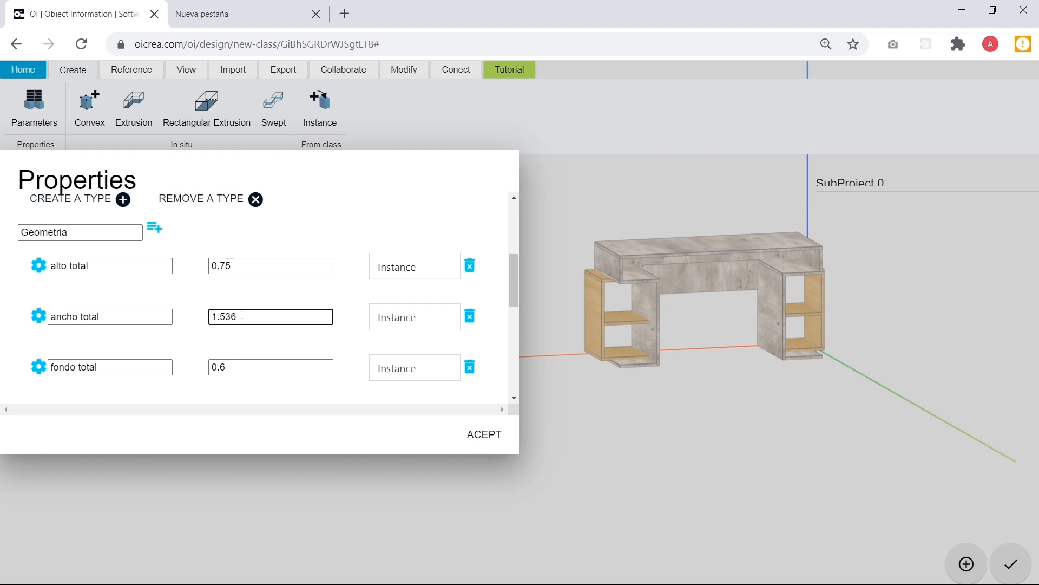
key("BackSpace")
type("6")
key("BackSpace")
type("8")
left_click(347, 328)
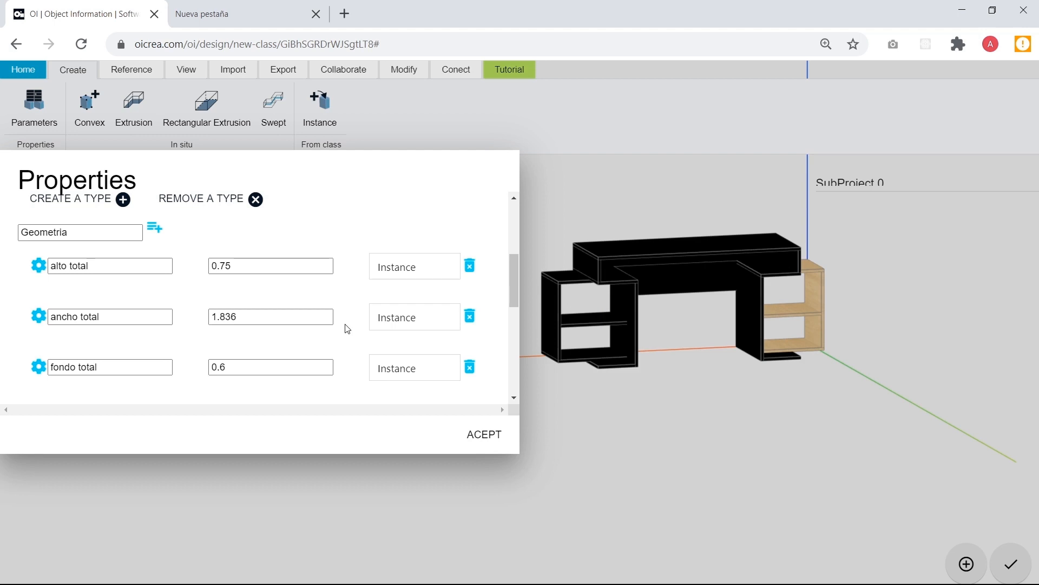
Restore the ancho total parameter to 1.536.
left_click(226, 322)
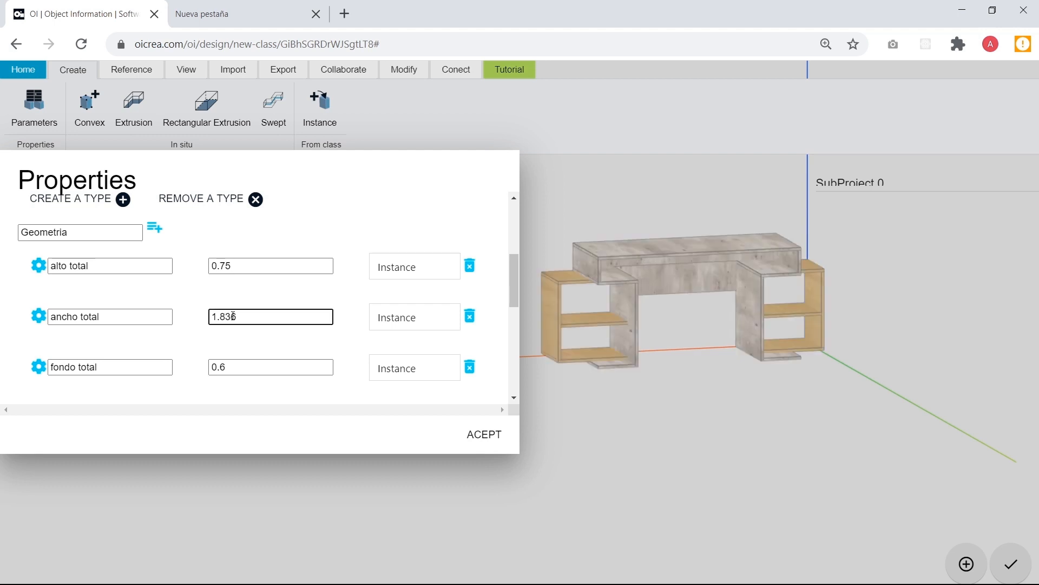
key("BackSpace")
type("5")
left_click(402, 340)
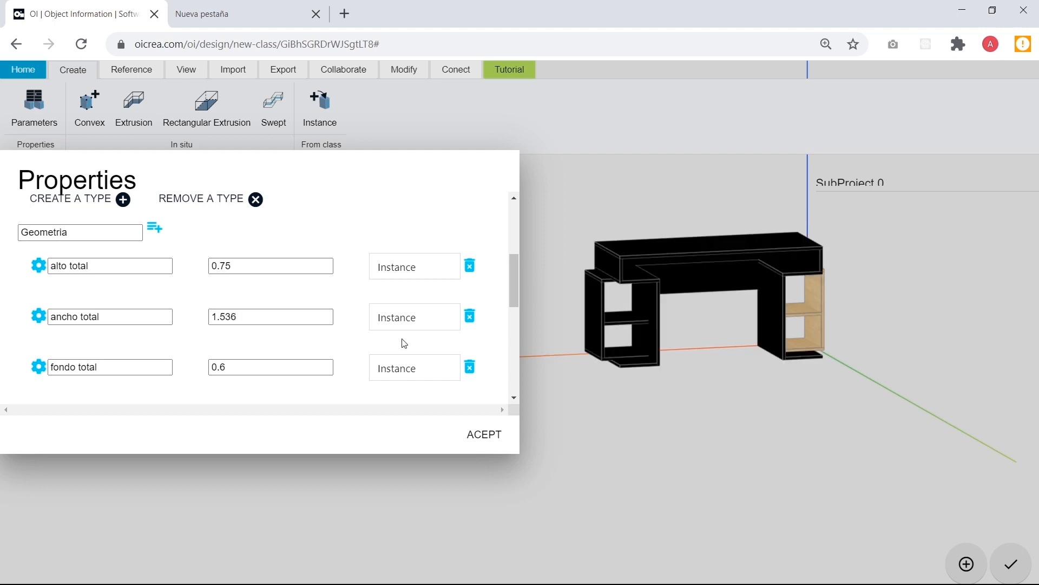
Set the fondo total parameter to 0.5 to test the desk's overall depth.
left_click(275, 366)
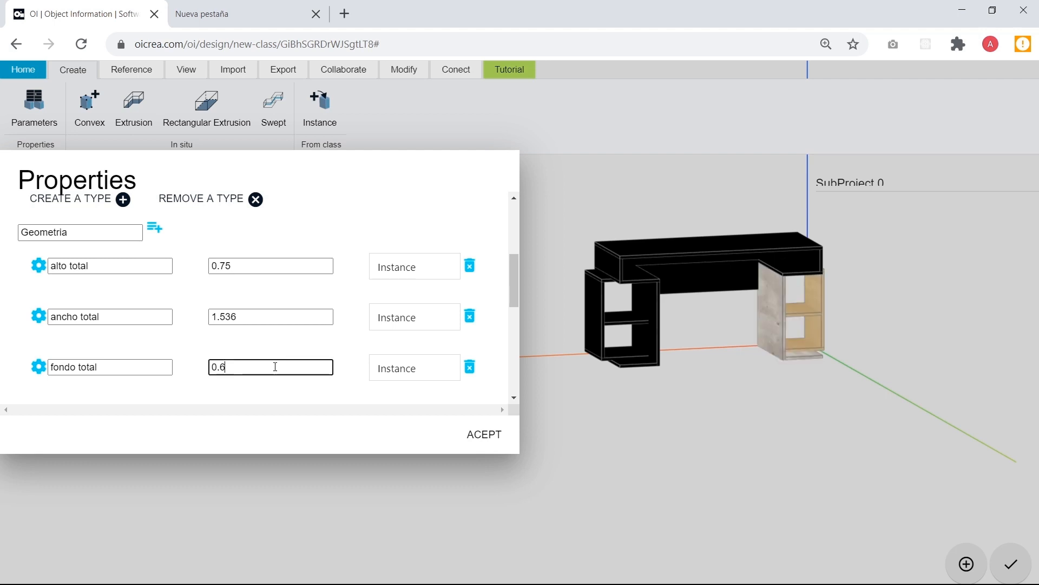
key("BackSpace")
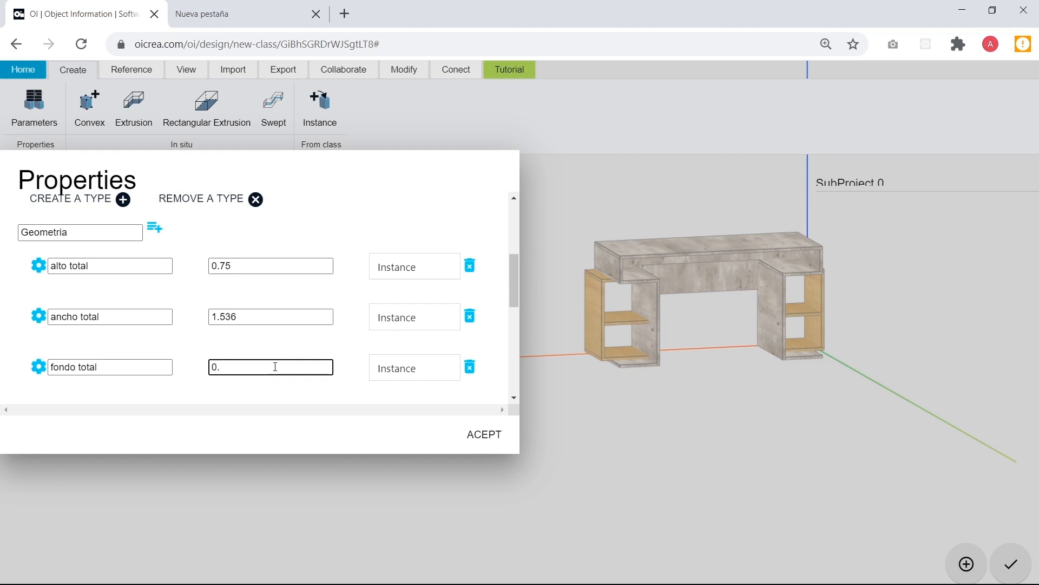
type("5")
left_click(357, 379)
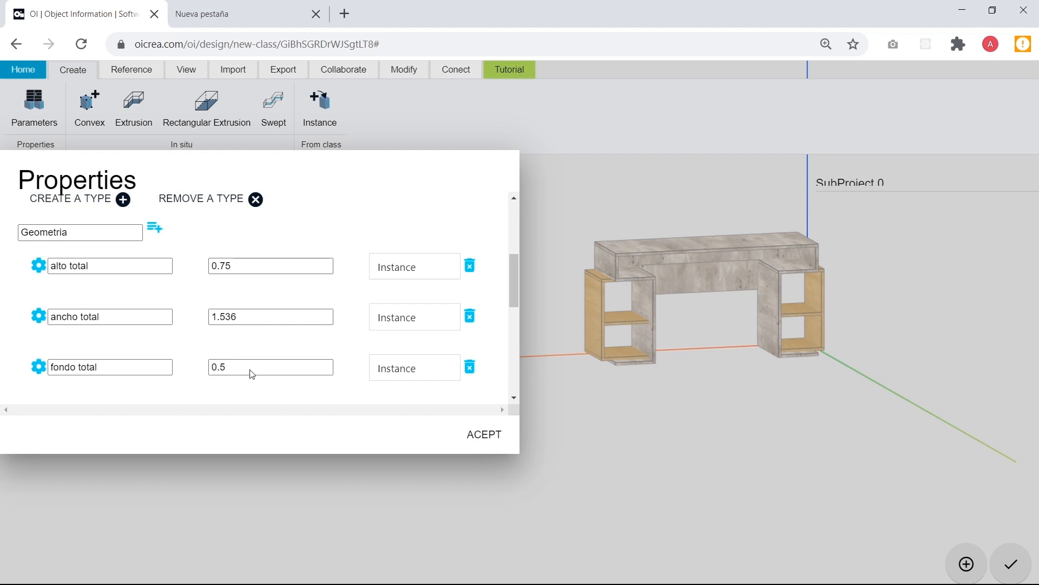
Restore the fondo total parameter to 0.6.
left_click(279, 368)
key("BackSpace")
type("6")
left_click(356, 374)
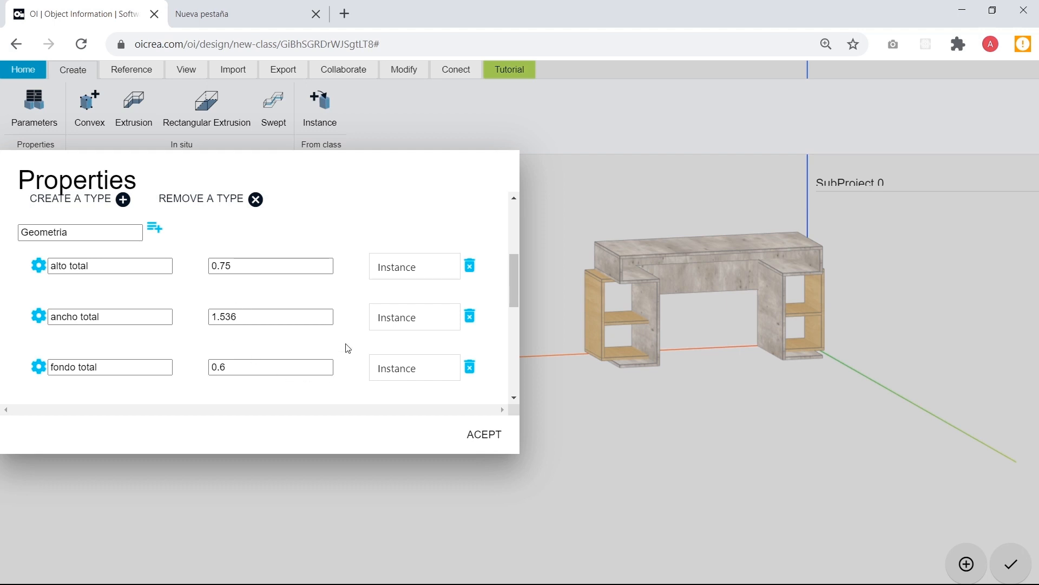
Set the fondo de estante parameter to 0.80 to test the depth of the shelf units.
left_click(236, 317)
scroll(341, 330, "down", 5)
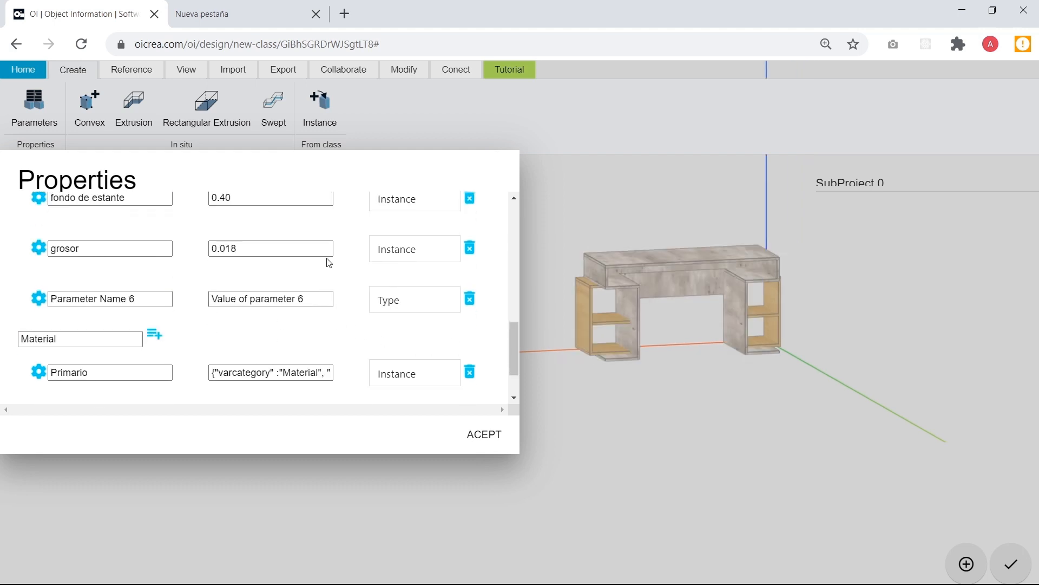
scroll(346, 302, "up", 1)
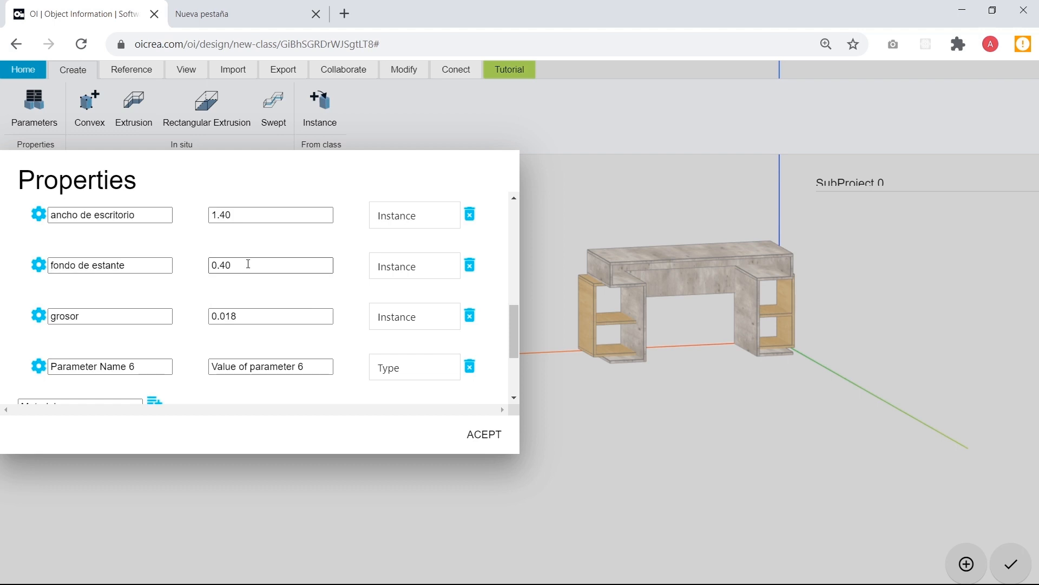
left_click(227, 266)
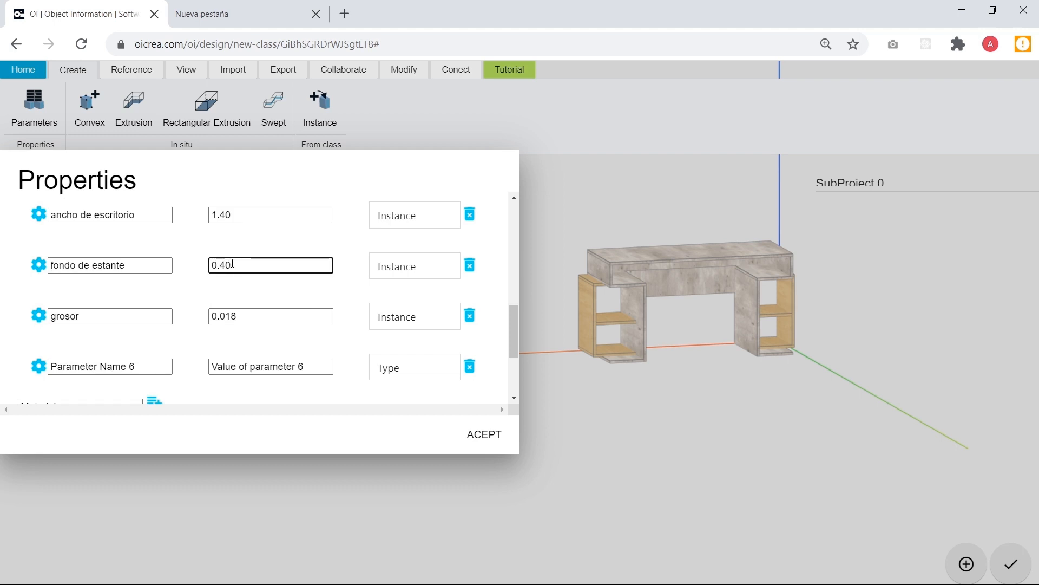
key("BackSpace")
type("8")
left_click(295, 296)
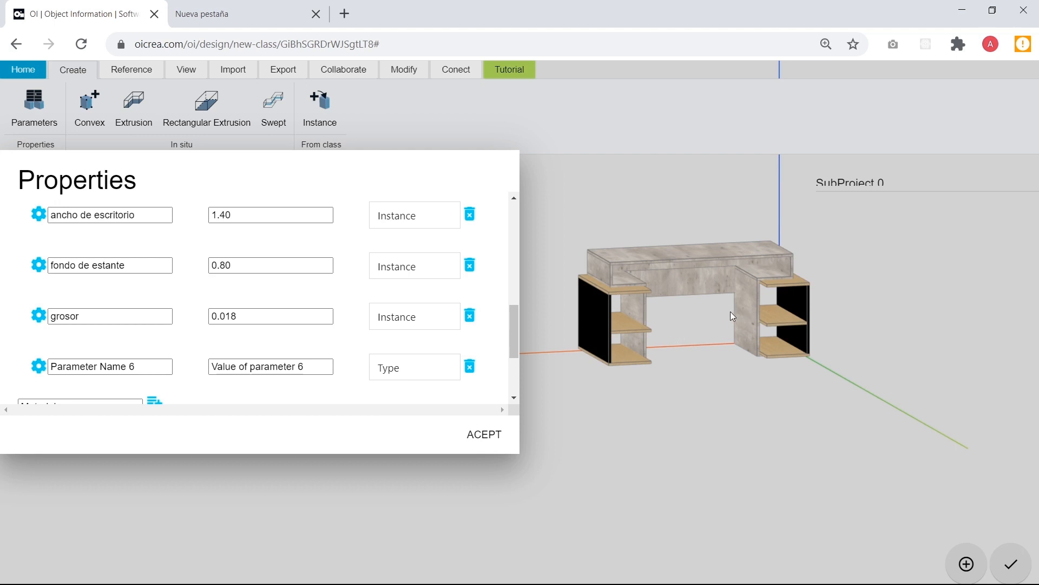
Restore the fondo de estante parameter to 0.40 and accept the class properties.
left_click(226, 266)
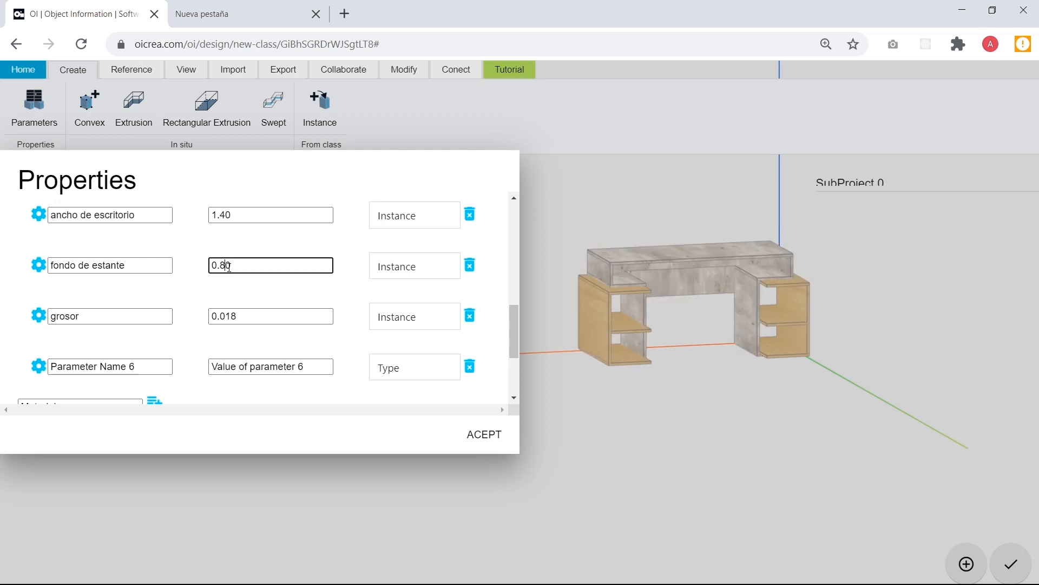
key("BackSpace")
type("4")
left_click(317, 291)
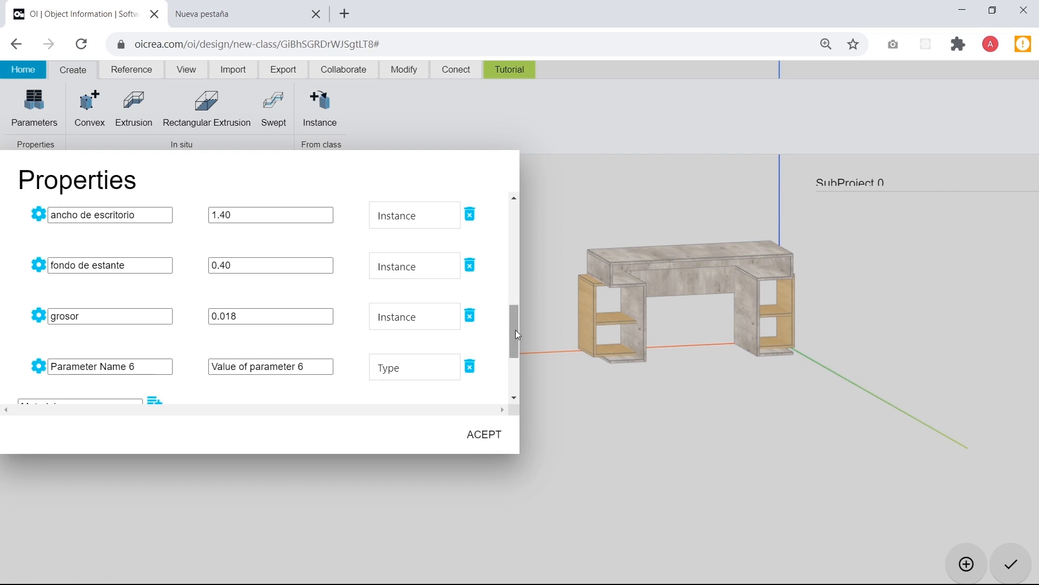
left_click_drag(516, 331, 516, 374)
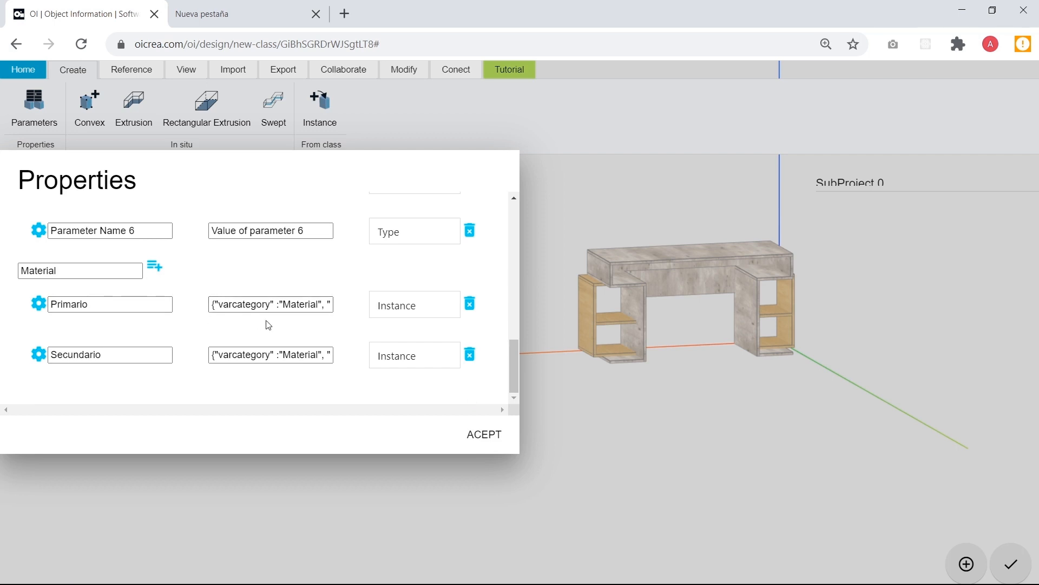
left_click(483, 436)
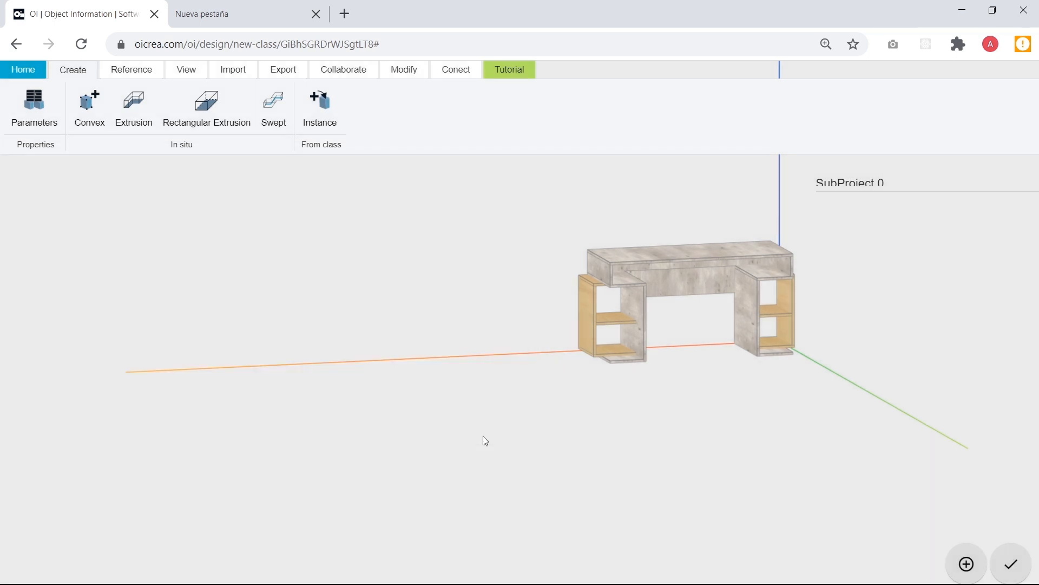
Select the desk's Primario-material board and open the material selection for it.
scroll(576, 294, "up", 3)
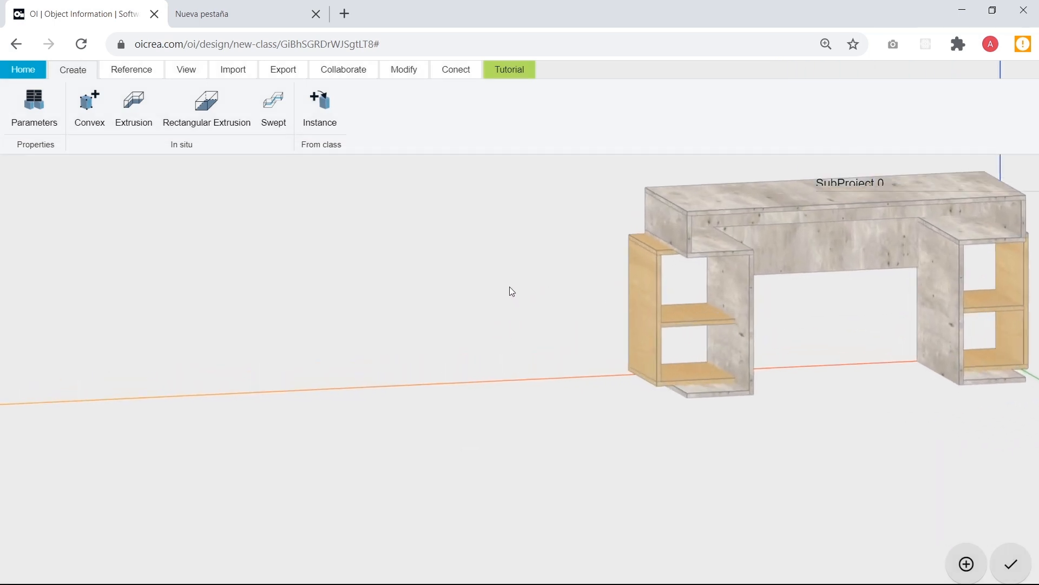
scroll(589, 306, "down", 1)
left_click_drag(591, 307, 631, 338)
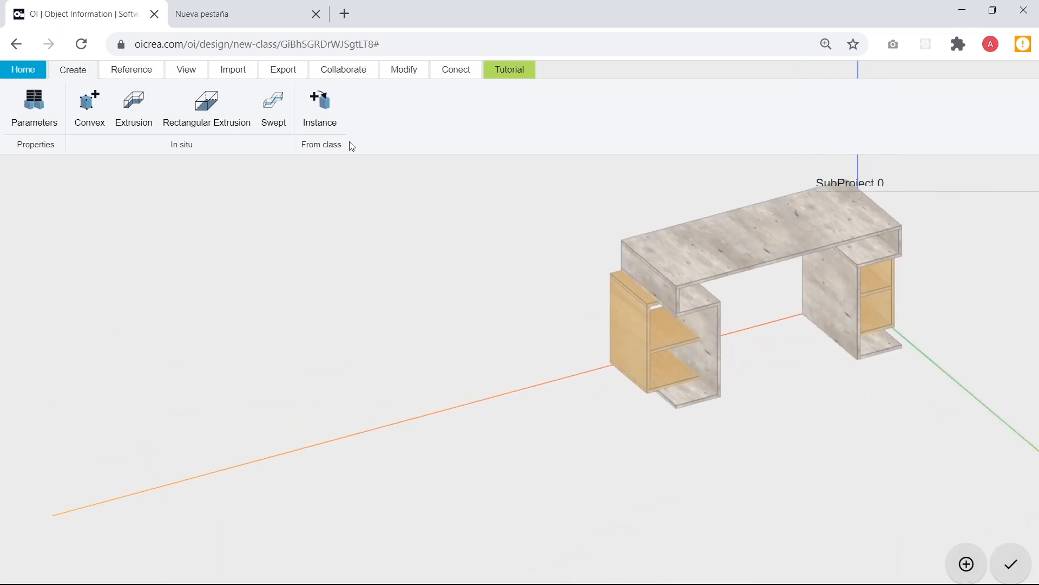
left_click_drag(807, 349, 673, 271)
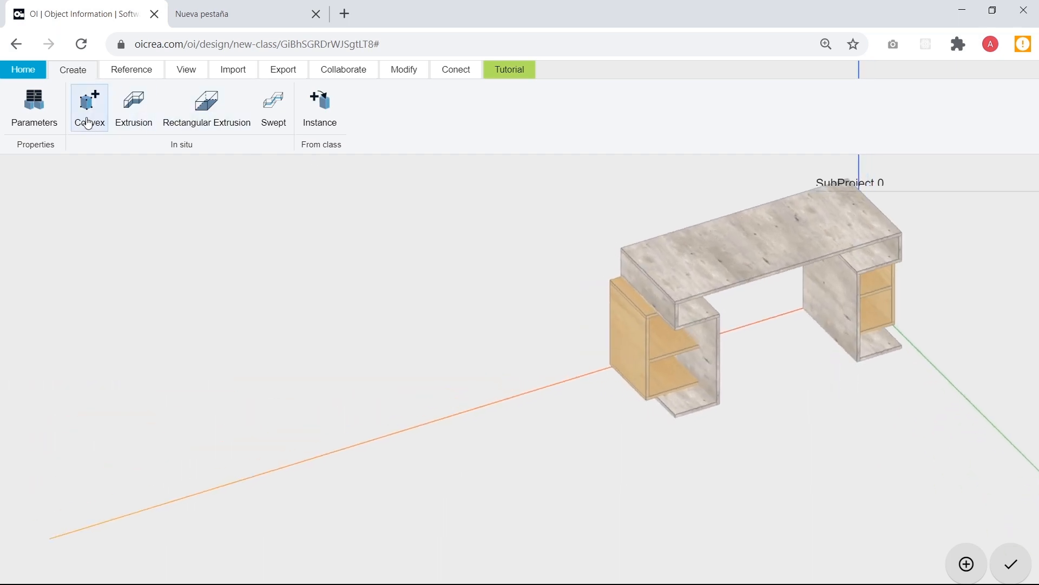
scroll(239, 179, "down", 2)
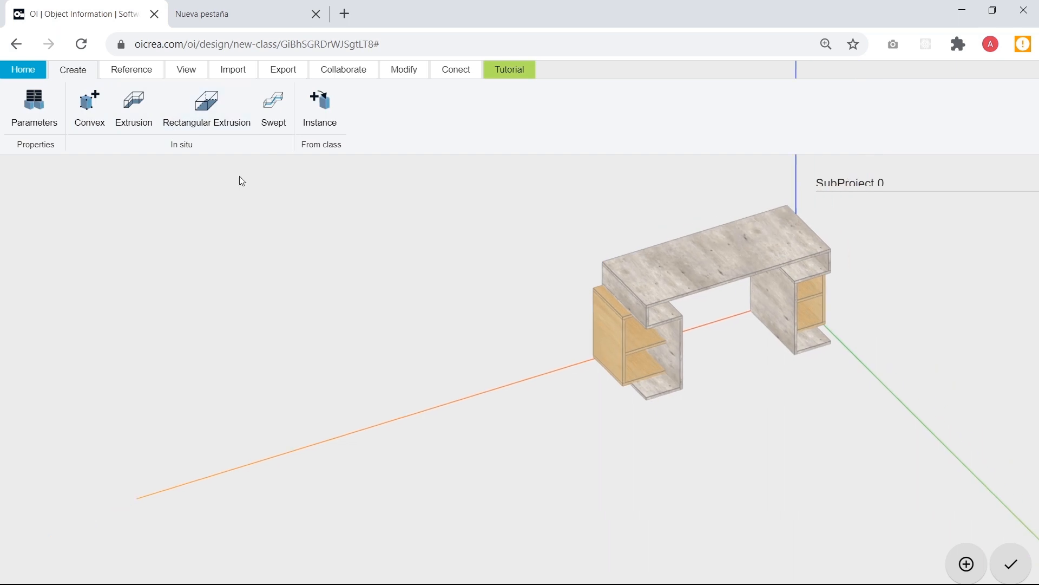
left_click(658, 273)
left_click(151, 224)
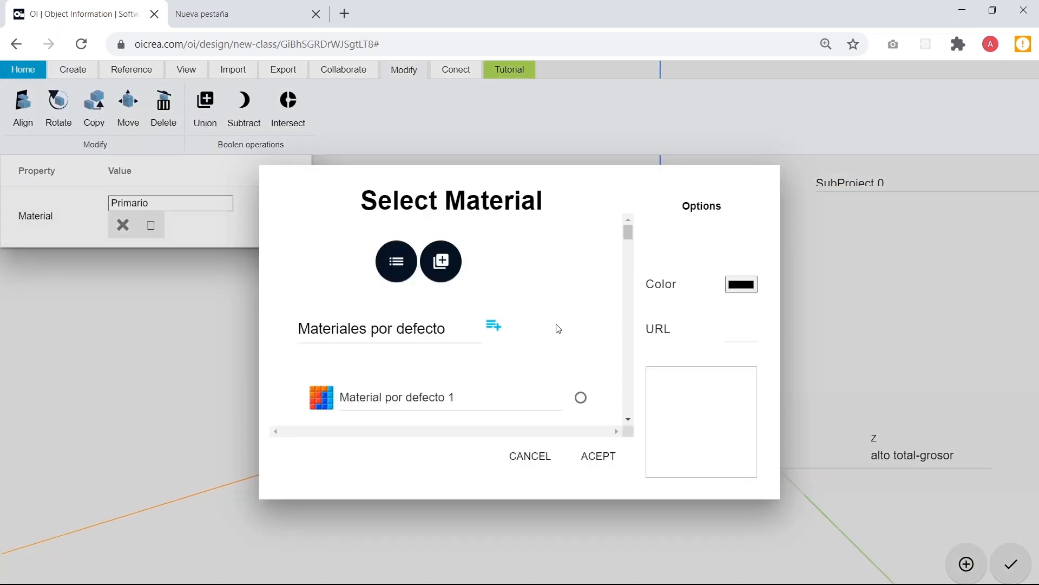
Find the board Blanco 2.50 x 2.14 18 mm-Masisa in the material list and copy its name.
scroll(565, 323, "down", 10)
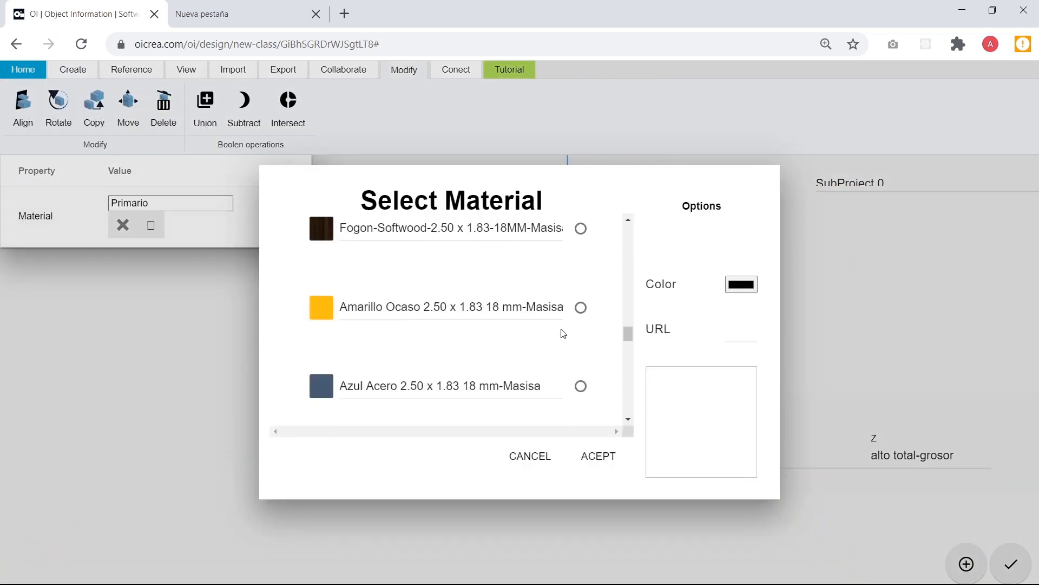
scroll(443, 358, "down", 3)
scroll(426, 364, "down", 2)
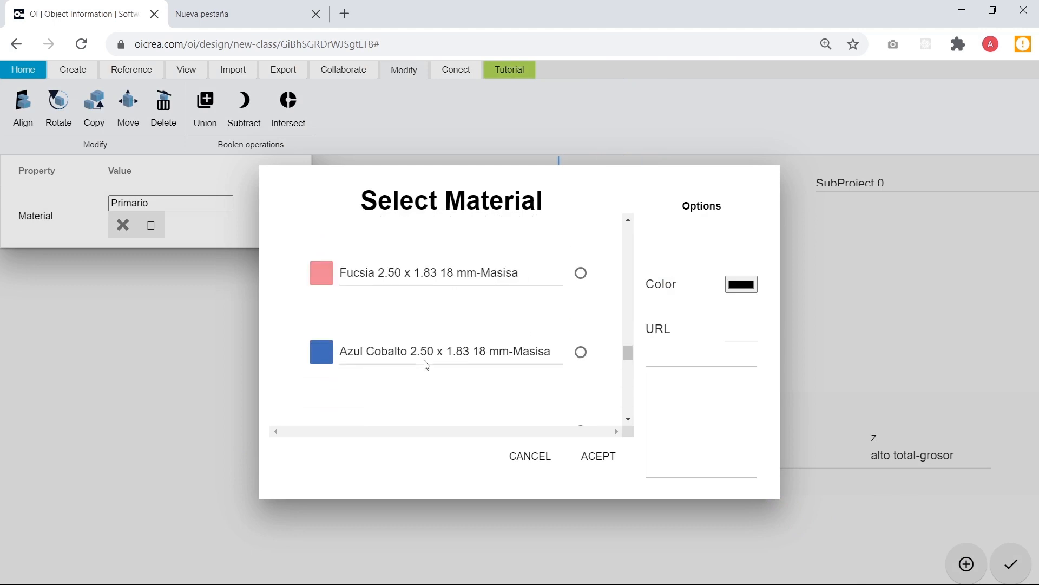
scroll(427, 364, "down", 3)
scroll(427, 364, "down", 2)
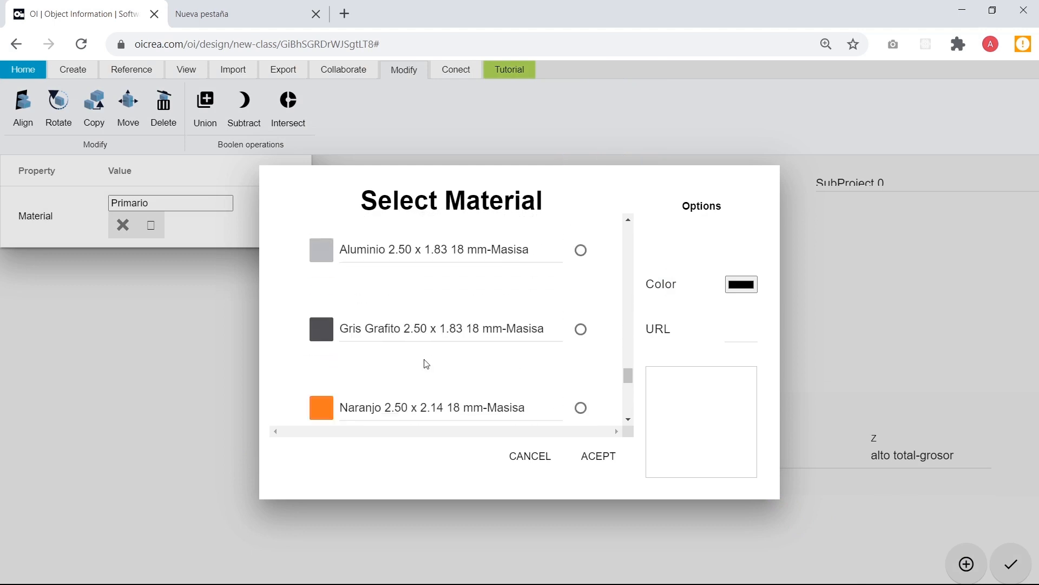
scroll(427, 365, "up", 3)
scroll(428, 361, "down", 1)
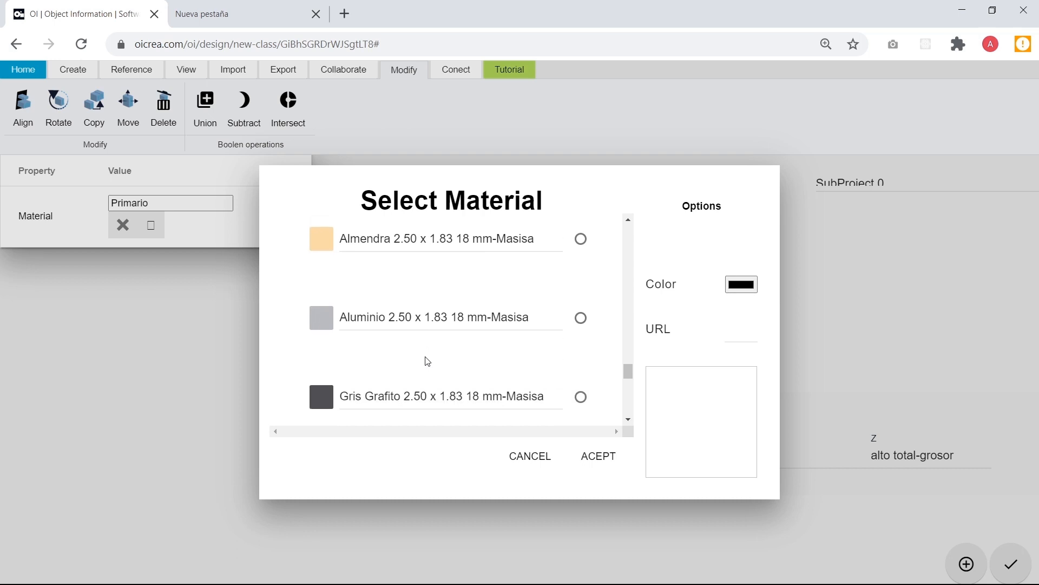
scroll(427, 361, "down", 3)
scroll(427, 361, "down", 3)
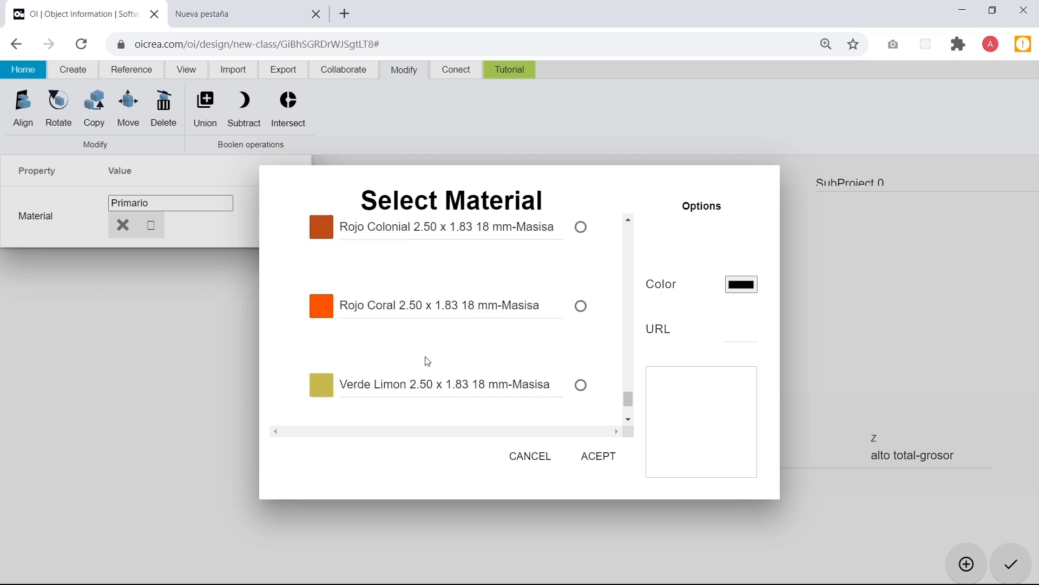
key("alt+Tab")
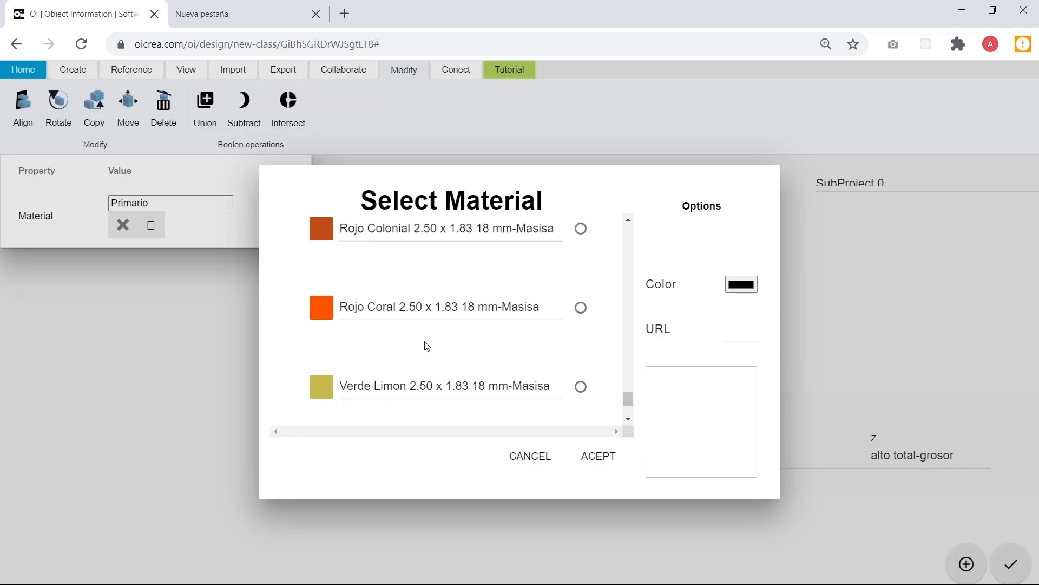
scroll(427, 345, "up", 1)
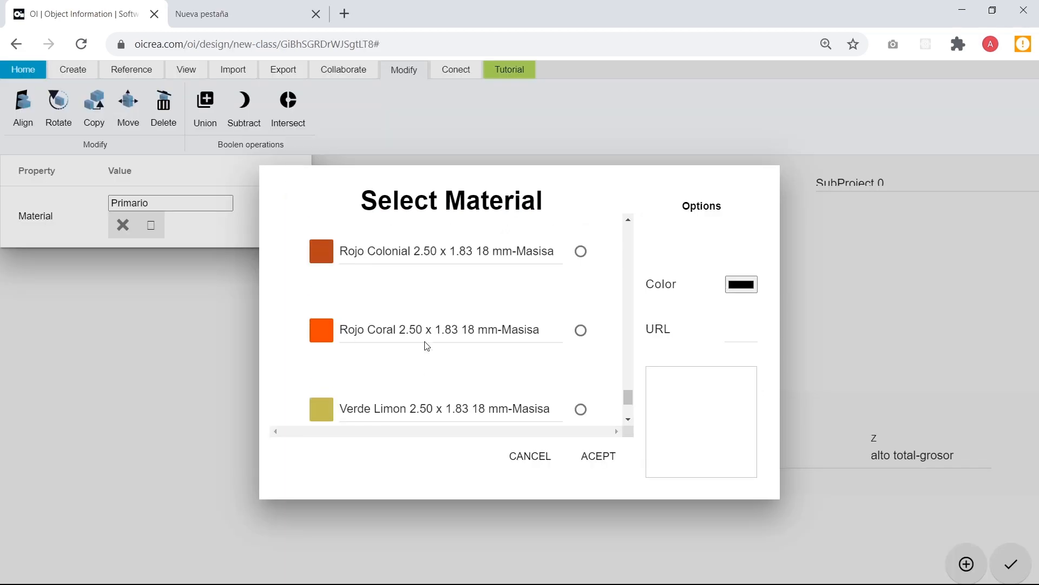
scroll(427, 345, "up", 5)
left_click_drag(339, 319, 522, 319)
key("ctrl+c")
Switch to the Google Slides presentation and replace the "selected" material in slide 15's Primario definition with Blanco 2.50 x 2.14 18 mm-Masisa.
key("alt+Tab")
key("Escape")
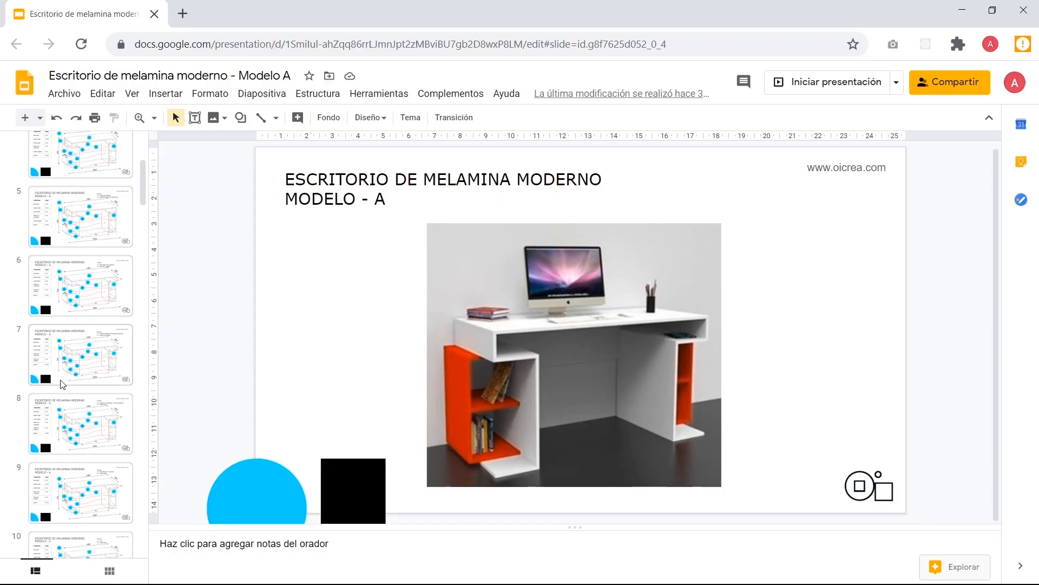
scroll(63, 379, "down", 10)
left_click(77, 257)
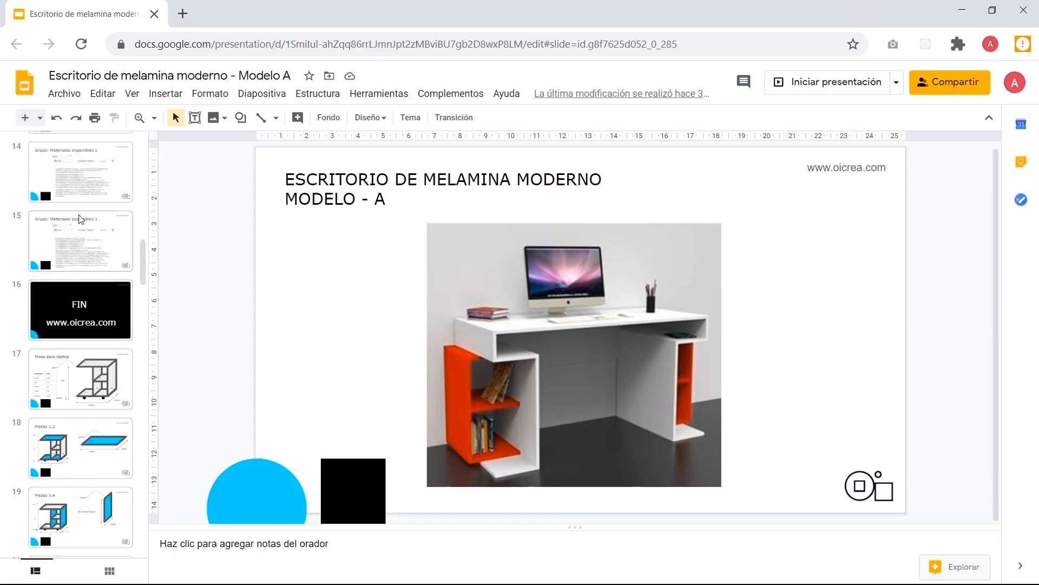
left_click(556, 313)
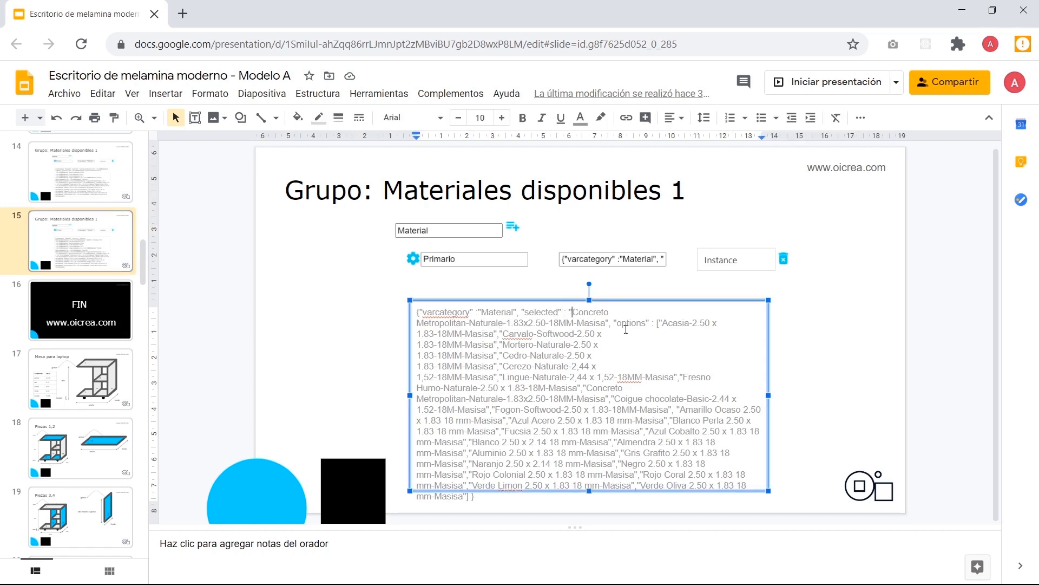
left_click(607, 323, "shift")
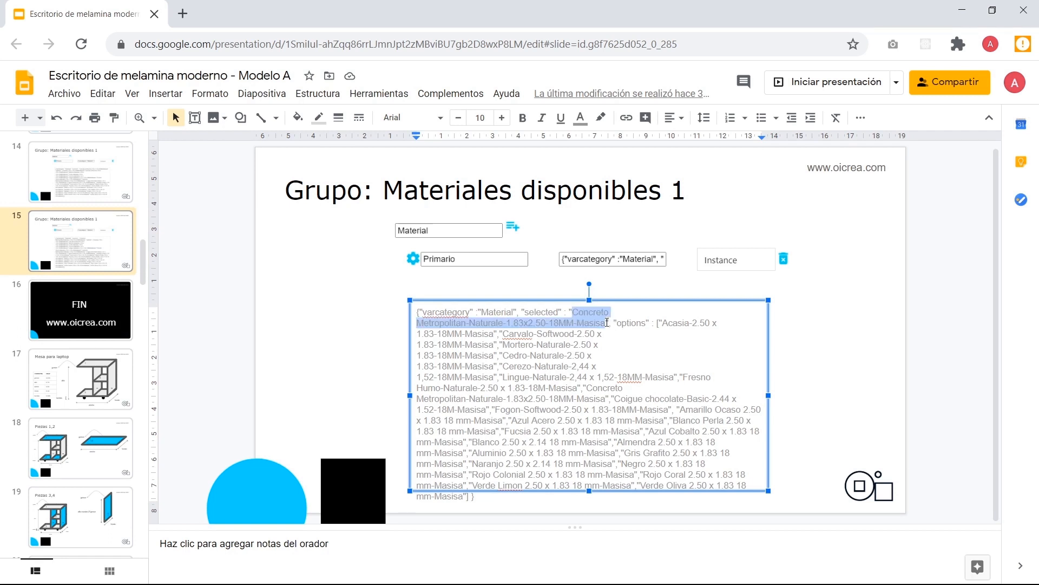
key("ctrl+v")
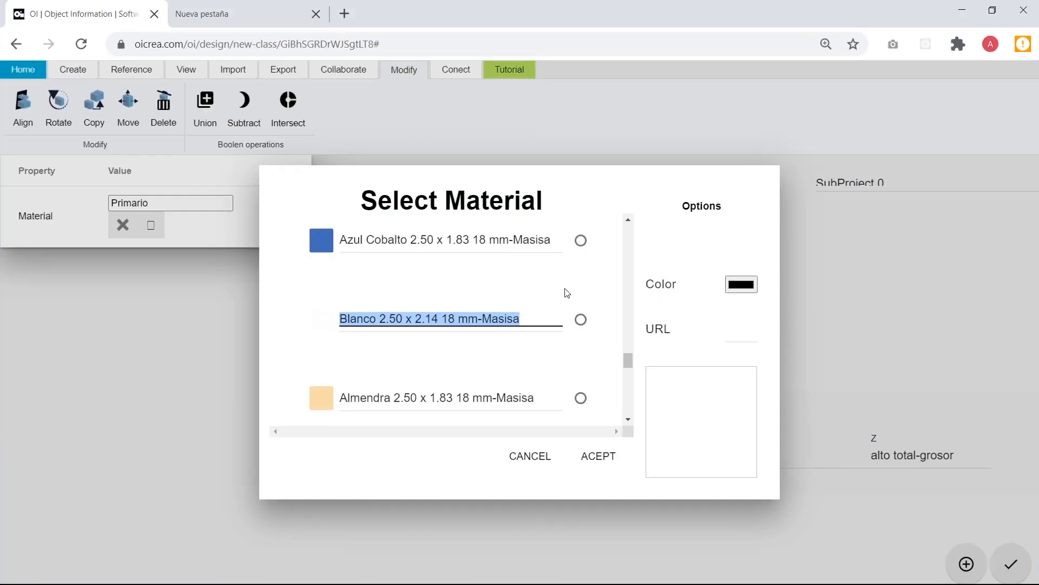
scroll(581, 325, "up", 2)
scroll(582, 327, "down", 5)
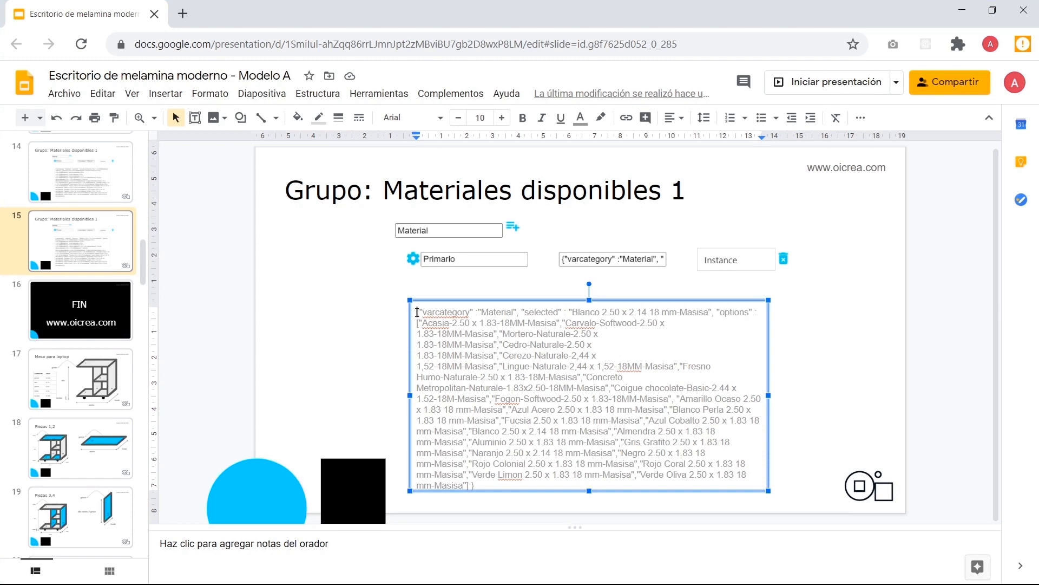
Copy the whole Primario definition from slide 15, return to the OI design and cancel the material selection.
key("ctrl+a")
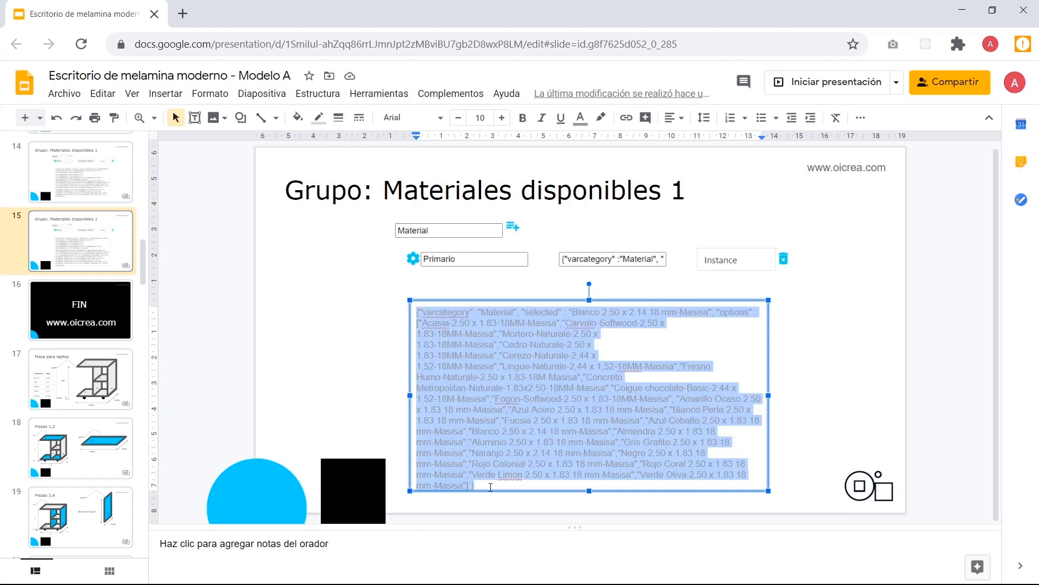
key("alt+Tab")
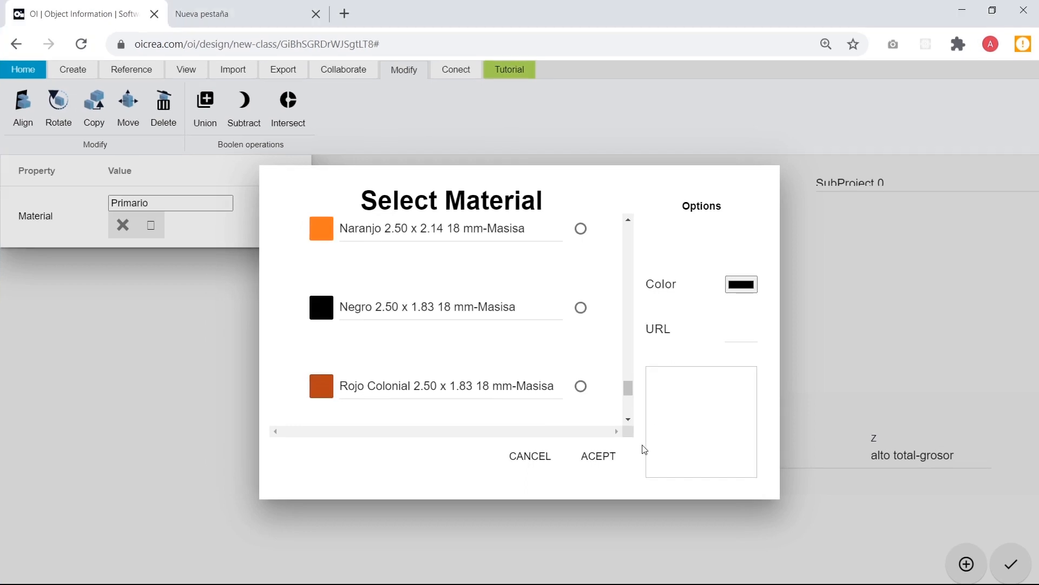
left_click(525, 457)
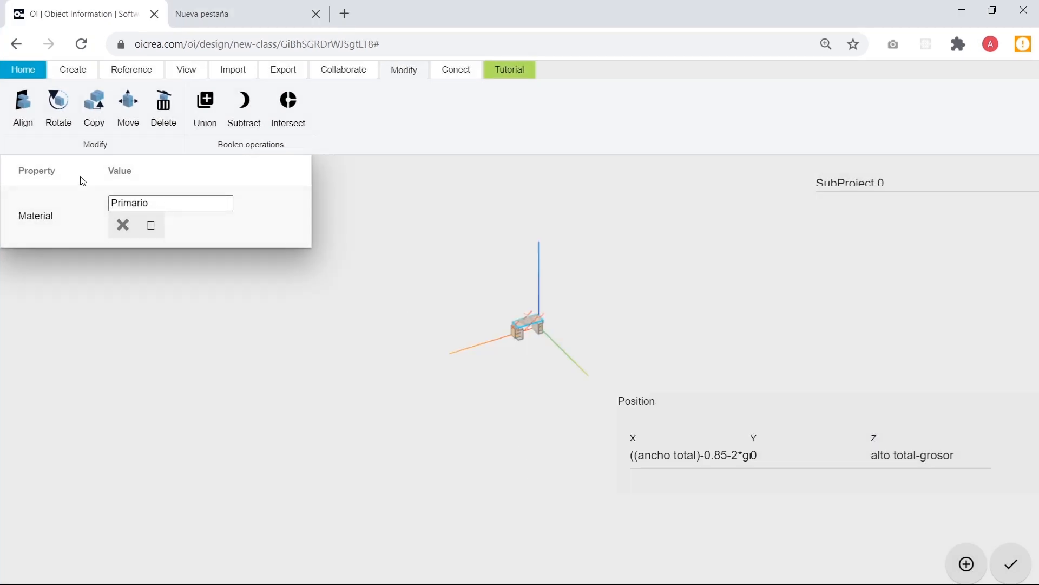
Replace the Primario parameter's value in the class properties with the copied Blanco definition and accept the properties.
left_click(73, 69)
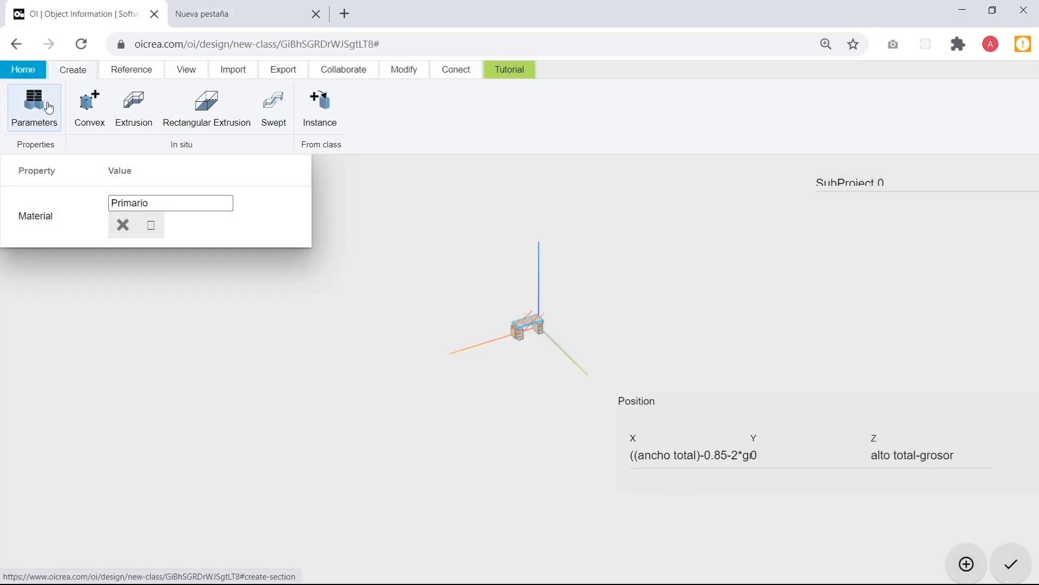
left_click(41, 108)
scroll(439, 346, "down", 10)
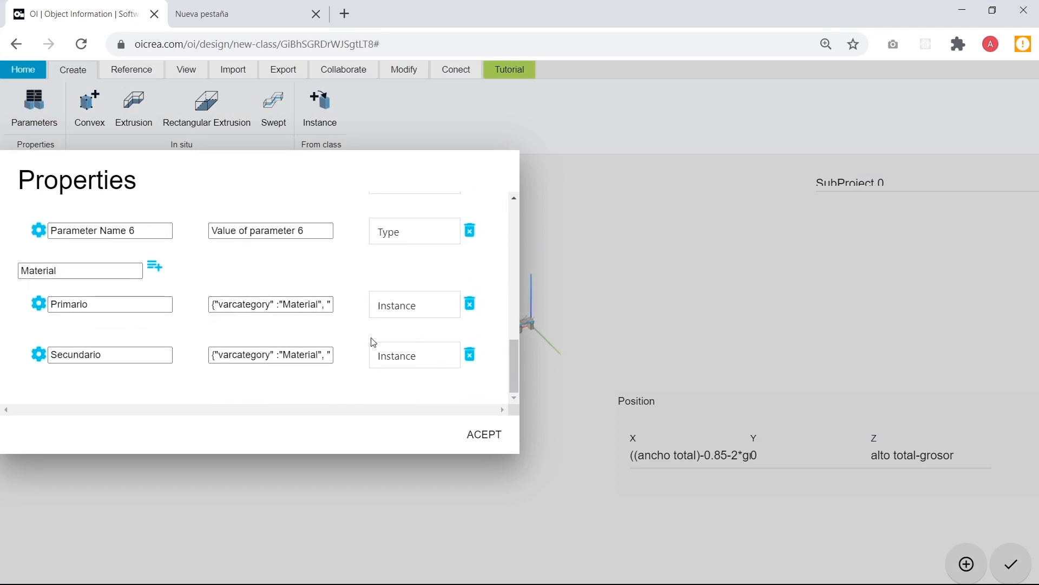
key("ctrl+a")
key("ctrl+v")
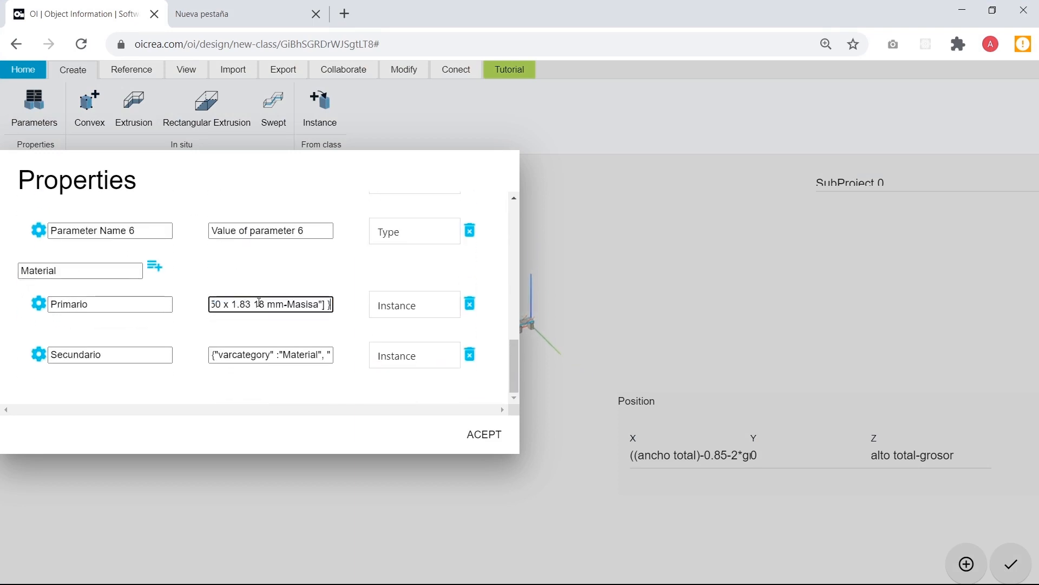
left_click(340, 323)
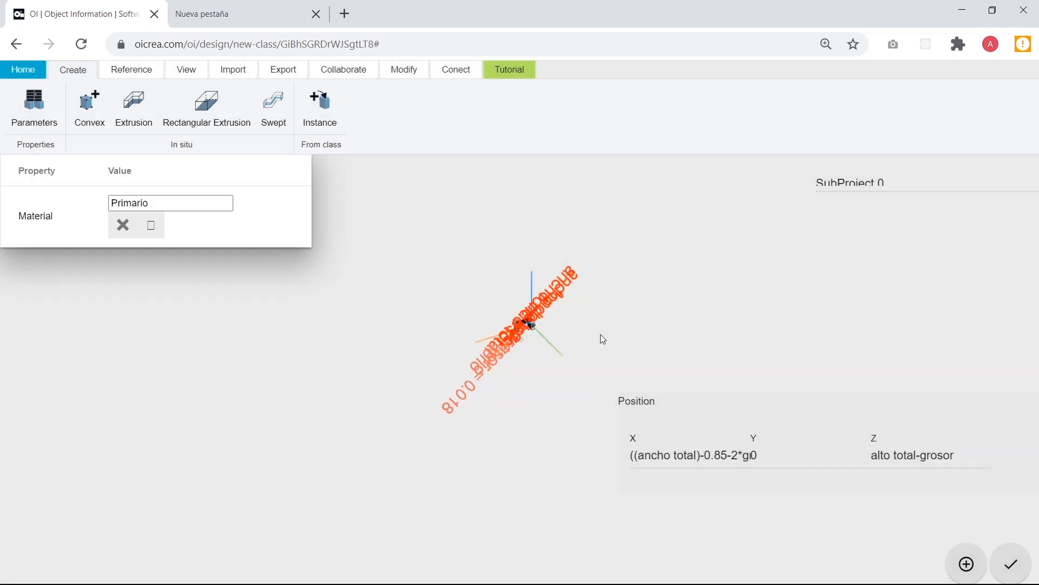
Examine the desk's Primario boards and shelf units from the front.
scroll(547, 331, "up", 5)
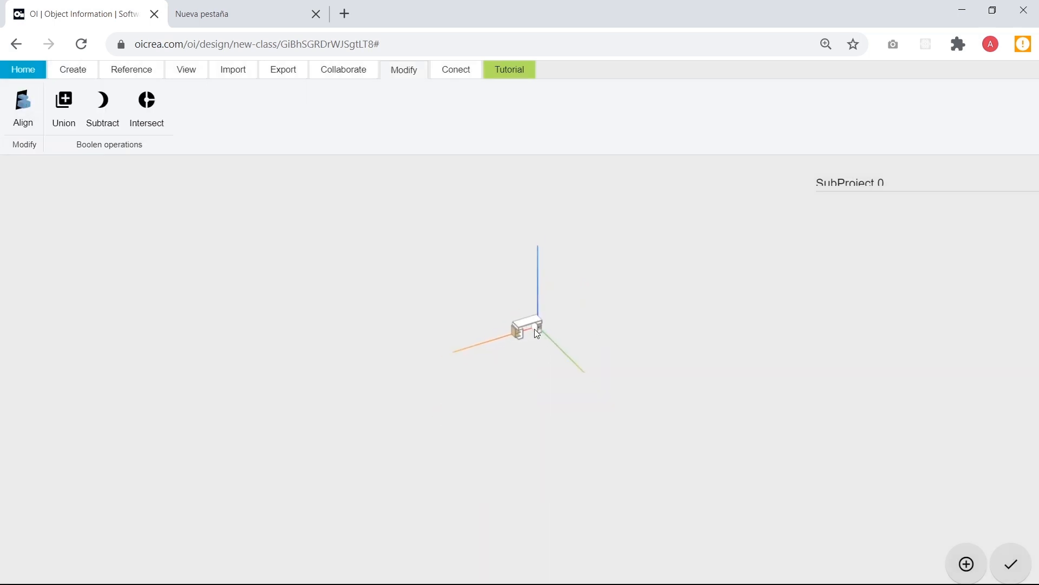
scroll(548, 347, "up", 10)
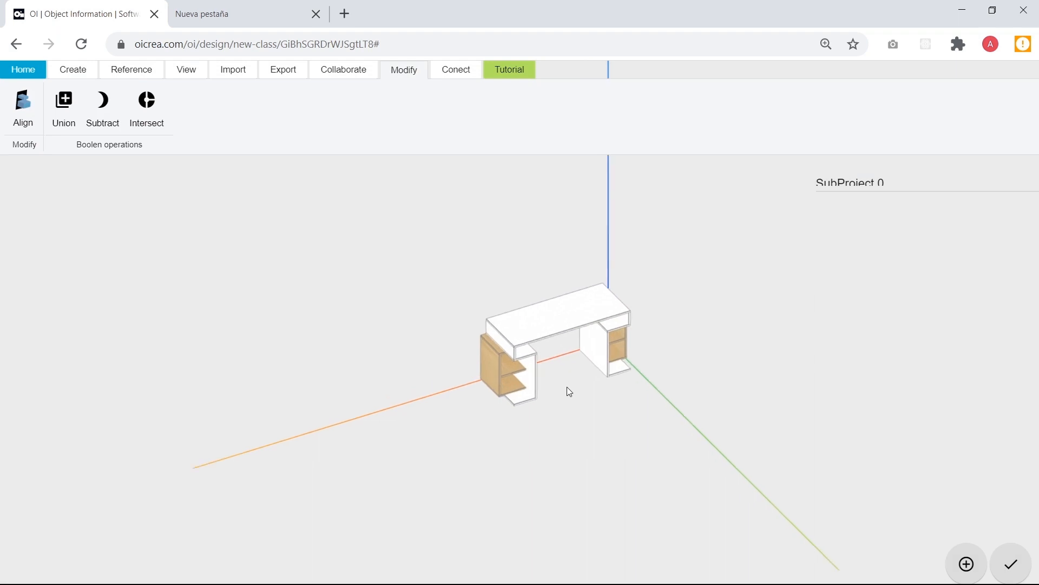
left_click_drag(581, 420, 473, 420)
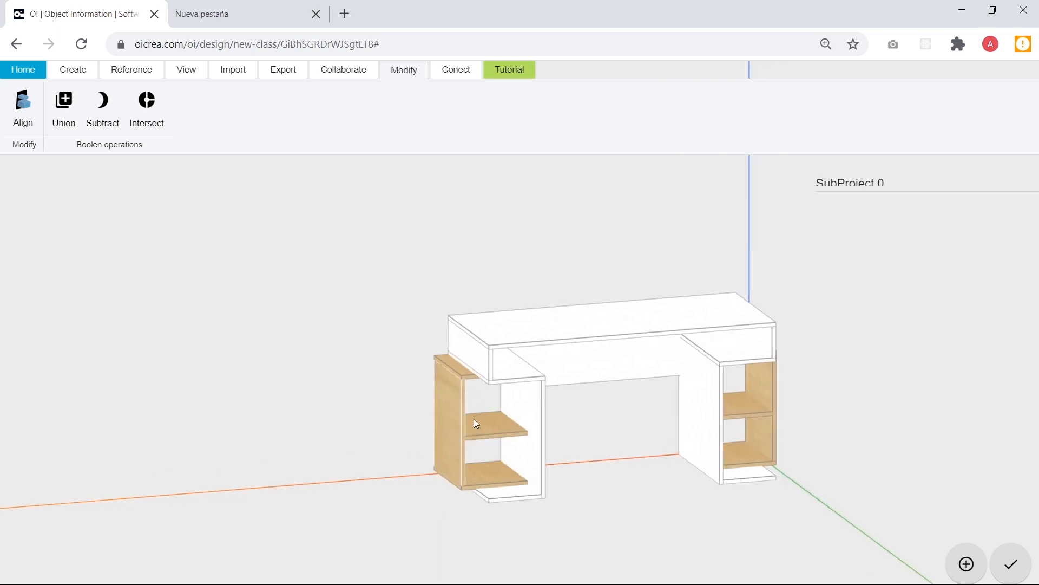
scroll(623, 433, "down", 3)
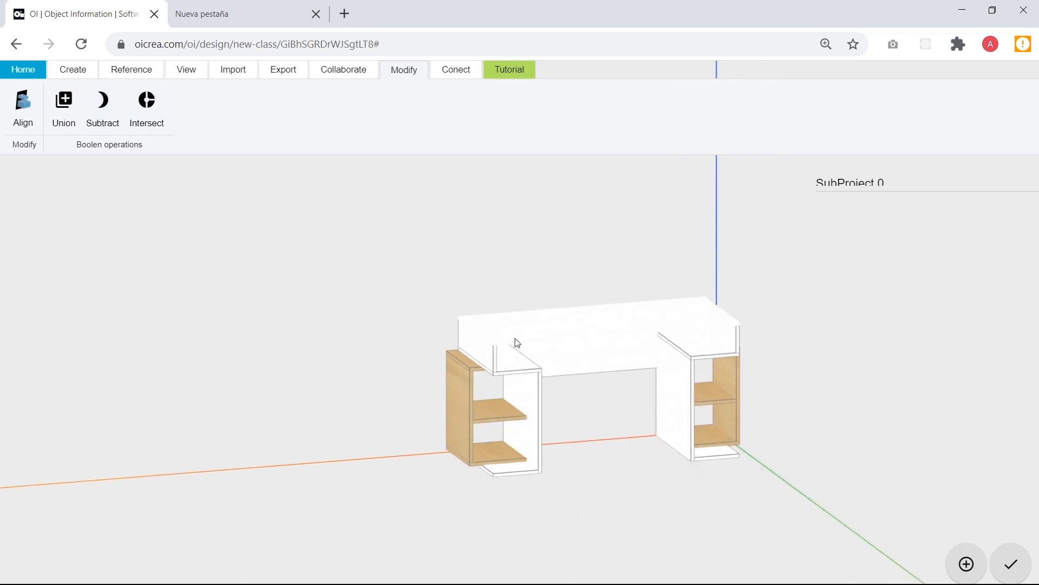
left_click(469, 384)
left_click(424, 270)
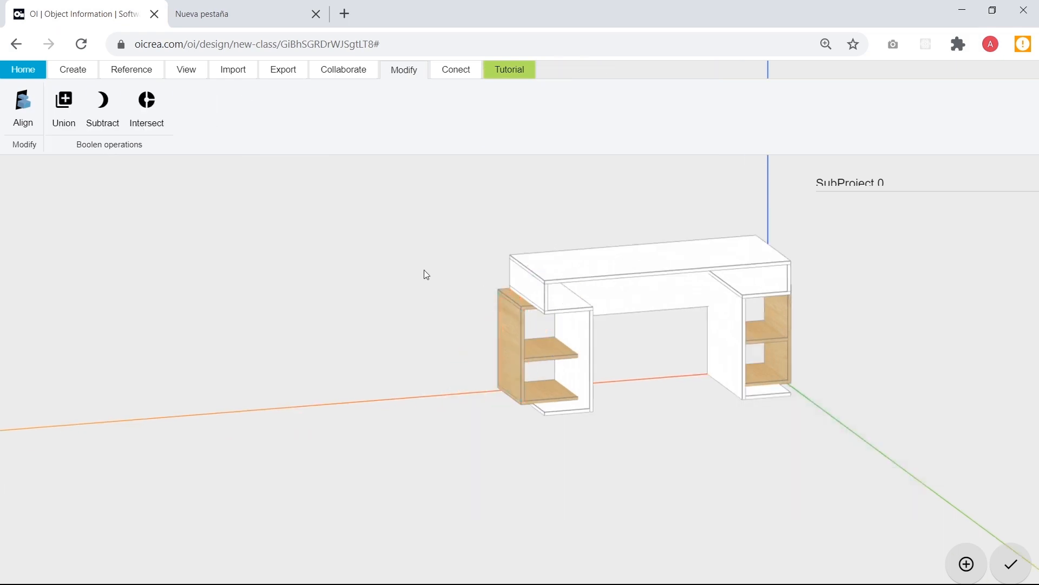
Switch to the Google Slides presentation and replace the "selected" material in slide 15's definition with Rojo Colonial 2.50 x 1.83 18 mm-Masisa.
key("alt+Tab")
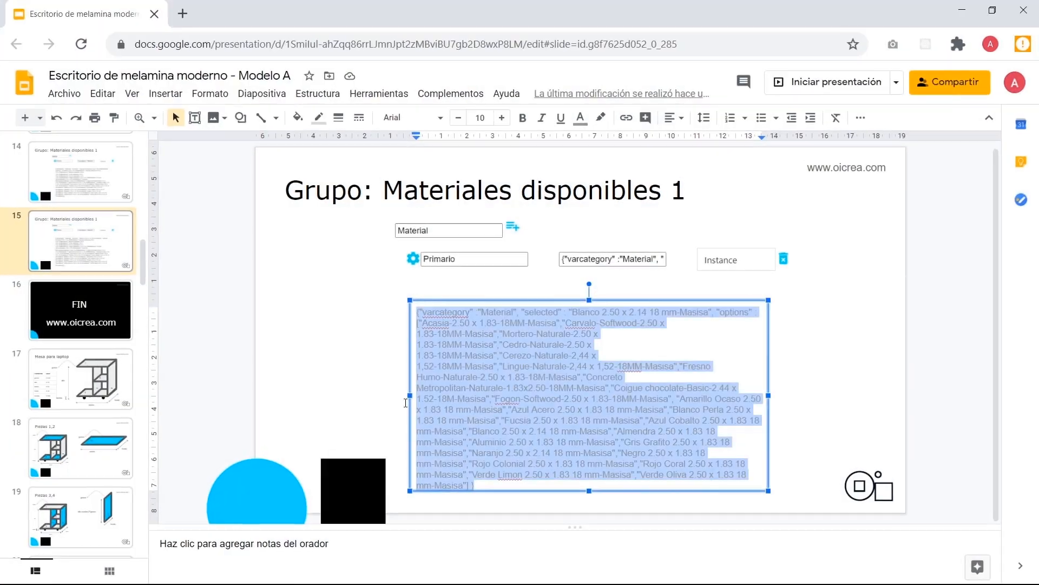
left_click(482, 403)
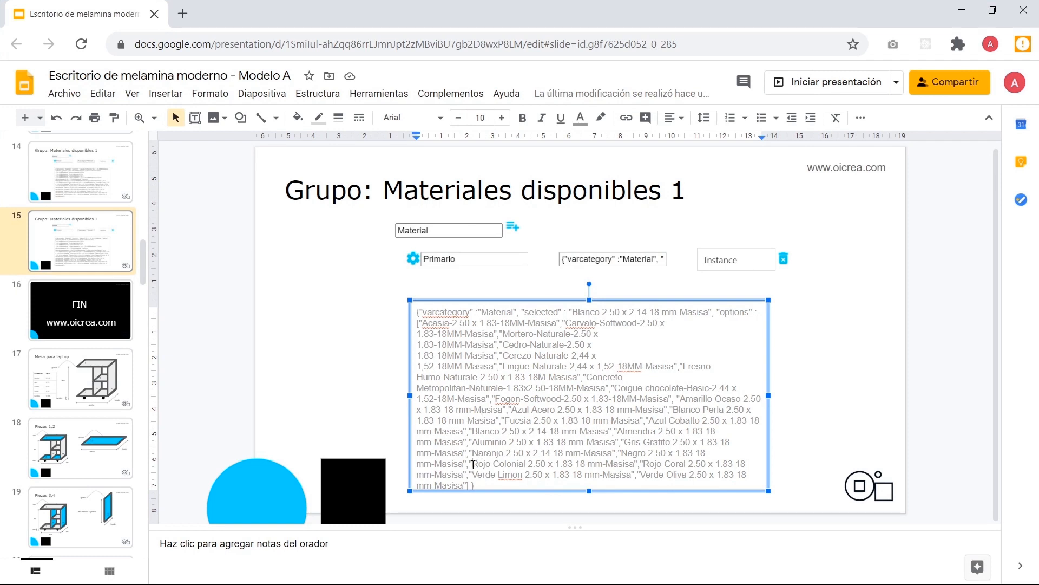
left_click_drag(472, 463, 633, 465)
key("ctrl+c")
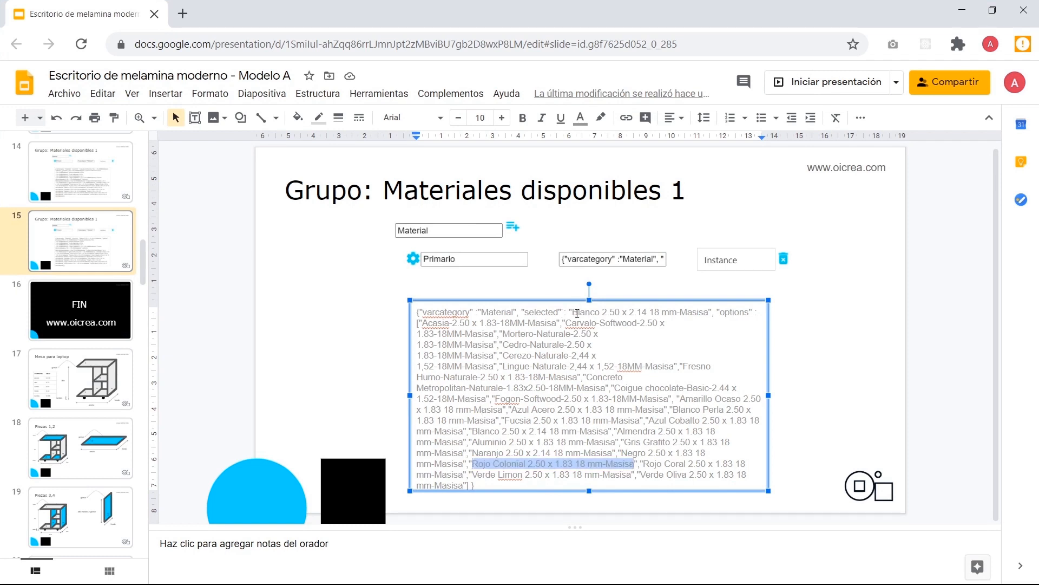
left_click(573, 313)
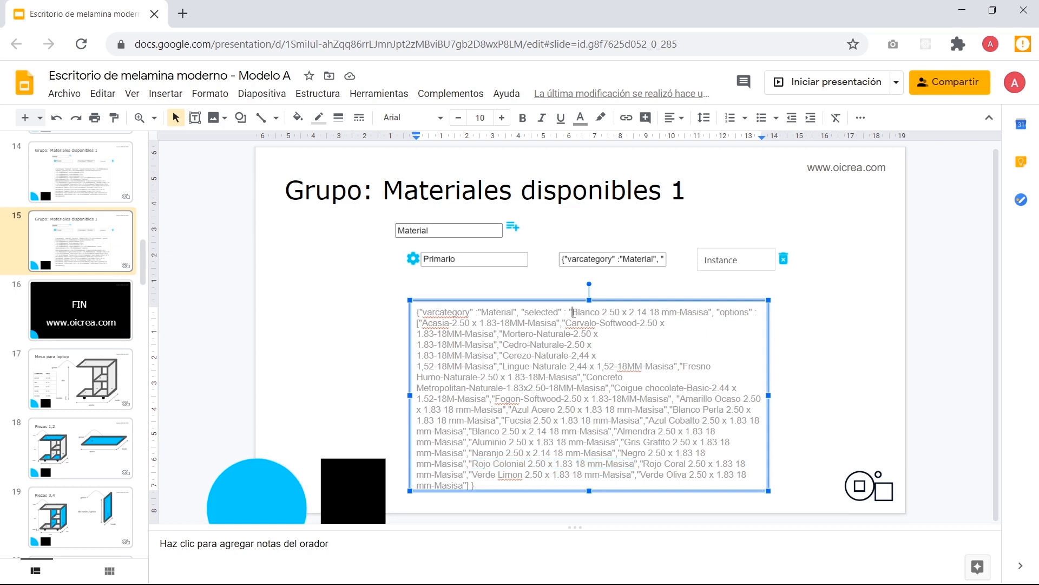
left_click(708, 314, "shift")
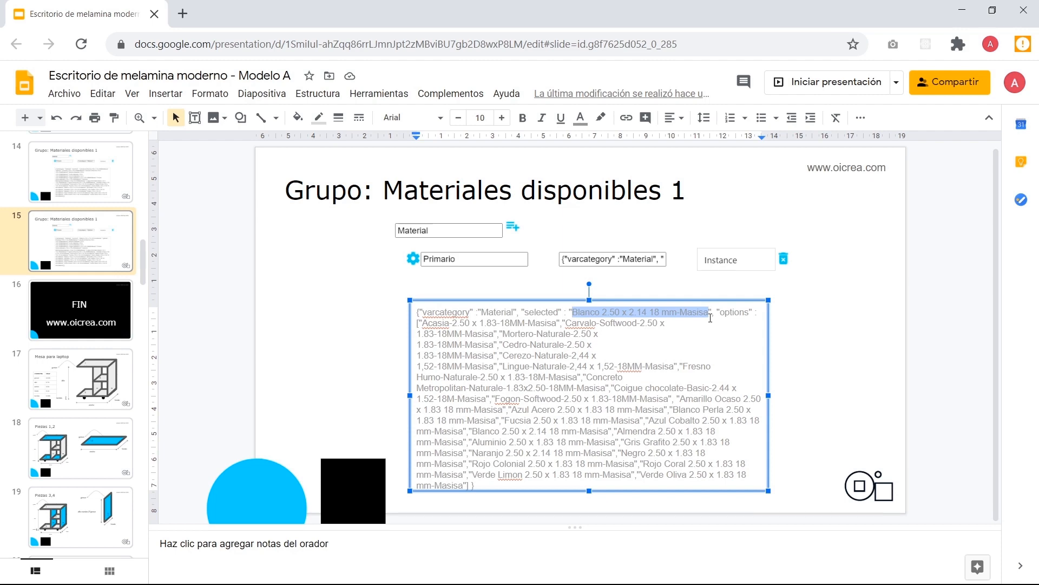
key("ctrl+v")
Copy the whole material definition from slide 15 and switch back to the OI desk design.
key("ctrl+Home")
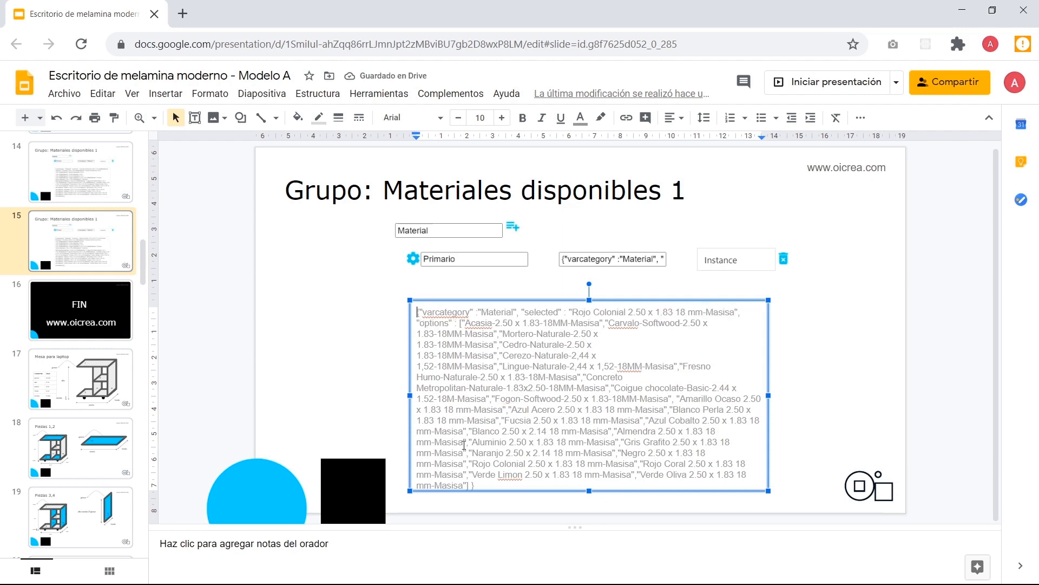
left_click(485, 486, "shift")
key("alt+Tab")
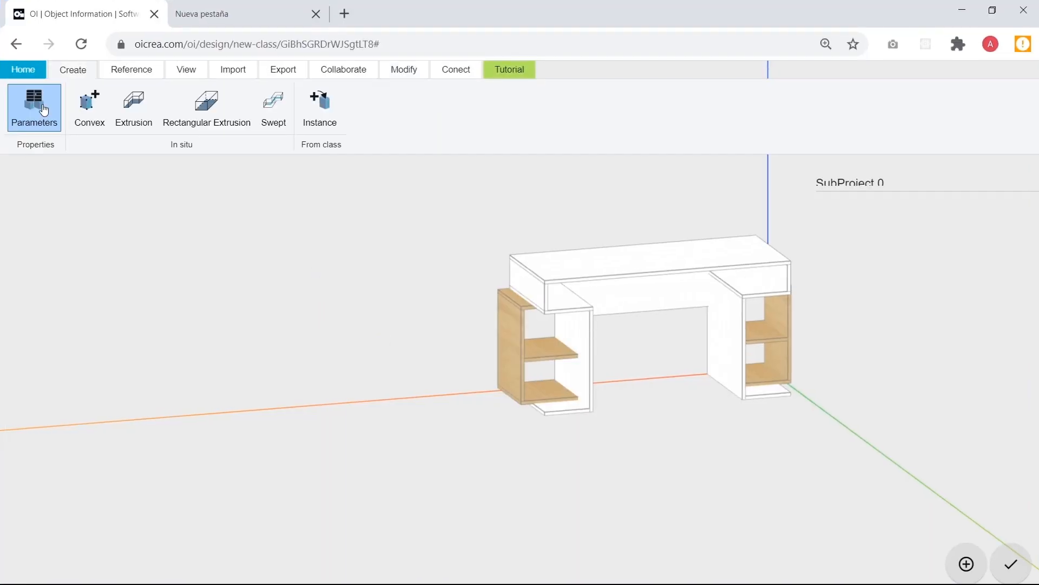
Replace the Secundario parameter's value in the class properties with the copied Rojo Colonial definition and accept the properties.
left_click(38, 107)
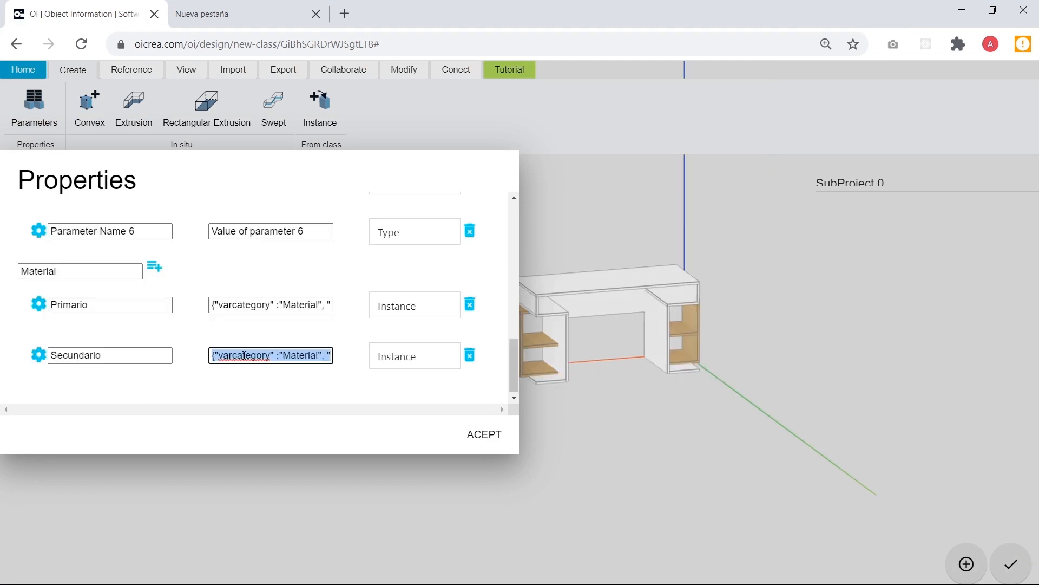
key("ctrl+v")
left_click(483, 434)
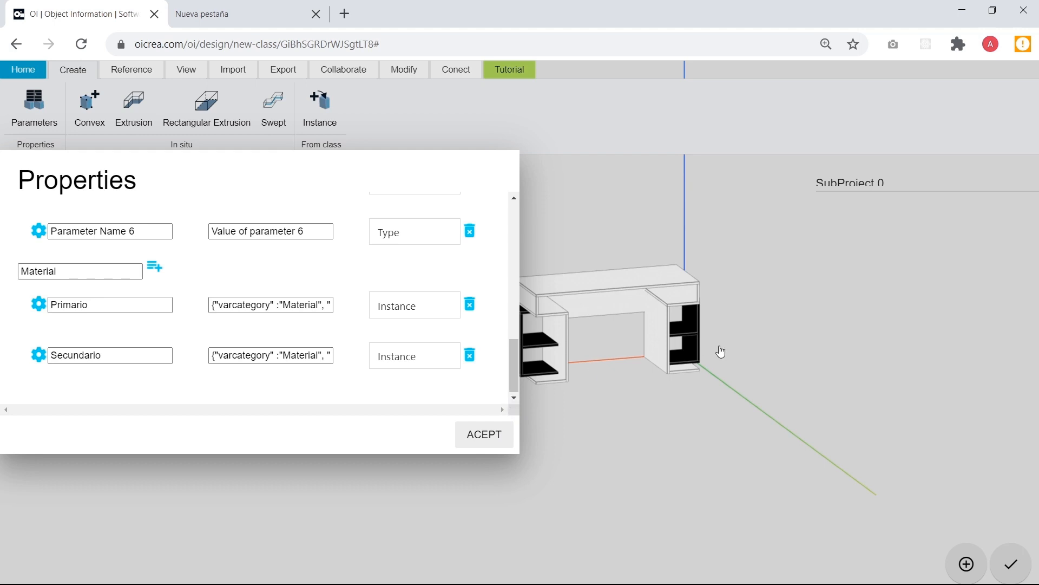
left_click(487, 440)
scroll(533, 384, "up", 3)
scroll(697, 441, "down", 3)
scroll(674, 424, "up", 6)
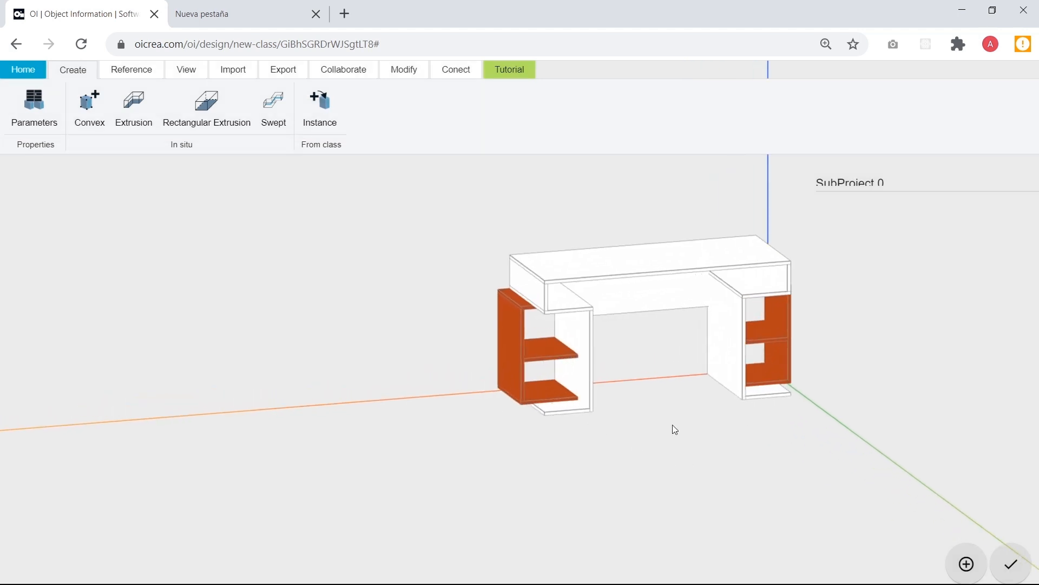
right_click_drag(736, 464, 669, 488)
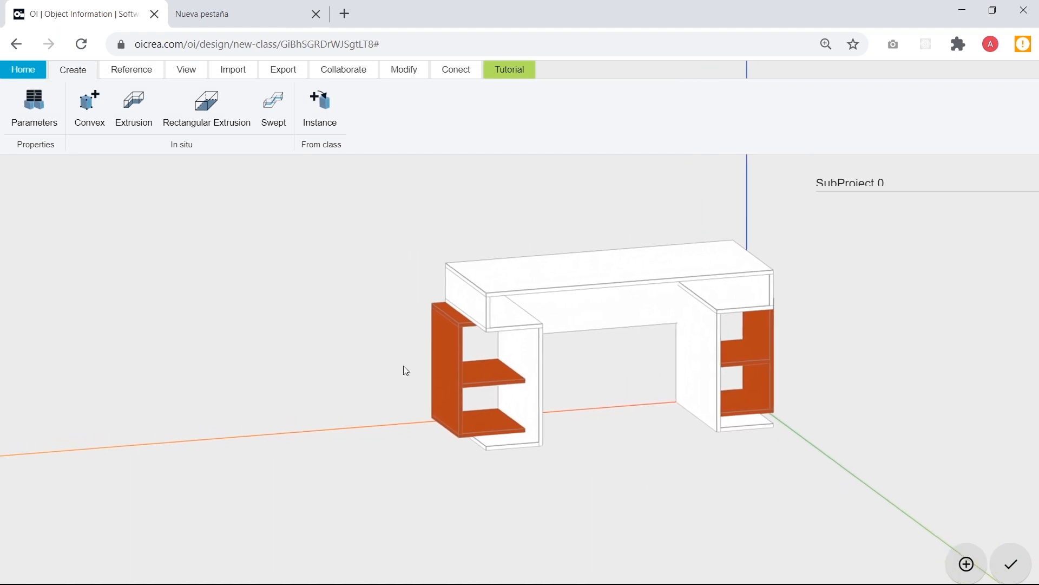
Copy the name Rojo Coral 2.50 x 1.83 18 mm-Masisa from the shelf side board's material list and cancel the selection.
left_click(433, 362)
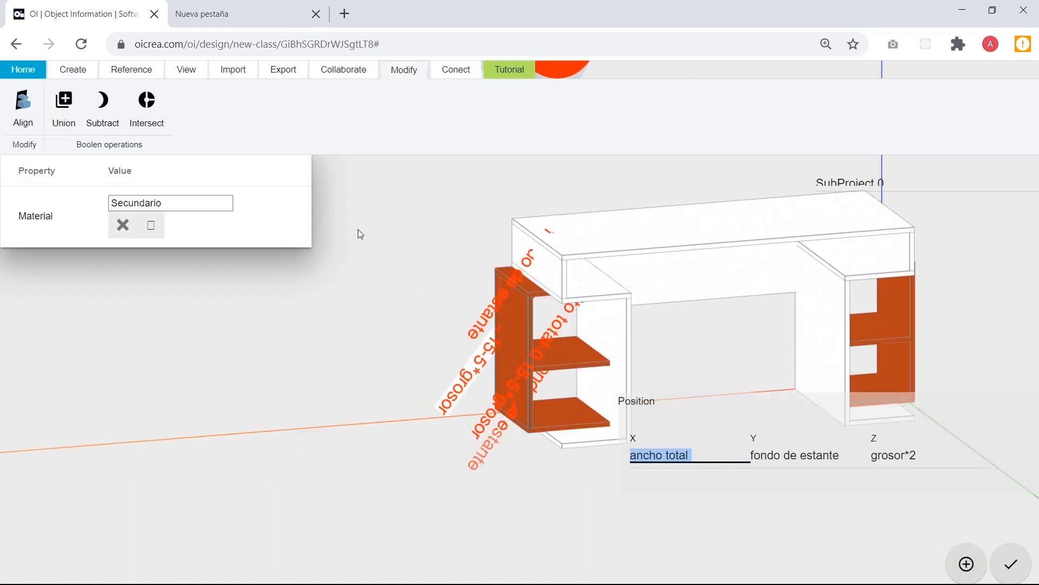
left_click(150, 225)
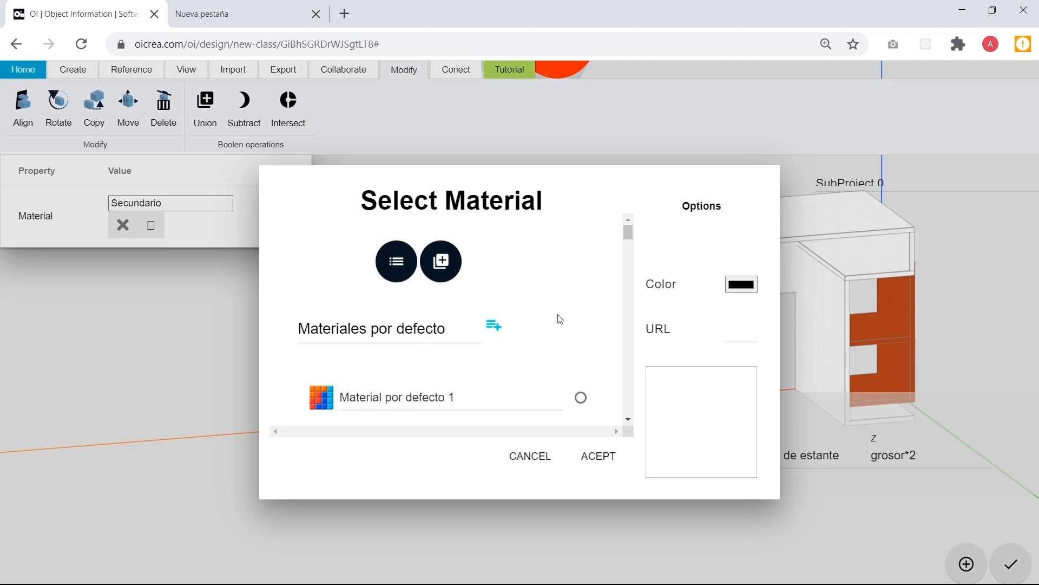
scroll(623, 259, "down", 3)
left_click_drag(630, 263, 625, 400)
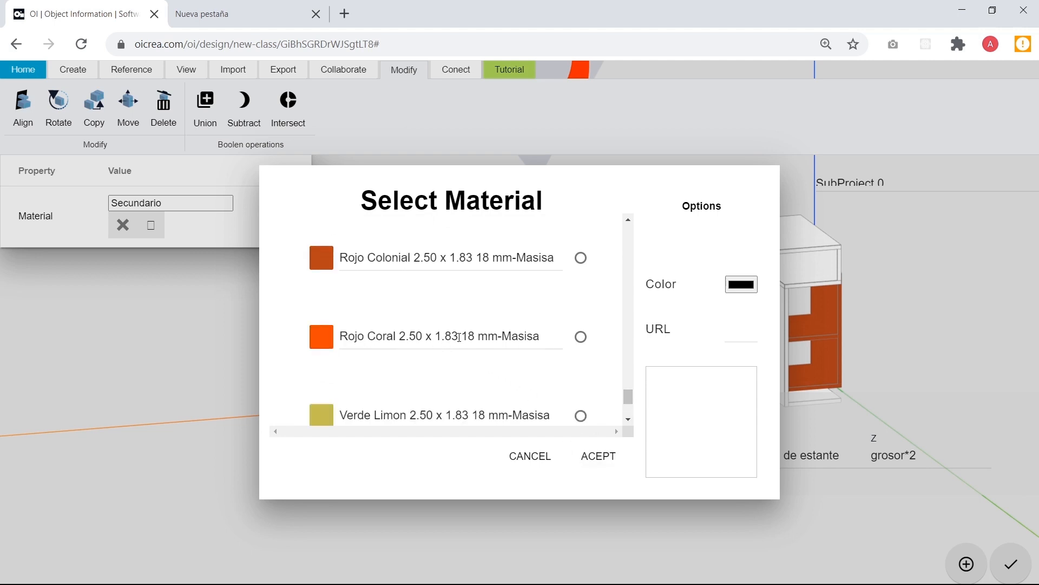
left_click_drag(540, 337, 337, 330)
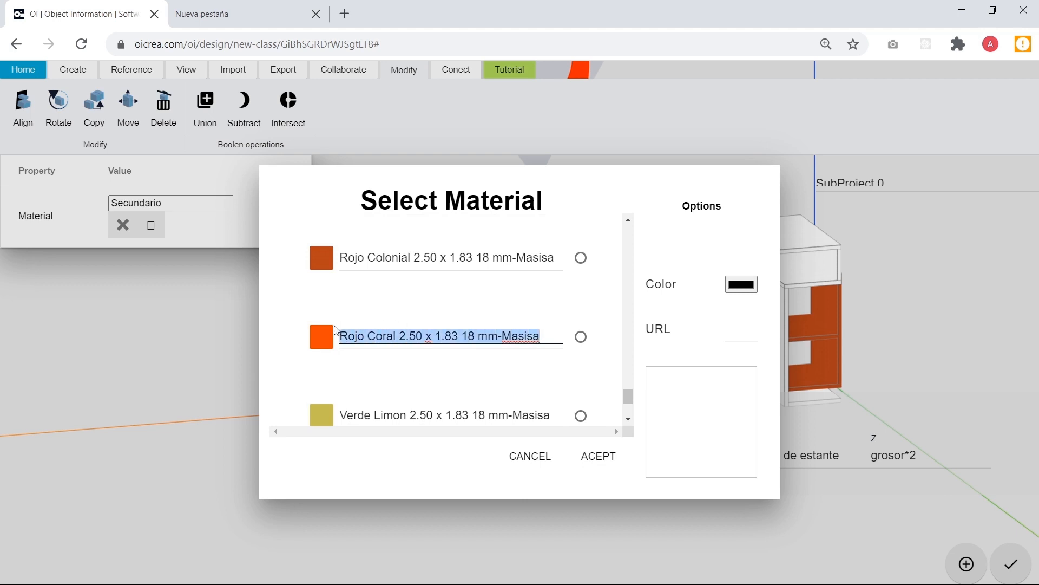
left_click(530, 457)
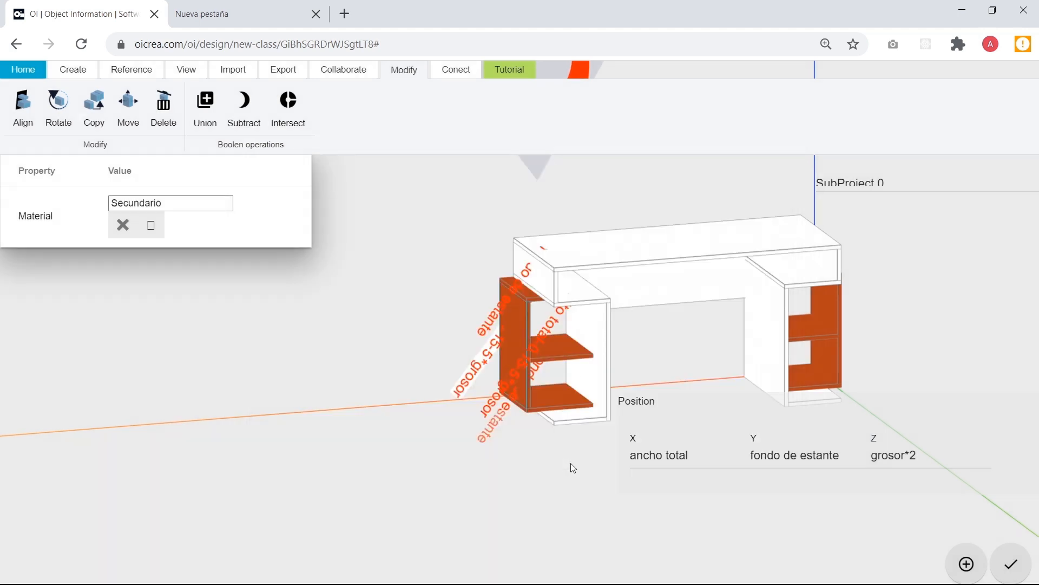
Change the selected material in the Secundario parameter's definition to Rojo Coral 2.50 x 1.83 18 mm-Masisa and accept the properties.
left_click(68, 75)
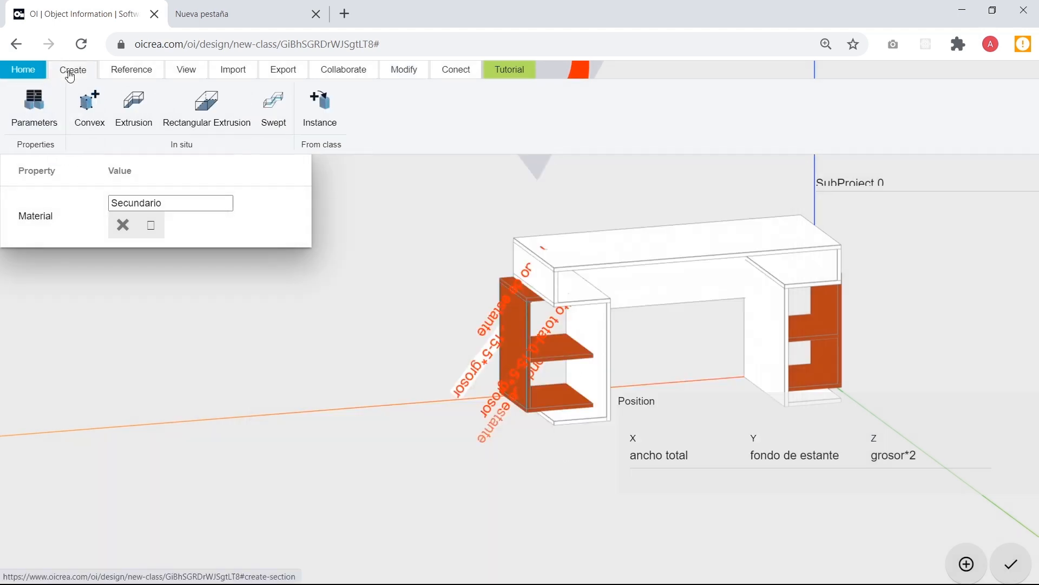
left_click(37, 116)
scroll(352, 362, "down", 10)
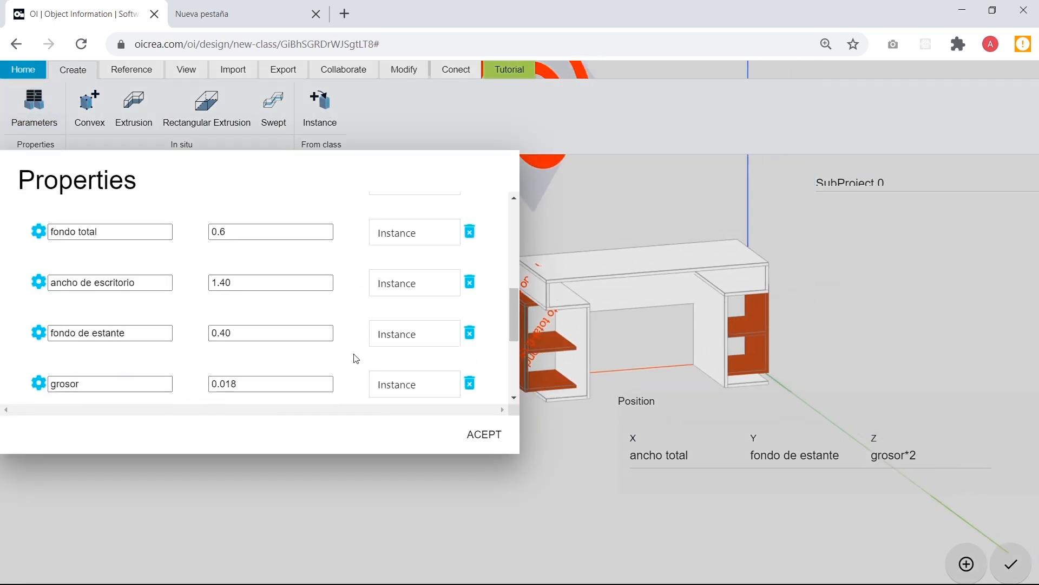
left_click(318, 354)
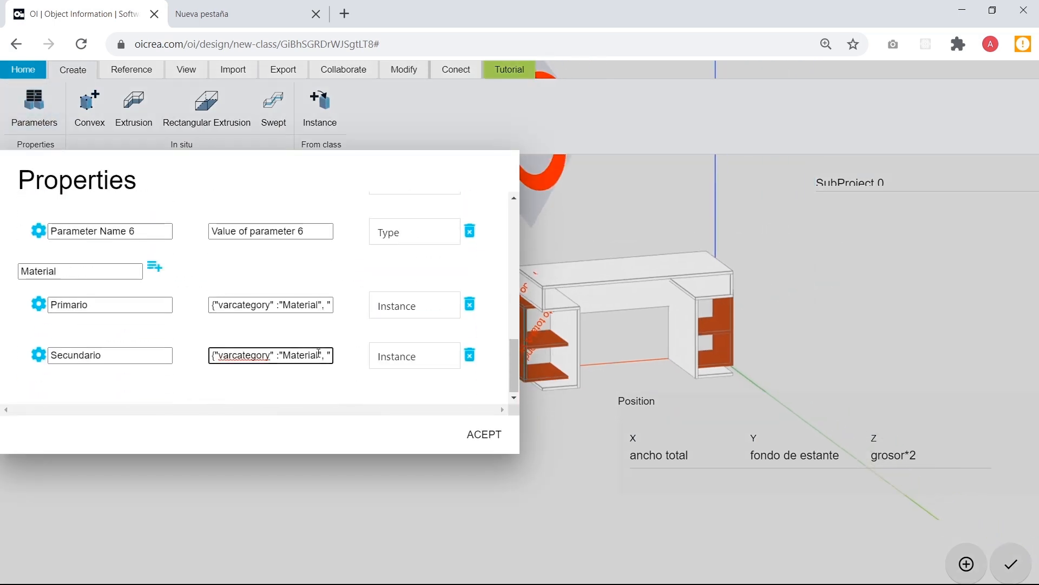
key("End")
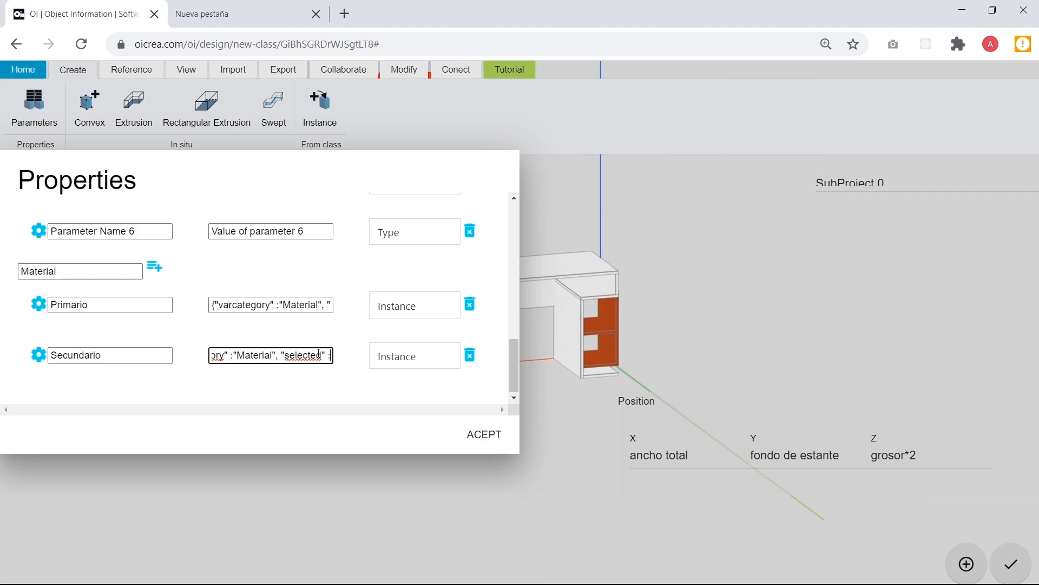
type(": \"Rojo Coloni")
key("BackSpace")
key("BackSpace")
key("BackSpace")
key("BackSpace")
key("BackSpace")
key("BackSpace")
type("\"")
key("Delete")
key("Delete")
key("Delete")
key("Delete")
key("Delete")
key("Delete")
key("Delete")
key("Delete")
key("Delete")
key("Delete")
key("Delete")
key("Delete")
key("Delete")
key("Delete")
key("Delete")
key("Delete")
key("Delete")
key("Delete")
key("Delete")
key("Delete")
key("Delete")
key("Delete")
key("Delete")
key("Delete")
key("Delete")
key("Delete")
key("Delete")
key("Delete")
key("Delete")
key("Delete")
key("Delete")
key("Delete")
key("Delete")
key("Delete")
key("Delete")
key("Delete")
key("Delete")
key("Delete")
key("Delete")
type("2.50 x 1.83 18 mm-Masisa")
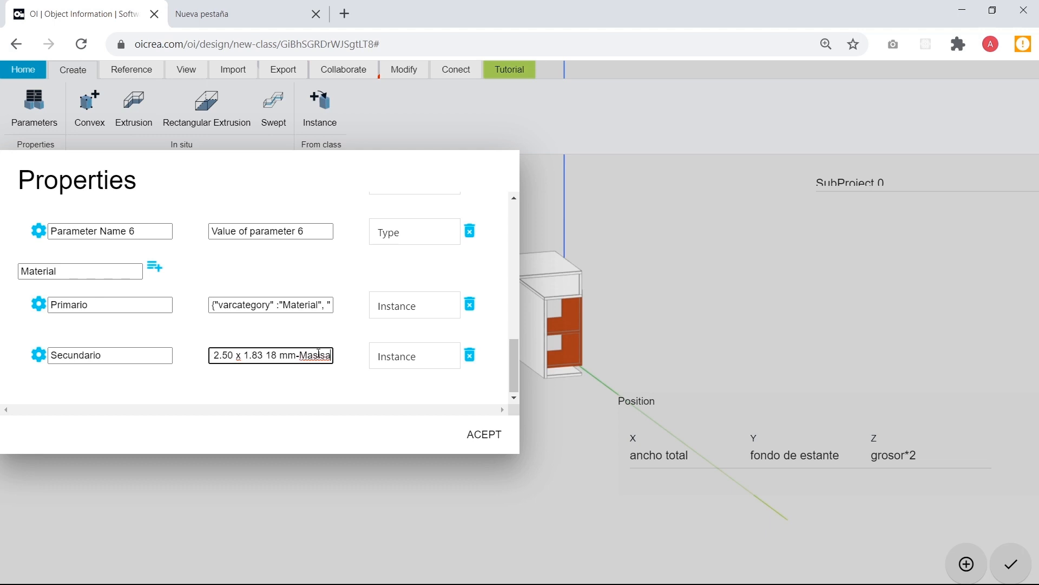
left_click(488, 439)
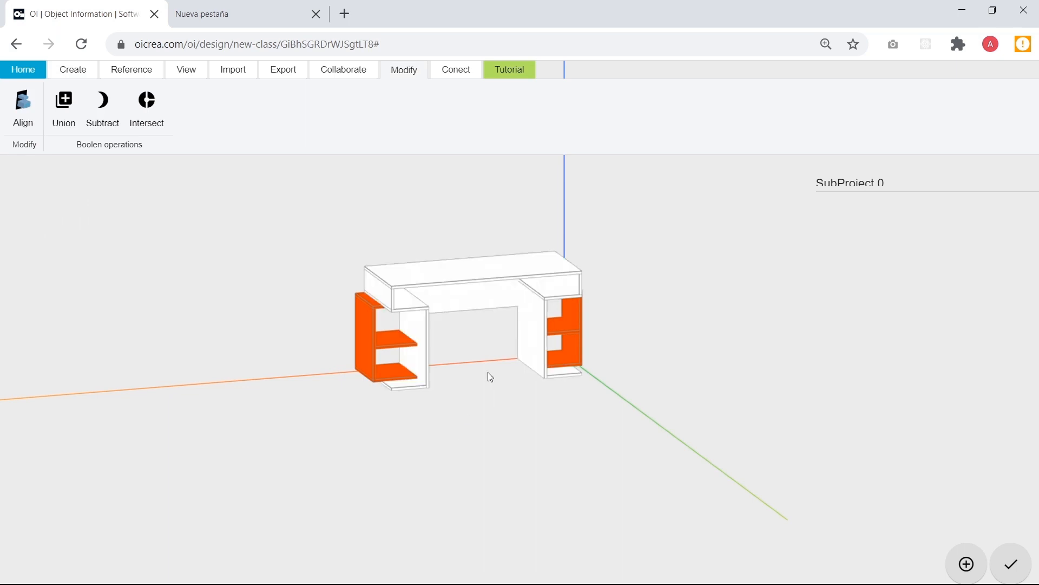
Rename the desk class to "Escritorio moderno - Modelo A" in its properties and accept them.
scroll(471, 404, "down", 3)
scroll(447, 399, "up", 3)
right_click_drag(556, 419, 463, 440)
left_click_drag(466, 446, 436, 362)
left_click(60, 80)
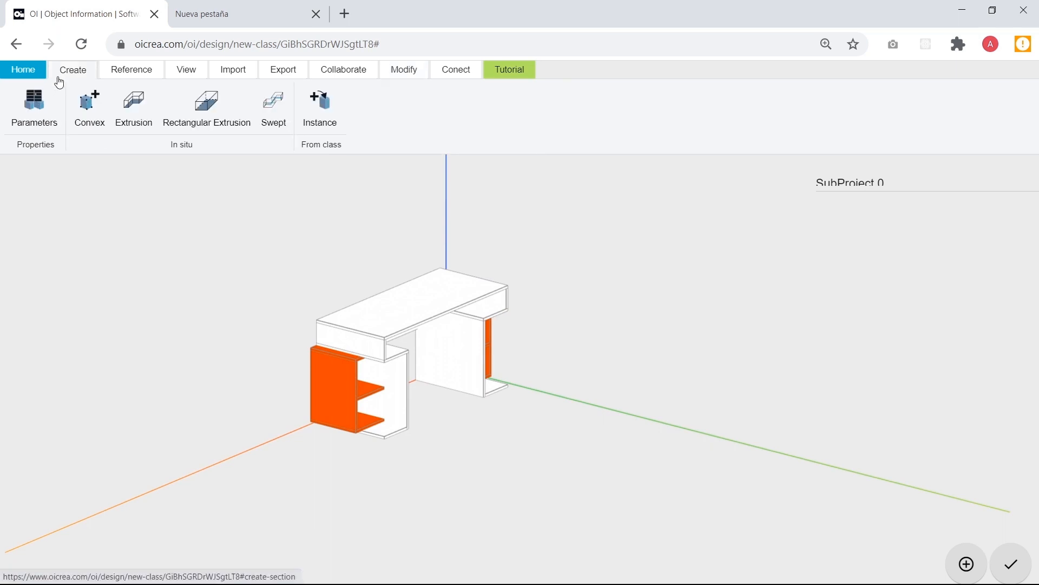
left_click(35, 105)
left_click(74, 232)
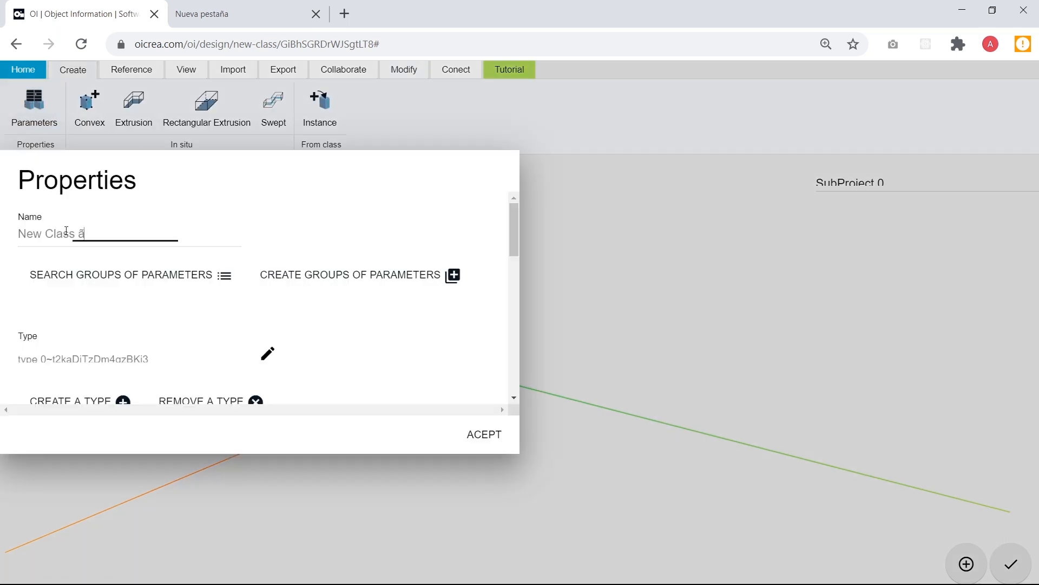
left_click_drag(88, 233, 16, 233)
type("Escritrio")
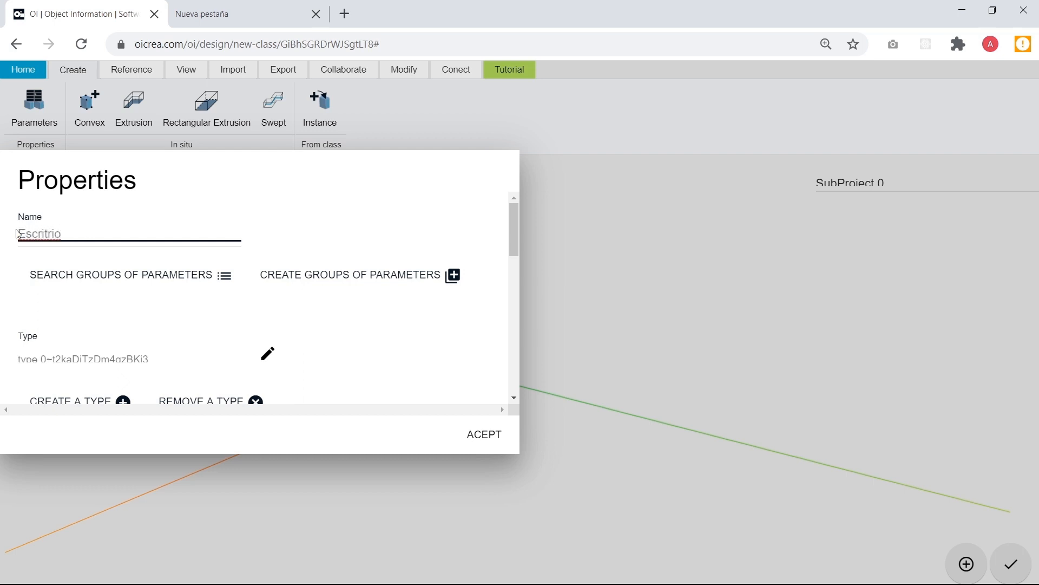
key("BackSpace")
key("BackSpace")
key("BackSpace")
key("BackSpace")
type("orio moderno - Modelo A")
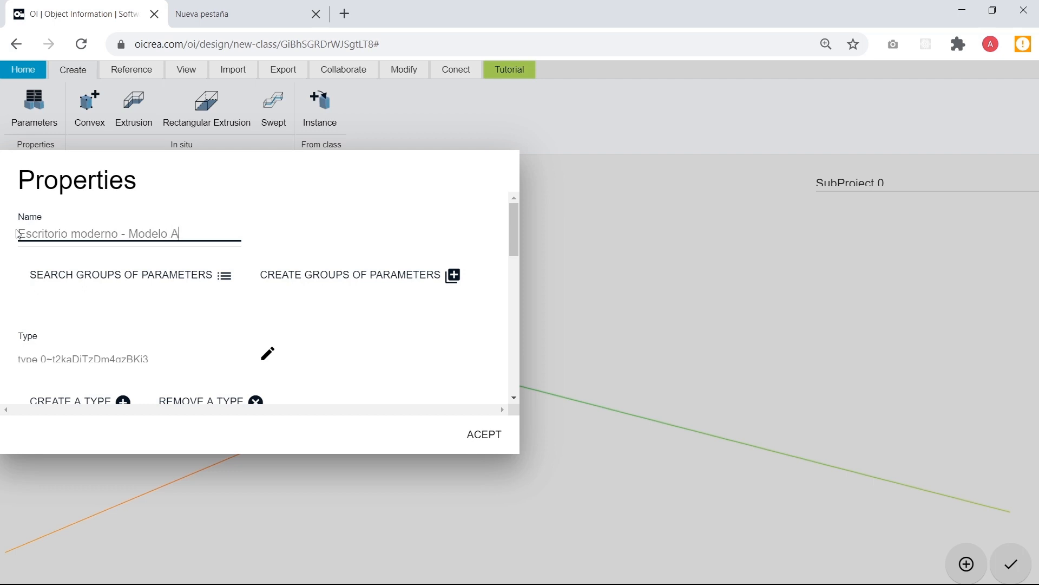
left_click(484, 440)
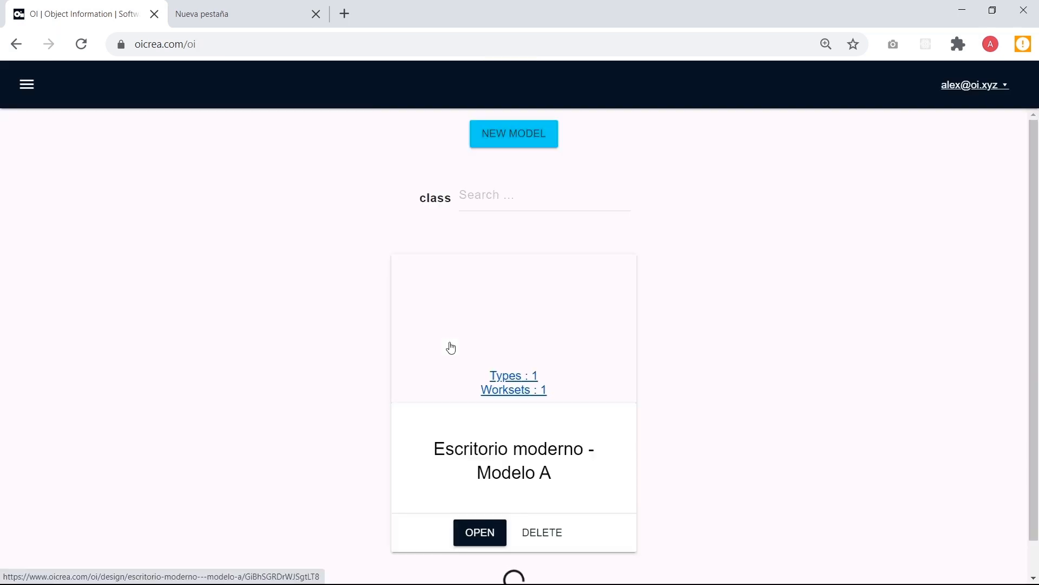
Create a new model and name its class "Personalizar escritorio moderno - Modelo A".
left_click(510, 136)
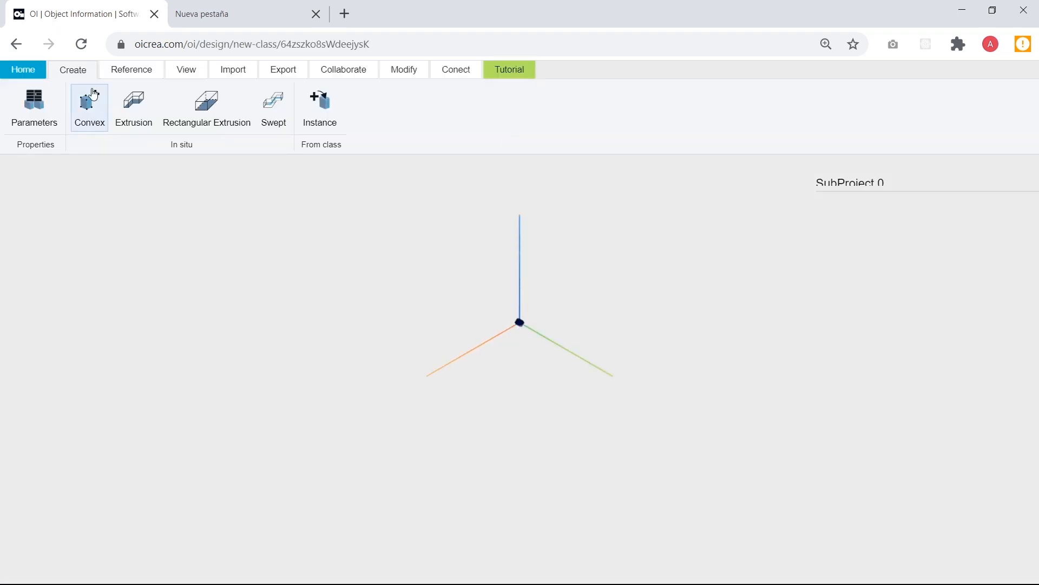
left_click(35, 103)
left_click(114, 230)
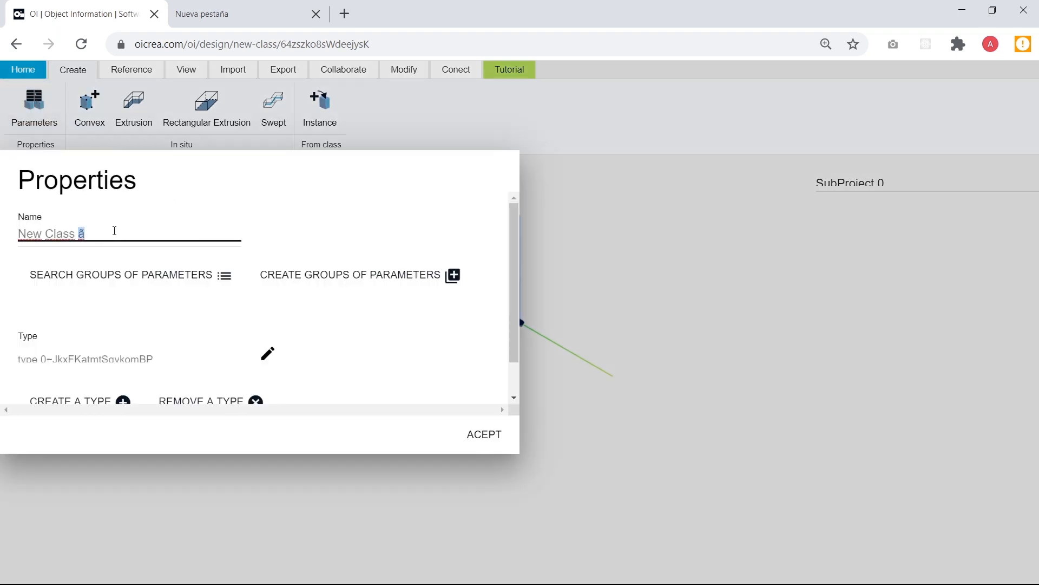
triple_click(114, 231)
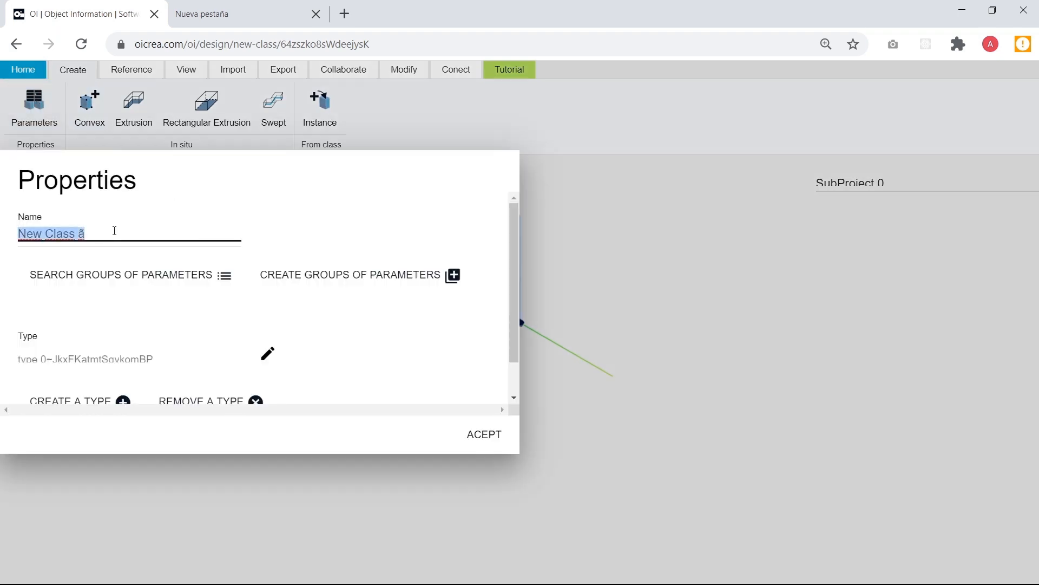
type("Personalizar esc")
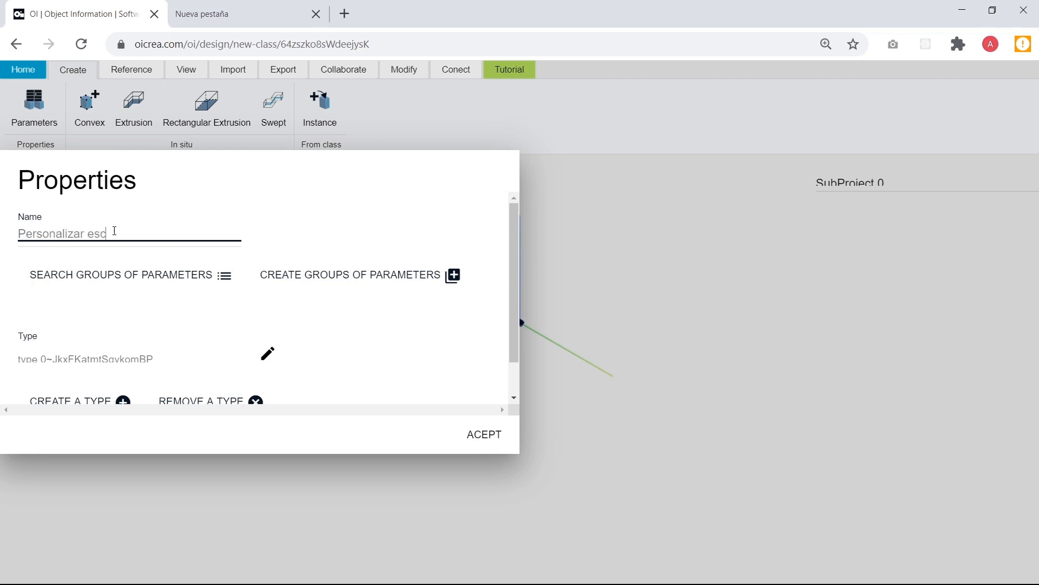
type("ritorio moderno")
type(" - Modelo A")
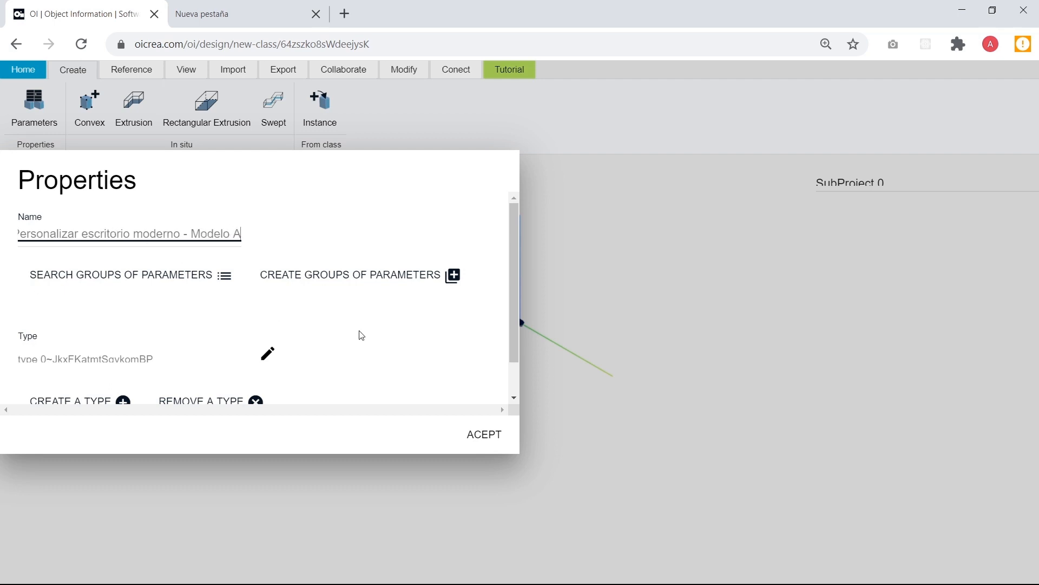
left_click(484, 436)
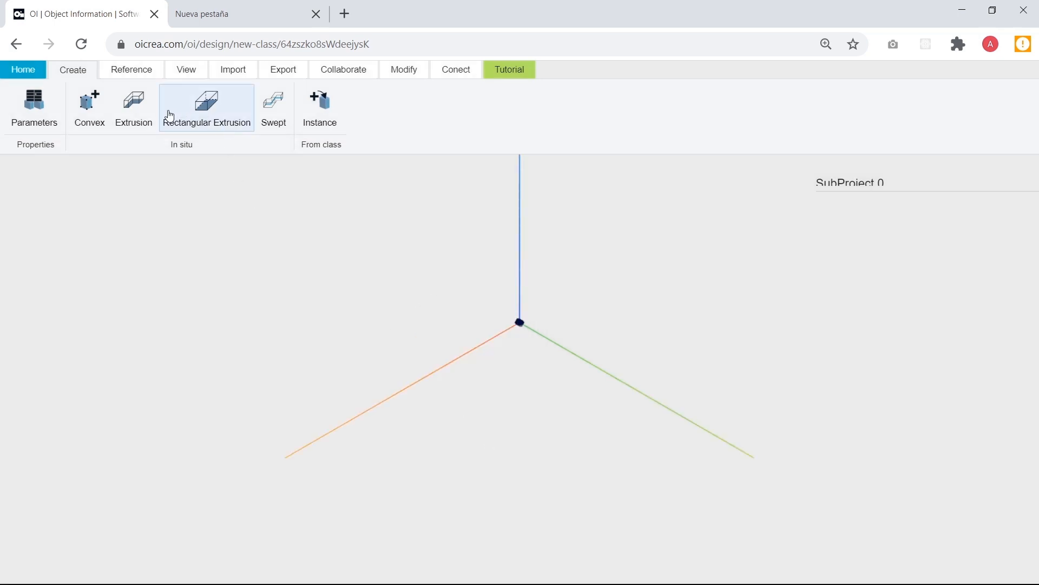
Insert an instance of Escritorio moderno - Modelo A into the new model.
left_click(329, 118)
left_click(417, 208)
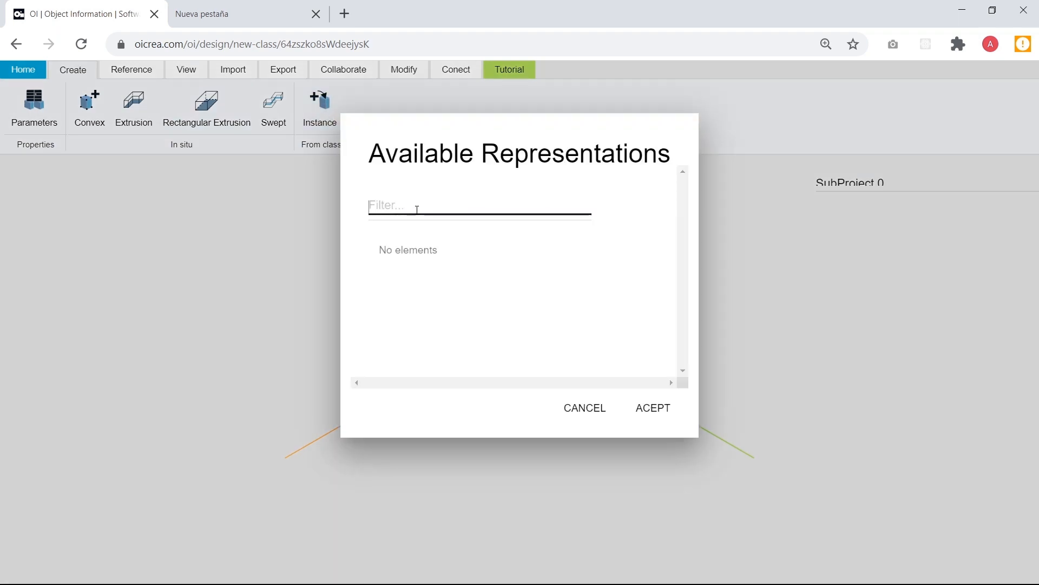
type("escr")
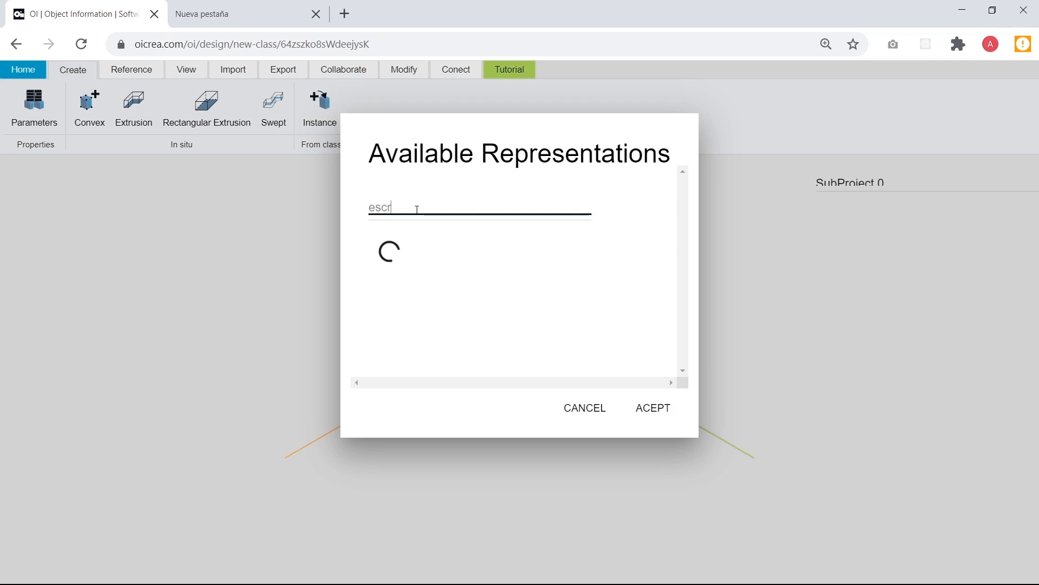
type("itorio moderno")
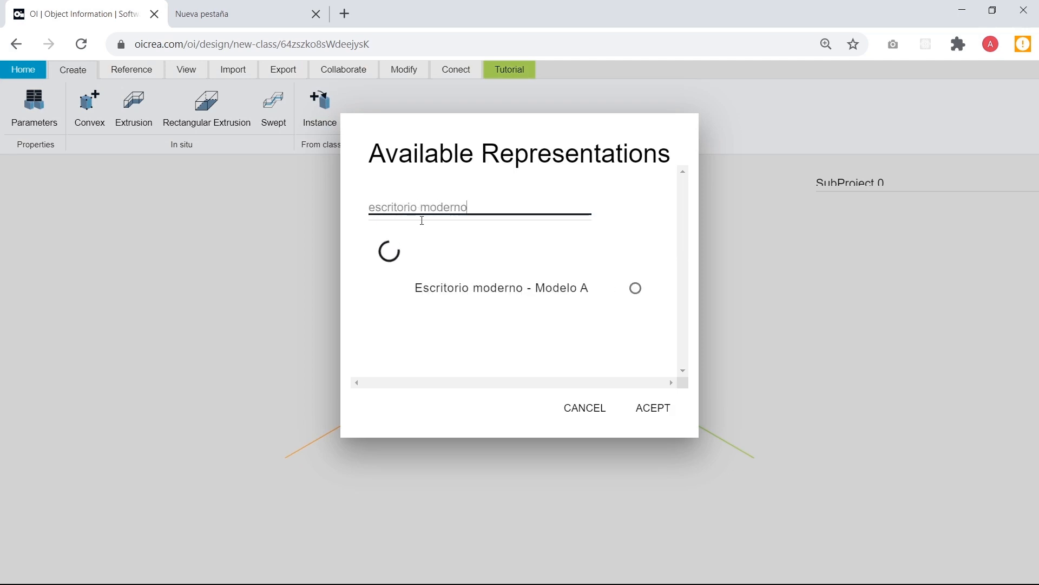
left_click(635, 262)
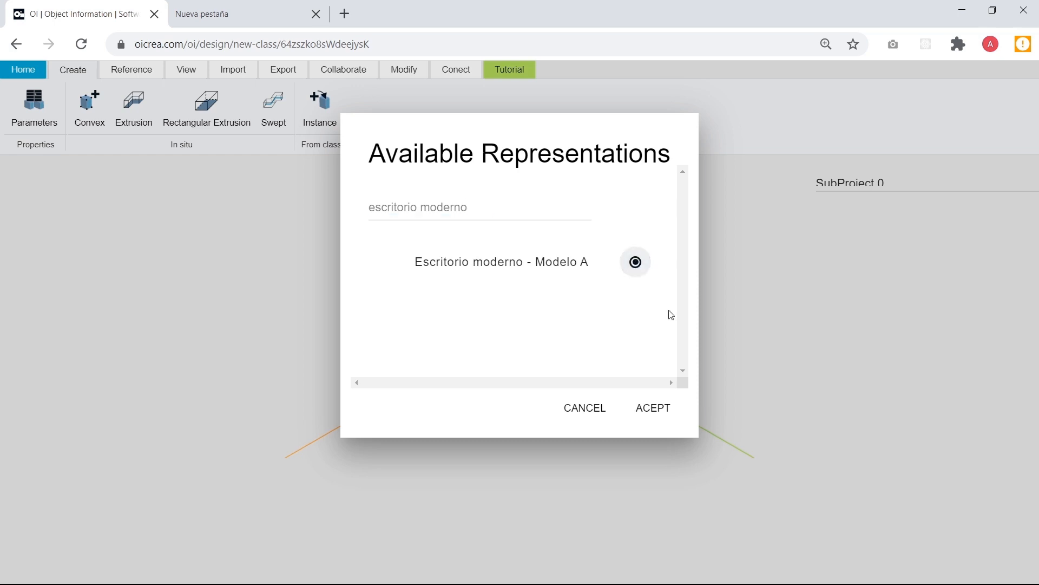
left_click(652, 409)
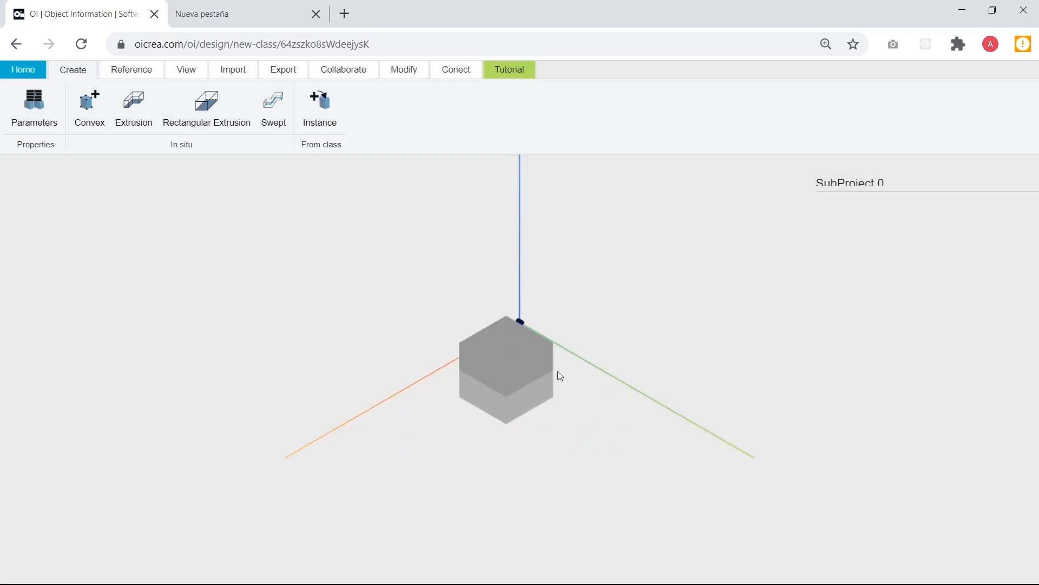
left_click(557, 371)
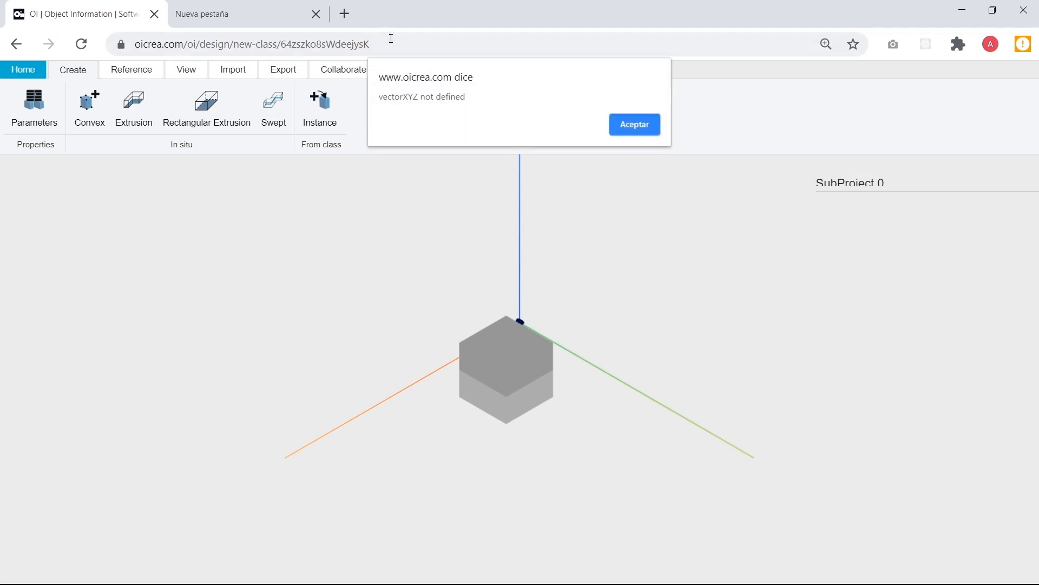
Reopen the model in a new browser tab using its copied address.
left_click(368, 43)
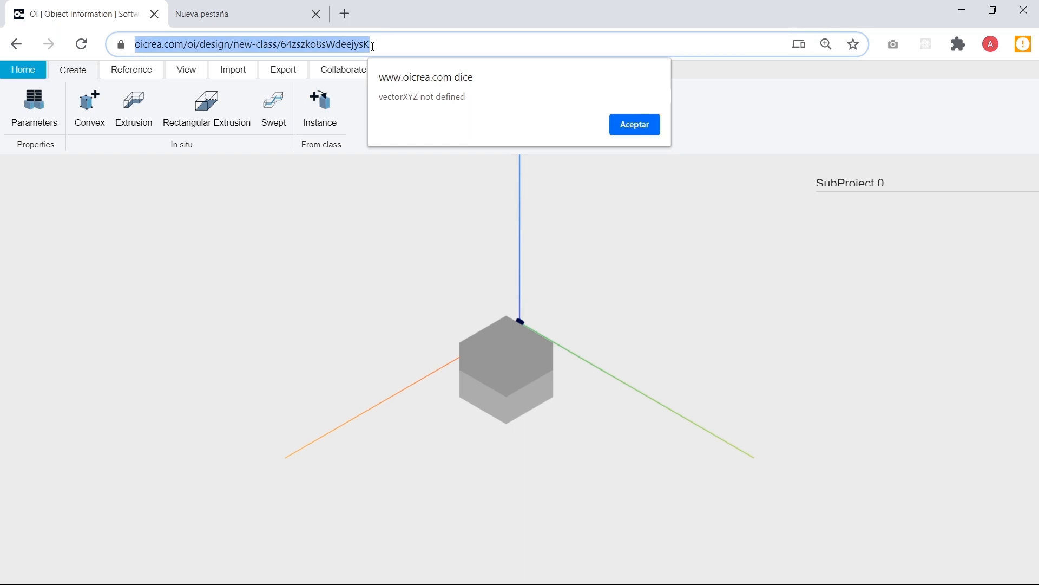
key("ctrl+c")
left_click(345, 14)
key("ctrl+v")
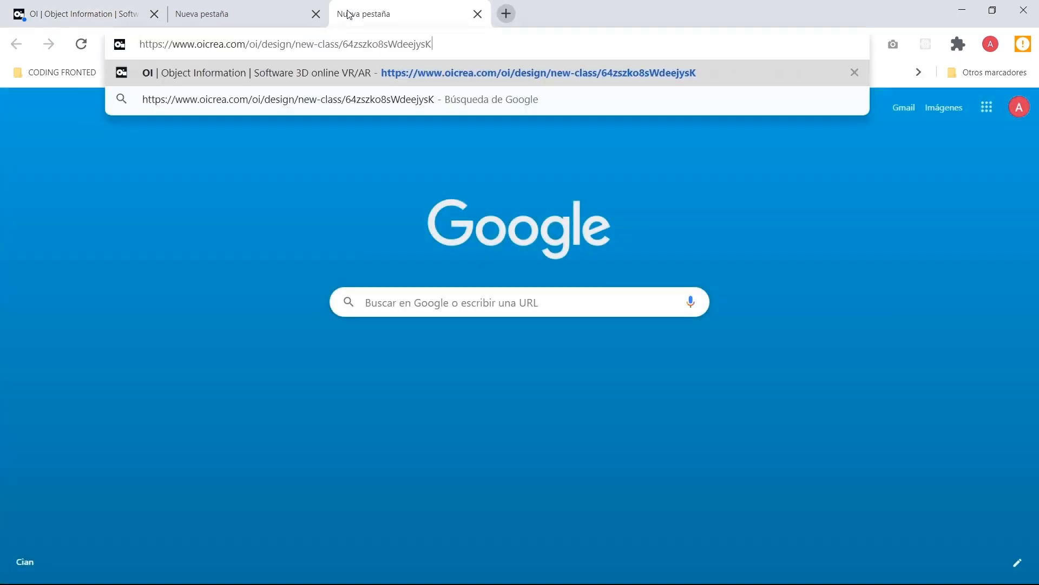
key("Return")
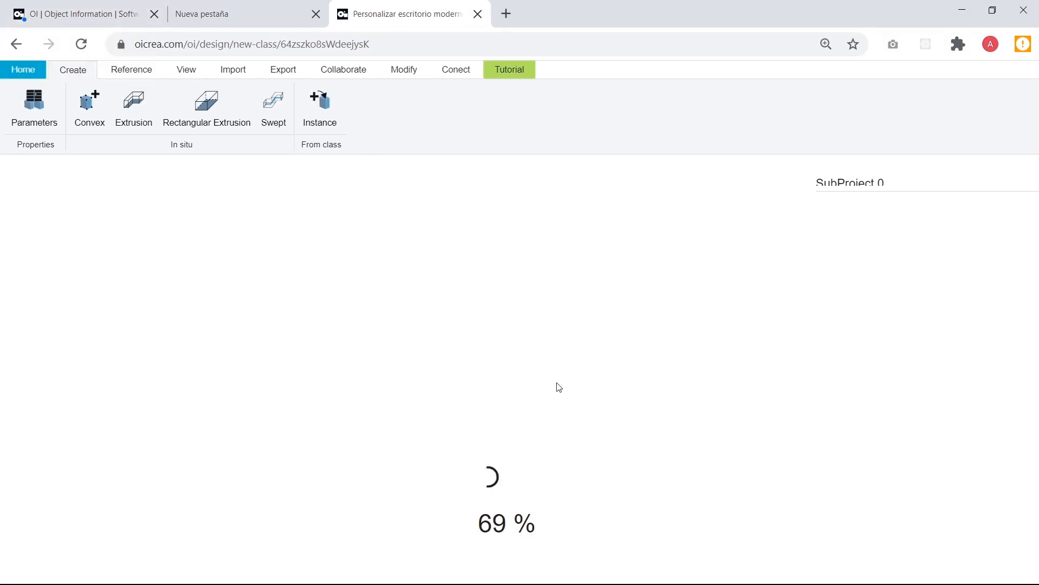
Examine the inserted desk instance from several angles and check its geometry parameters.
scroll(559, 387, "up", 10)
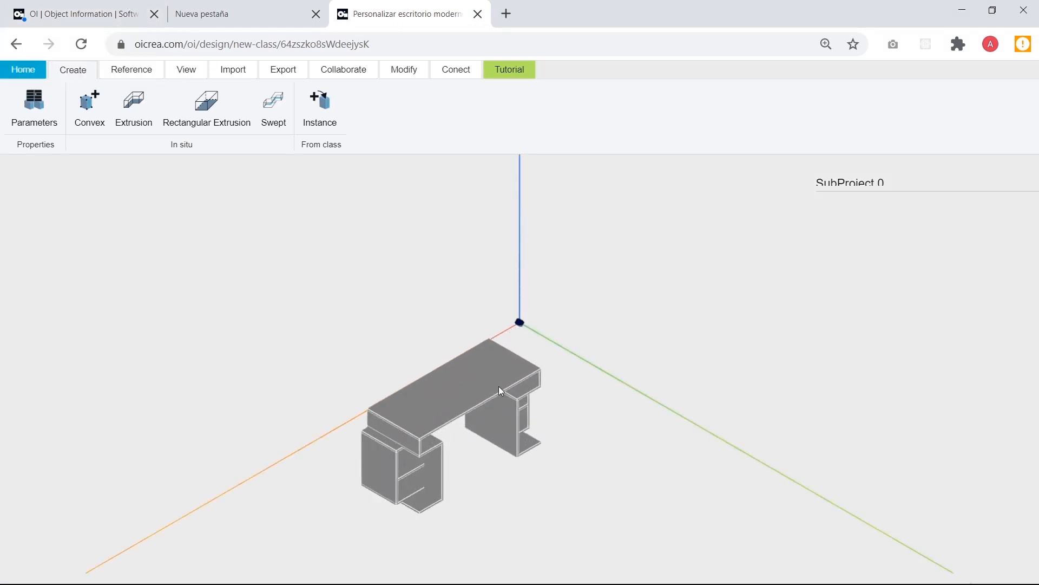
scroll(558, 394, "down", 4)
left_click_drag(559, 475, 463, 434)
left_click(419, 339)
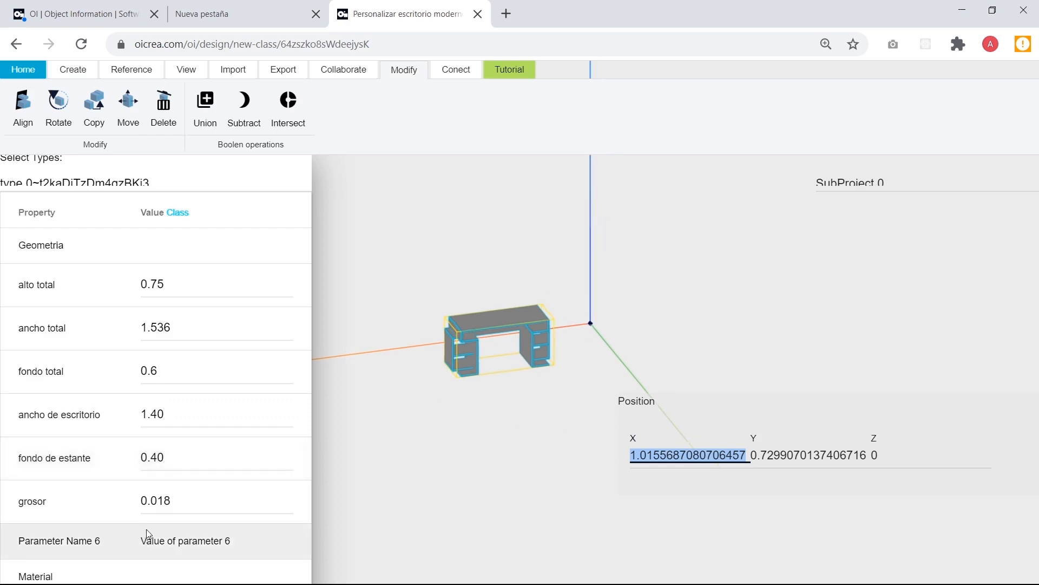
left_click(87, 3)
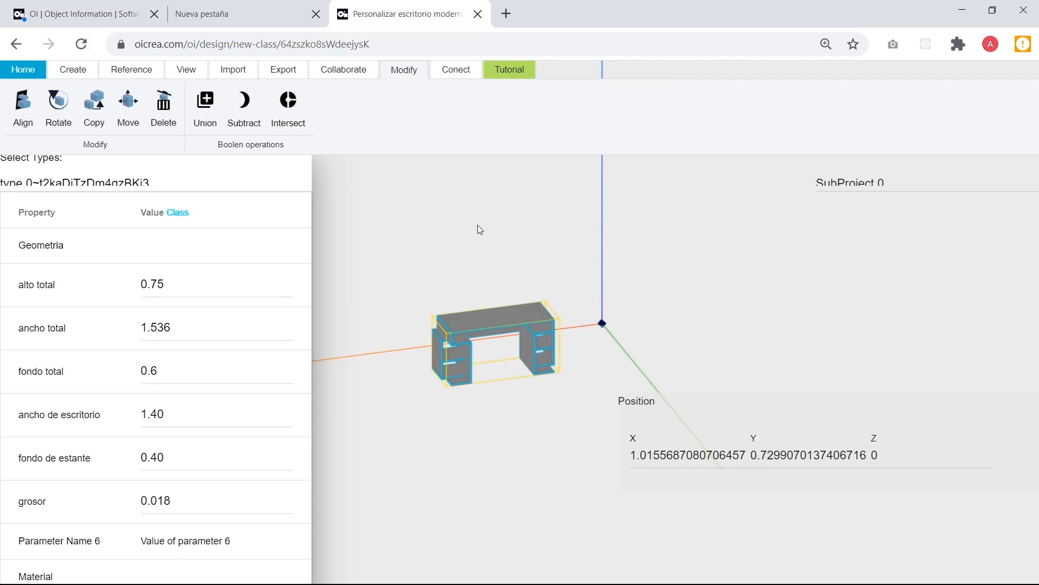
left_click(505, 249)
left_click_drag(505, 249, 435, 366)
scroll(519, 419, "down", 3)
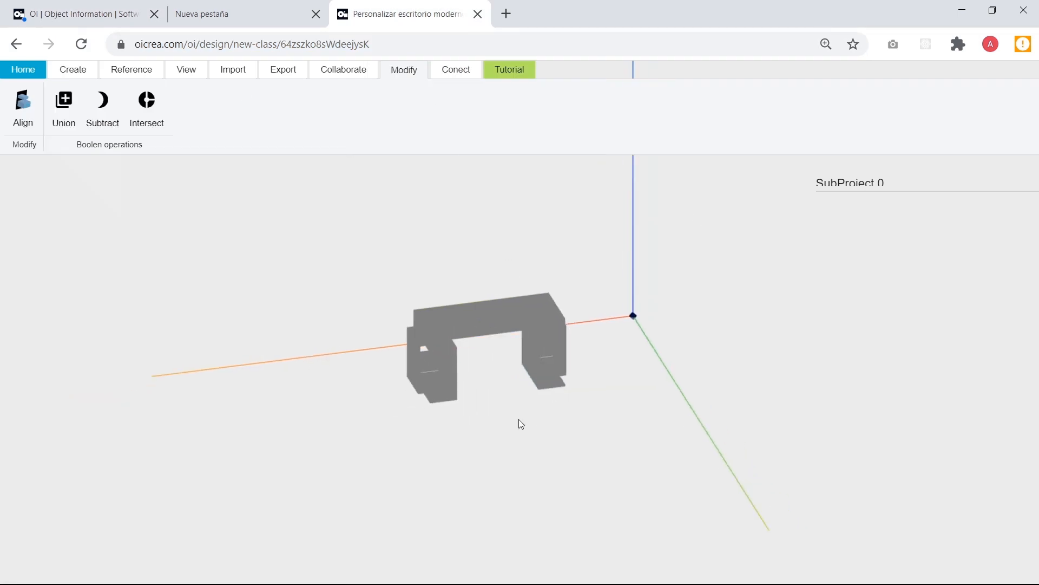
left_click_drag(521, 424, 503, 319)
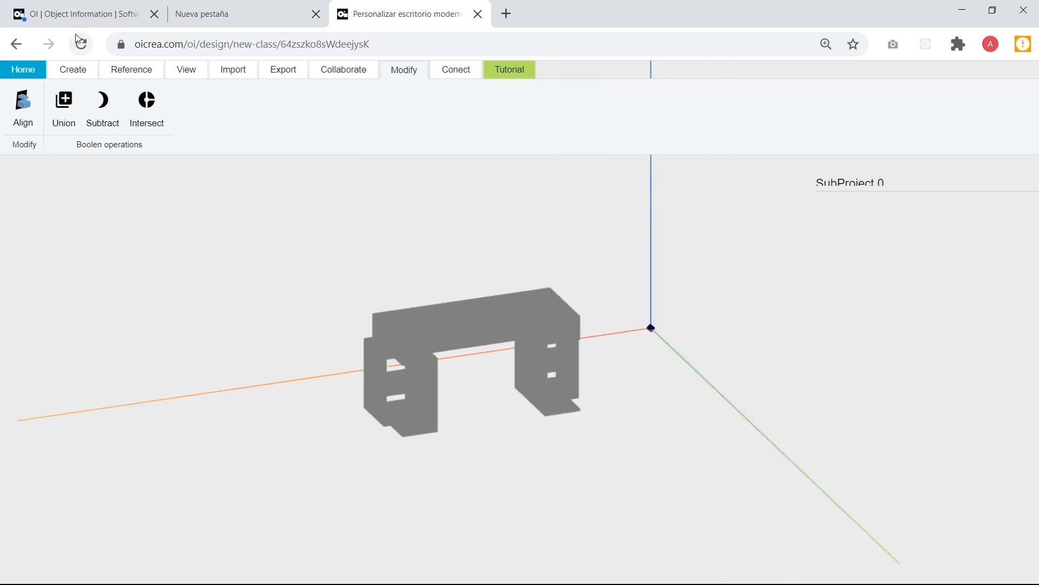
Reload the model and set the desk instance's position to X 0 and Y 0.
left_click(82, 48)
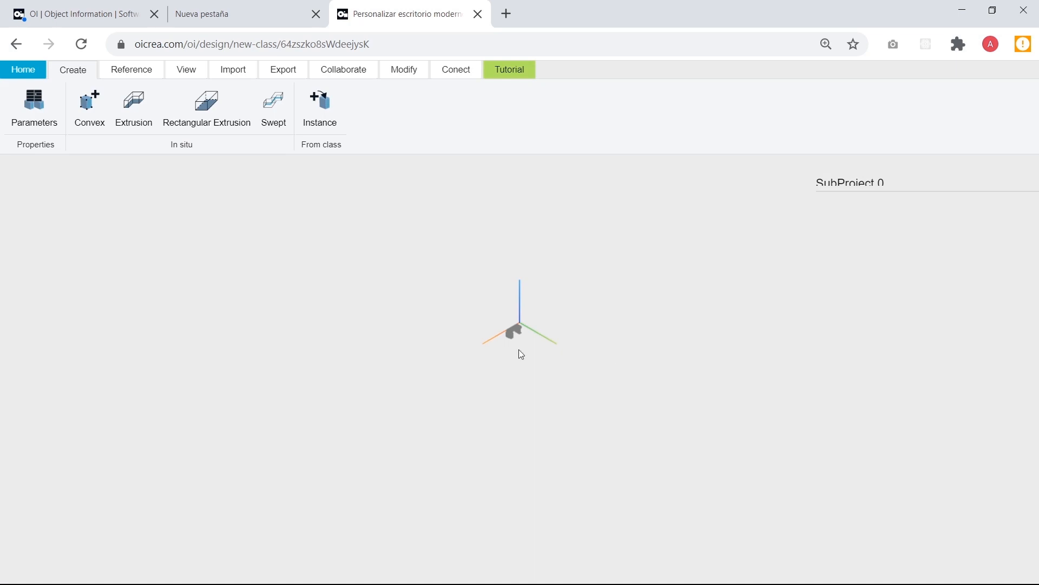
left_click(512, 356)
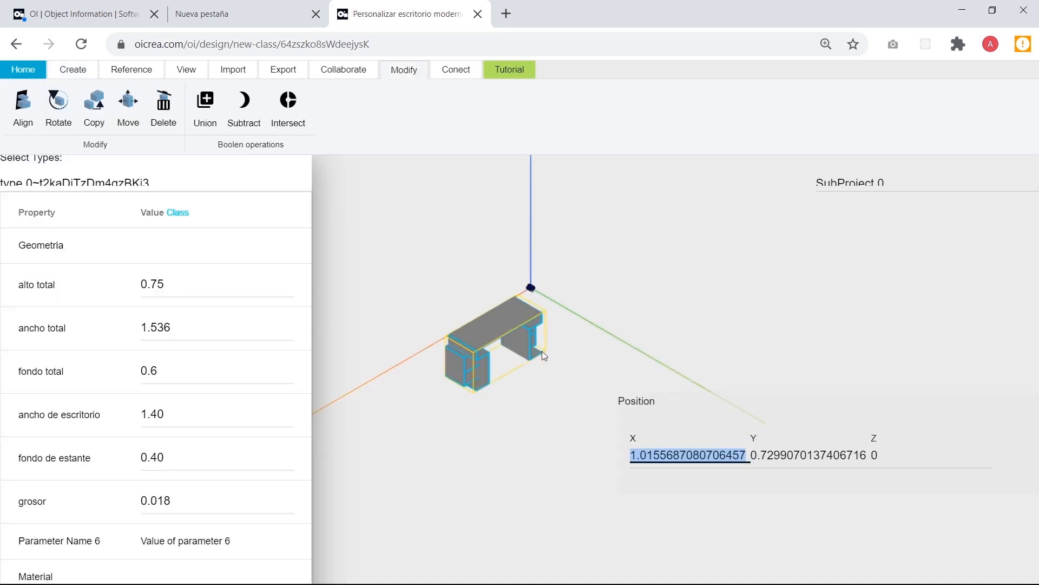
type("0")
key("Tab")
type("0")
key("Tab")
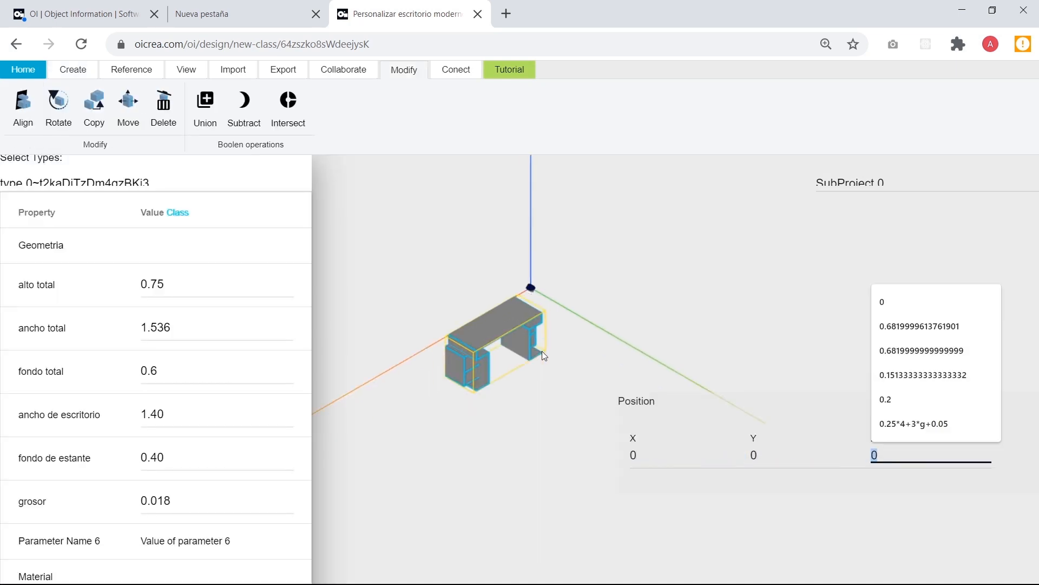
left_click(666, 314)
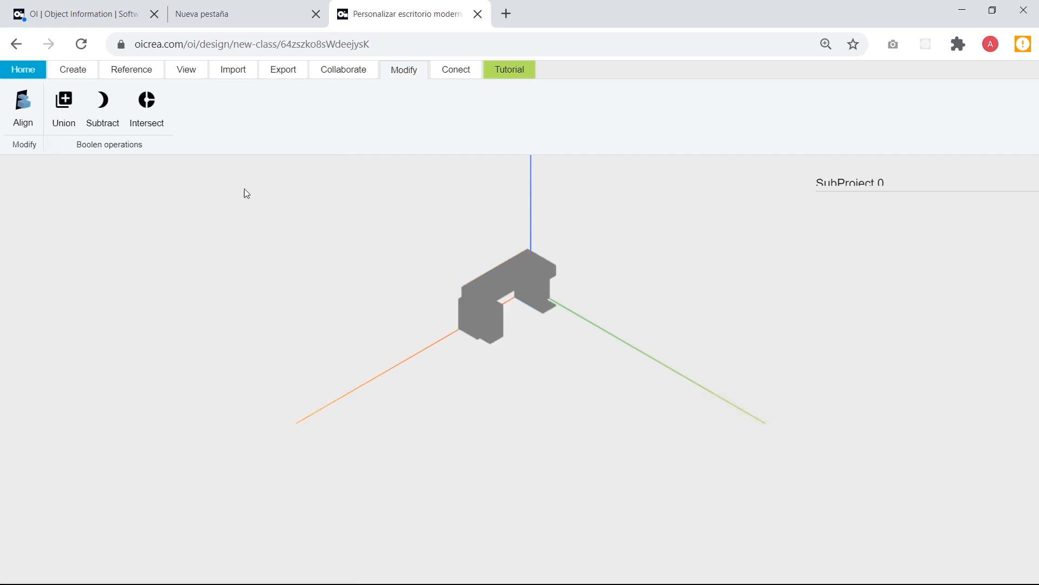
Open the model's address in another browser tab, replacing "design" with "make" in it.
left_click(460, 77)
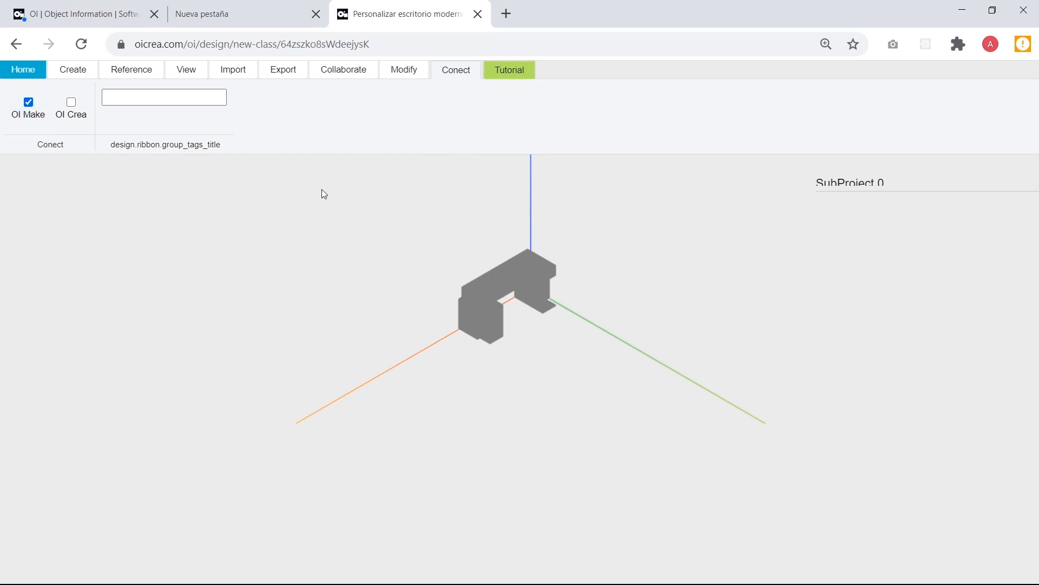
left_click(238, 45)
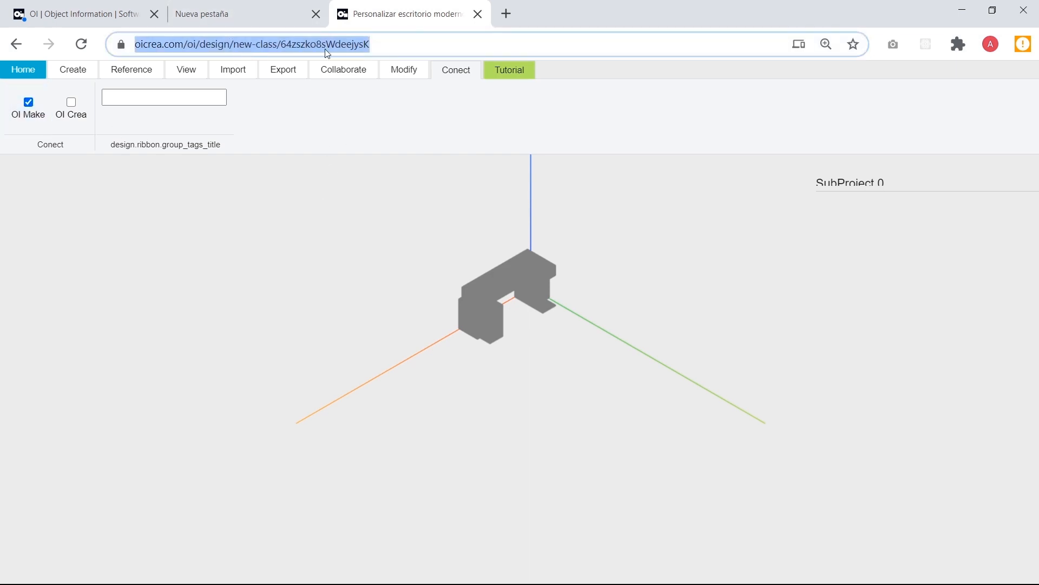
left_click(503, 12)
key("ctrl+v")
double_click(279, 44)
type("make")
key("Return")
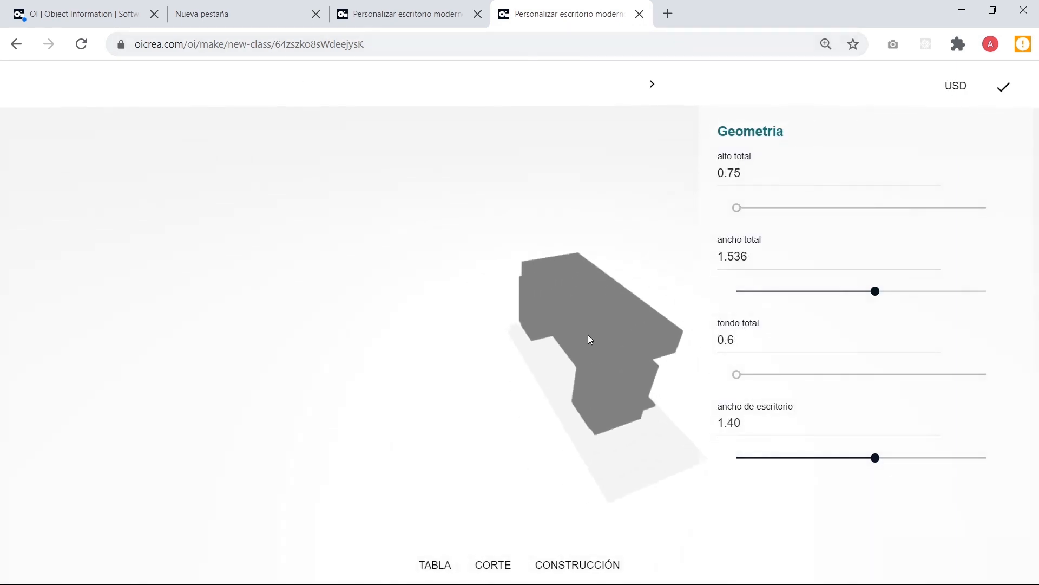
Review the desk's geometry and material options in the make view and close that tab.
scroll(853, 411, "down", 10)
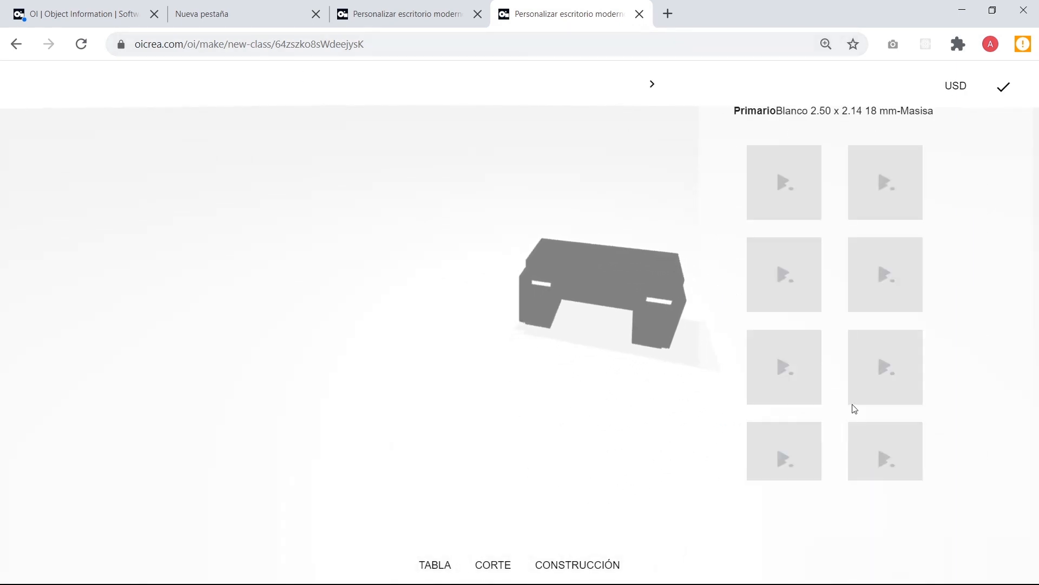
scroll(850, 397, "down", 2)
scroll(847, 387, "up", 4)
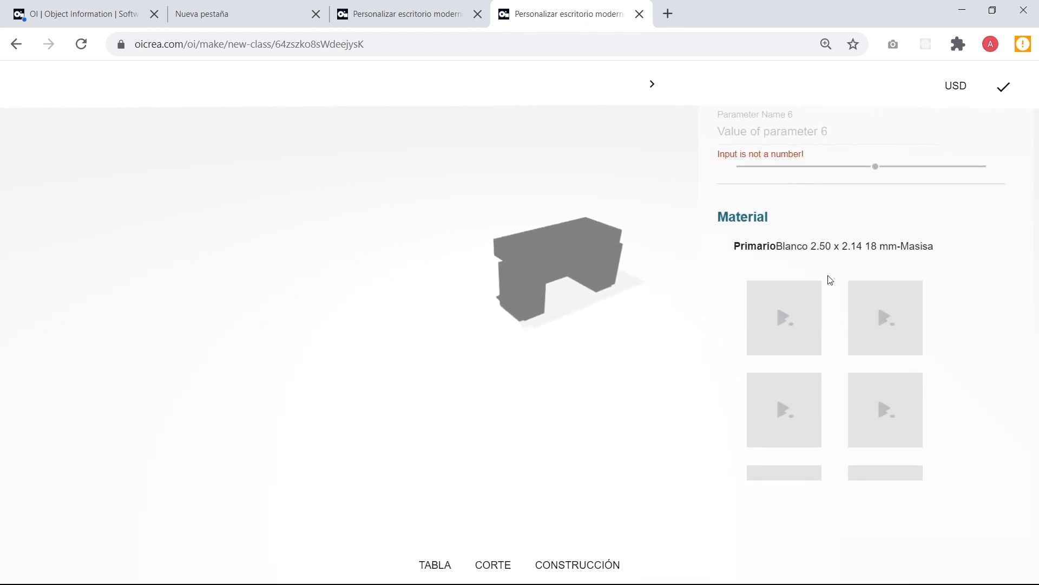
left_click(640, 14)
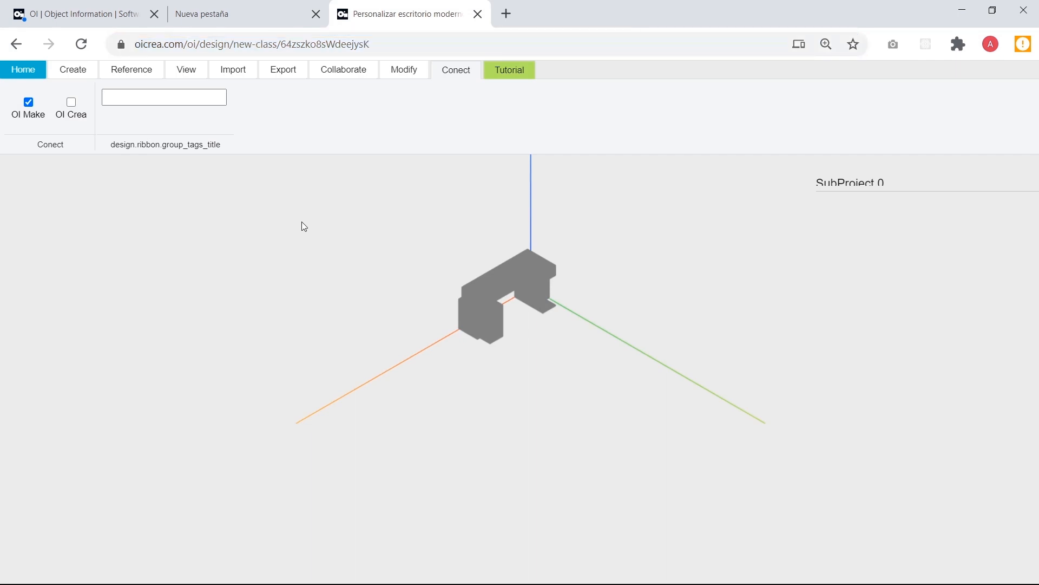
Create a convex block in the desk model and select it.
left_click(76, 73)
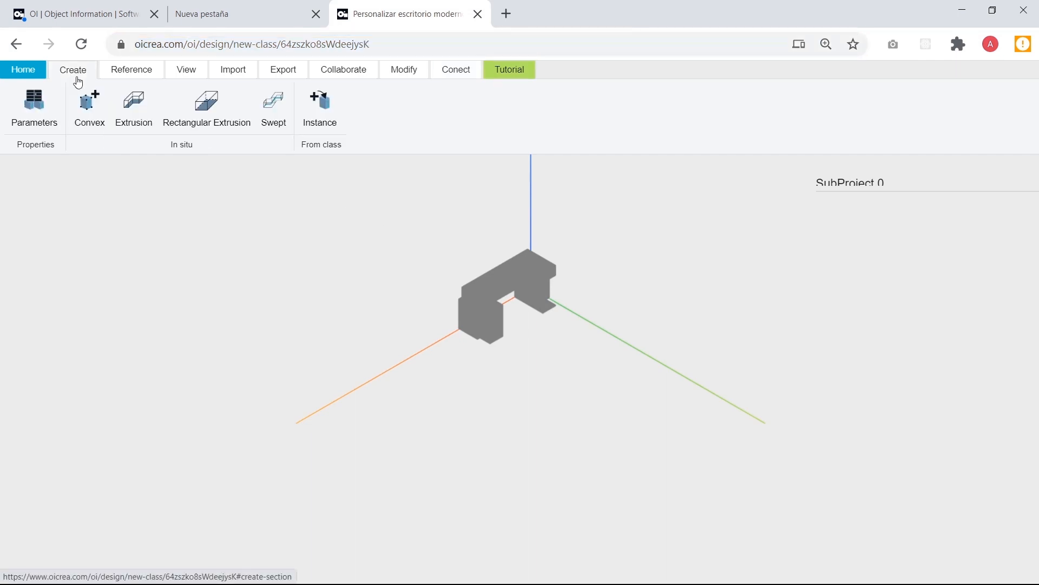
left_click(89, 121)
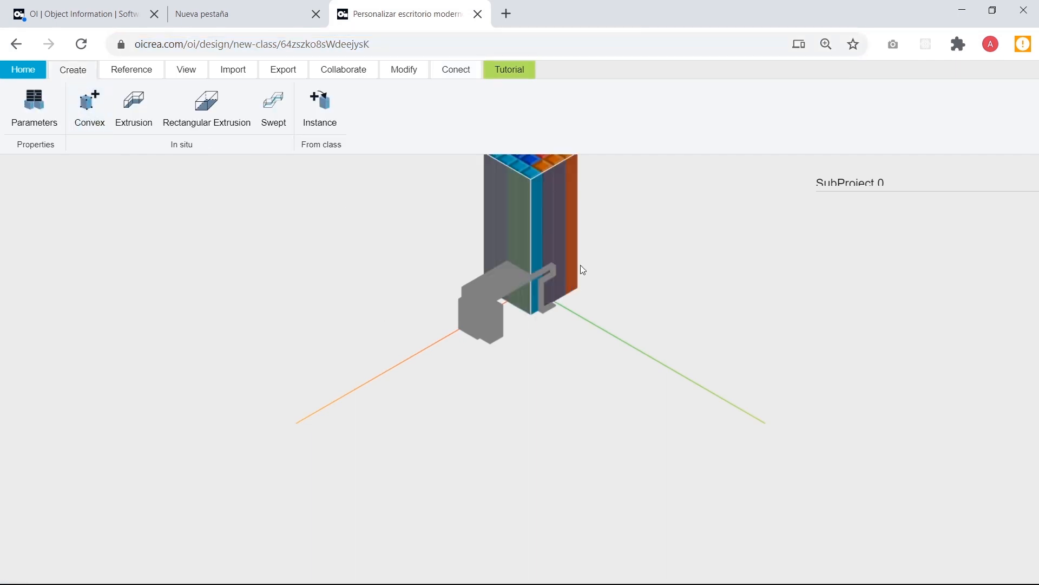
left_click(544, 218)
Load the Masisa material list and assign Mortero-Naturale-2.50 x 1.83-18MM-Masisa to the convex block.
left_click(150, 224)
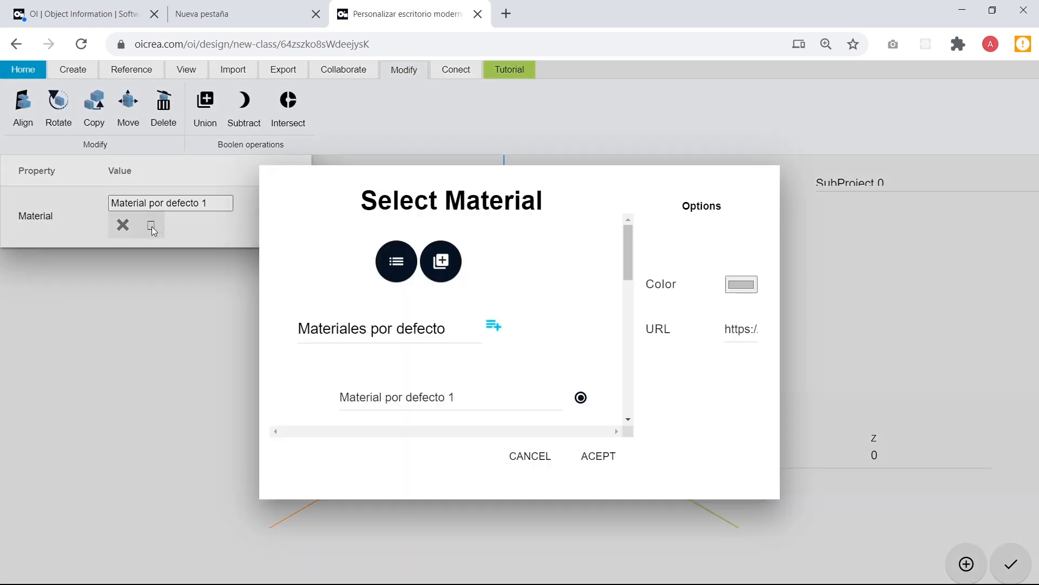
scroll(533, 333, "down", 5)
scroll(532, 333, "down", 3)
scroll(531, 332, "up", 10)
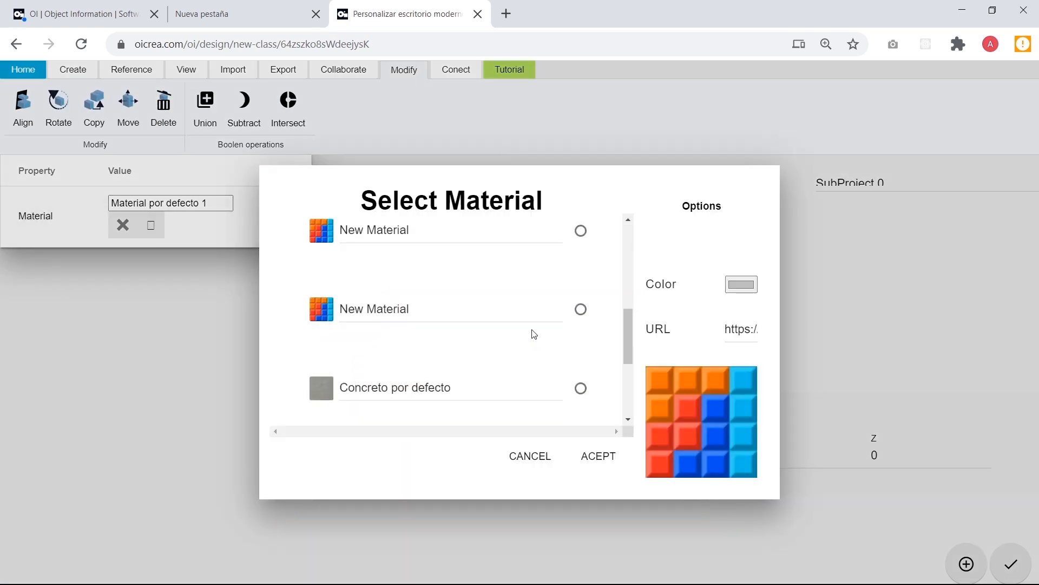
left_click(396, 270)
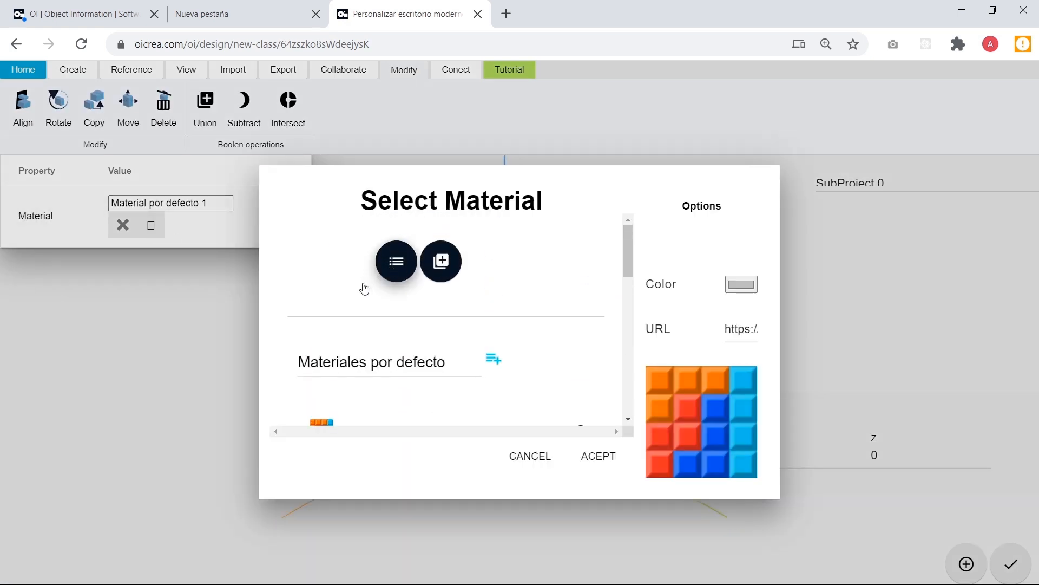
left_click(646, 327)
scroll(578, 319, "down", 3)
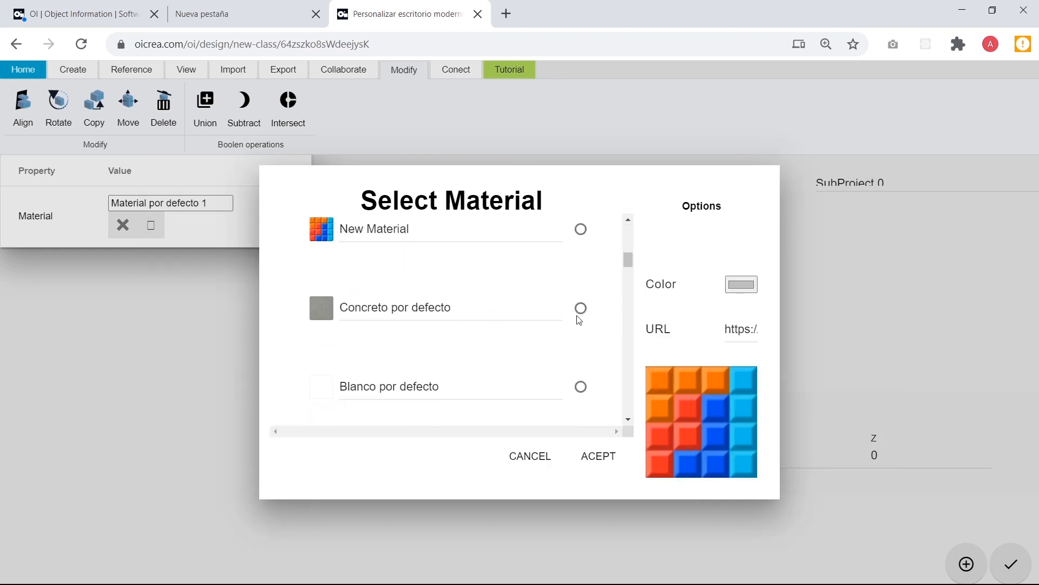
scroll(617, 432, "down", 3)
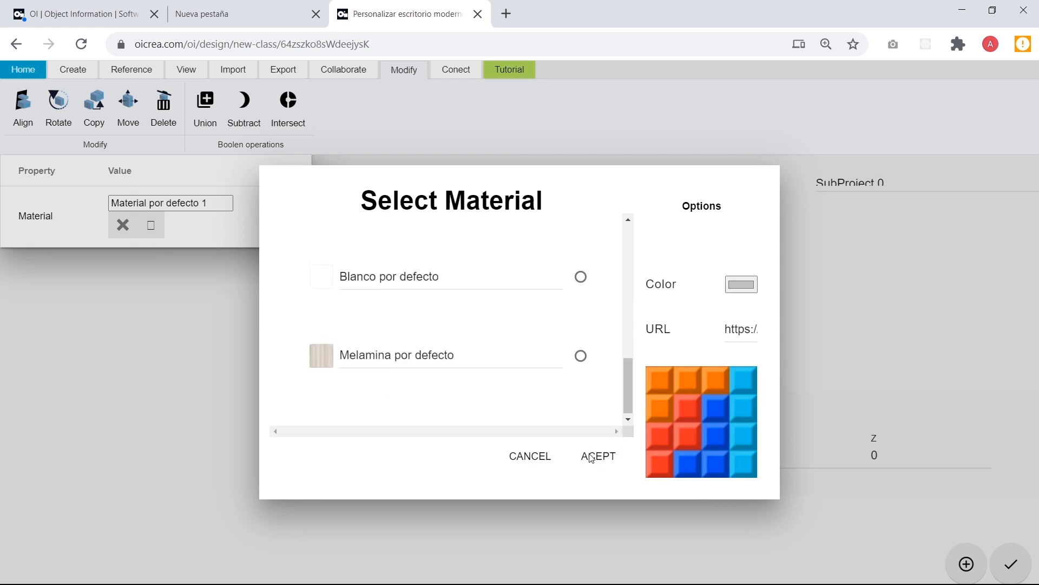
scroll(567, 377, "down", 5)
left_click(580, 313)
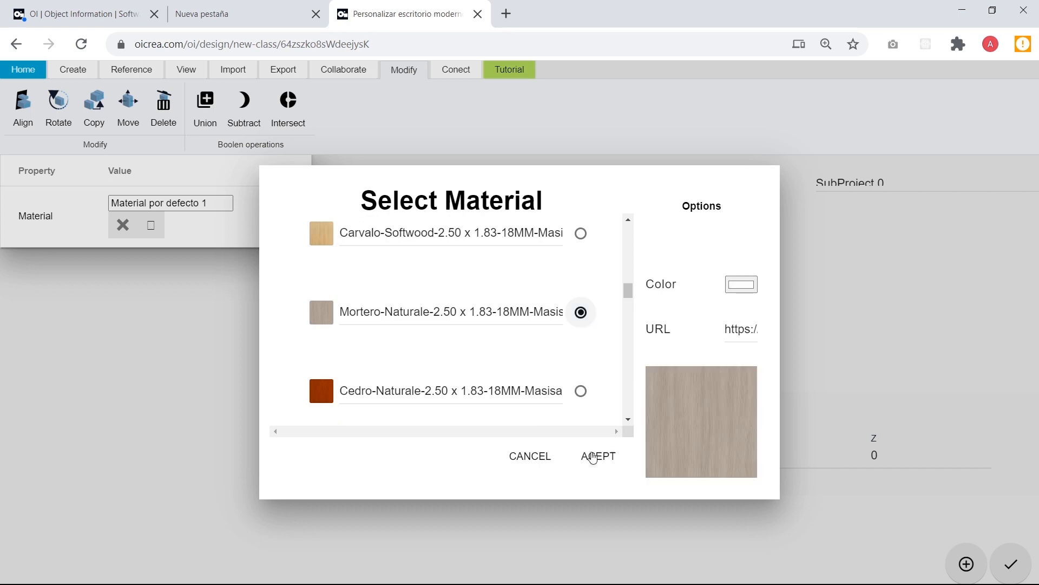
left_click(597, 454)
Delete the convex block, keeping only the desk instance in the model.
scroll(520, 384, "up", 5)
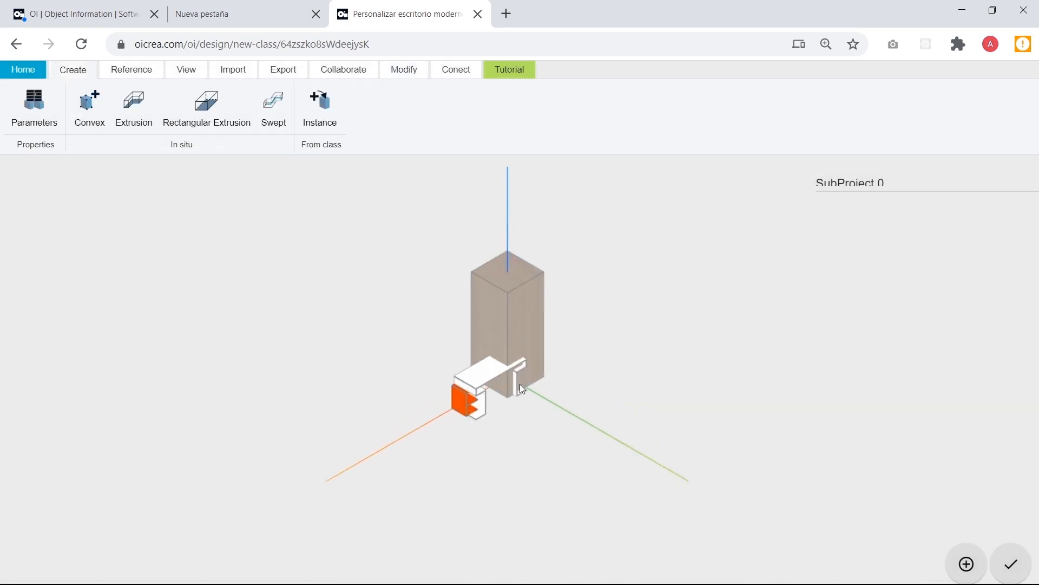
left_click(523, 290)
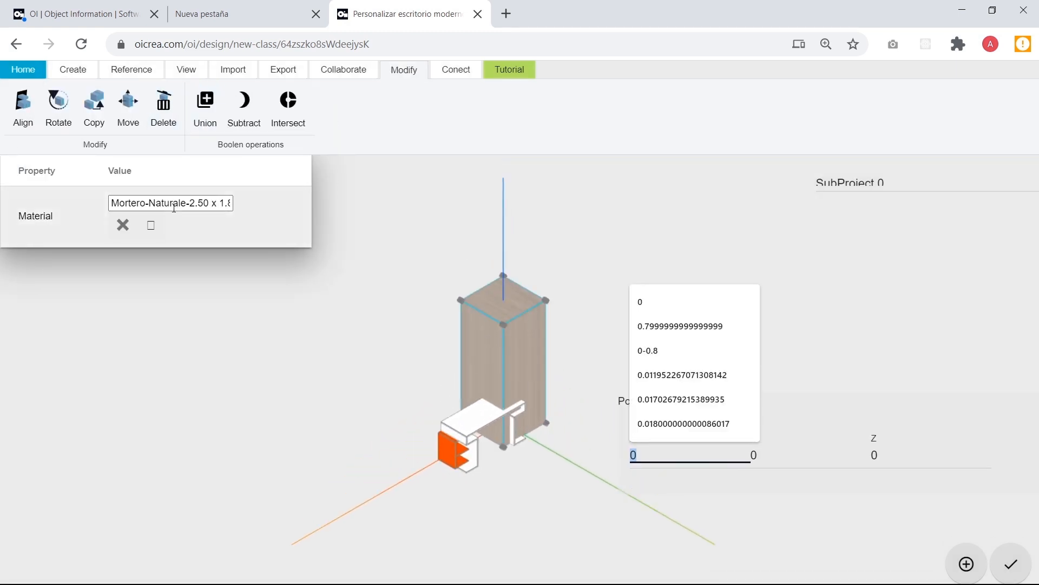
left_click(162, 121)
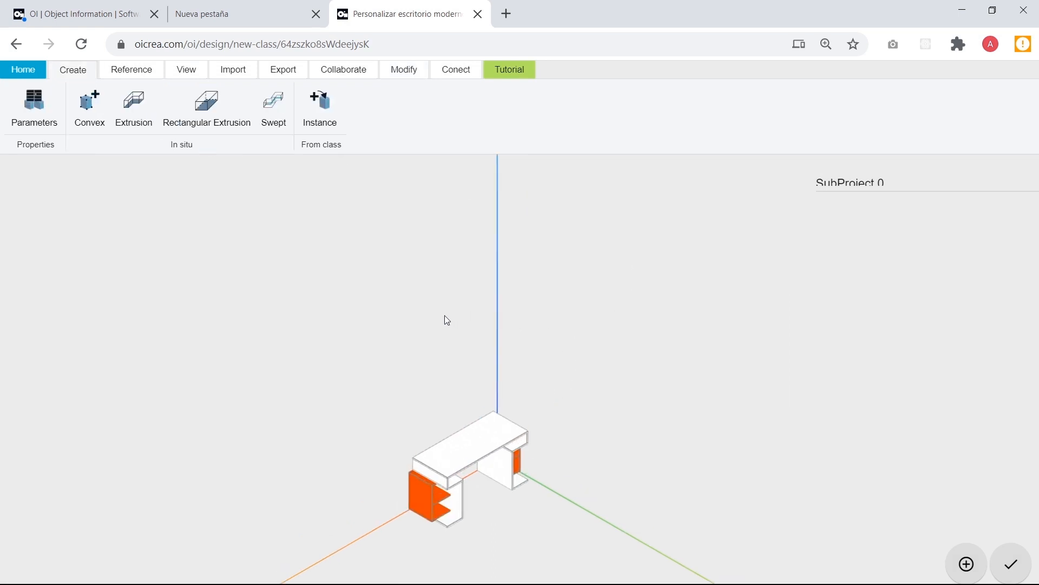
Check the desk model's properties and its OI Make connection setting.
scroll(415, 333, "down", 5)
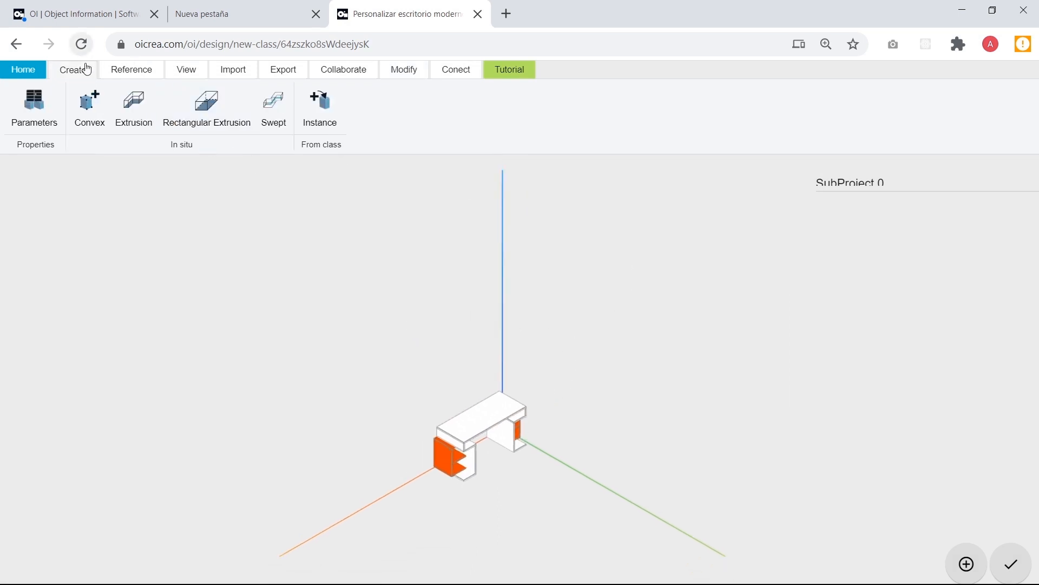
left_click(33, 110)
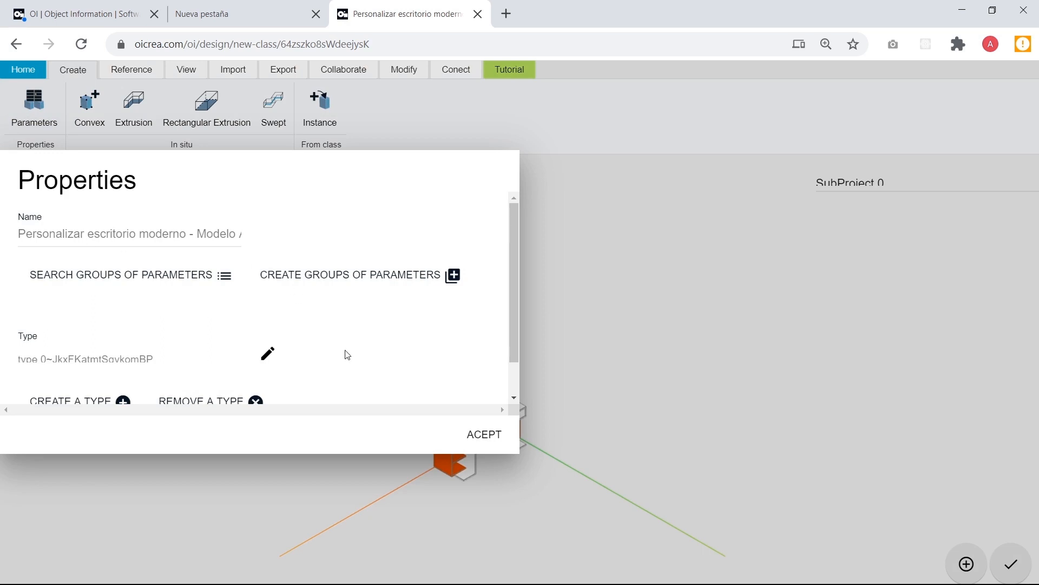
left_click(484, 435)
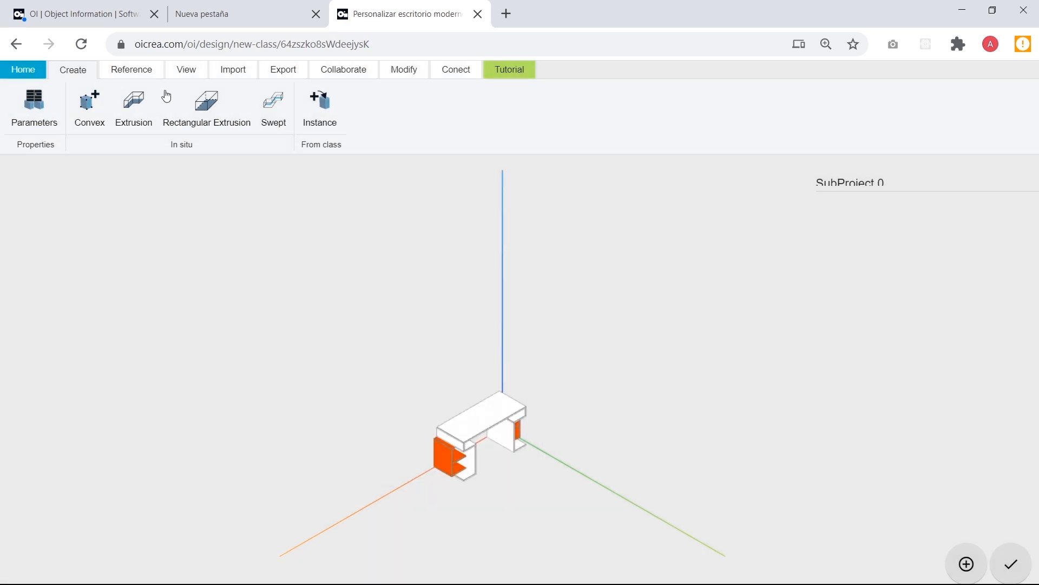
left_click(135, 41)
left_click(404, 78)
left_click(443, 79)
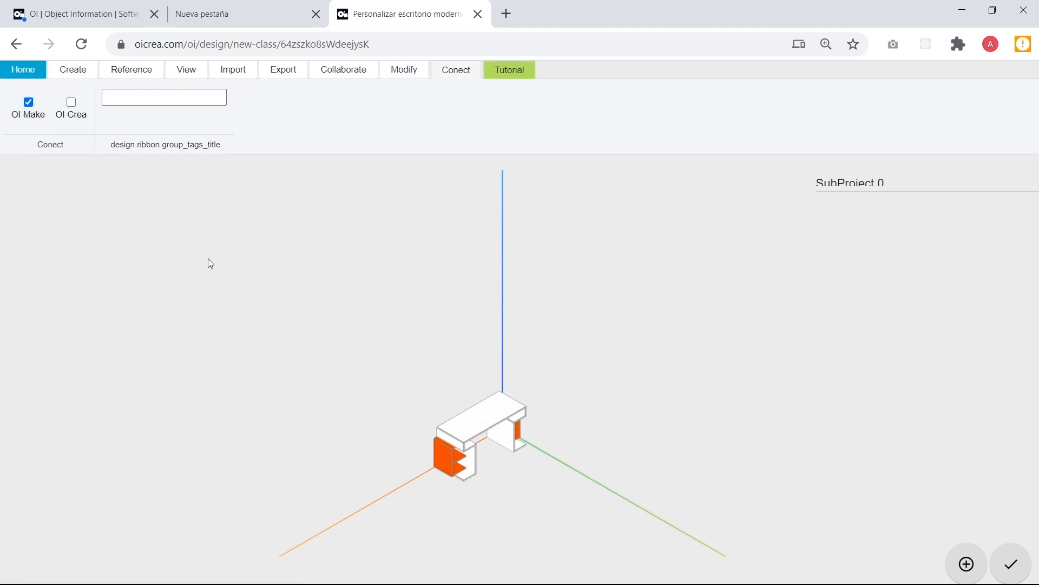
Reopen Personalizar escritorio moderno - Modelo A from the model list, load its address in a new browser tab and close the old tab.
left_click(17, 72)
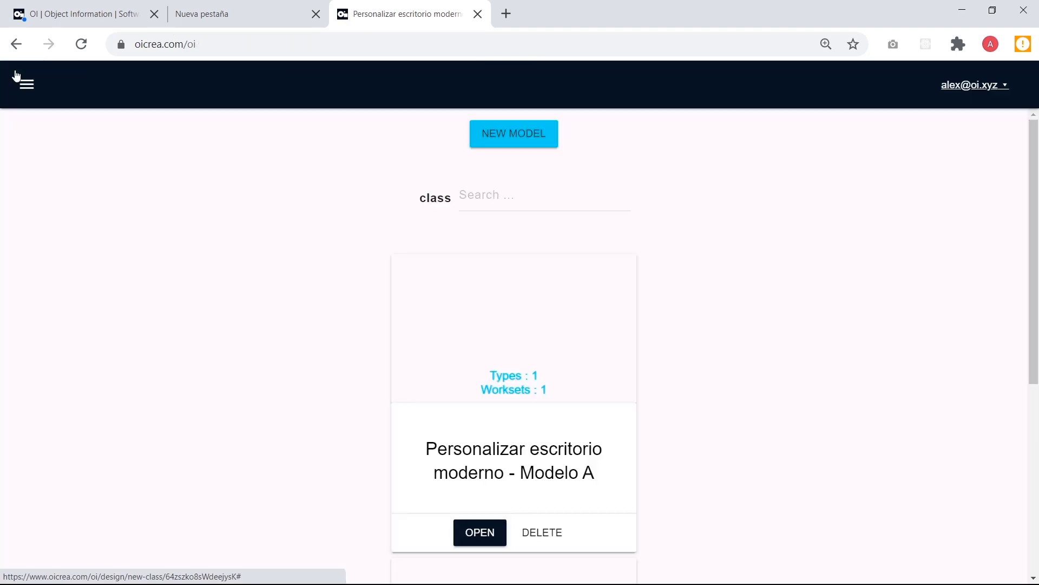
left_click(490, 538)
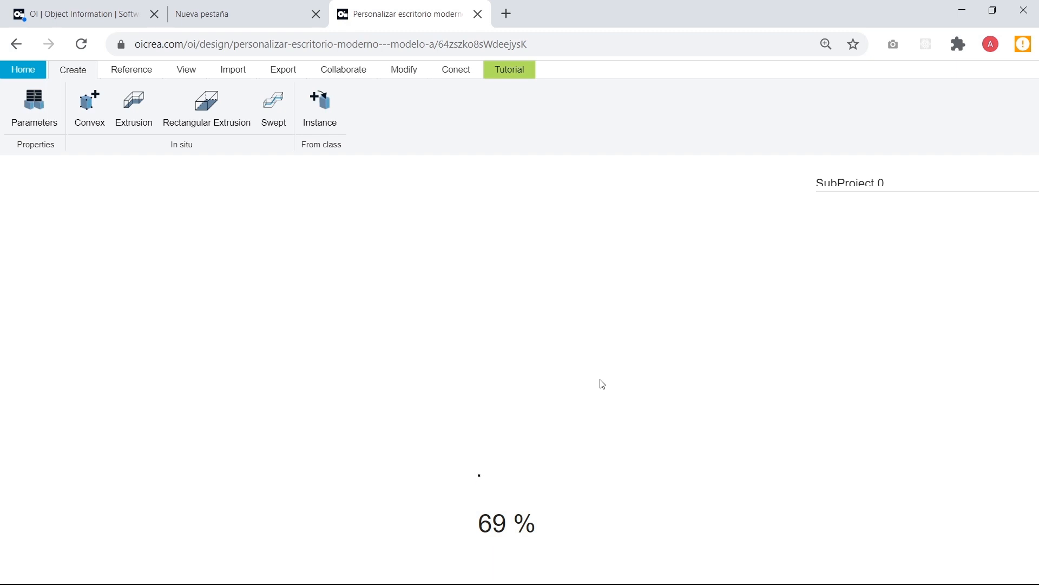
left_click(577, 47)
key("ctrl+c")
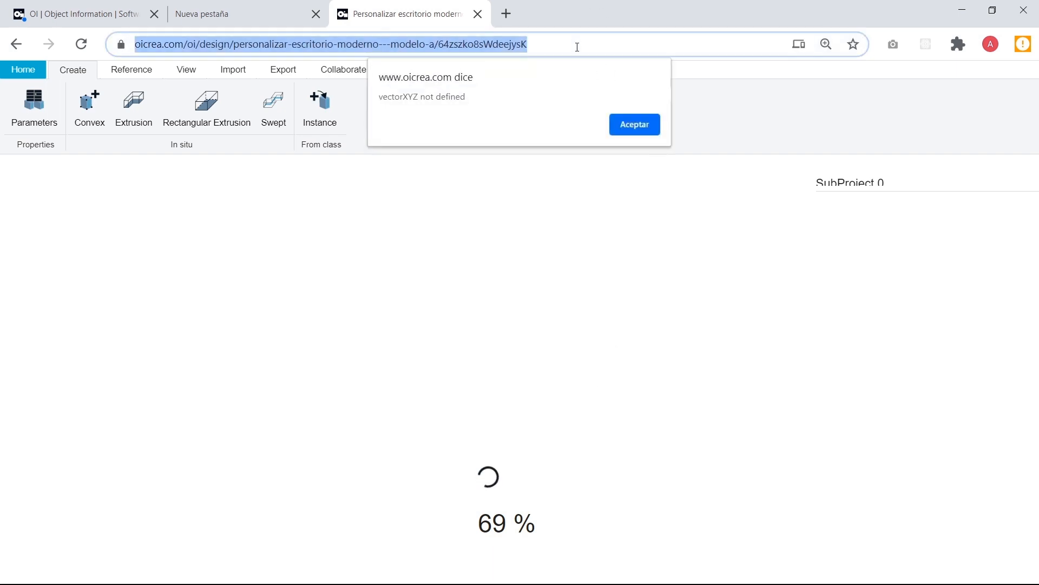
left_click(506, 14)
key("ctrl+v")
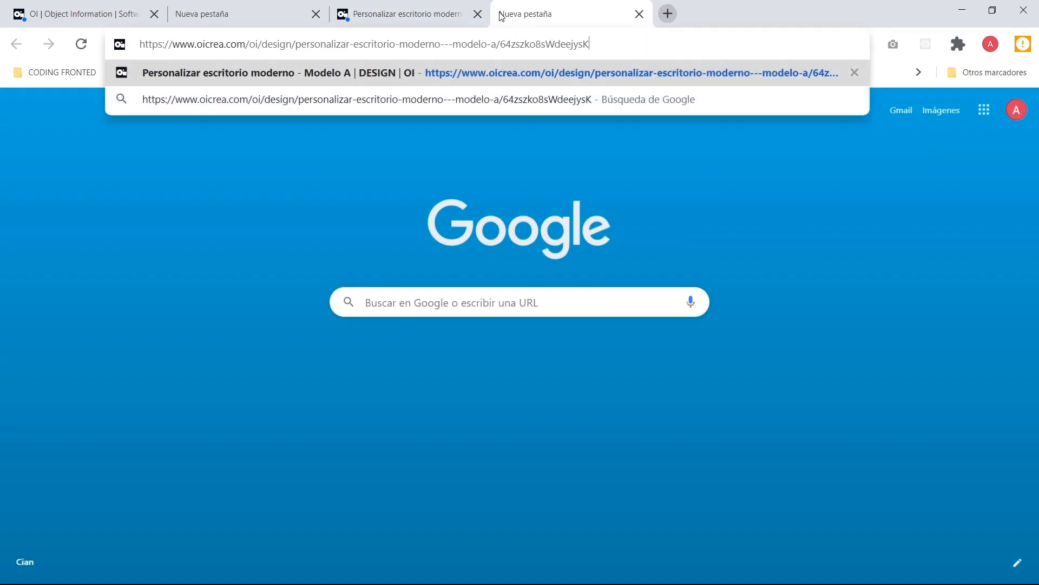
key("Return")
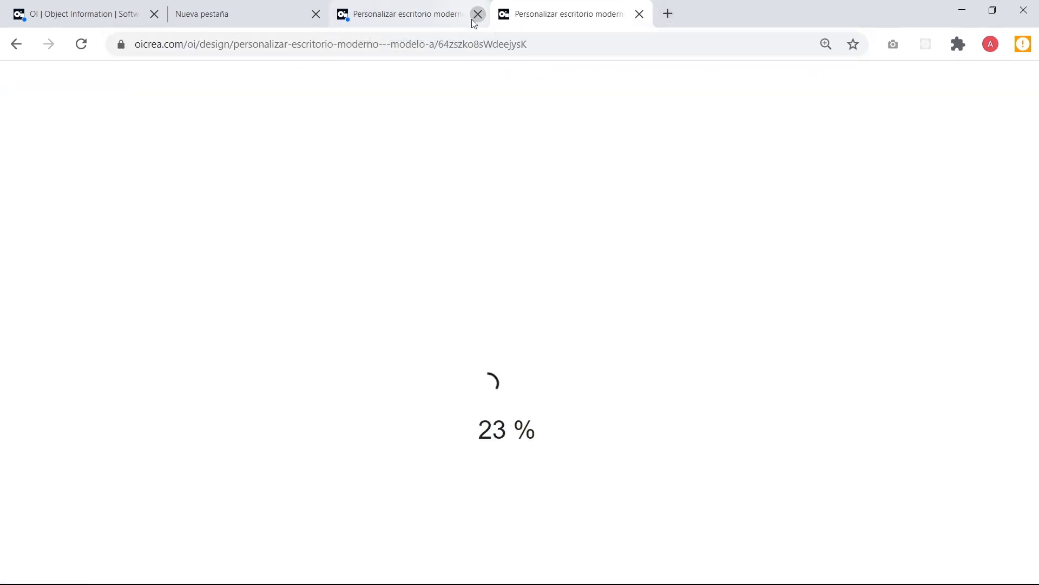
left_click(478, 15)
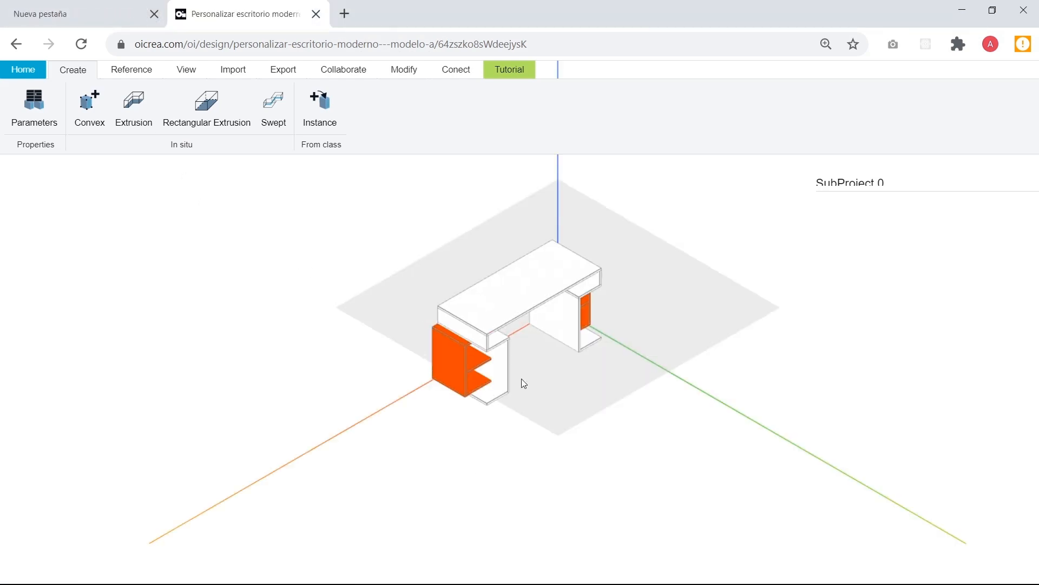
Check the OI Make connection and open the model's make view in a new tab by replacing design with make in its address.
left_click_drag(653, 353, 550, 349)
left_click(457, 71)
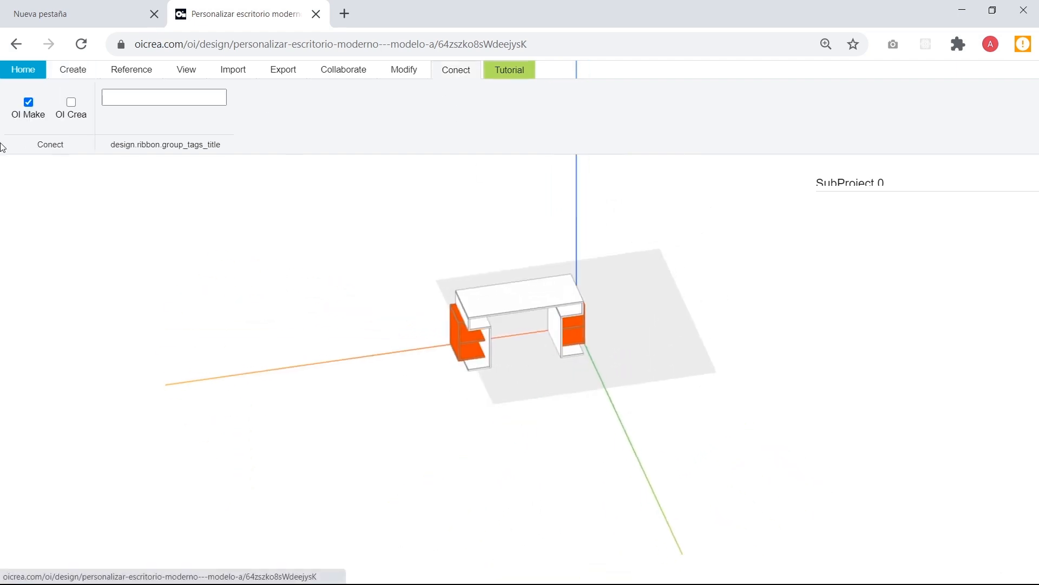
left_click(27, 114)
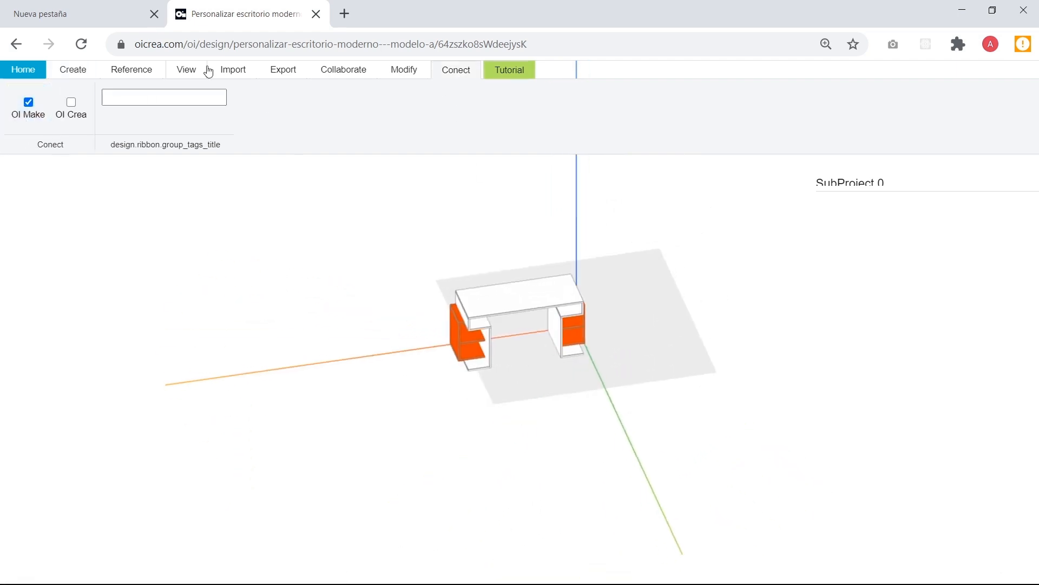
left_click(365, 48)
key("ctrl+c")
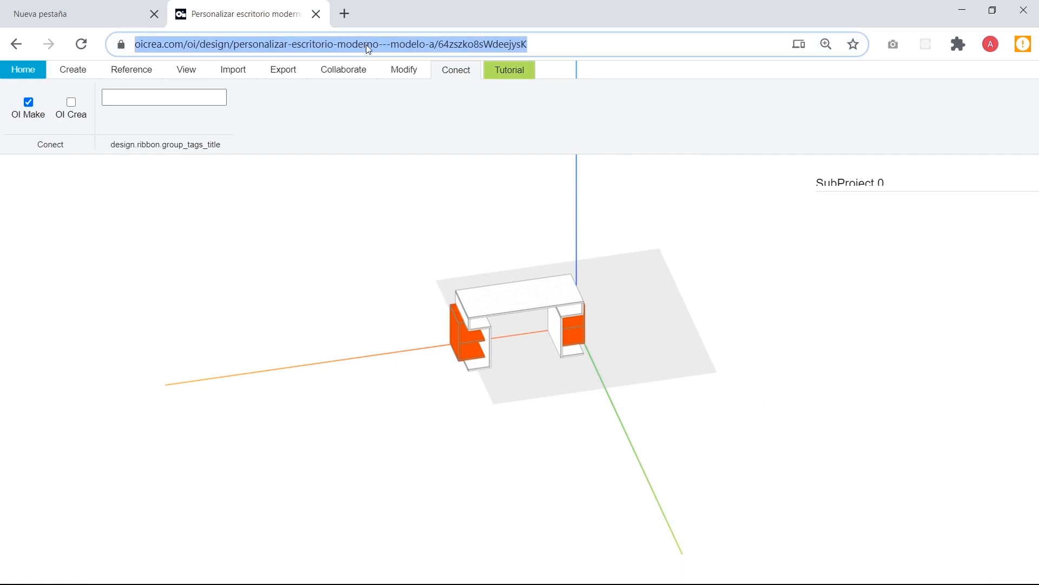
left_click(344, 14)
key("ctrl+v")
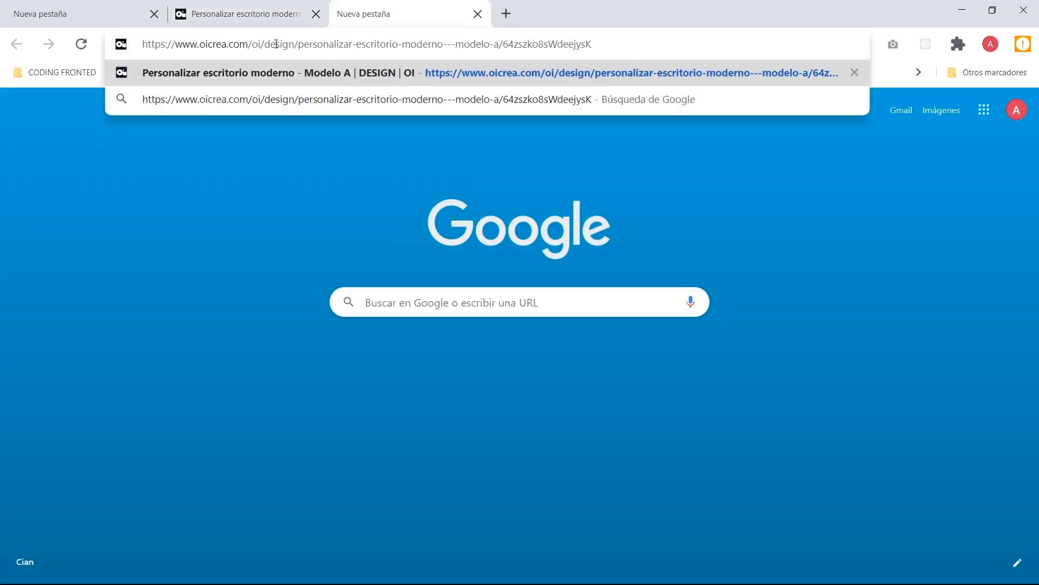
type("make")
key("Return")
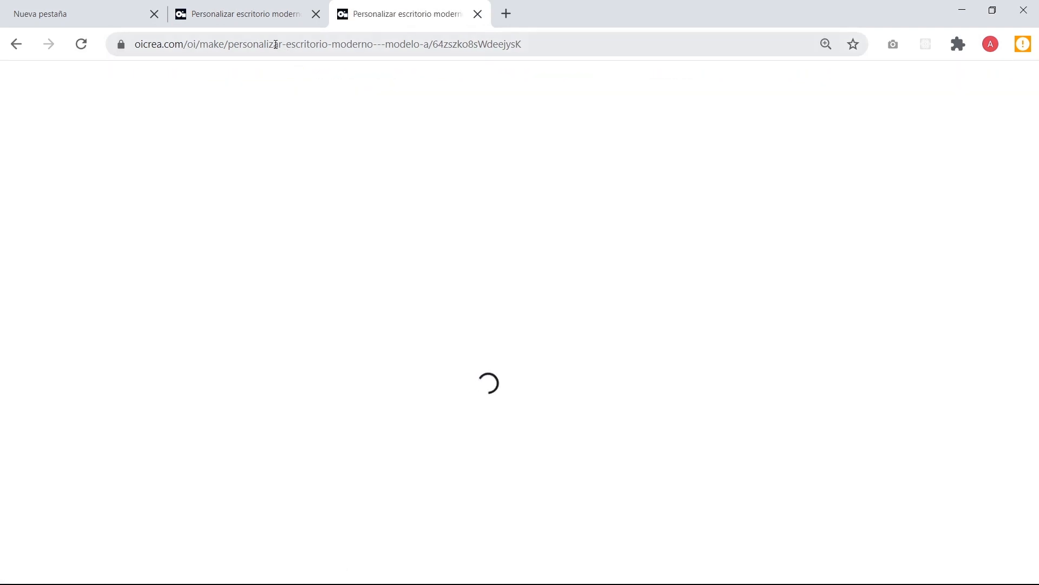
Inspect the desk in the make view and set its primary material to Acasia-2.50 x 1.83-18MM-Masisa.
left_click_drag(378, 293, 586, 330)
scroll(586, 331, "up", 5)
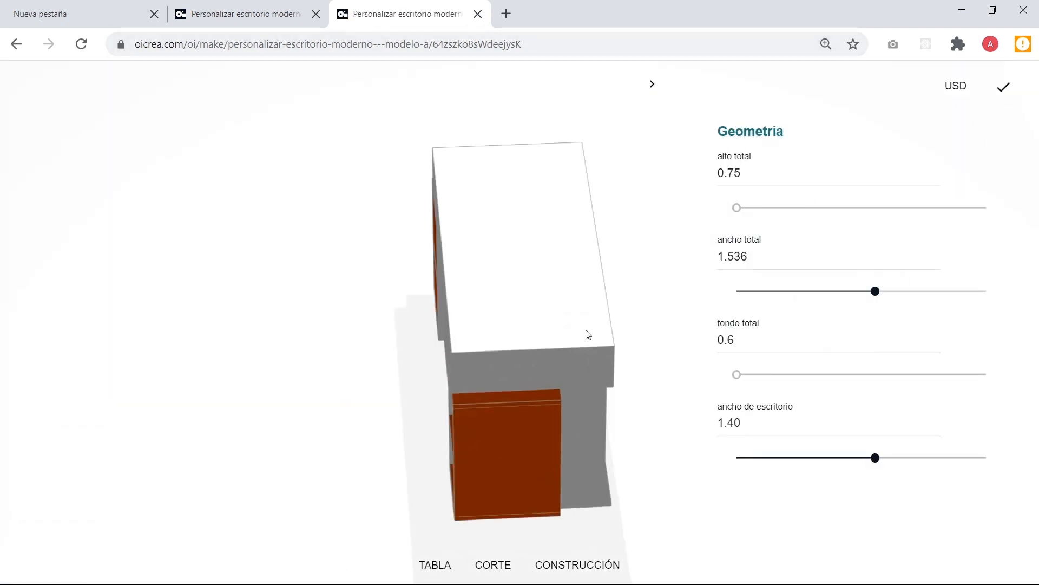
left_click_drag(469, 392, 476, 372)
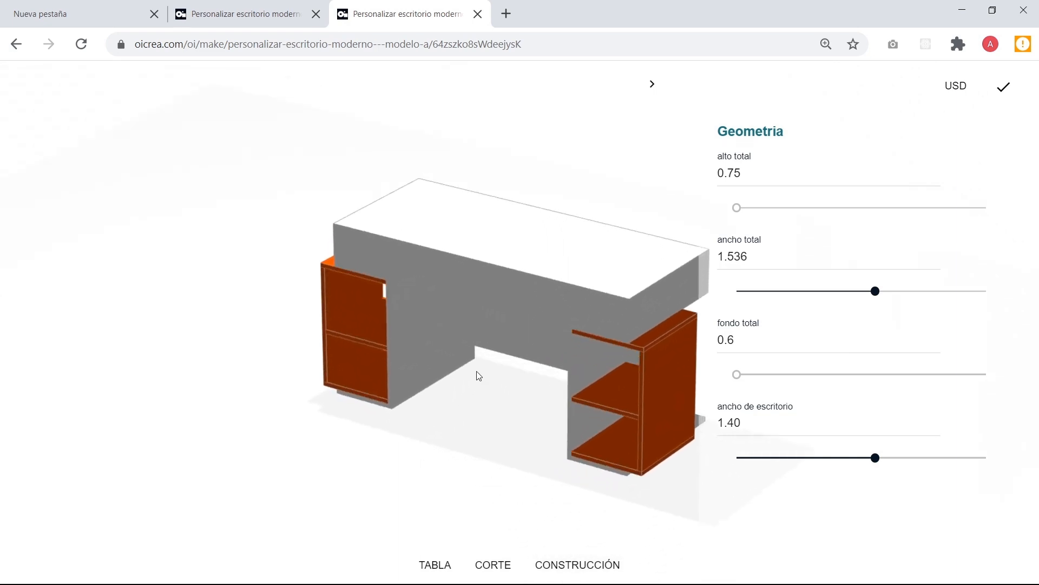
scroll(801, 243, "down", 10)
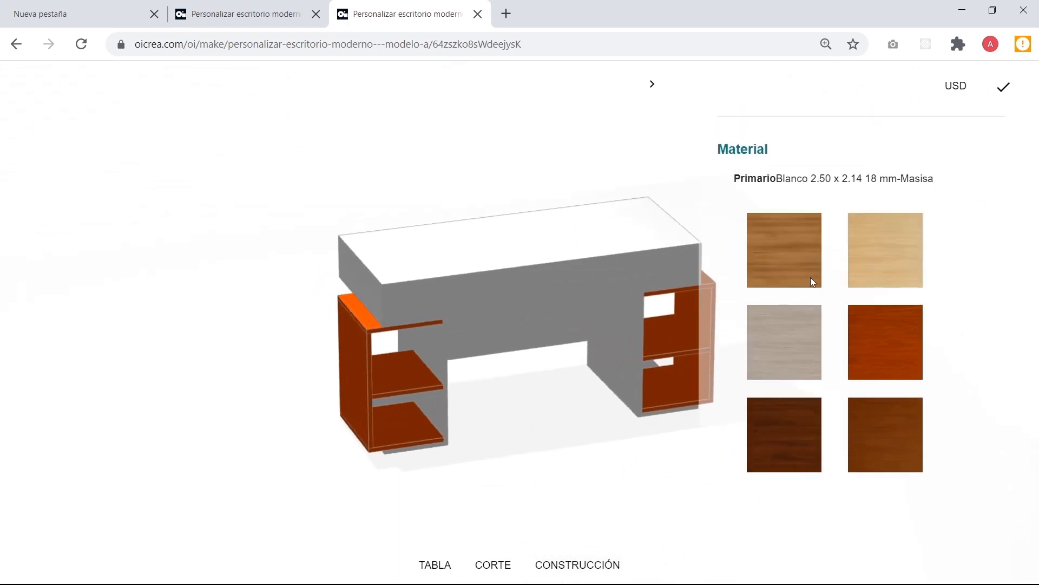
left_click(794, 252)
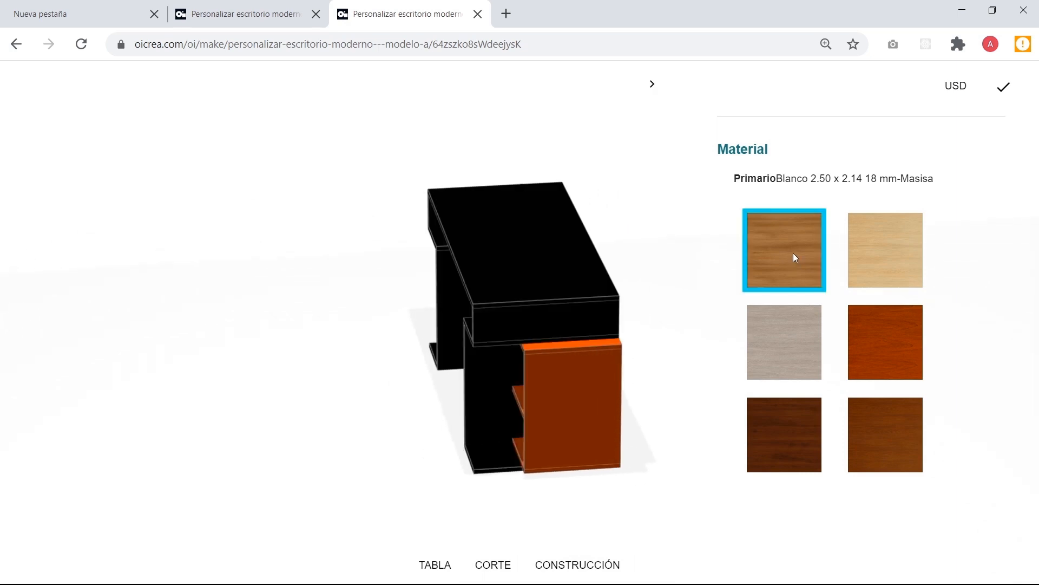
Try Carvalo-Softwood-2.50 x 1.83-18MM-Masisa as the secondary material and change it to Concreto Metropolitan-Naturale-1.83x2.50-18MM-Masisa.
scroll(807, 300, "down", 5)
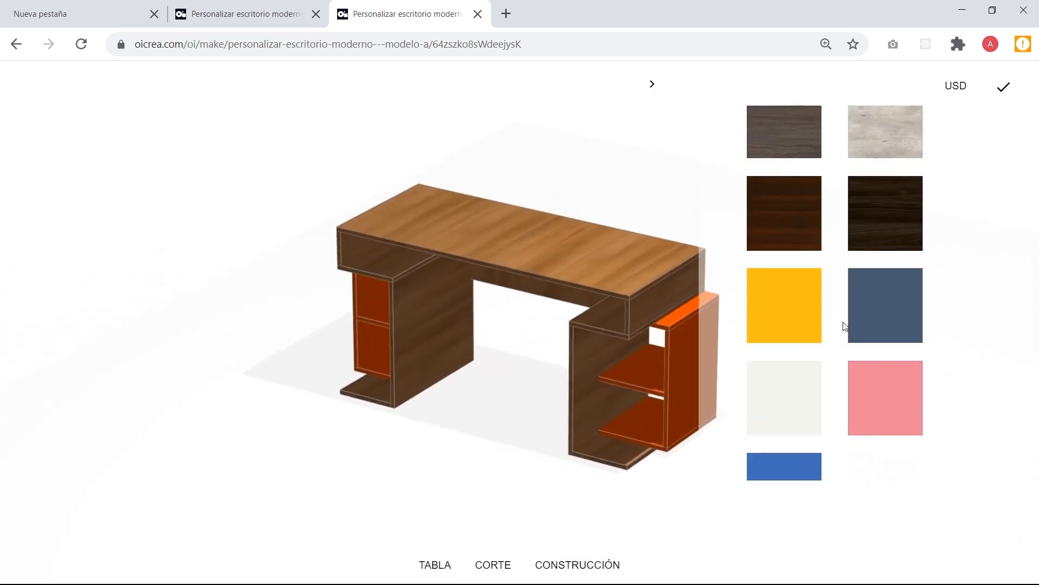
scroll(782, 326, "down", 5)
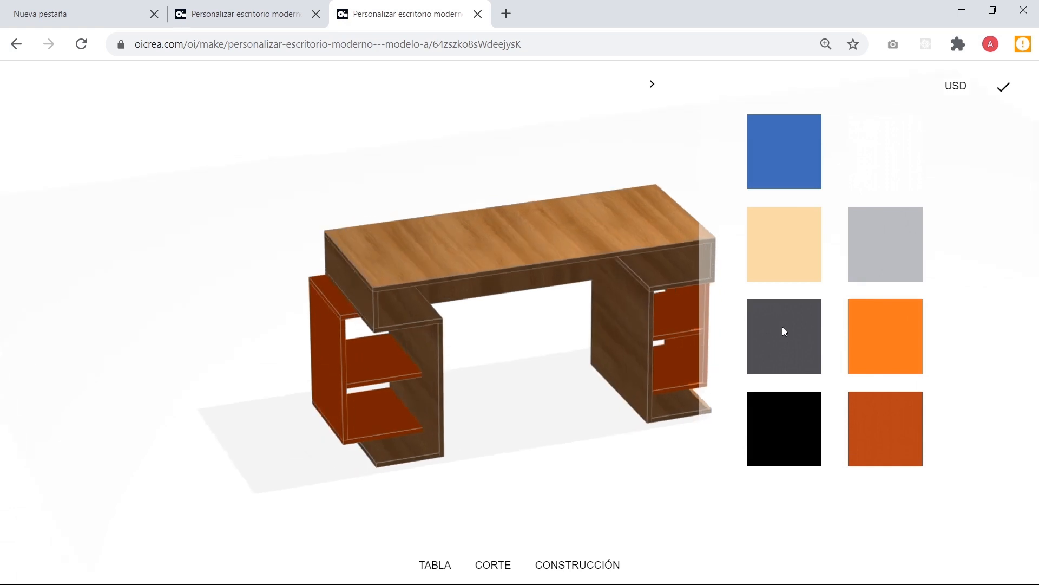
scroll(781, 327, "down", 5)
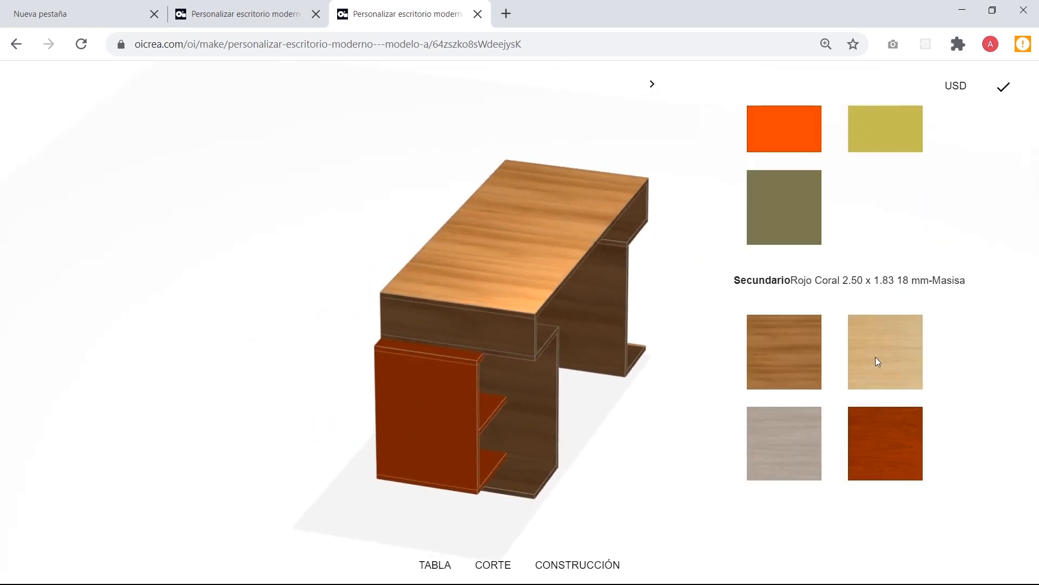
left_click(857, 358)
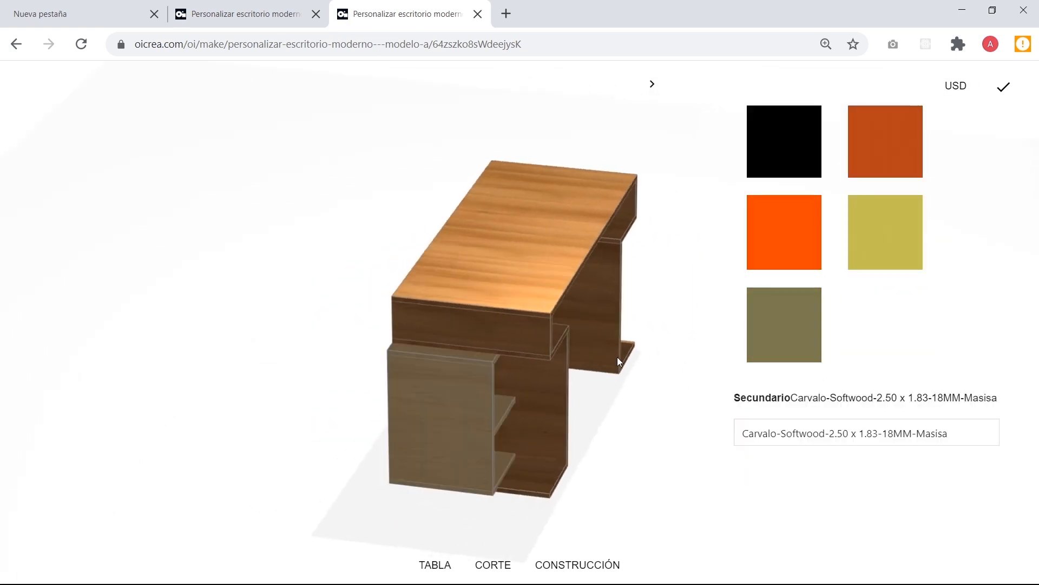
scroll(838, 375, "up", 8)
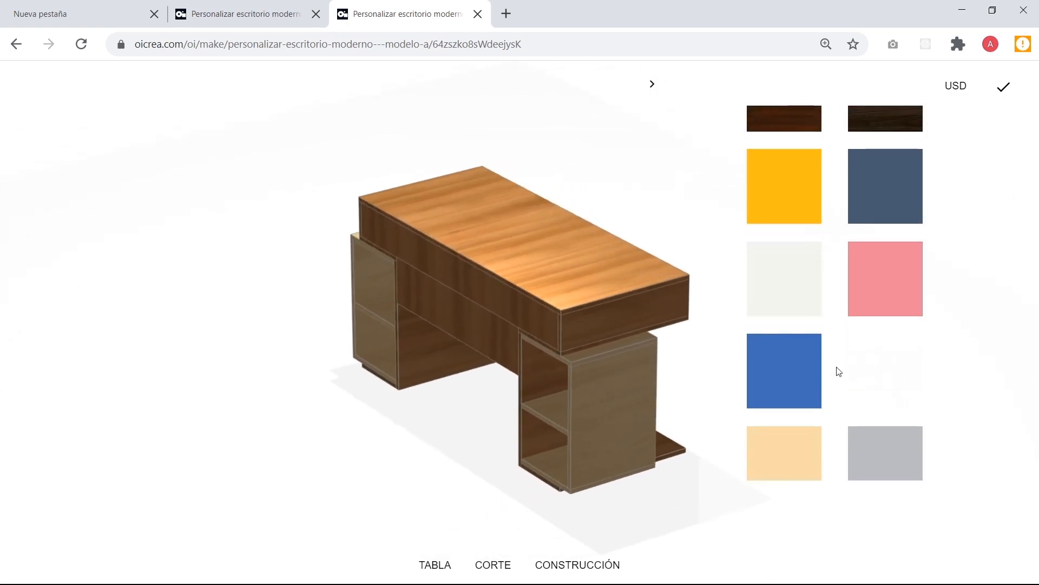
scroll(838, 374, "up", 4)
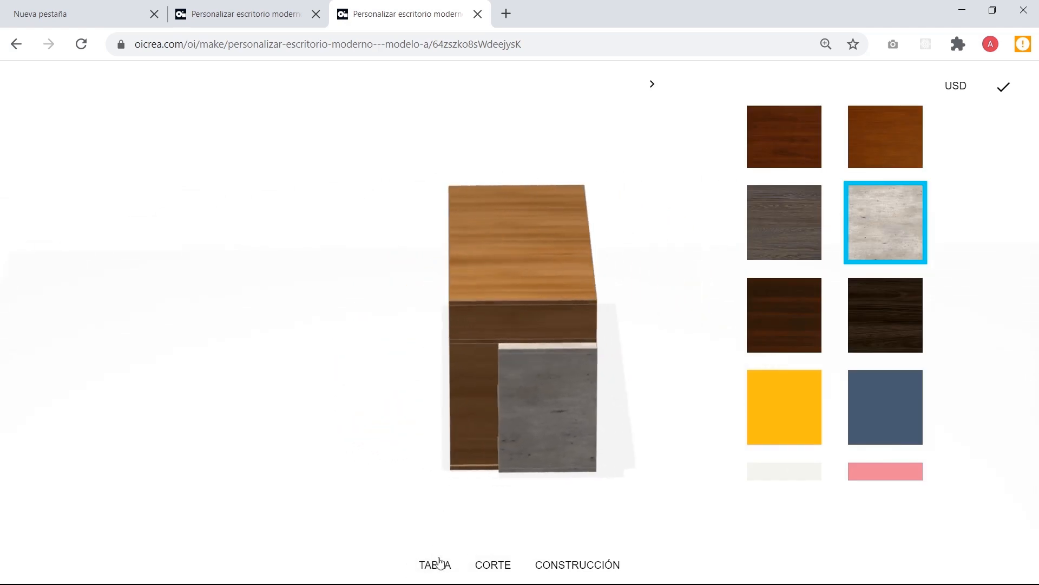
Open the desk's parts table, review the pieces and select the table contents from the header to the last row.
left_click(430, 561)
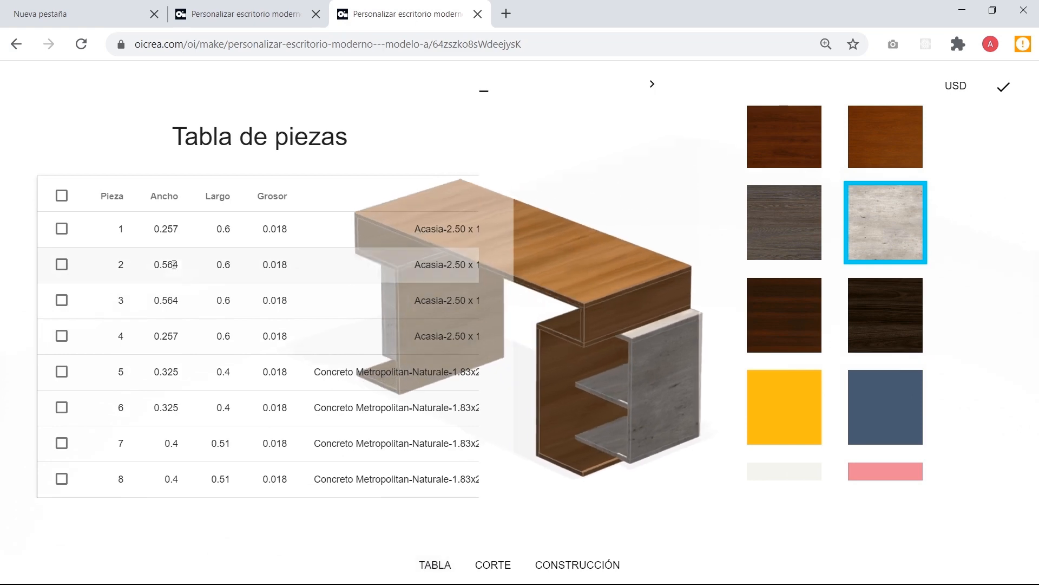
scroll(263, 332, "down", 7)
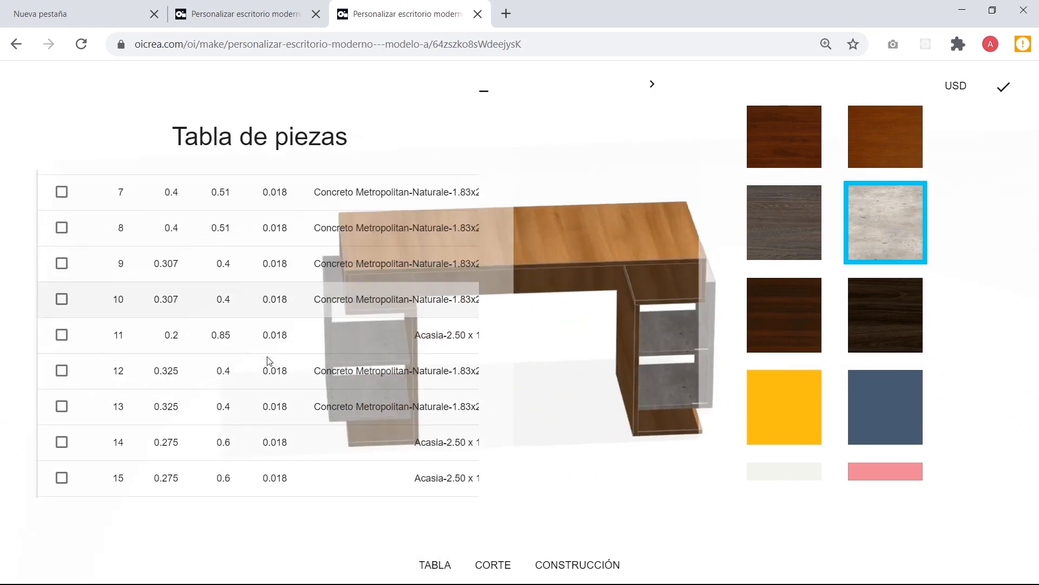
scroll(320, 404, "up", 7)
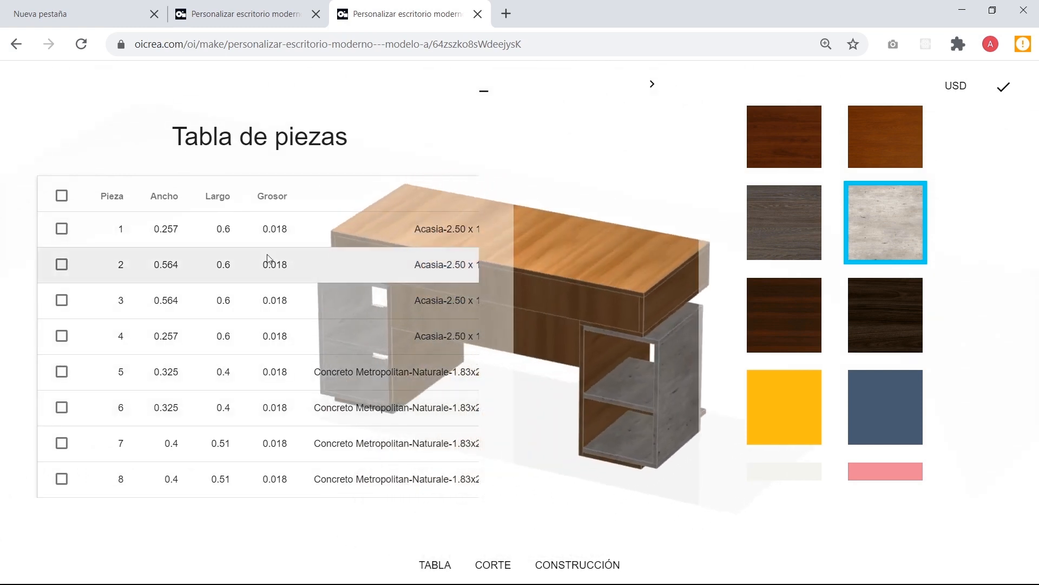
left_click_drag(119, 228, 276, 407)
left_click_drag(101, 198, 466, 477)
scroll(371, 430, "down", 7)
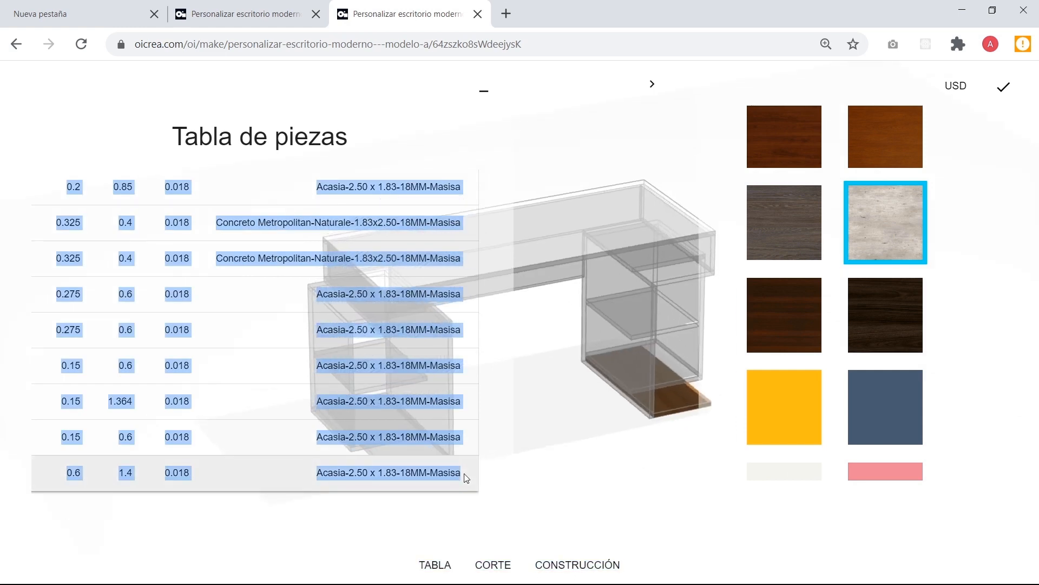
Open Google Drive in a new tab and create a blank Google Sheets spreadsheet.
left_click(511, 15)
type("dri")
key("Return")
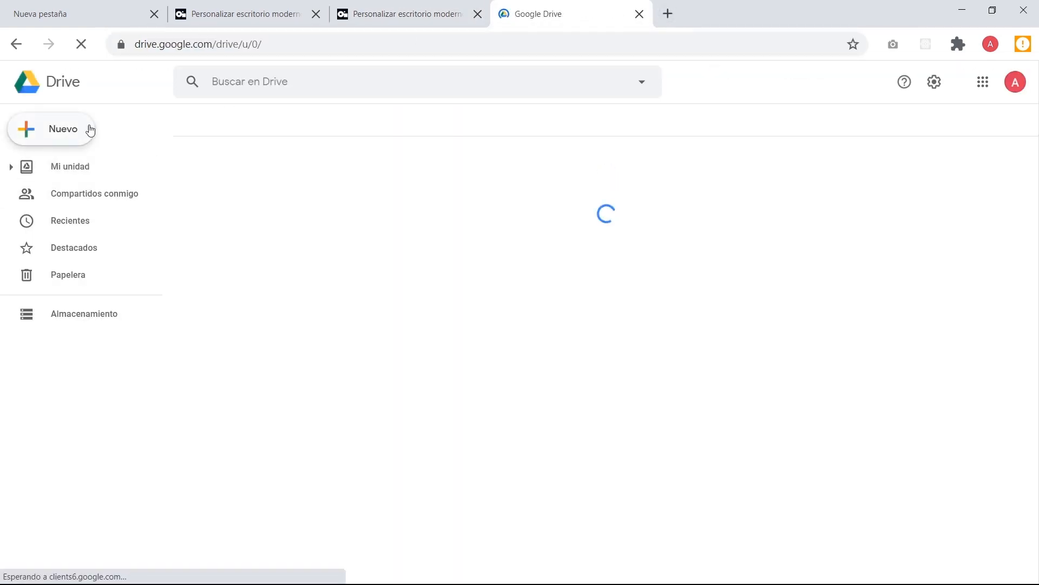
left_click(87, 131)
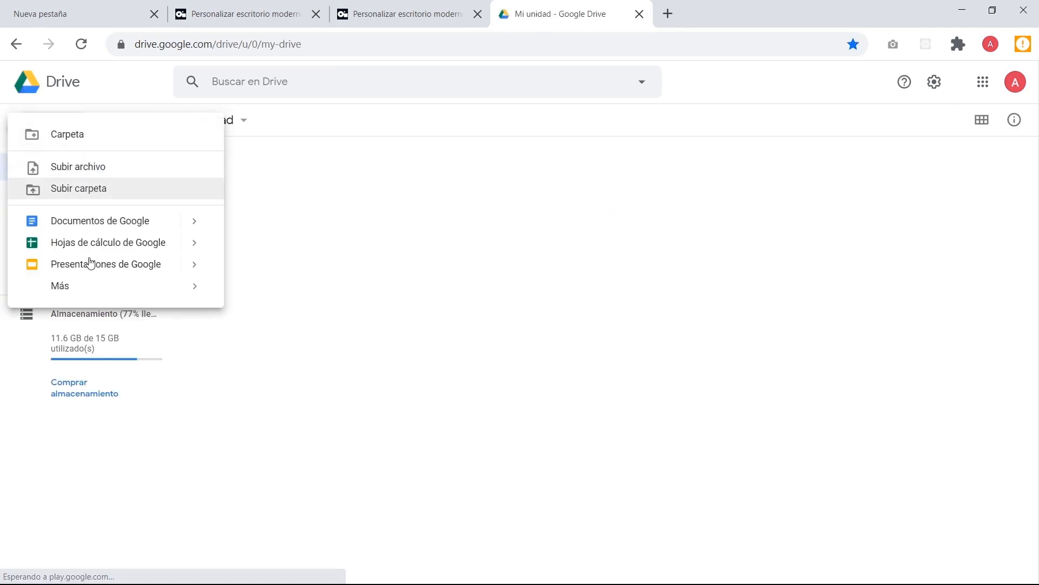
left_click(102, 242)
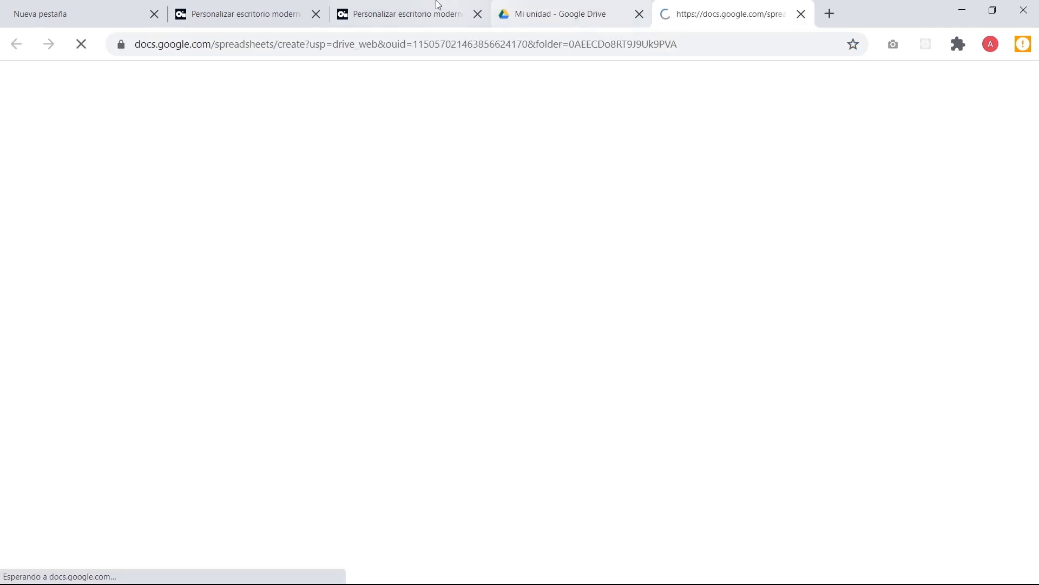
Copy the selected parts table from the make view and paste it into the blank spreadsheet starting at cell A1.
left_click(255, 7)
left_click(384, 5)
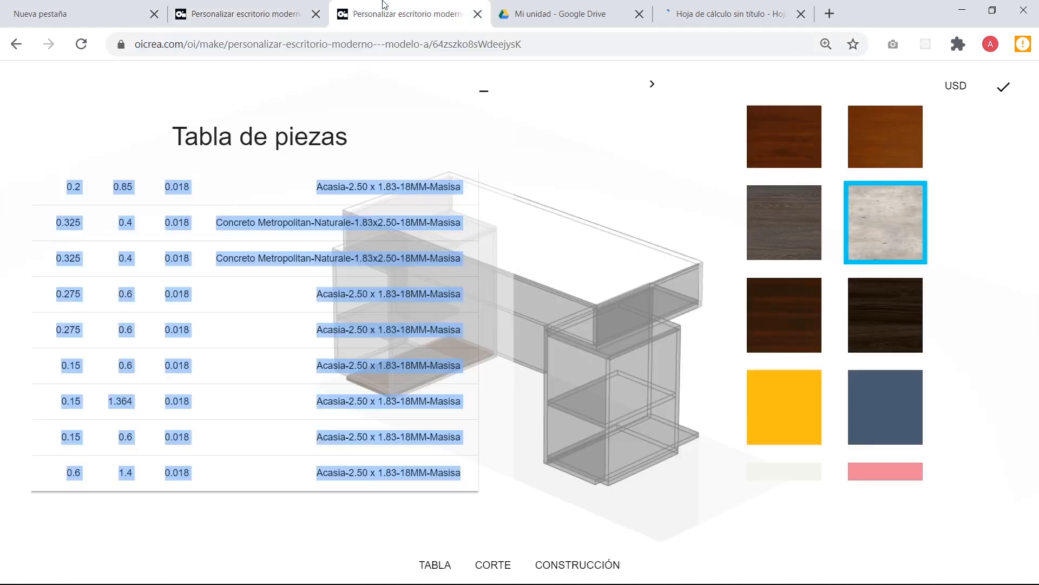
left_click(725, 14)
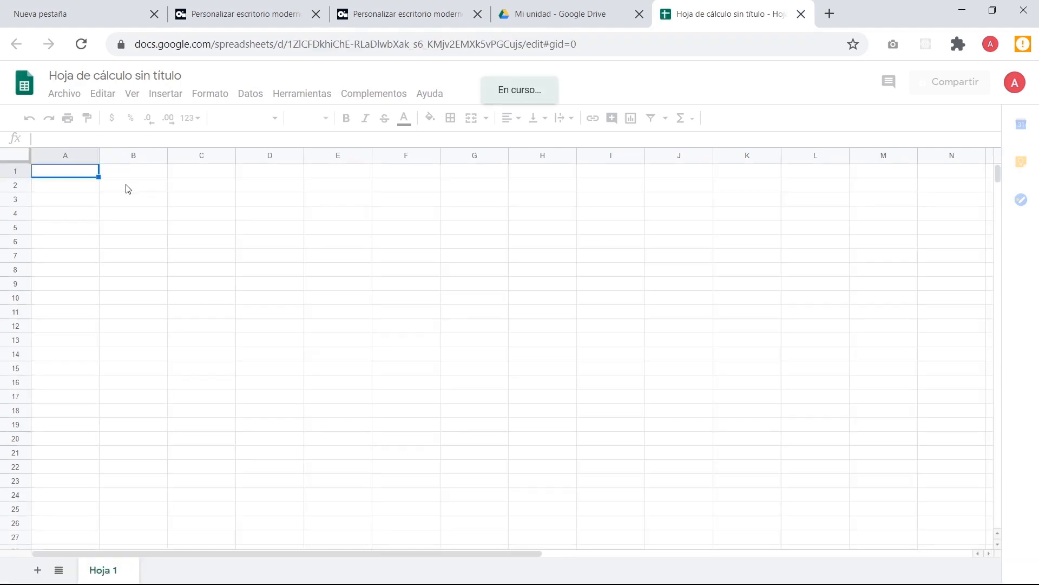
left_click(240, 191)
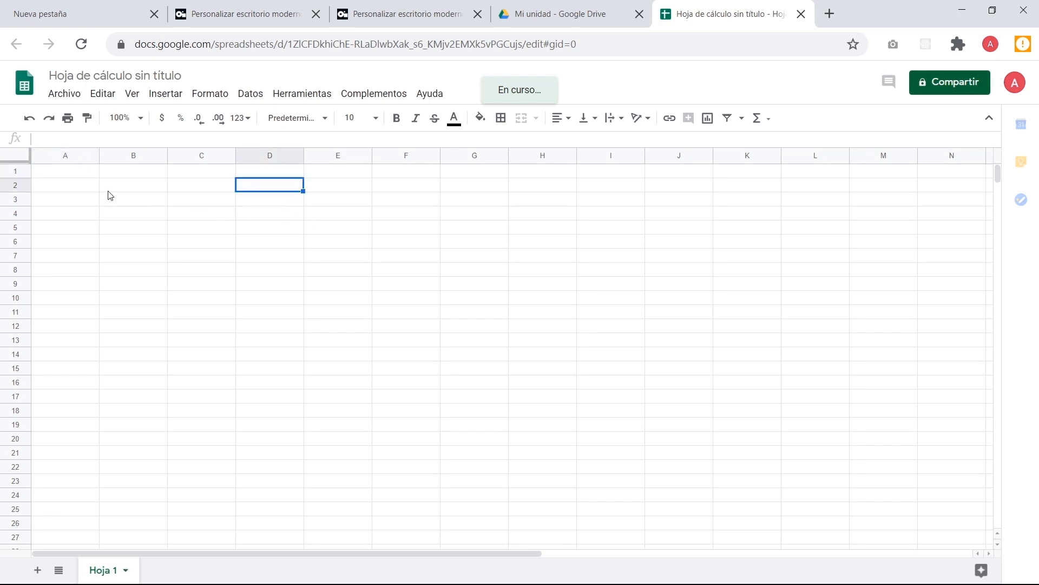
left_click(118, 186)
key("ctrl+v")
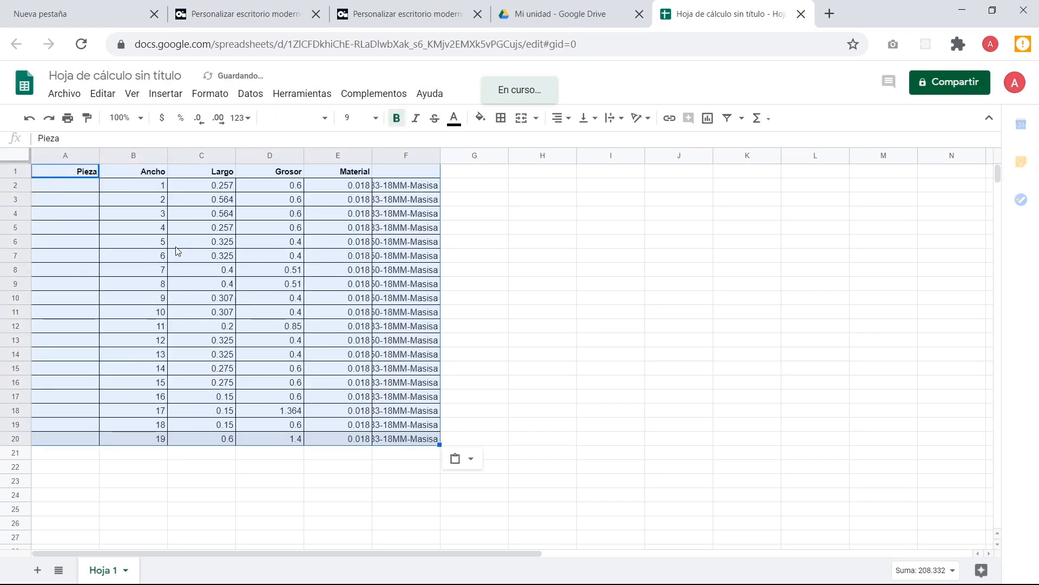
left_click(165, 185)
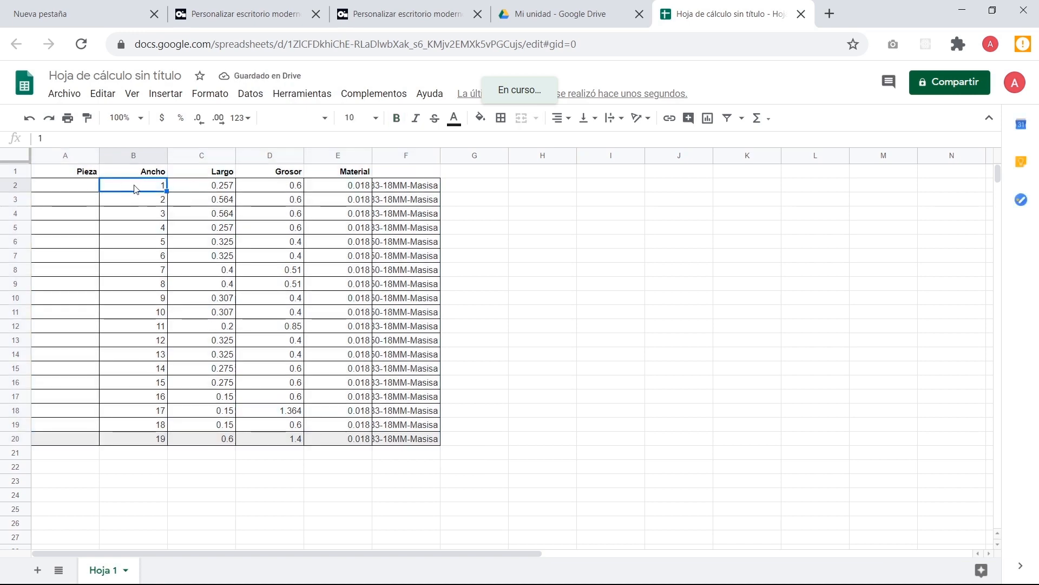
Return to the make view and reselect the parts table from the Pieza header to the last row for copying.
left_click(376, 4)
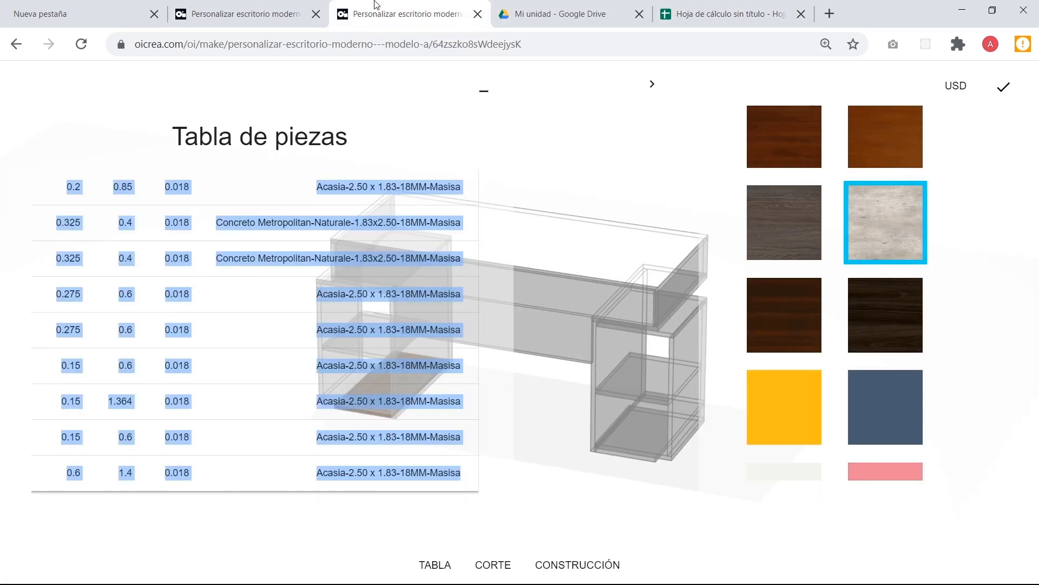
scroll(46, 203, "up", 5)
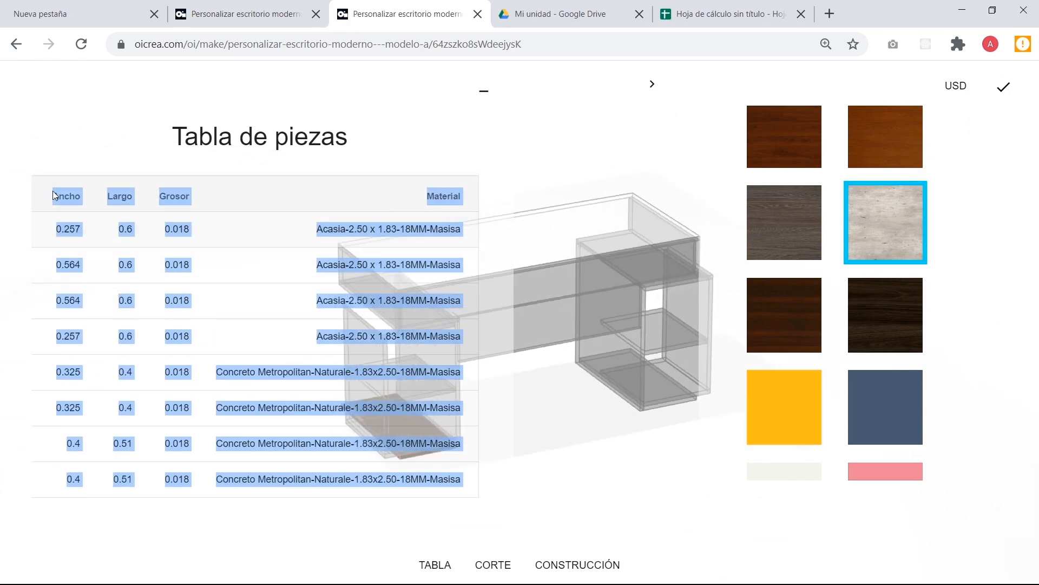
left_click(53, 190)
scroll(112, 206, "left", 3)
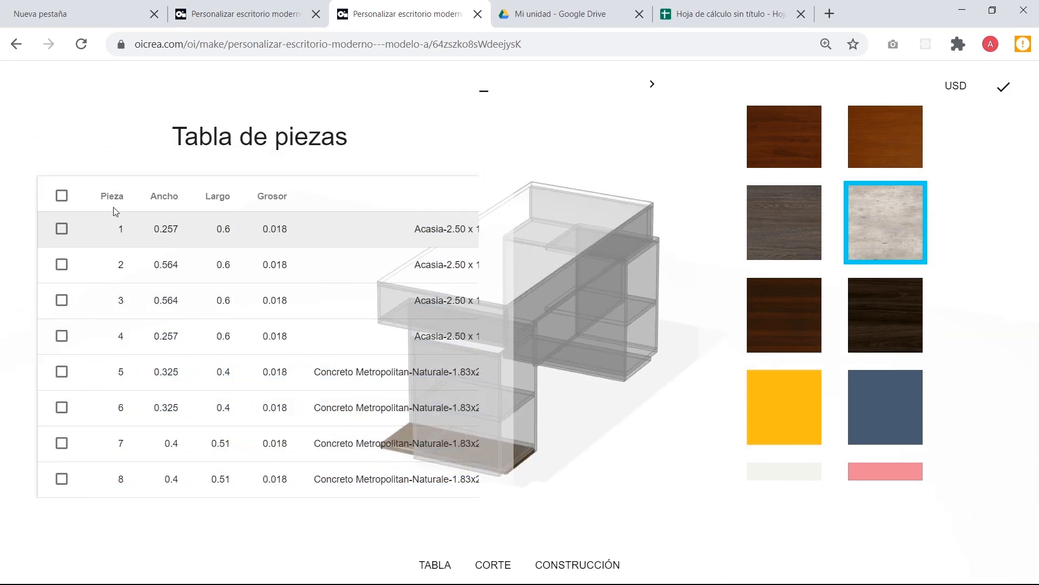
scroll(114, 211, "down", 5)
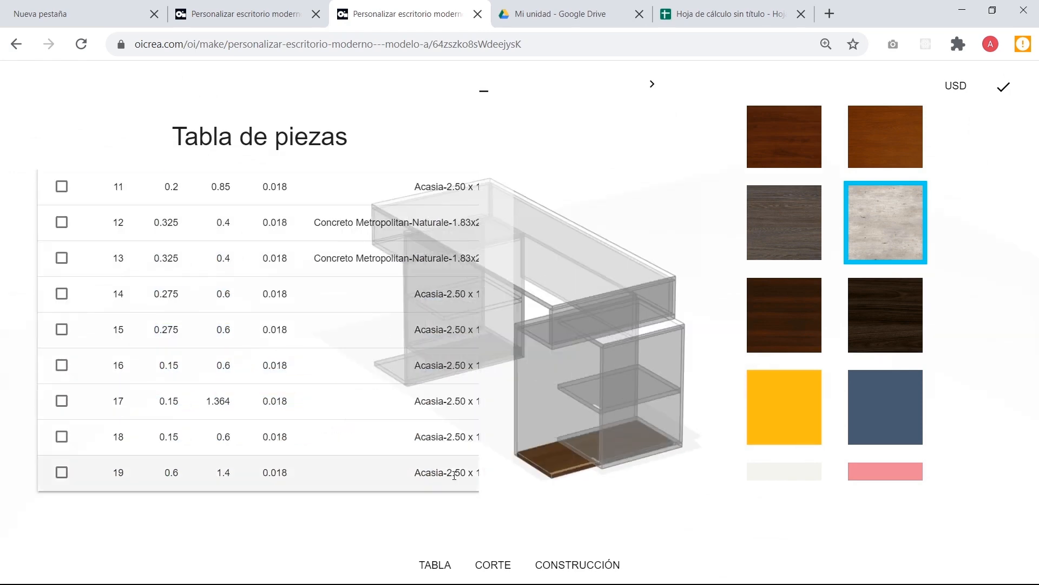
key("ctrl+a")
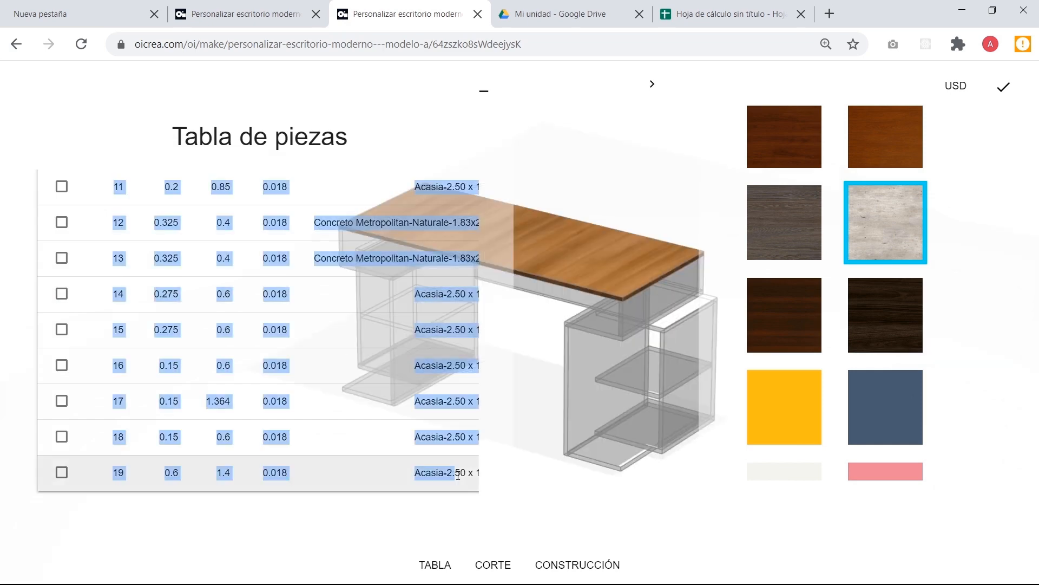
scroll(458, 474, "right", 3)
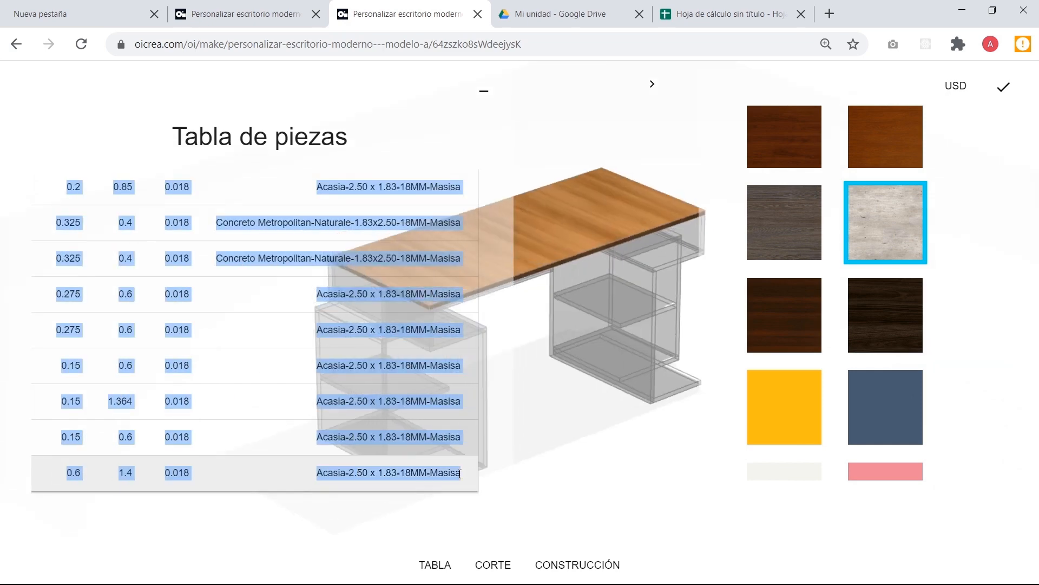
Clear the pasted table from the spreadsheet and paste the parts table again starting at cell A1.
left_click(734, 6)
left_click(72, 168)
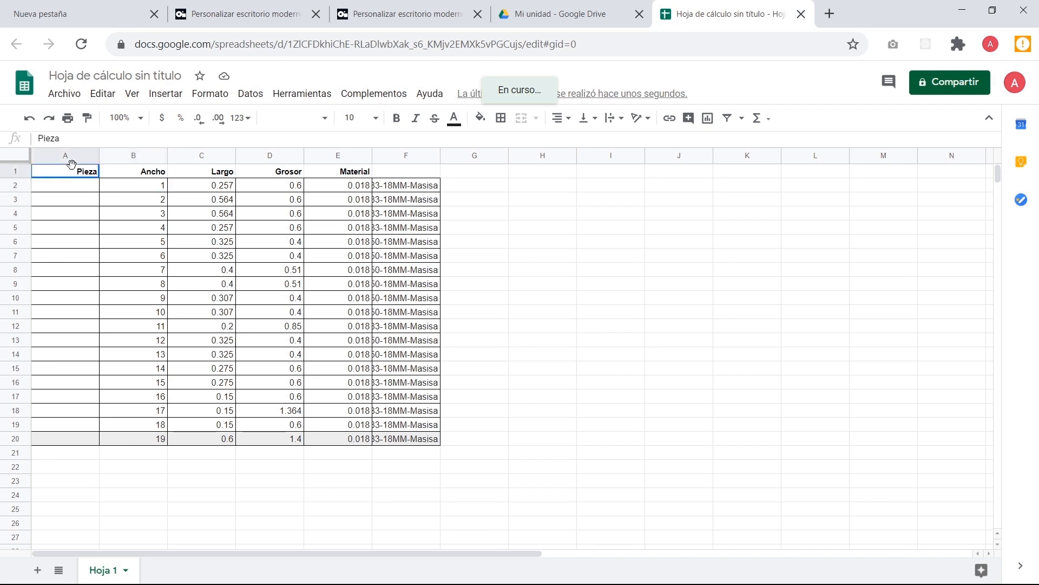
left_click(450, 441, "shift")
key("Delete")
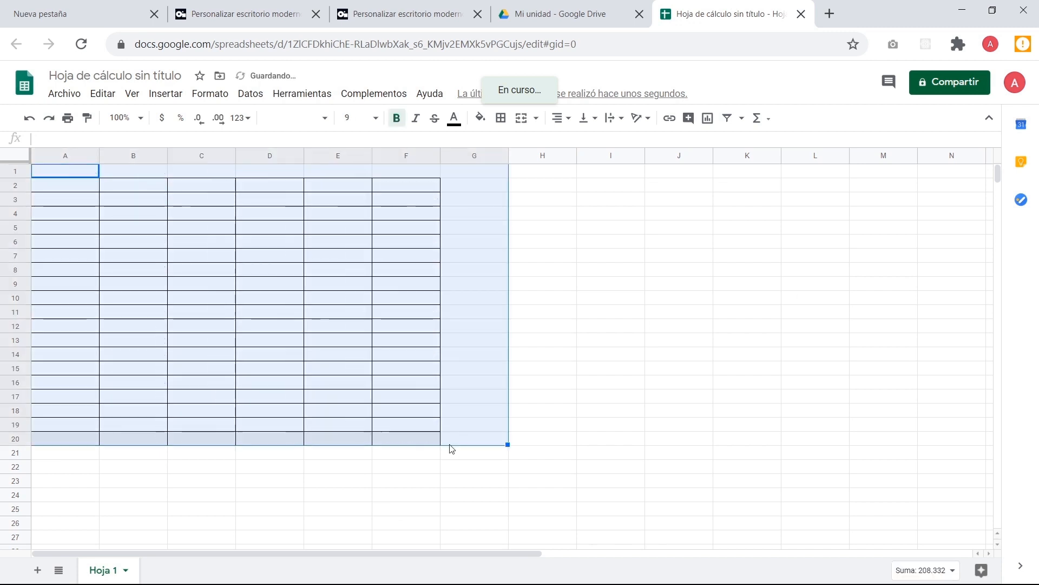
key("ctrl+v")
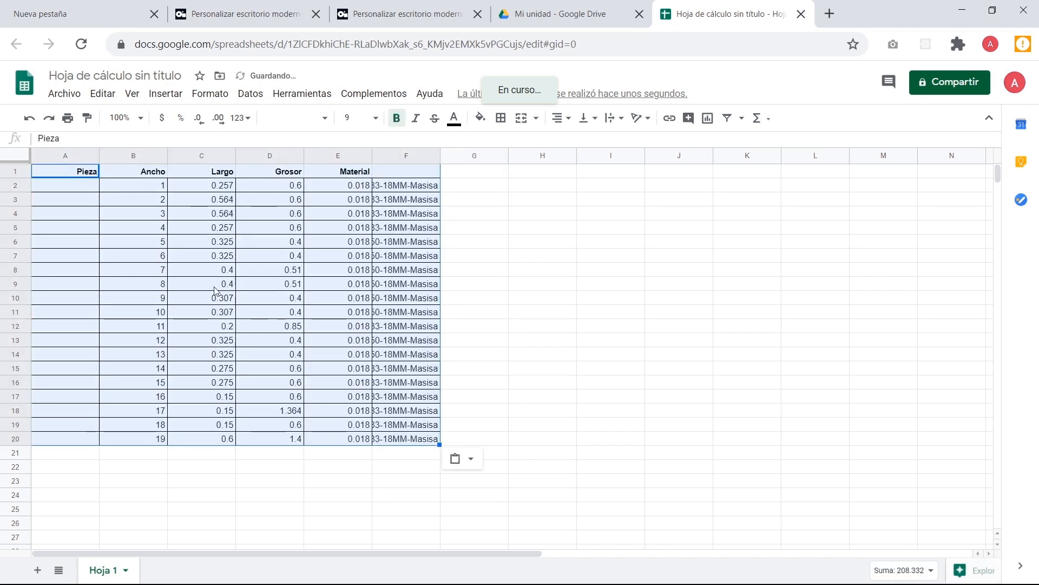
Align the data with its headers by pasting a copy of B2:F20 at A2, and widen the Material column to fit its text.
left_click(85, 190)
key("Right")
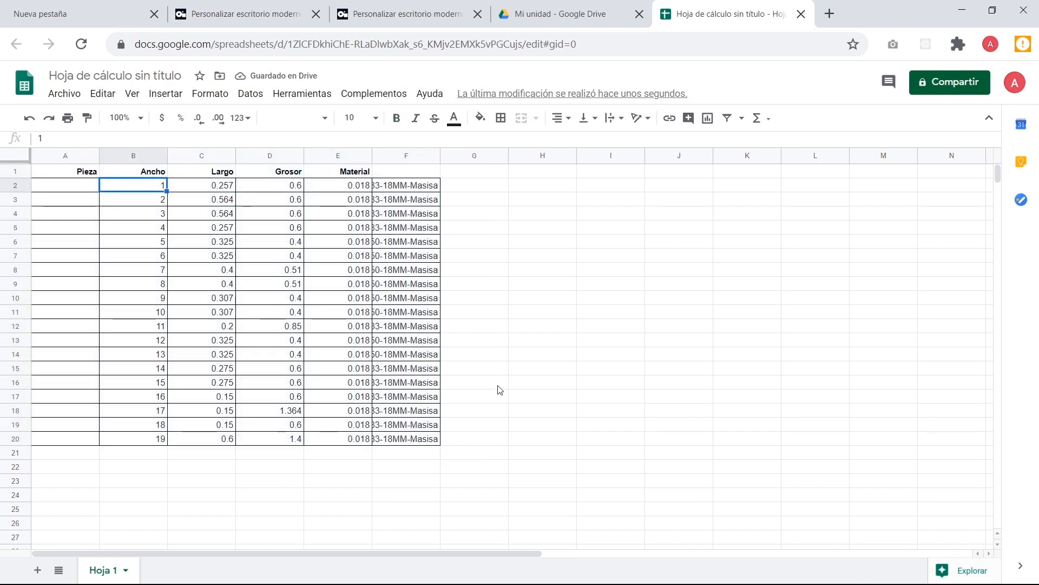
left_click(403, 443, "shift")
key("ctrl+c")
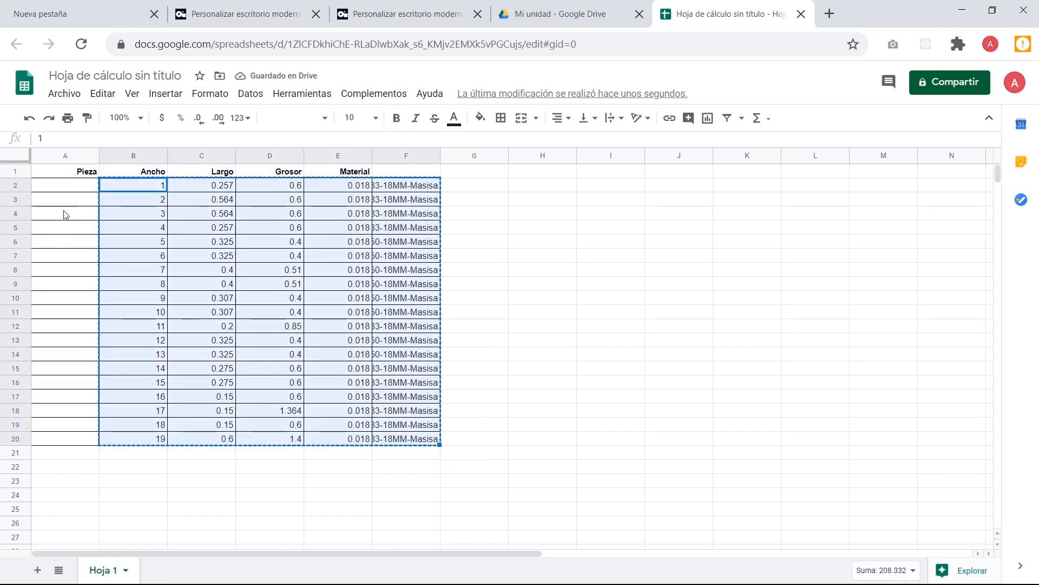
left_click(69, 186)
key("ctrl+v")
left_click(448, 201)
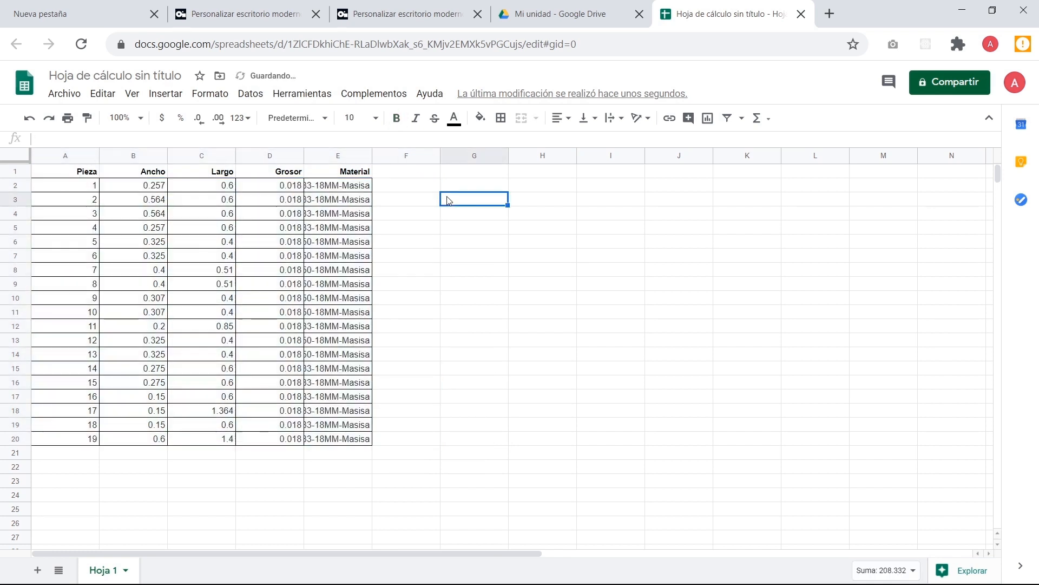
left_click_drag(616, 168, 641, 172)
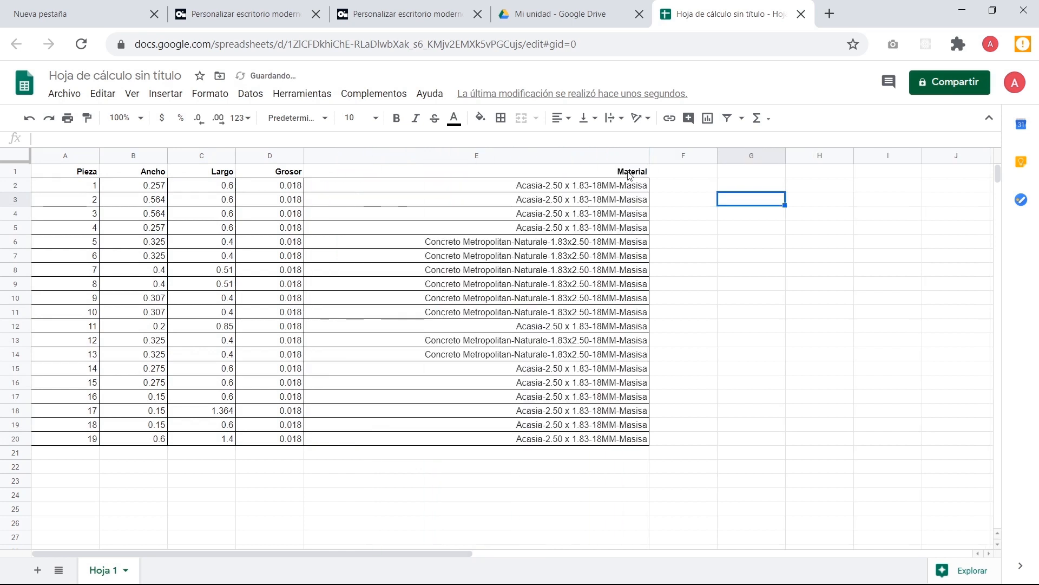
left_click(566, 201)
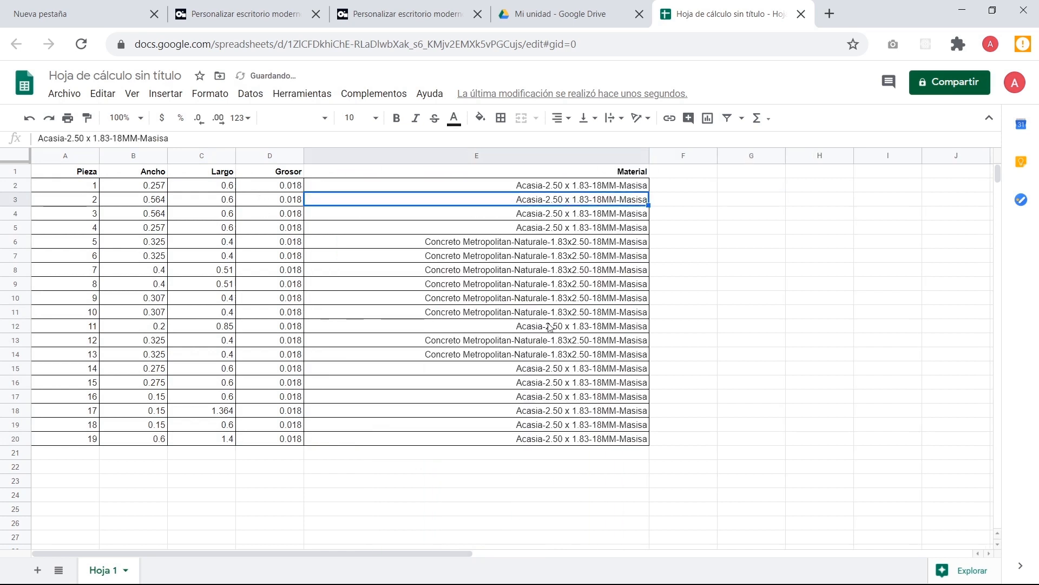
Return to the make view, close the parts table and open the desk's cutting plan.
left_click(406, 14)
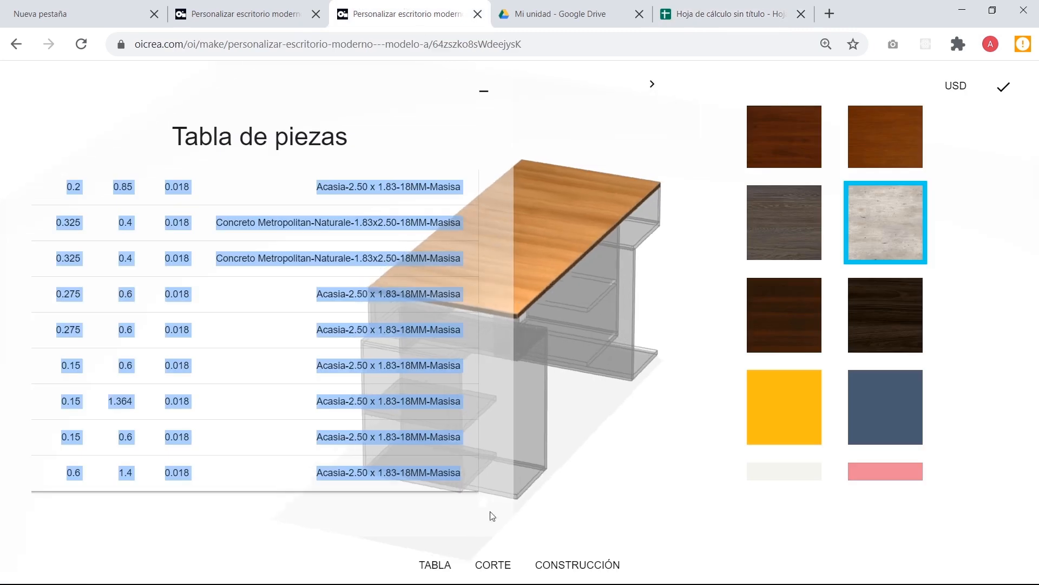
left_click(621, 527)
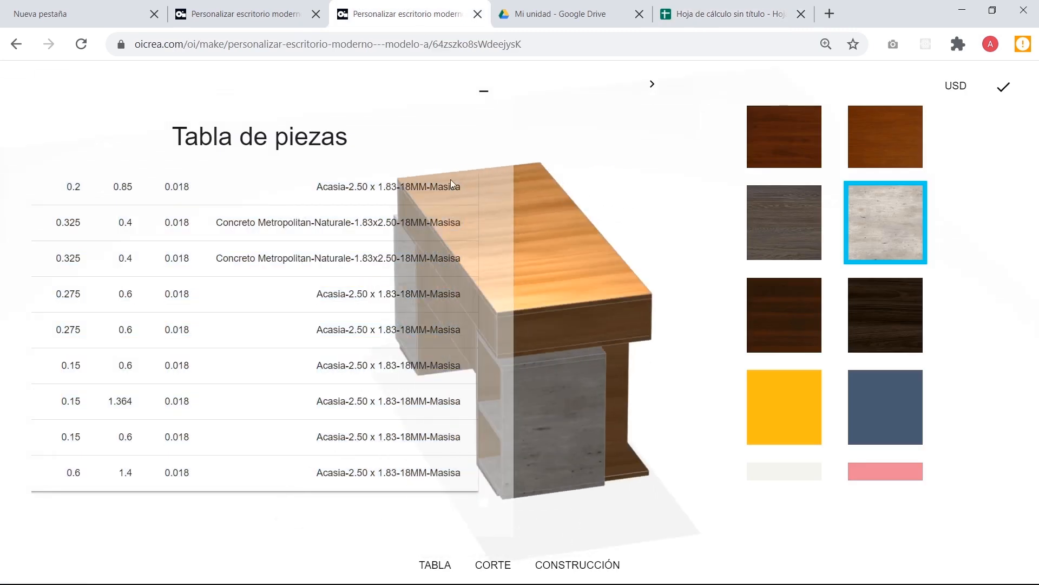
left_click(484, 96)
left_click(491, 564)
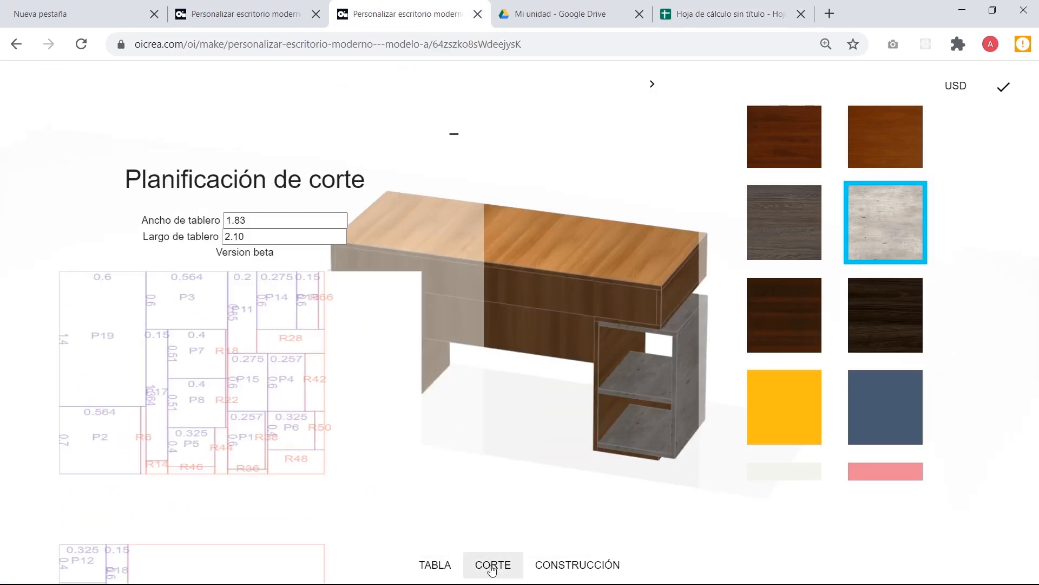
scroll(278, 349, "down", 1)
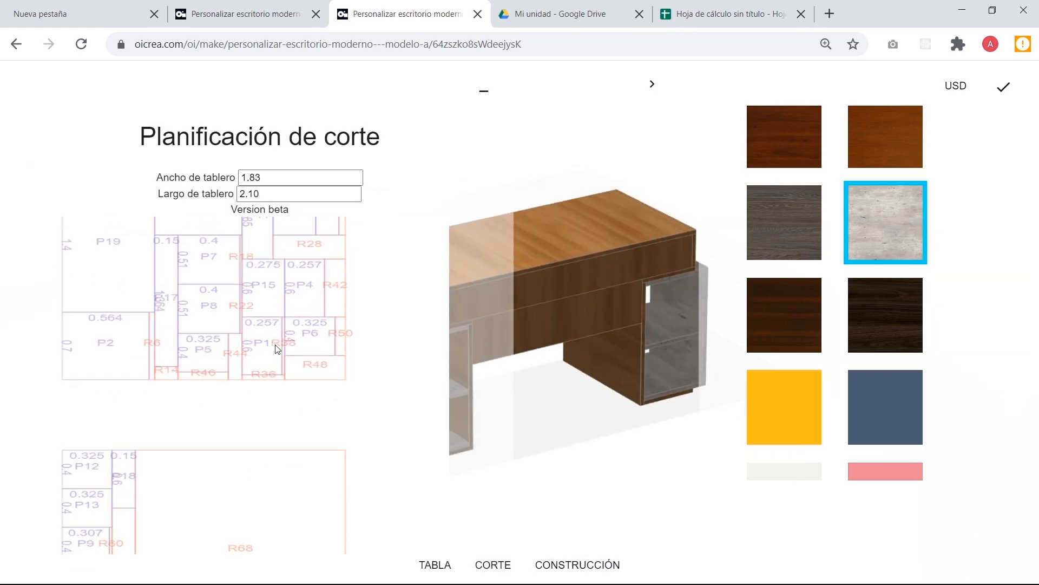
scroll(277, 350, "down", 1)
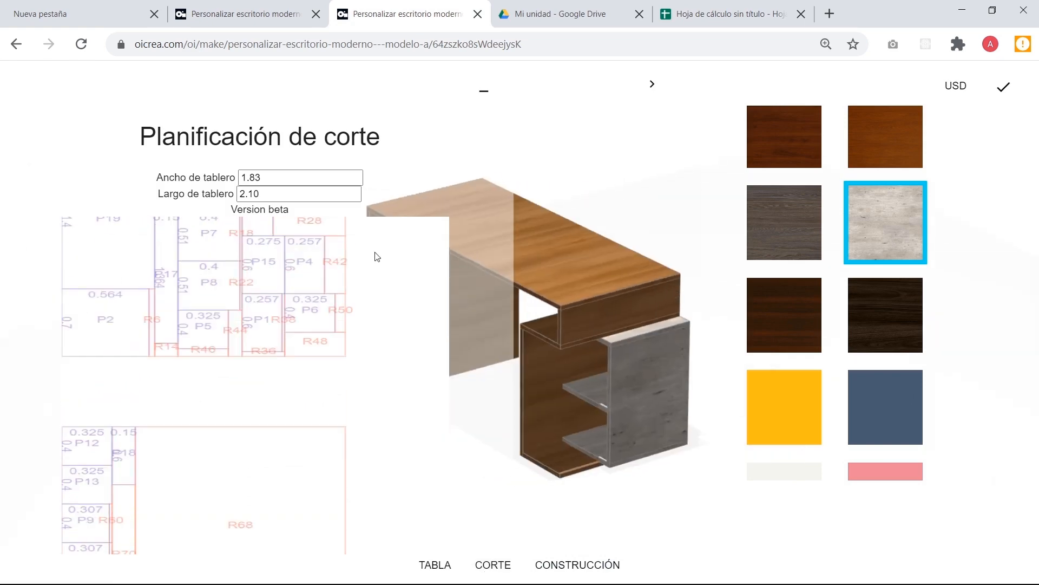
Set the cutting plan's board width and board length to 1.5 each, and close the plan after reviewing the board layouts.
double_click(273, 178)
type("5")
left_click(256, 193)
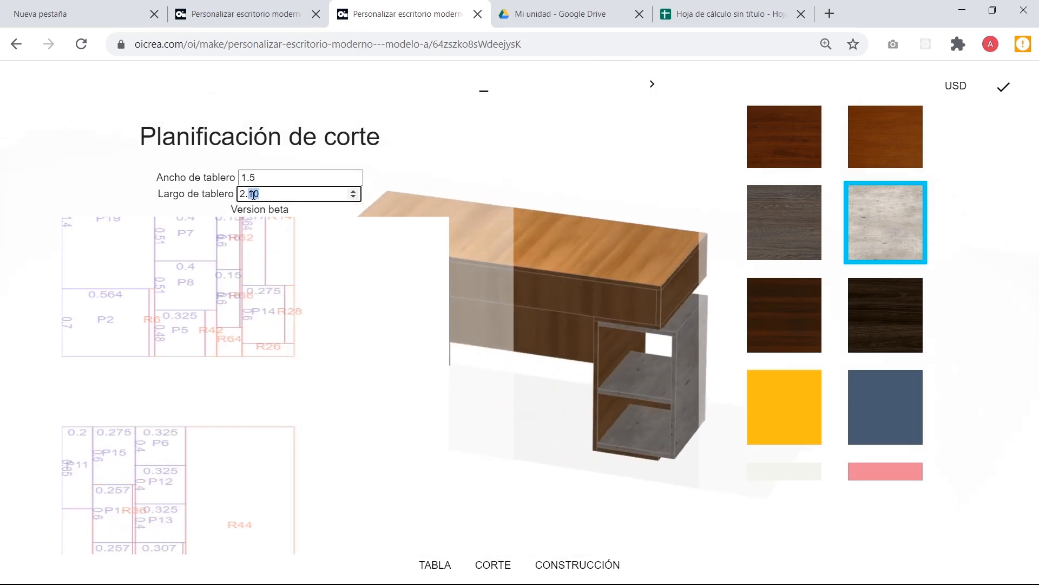
key("BackSpace")
key("BackSpace")
key("BackSpace")
key("BackSpace")
type("1.5")
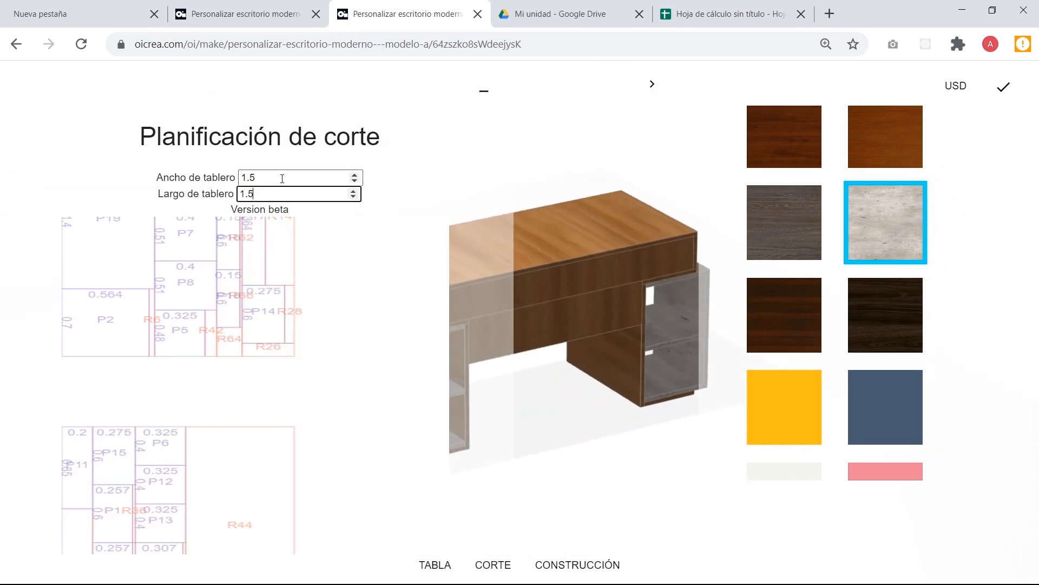
left_click(282, 178)
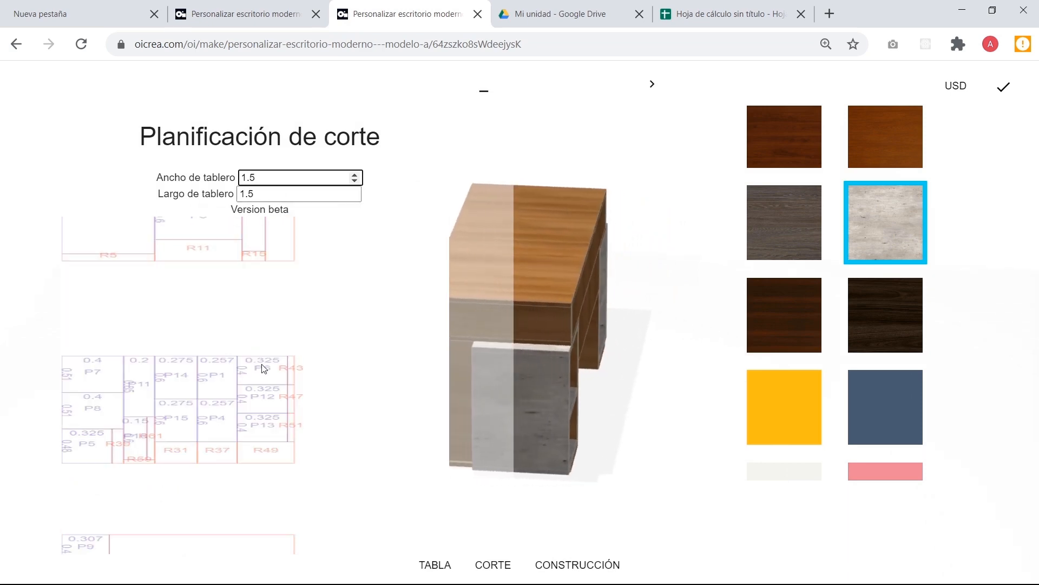
scroll(263, 369, "down", 2)
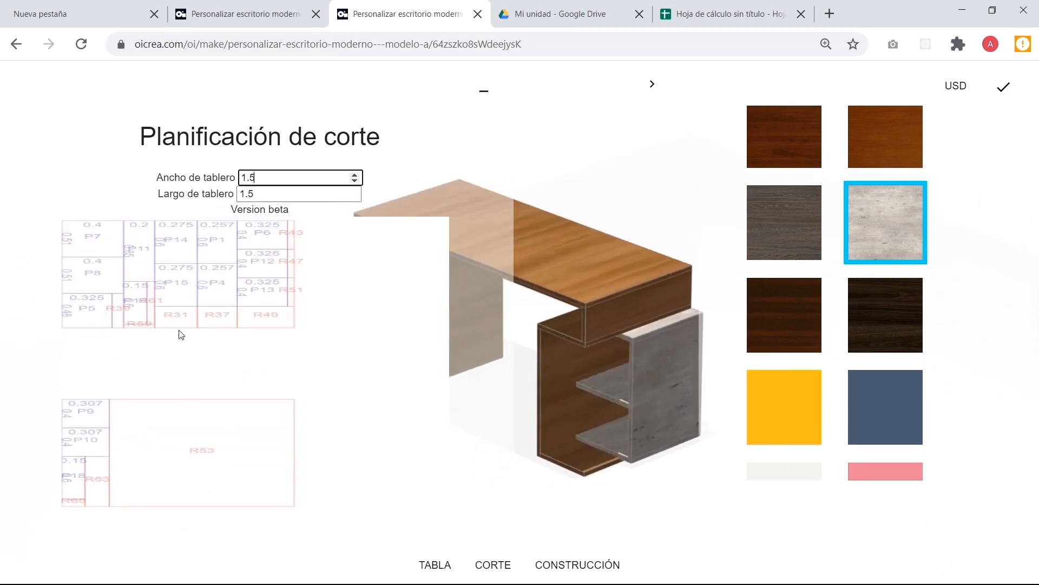
scroll(194, 369, "up", 3)
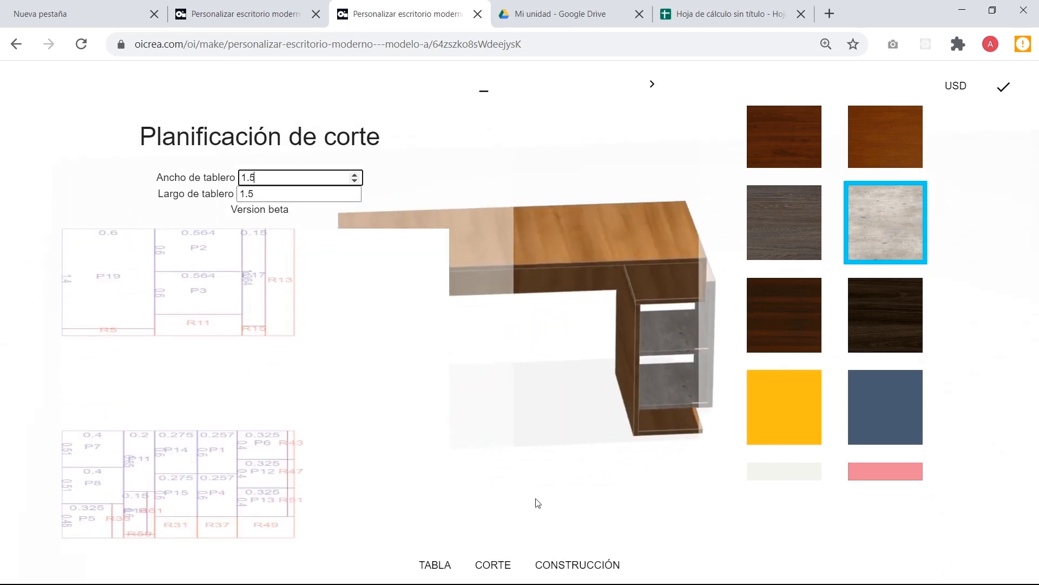
left_click(484, 90)
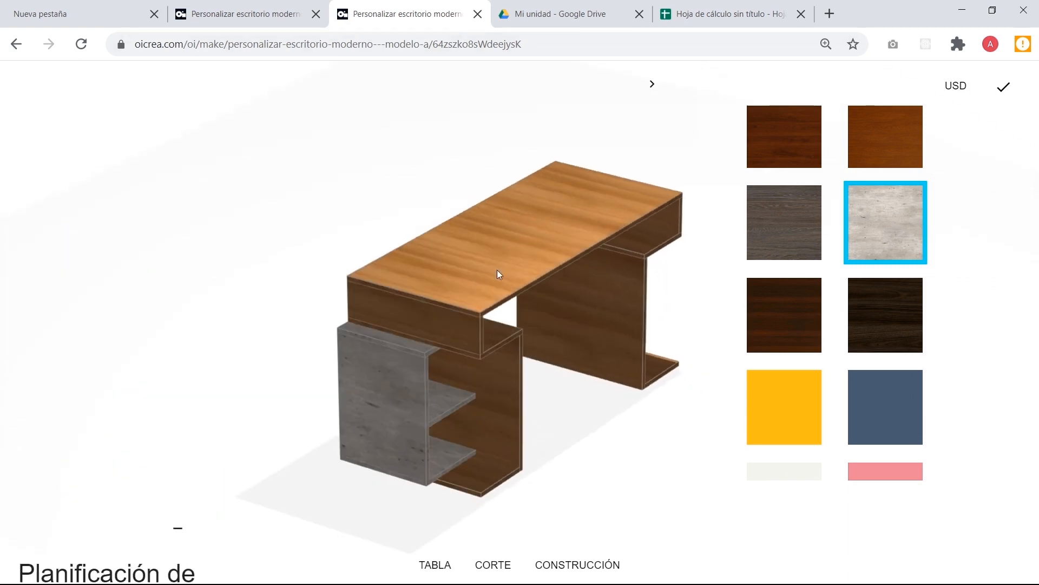
Change the desk's secondary material to the white finish beside the blue one.
scroll(802, 333, "down", 5)
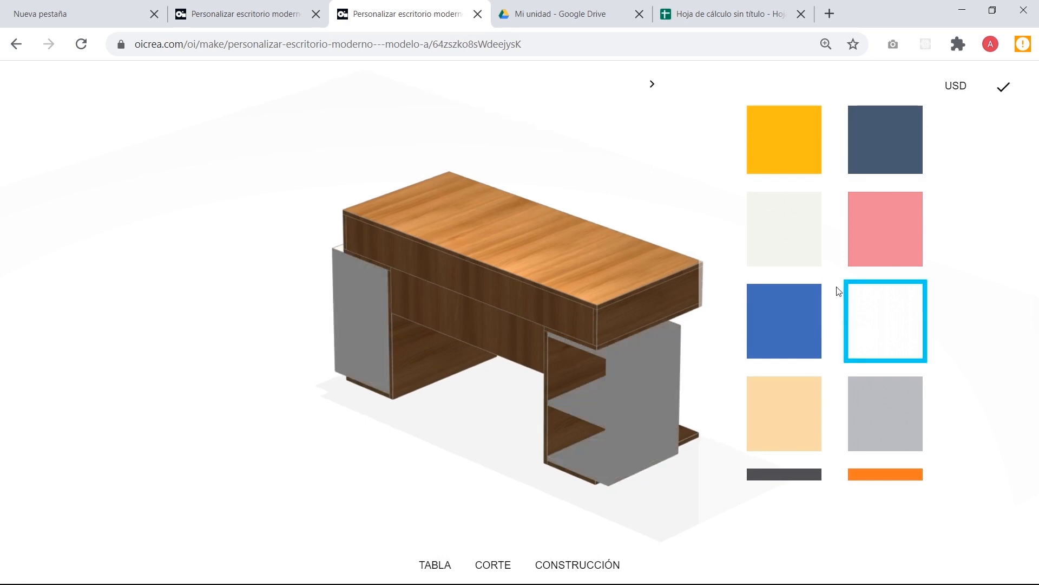
scroll(838, 290, "down", 1)
Return to the desk's geometry parameters and set the total width (ancho total) to 1.8.
scroll(839, 291, "up", 10)
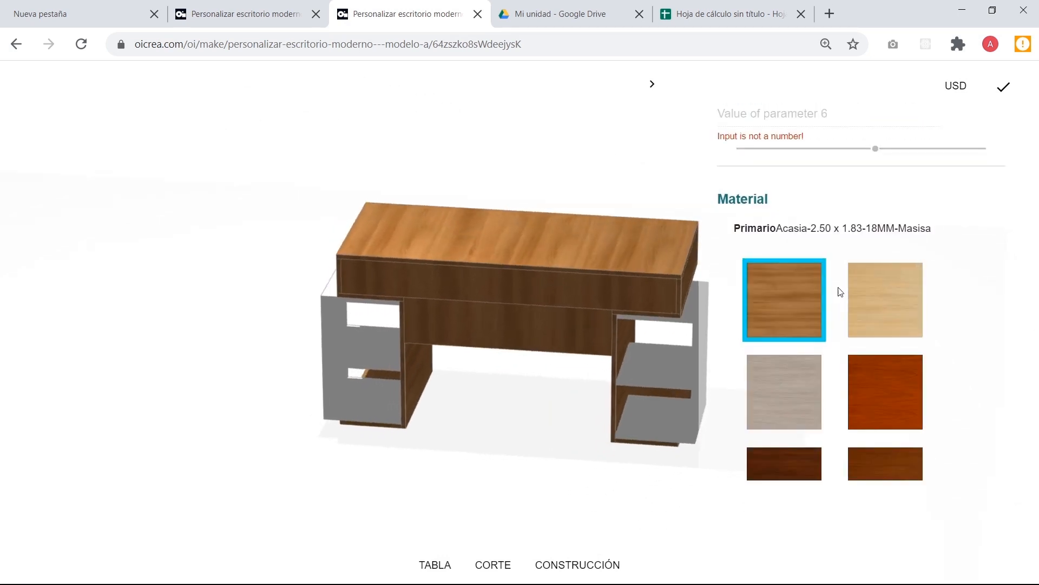
scroll(840, 289, "down", 8)
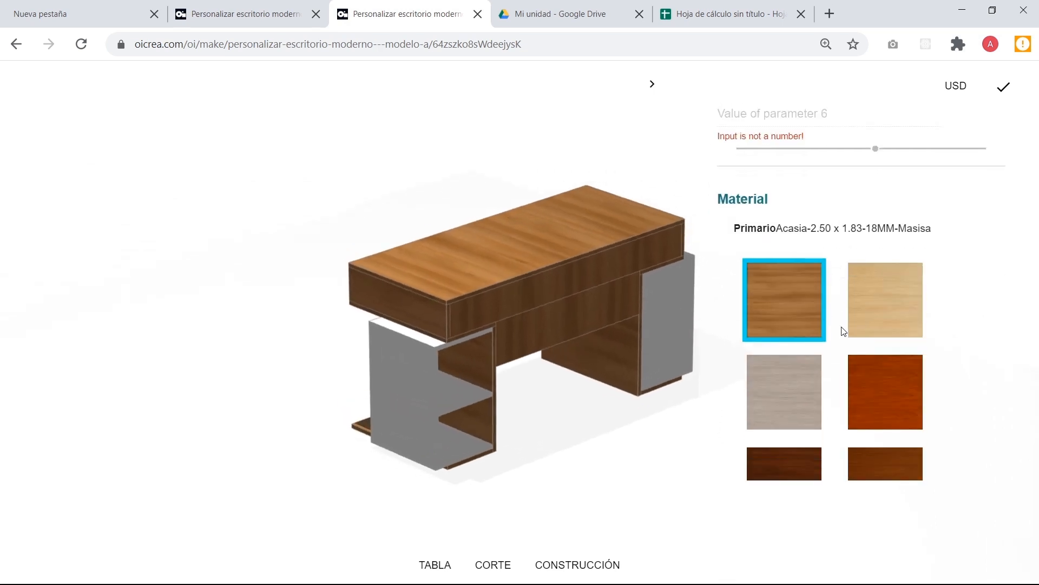
scroll(841, 330, "up", 4)
scroll(843, 331, "up", 6)
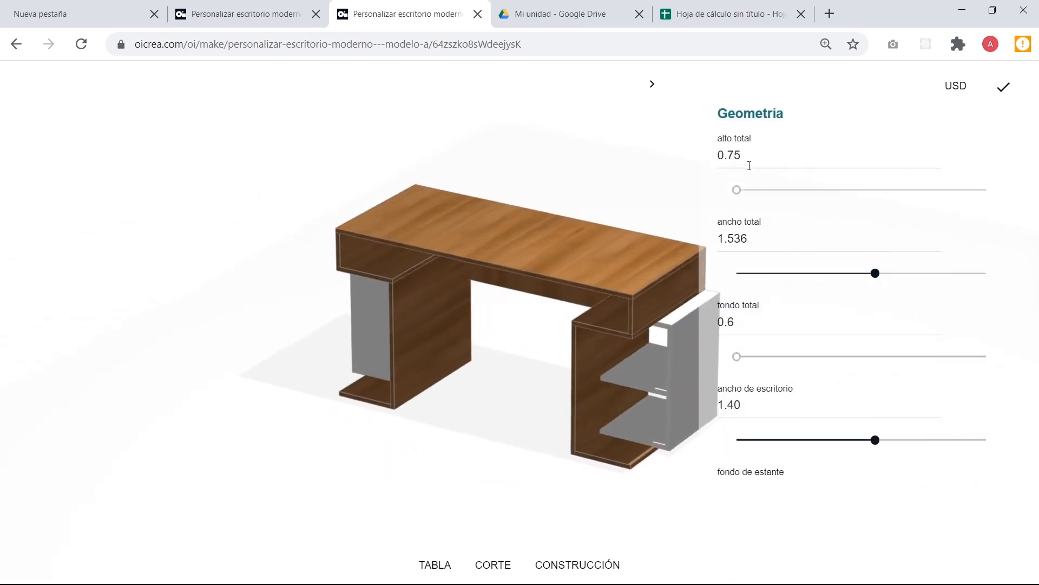
left_click_drag(754, 157, 720, 156)
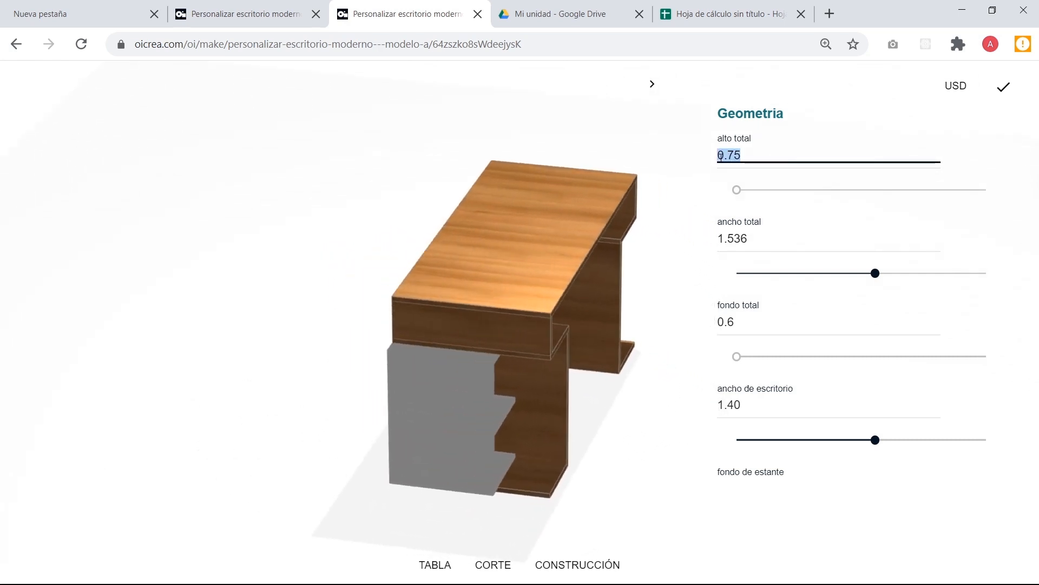
scroll(764, 178, "up", 1)
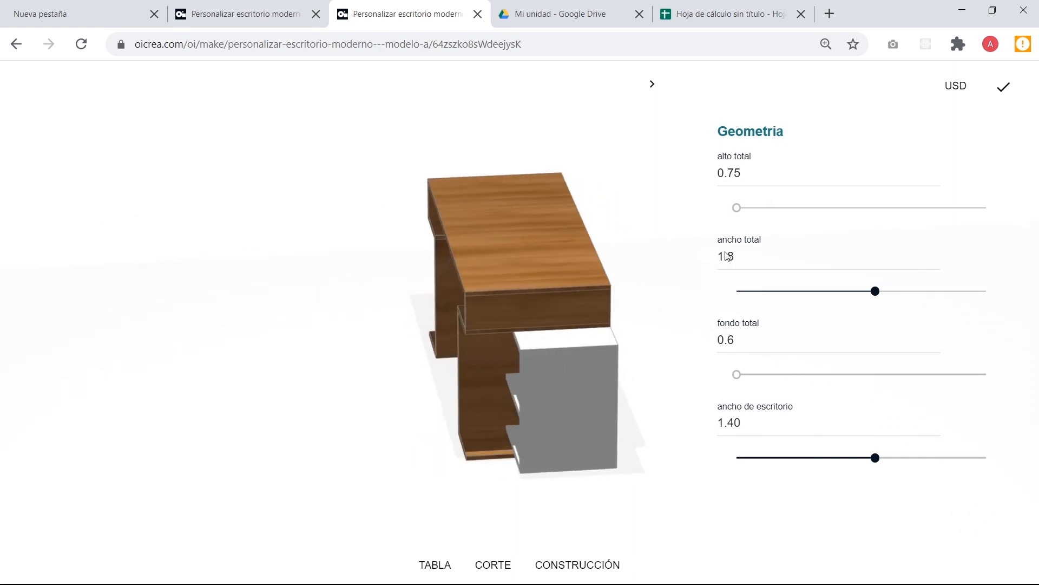
Open the parts table and set the desk's total width to 1.7 to check the updated piece dimensions.
left_click(432, 570)
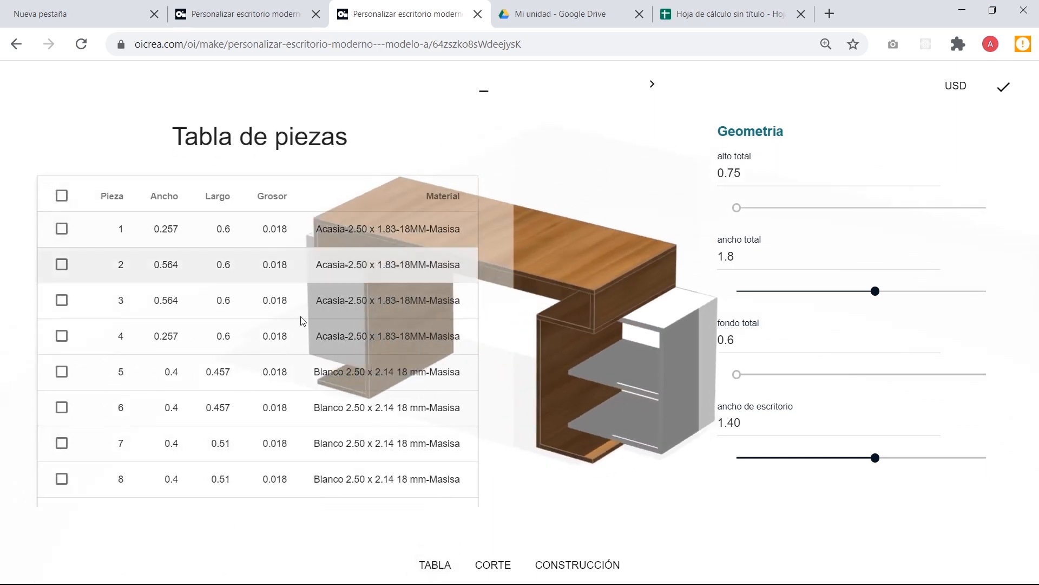
left_click(749, 261)
key("BackSpace")
type("7")
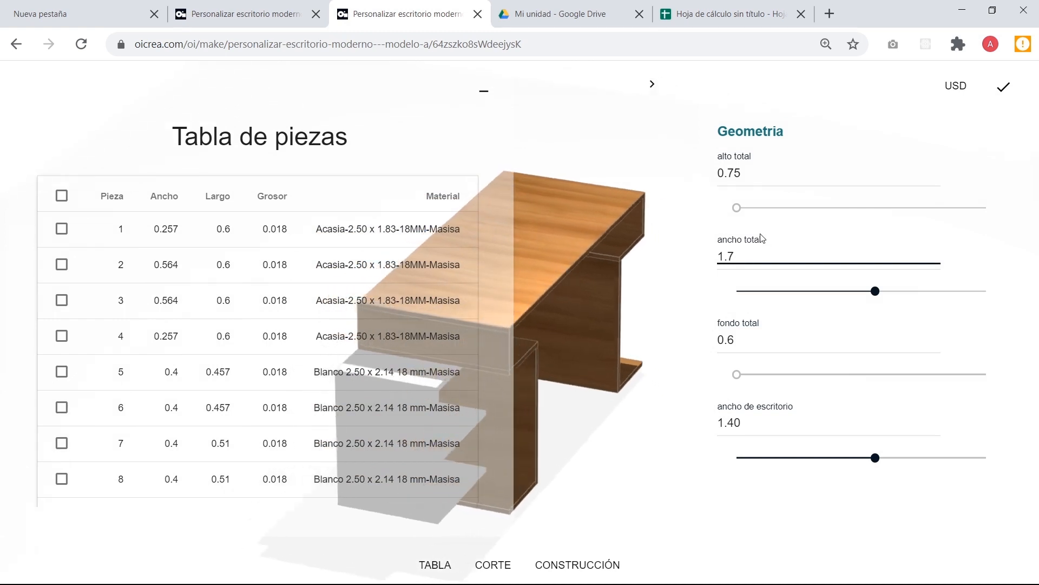
left_click(360, 277)
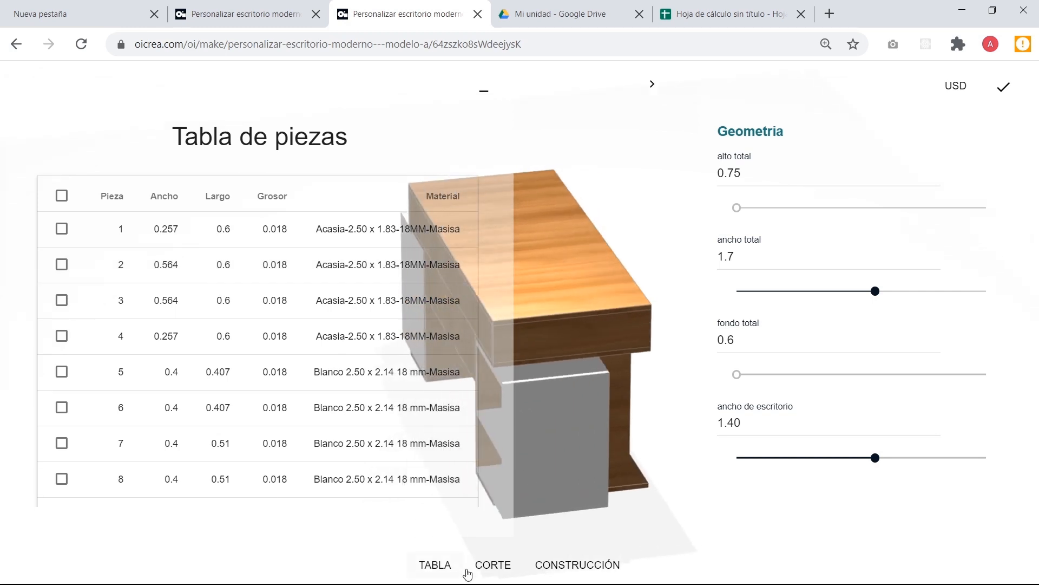
Open the cutting plan, set the desk's total width to 1.4 to review the updated board layouts, and close the plan.
left_click(489, 564)
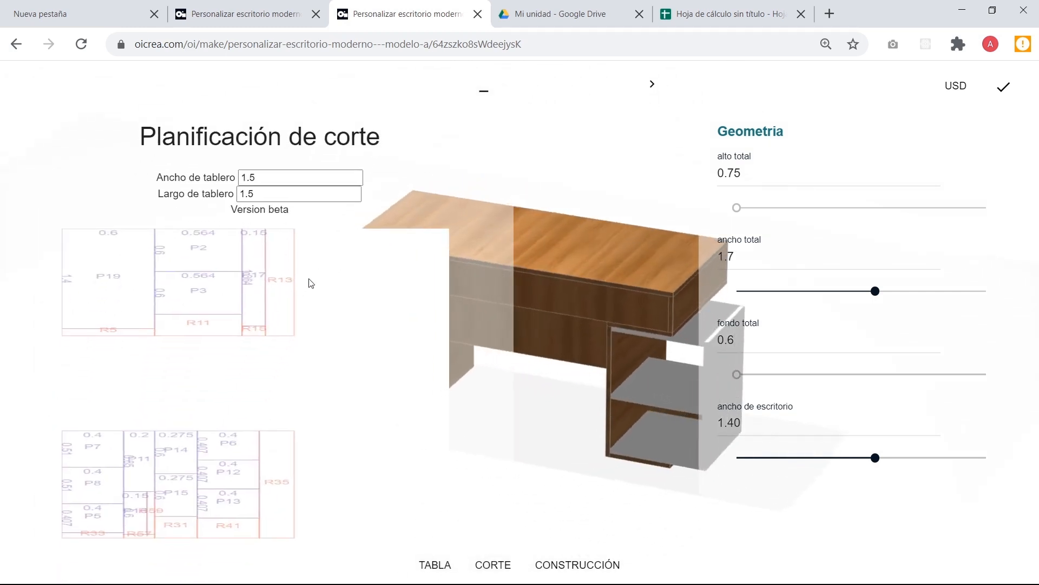
left_click(739, 262)
key("BackSpace")
type("4")
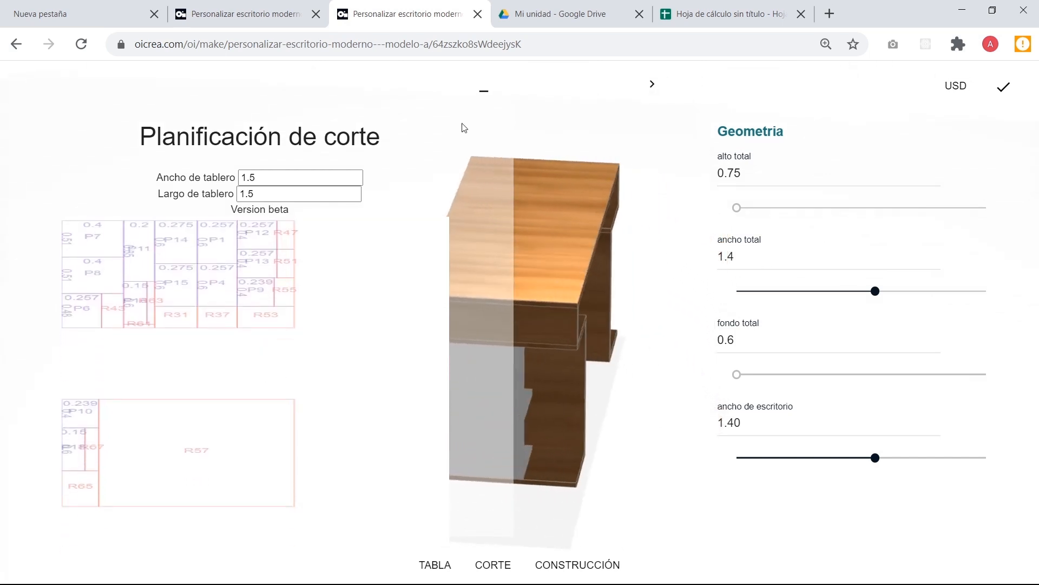
left_click(483, 92)
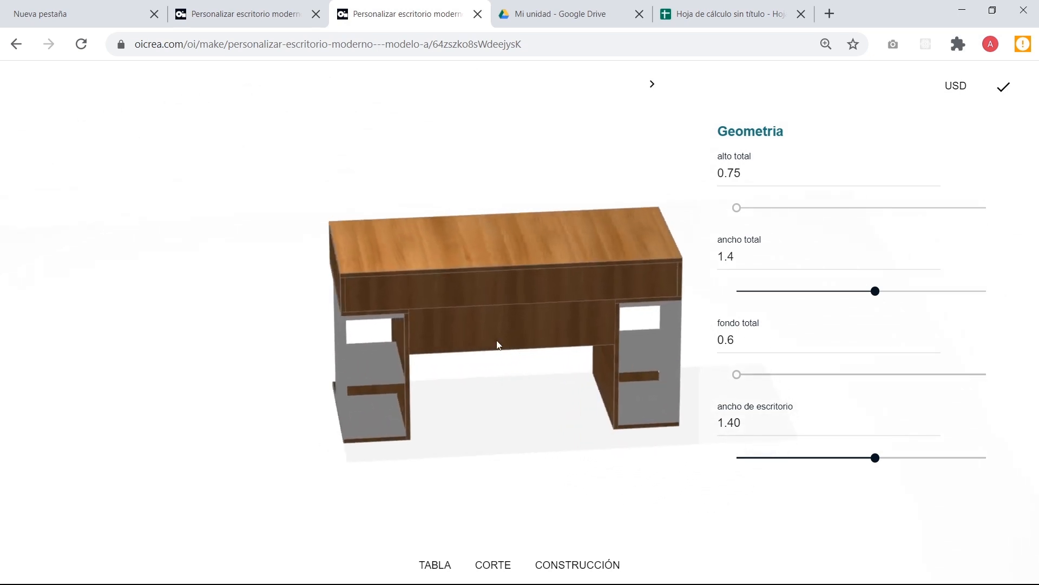
Set the desk's total width to 1.6.
left_click(757, 264)
key("BackSpace")
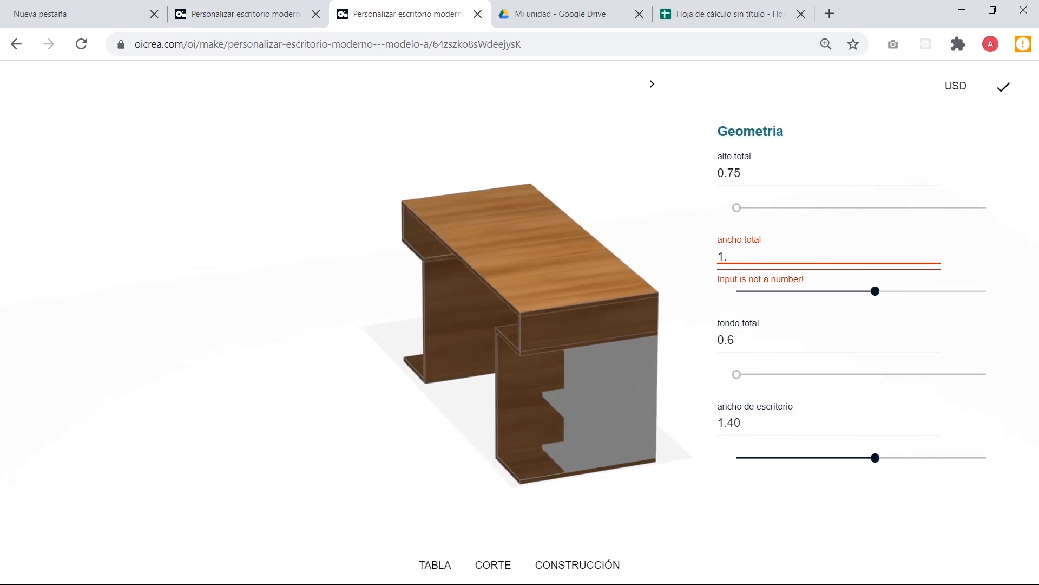
type("6")
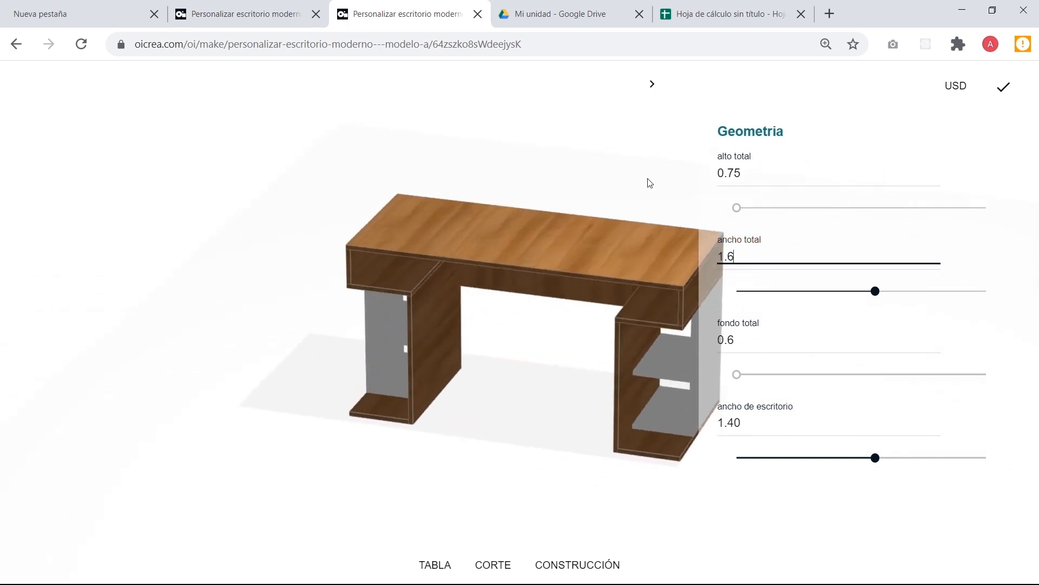
left_click(367, 411)
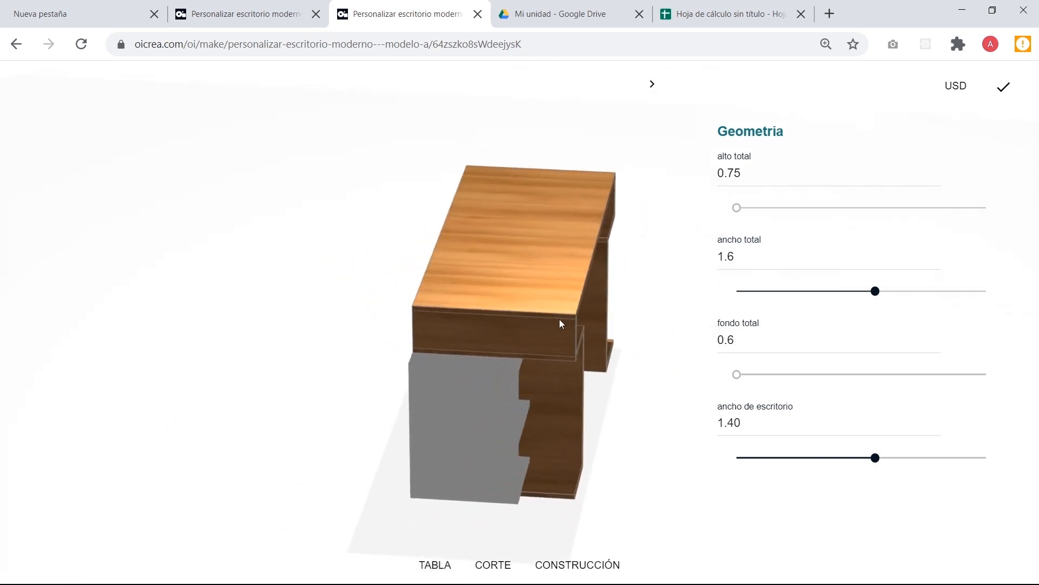
Switch to the Google Slides presentation, select the closing FIN slide and start the slideshow from it.
key("alt+Tab")
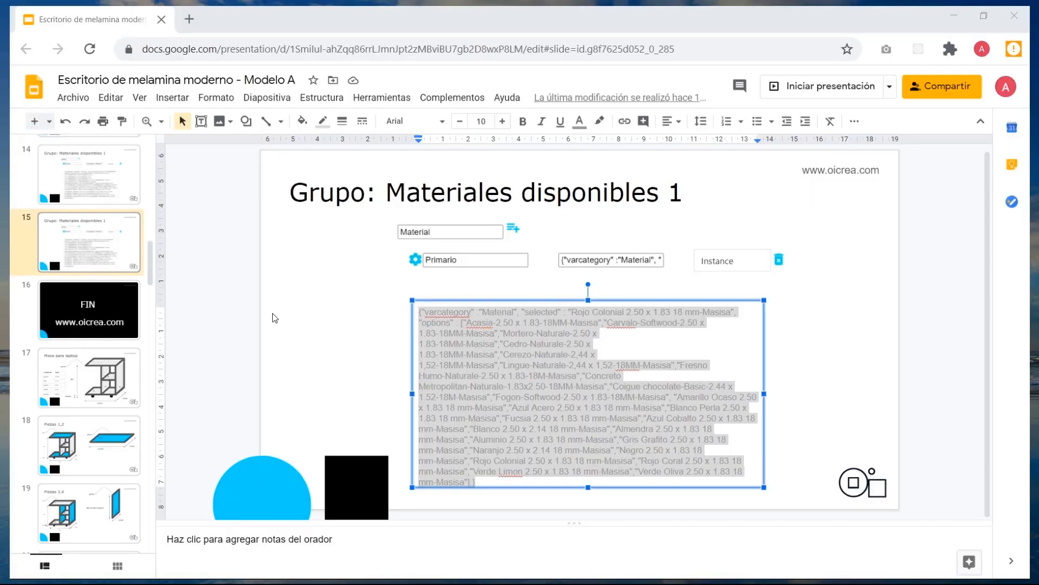
left_click(69, 319)
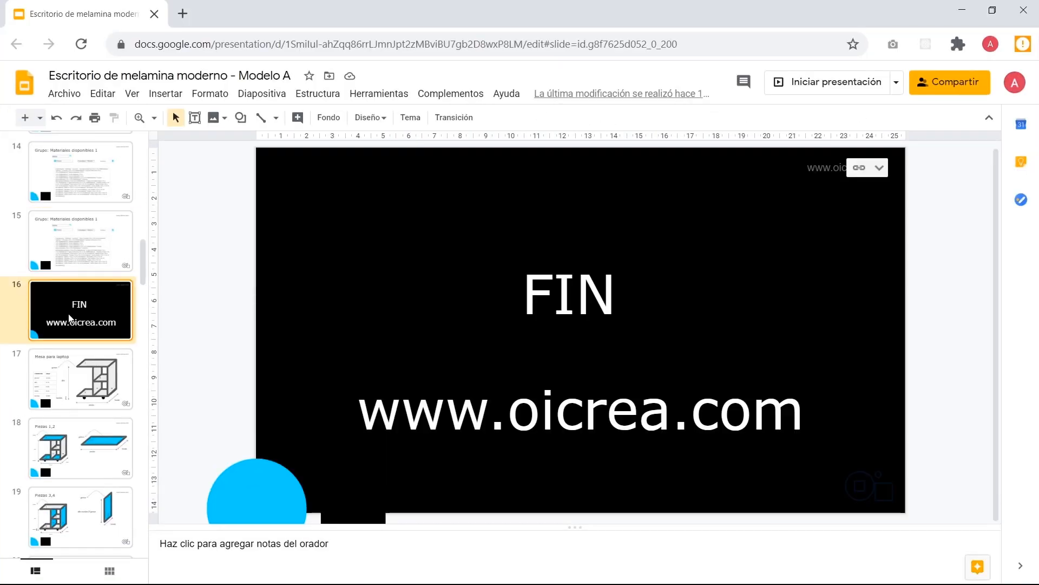
left_click(826, 82)
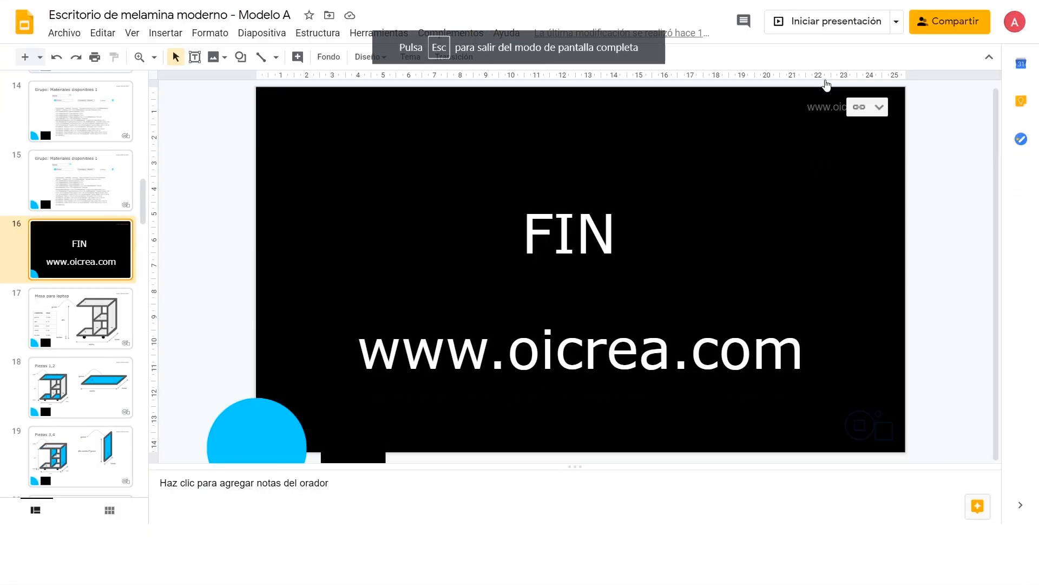